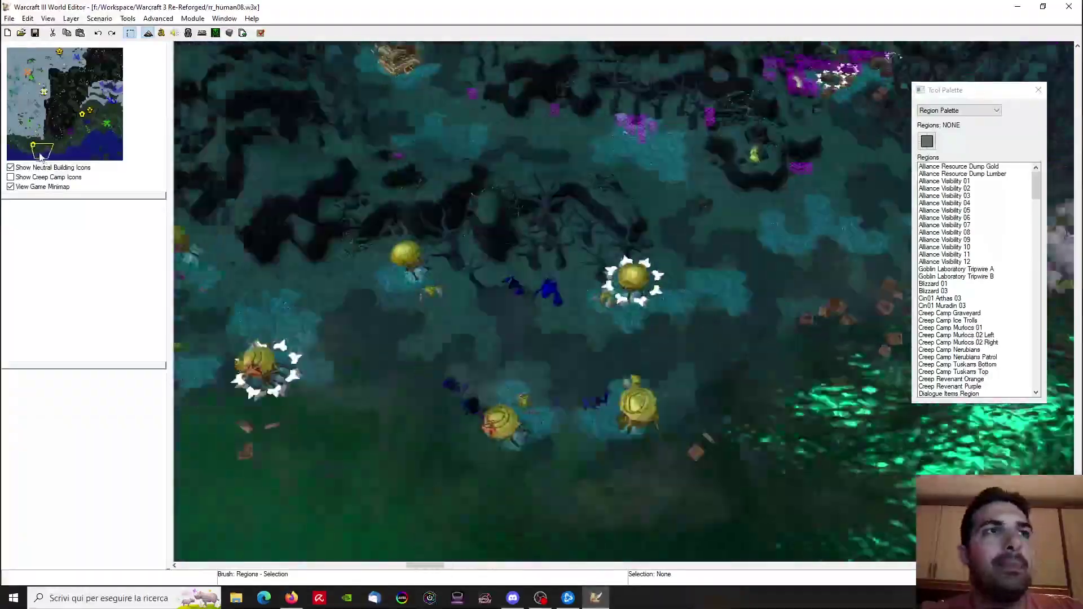
Survey the northern undead area and the eastern snow camp with its campfire, crates and navy-coloured units
left_click_drag(41, 157, 45, 72)
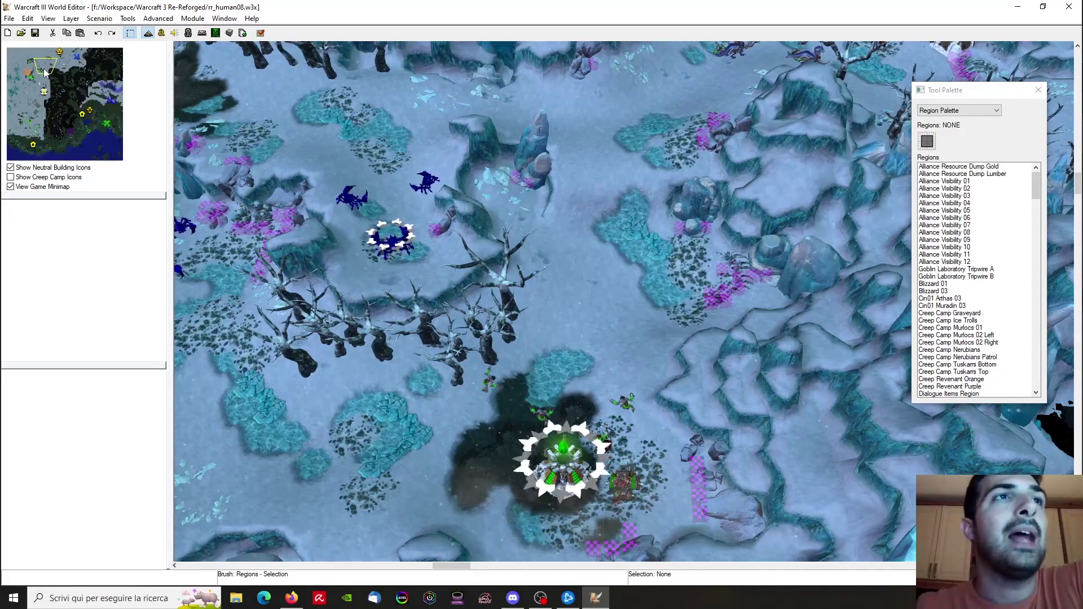
left_click_drag(45, 71, 107, 90)
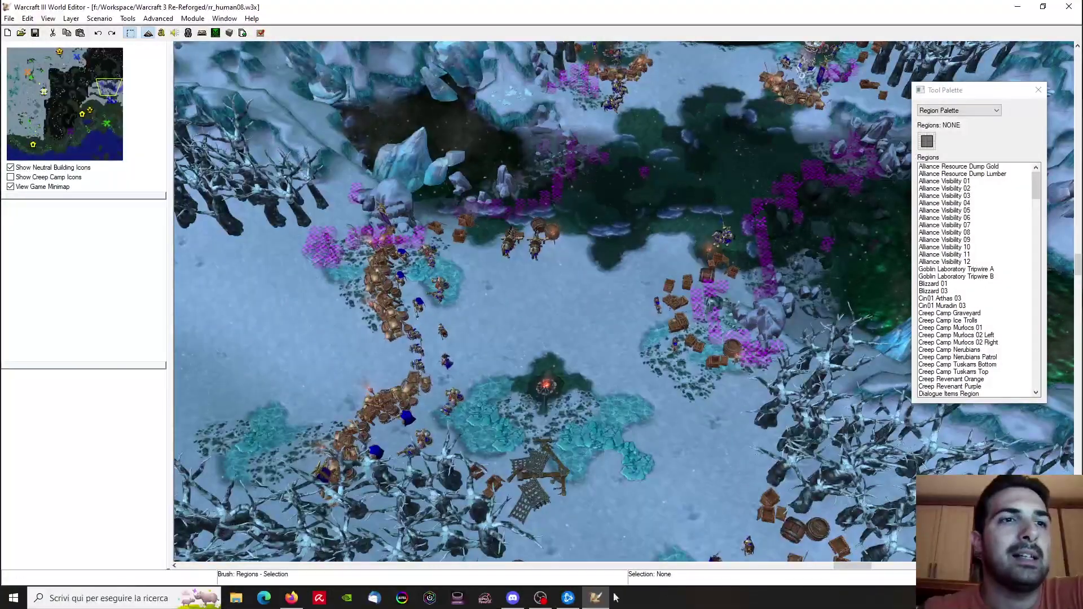
scroll(631, 417, "up", 3)
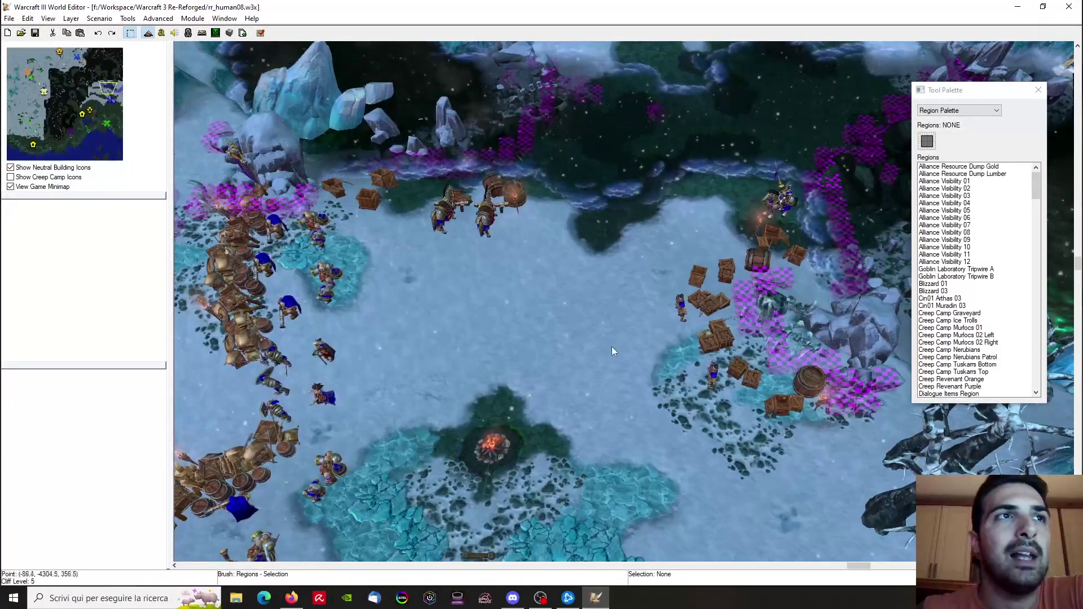
mouse_move(549, 598)
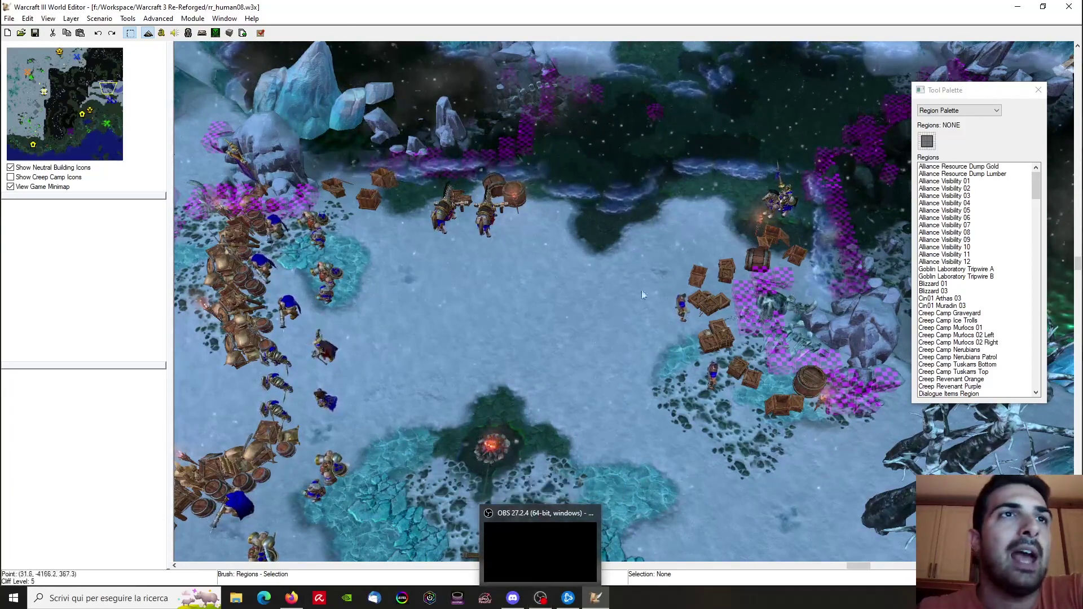
scroll(505, 375, "up", 2)
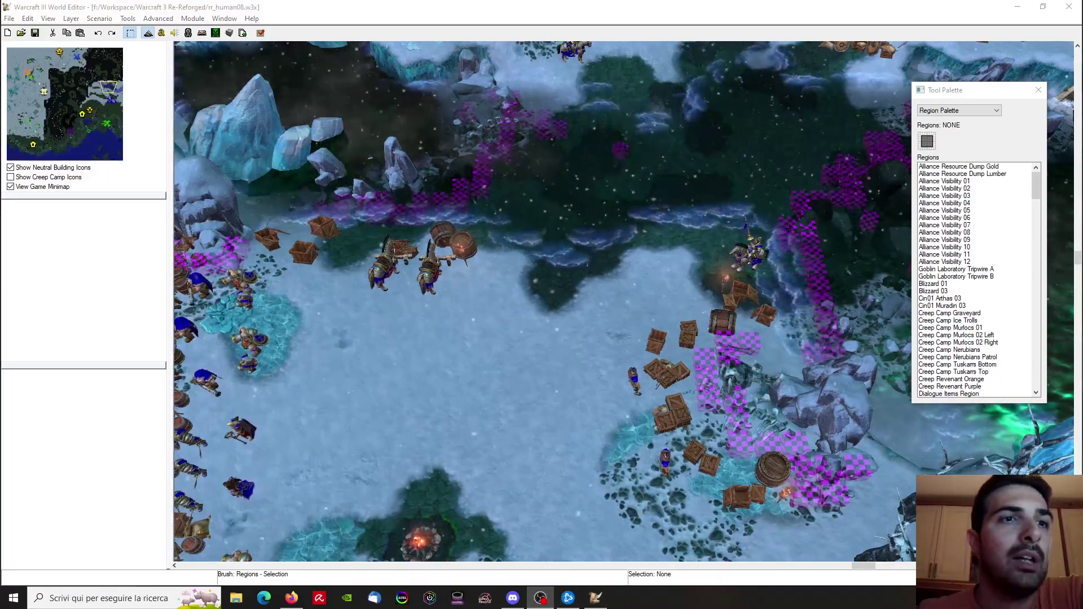
mouse_move(604, 605)
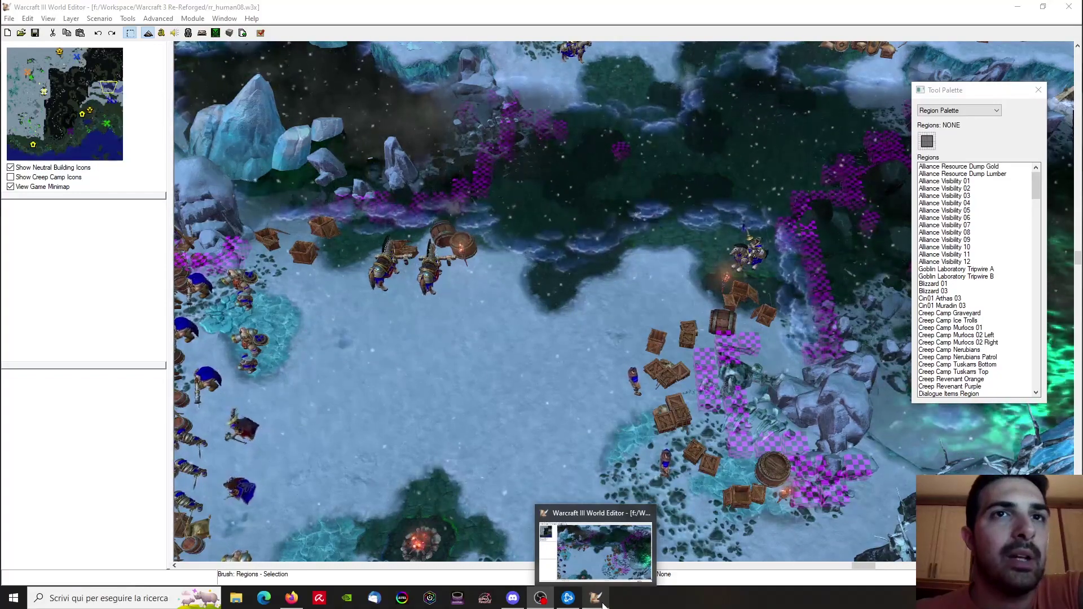
Switch the tool palette to the Unit Palette and view the mounted knight beside the crates at the snow camp
left_click(602, 603)
left_click(959, 111)
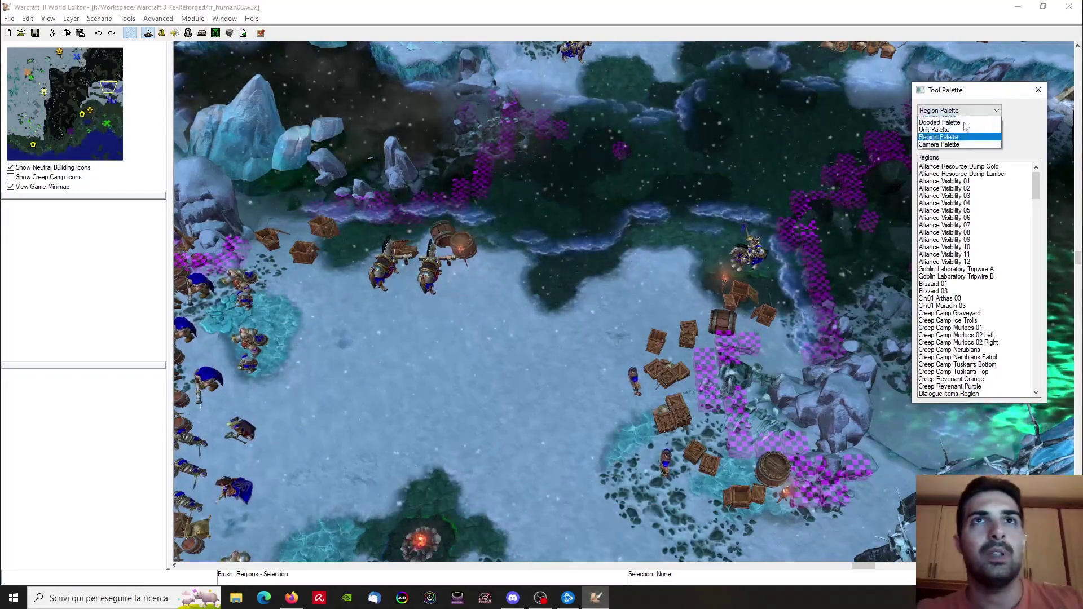
left_click(954, 126)
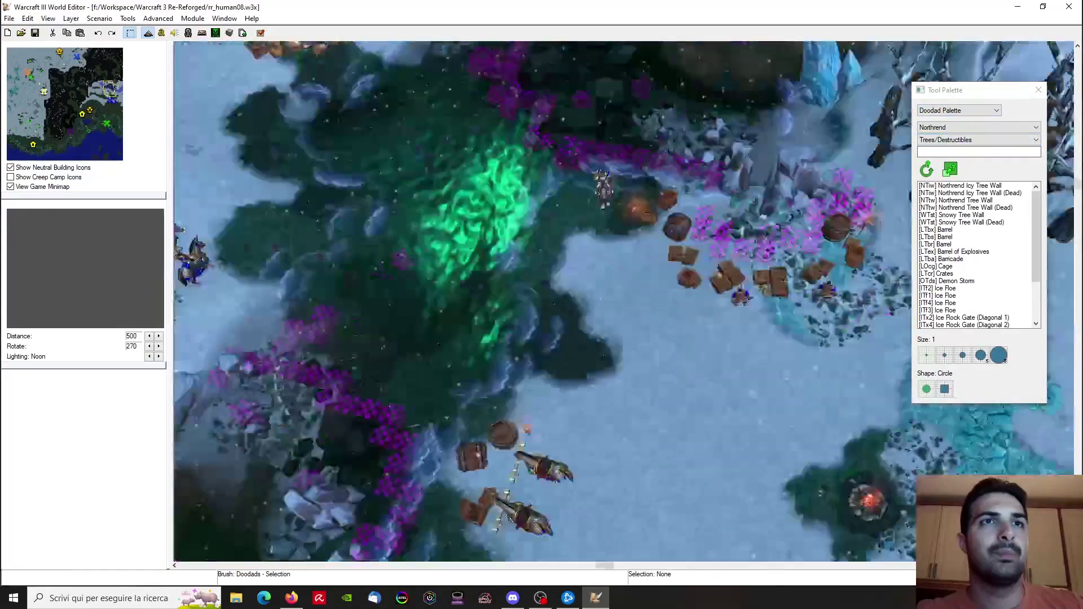
right_click_drag(649, 305, 733, 237, "ctrl")
scroll(587, 349, "up", 4)
scroll(555, 314, "up", 2)
scroll(586, 299, "down", 2)
left_click(960, 111)
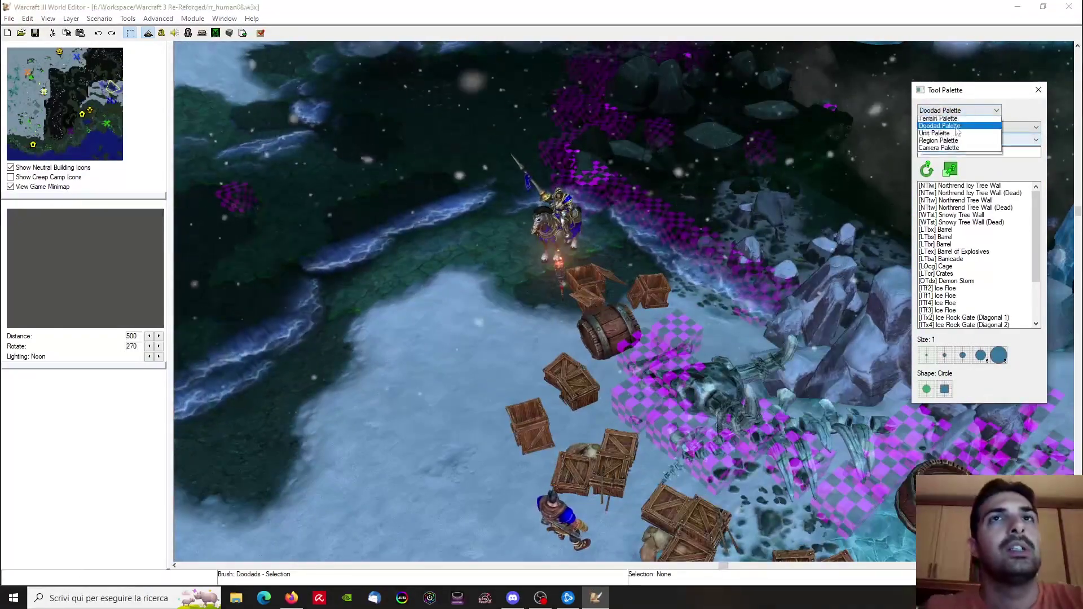
left_click(954, 134)
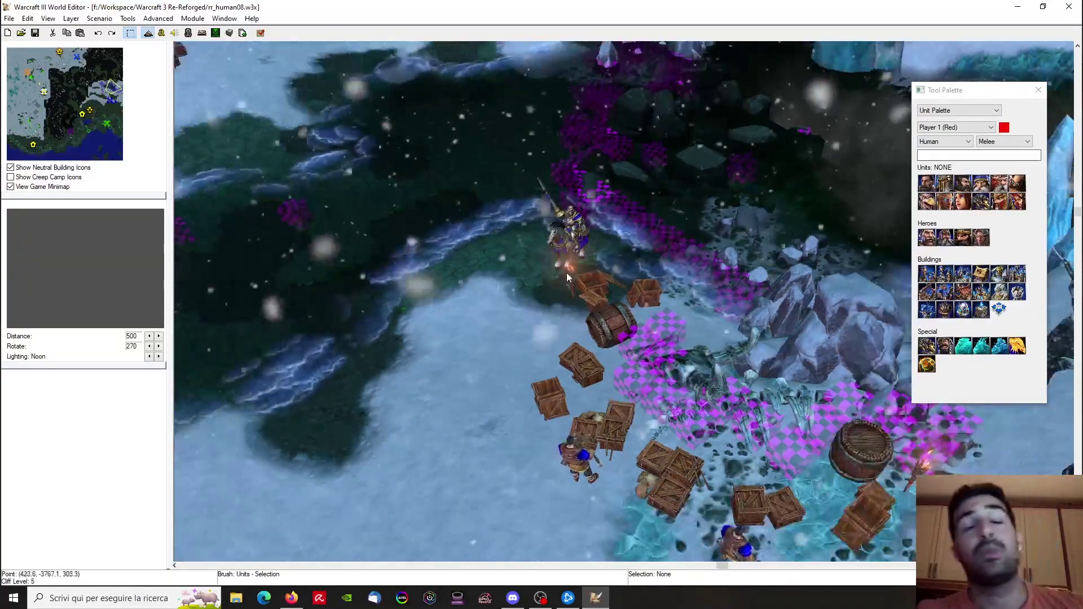
Move the mounted knight and the two peasants away from the crates to the open snow southeast of the campfire
right_click_drag(575, 285, 584, 295)
scroll(584, 296, "up", 5)
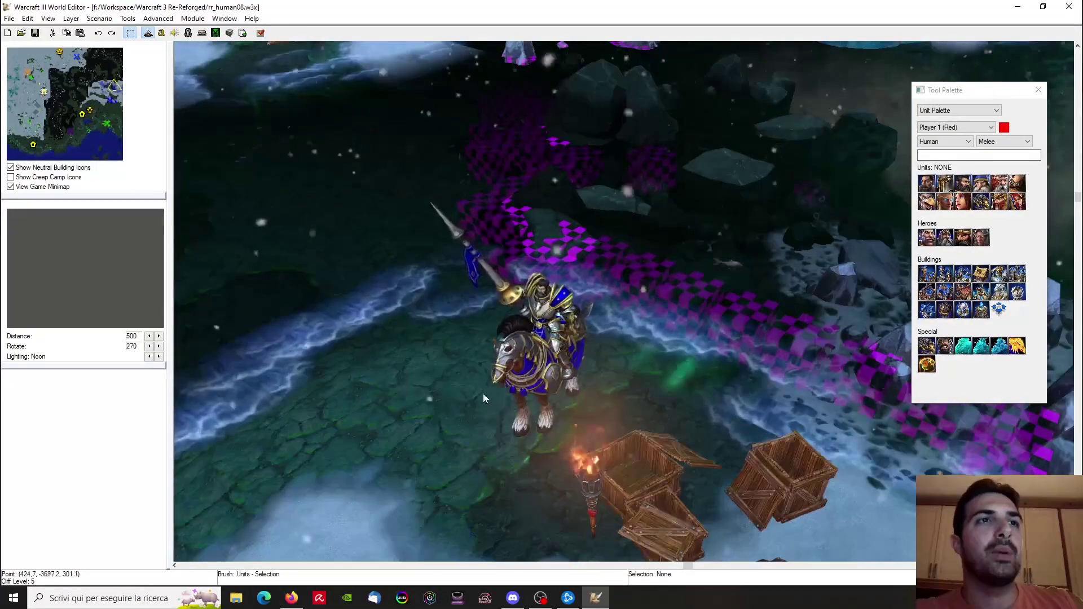
right_click_drag(483, 393, 523, 347, "ctrl")
scroll(690, 327, "down", 3)
scroll(525, 351, "down", 5)
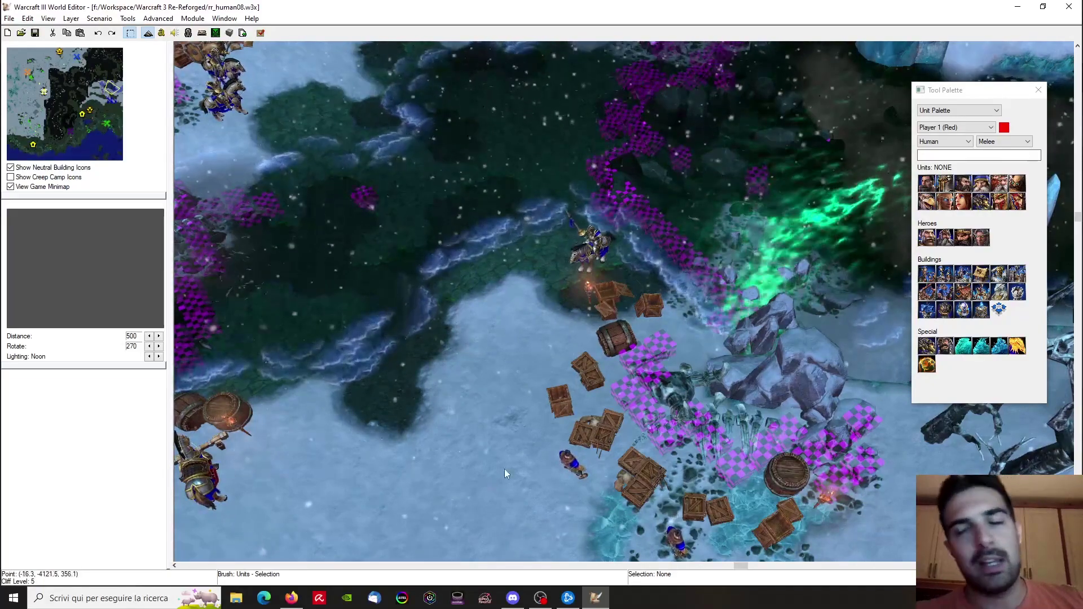
right_click_drag(445, 287, 453, 250)
key("Down")
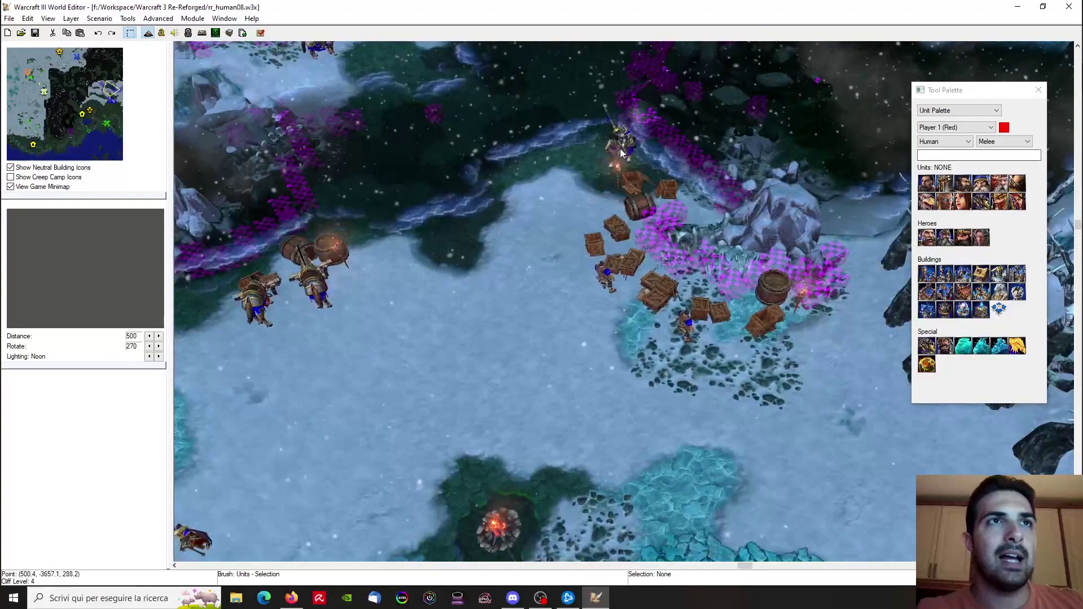
left_click_drag(620, 148, 427, 493)
right_click_drag(608, 303, 562, 167)
left_click_drag(482, 330, 799, 454)
right_click_drag(631, 216, 580, 197)
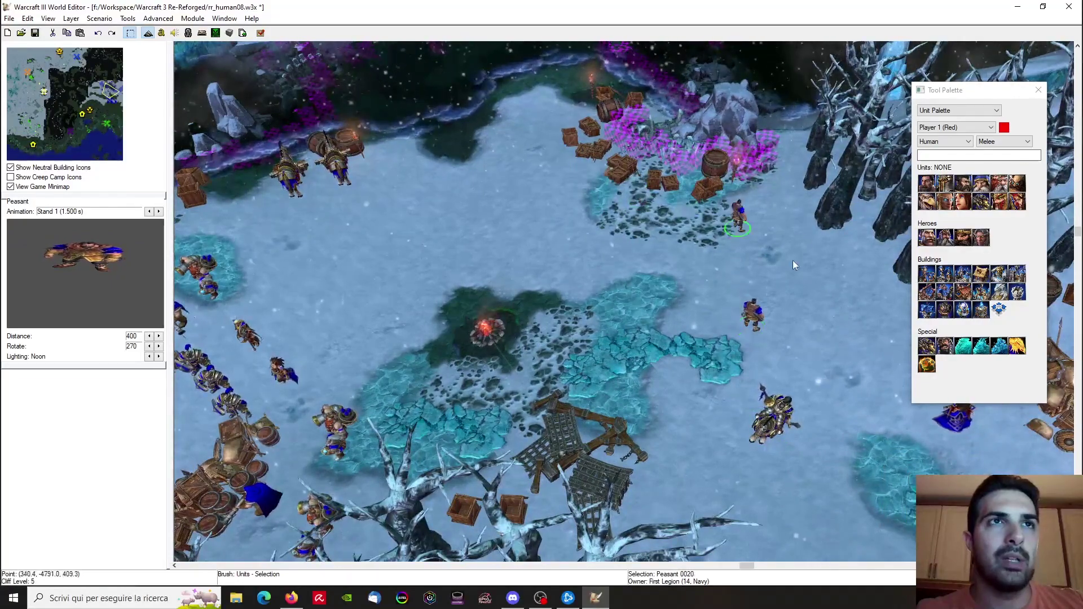
left_click(654, 344)
Examine the cleared snow around the campfire from several distances and angles
right_click_drag(578, 369, 557, 439)
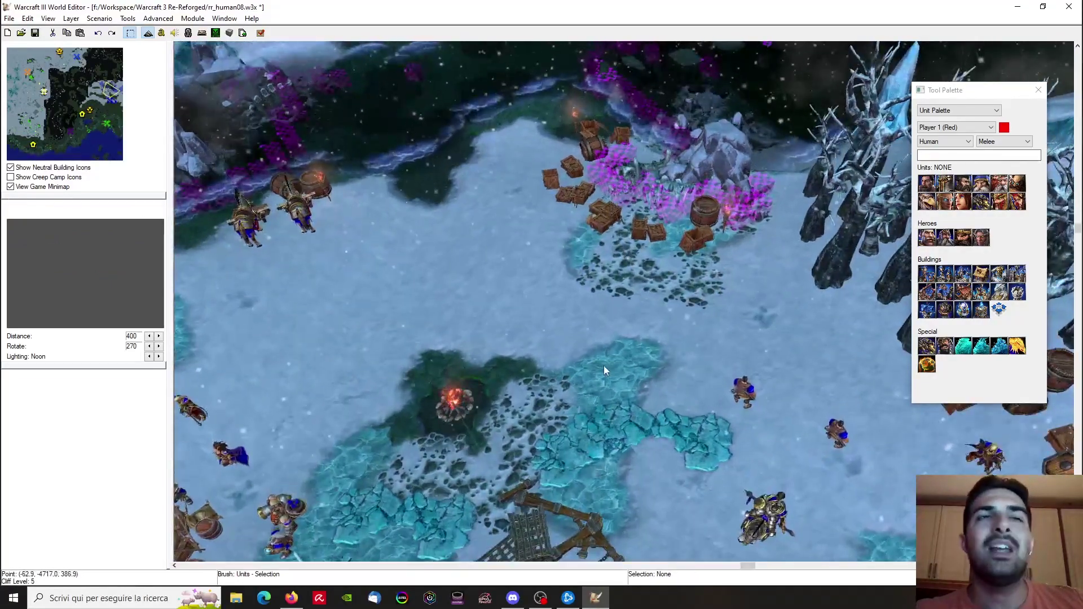
scroll(570, 357, "up", 2)
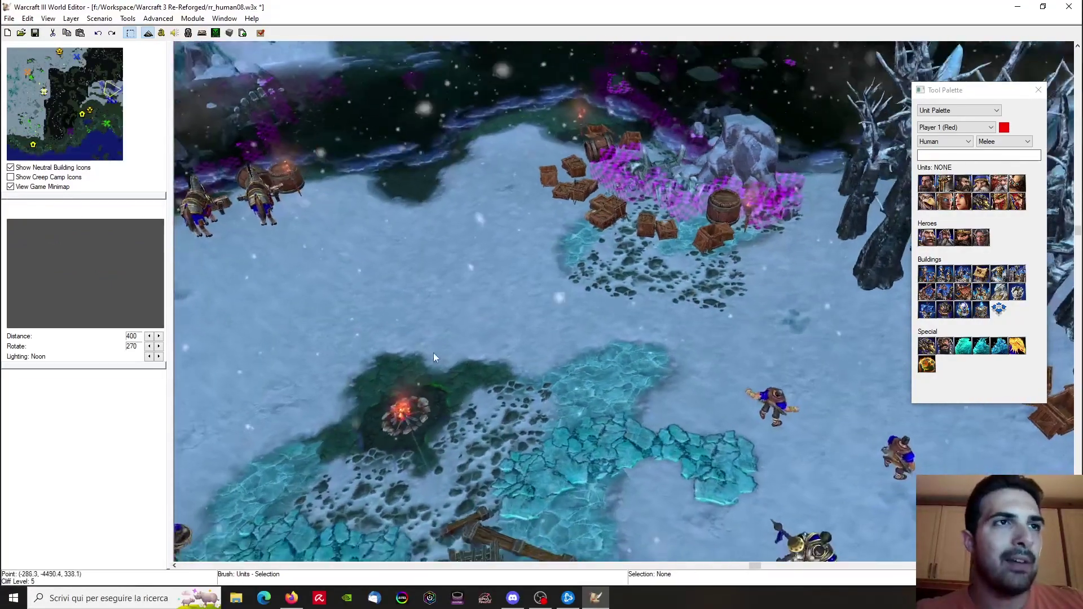
scroll(438, 357, "down", 3)
scroll(332, 337, "up", 4)
right_click_drag(331, 336, 642, 234, "ctrl")
scroll(498, 286, "up", 2)
scroll(521, 213, "down", 2)
scroll(588, 260, "up", 2)
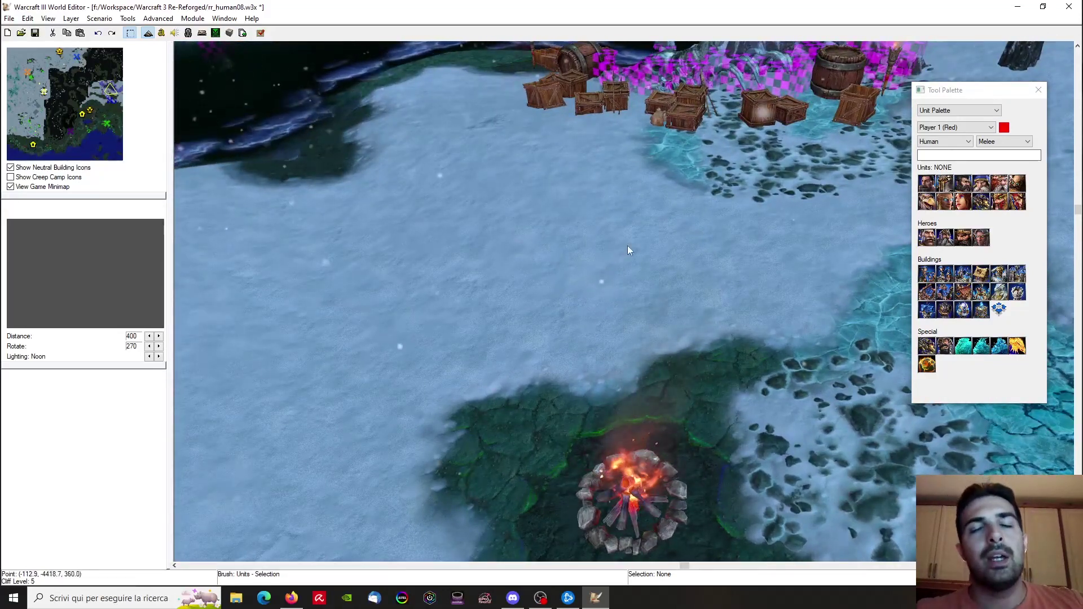
right_click_drag(641, 288, 338, 266, "ctrl")
scroll(539, 272, "down", 1)
scroll(540, 272, "down", 3)
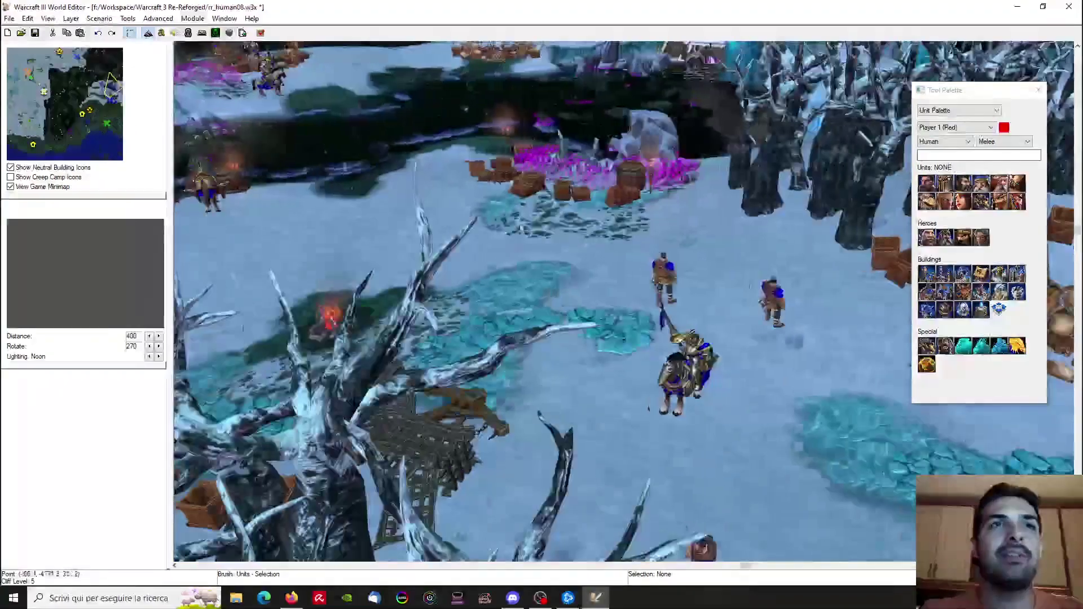
Select and copy the First Legion captain unit standing on the snow at the far side of the camp
right_click_drag(688, 349, 294, 299)
scroll(624, 301, "up", 4)
right_click_drag(624, 301, 552, 336, "ctrl")
scroll(559, 316, "up", 3)
left_click(551, 336)
left_click(551, 336)
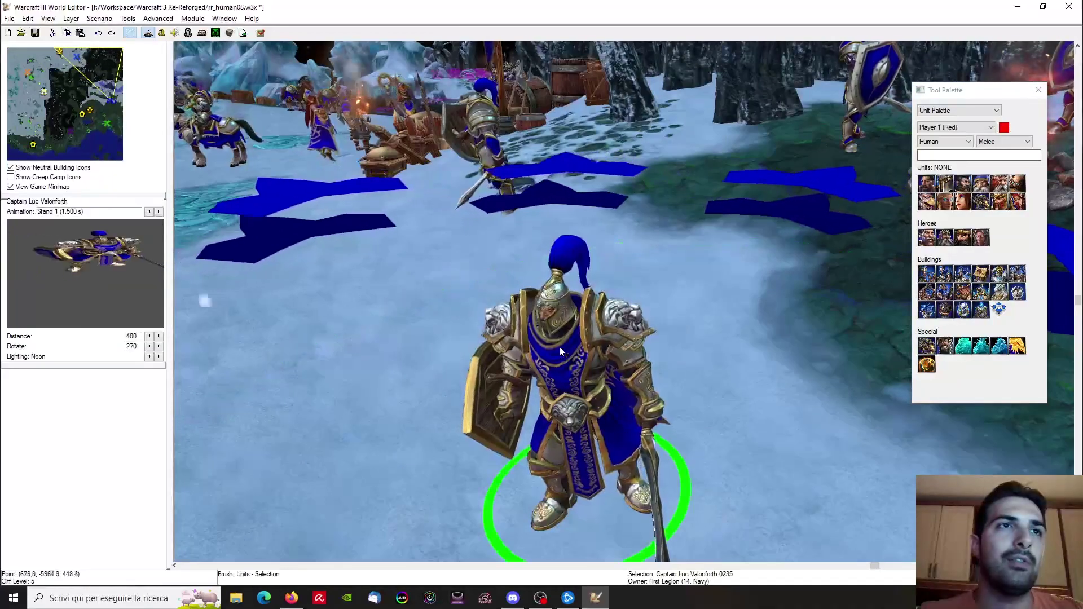
scroll(552, 336, "up", 3)
scroll(584, 323, "down", 5)
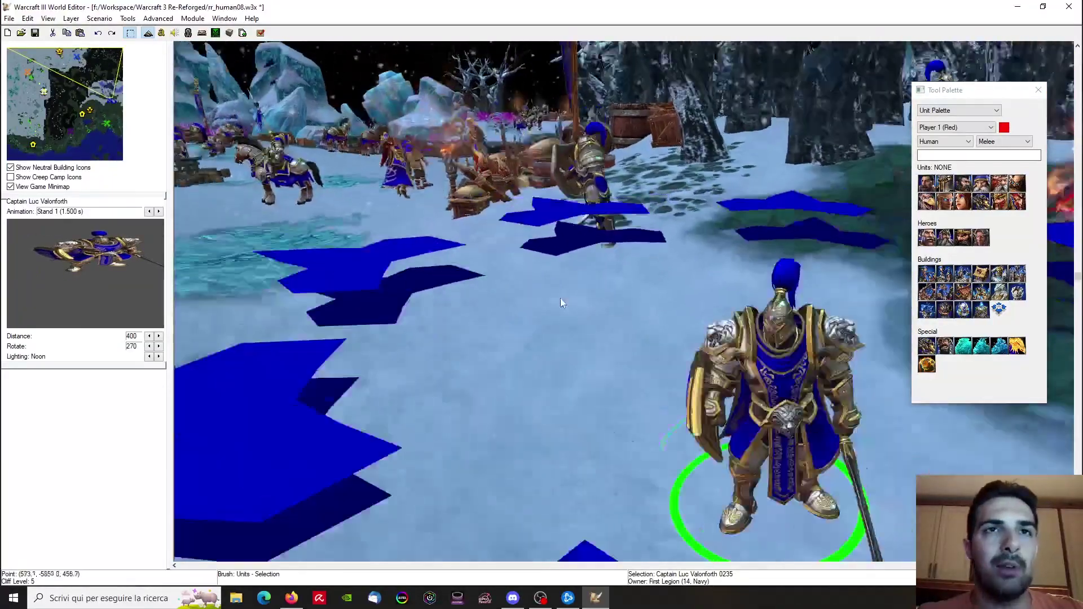
right_click_drag(558, 300, 559, 395, "ctrl")
Paste a copy of the captain on the snow right beside the campfire
right_click_drag(316, 169, 598, 417)
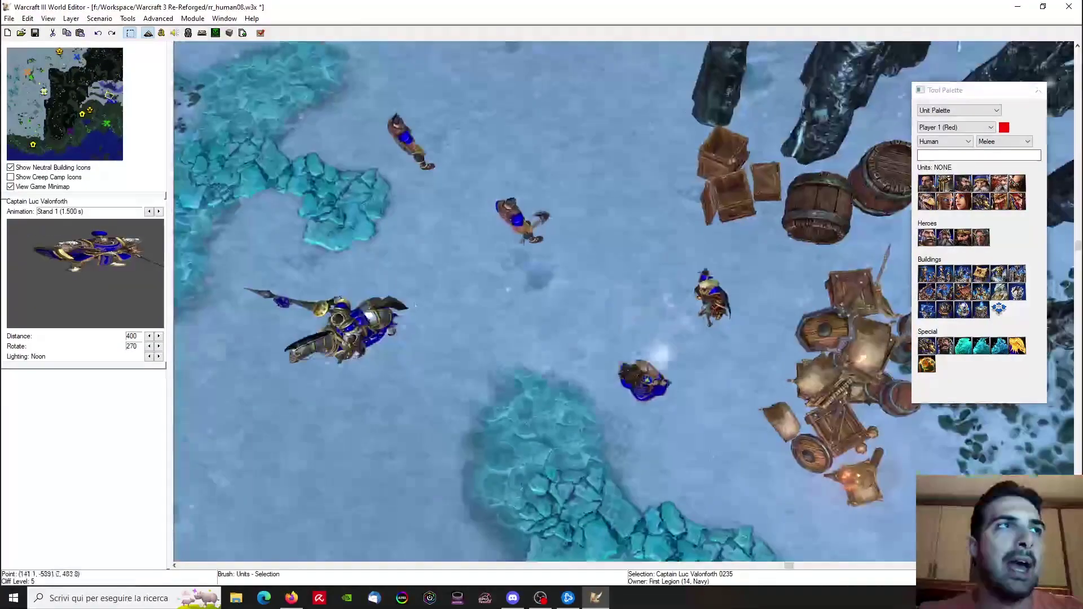
right_click_drag(598, 418, 649, 331, "ctrl")
key("ctrl+v")
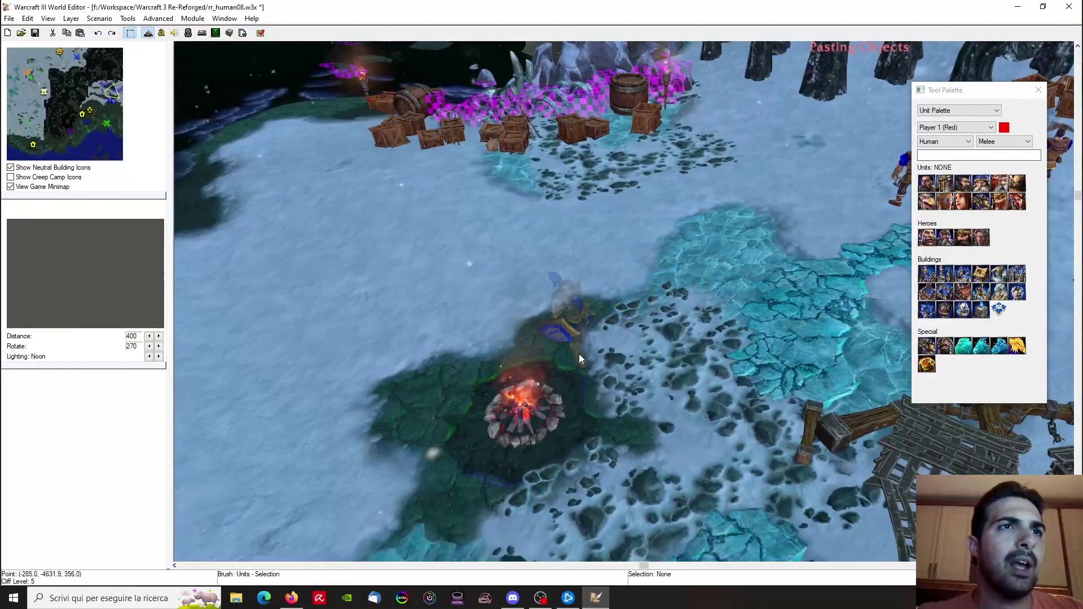
right_click_drag(515, 426, 719, 330, "ctrl")
left_click_drag(602, 338, 597, 323)
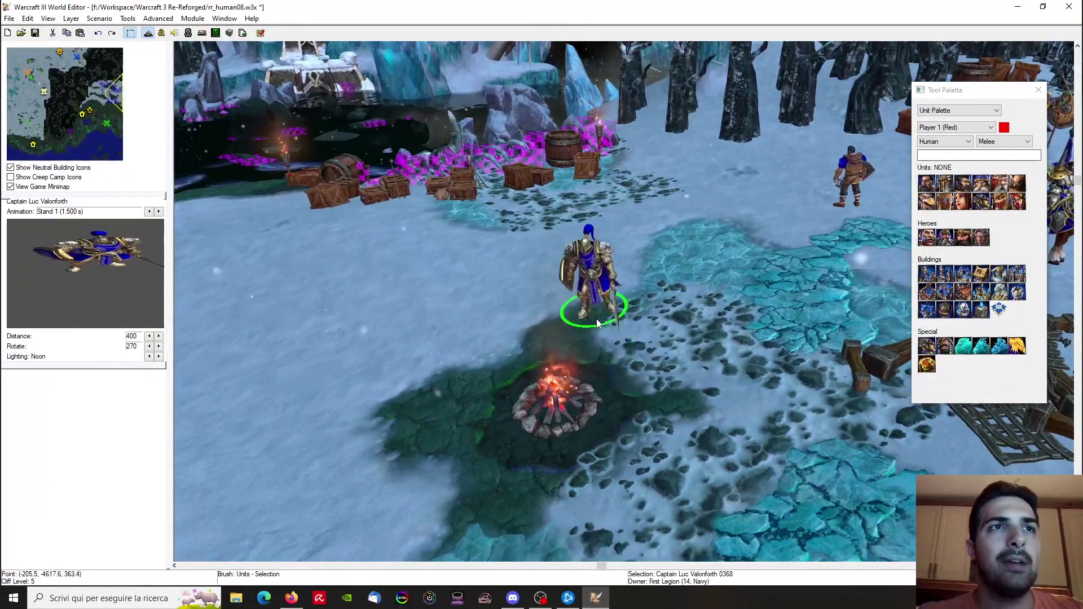
Try the captain on different sides of the campfire and settle him at its northern edge
right_click_drag(489, 377, 628, 231, "ctrl")
left_click_drag(630, 236, 594, 386)
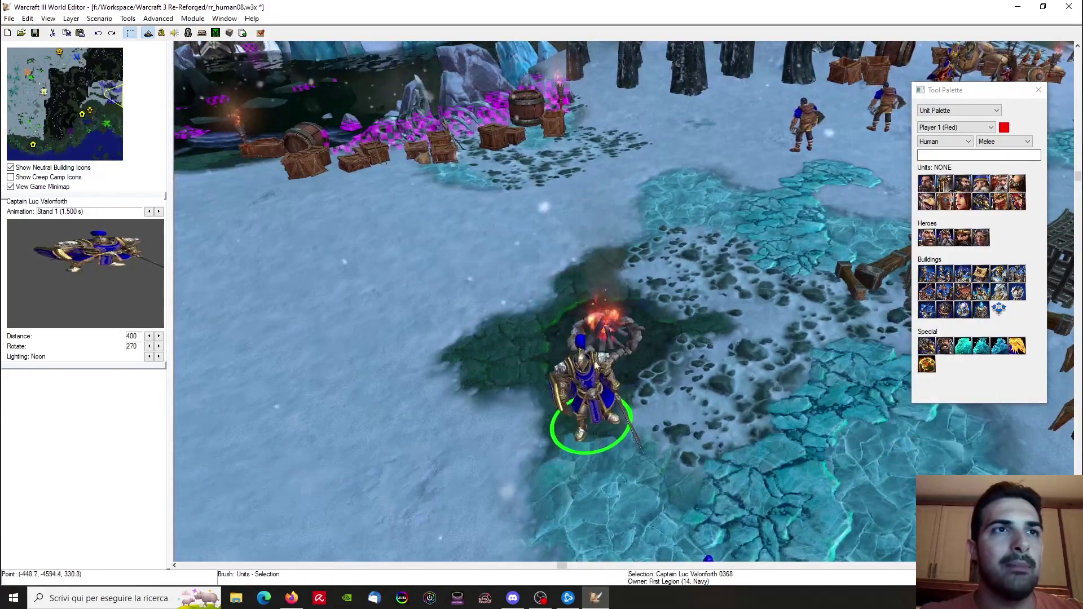
right_click_drag(618, 348, 570, 267, "ctrl")
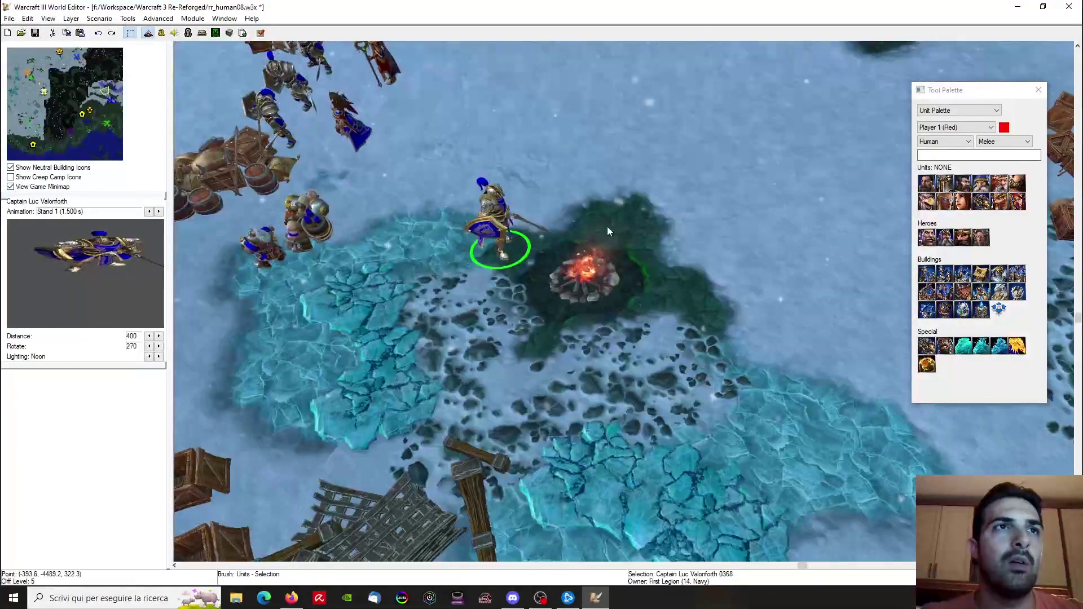
left_click_drag(490, 242, 610, 218)
Paste two copies of a First Legion footman beside the campfire, next to the captain, facing the fire
scroll(554, 263, "down", 2)
right_click_drag(453, 334, 450, 230)
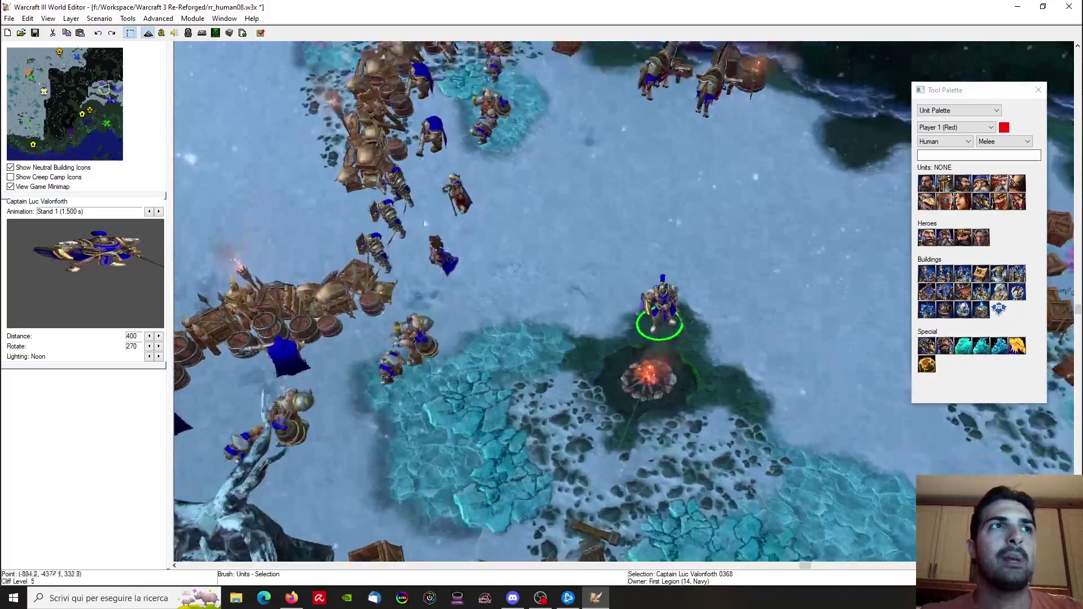
right_click_drag(506, 270, 608, 358, "ctrl")
key("ctrl+v")
left_click(598, 344)
left_click(605, 422)
right_click_drag(605, 422, 611, 406, "ctrl")
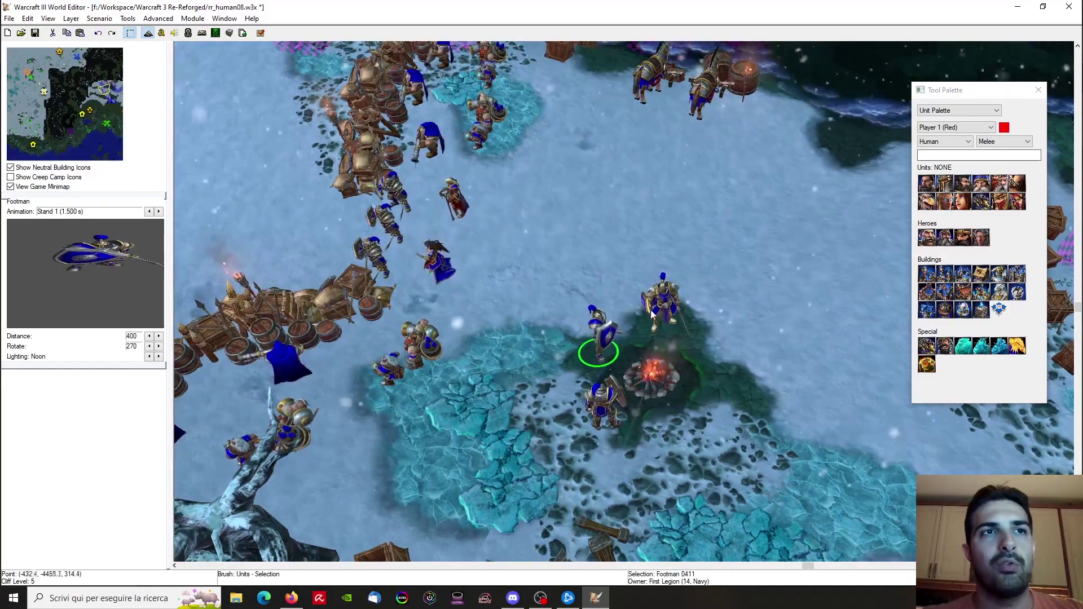
Examine the captain and the two footmen around the campfire from a low, close angle
right_click_drag(661, 331, 482, 320, "ctrl")
scroll(619, 346, "up", 3)
left_click(619, 346)
right_click_drag(722, 353, 739, 213)
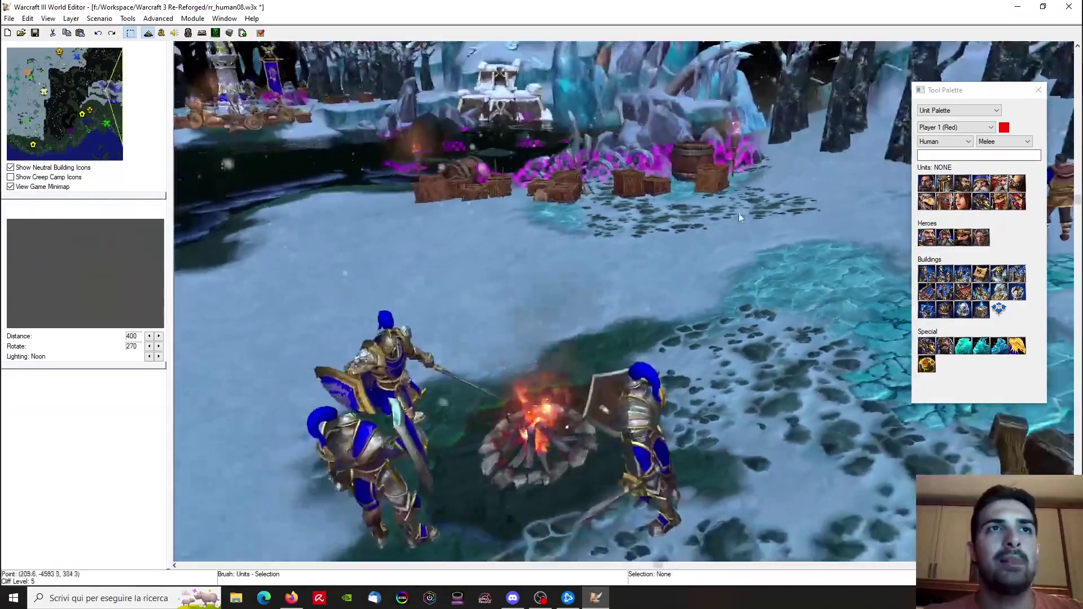
scroll(554, 341, "up", 2)
right_click_drag(554, 341, 672, 266, "ctrl")
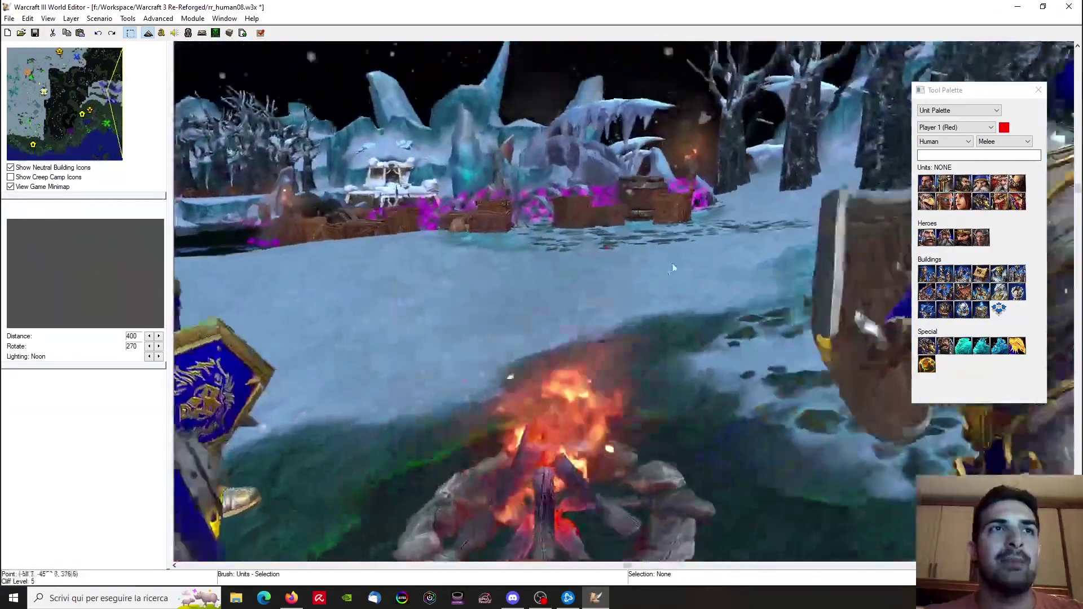
scroll(691, 273, "down", 2)
right_click_drag(570, 299, 574, 328, "ctrl")
scroll(648, 255, "down", 3)
Try moving the nearest footman away from the campfire and placing the captain in that spot, turned toward the fire
left_click(606, 418)
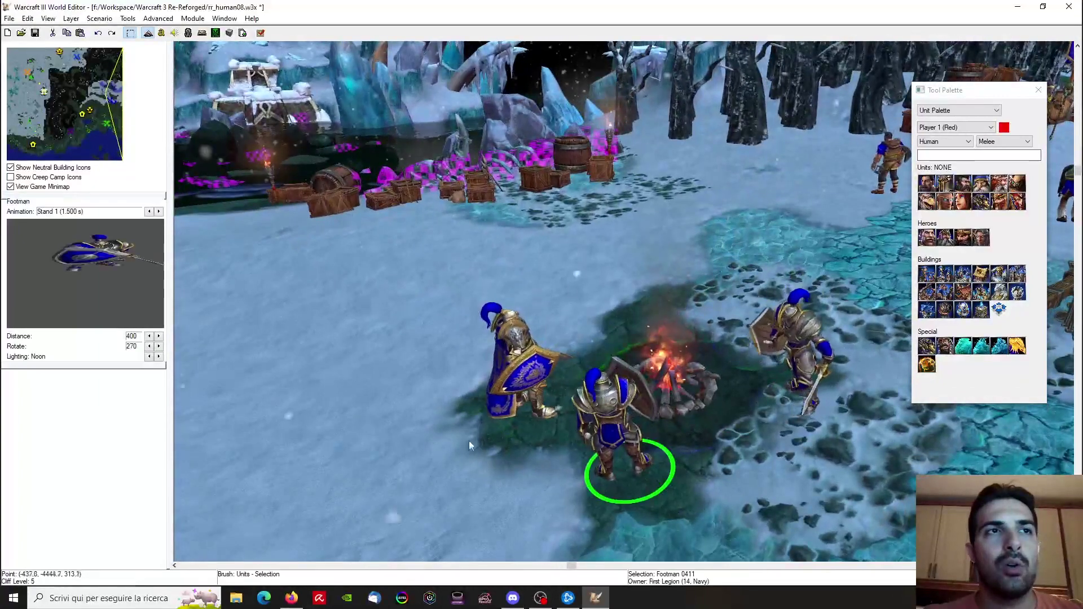
left_click_drag(469, 441, 437, 389)
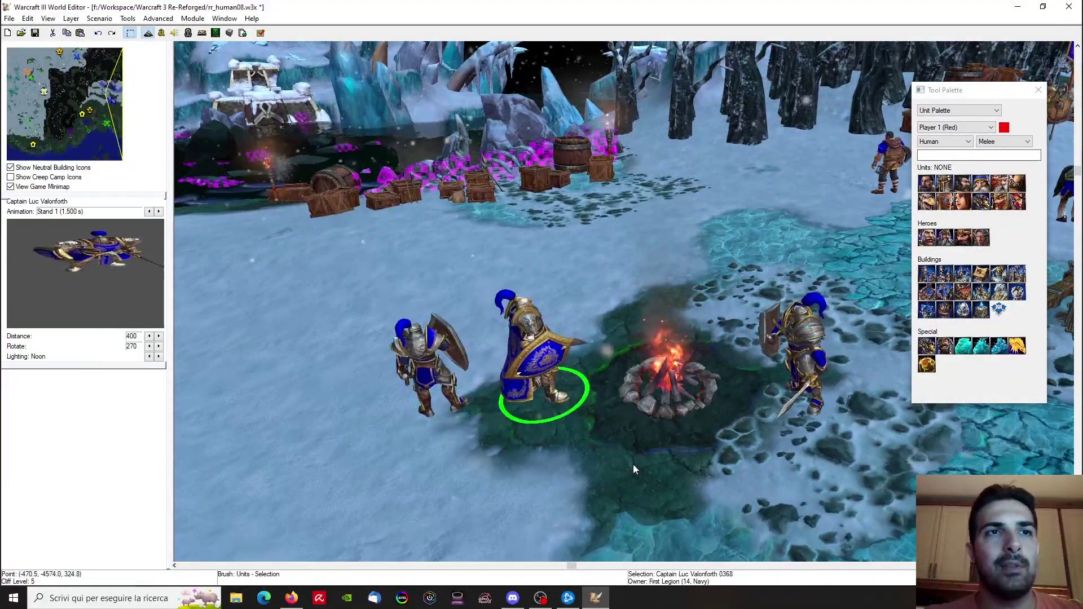
left_click_drag(634, 465, 649, 479)
left_click(626, 406, "ctrl")
right_click_drag(620, 406, 610, 432, "ctrl")
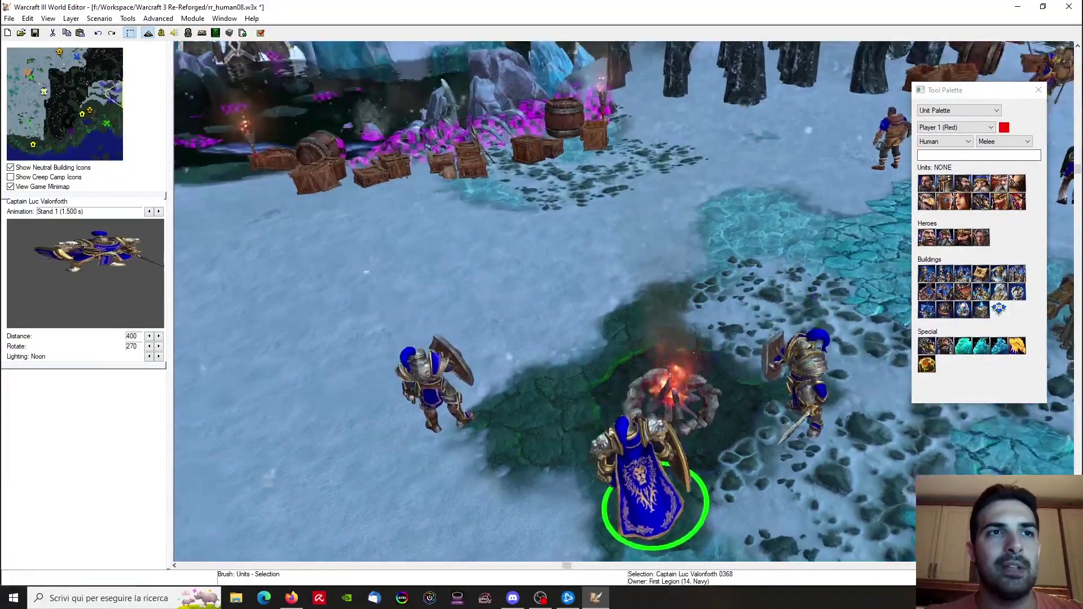
Undo the last moves and rotation of the footman and the captain at the campfire
key("ctrl+z")
key("ctrl+z")
key("ctrl+z")
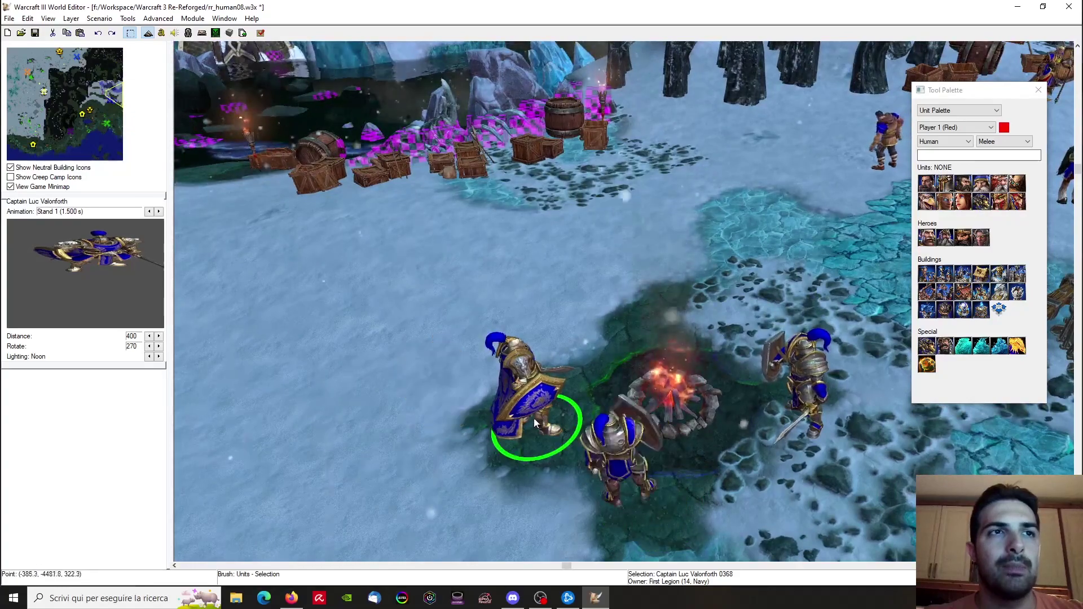
Inspect the view over the campfire from close behind the captain and the nearest footman
right_click_drag(558, 350, 565, 313, "ctrl")
left_click(640, 460)
right_click_drag(648, 485, 585, 397, "ctrl")
scroll(610, 332, "up", 3)
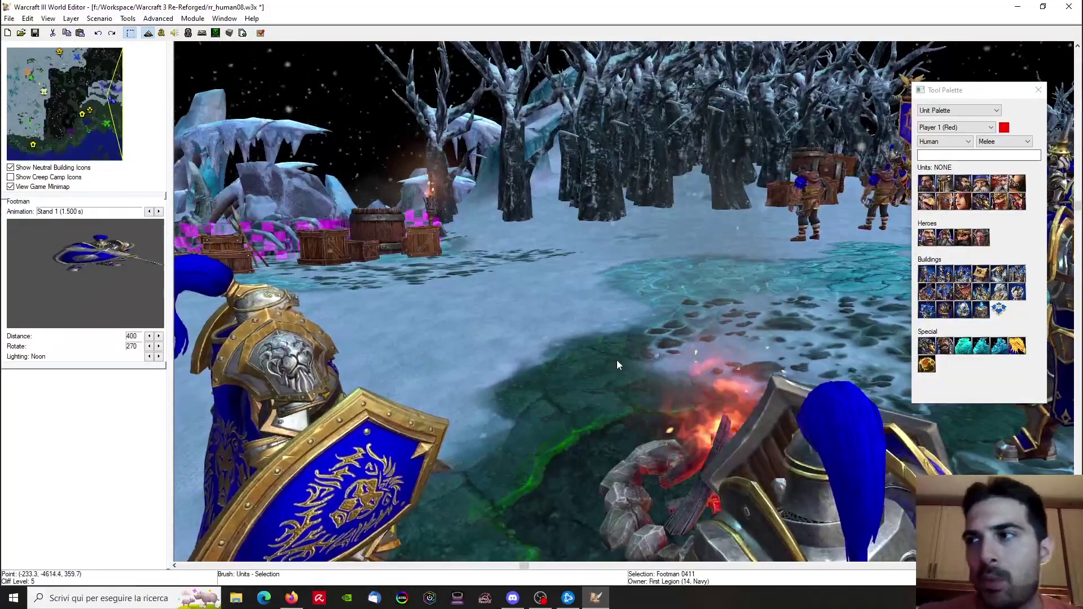
scroll(588, 334, "down", 2)
right_click_drag(587, 334, 617, 377, "ctrl")
left_click(618, 377)
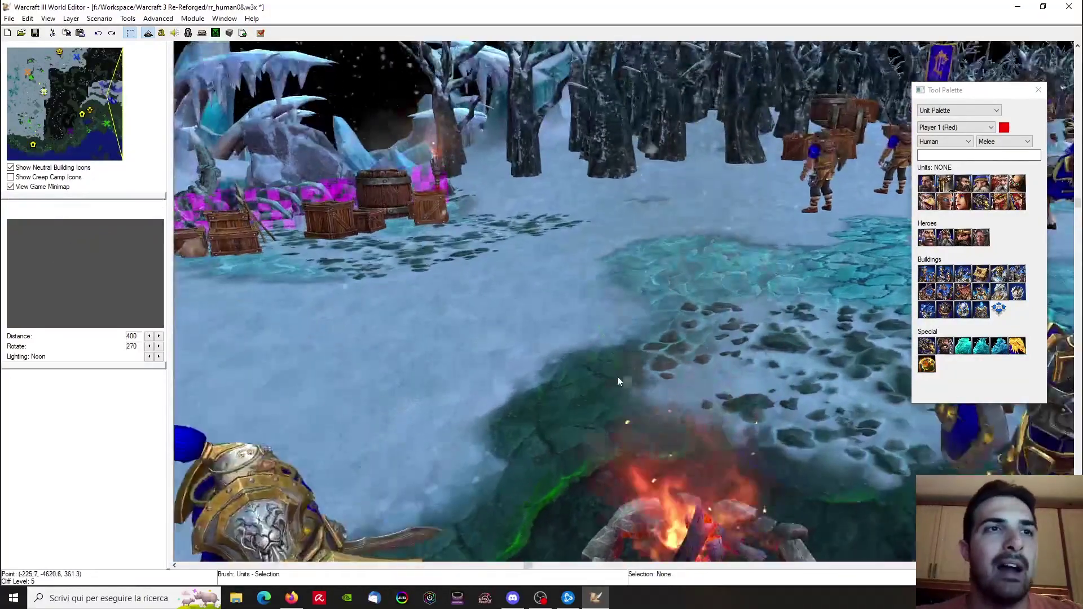
Examine the campfire group and the empty snow beyond the fire from several distances and angles
scroll(617, 377, "down", 3)
scroll(607, 285, "down", 3)
scroll(618, 262, "down", 3)
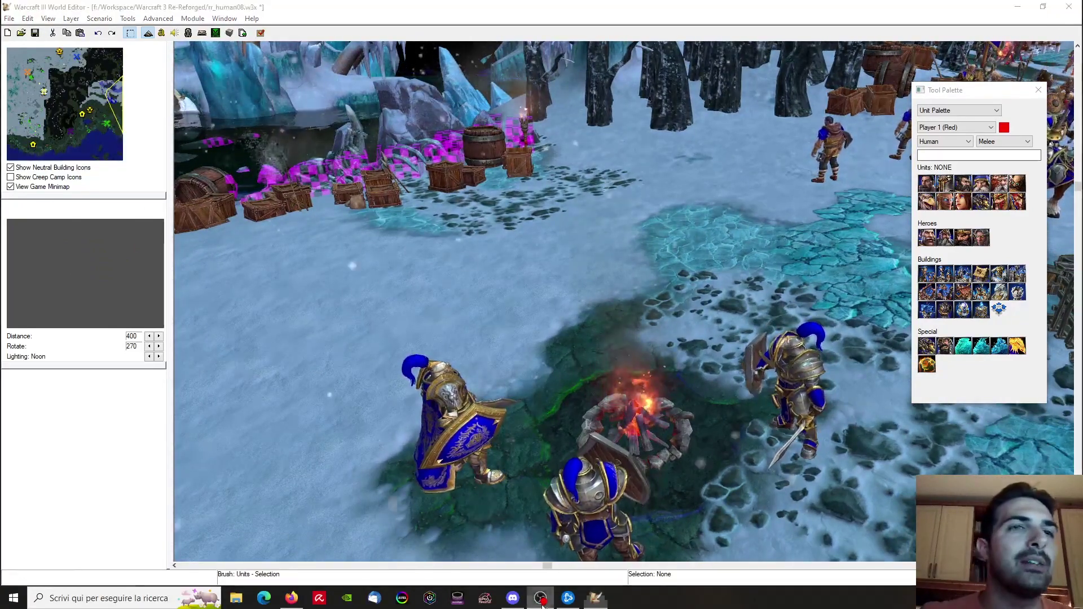
left_click(595, 598)
right_click_drag(603, 296, 653, 433, "ctrl")
left_click(492, 395)
left_click(622, 245)
right_click_drag(607, 260, 717, 255, "ctrl")
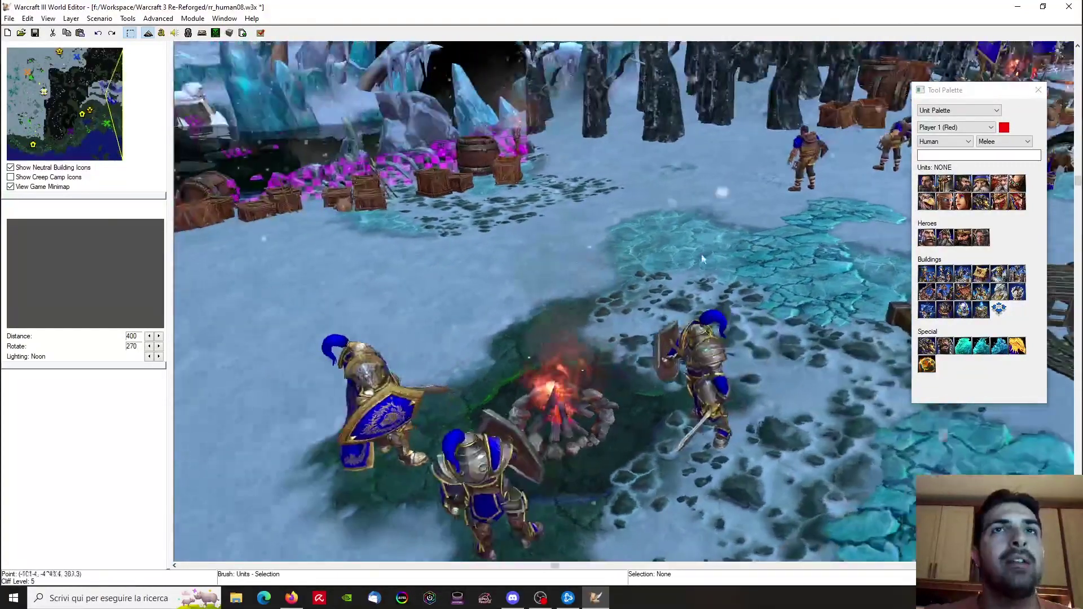
right_click_drag(659, 218, 668, 217, "ctrl")
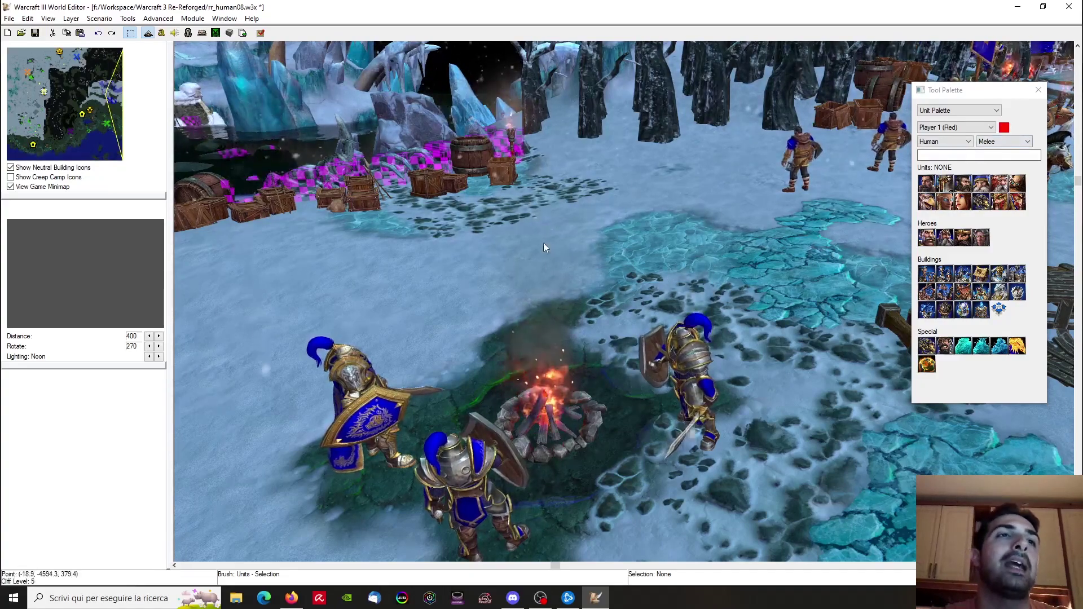
scroll(622, 257, "up", 5)
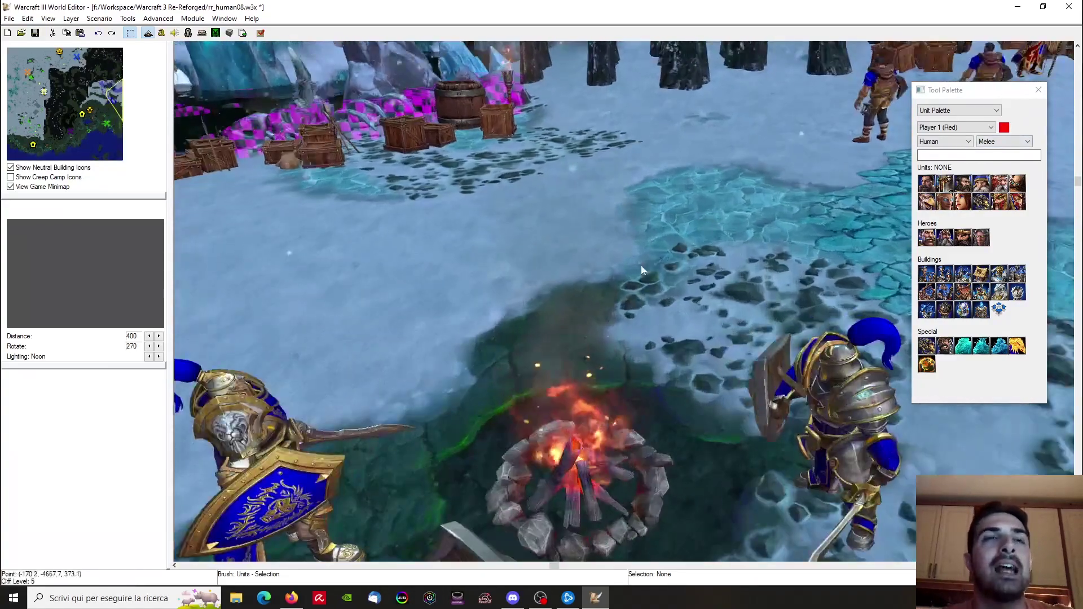
right_click_drag(641, 266, 672, 325, "ctrl")
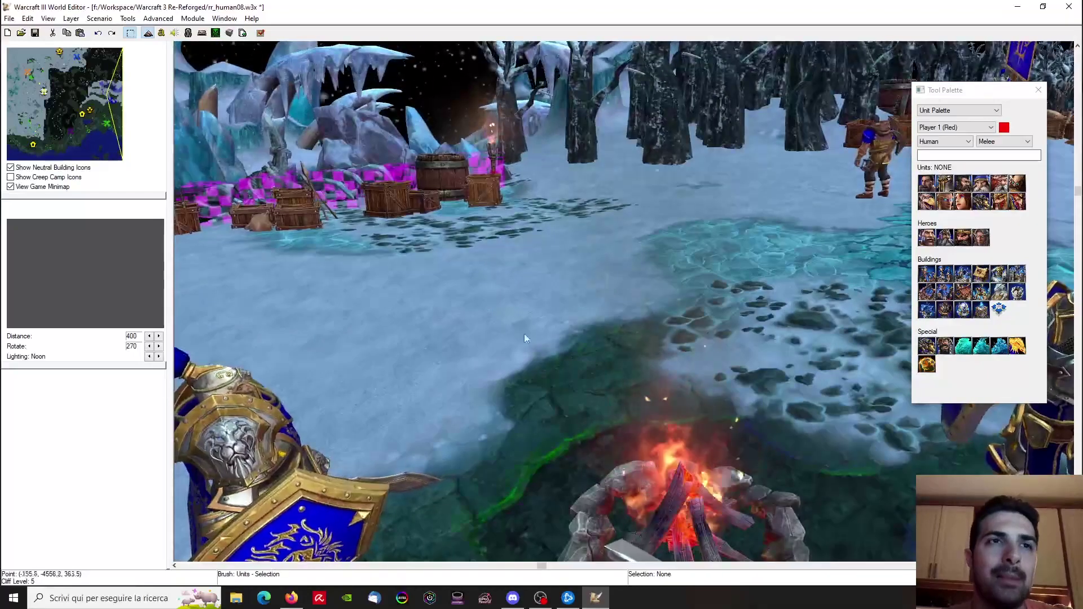
scroll(640, 336, "down", 2)
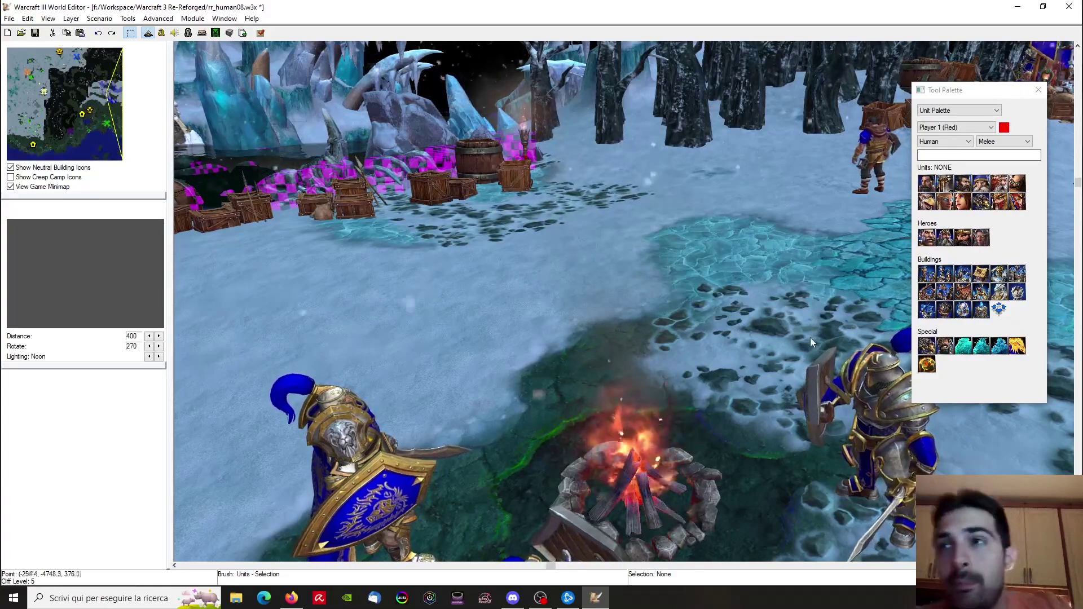
Place two Player 1 (Red) Human melee Footmen on the snow on the far side of the campfire
scroll(810, 338, "up", 1)
left_click(944, 183)
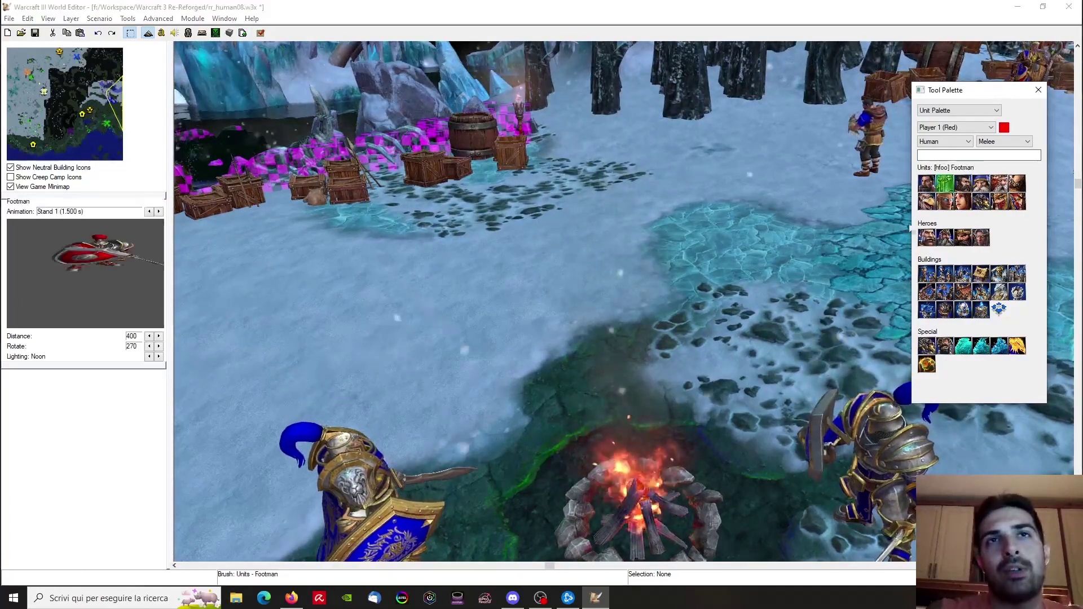
left_click(699, 309)
left_click(497, 313)
right_click(496, 313)
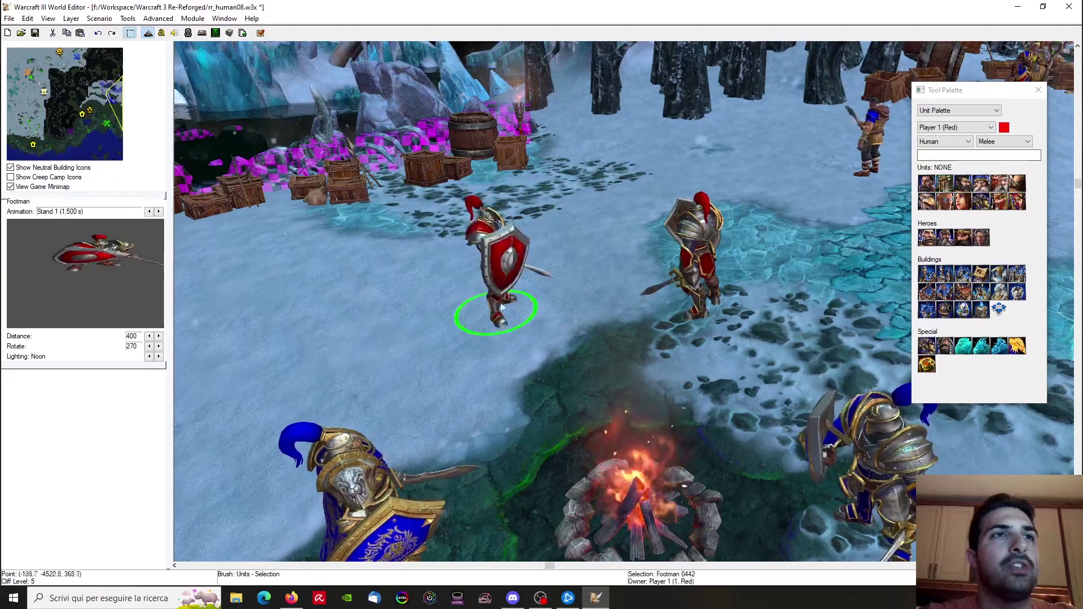
Adjust the two red footmen so they stand side by side beyond the campfire, facing the same direction
left_click(710, 283)
left_click(745, 370, "ctrl")
right_click_drag(745, 370, 612, 314, "ctrl")
left_click(618, 408)
left_click(506, 300)
left_click(728, 265)
left_click(526, 294)
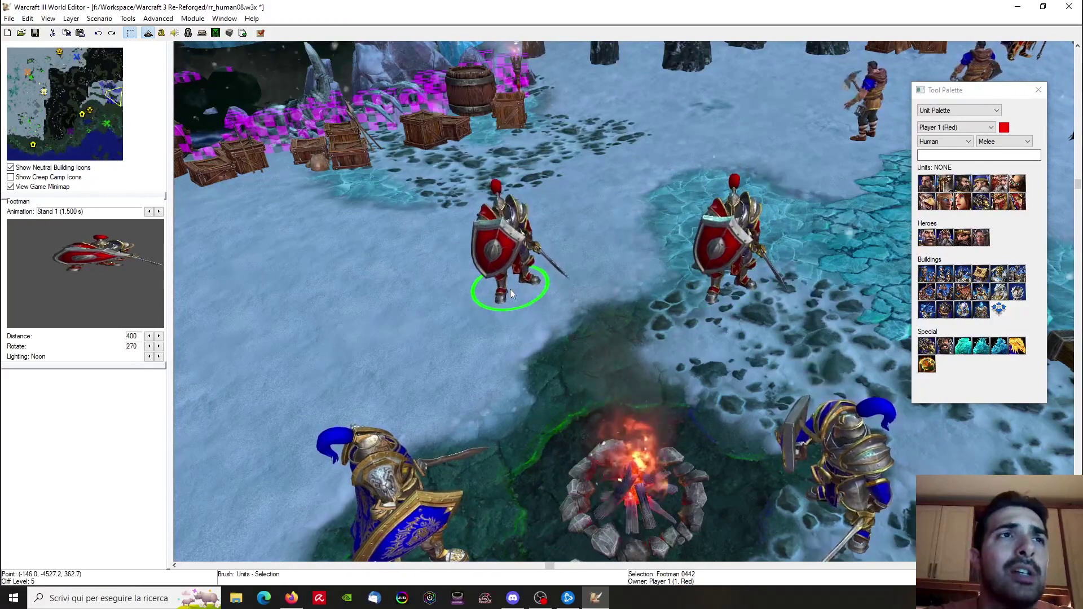
left_click(604, 330)
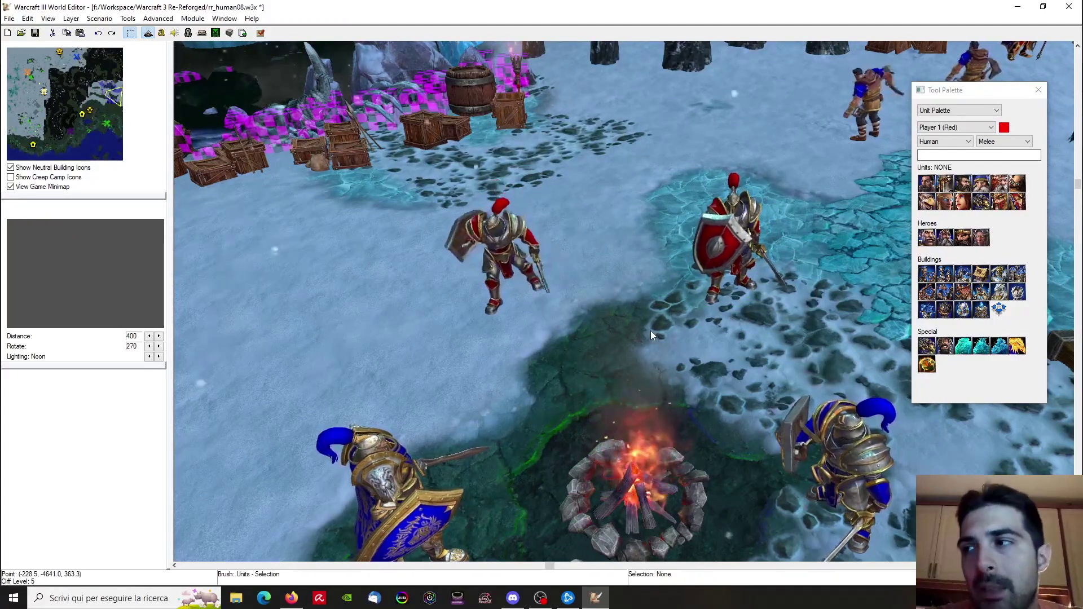
Switch the Human unit set from Melee to Campaign for the campfire scene
scroll(659, 370, "down", 2)
right_click_drag(693, 372, 654, 319, "ctrl")
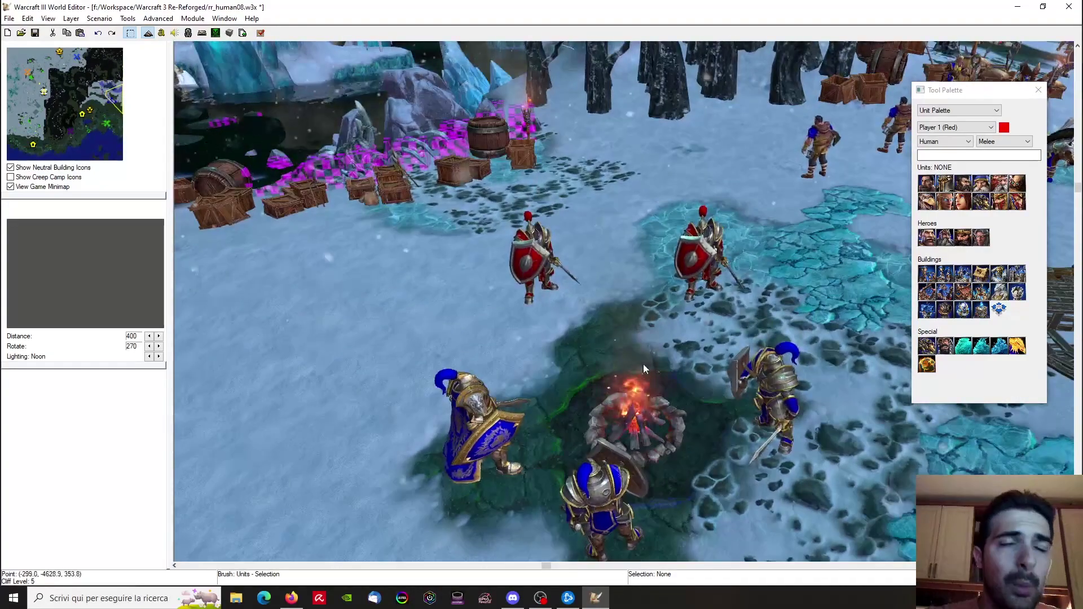
scroll(643, 364, "up", 2)
scroll(714, 274, "down", 1)
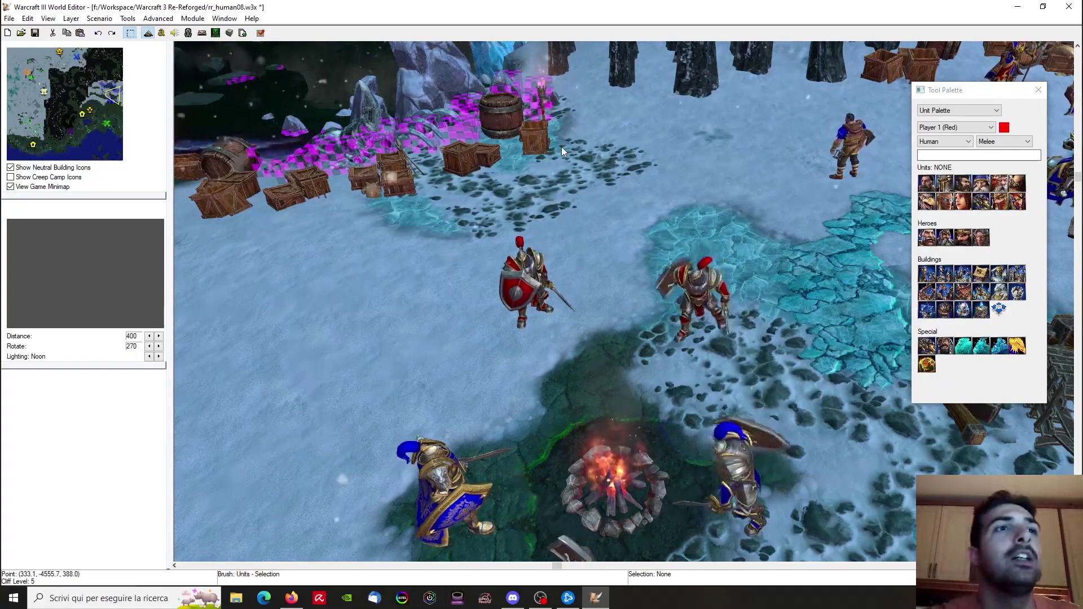
scroll(617, 198, "down", 1)
right_click_drag(620, 268, 658, 211, "ctrl")
left_click(1018, 143)
left_click(998, 151)
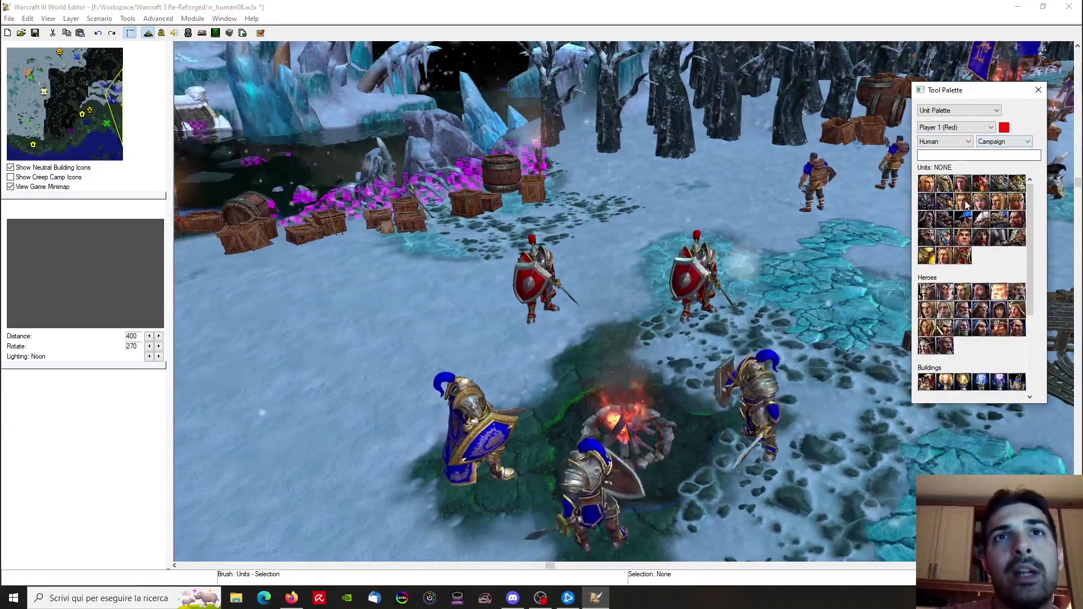
Try placing a red Emissary between the two red footmen behind the campfire
left_click(963, 202)
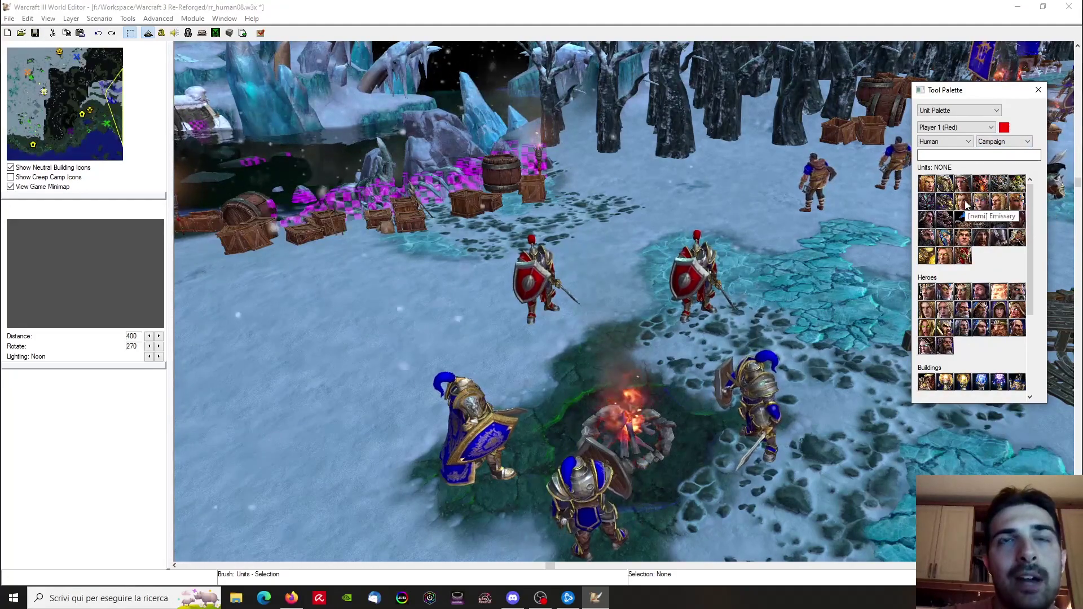
left_click(623, 357)
scroll(667, 361, "up", 3)
key("Escape")
left_click(605, 347)
left_click(621, 424, "ctrl")
mouse_move(621, 424)
right_mouse_down("ctrl")
mouse_move(628, 354)
mouse_move(658, 312)
right_mouse_up("ctrl")
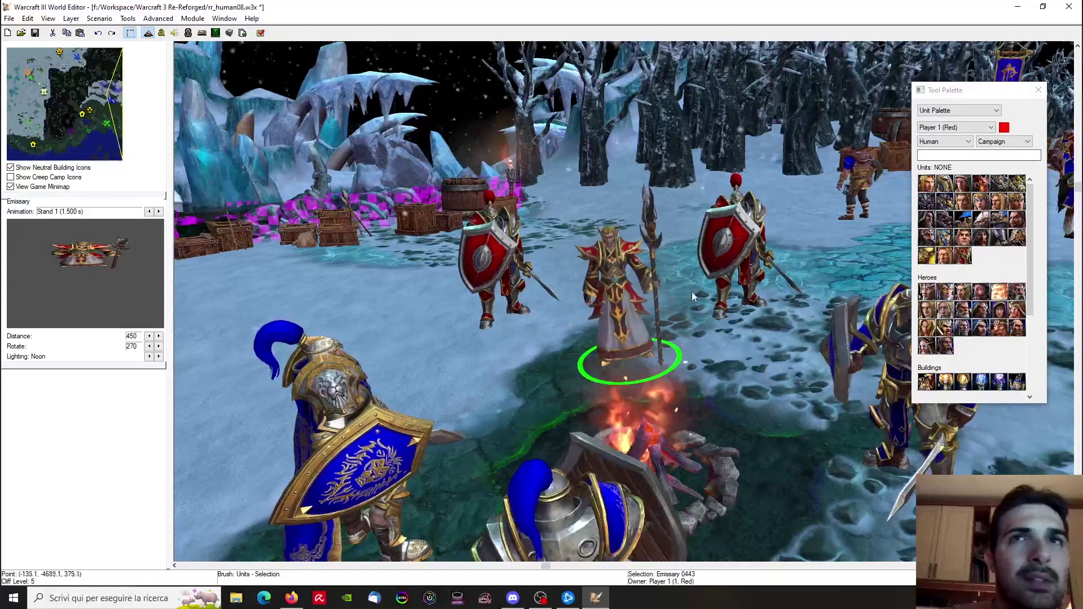
key("Delete")
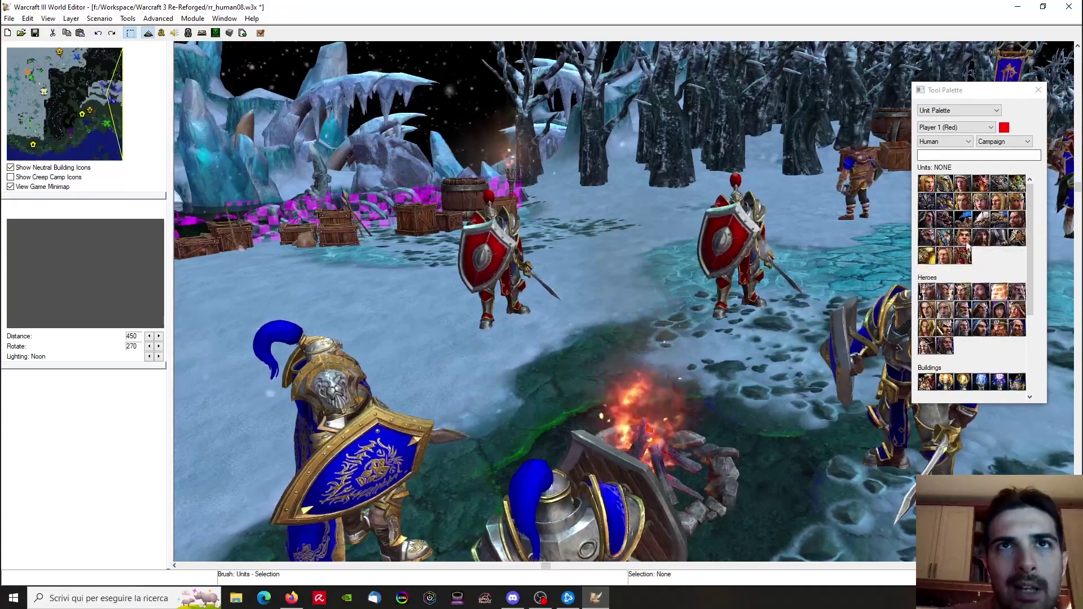
Place a red Chaplain by the campfire, between and slightly in front of the two red footmen
left_click(1021, 223)
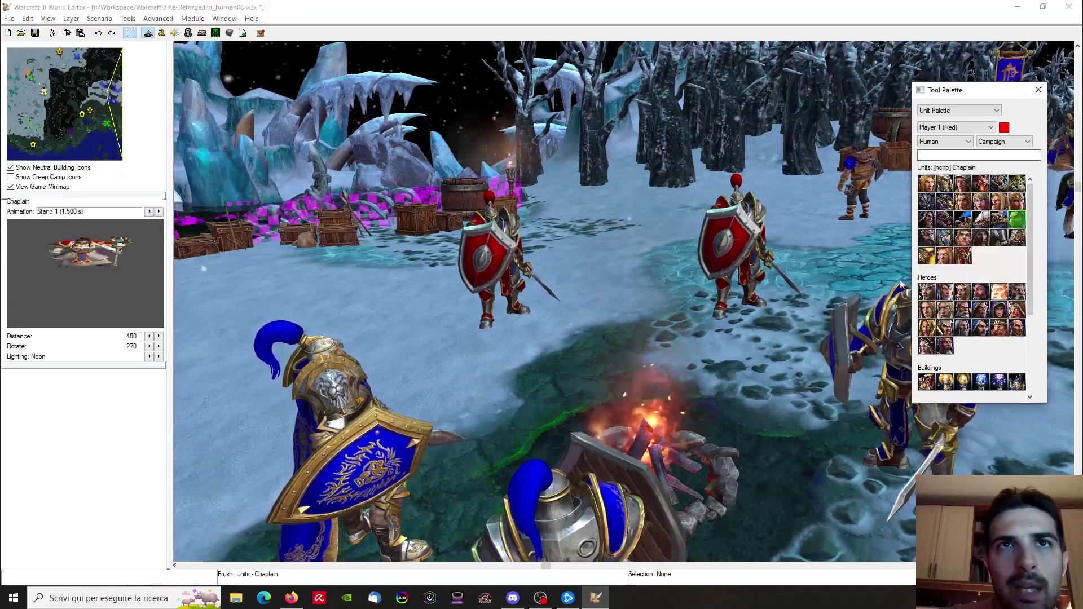
left_click(636, 364)
left_click(639, 333)
right_click_drag(638, 332, 658, 437, "ctrl")
scroll(658, 437, "up", 5)
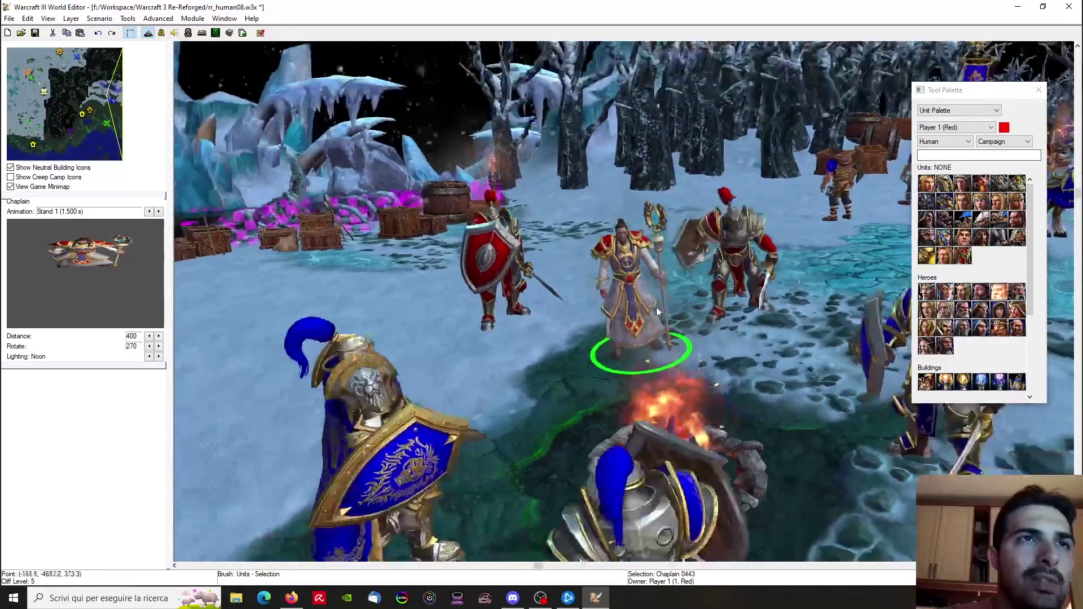
scroll(602, 364, "down", 5)
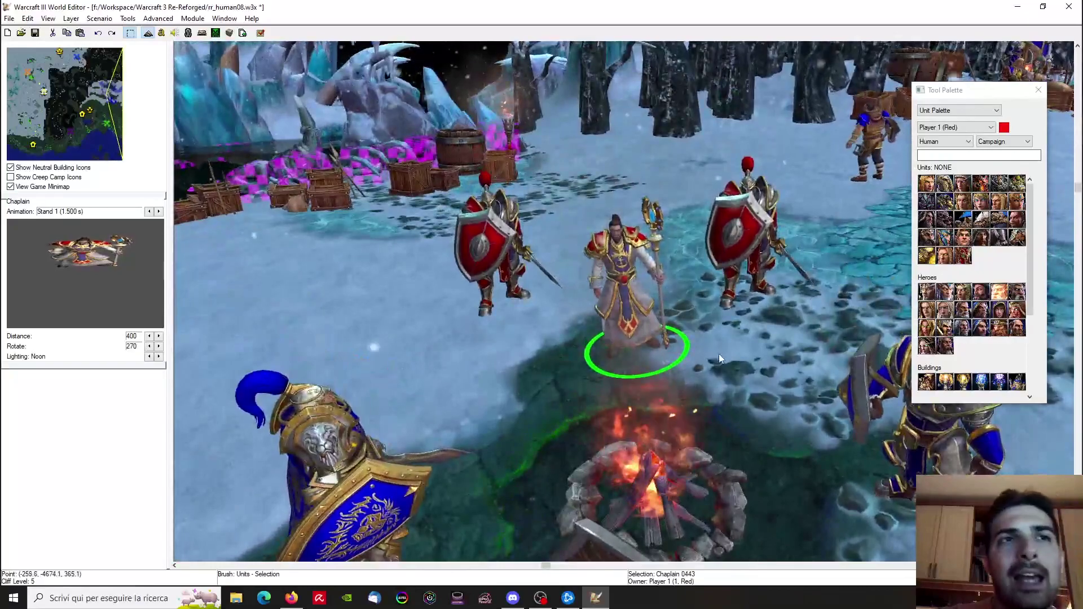
left_click(719, 357)
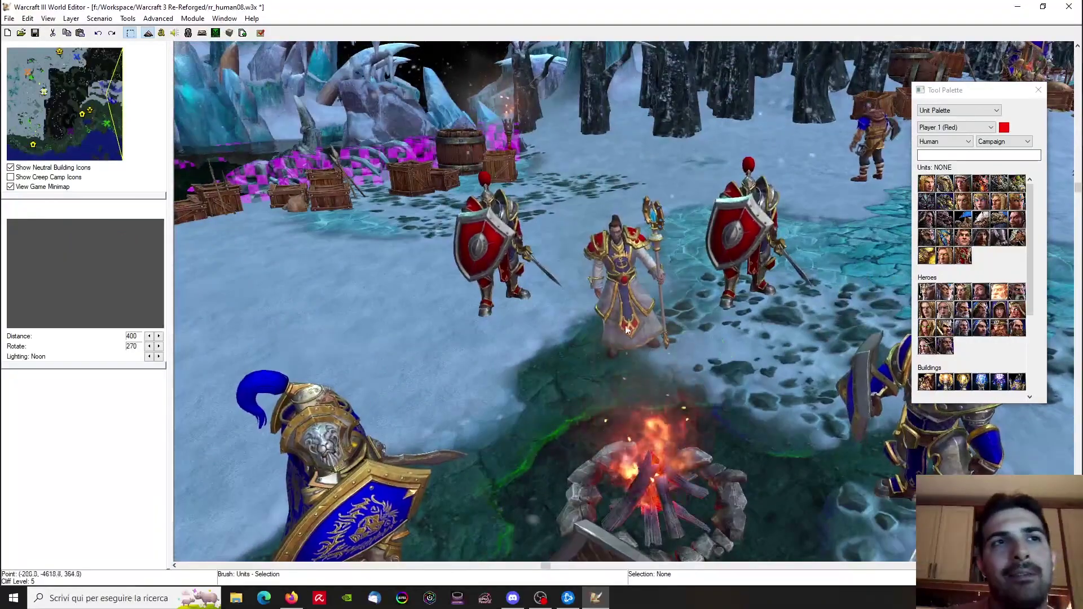
left_click(634, 372)
right_click_drag(641, 415, 675, 328, "ctrl")
scroll(676, 329, "down", 4)
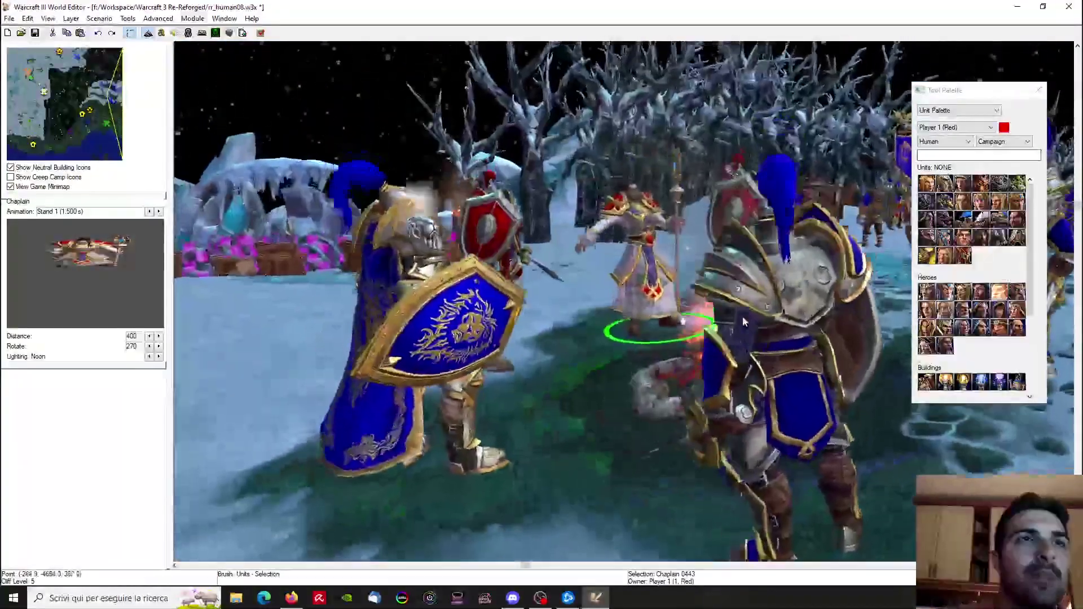
left_click(706, 352)
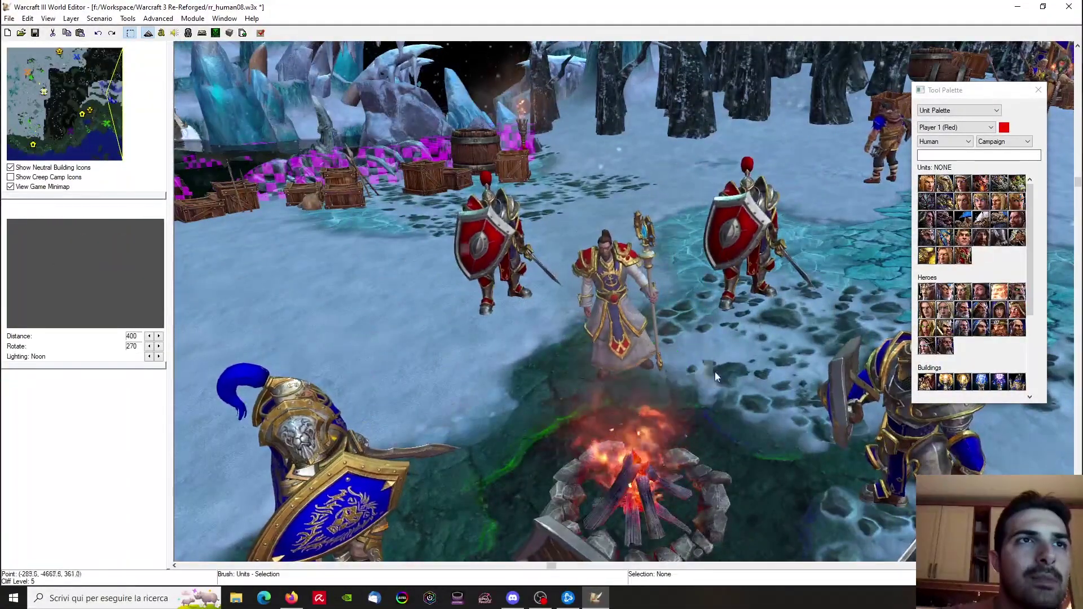
scroll(655, 236, "down", 4)
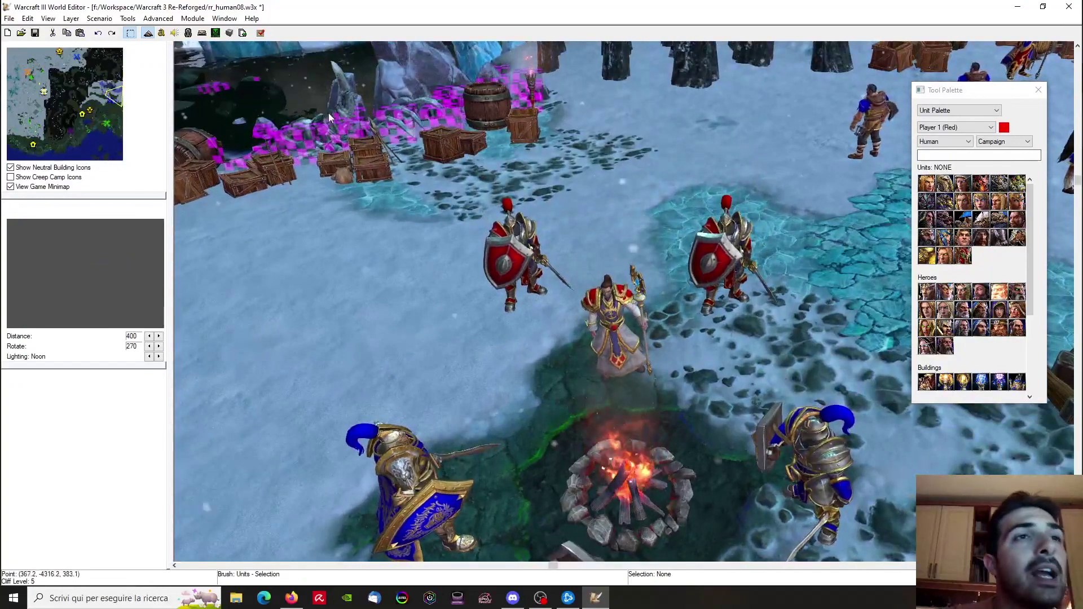
Save the rr_human08 map with the new units around the campfire
left_click(9, 18)
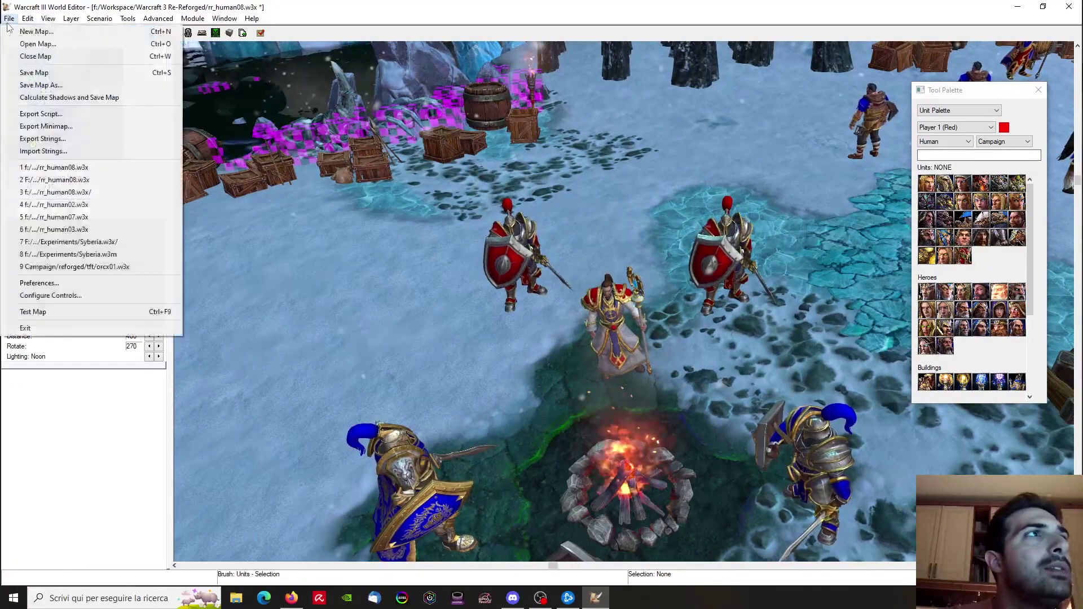
left_click(33, 73)
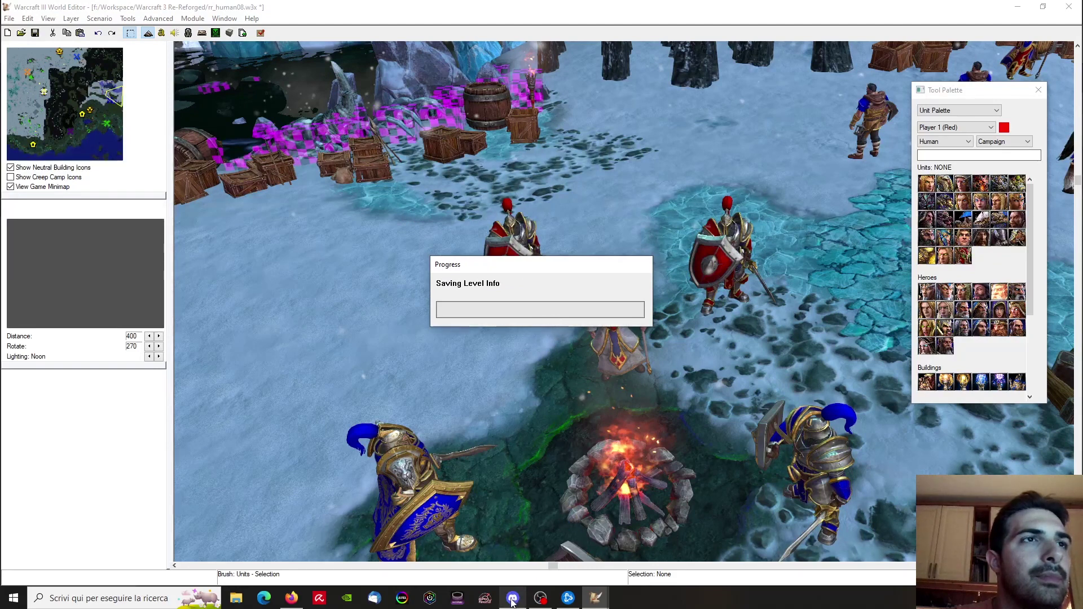
mouse_move(512, 602)
left_click(538, 599)
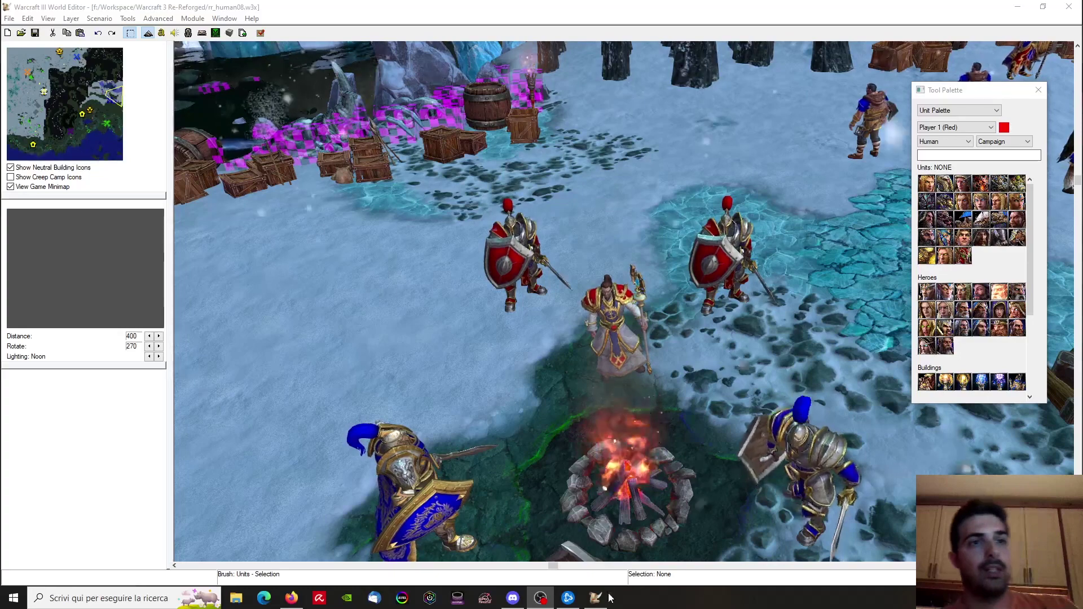
Open the custom map rr_human02interlude.w3x from the Warcraft III Humans RR folder
left_click(9, 18)
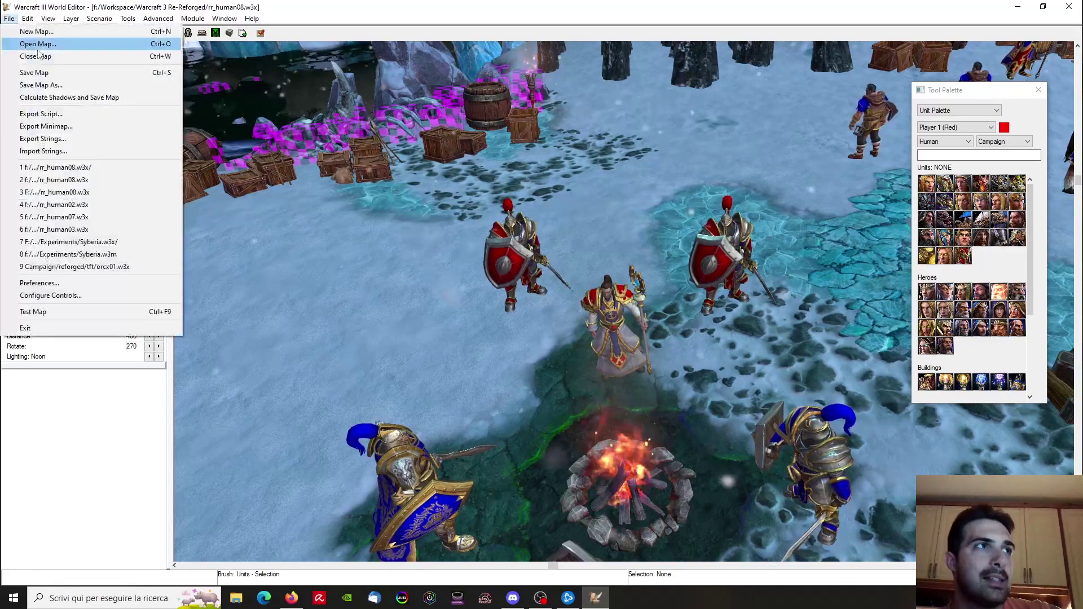
left_click(28, 43)
left_click(99, 120)
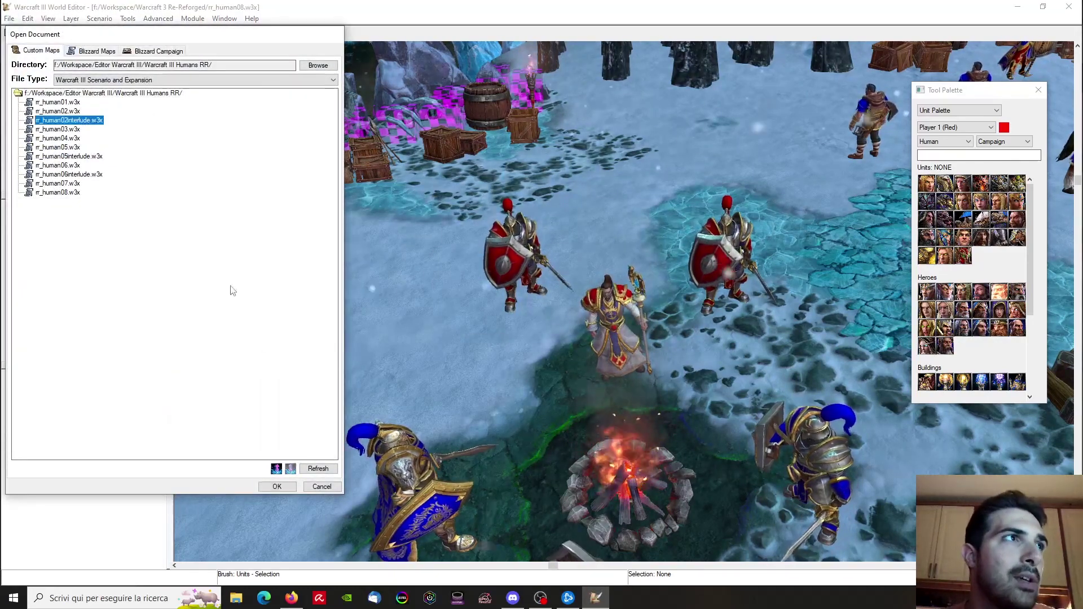
left_click(277, 486)
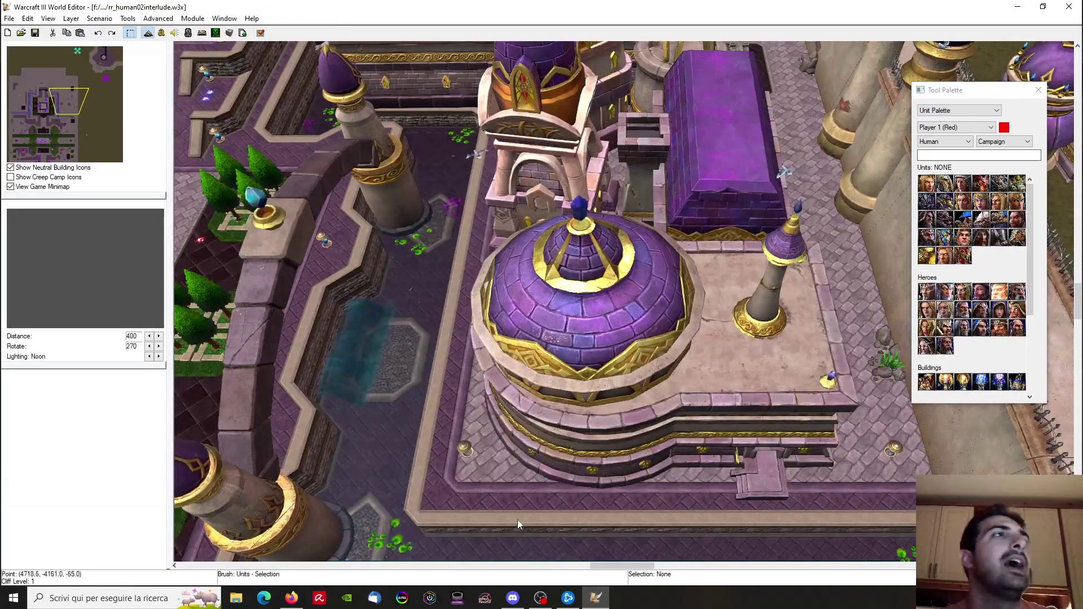
Examine the elf mage and his blond companions near the stone benches in the purple-paved plaza
left_click_drag(51, 113, 35, 121)
right_click_drag(565, 367, 621, 237)
scroll(620, 237, "up", 3)
right_click_drag(545, 317, 710, 226, "ctrl")
scroll(578, 268, "up", 3)
right_click_drag(556, 155, 626, 361)
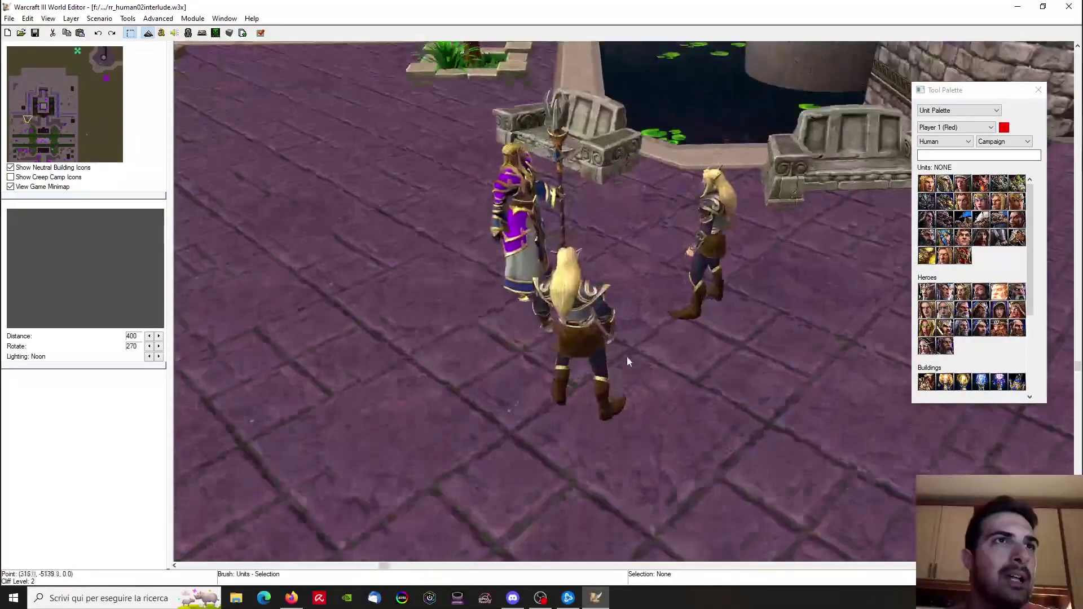
scroll(478, 190, "up", 5)
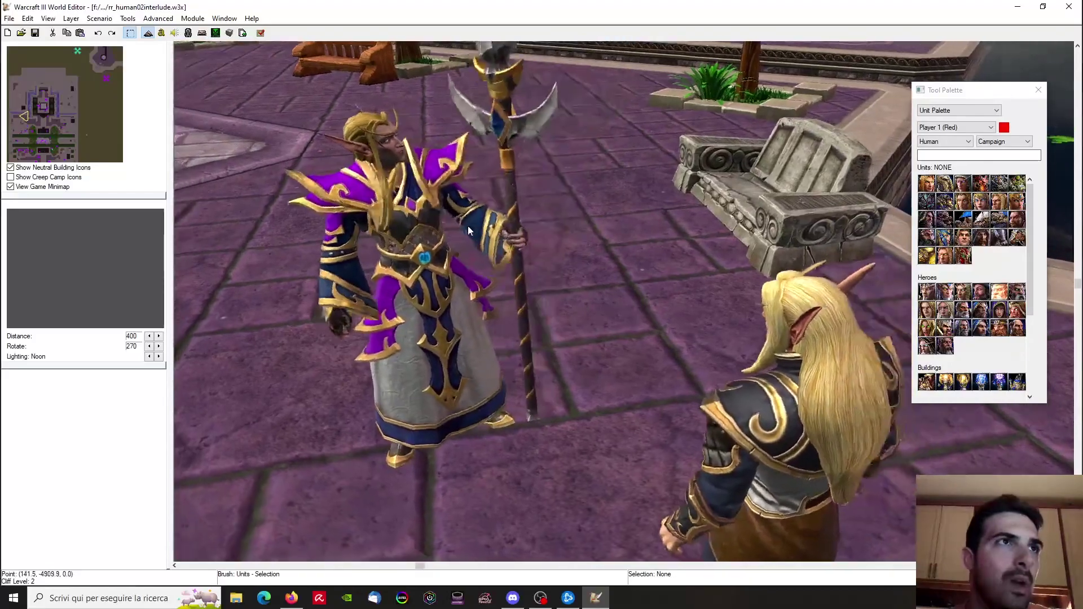
right_click_drag(469, 226, 684, 265, "ctrl")
scroll(682, 261, "down", 5)
right_click_drag(651, 414, 677, 186)
scroll(756, 181, "up", 5)
right_click_drag(382, 200, 714, 193, "ctrl")
scroll(749, 165, "up", 3)
scroll(714, 197, "down", 4)
Examine the purple armoured footmen, their captain and the archers lined up on the grey paved strip
right_click_drag(614, 275, 451, 491, "ctrl")
scroll(593, 248, "down", 3)
right_click_drag(593, 248, 573, 441)
right_click_drag(694, 220, 451, 363)
scroll(662, 257, "up", 3)
right_click_drag(662, 257, 250, 290, "ctrl")
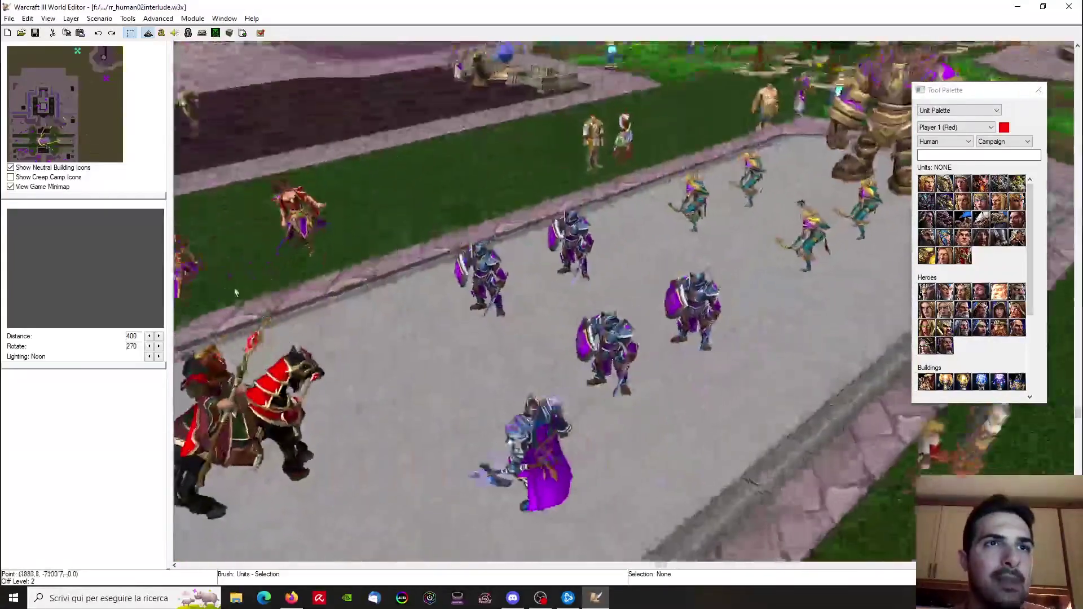
scroll(648, 327, "up", 2)
scroll(649, 332, "up", 5)
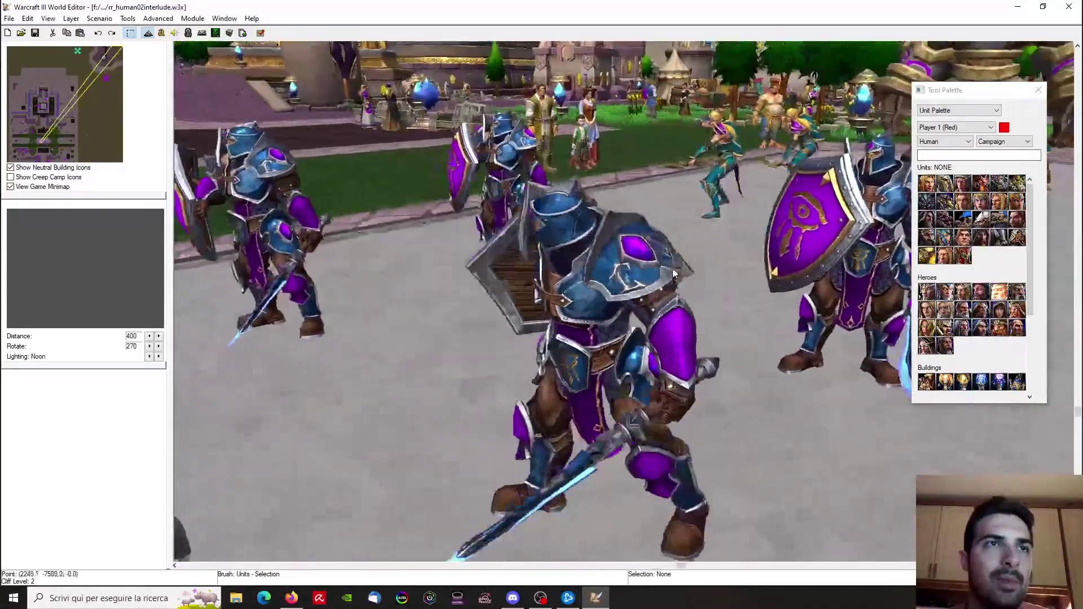
scroll(689, 291, "down", 3)
right_click_drag(689, 291, 909, 381, "ctrl")
scroll(786, 319, "down", 8)
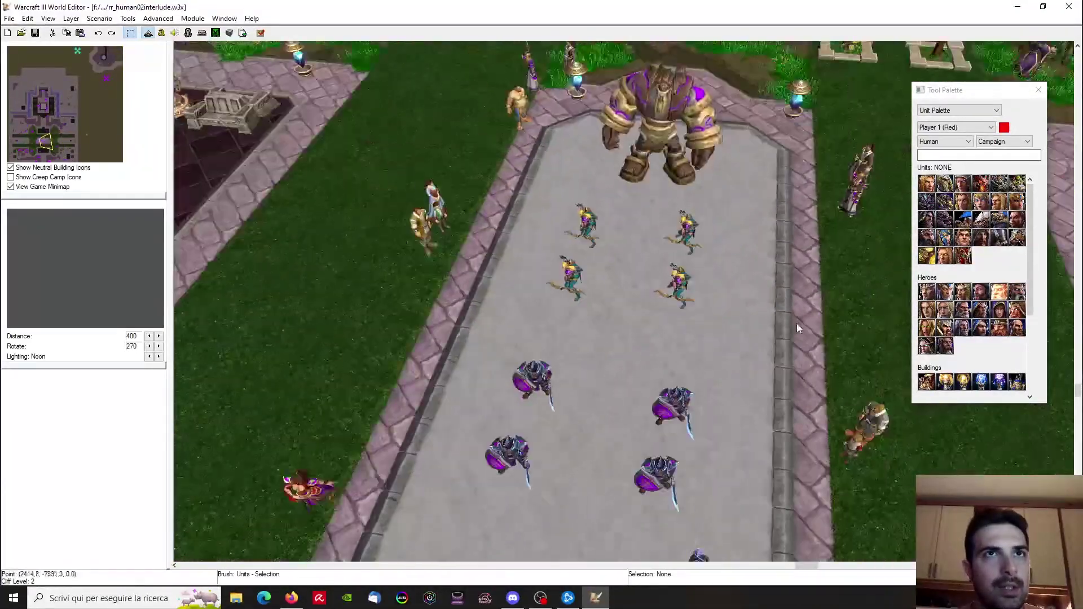
Examine the elf mage and brown-haired man on the grass, and the civilians on the nearby dark-tiled plaza
scroll(597, 338, "up", 8)
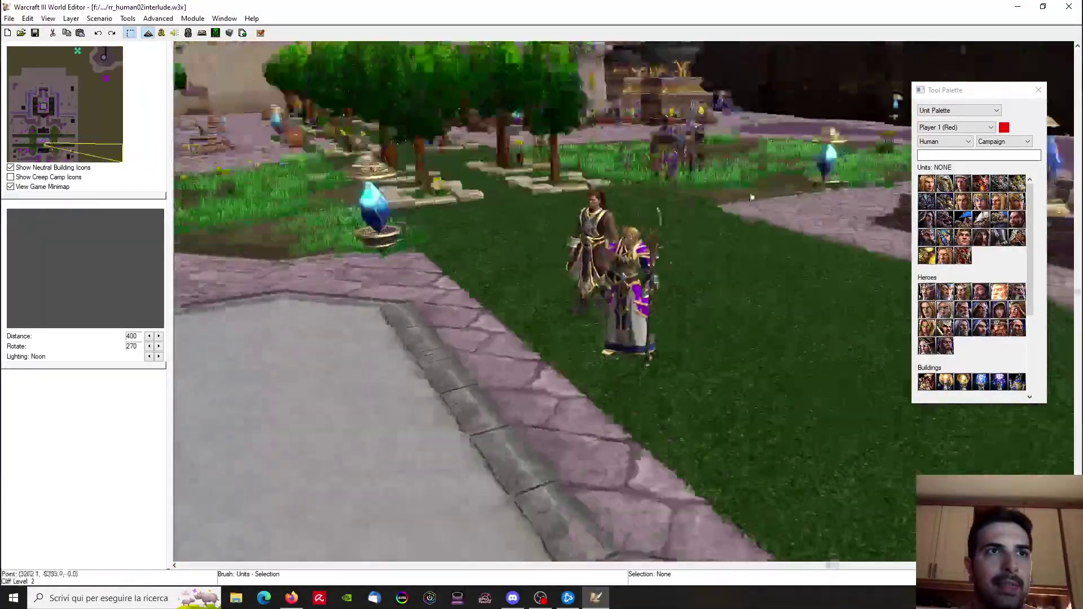
scroll(620, 387, "up", 3)
scroll(619, 395, "down", 3)
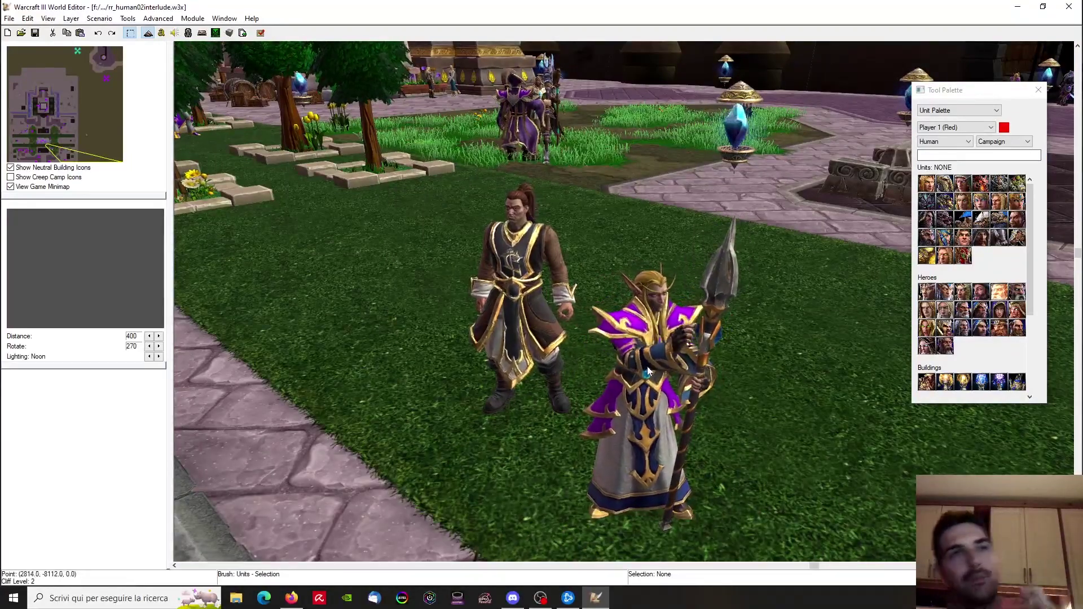
scroll(649, 340, "down", 5)
scroll(575, 184, "up", 5)
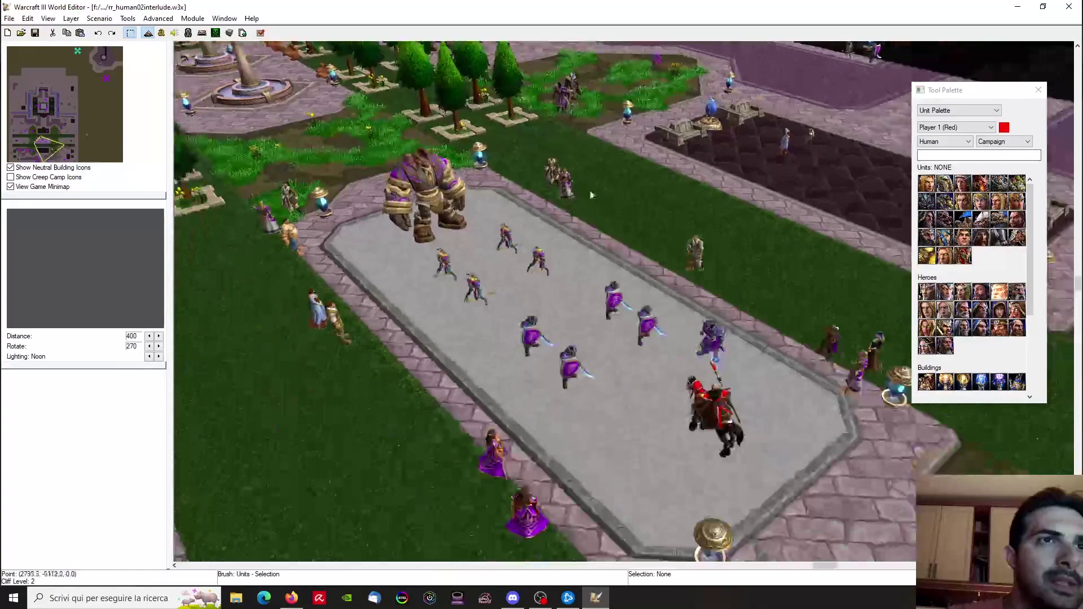
right_click_drag(620, 382, 508, 296, "ctrl")
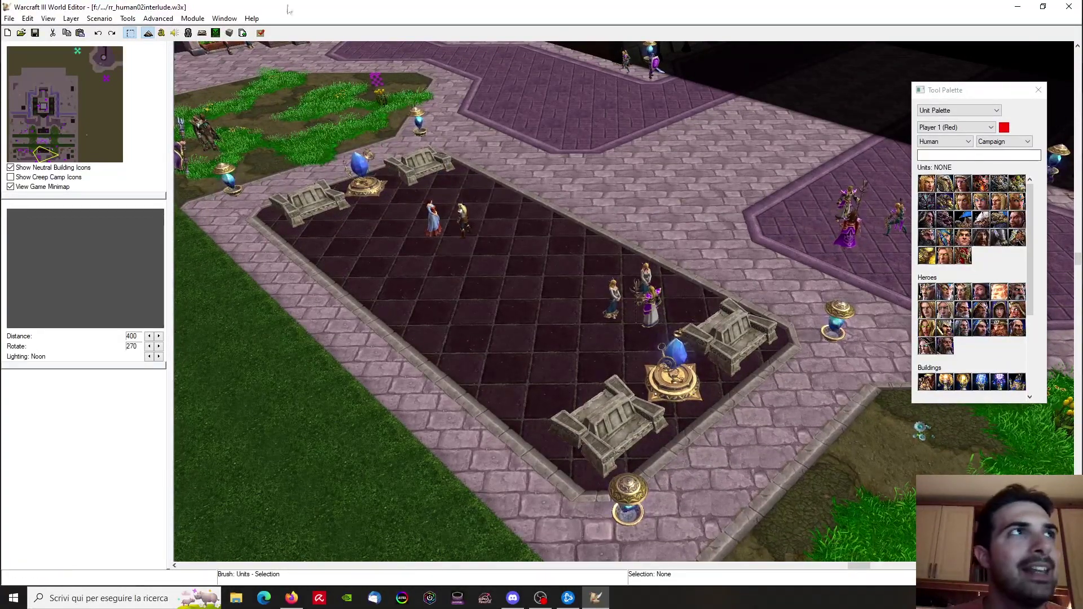
Switch to the rr_human08 map and view the units around the campfire
left_click(289, 126)
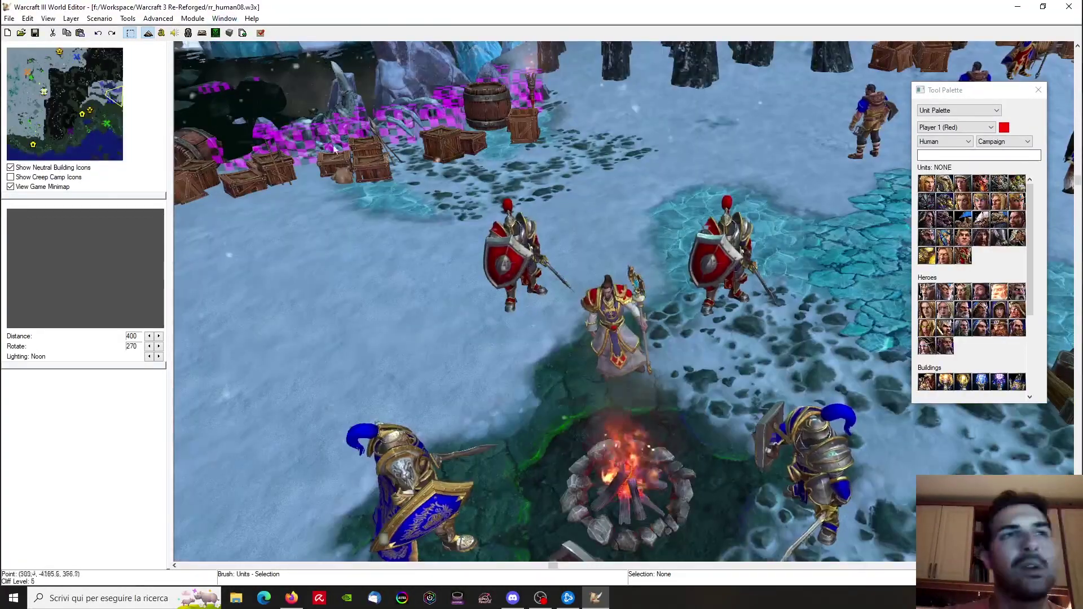
scroll(634, 221, "down", 5)
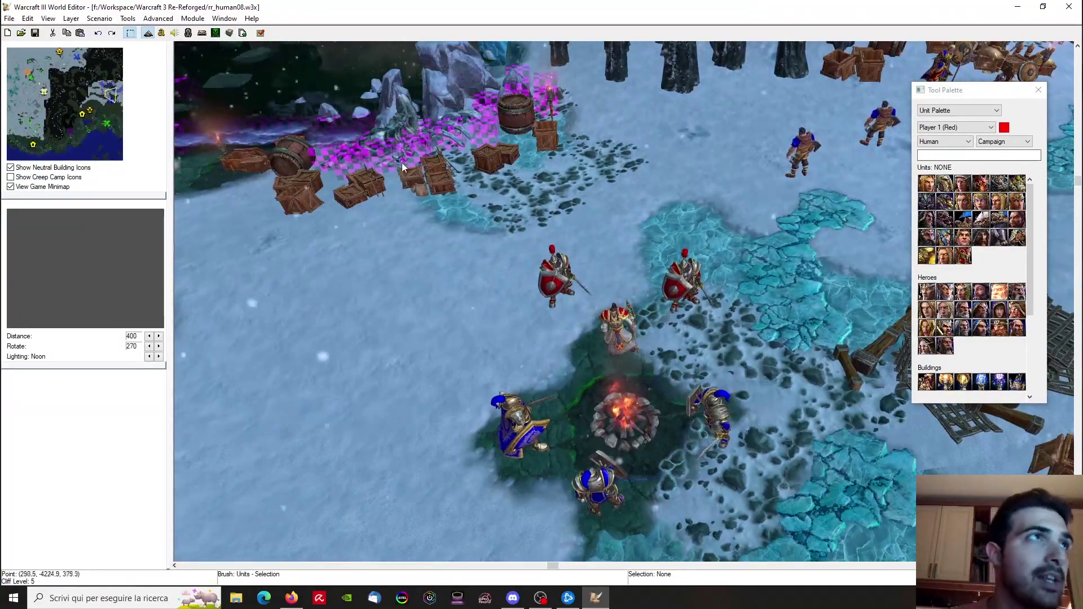
scroll(521, 218, "up", 5)
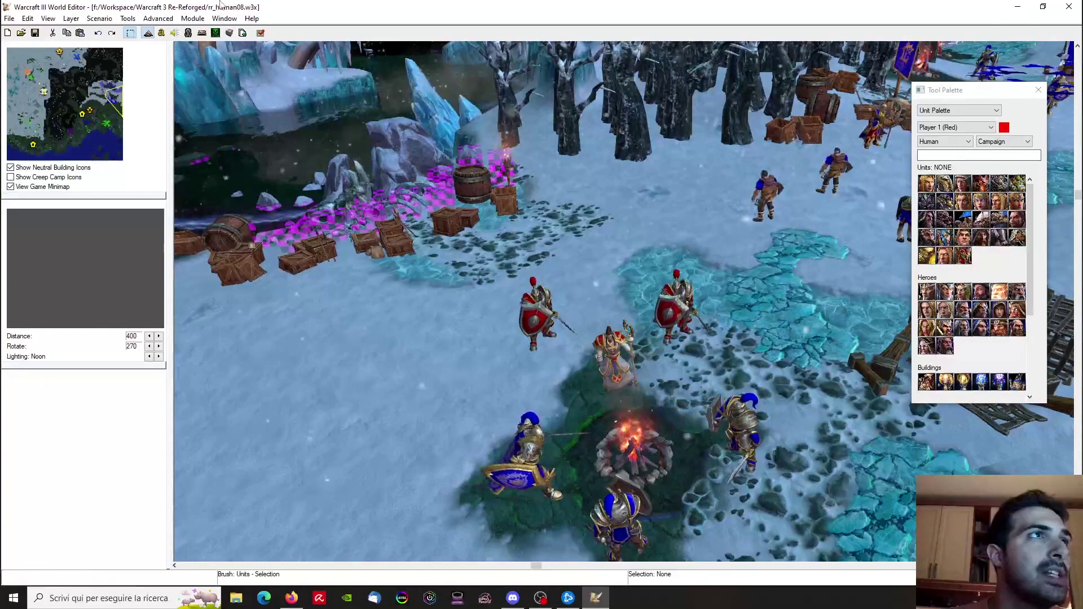
Return to rr_human02interlude and review its imported DalaranCaptain and DalaranFootman files in the Asset Manager
left_click(224, 18)
left_click(282, 138)
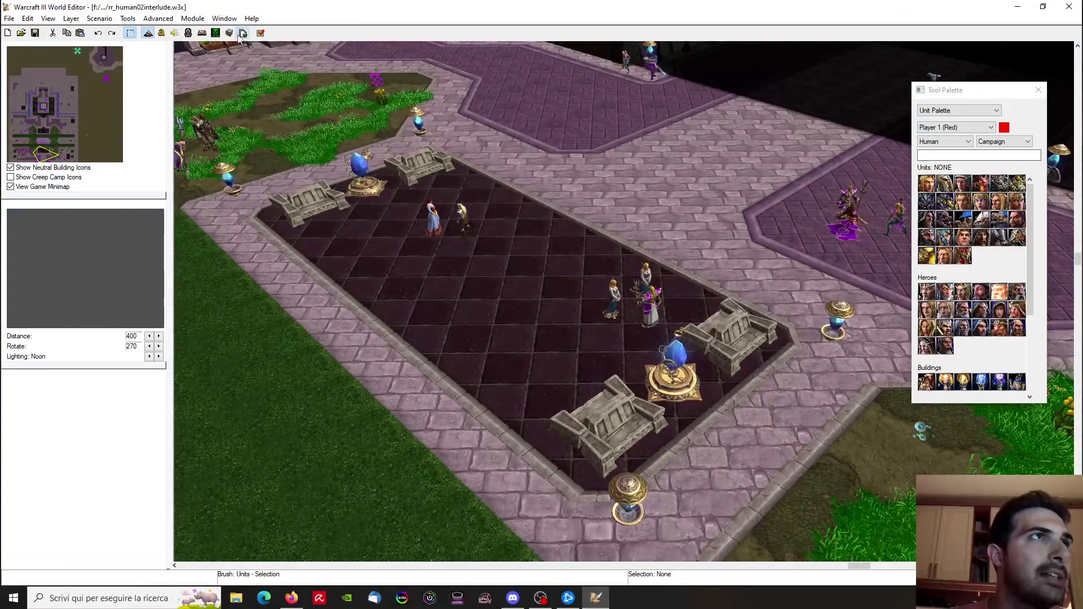
left_click(242, 32)
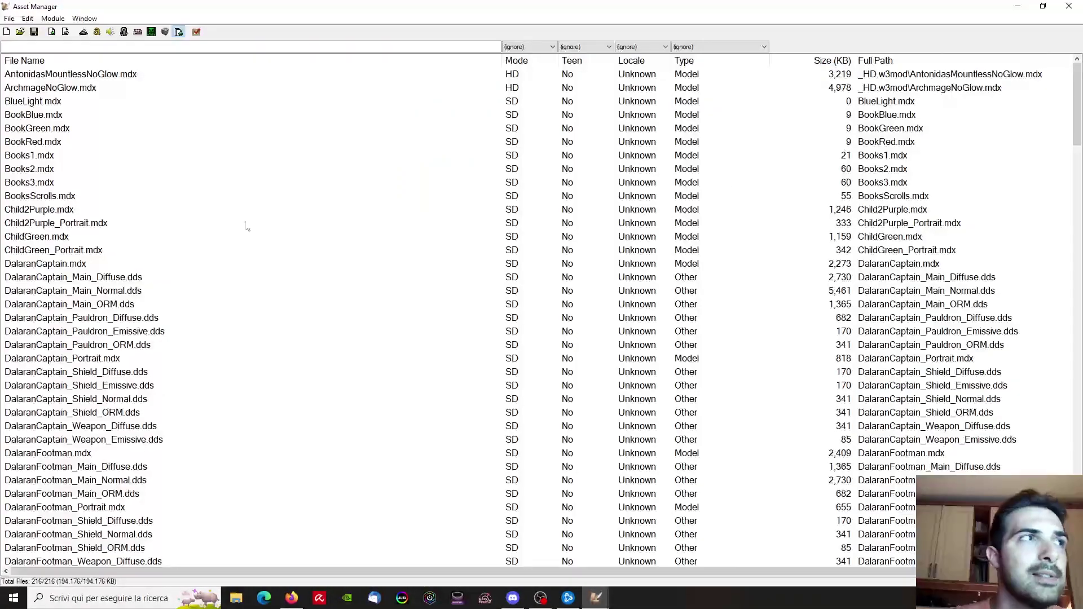
left_click(66, 270)
left_click(84, 360)
left_click(78, 454)
scroll(171, 420, "down", 4)
scroll(167, 409, "down", 3)
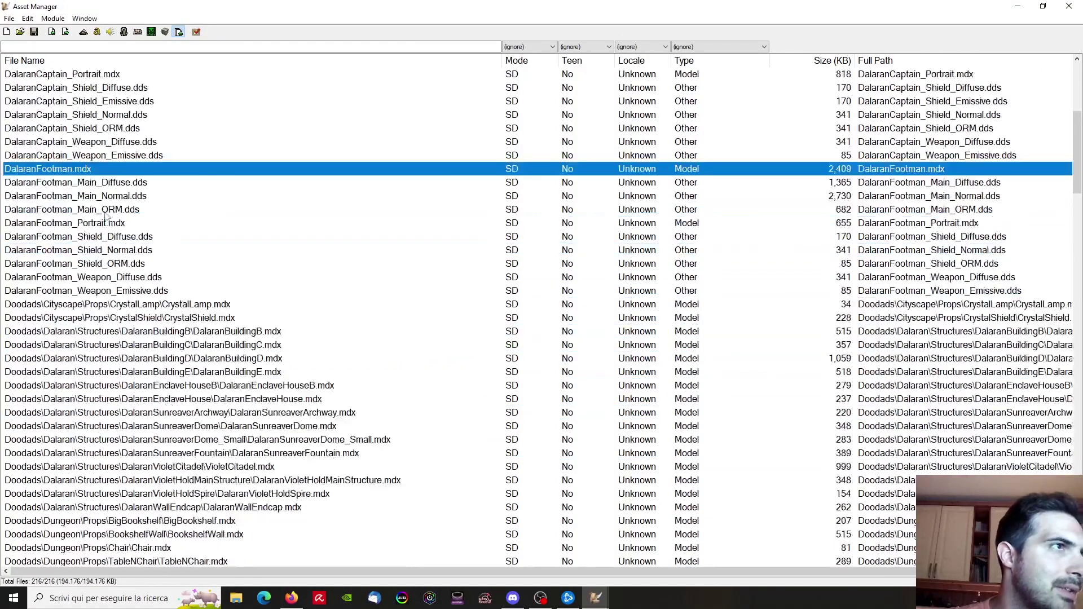
left_click(113, 289)
scroll(231, 361, "down", 7)
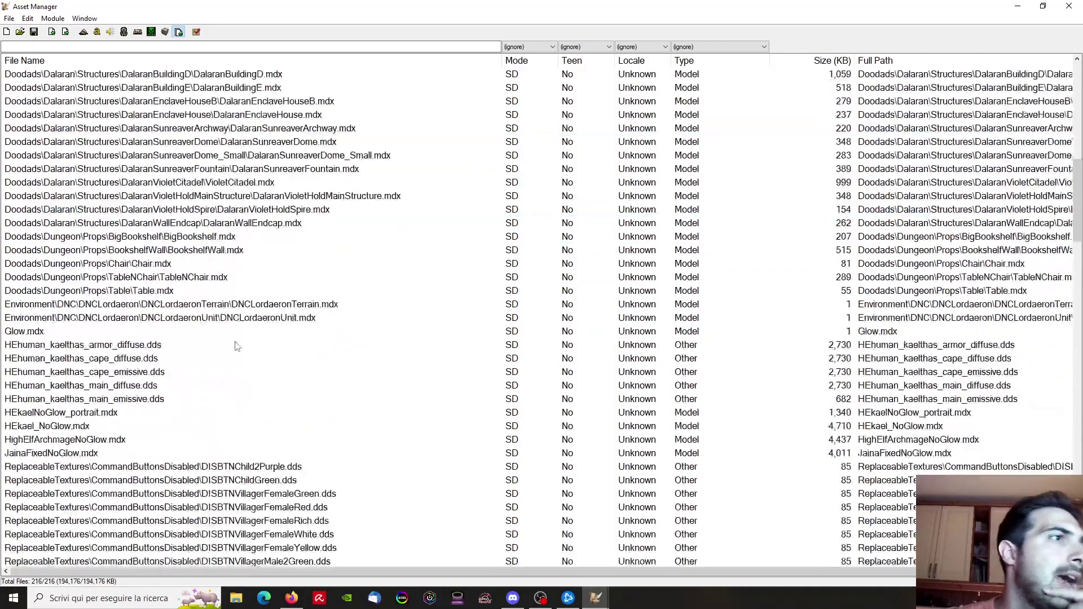
scroll(260, 318, "down", 2)
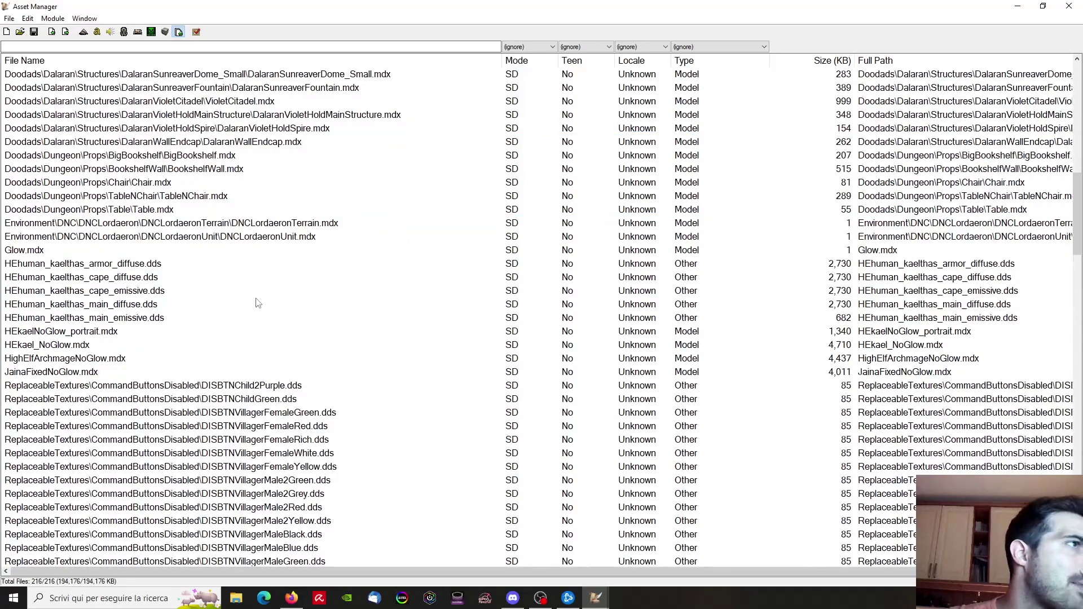
Inspect the Emissary model and its main and weapon diffuse textures among the imported Units\Creeps assets
scroll(254, 302, "down", 18)
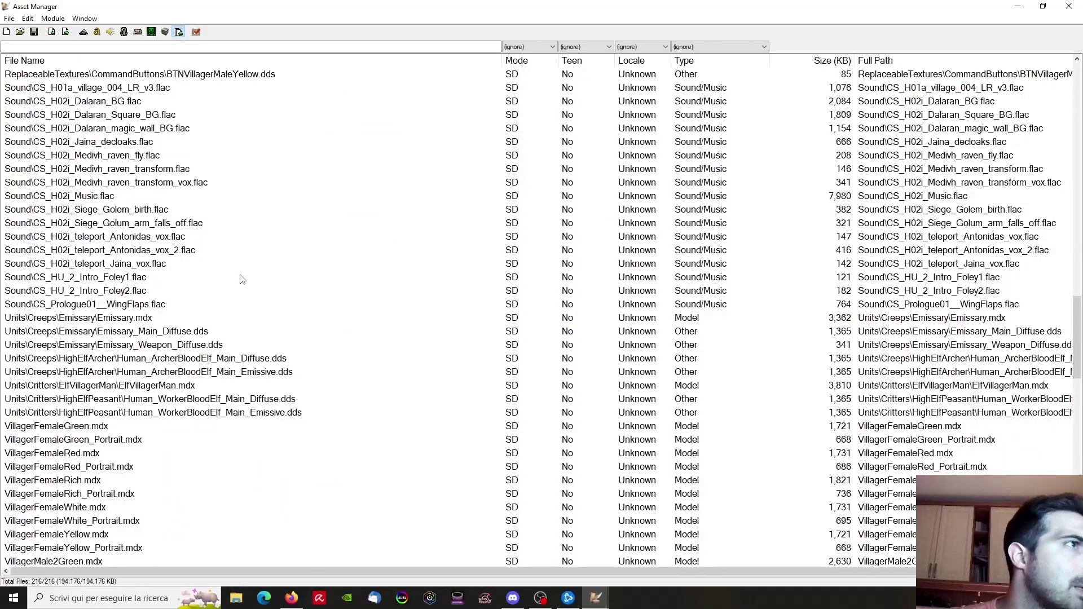
left_click(105, 318)
left_click(116, 332)
left_click(115, 318)
left_click(120, 333)
left_click(124, 346)
left_click(130, 318)
key("Down")
key("Down")
key("Up")
key("Up")
key("Down")
key("Down")
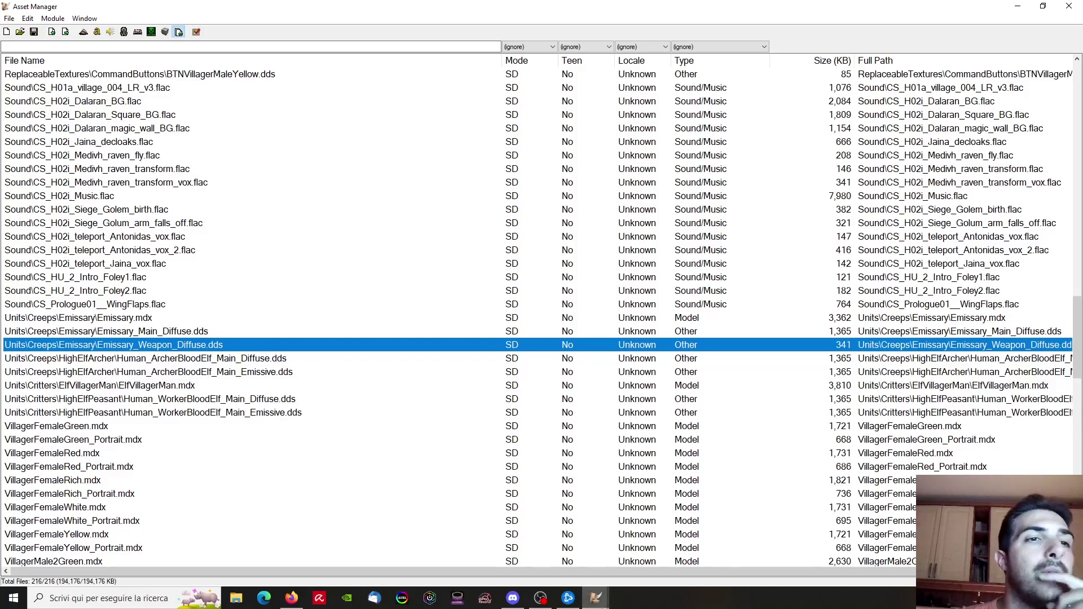
Switch back to the rr_human08 map in the World Editor
mouse_move(596, 598)
left_click(545, 550)
left_click(224, 19)
left_click(286, 129)
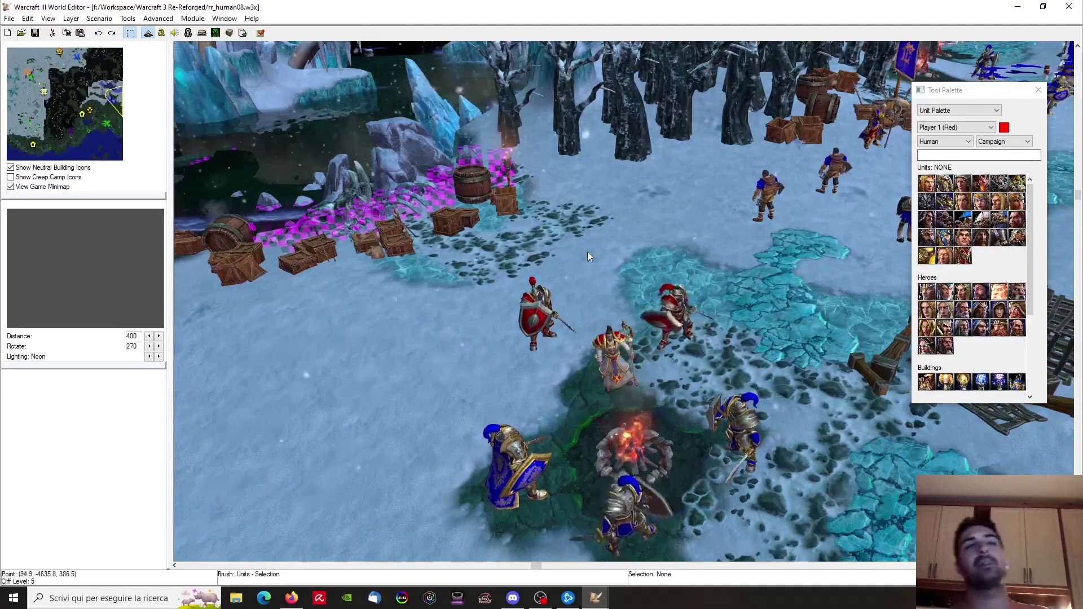
right_click_drag(587, 192, 539, 237, "ctrl")
left_click(545, 597)
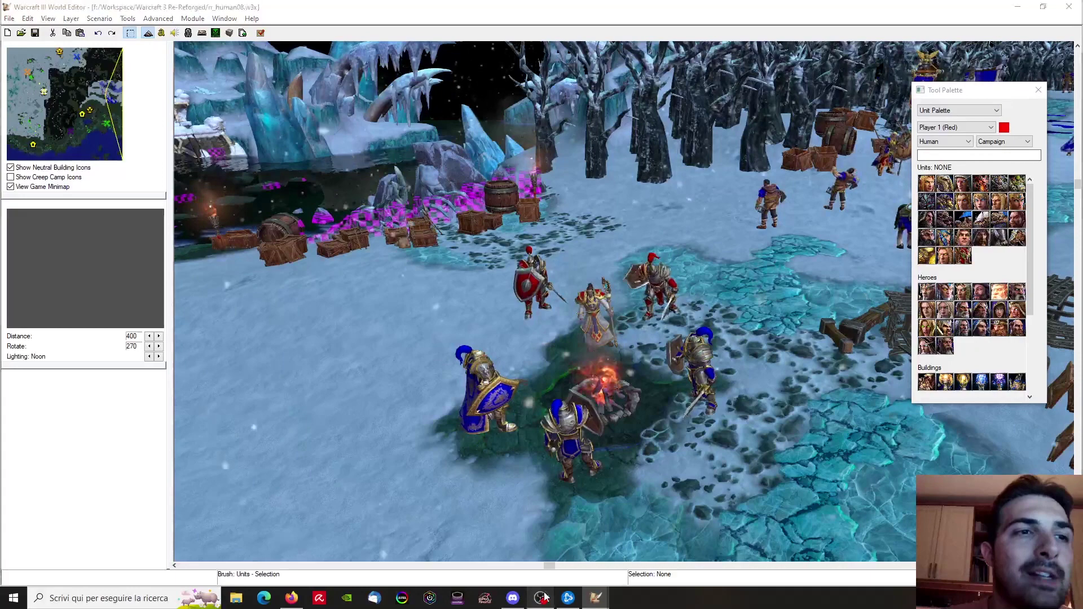
mouse_move(595, 597)
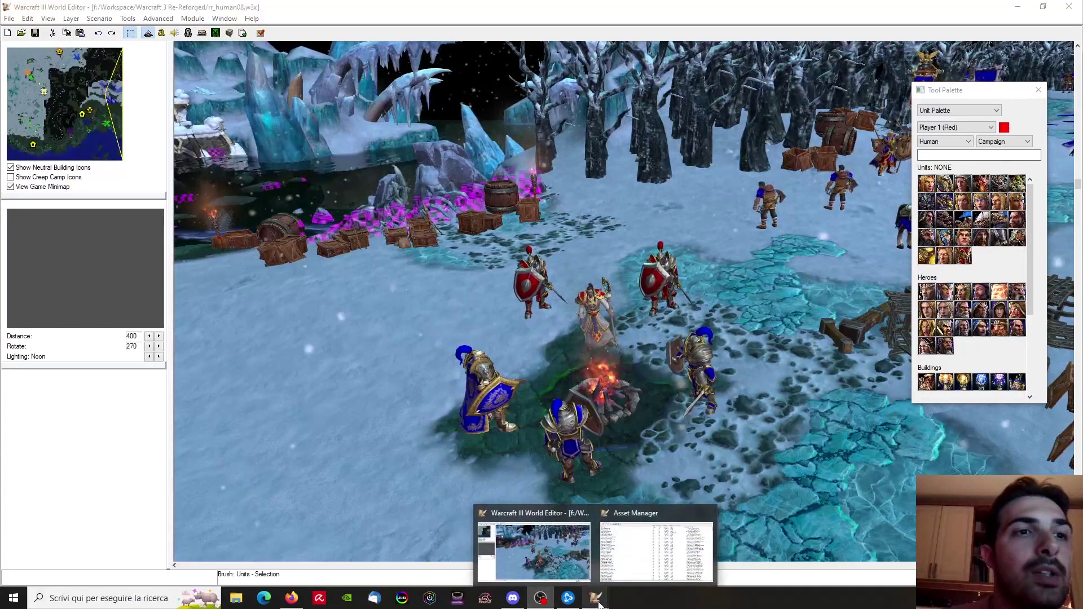
left_click(564, 571)
Import EmissaryFixed.mdx from the _Shared\models\_expanded_fixed_unarmed folder into rr_human08's assets
left_click(243, 33)
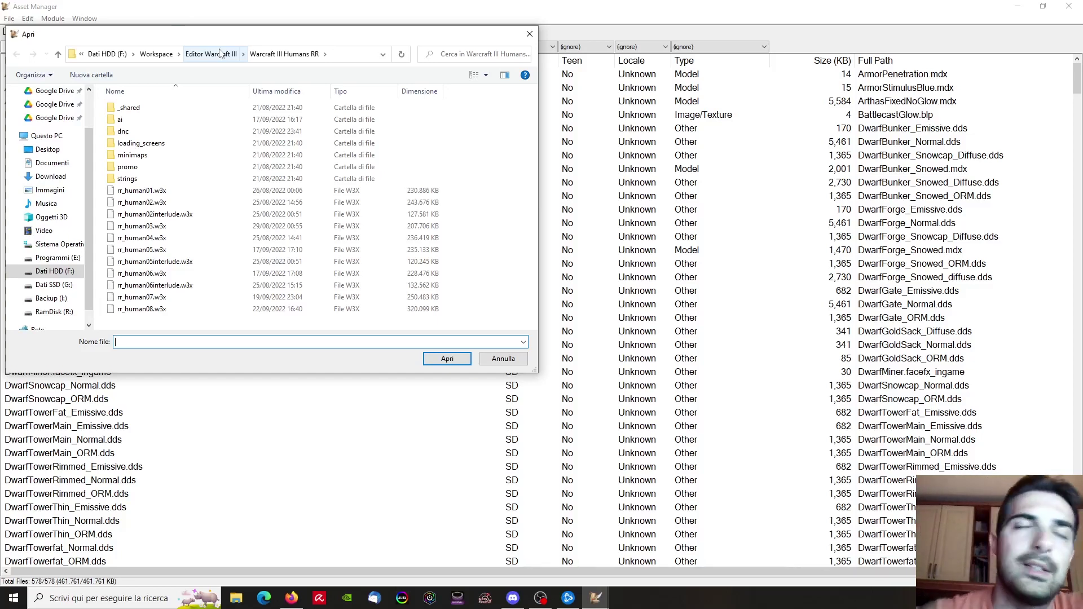
left_click_drag(314, 34, 476, 121)
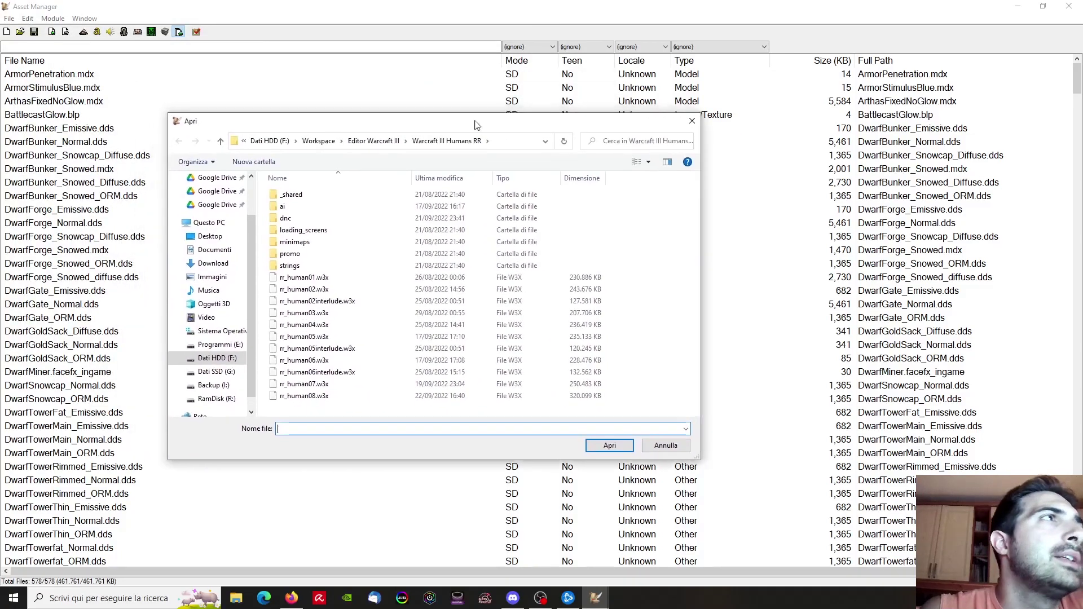
double_click(344, 195)
left_click(395, 140)
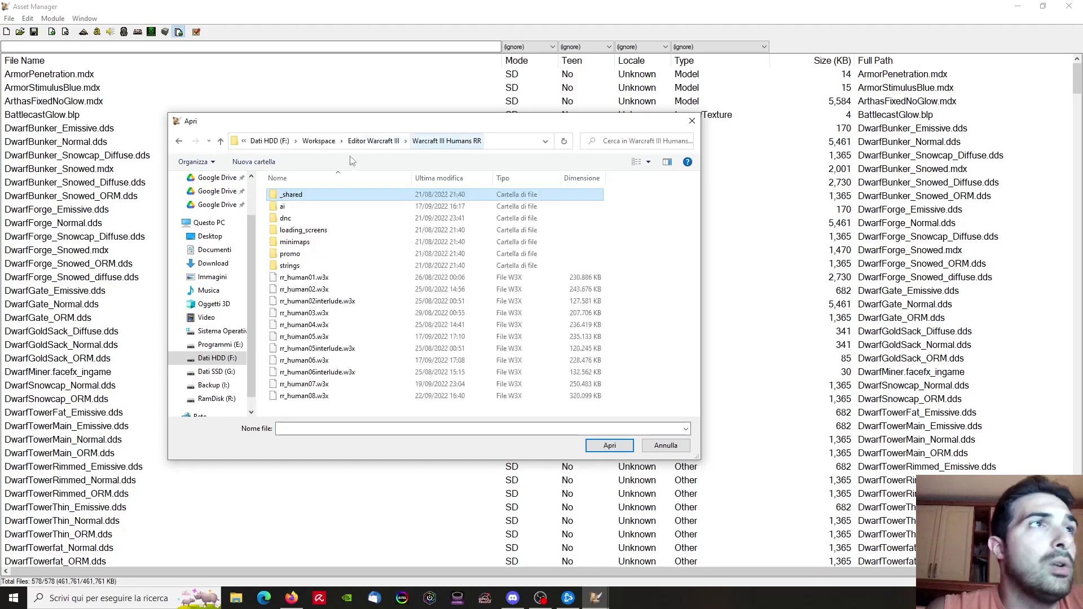
left_click(377, 141)
double_click(315, 218)
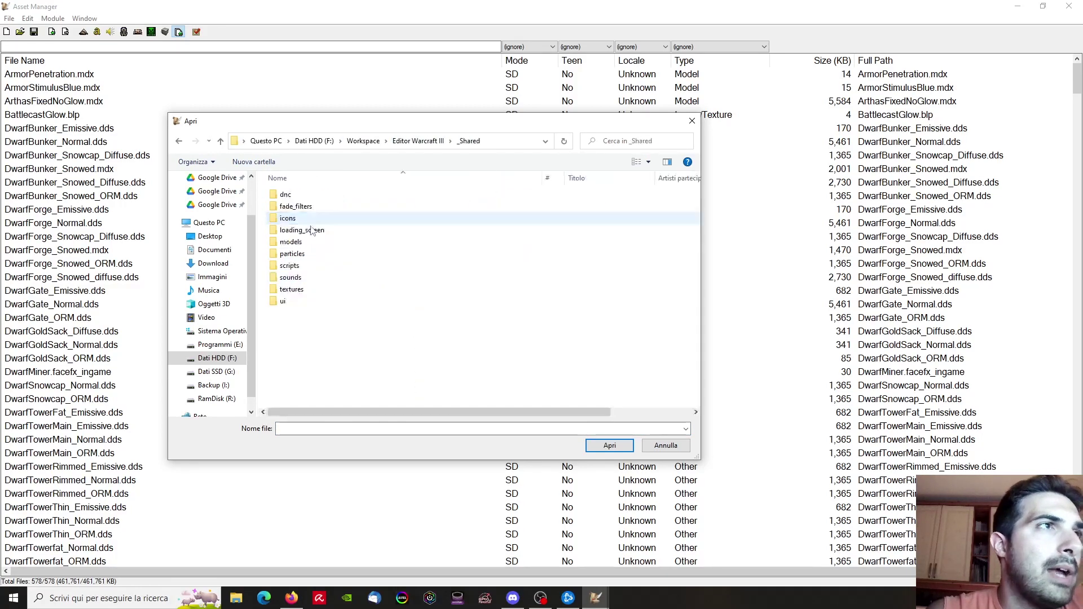
double_click(304, 243)
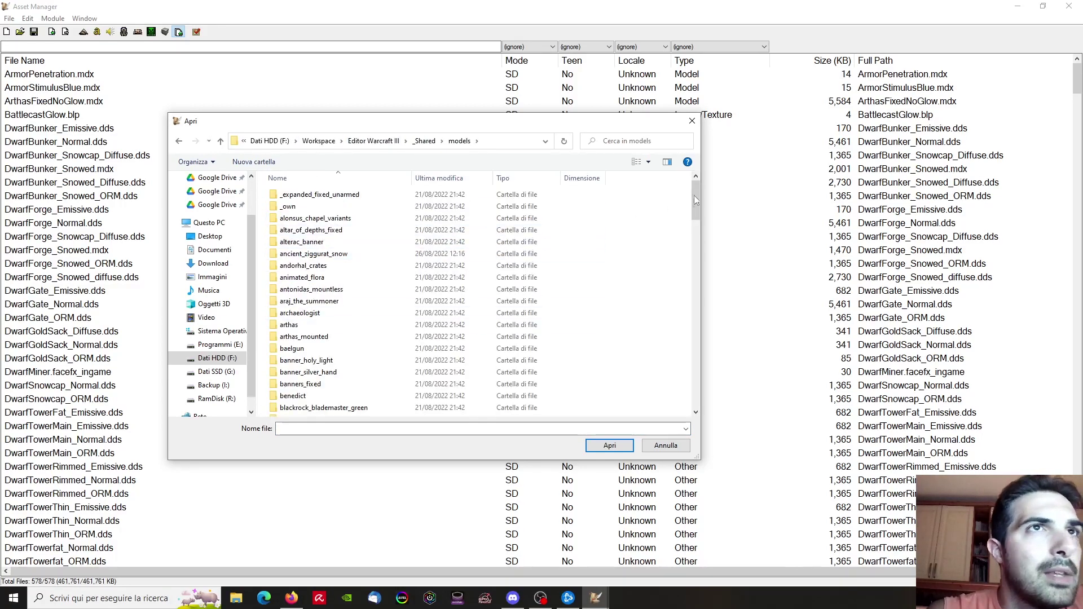
double_click(319, 194)
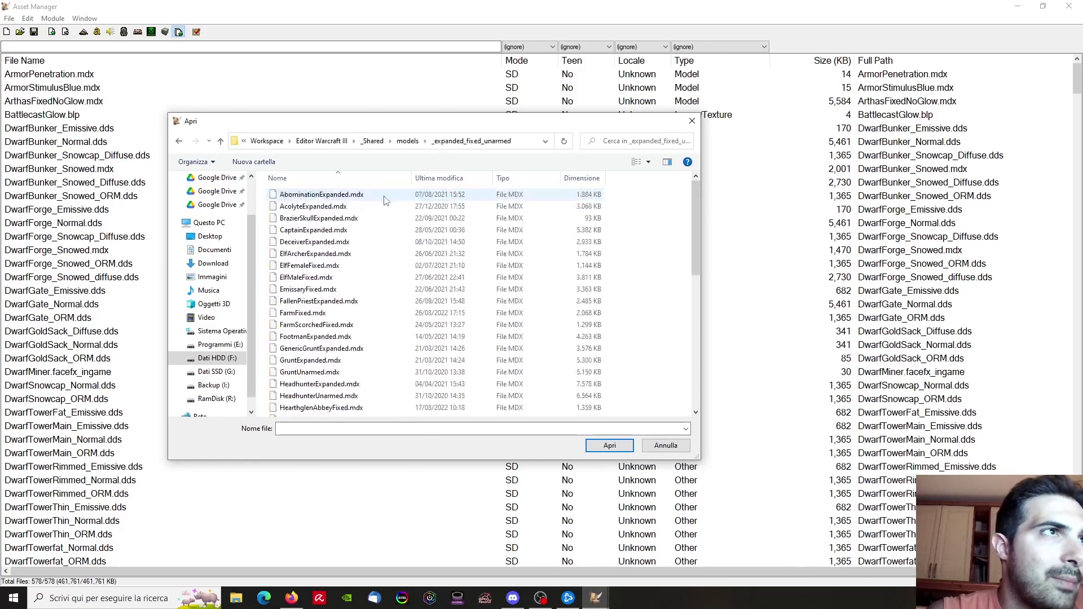
left_click_drag(695, 219, 694, 225)
left_click(395, 268)
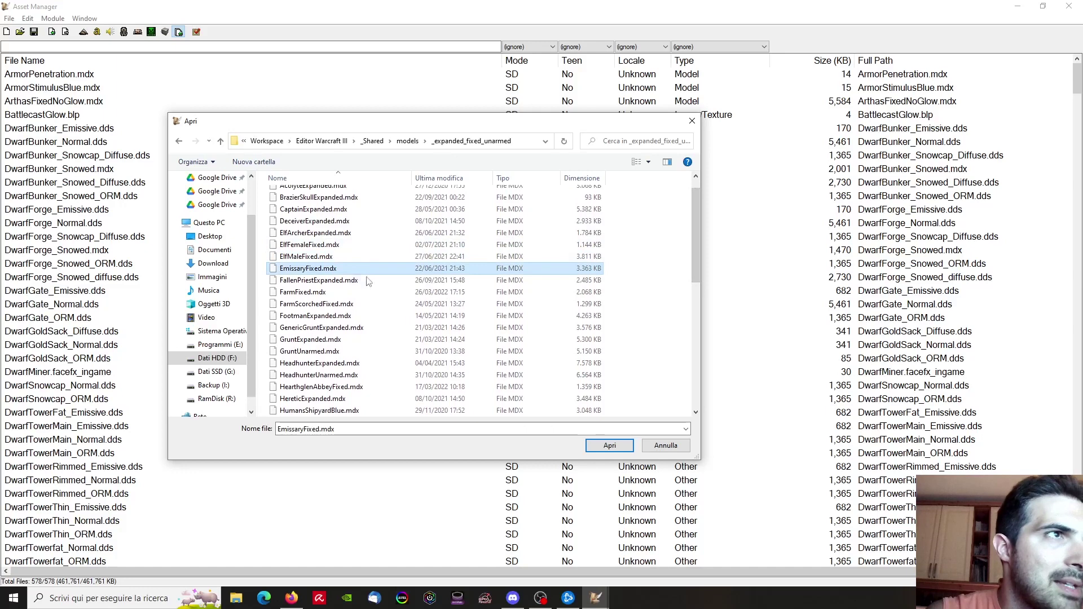
left_click(609, 445)
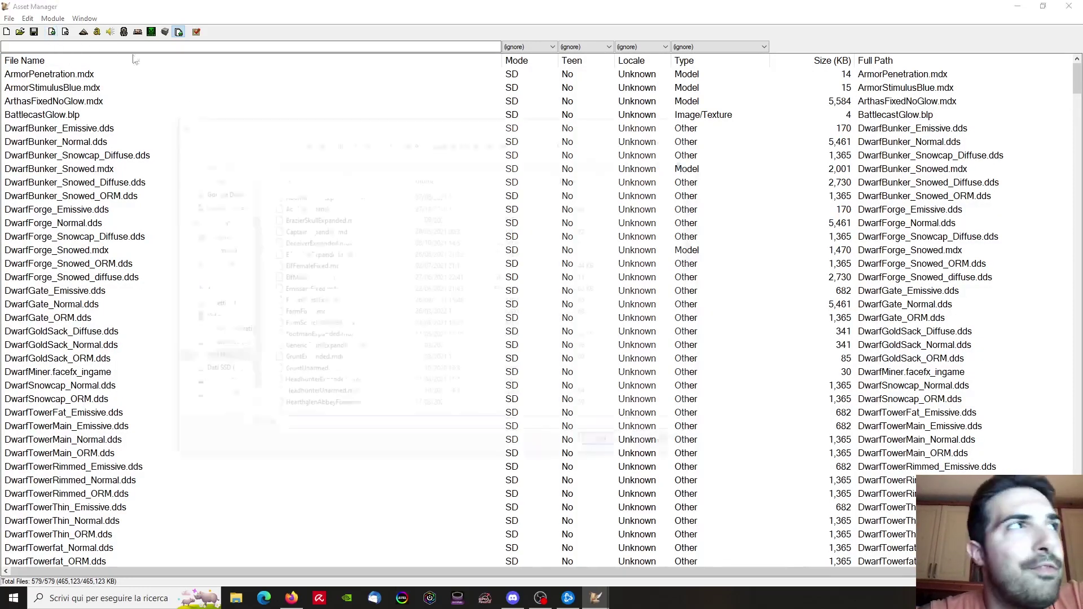
Browse to the csw_human_pack folder in _Shared\models for the import and check its _UPDATED subfolder
left_click(459, 140)
scroll(364, 288, "down", 1)
scroll(364, 288, "down", 3)
left_click_drag(695, 221, 697, 236)
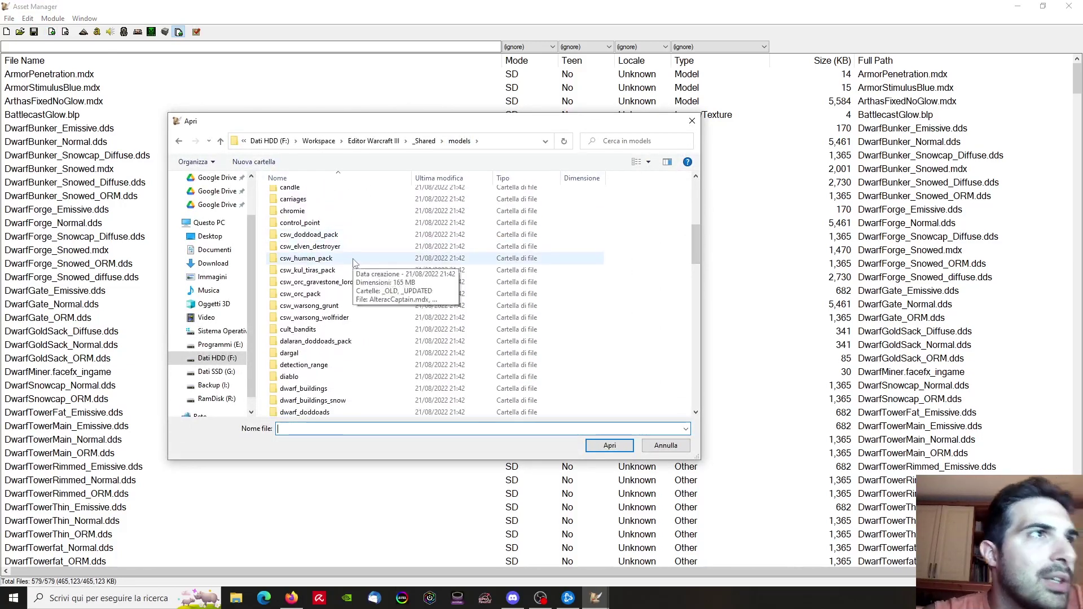
double_click(307, 259)
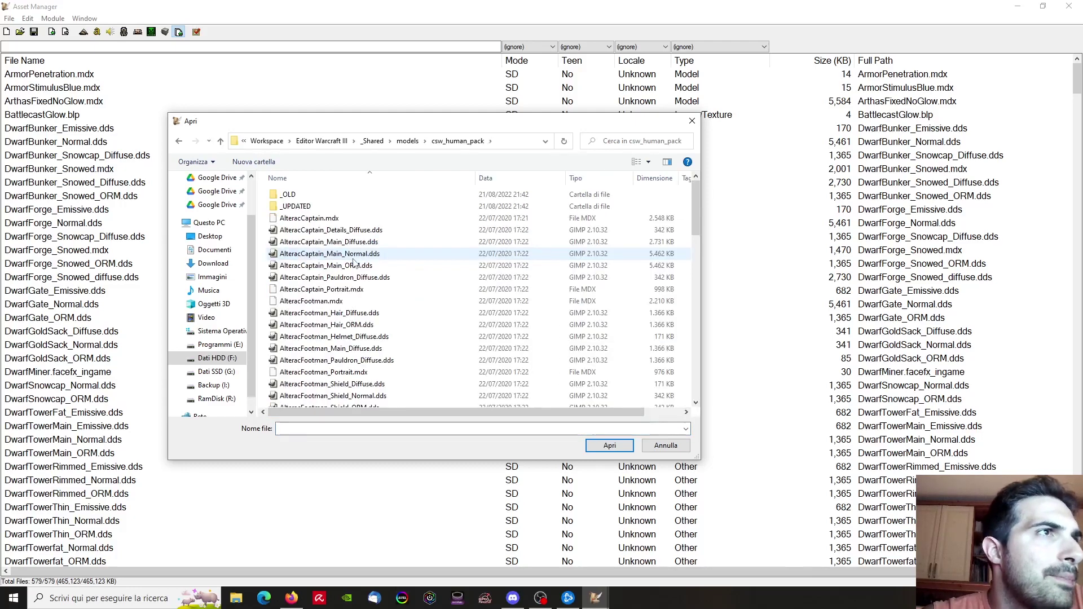
scroll(529, 235, "down", 5)
scroll(524, 237, "down", 2)
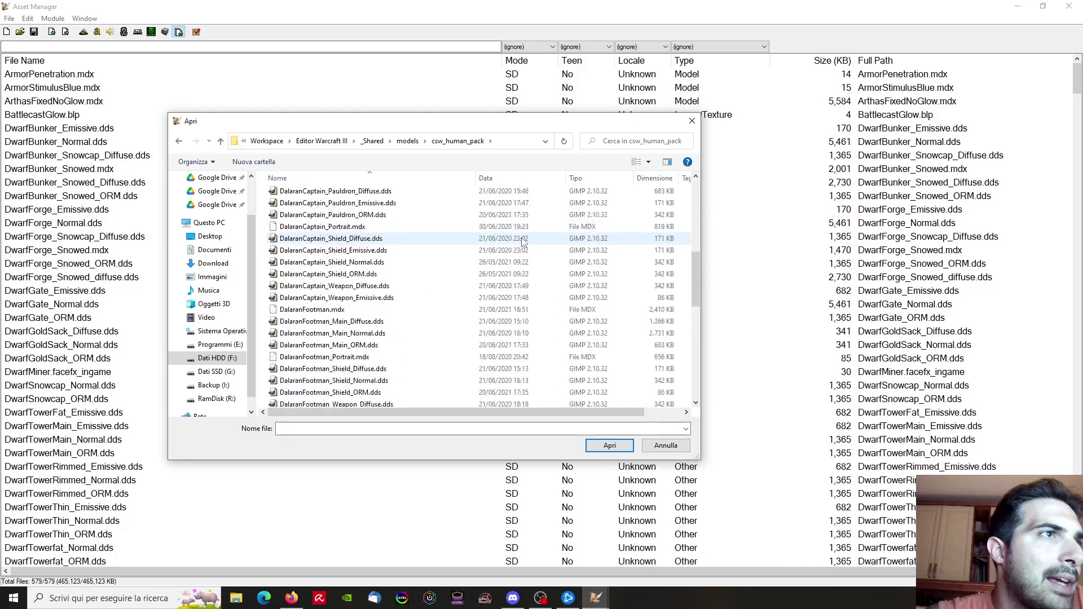
scroll(350, 225, "up", 8)
double_click(296, 207)
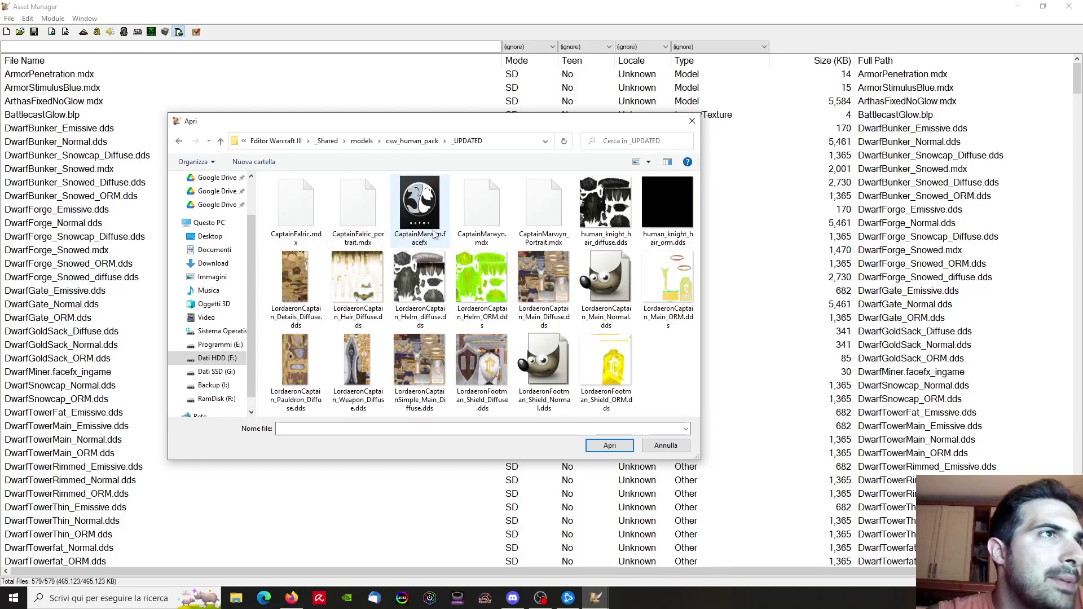
left_click(418, 144)
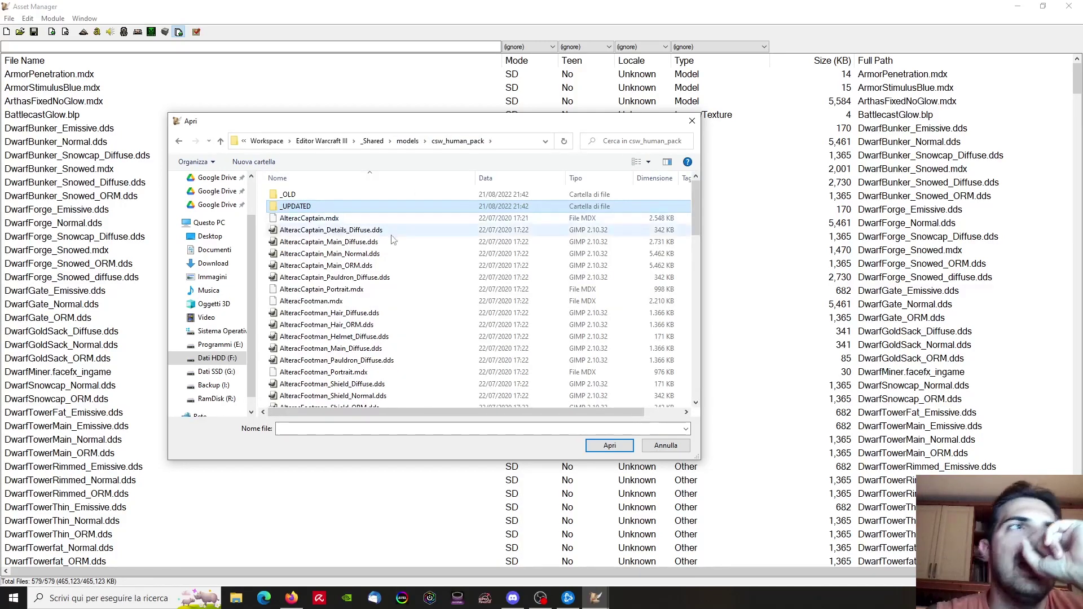
Import DalaranFootman.mdx from the csw_human_pack folder into the map's assets
scroll(361, 290, "down", 1)
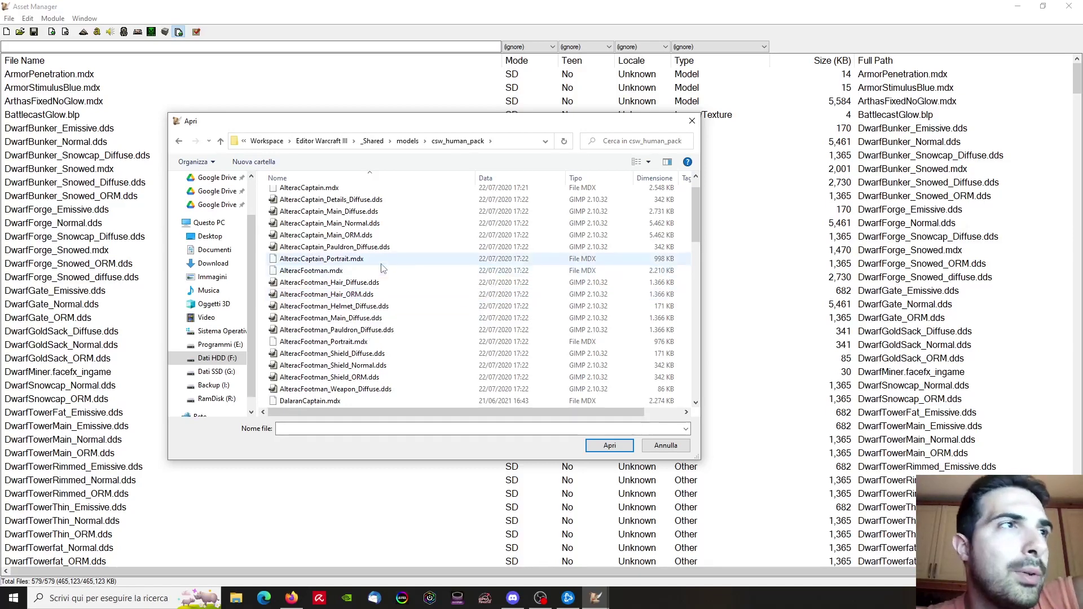
scroll(404, 297, "down", 3)
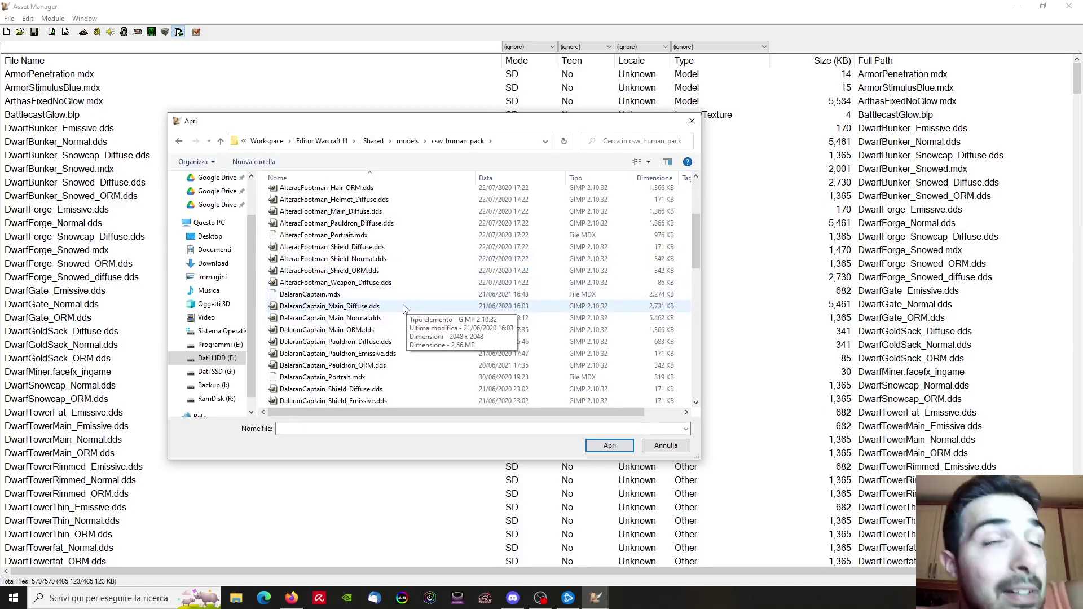
left_click(327, 294)
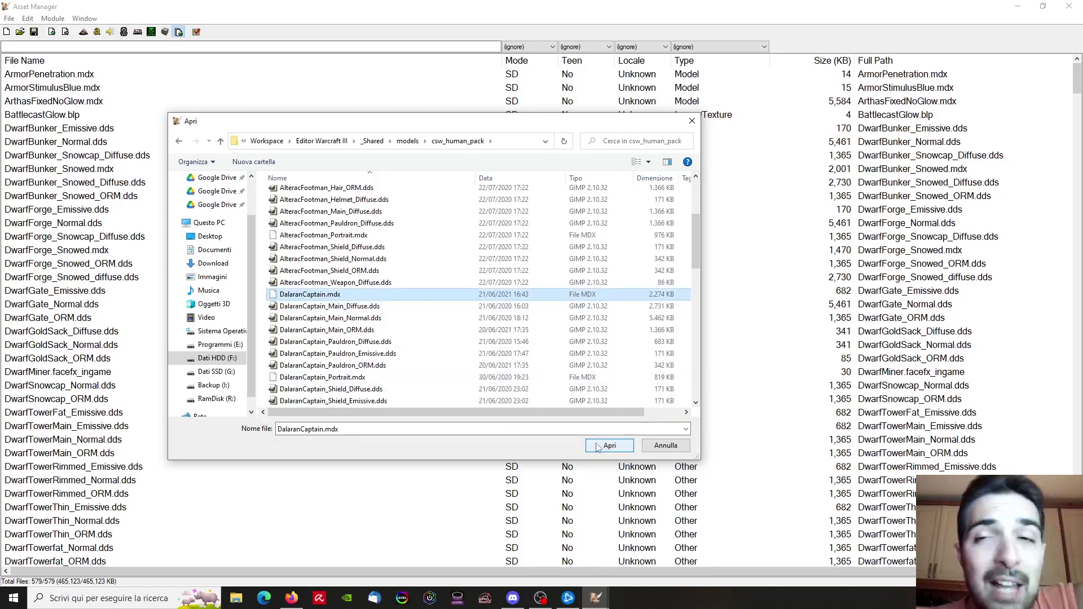
scroll(460, 333, "down", 1)
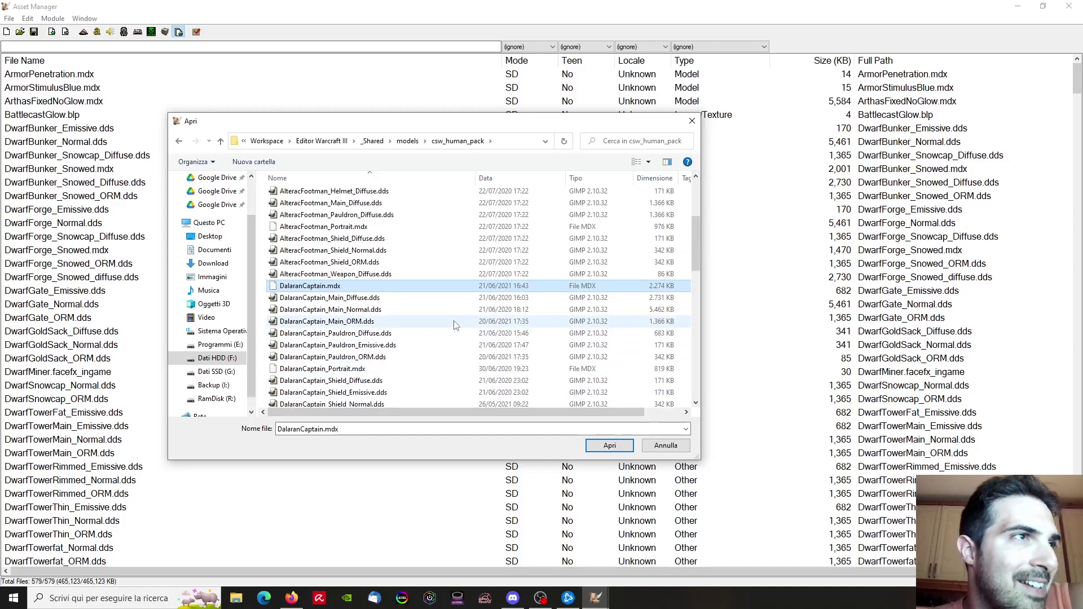
scroll(451, 323, "down", 4)
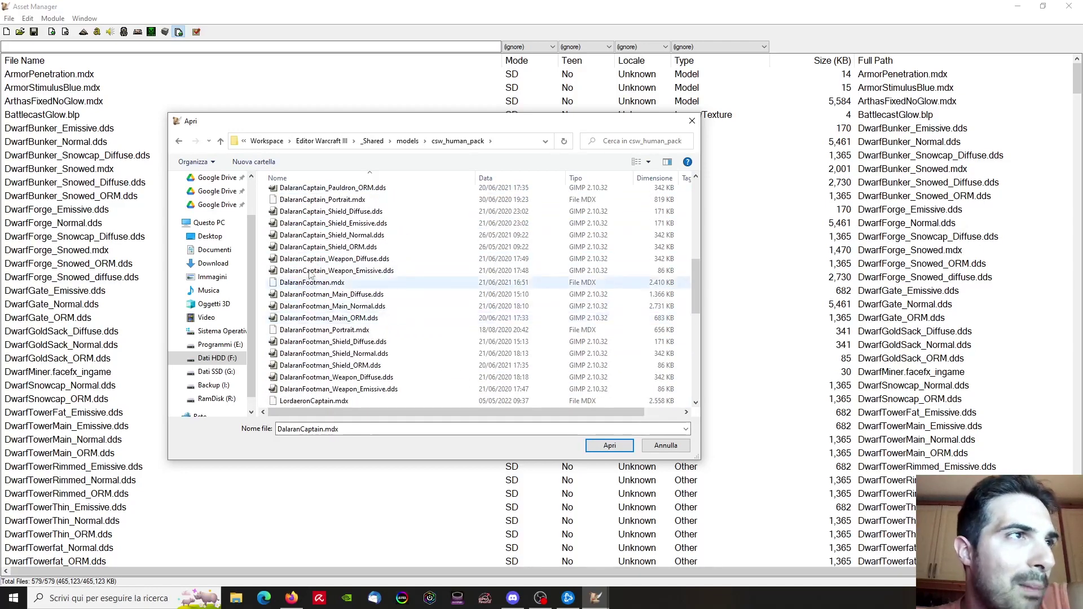
left_click(311, 285)
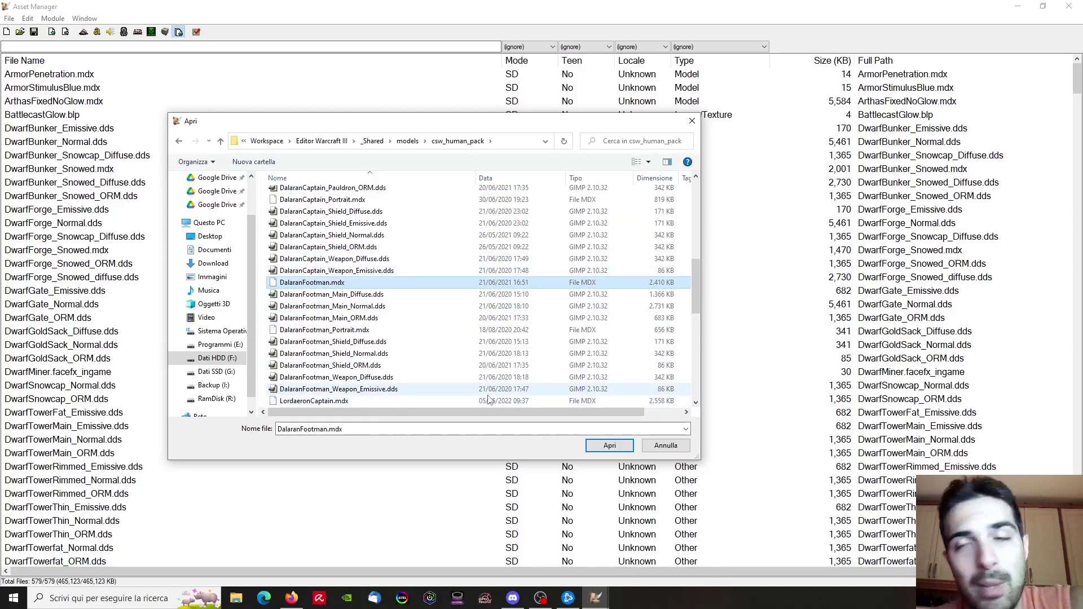
left_click(606, 446)
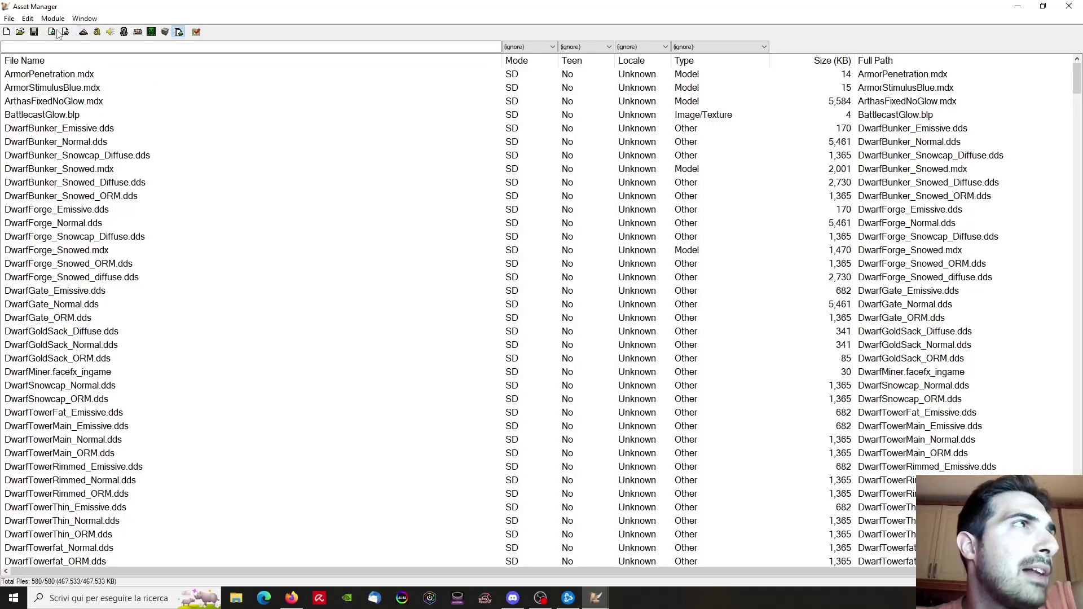
Search csw_human_pack for "Dalaran", show the results as details and import DalaranFootman_Shield_ORM.dds
left_click(57, 33)
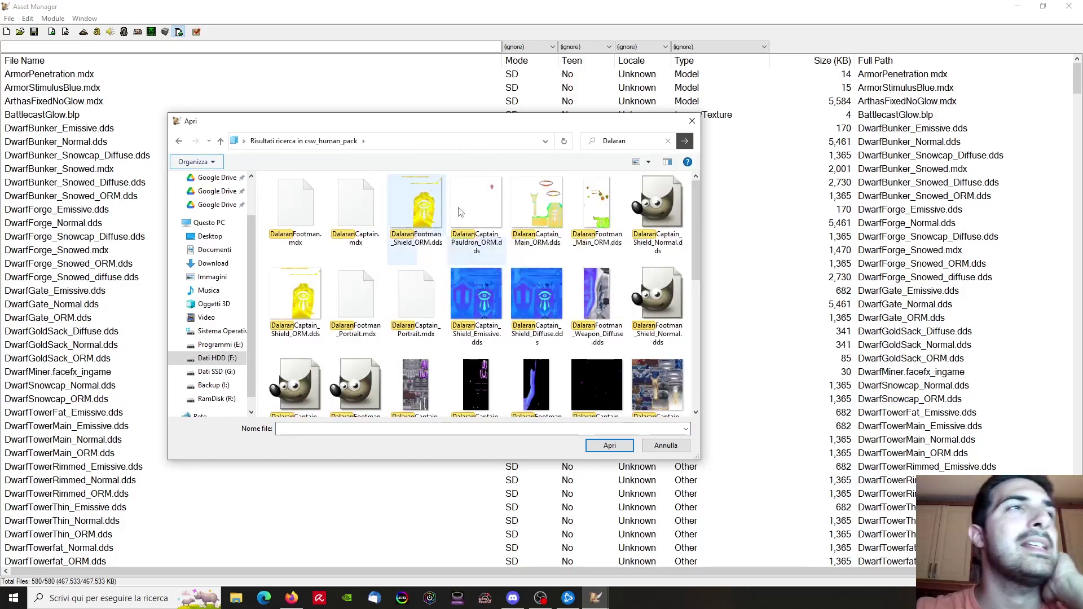
left_click(649, 163)
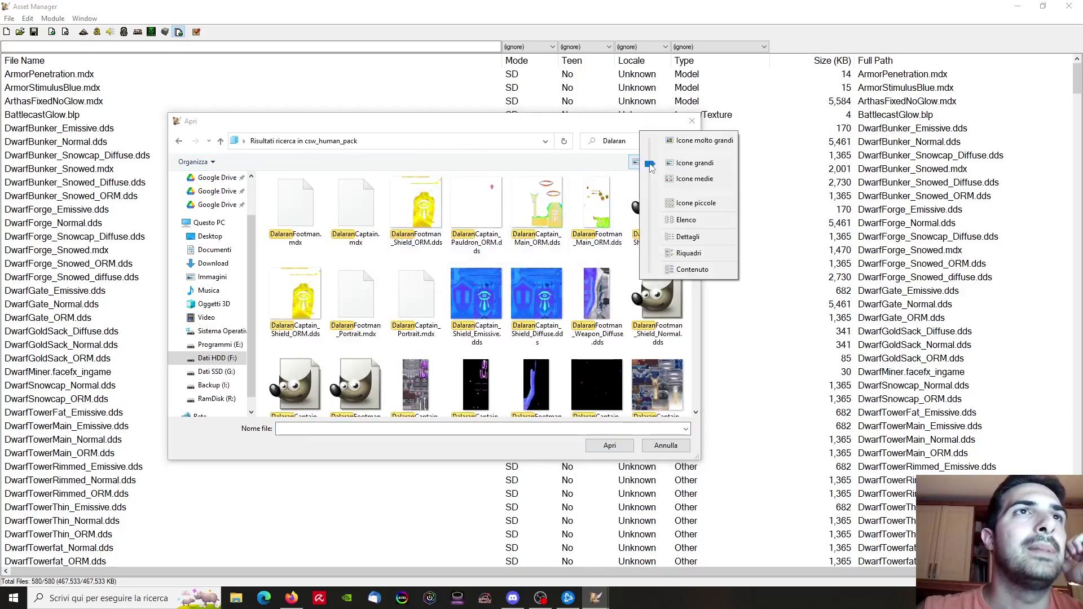
left_click(688, 237)
left_click_drag(365, 173, 497, 172)
left_click(372, 219)
double_click(372, 219)
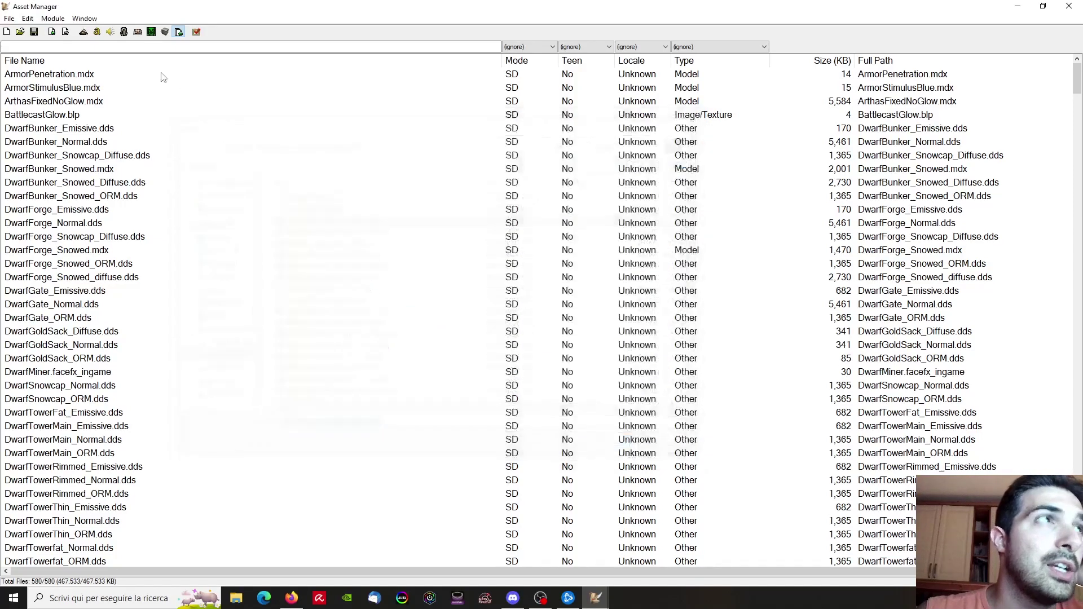
Narrow the file search to "DalaranFootman" and import DalaranFootman_Main_ORM.dds
key("ctrl+o")
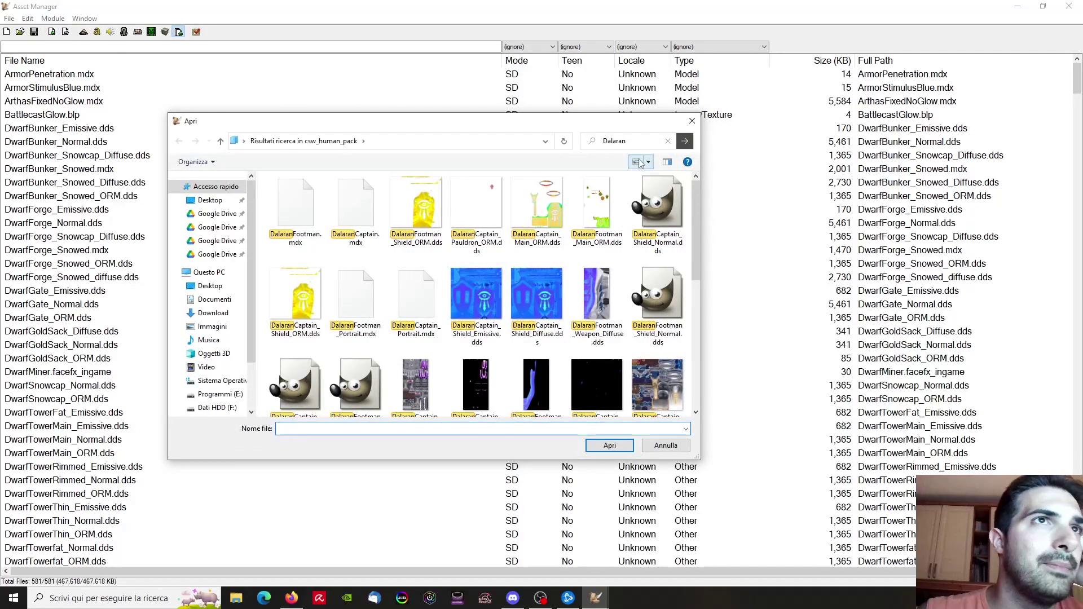
left_click(643, 163)
left_click(684, 233)
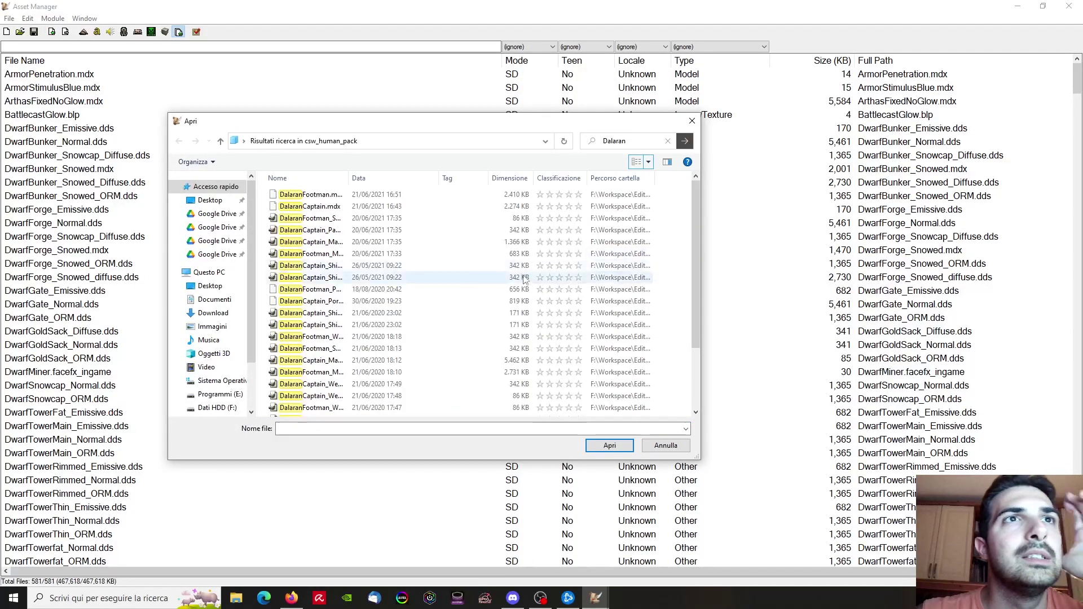
left_click_drag(350, 178, 461, 175)
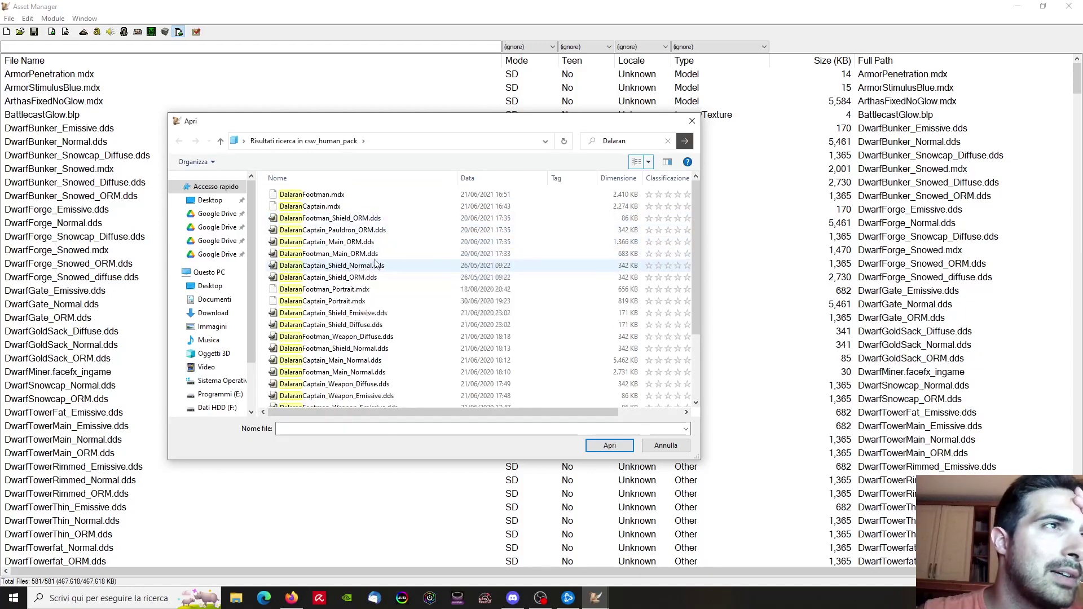
left_click(643, 141)
type("DalaranFootman")
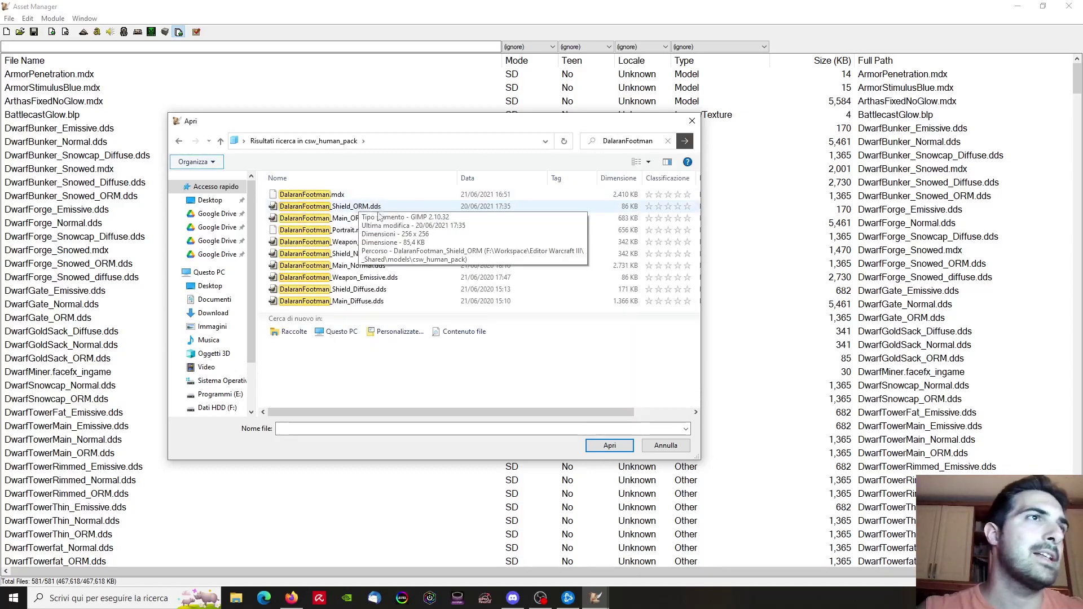
left_click(379, 218)
left_click(610, 445)
Import DalaranFootman_Portrait.mdx and DalaranFootman_Weapon_Diffuse.dds from the search results
left_click(51, 32)
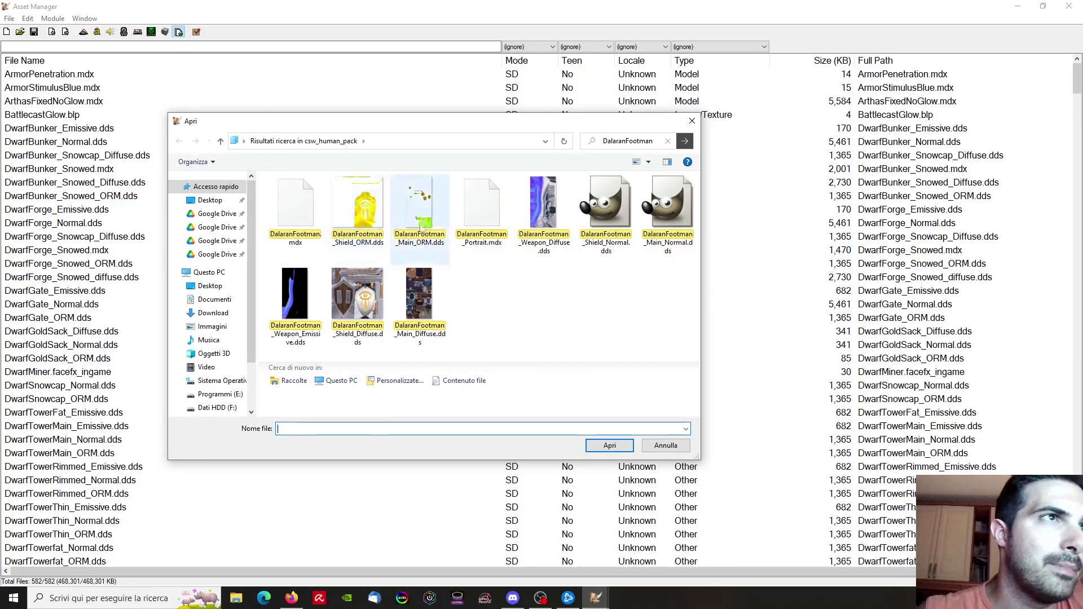
left_click(490, 240)
left_click(611, 445)
left_click(51, 32)
left_click(561, 251)
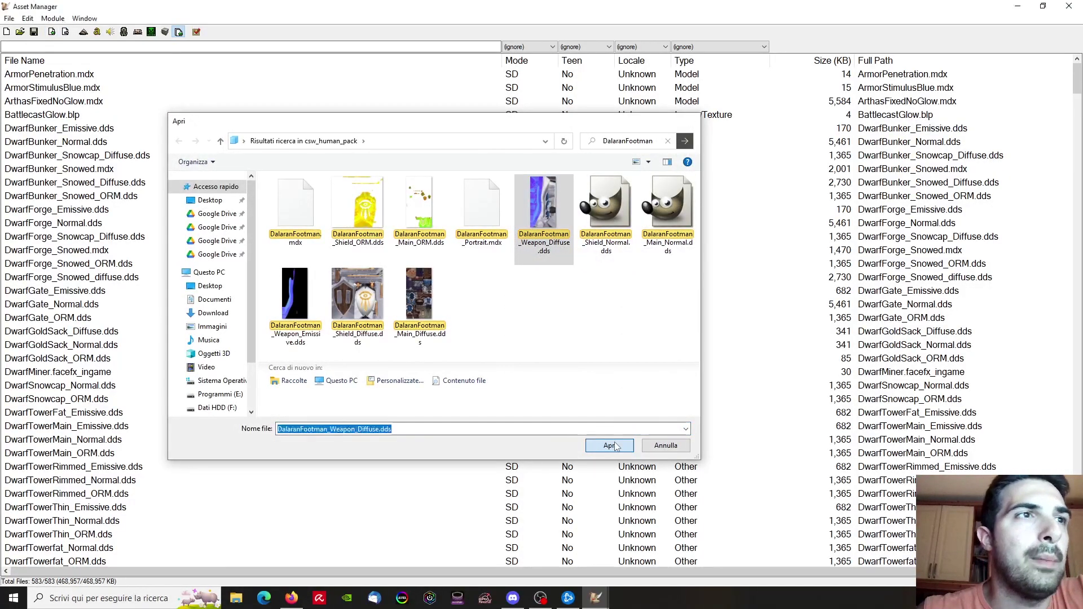
left_click(610, 446)
Import the normal maps DalaranFootman_Shield_Normal.dds and DalaranFootman_Main_Normal.dds
left_click(52, 32)
left_click(618, 247)
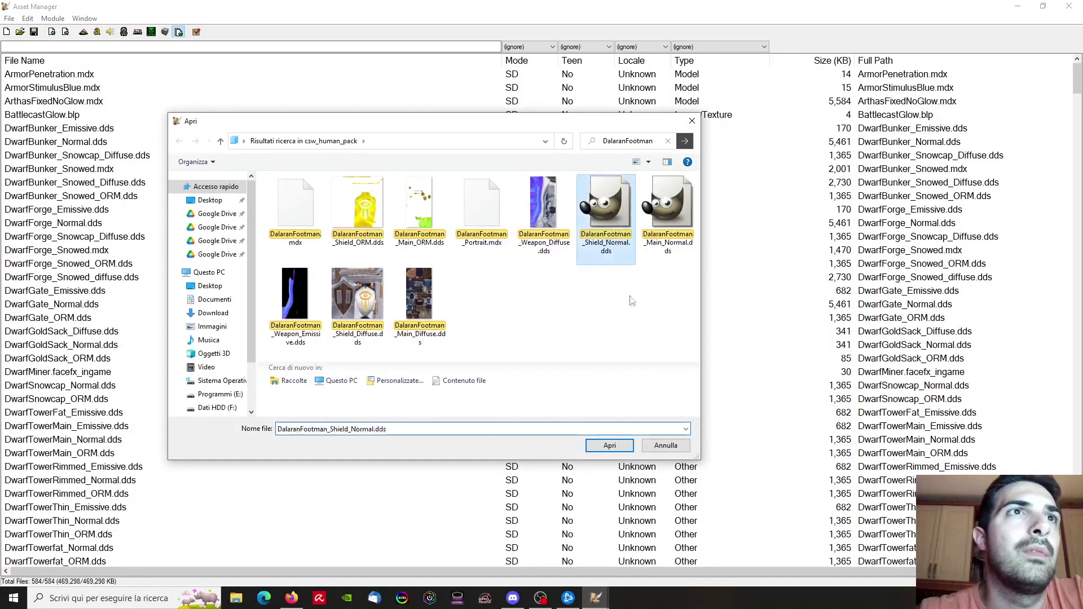
left_click(609, 445)
left_click(51, 31)
left_click(668, 237)
left_click(610, 446)
Import the remaining footman textures DalaranFootman_Weapon_Emissive.dds, DalaranFootman_Shield_Diffuse.dds and DalaranFootman_Main_Diffuse.dds
left_click(51, 32)
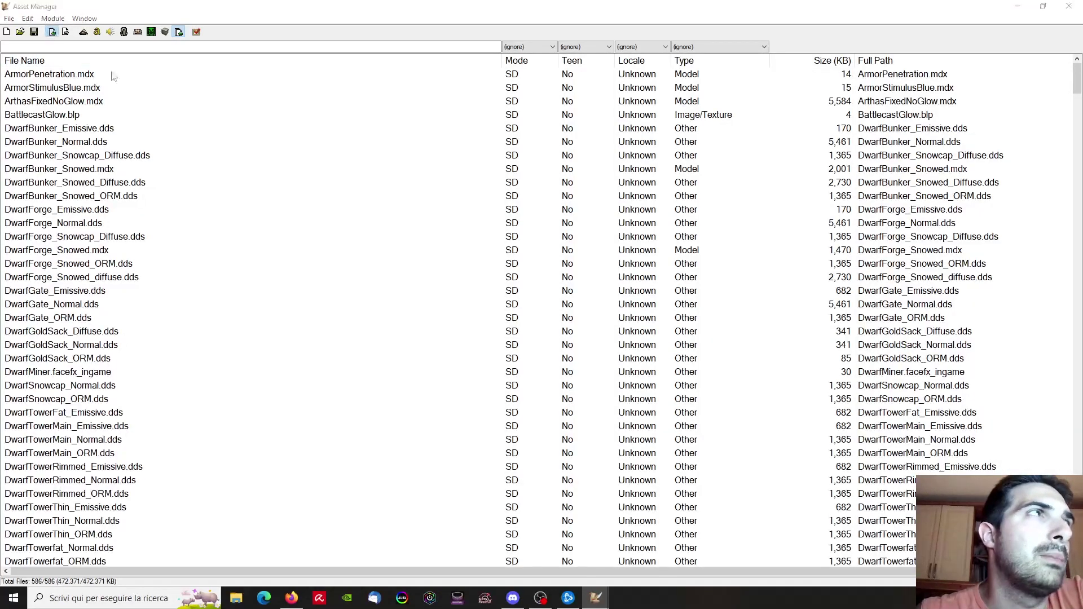
left_click(296, 299)
left_click(610, 445)
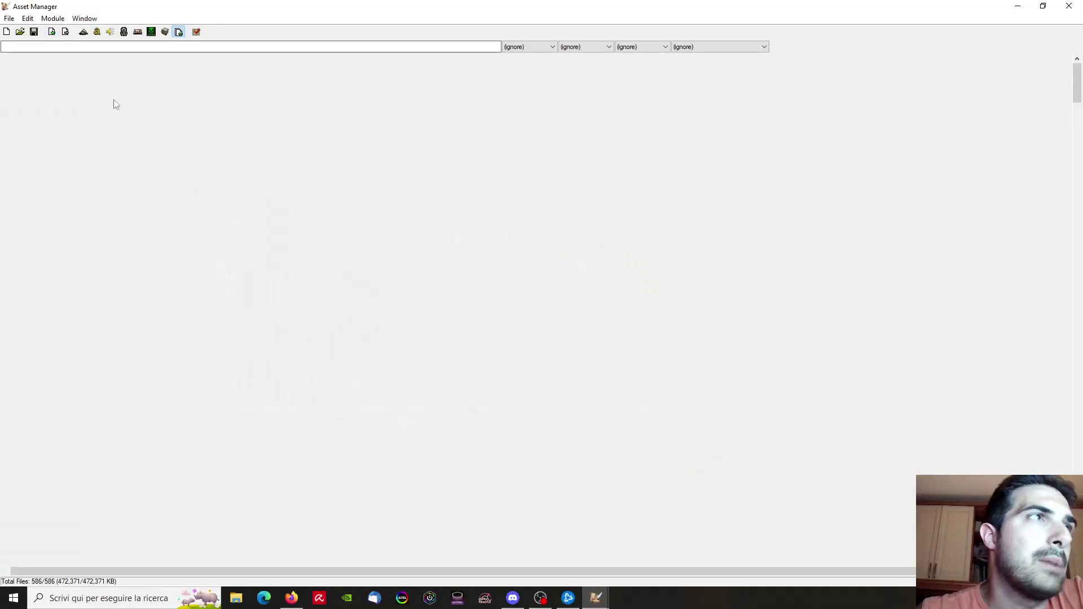
left_click(51, 31)
left_click(358, 299)
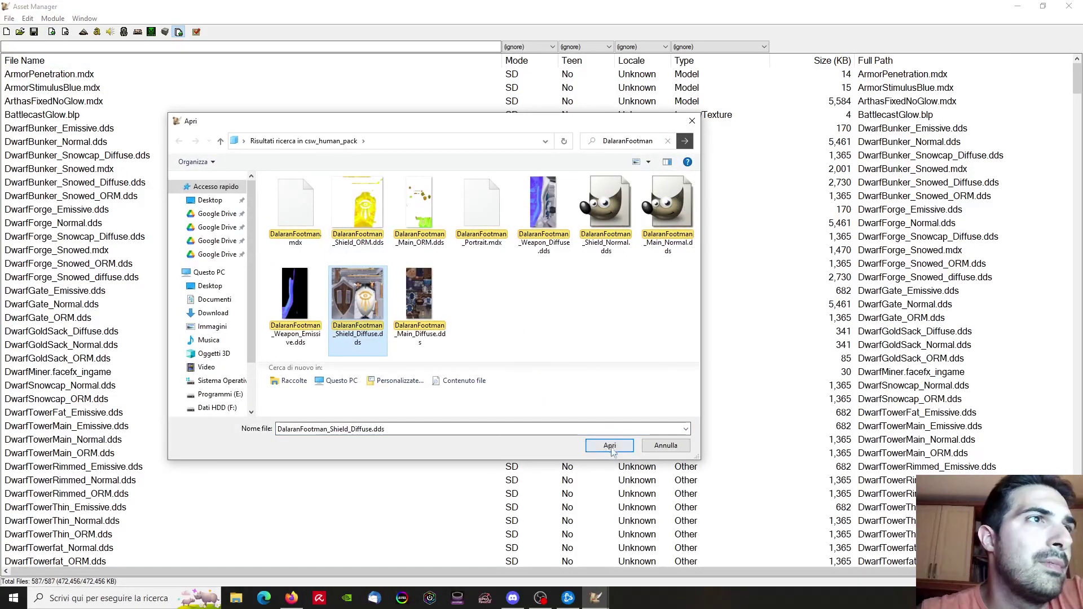
left_click(610, 446)
left_click(52, 32)
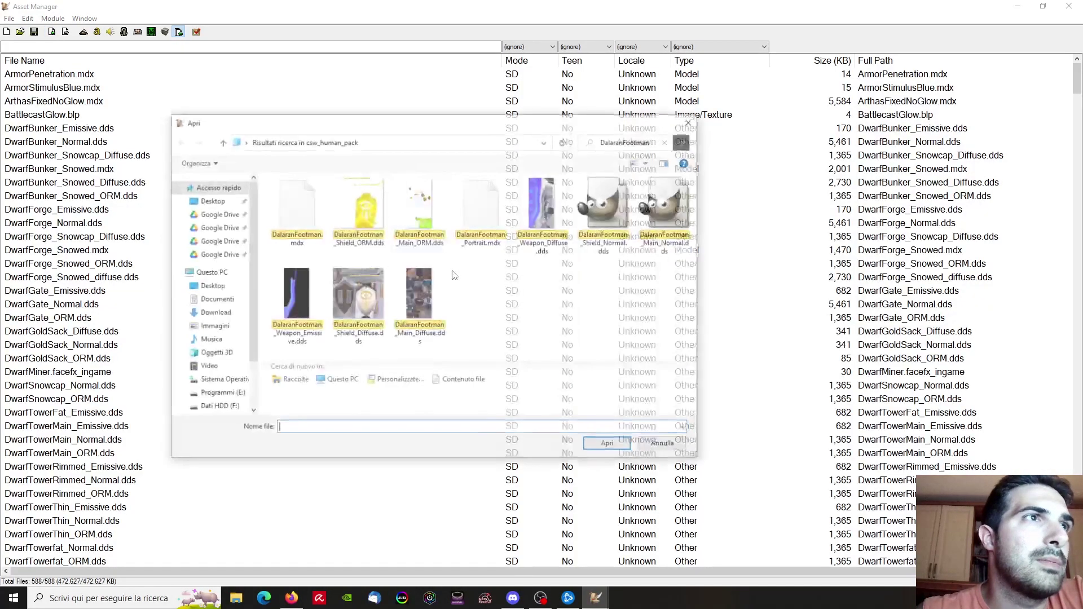
left_click(419, 299)
left_click(609, 445)
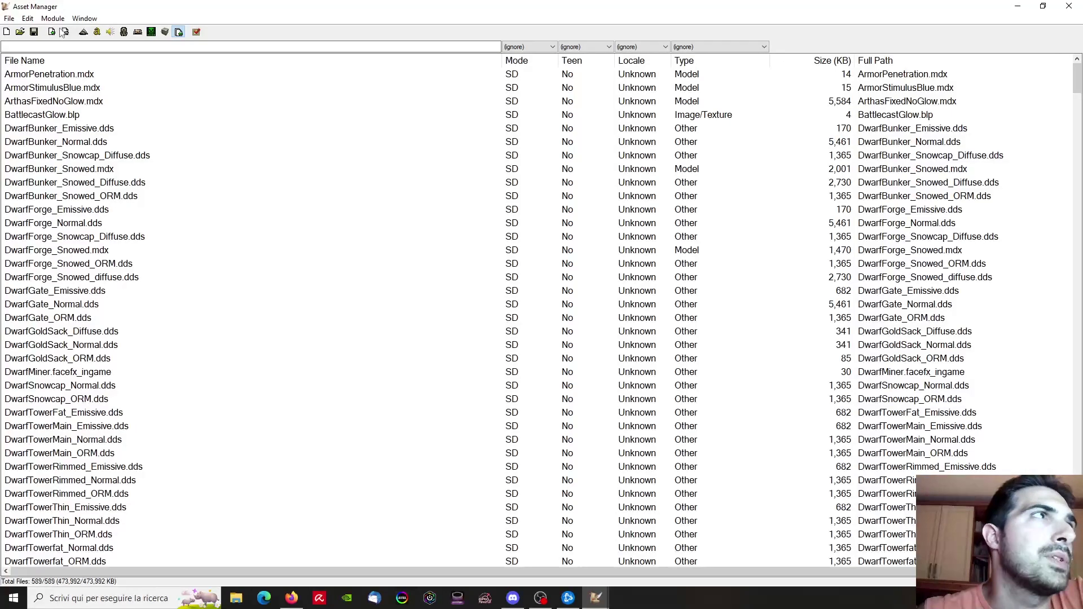
Import emissary_main_diffuse_clean.dds from the Workspace\Editor Warcraft III\_Shared\textures\high_elf_emissary folder on drive F
key("ctrl+o")
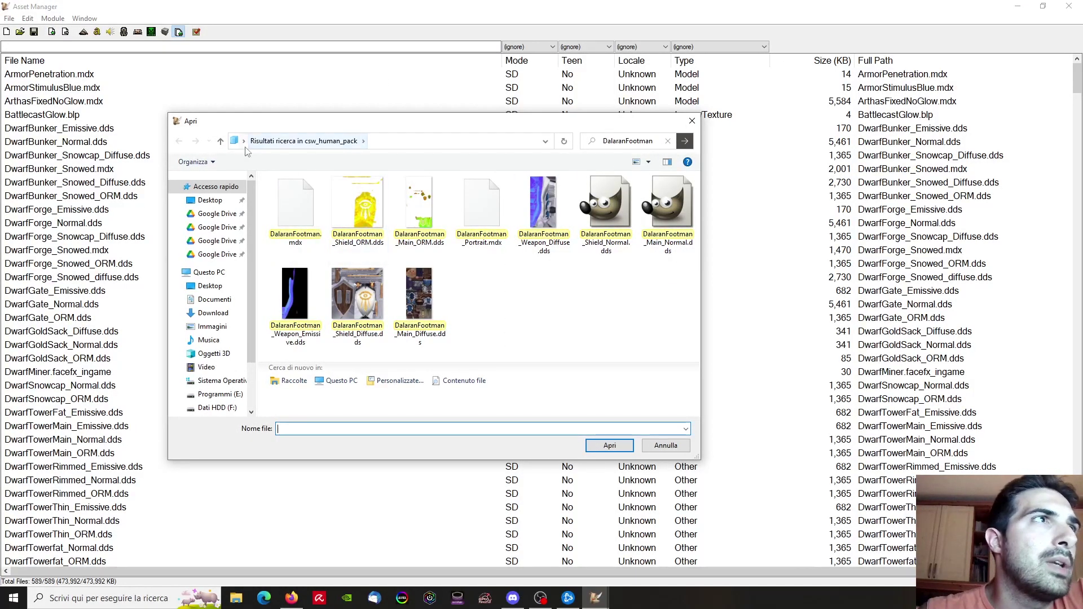
left_click(220, 142)
left_click(220, 141)
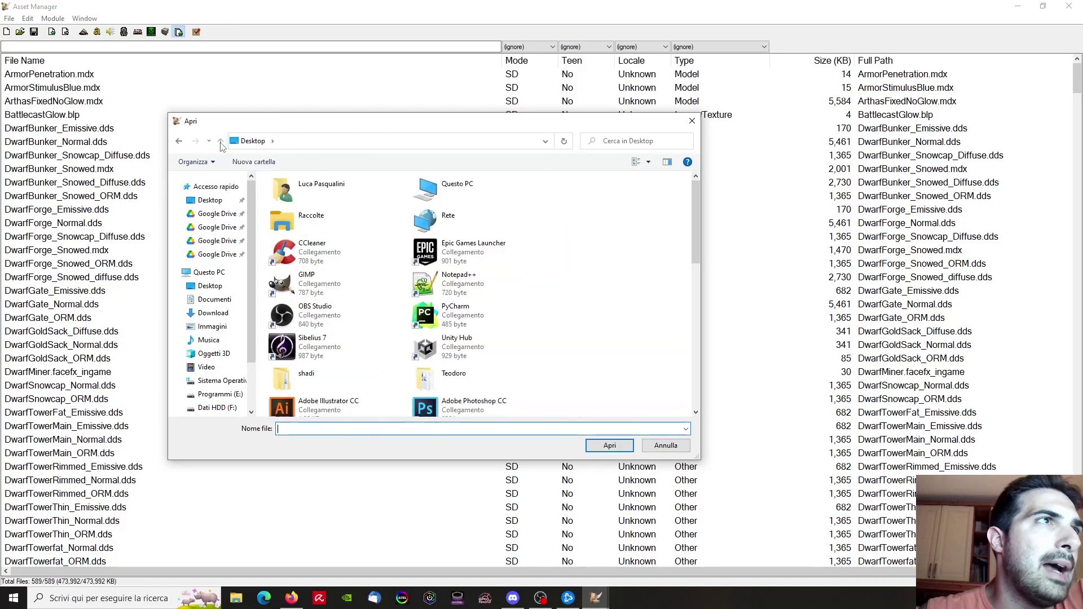
scroll(215, 338, "down", 1)
left_click(218, 357)
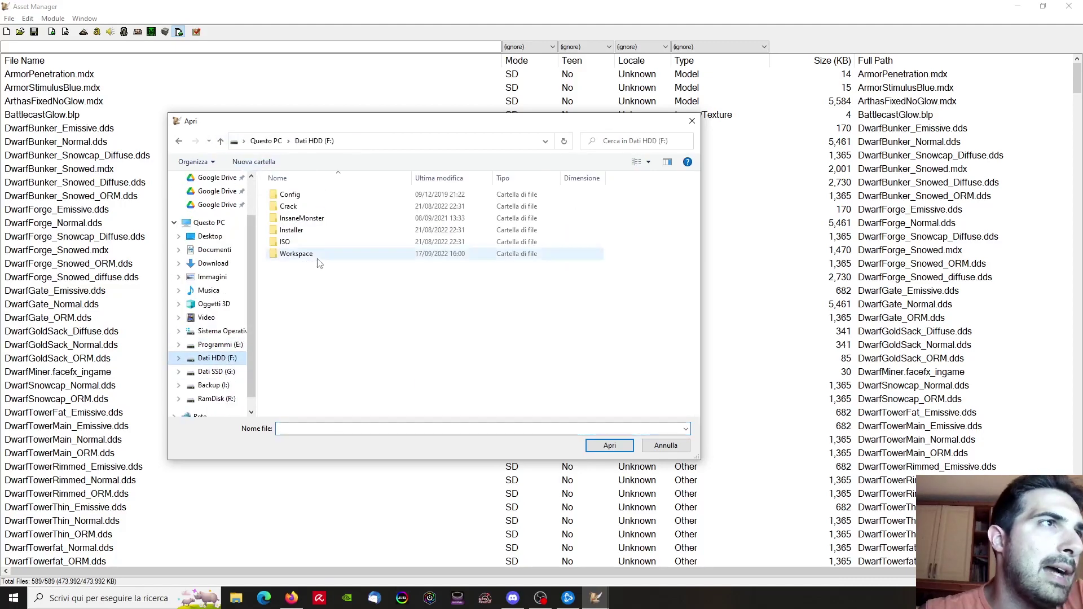
double_click(316, 255)
double_click(316, 325)
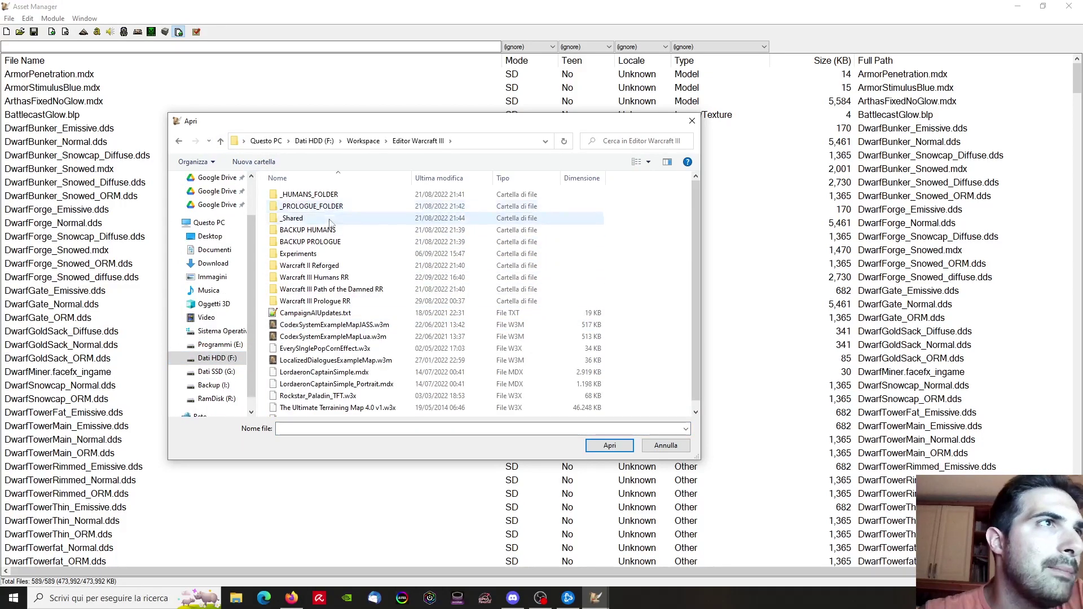
double_click(330, 222)
double_click(291, 273)
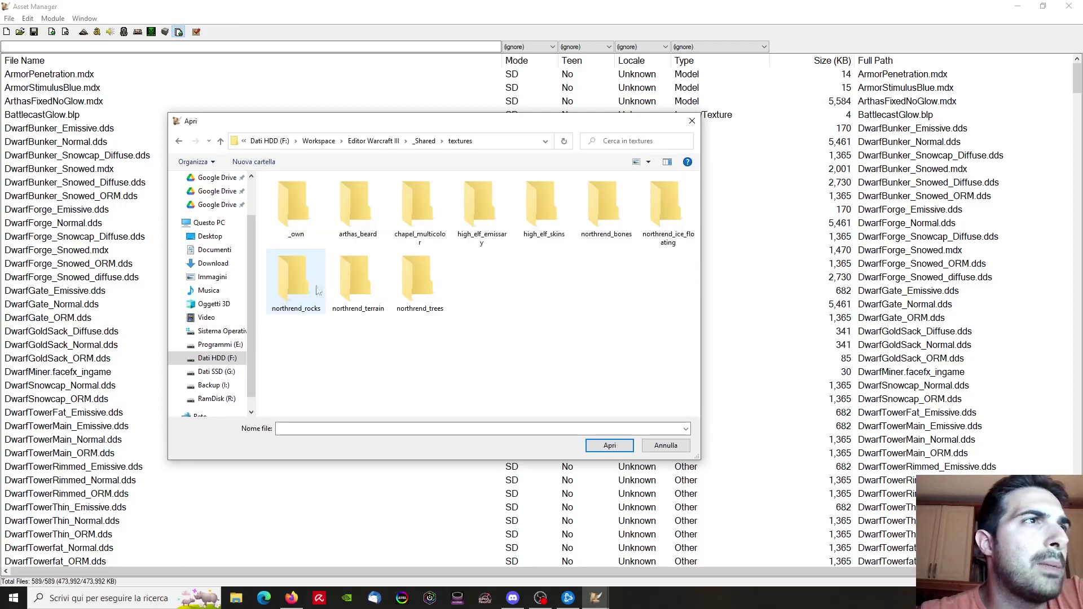
double_click(483, 226)
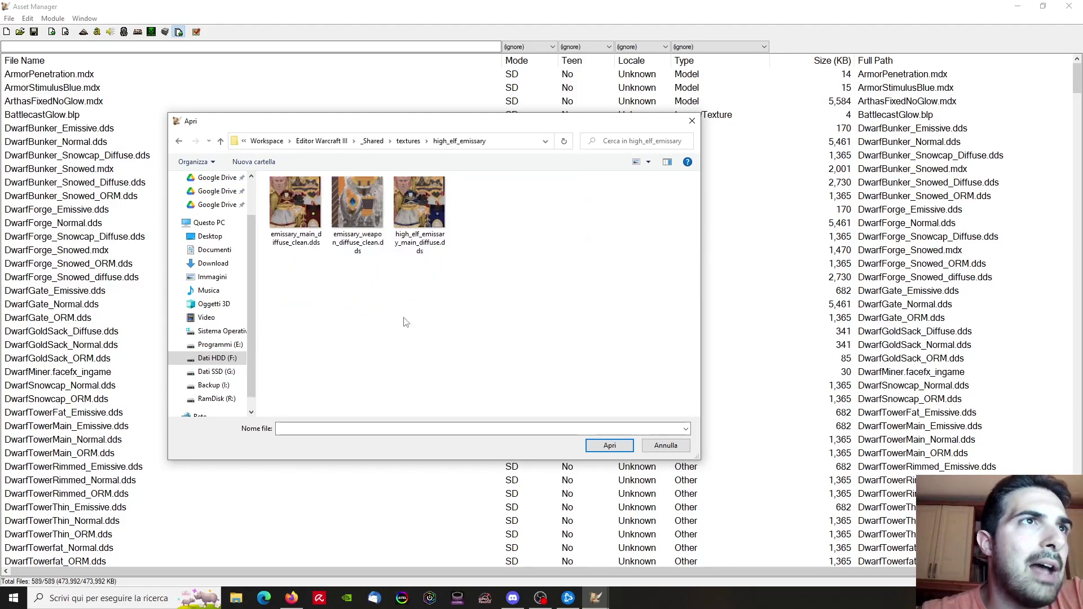
left_click(308, 227)
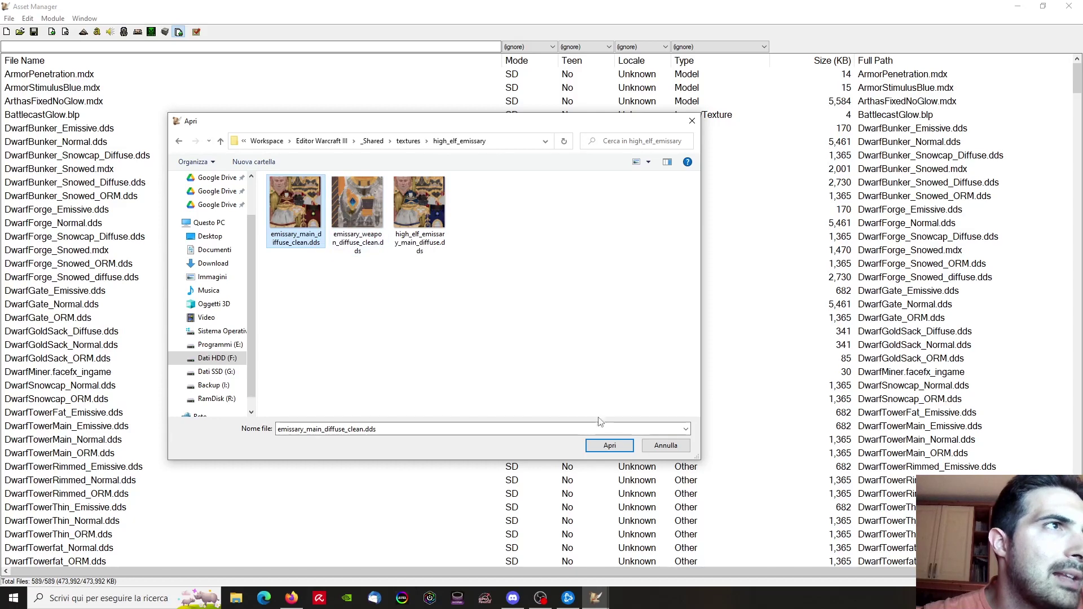
left_click(609, 445)
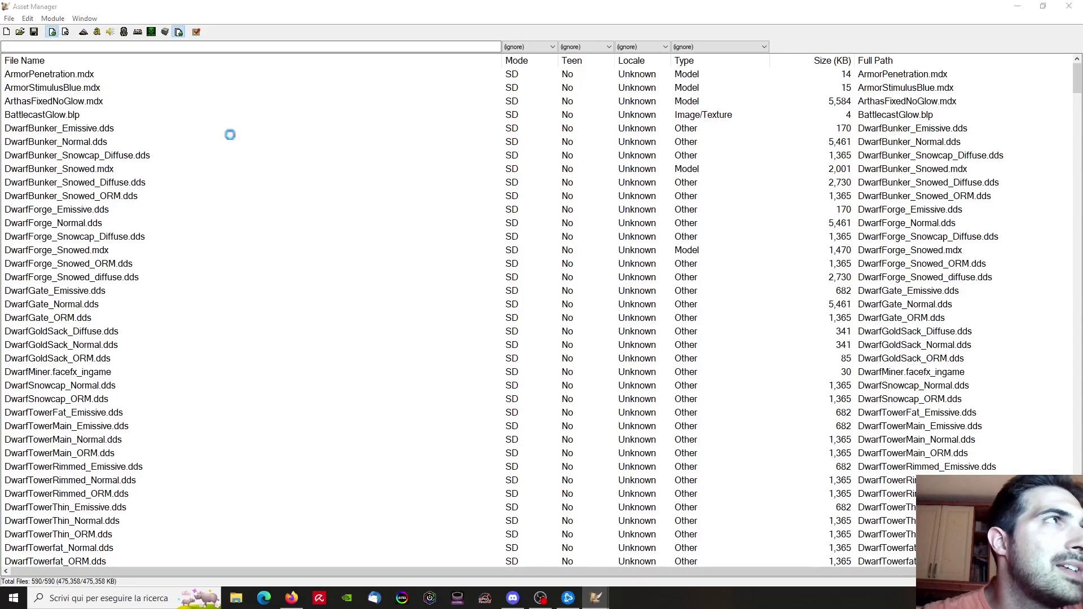
Import emissary_weapon_diffuse_clean.dds and filter the asset list by war3map
left_click(605, 450)
left_click_drag(1076, 75, 1077, 550)
left_click(156, 48)
type("war3map")
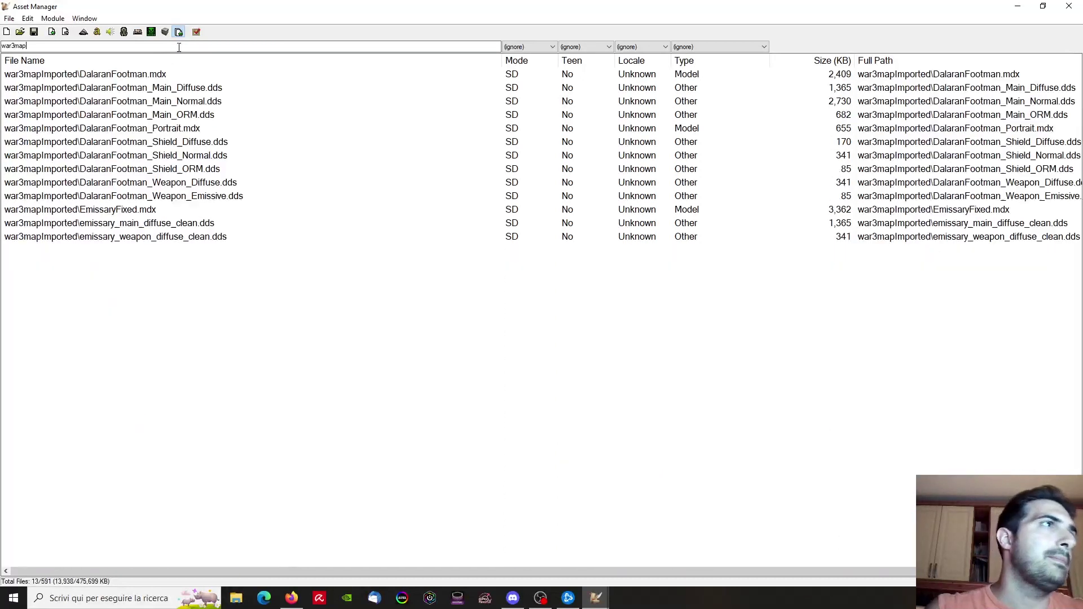
key("Return")
Remove the war3mapImported\ prefix from the paths of DalaranFootman.mdx and the Main_Diffuse, Main_Normal and Main_ORM textures
double_click(79, 74)
left_click_drag(79, 73, 3, 74)
key("BackSpace")
key("Return")
double_click(81, 74)
left_click_drag(80, 73, 4, 73)
key("BackSpace")
key("Return")
left_click(82, 76)
left_click(82, 77)
left_click_drag(80, 73, 4, 74)
key("BackSpace")
key("Return")
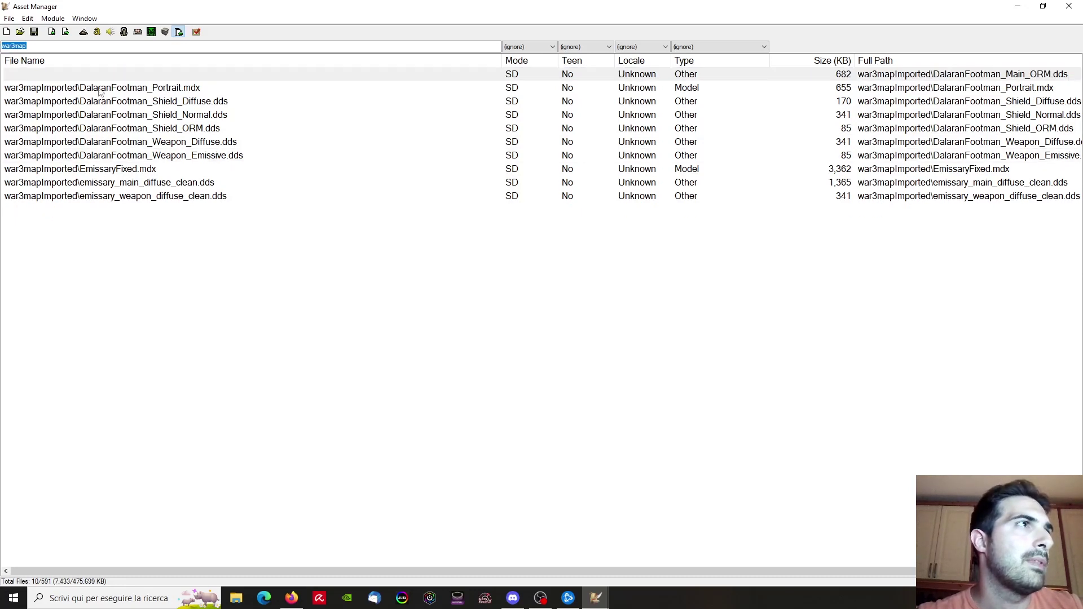
Remove the war3mapImported\ prefix from DalaranFootman_Portrait.mdx and the footman's Shield_Diffuse, Shield_Normal and Shield_ORM textures
double_click(83, 75)
key("Return")
left_click(83, 75)
left_click(83, 75)
key("shift+Home")
key("BackSpace")
key("Return")
left_click(80, 74)
left_click(80, 74)
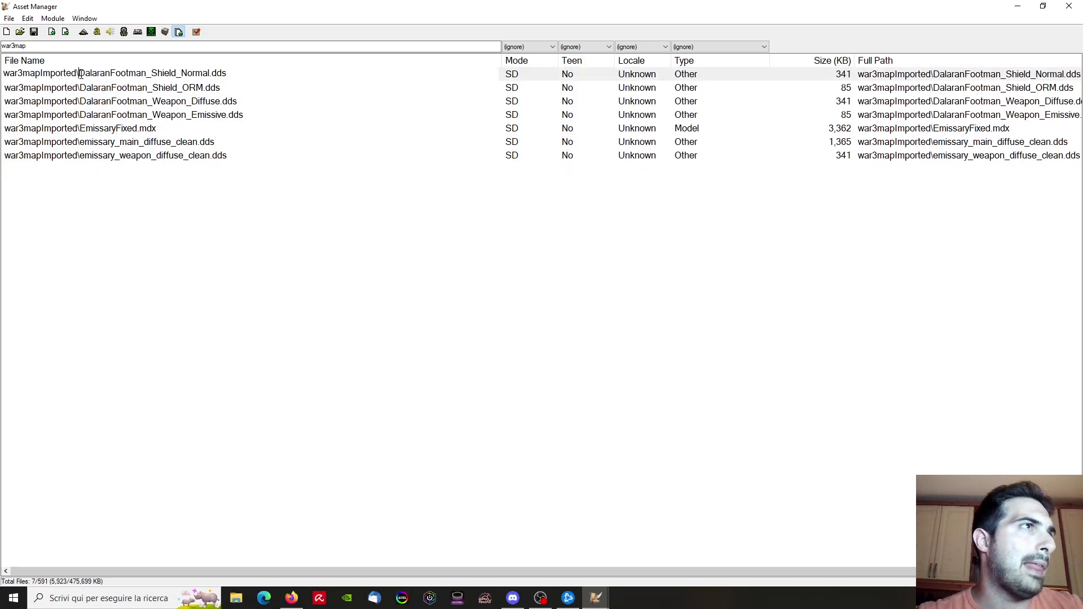
key("Return")
left_click(50, 75)
left_click(49, 75)
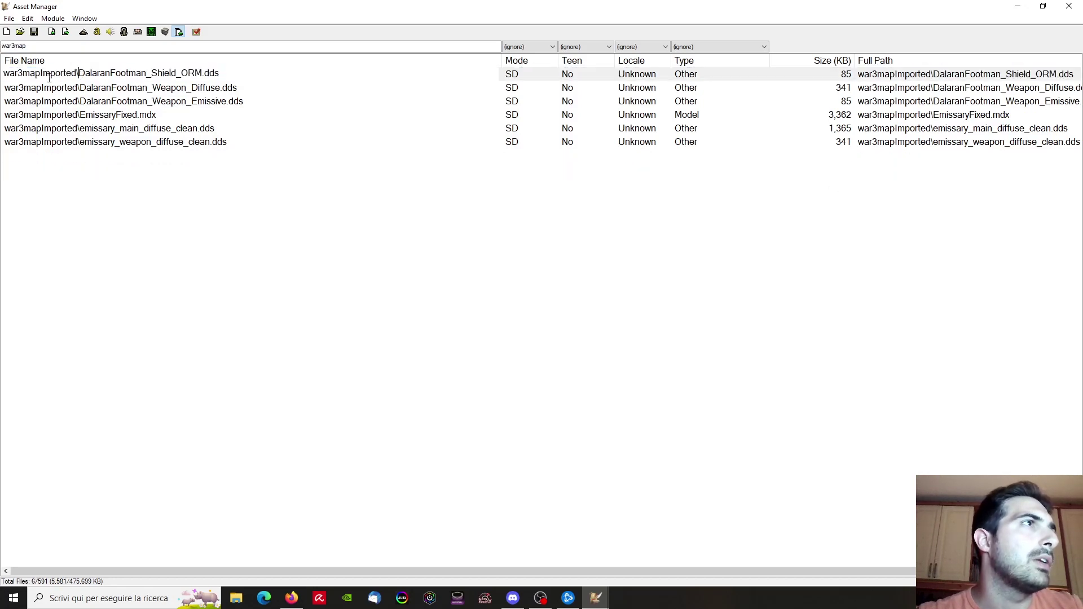
key("Return")
Remove the war3mapImported\ prefix from DalaranFootman_Weapon_Diffuse.dds and DalaranFootman_Weapon_Emissive.dds
left_click(79, 74)
left_click(79, 74)
key("Delete")
key("Return")
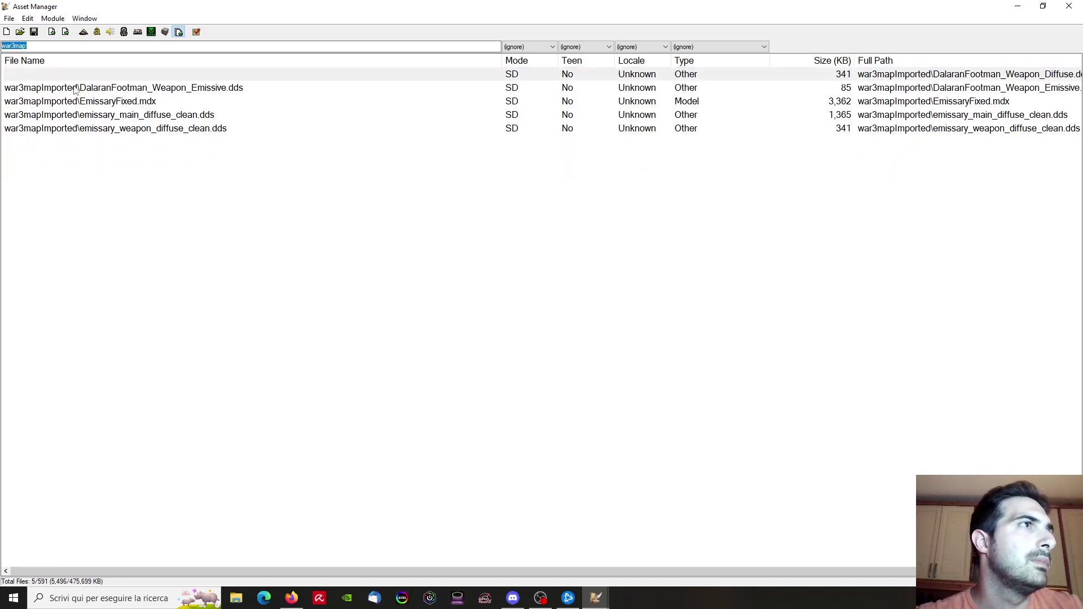
left_click(77, 74)
left_click(78, 74)
left_click(78, 75)
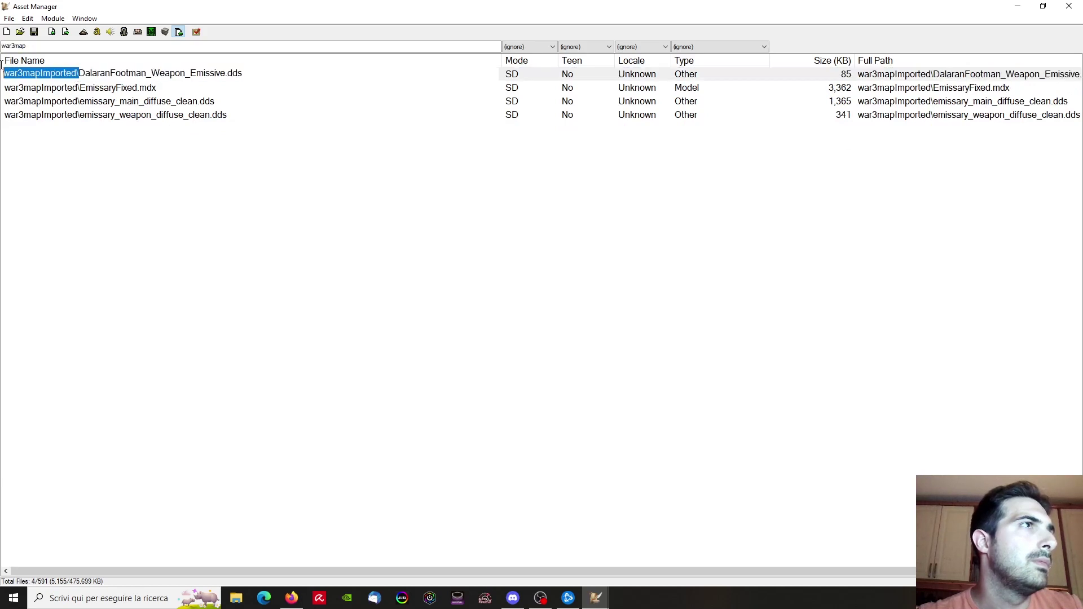
key("Delete")
key("Return")
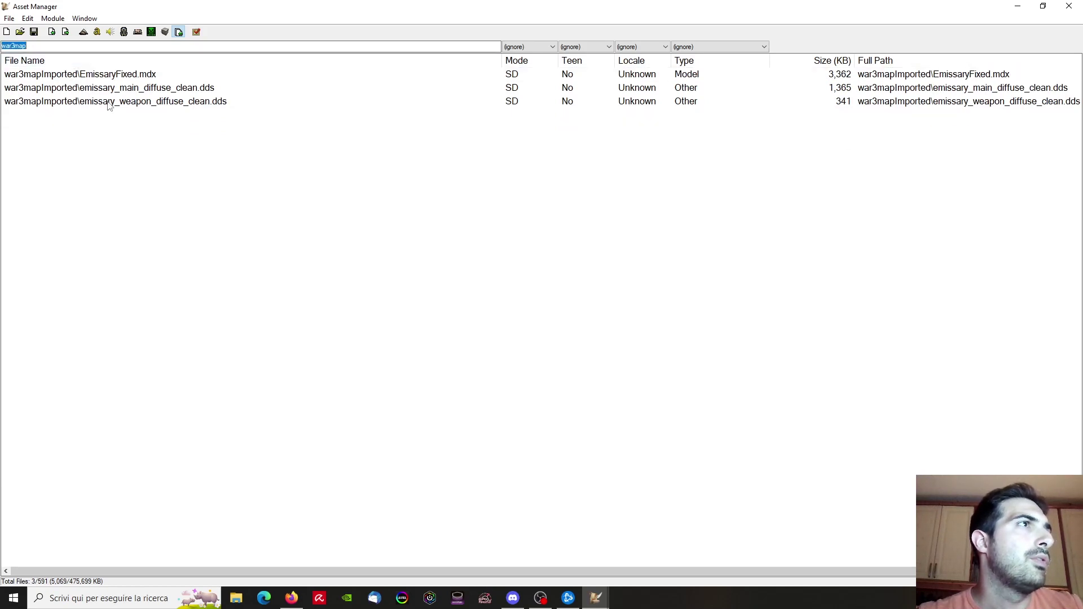
Copy the Emissary model's path from rr_human02interlude and rename EmissaryFixed.mdx to Units\Creeps\Emissary\Emissary.mdx in rr_human08
left_click(84, 18)
left_click(130, 61)
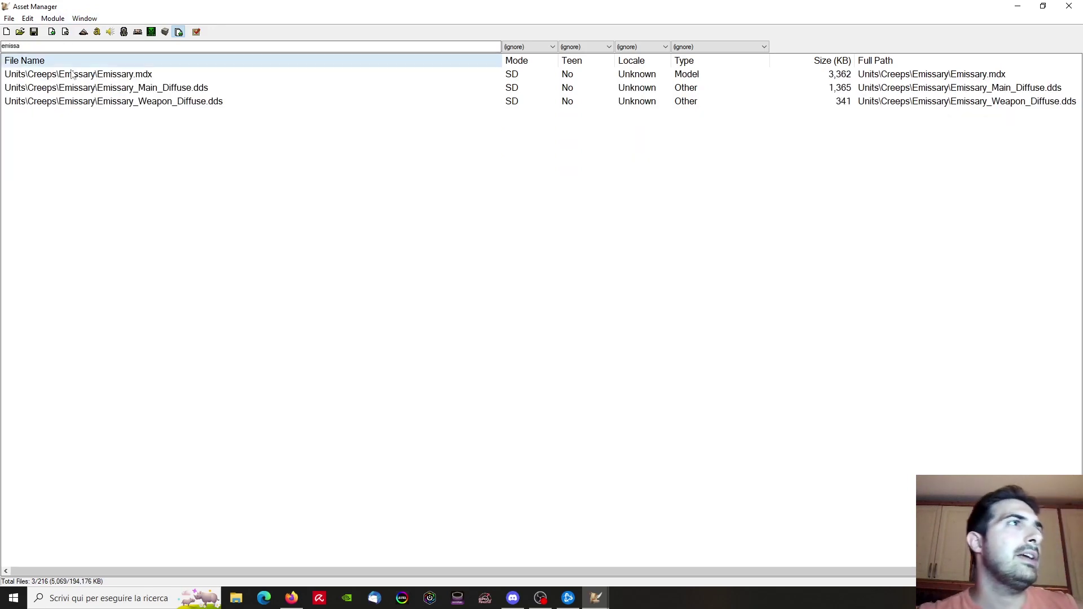
double_click(72, 74)
key("ctrl+c")
left_click(114, 103)
left_click(85, 18)
left_click(130, 61)
double_click(115, 79)
key("ctrl+v")
left_click(160, 125)
Rename emissary_main_diffuse_clean.dds to Units\Creeps\Emissary\Emissary_Main_Diffuse.dds, copying the path from rr_human02interlude
left_click(89, 20)
left_click(127, 72)
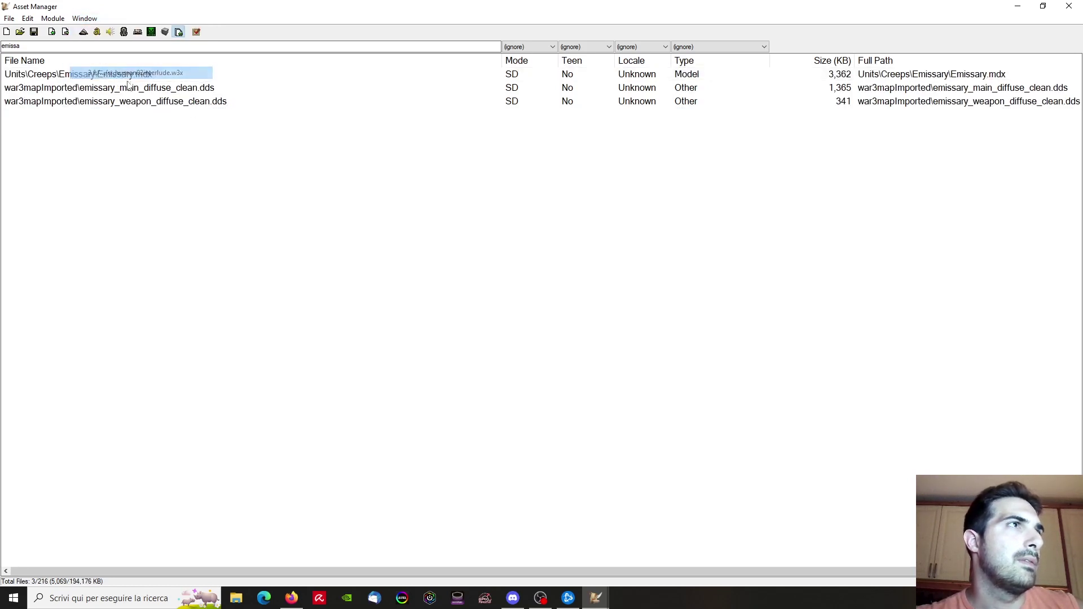
left_click(127, 87)
key("ctrl+c")
key("F2")
key("Escape")
left_click(85, 18)
left_click(130, 60)
left_click(172, 89)
key("F2")
key("ctrl+v")
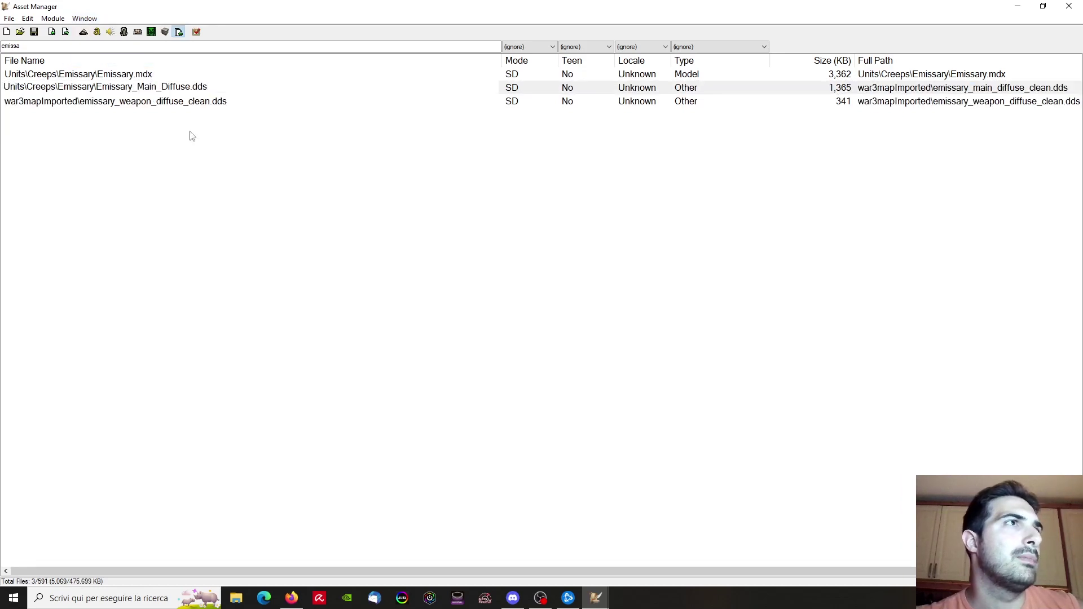
left_click(175, 113)
Rename emissary_weapon_diffuse_clean.dds to Units\Creeps\Emissary\Emissary_Weapon_Diffuse.dds with the path from rr_human02interlude, and close the Asset Manager
left_click(89, 19)
left_click(127, 72)
left_click(139, 99)
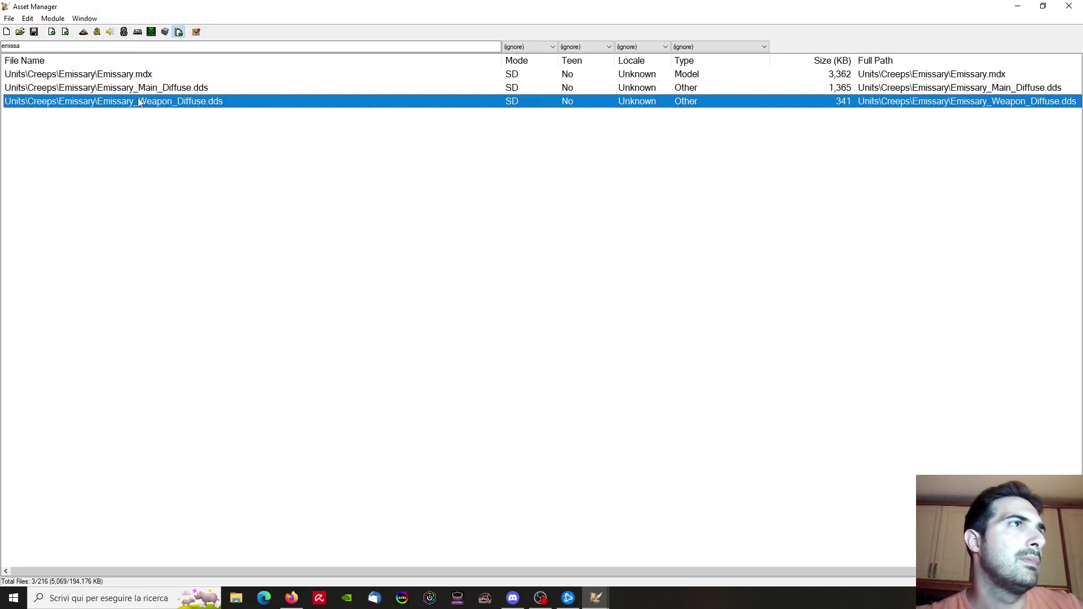
left_click(84, 18)
left_click(130, 61)
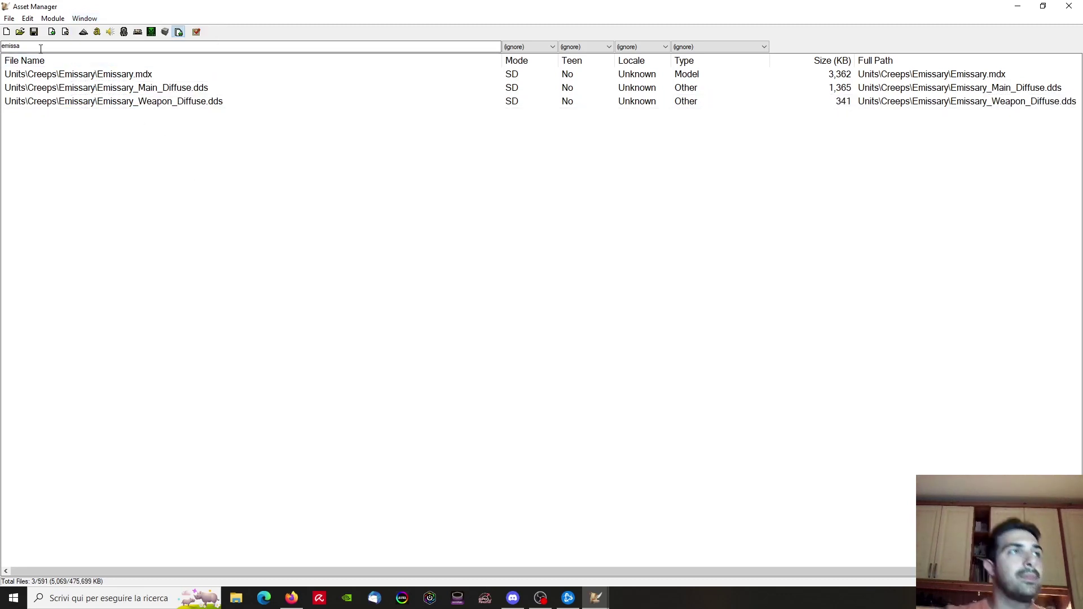
type("wD")
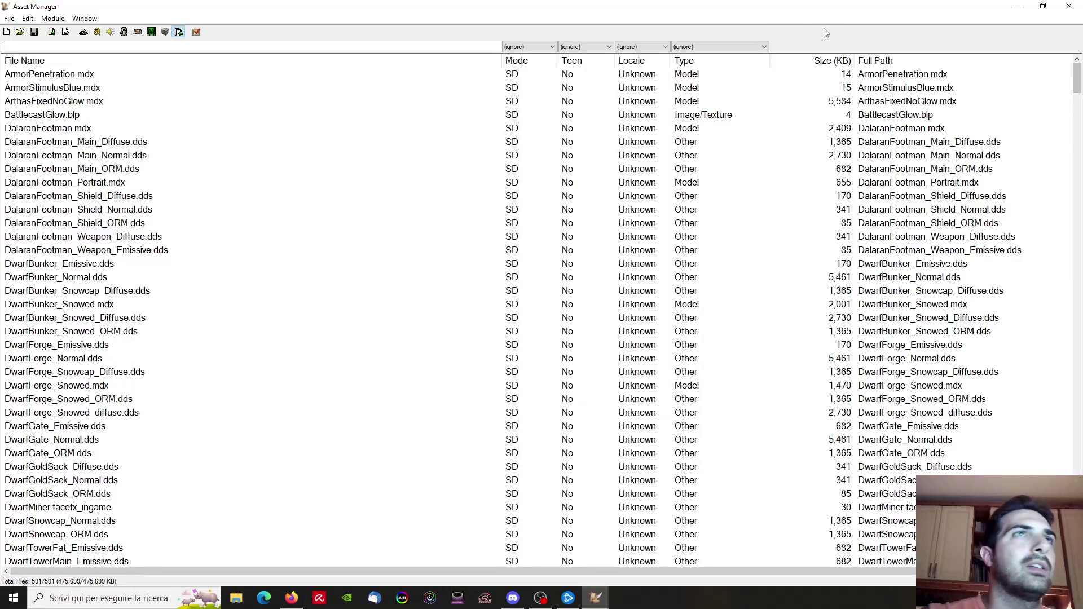
left_click(1069, 7)
Duplicate the standard human Footman in the Object Editor as a custom unit with the ID hfdd
scroll(603, 327, "up", 3)
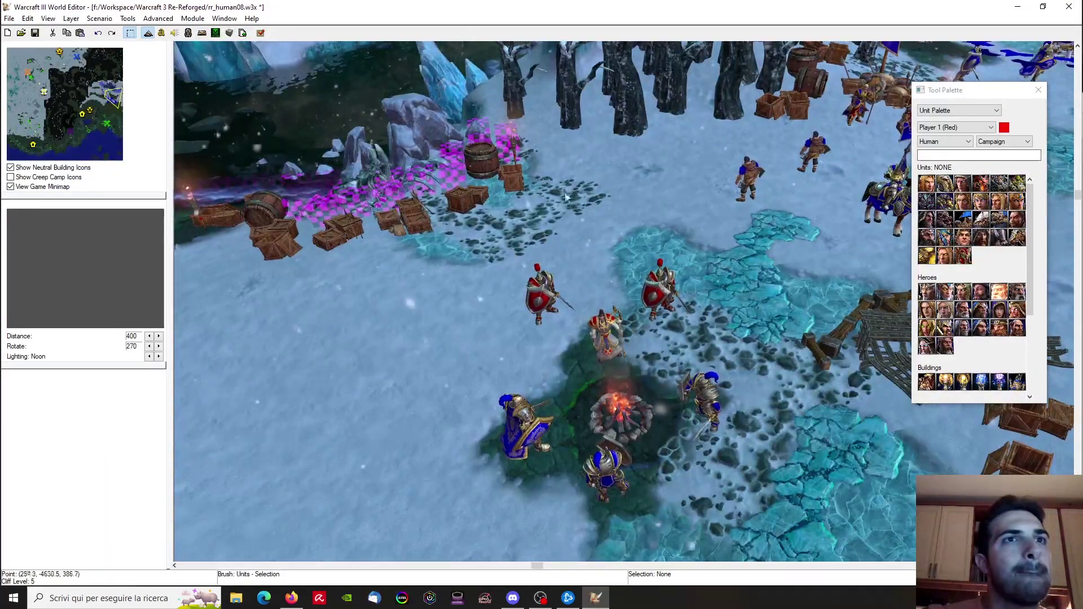
scroll(573, 195, "down", 2)
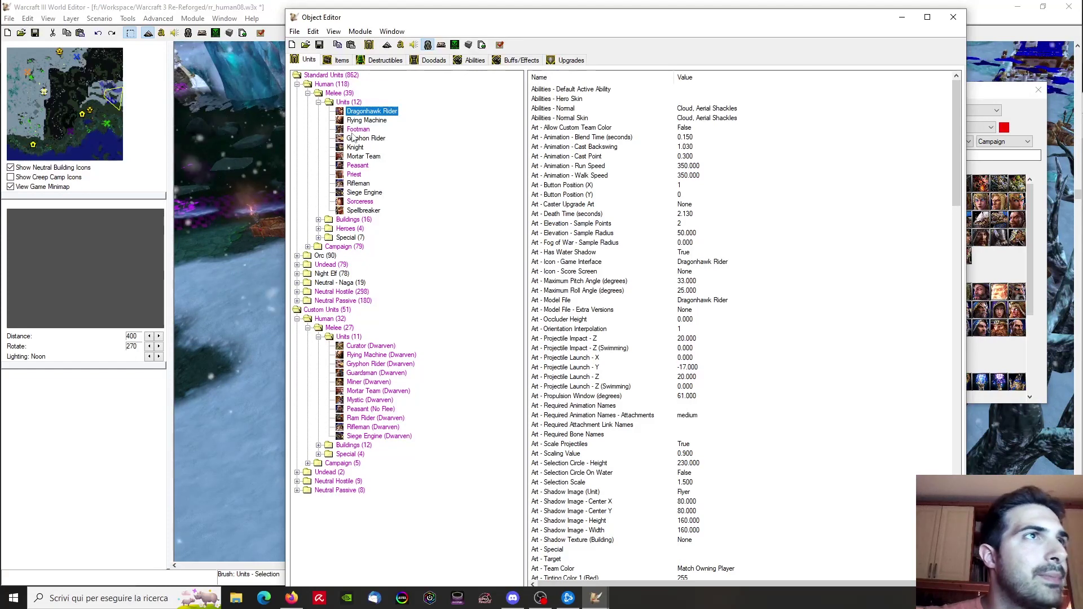
key("Down")
key("Down")
key("ctrl+d")
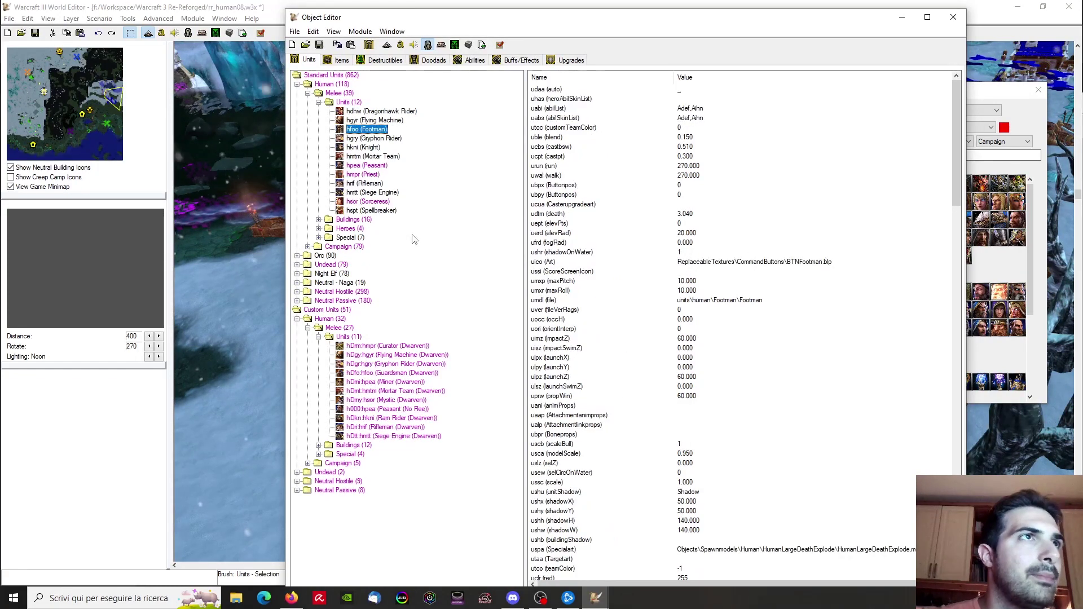
key("ctrl+c")
key("ctrl+v")
type("hfdd")
key("Return")
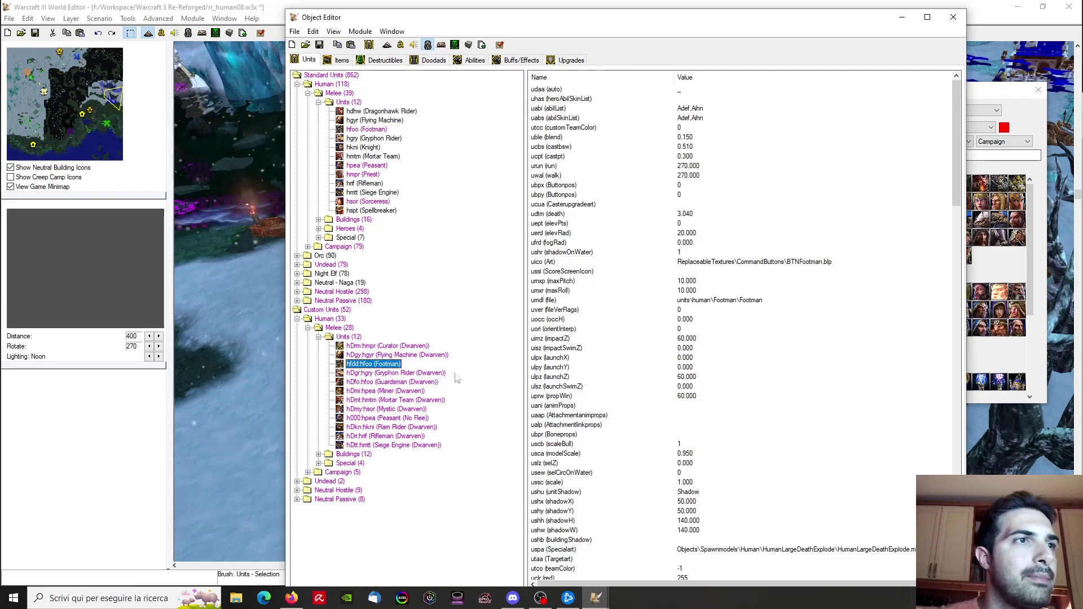
Try naming the custom footman unit Dalaran Footman
scroll(721, 400, "down", 20)
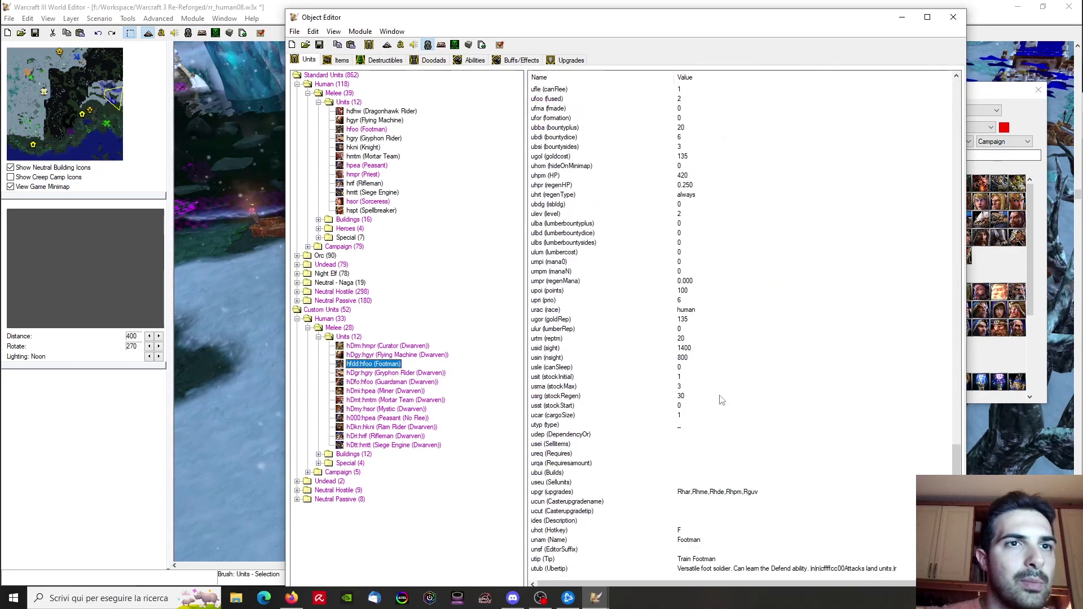
key("ctrl+d")
double_click(694, 540)
type("Dalaran Footman")
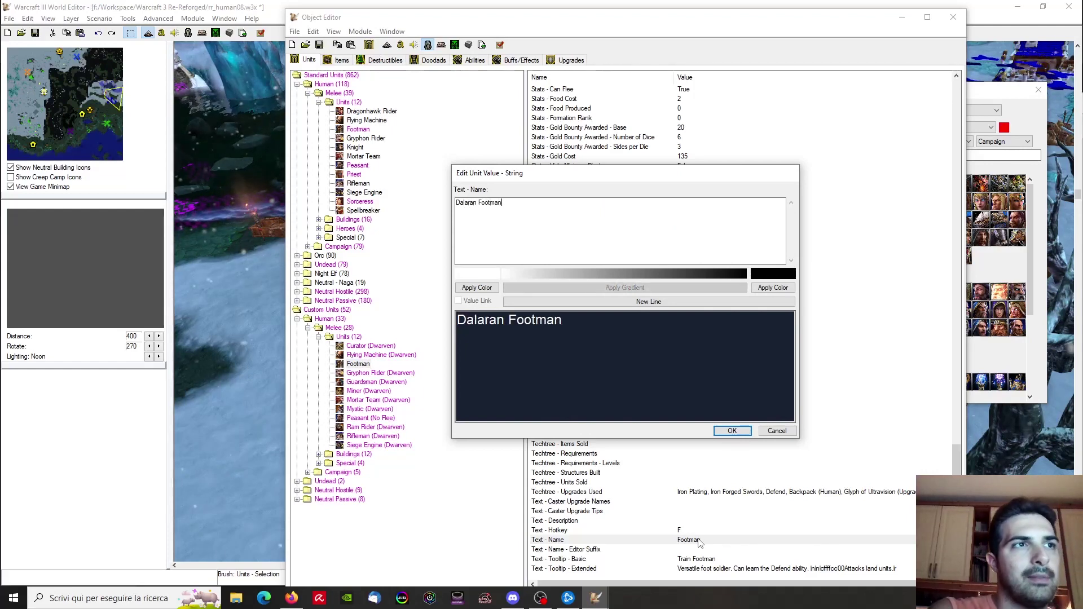
key("Return")
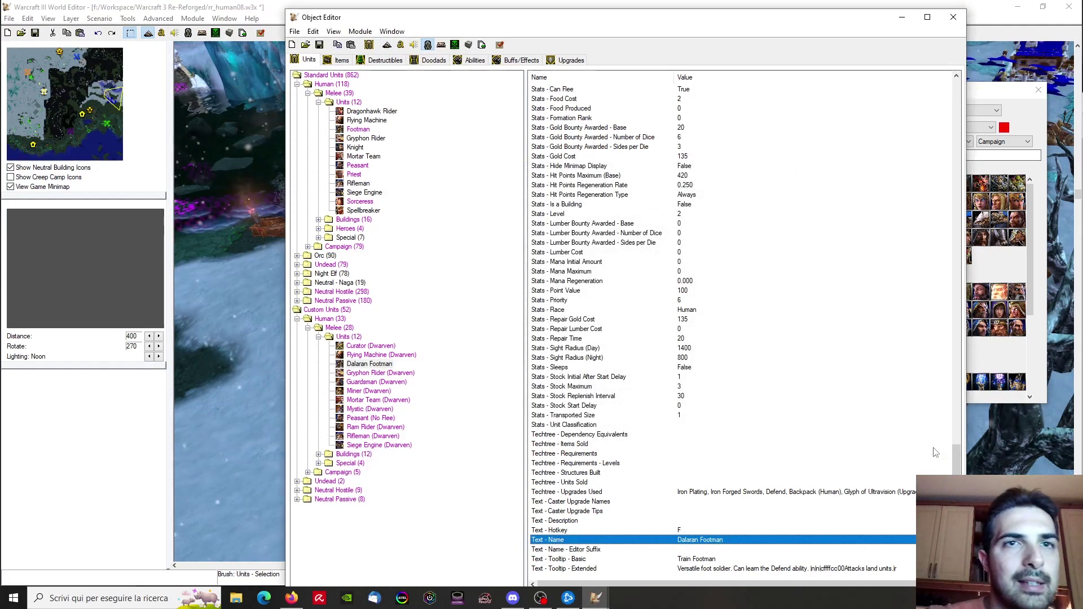
Change the custom unit's name back to Footman
double_click(715, 540)
left_click_drag(477, 202, 397, 214)
key("BackSpace")
key("Return")
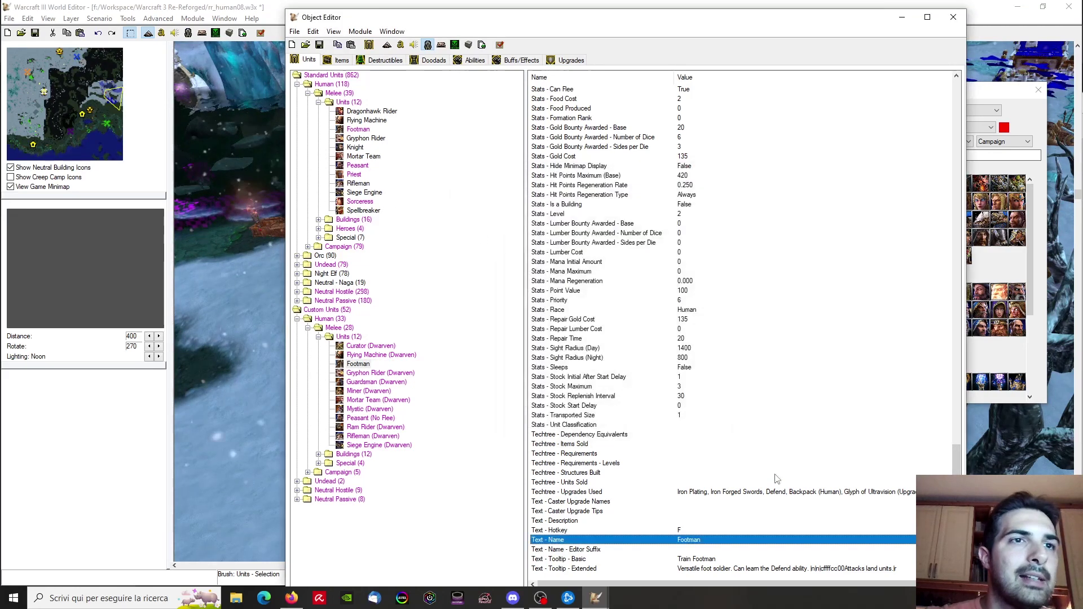
Set the custom Footman's editor suffix to (Dalaran)
double_click(683, 550)
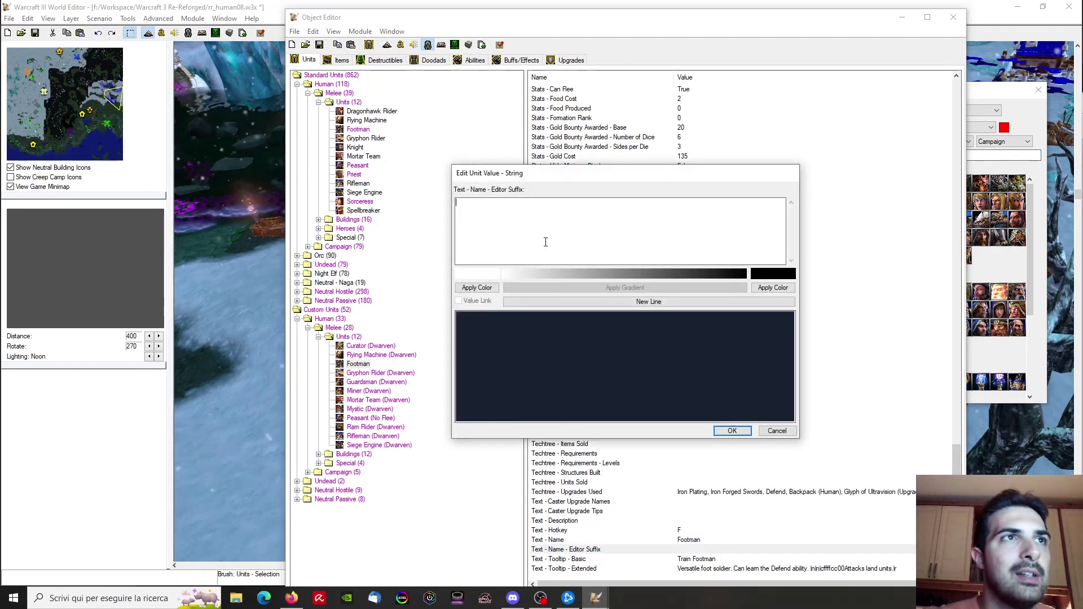
type("(Dalaran)")
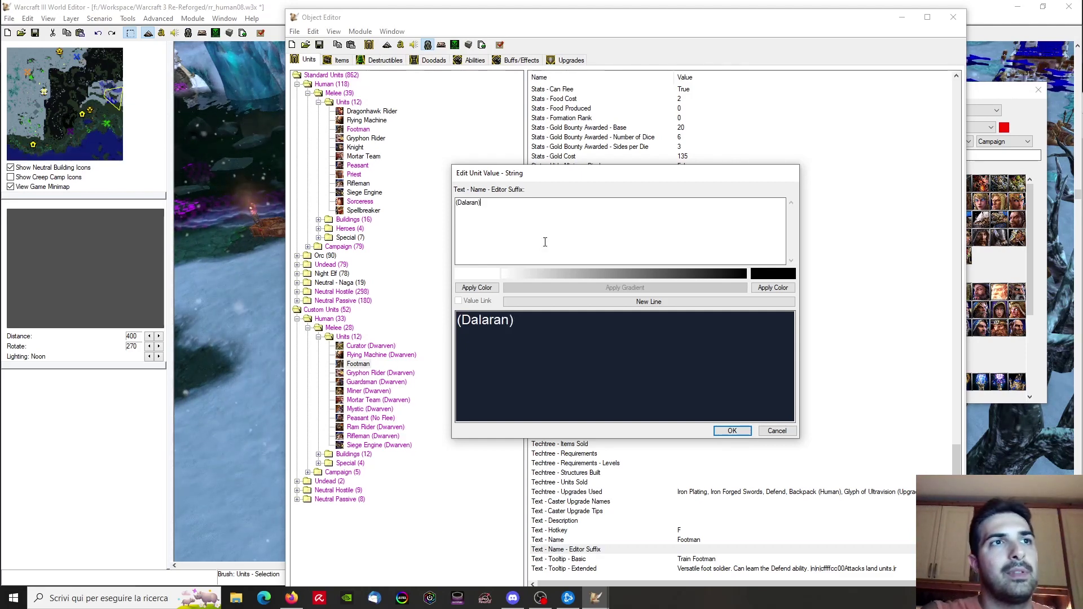
key("Return")
Set the Footman (Dalaran) unit's model file to the imported DalaranFootman.mdx
left_click_drag(953, 458, 900, 92)
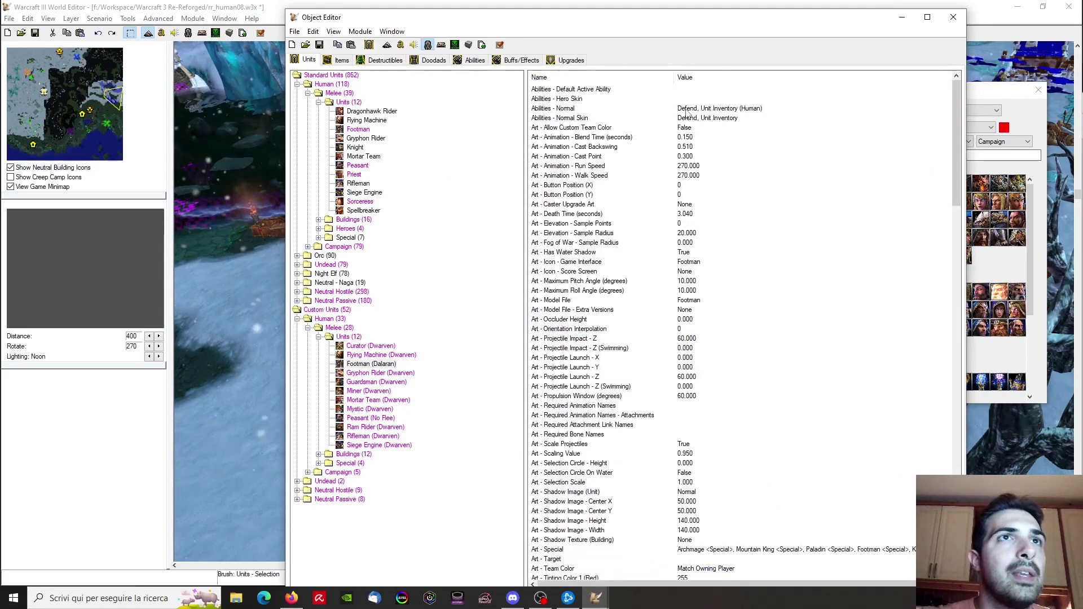
double_click(734, 261)
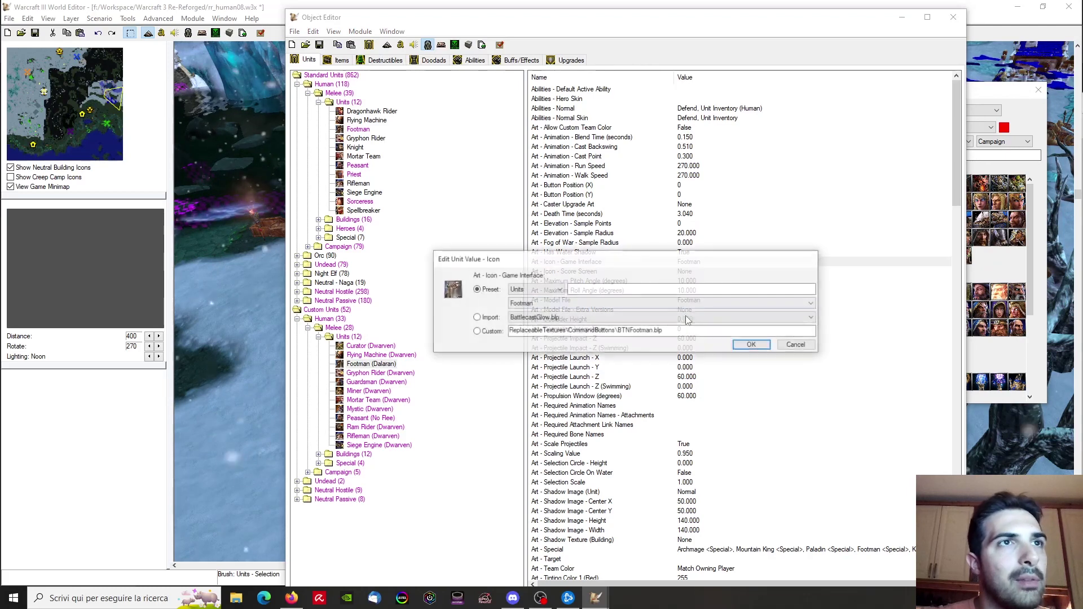
left_click(797, 345)
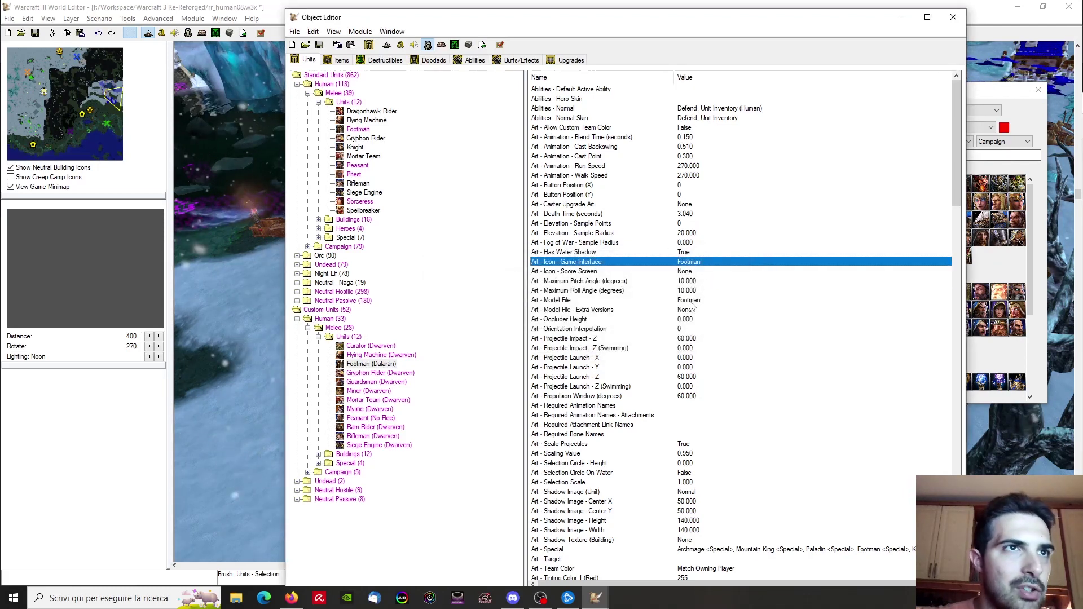
double_click(692, 302)
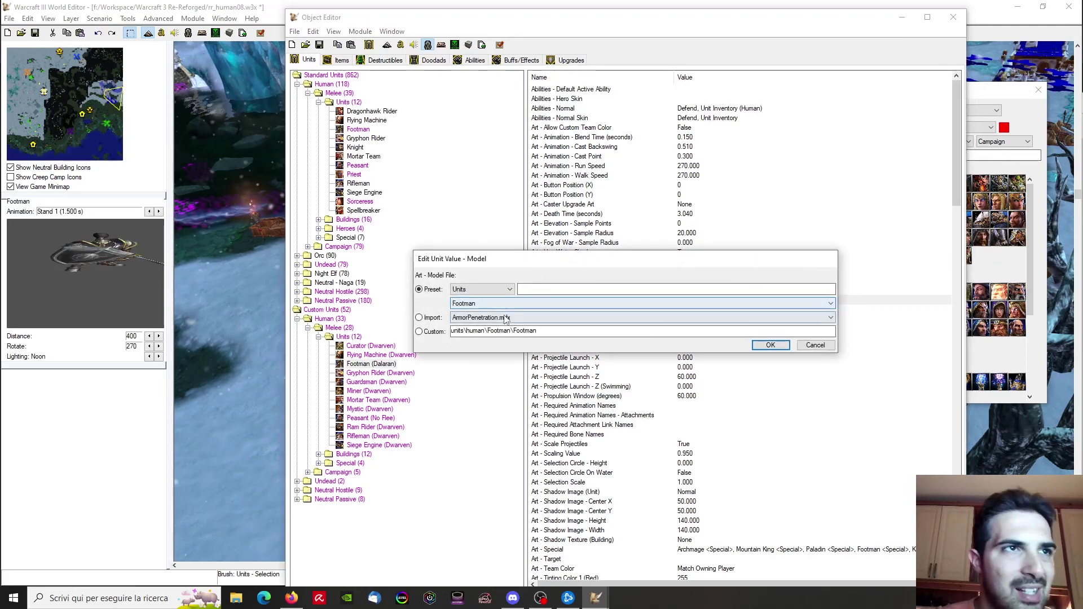
left_click(506, 318)
key("d")
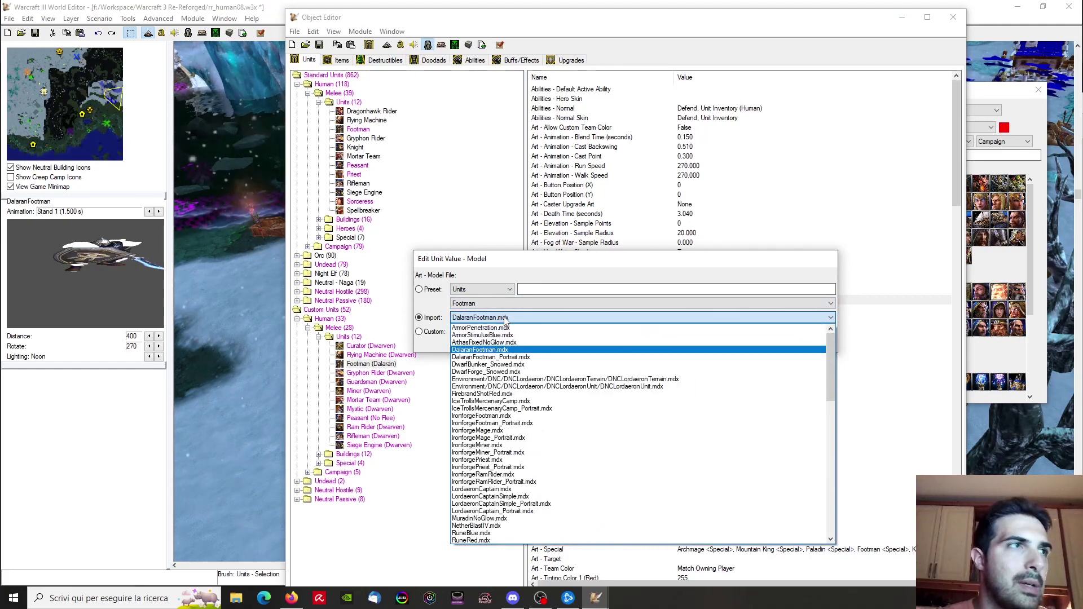
left_click(490, 350)
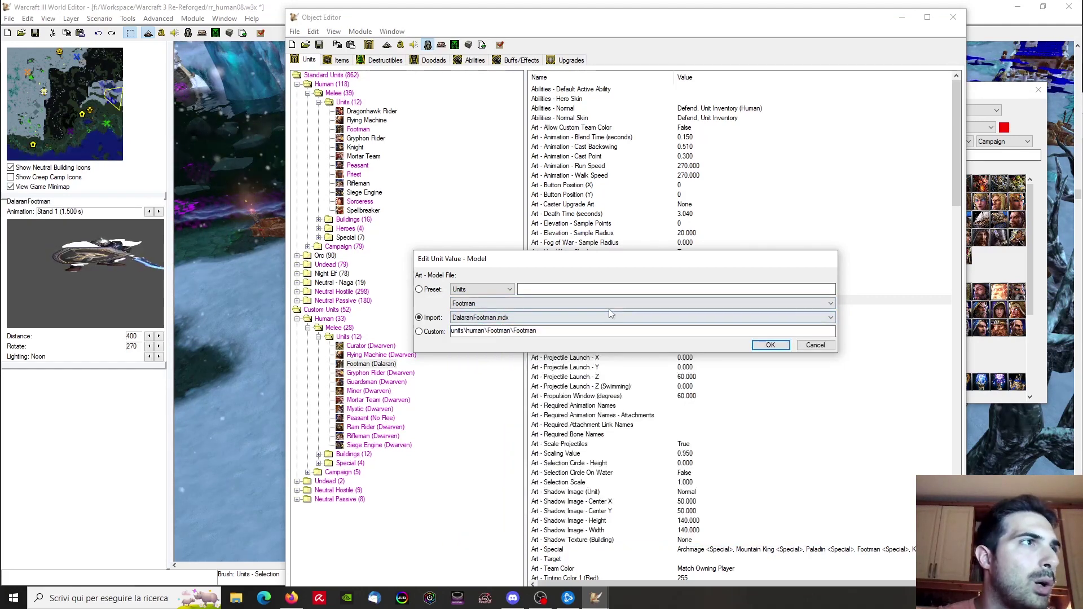
left_click(776, 347)
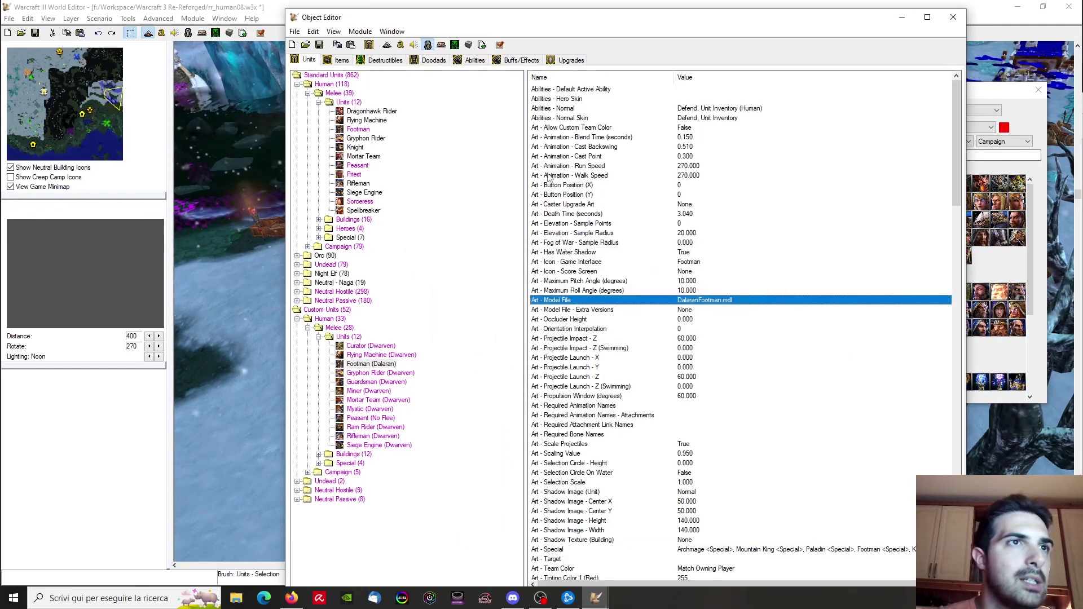
Return to the Asset Manager, filter the assets by Dalaran and check the list of imported footman files
left_click(239, 19)
left_click(249, 8)
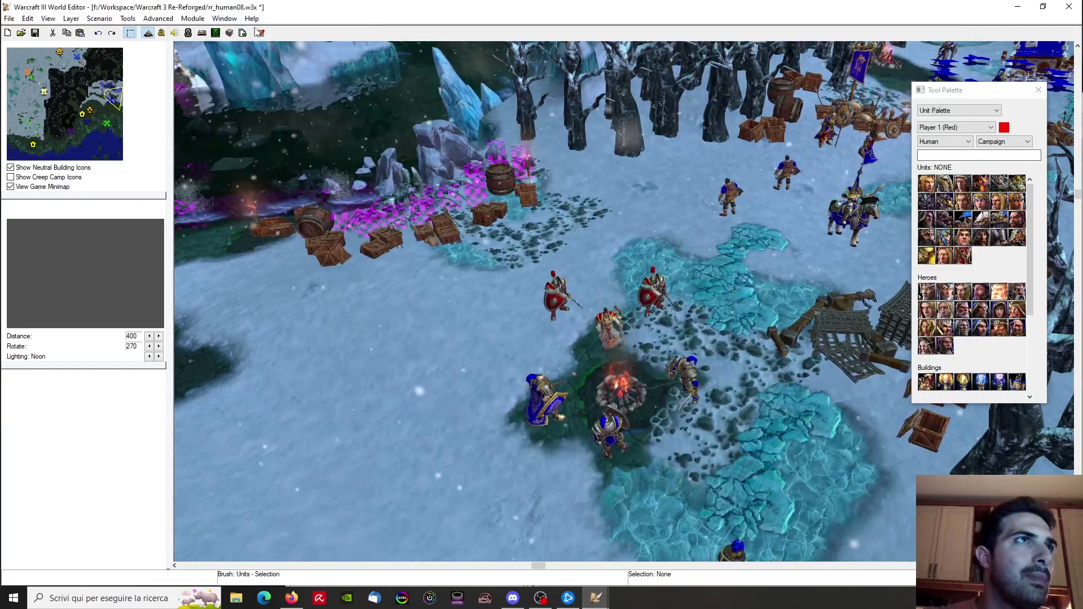
left_click(242, 33)
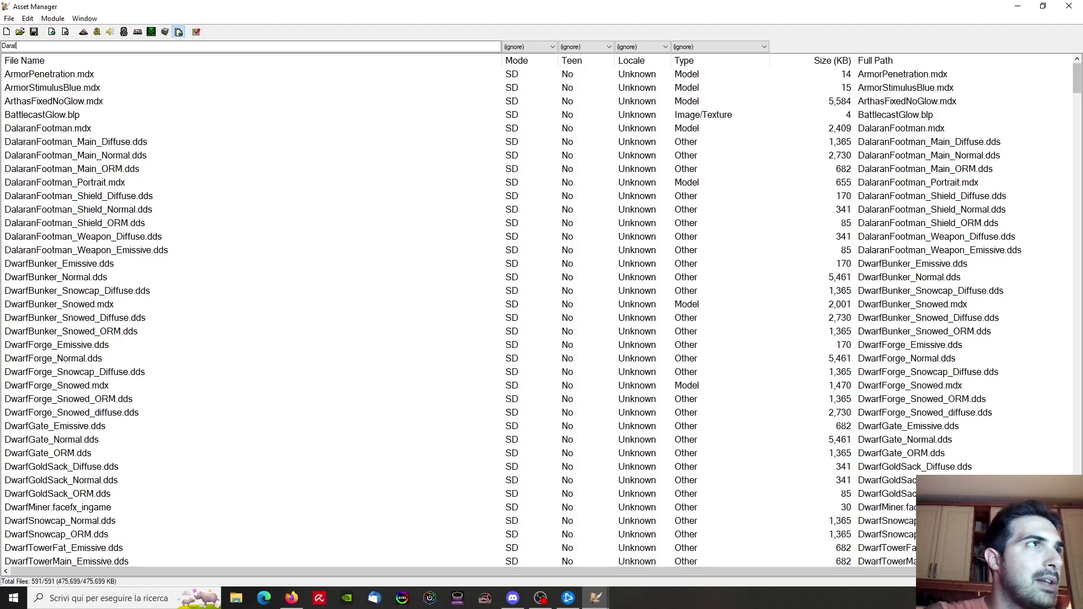
key("Return")
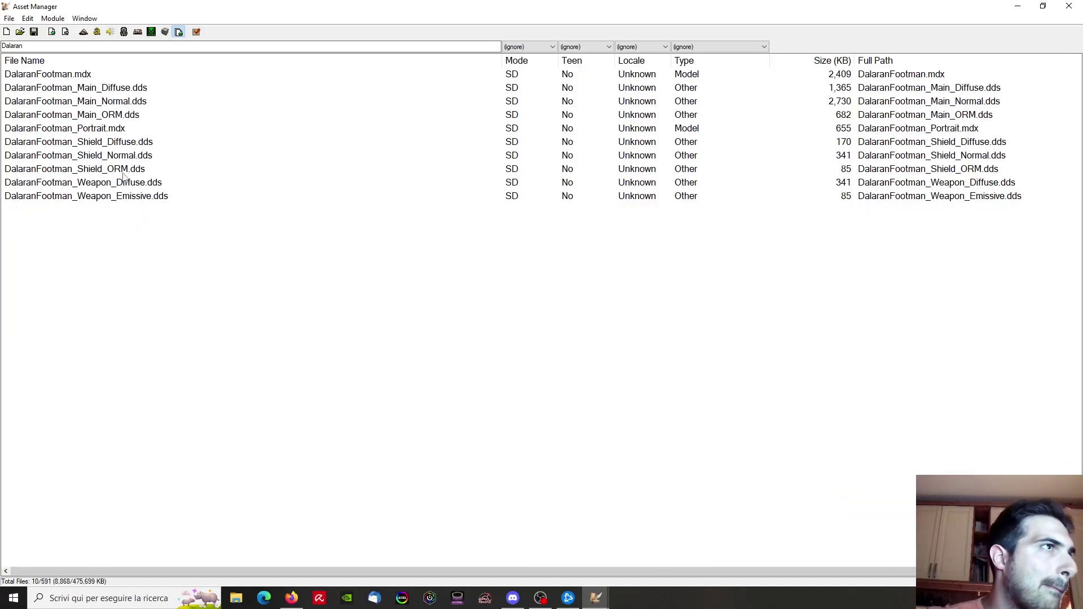
left_click(119, 89)
left_click(79, 75)
left_click(96, 89)
left_click(104, 102)
left_click(107, 116)
left_click(113, 129)
left_click_drag(117, 143, 127, 193)
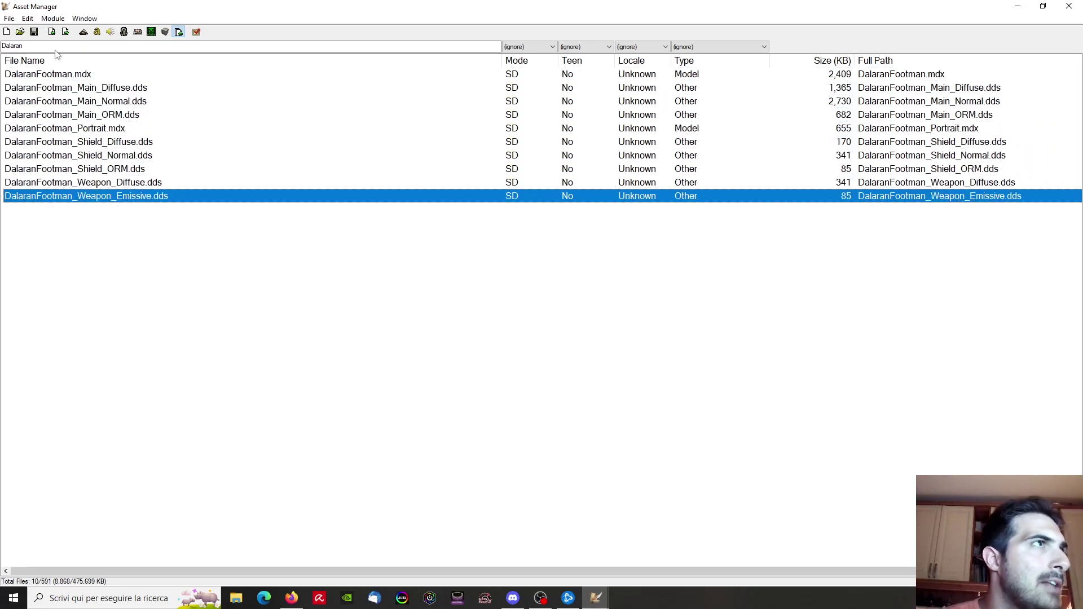
Check which Dalaran footman and captain files the _Shared/models/csw_human_pack folder contains, without importing any
left_click(53, 32)
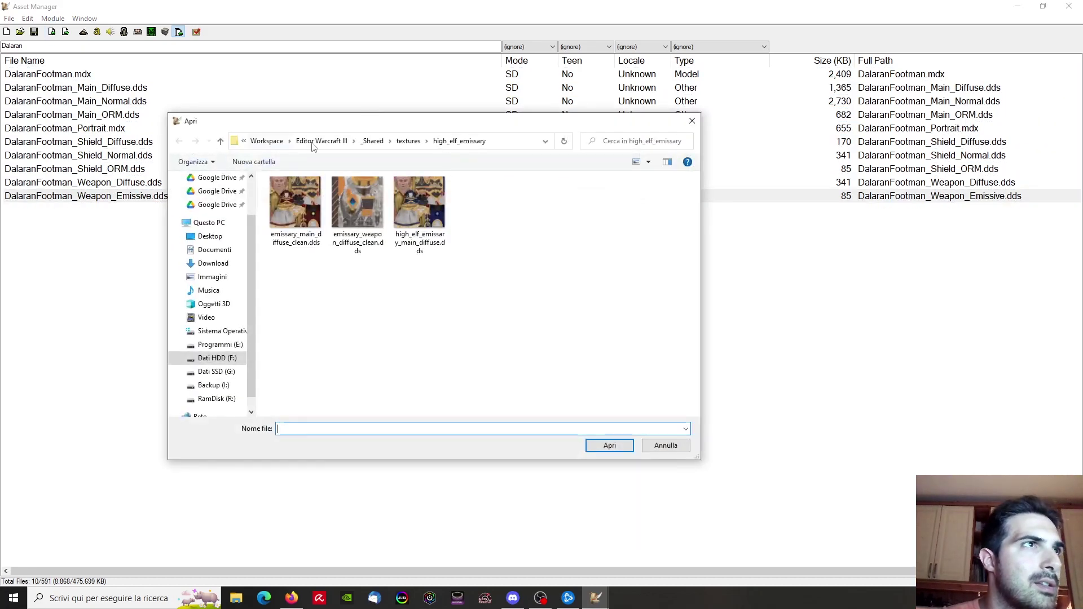
left_click(333, 141)
double_click(316, 220)
double_click(321, 314)
scroll(350, 282, "down", 5)
scroll(355, 273, "down", 1)
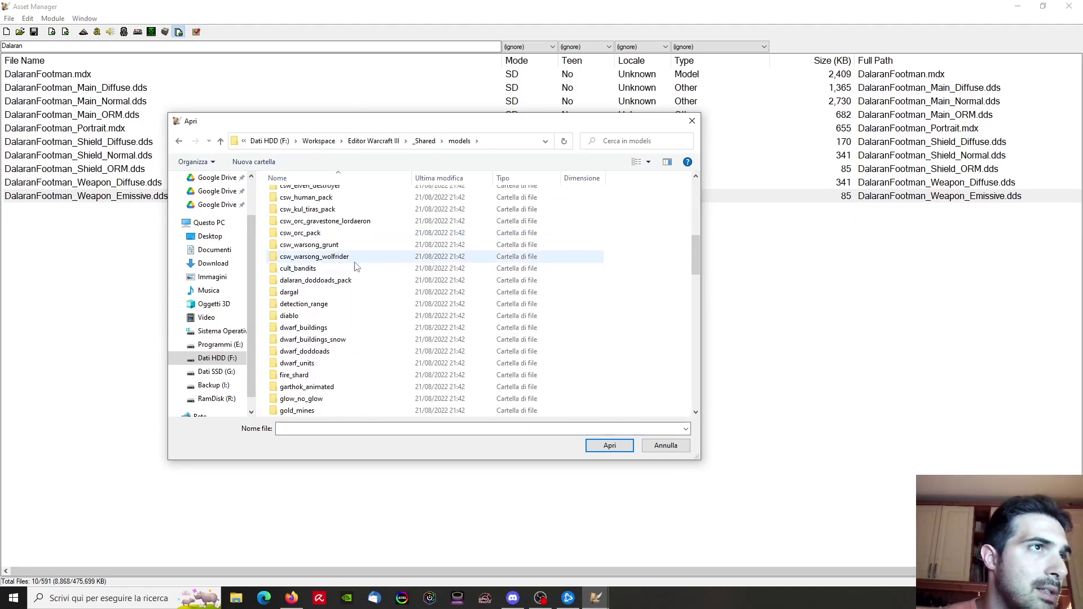
scroll(356, 322, "up", 2)
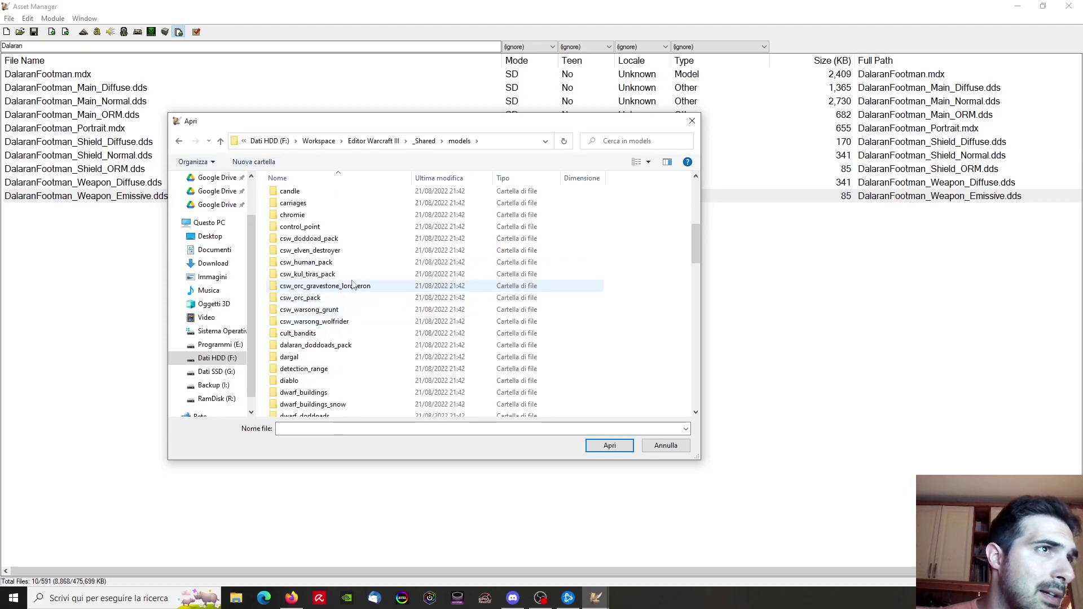
double_click(349, 267)
scroll(377, 233, "down", 2)
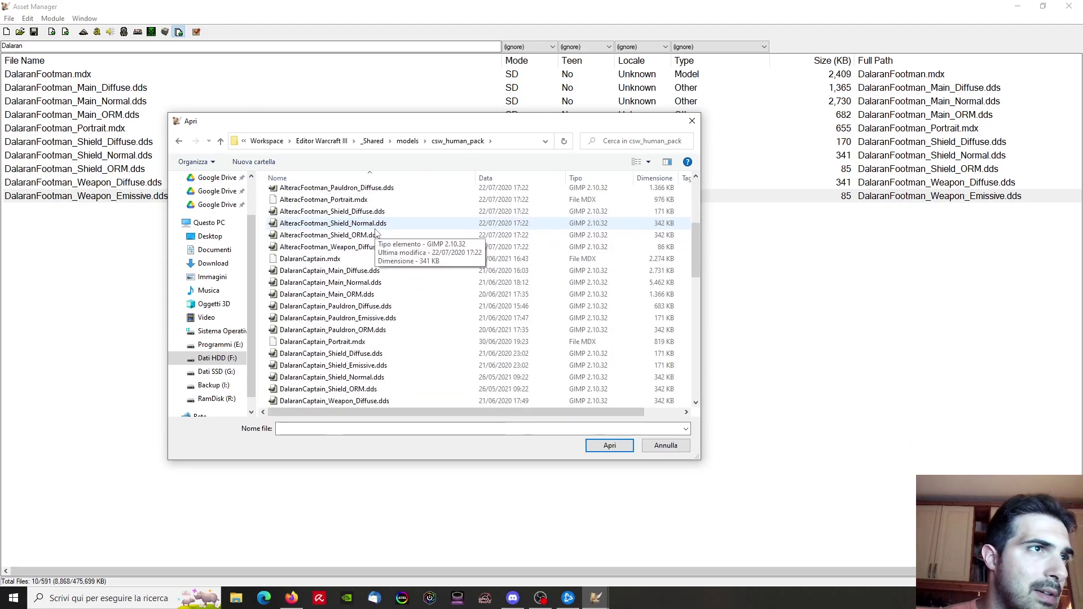
scroll(409, 330, "down", 3)
scroll(412, 330, "down", 3)
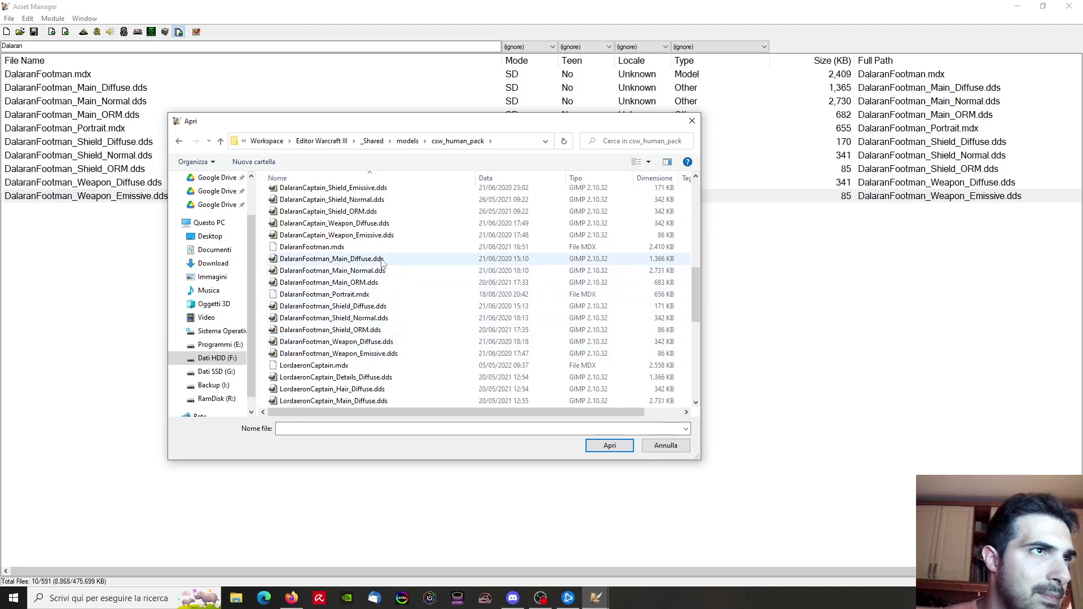
scroll(381, 290, "up", 3)
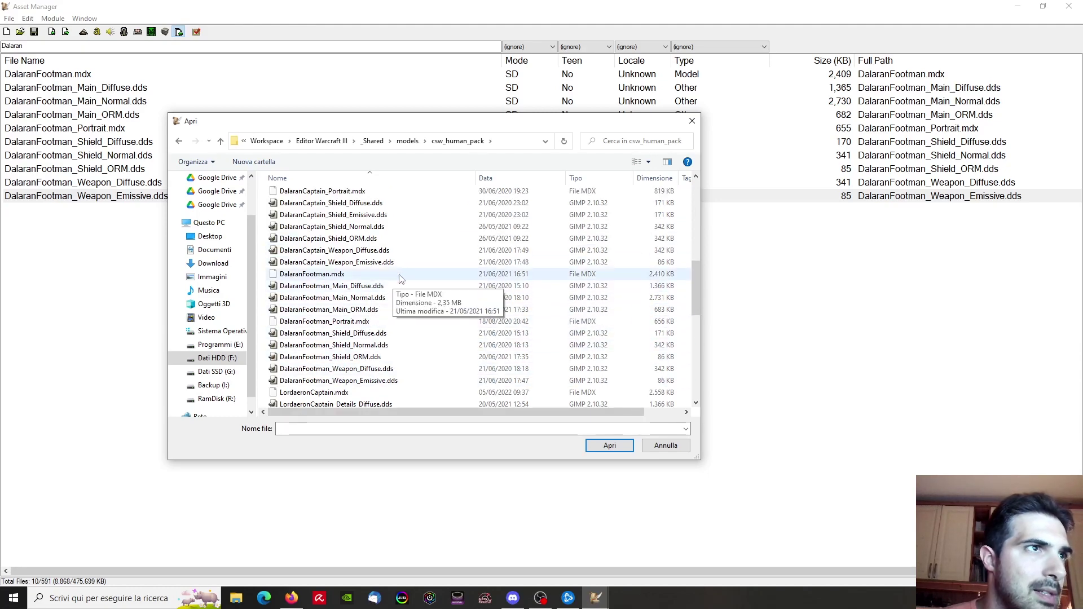
scroll(395, 278, "up", 1)
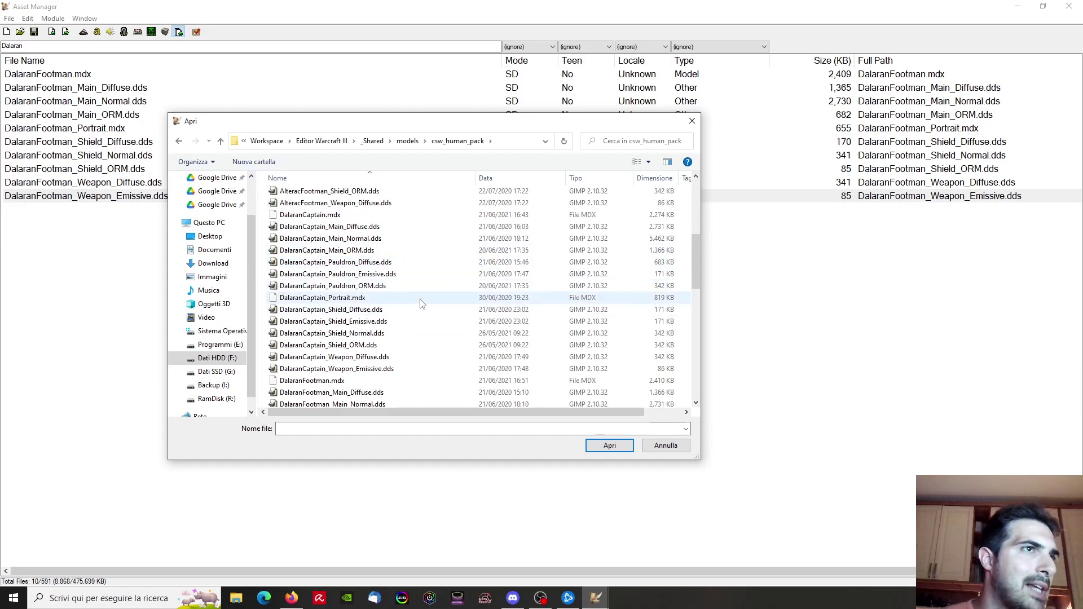
left_click(684, 450)
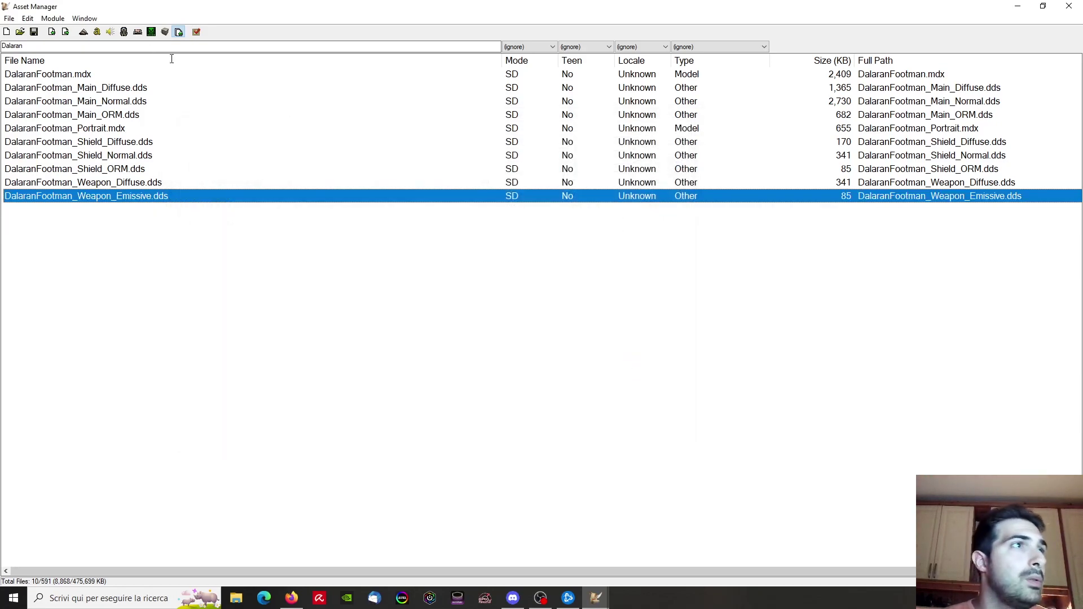
Launch Retera Model Studio and maximize its window
left_click(13, 598)
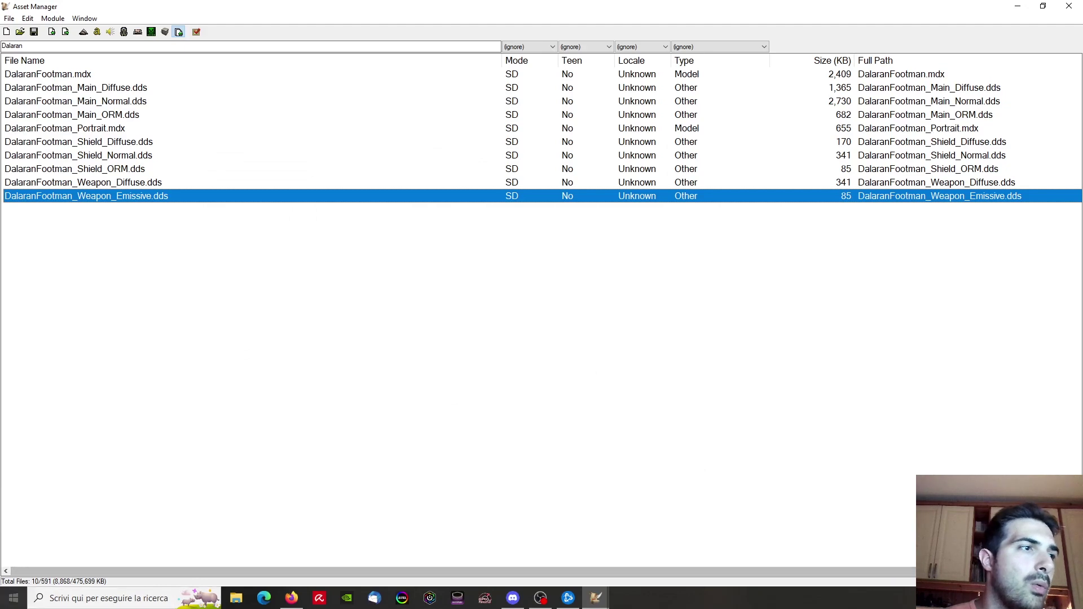
scroll(388, 397, "down", 3)
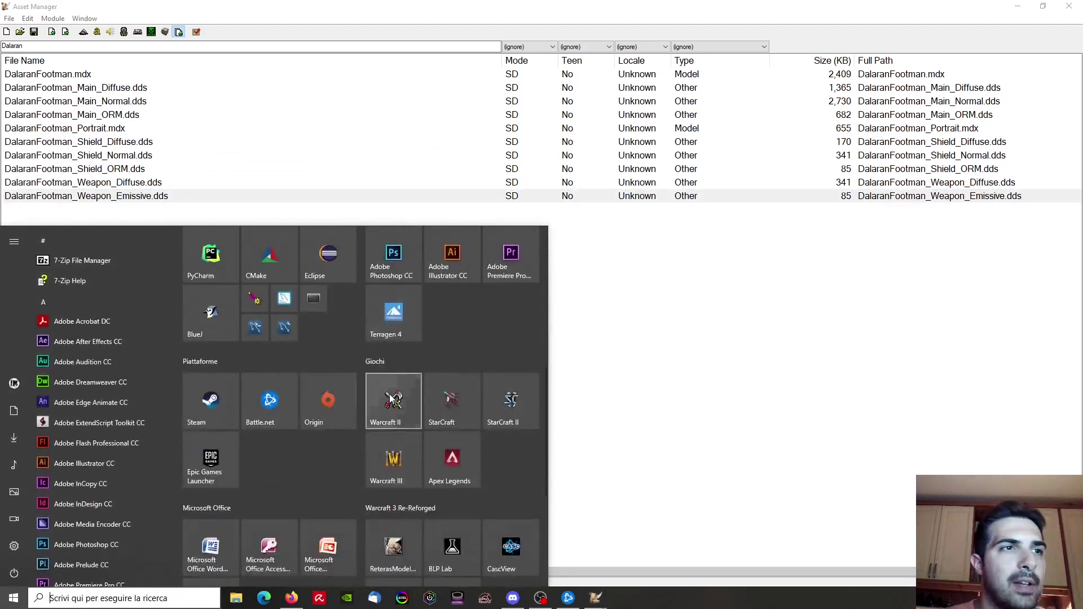
left_click(395, 536)
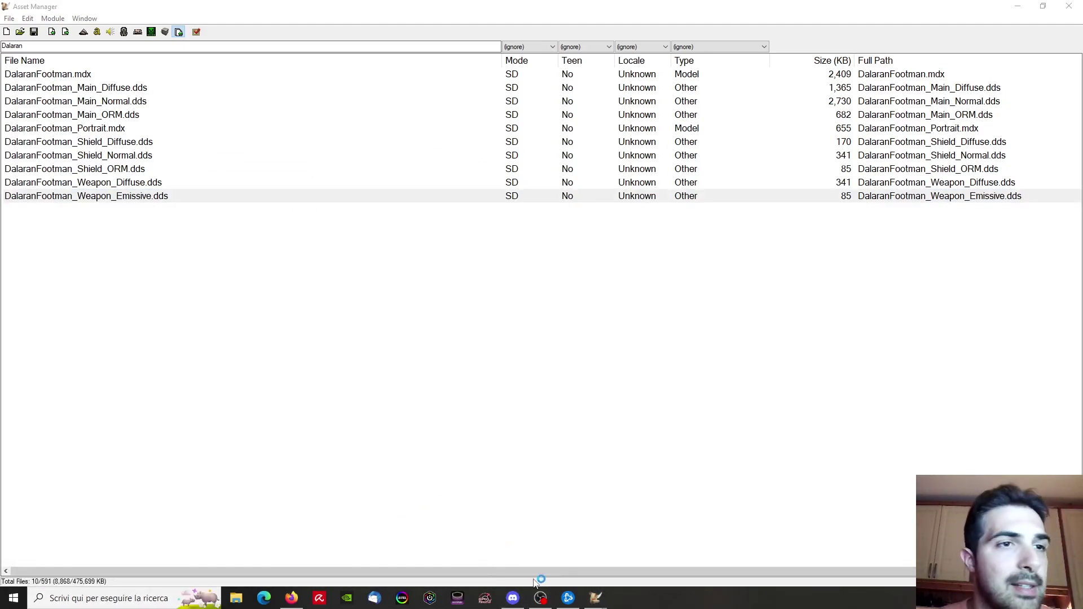
left_click(540, 602)
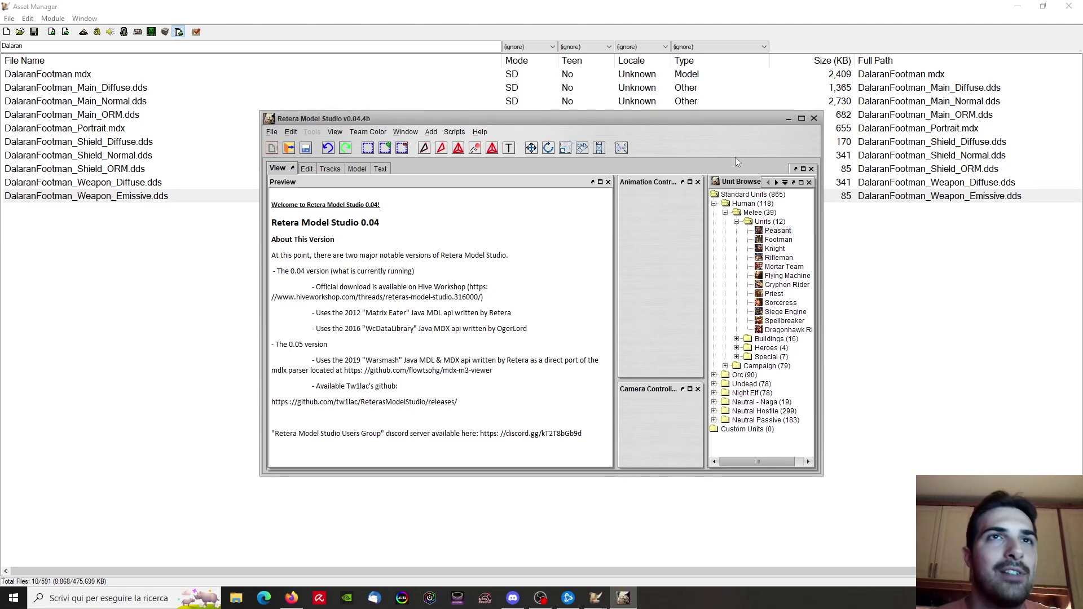
left_click(801, 119)
Start opening a model file and go up to the Workspace folder
left_click(9, 19)
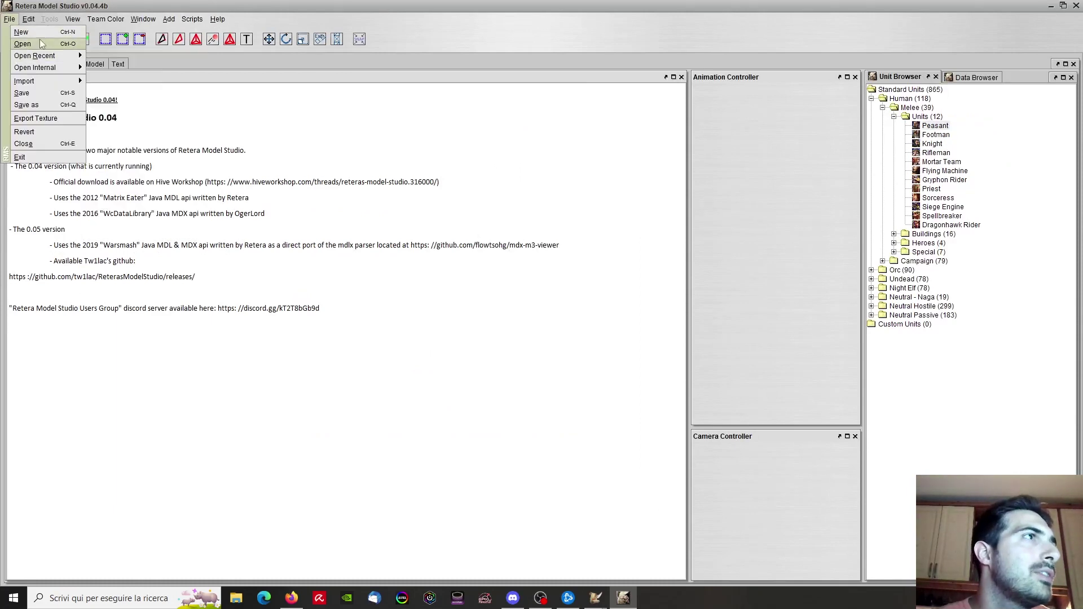
left_click(40, 39)
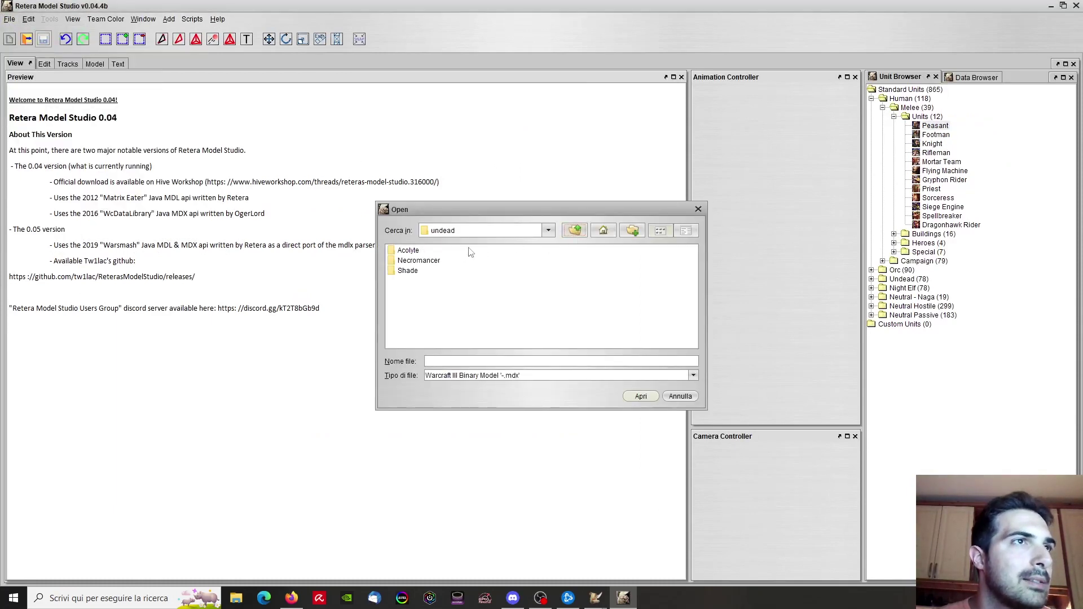
left_click(570, 232)
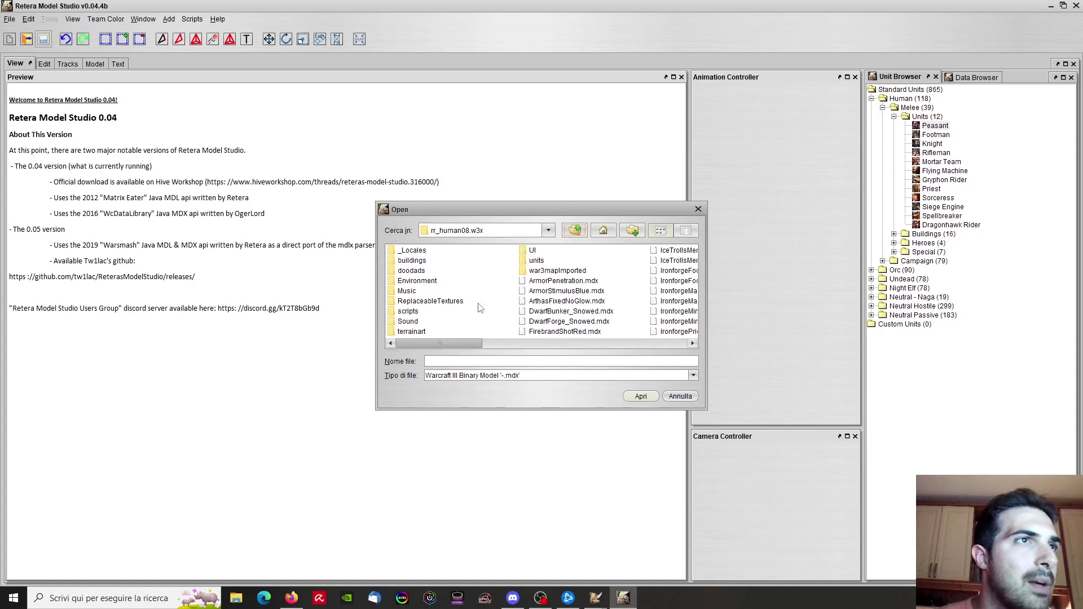
left_click(571, 241)
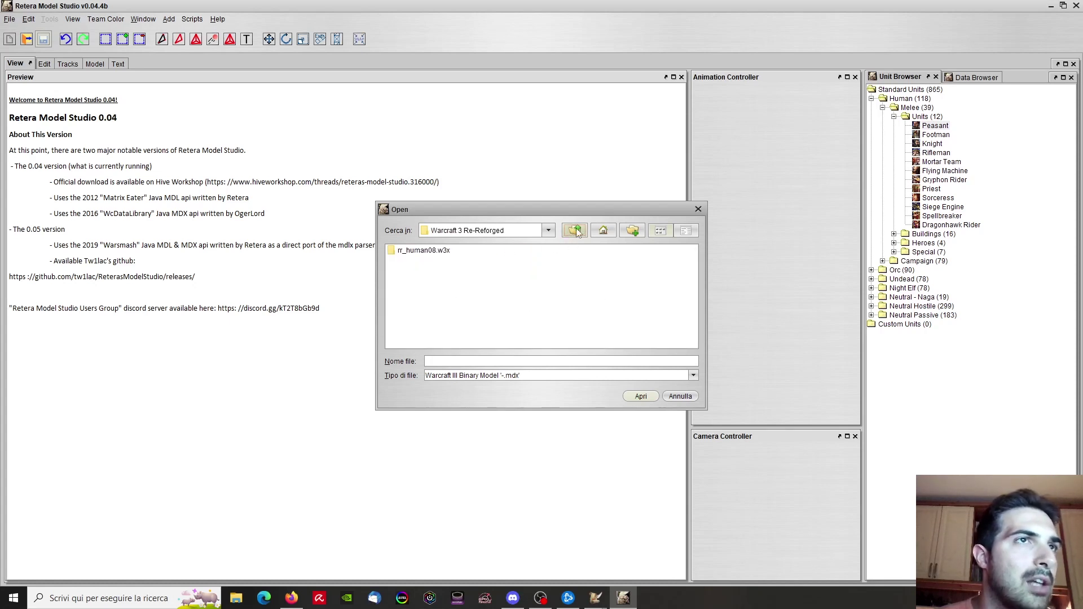
left_click(576, 230)
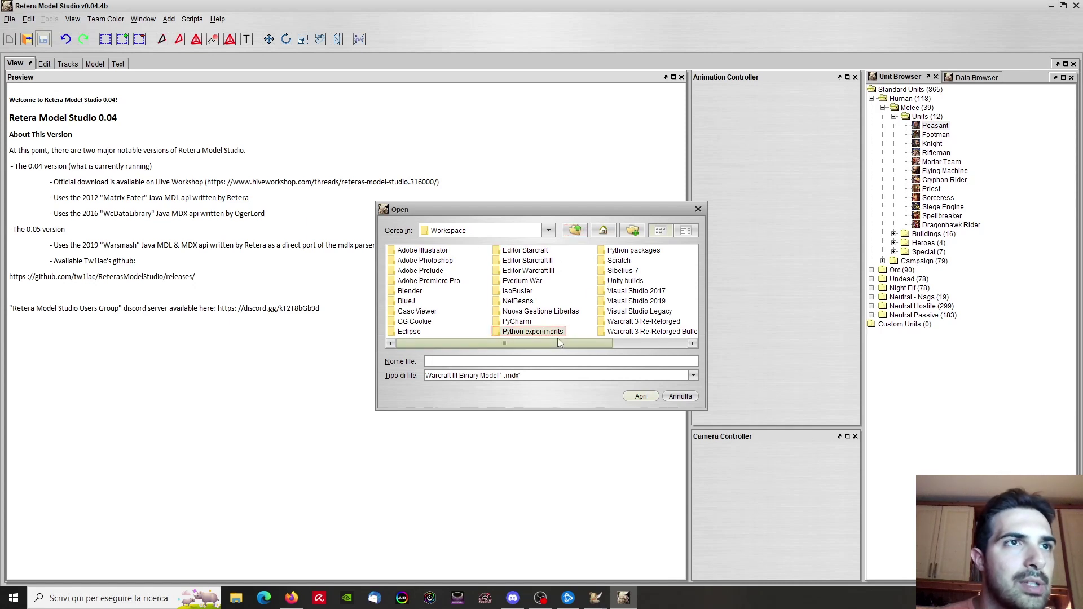
left_click_drag(559, 342, 698, 346)
double_click(542, 322)
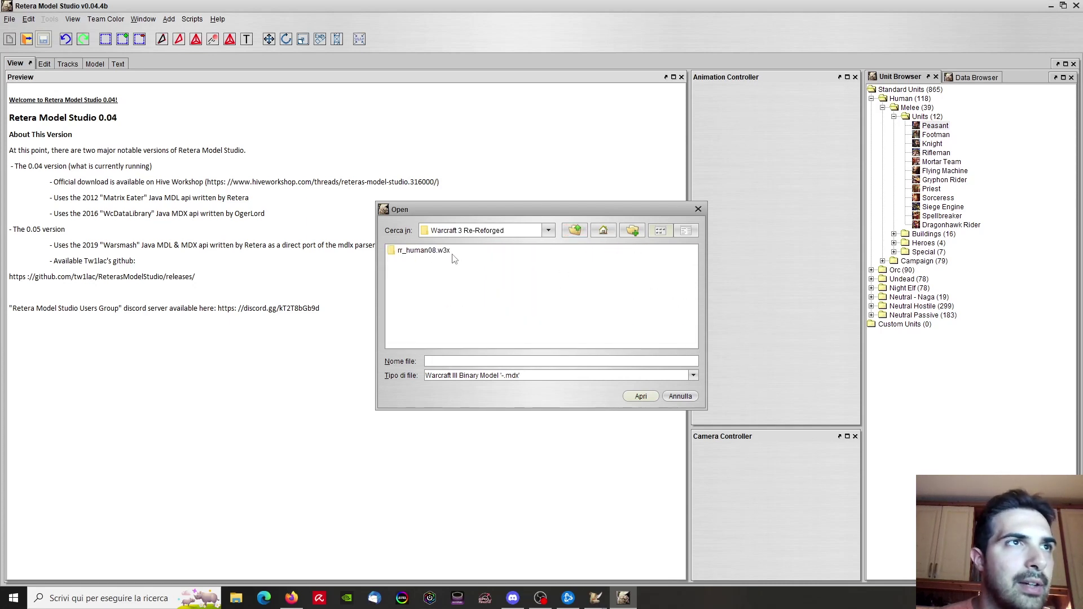
double_click(452, 254)
left_click_drag(475, 344, 421, 347)
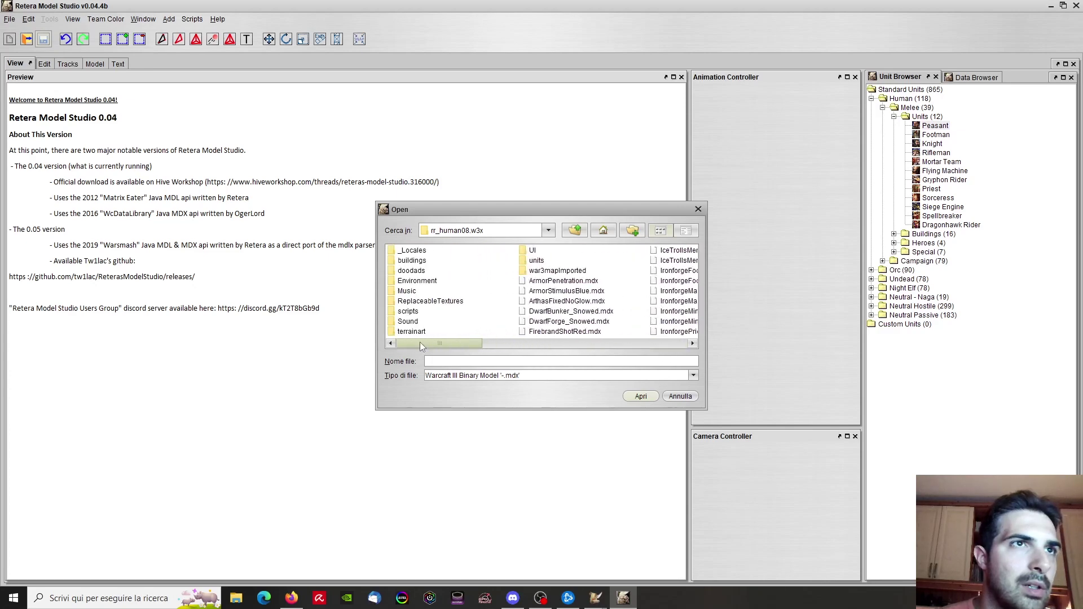
left_click(581, 230)
left_click(571, 229)
left_click(571, 229)
double_click(415, 301)
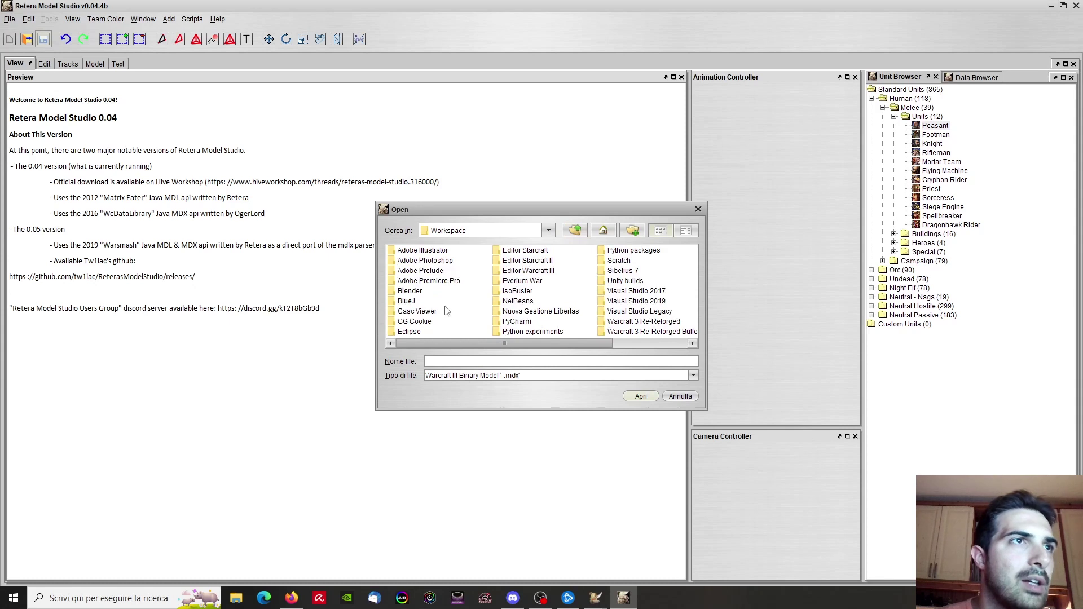
Open the DalaranFootman.mdx model from the Editor Warcraft III/_Shared/models/csw_human_pack folder
double_click(531, 272)
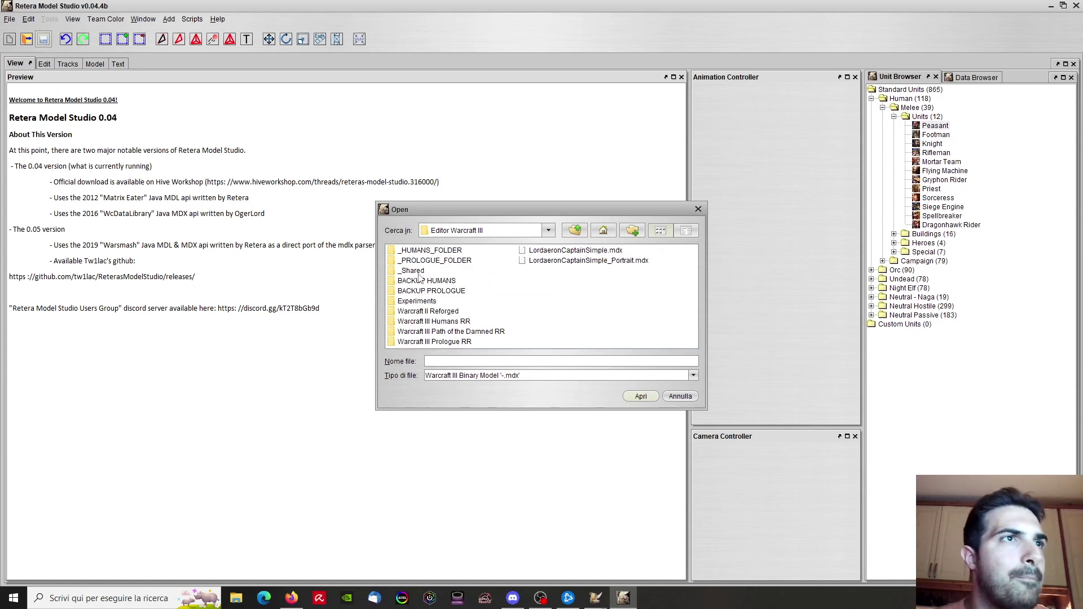
double_click(412, 271)
double_click(410, 291)
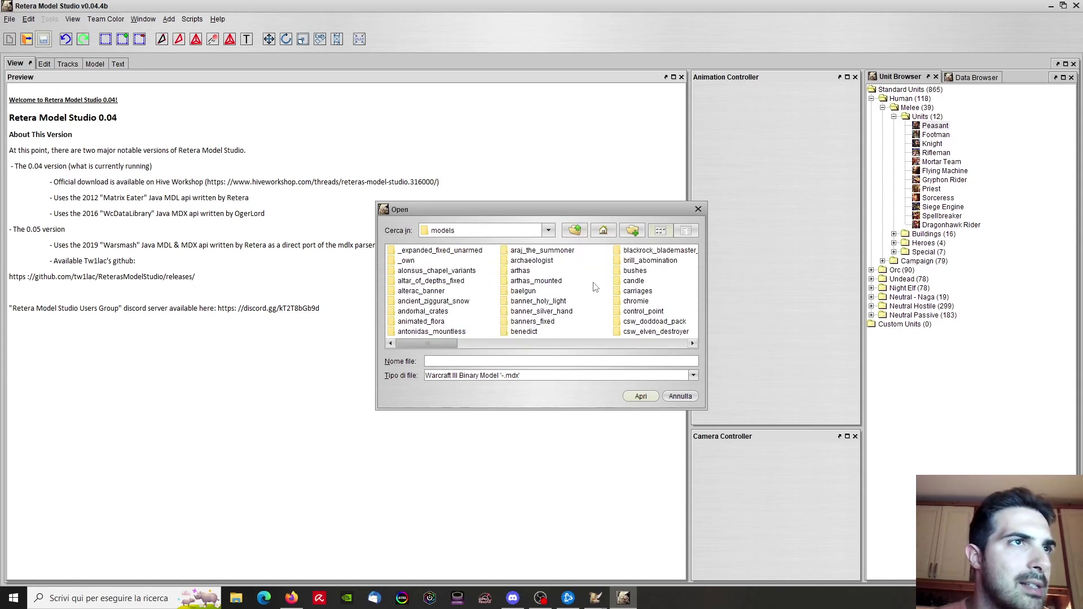
left_click_drag(426, 339, 457, 341)
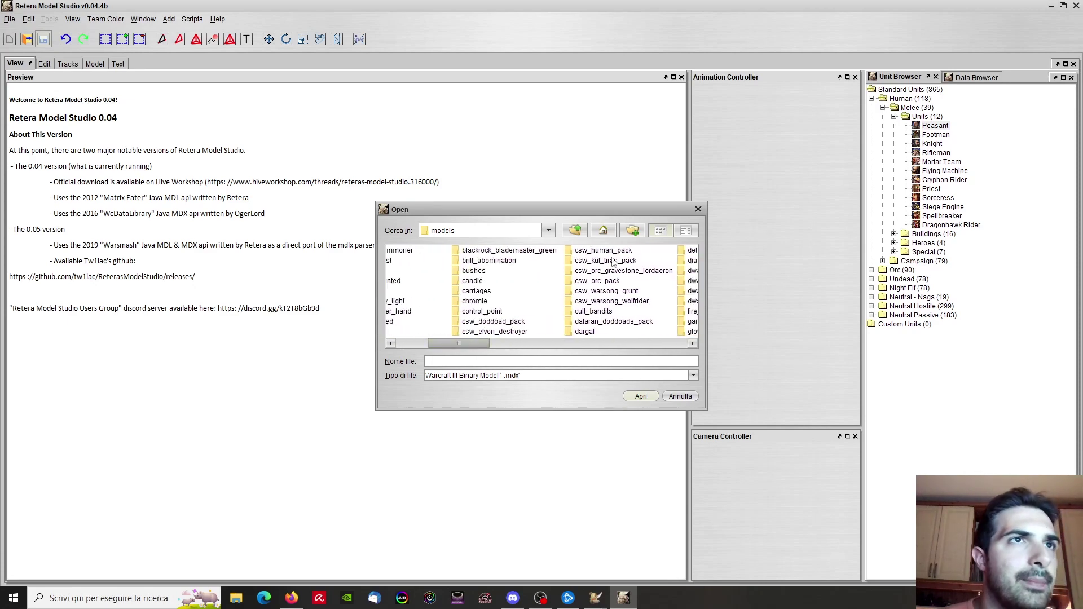
double_click(581, 254)
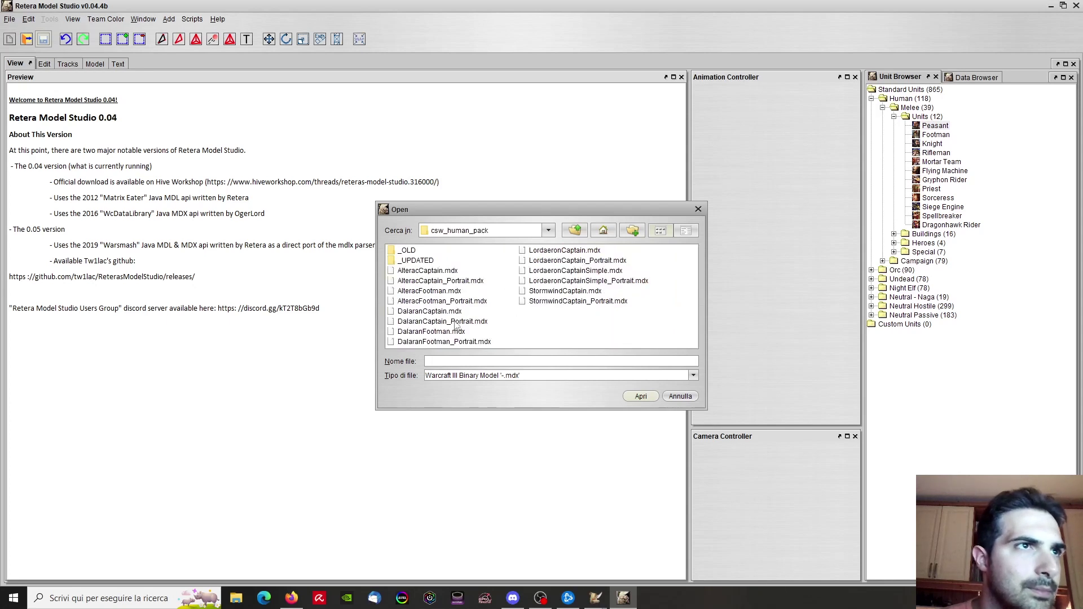
left_click(634, 396)
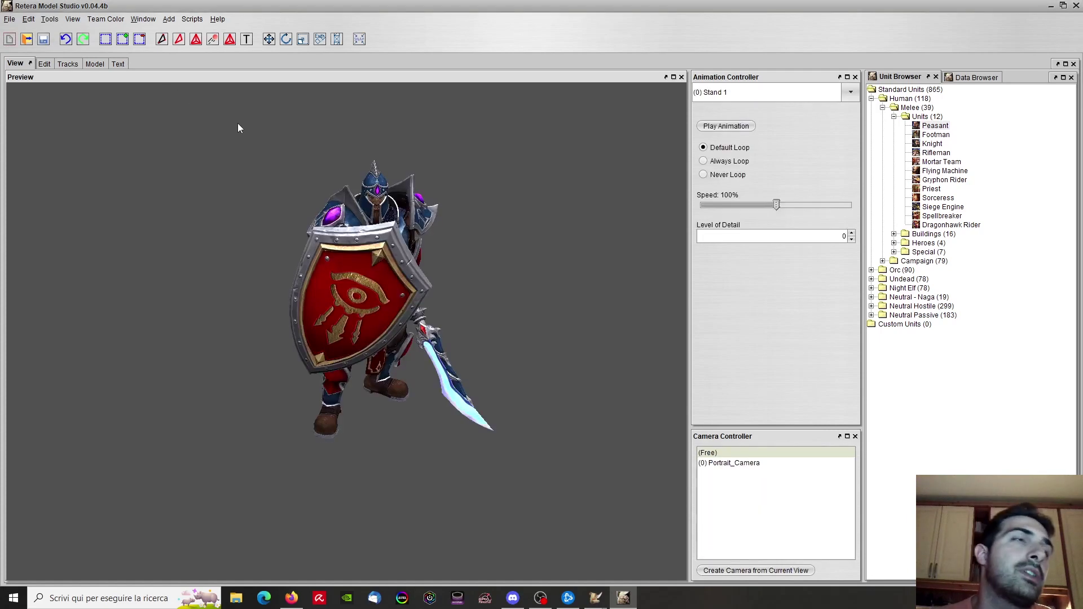
Show the footman model's texture list beside the model and preview DalaranCaptain_Weapon_Diffuse.dds
left_click(49, 19)
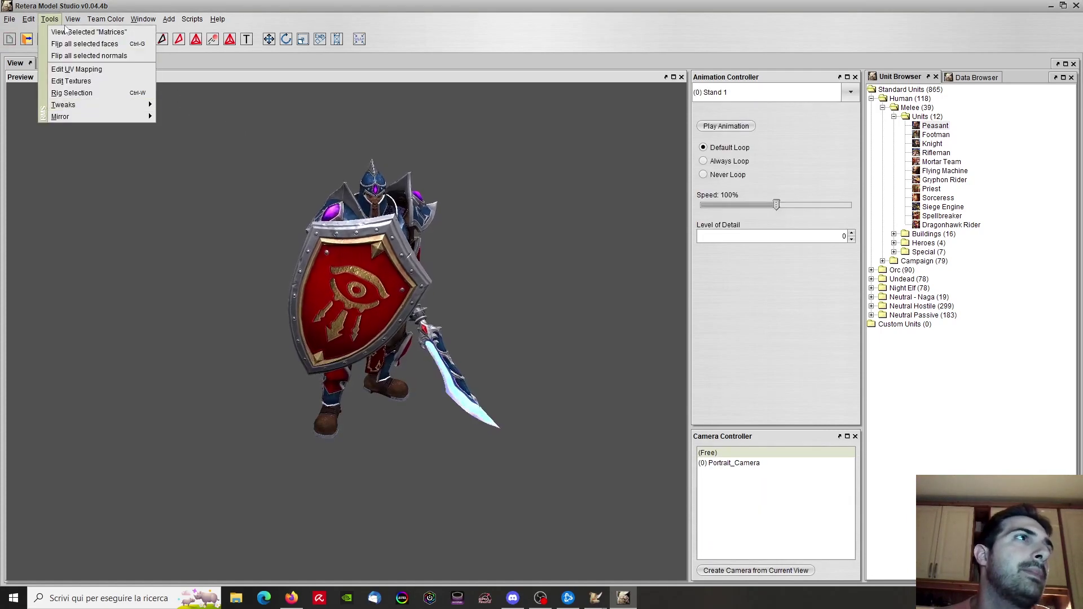
left_click(72, 81)
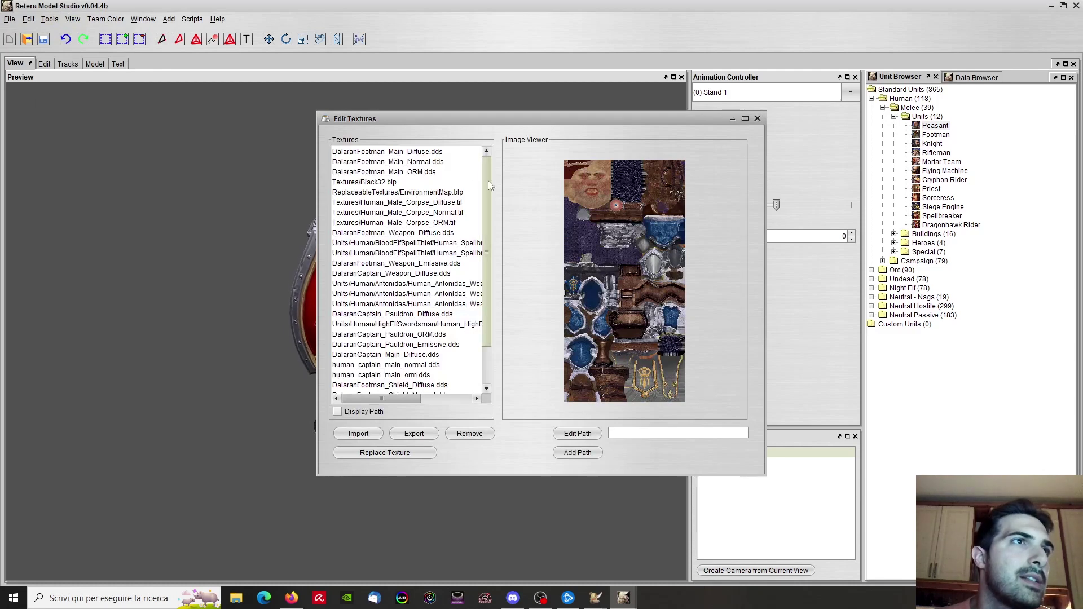
scroll(487, 189, "down", 2)
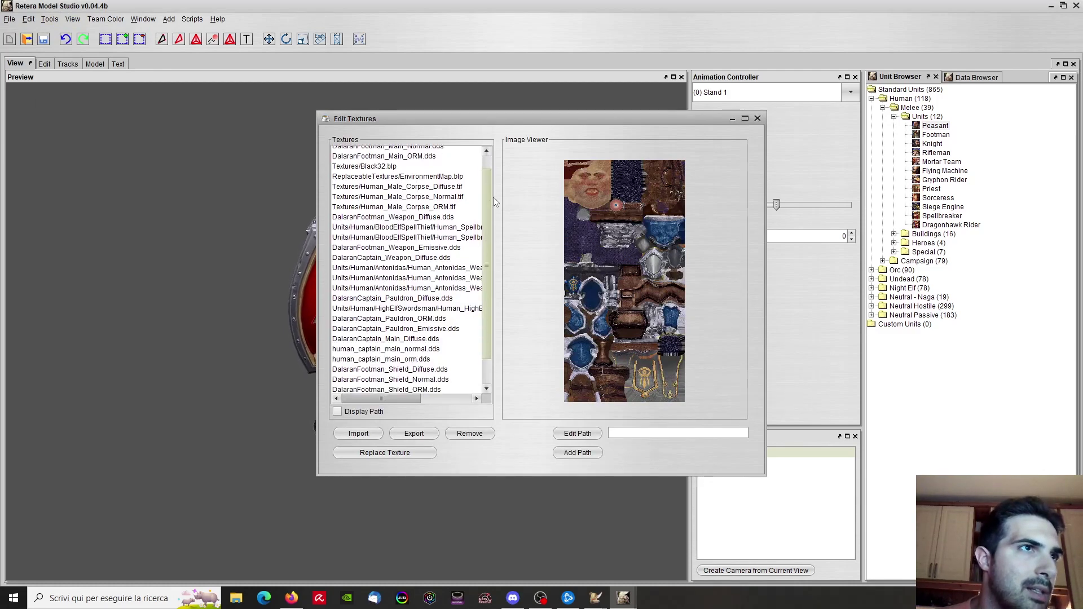
left_click(442, 250)
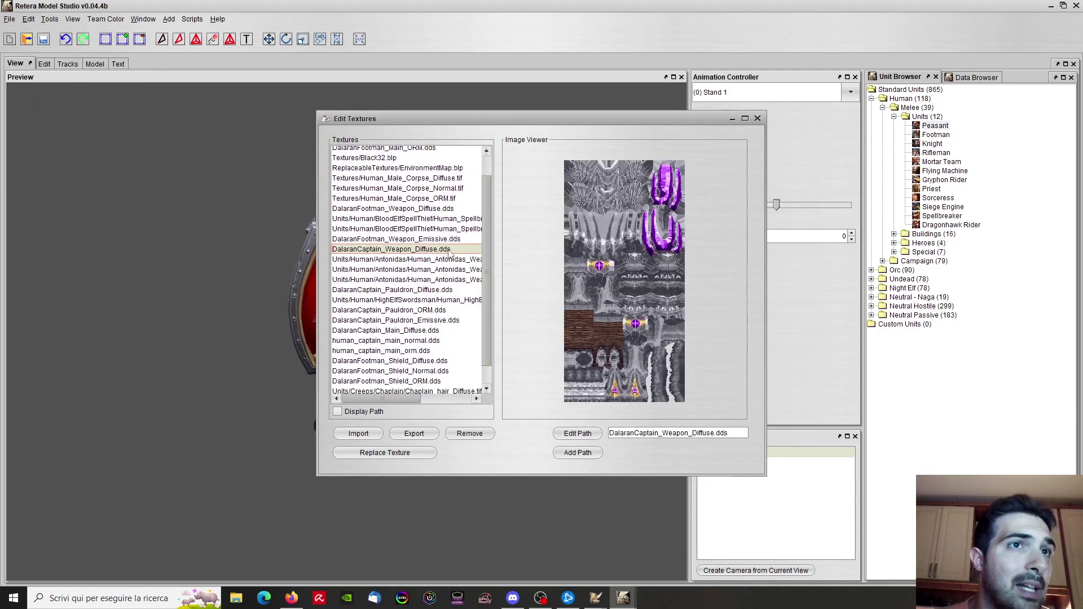
left_click_drag(489, 120, 650, 133)
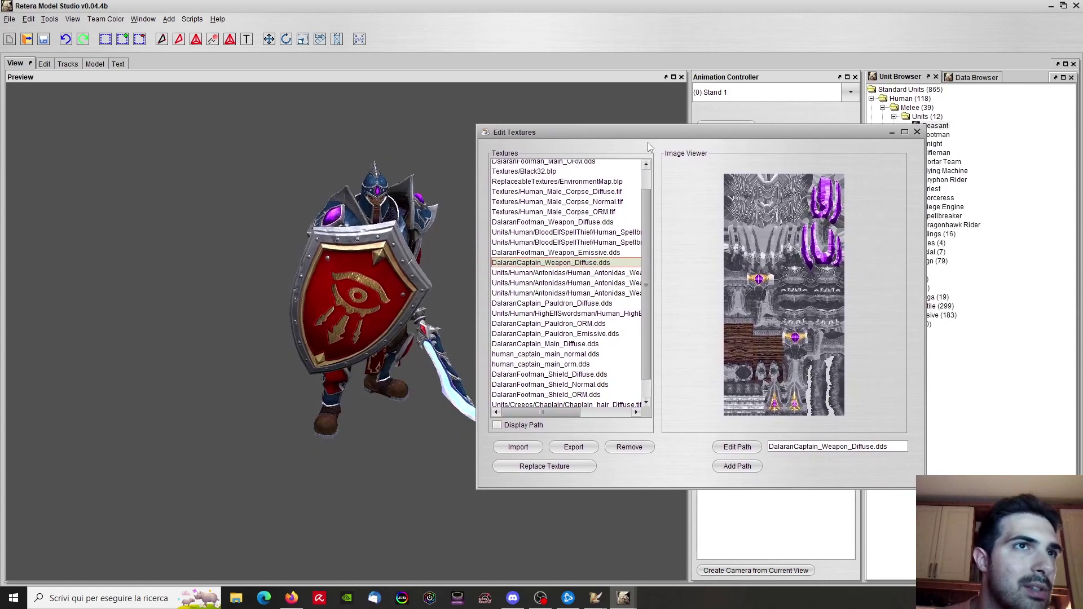
Look through the rest of the texture list for DalaranCaptain textures, previewing the Pauldron_Emissive, Main_Diffuse and Weapon_Diffuse files
scroll(647, 233, "down", 2)
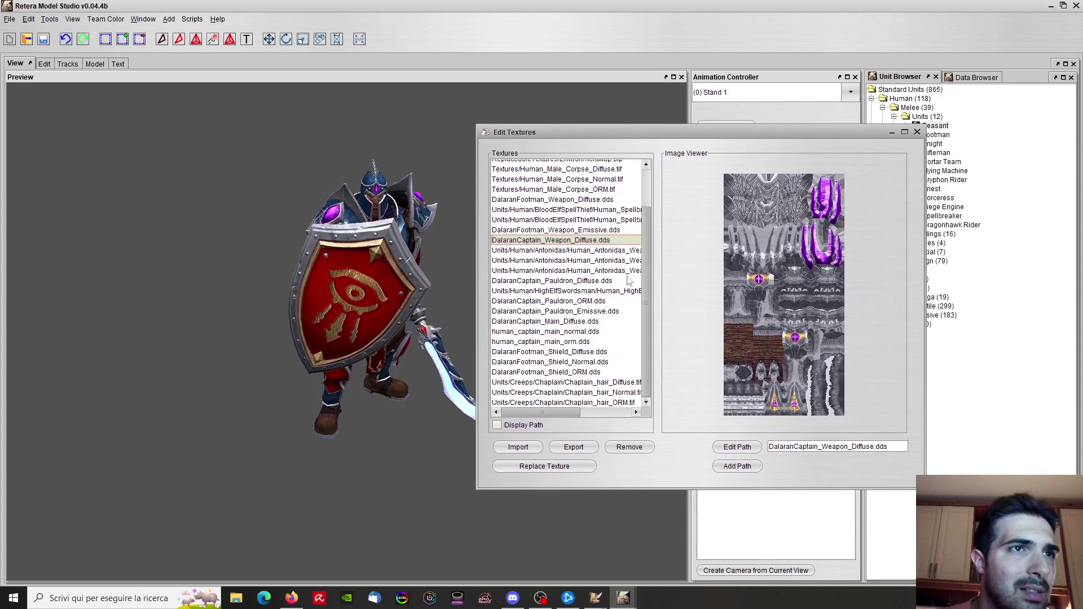
left_click(566, 311)
left_click(566, 321)
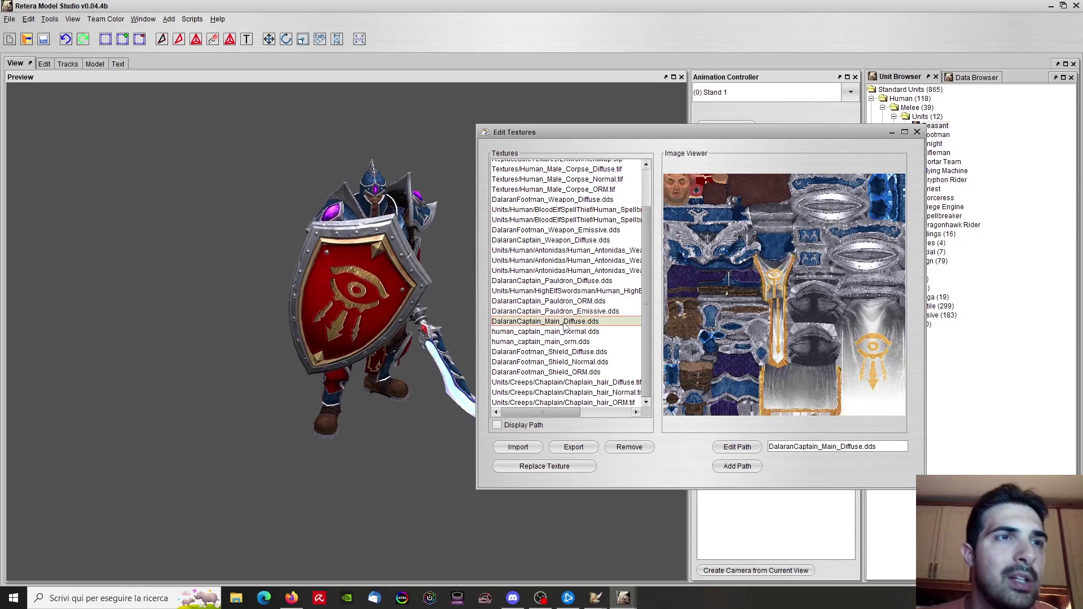
left_click(603, 241)
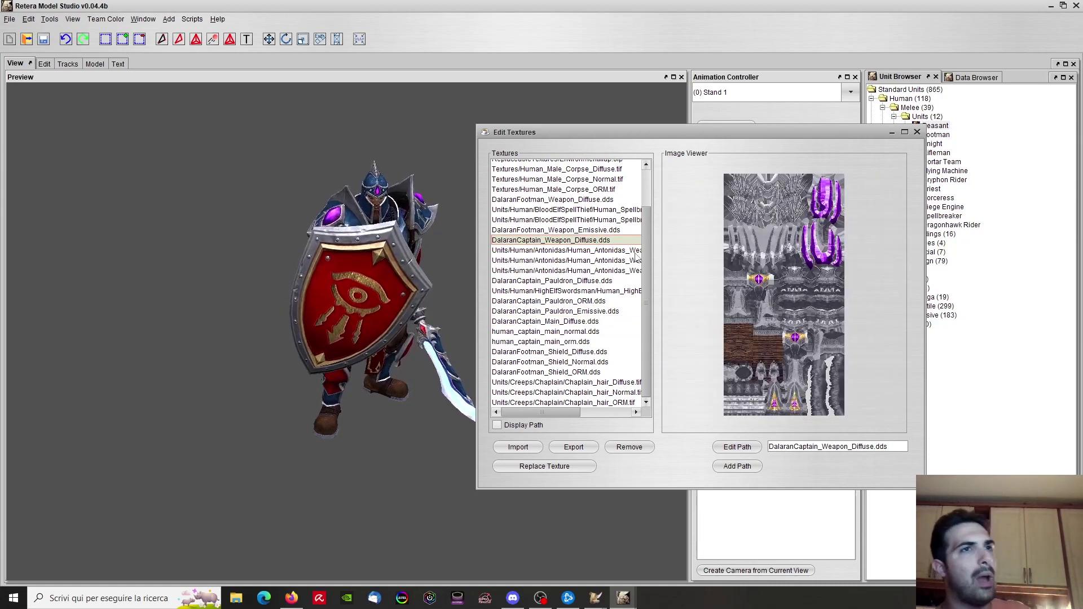
scroll(647, 255, "up", 2)
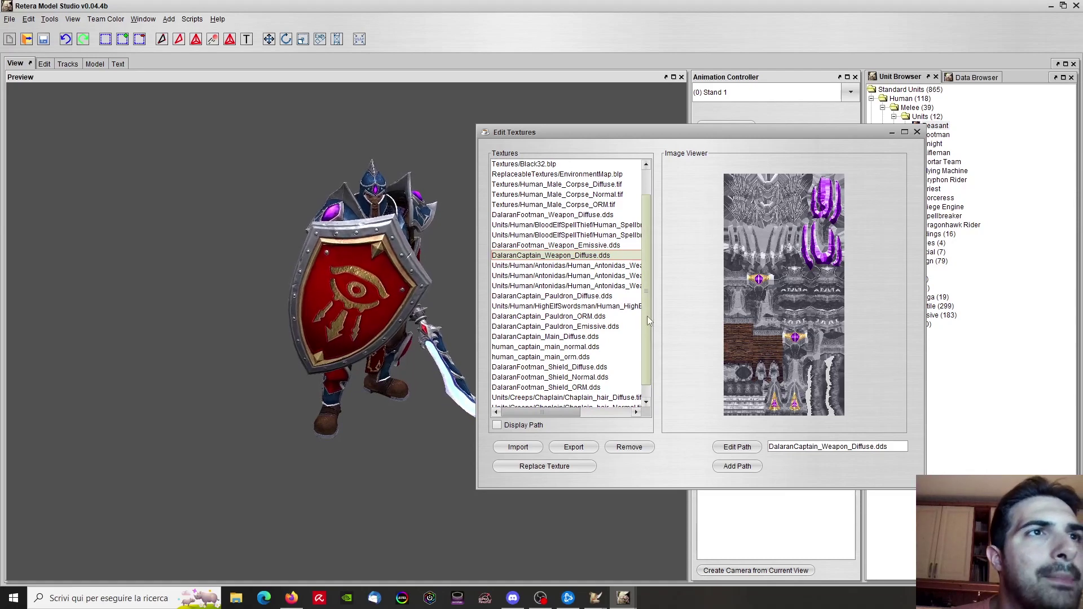
scroll(648, 317, "up", 1)
scroll(644, 312, "down", 2)
left_click(631, 329)
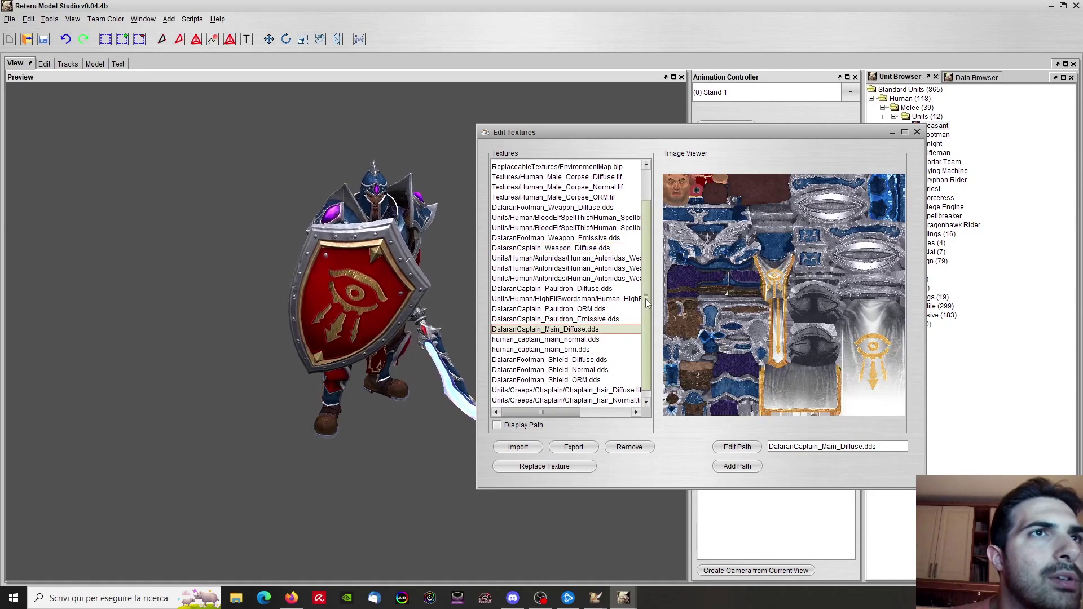
Recheck the footman model's texture list for DalaranCaptain files, and switch to the Asset Manager
left_click_drag(647, 304, 651, 270)
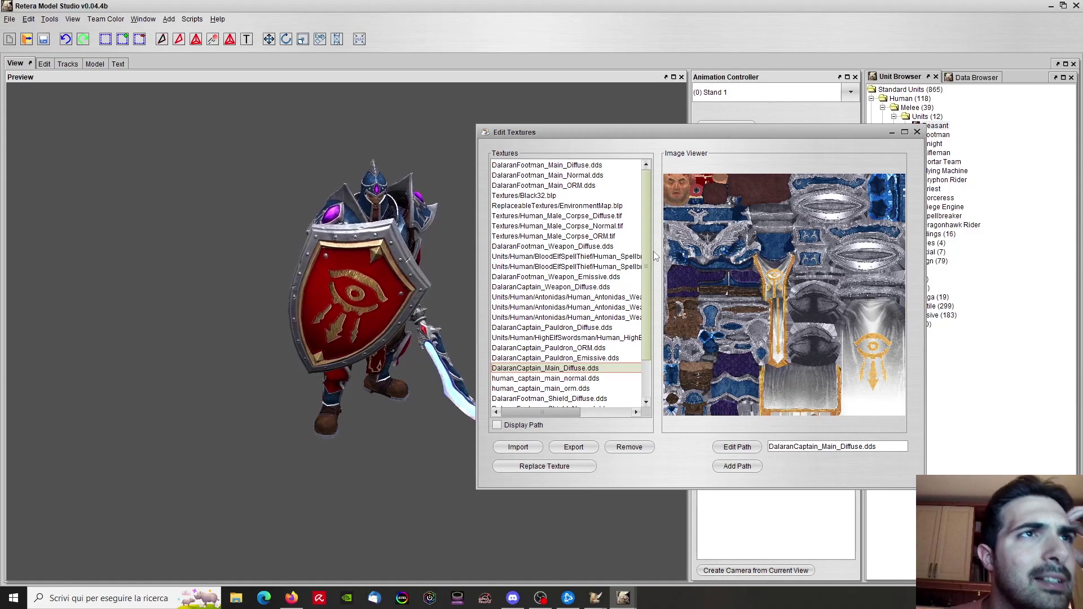
left_click_drag(656, 256, 645, 323)
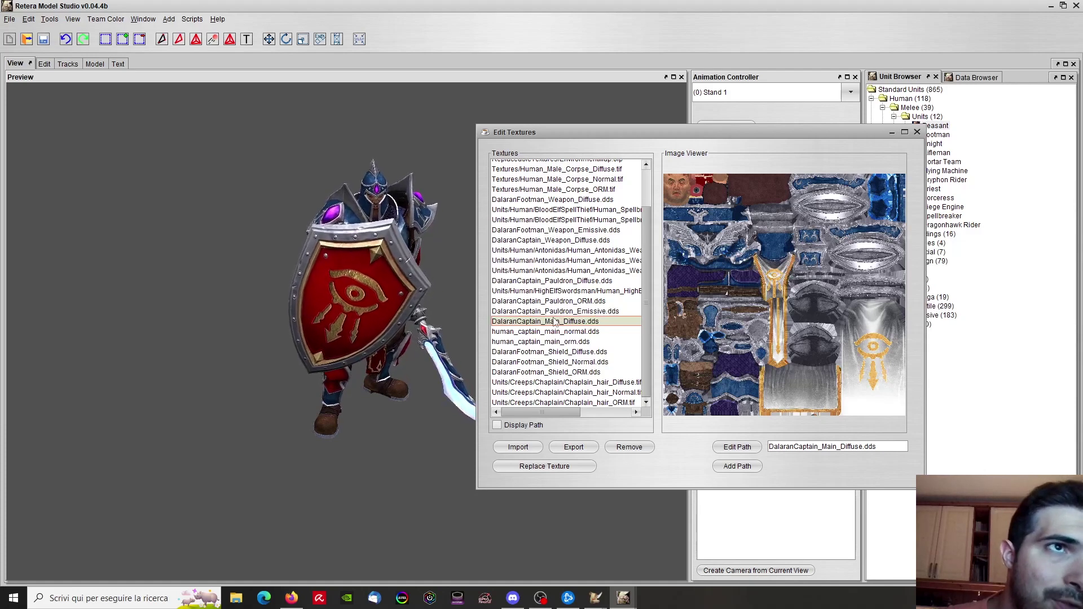
mouse_move(596, 598)
left_click(694, 543)
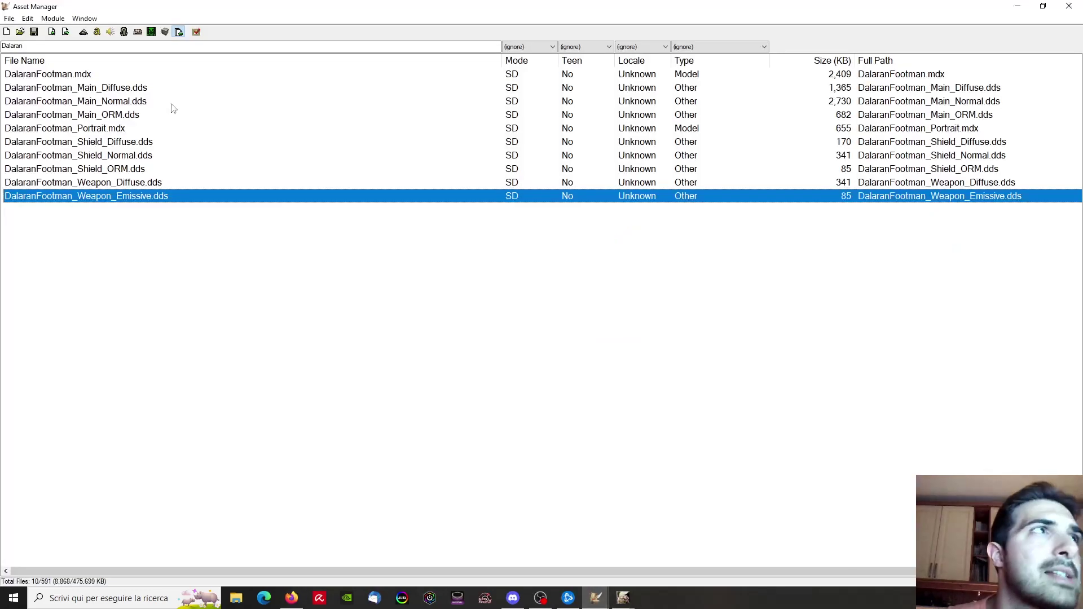
Start a file import and go to the _Shared/models/csw_human_pack folder
left_click(50, 31)
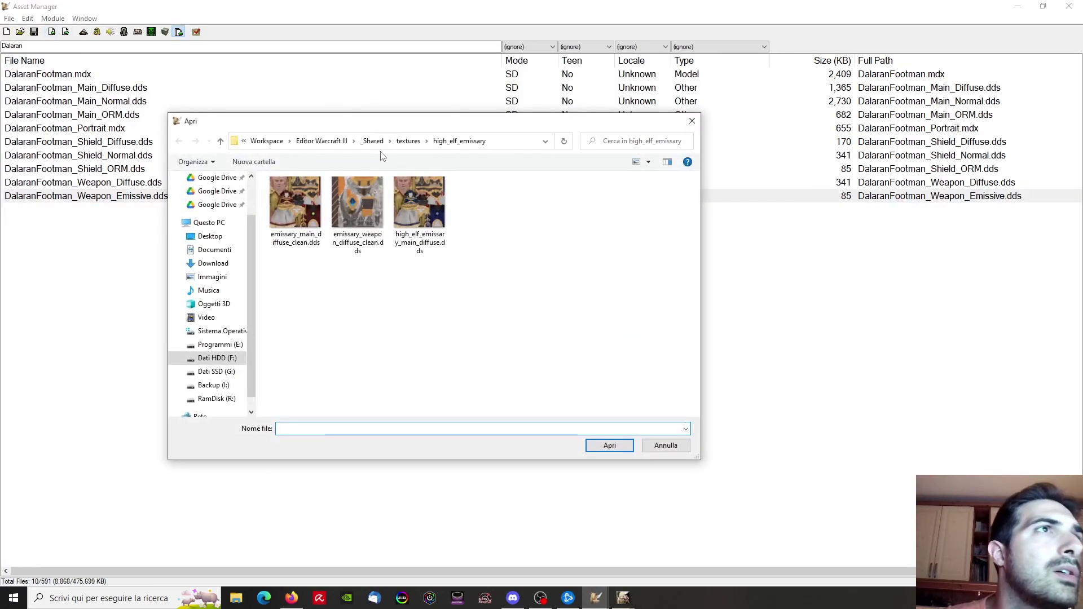
left_click(373, 141)
double_click(350, 224)
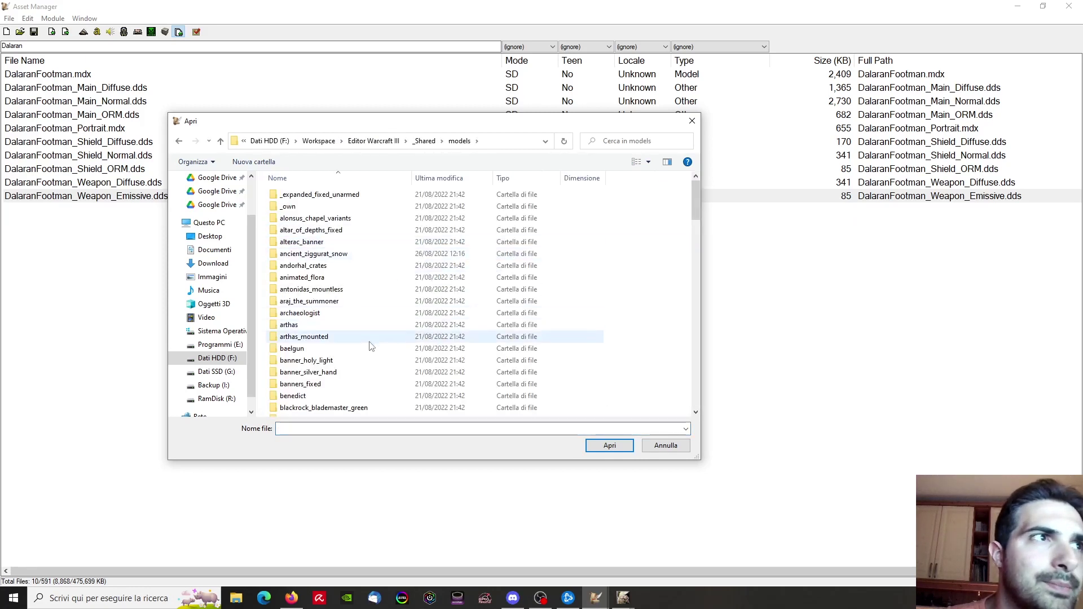
scroll(356, 305, "down", 8)
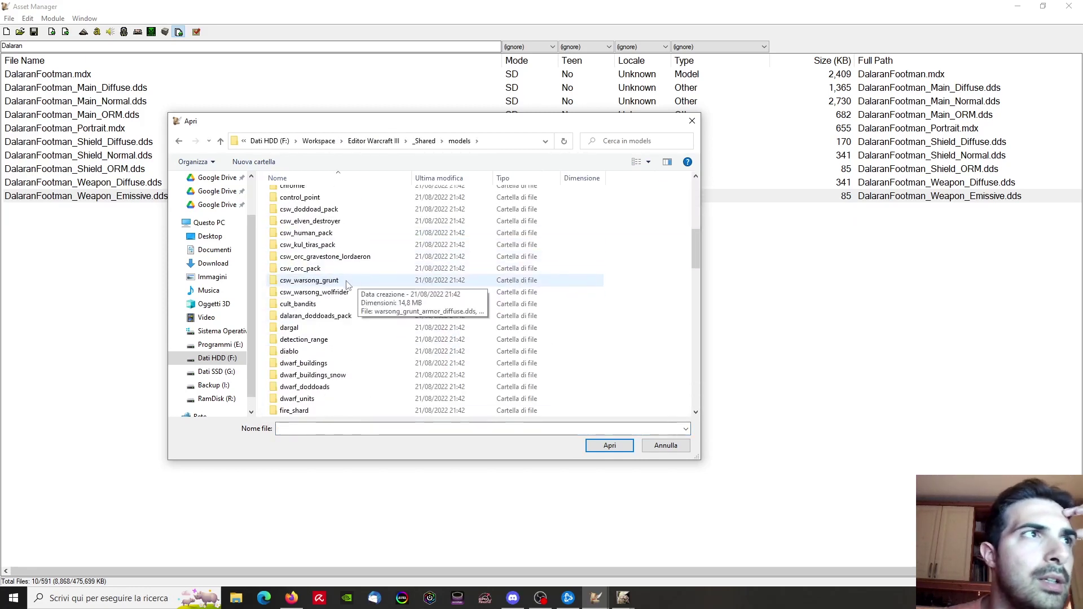
double_click(316, 233)
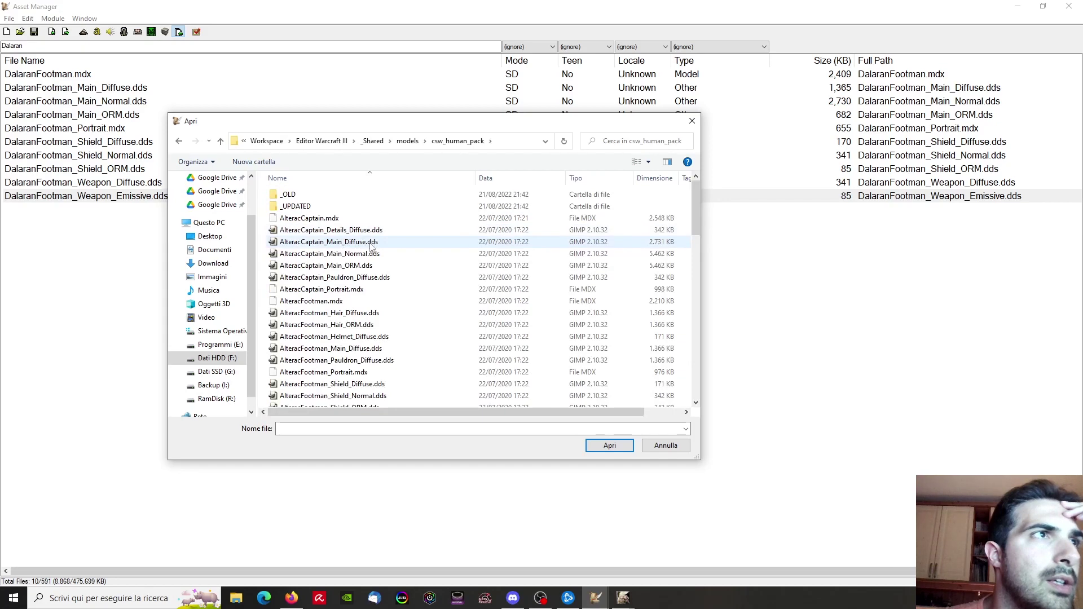
Import DalaranCaptain_Main_Diffuse.dds from the csw_human_pack folder
scroll(361, 254, "down", 4)
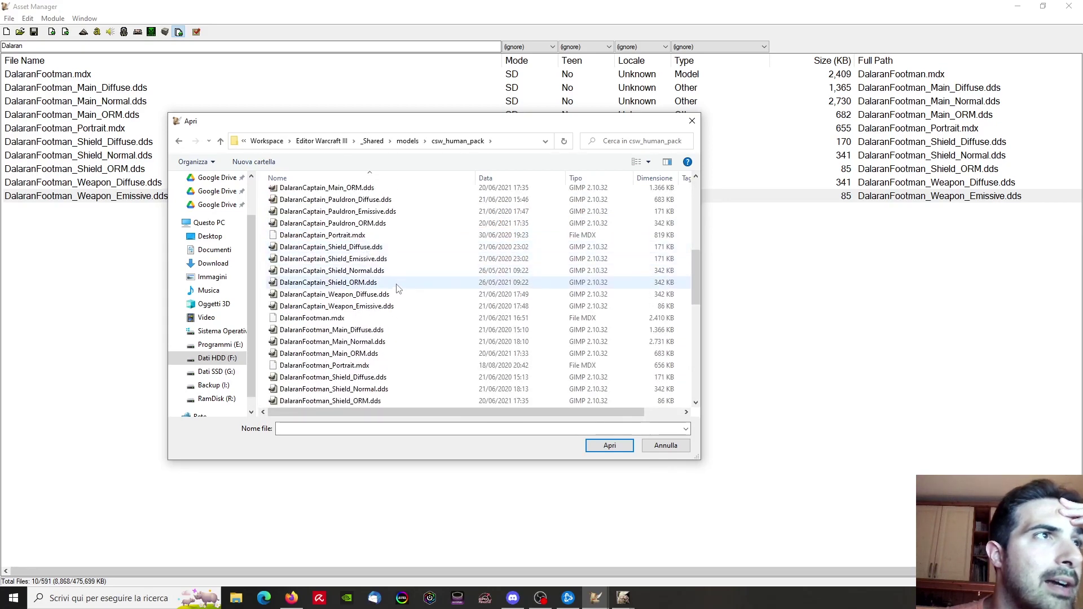
scroll(381, 243, "up", 1)
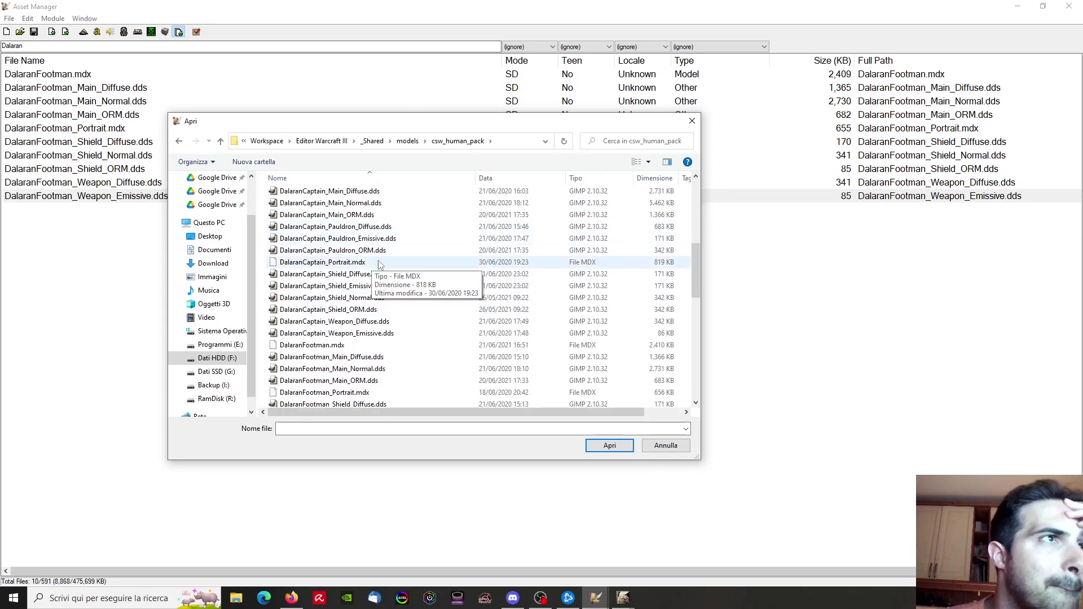
scroll(393, 264, "up", 2)
left_click(389, 263)
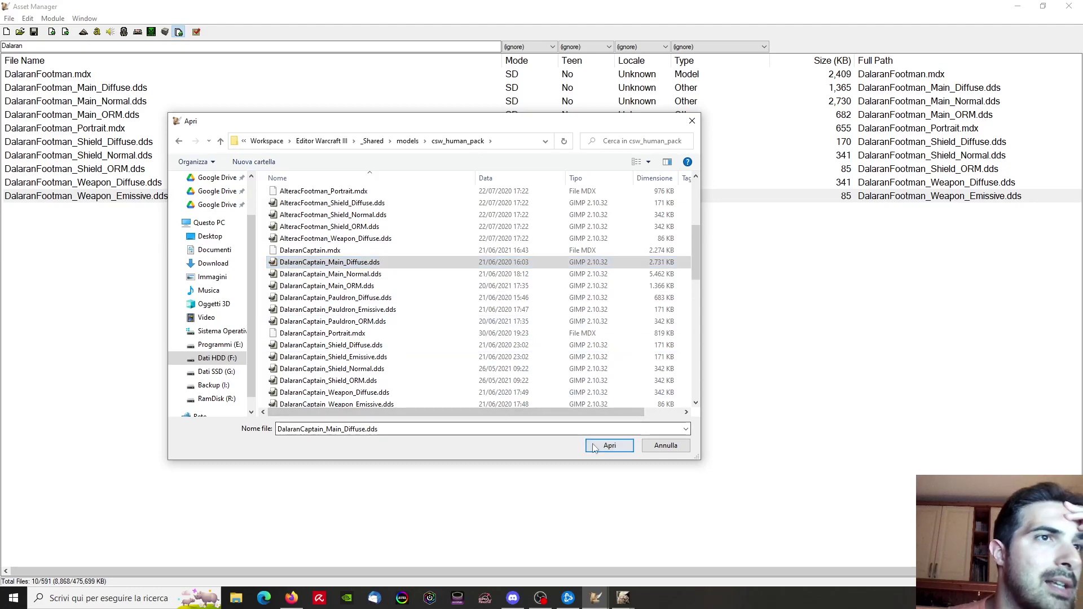
left_click(608, 446)
Import DalaranCaptain_Pauldron_Diffuse.dds from the same folder
left_click(64, 33)
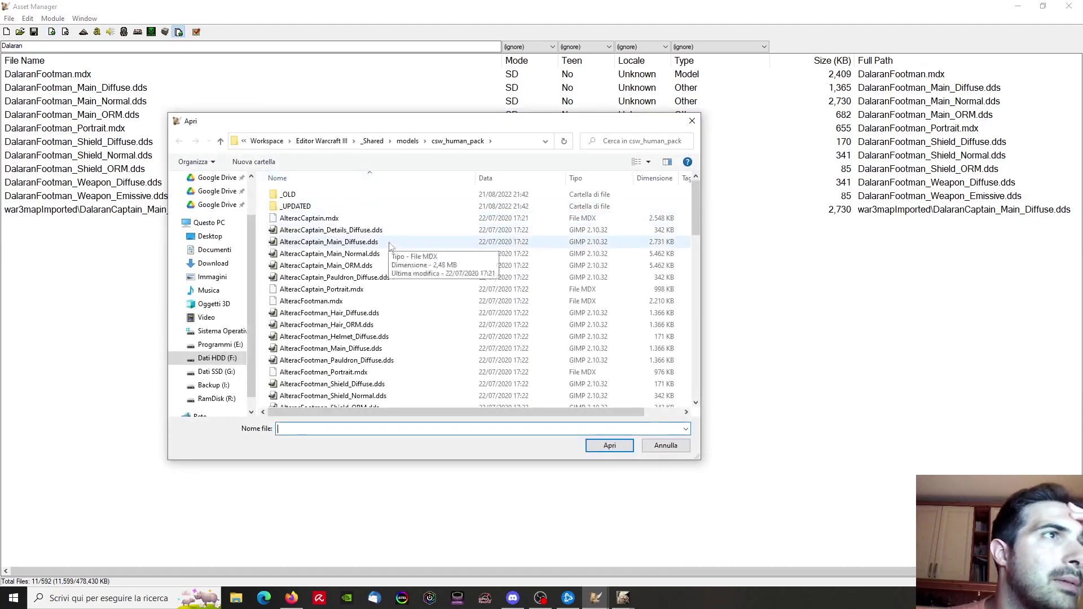
scroll(375, 262, "down", 1)
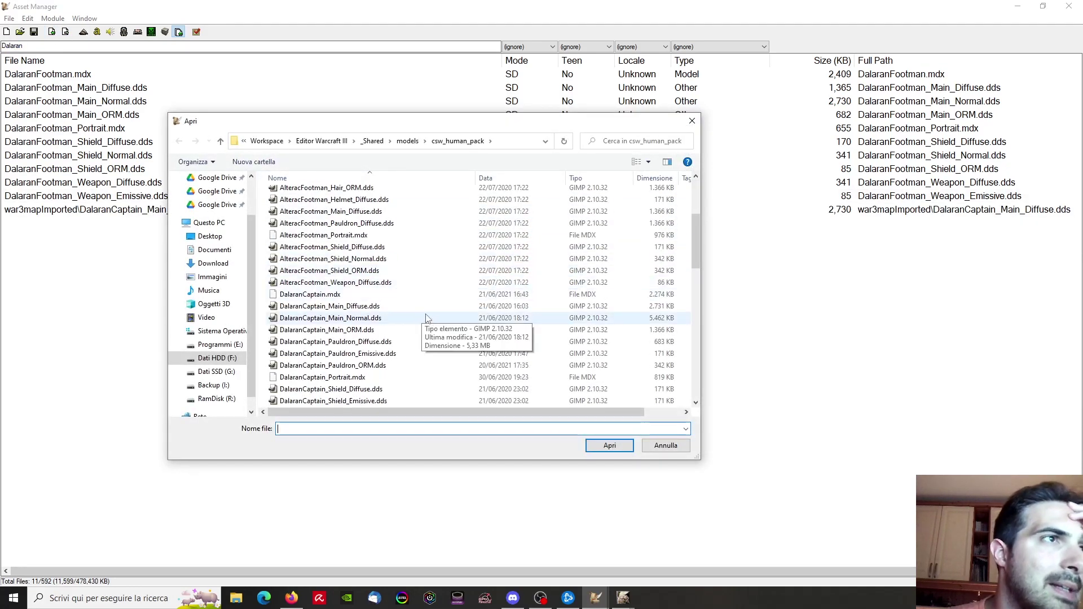
scroll(425, 325, "down", 1)
left_click(406, 306)
left_click(608, 446)
Import DalaranCaptain_Pauldron_Emissive.dds and DalaranCaptain_Pauldron_ORM.dds from the csw_human_pack folder
scroll(423, 295, "down", 6)
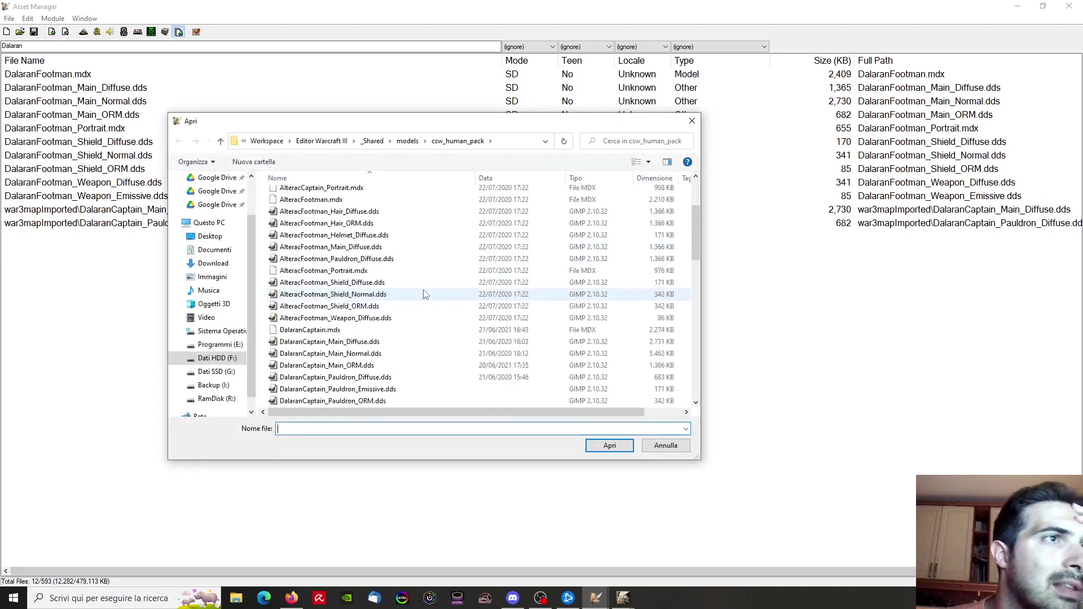
left_click(405, 284)
key("Return")
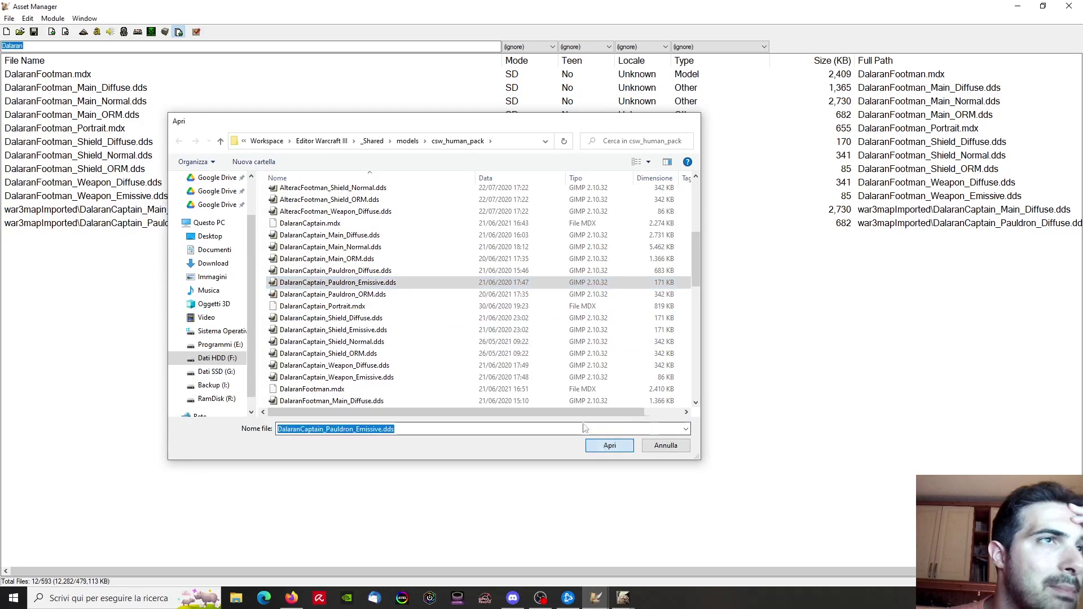
scroll(366, 269, "down", 3)
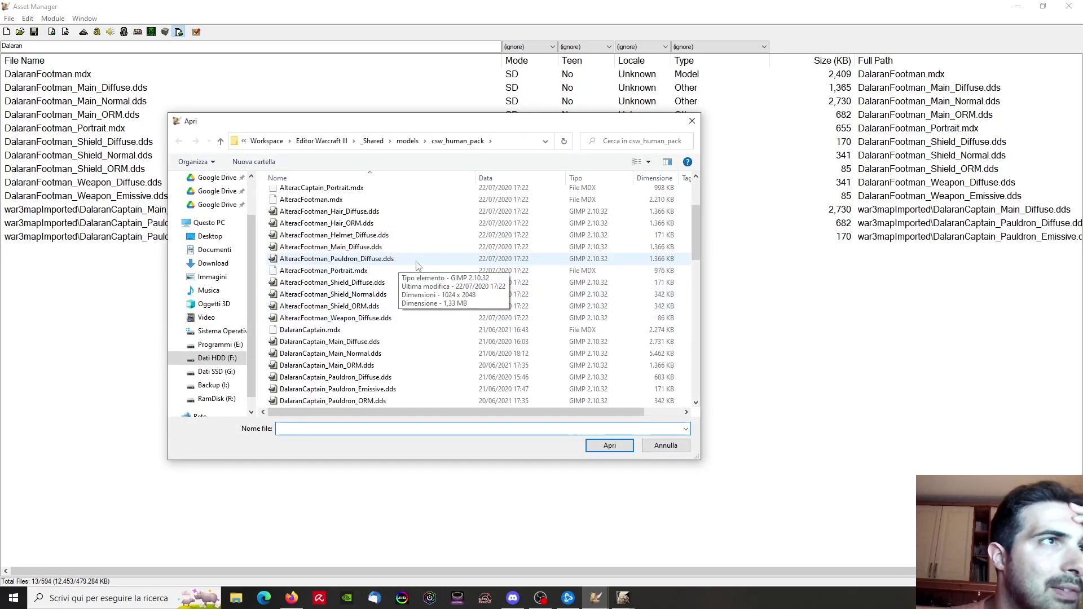
scroll(403, 276, "down", 3)
left_click(397, 295)
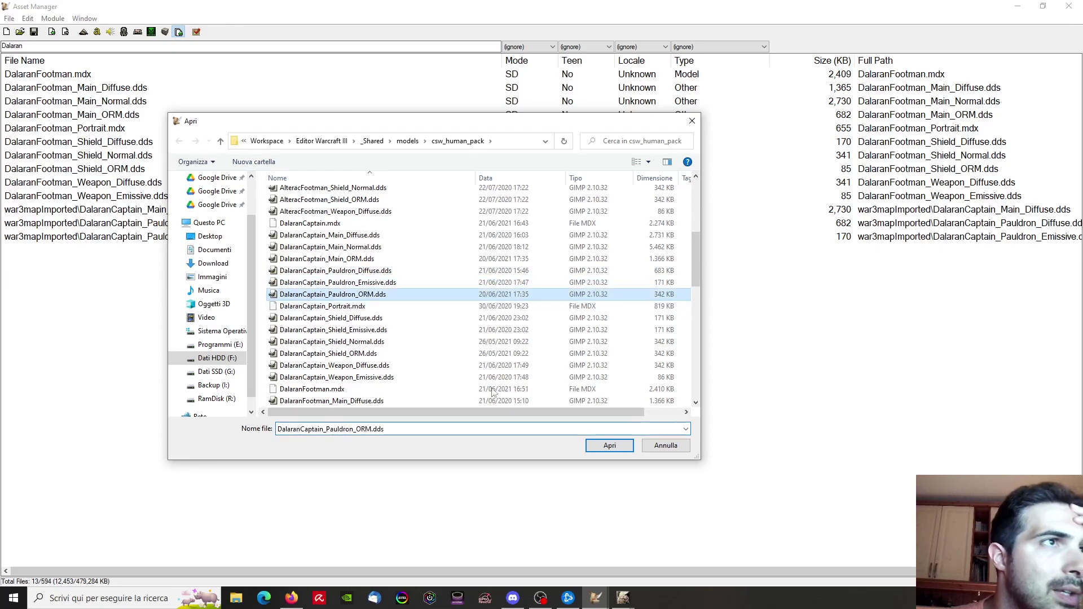
left_click(610, 446)
Return to Retera Model Studio's texture list and check the DalaranCaptain Pauldron_Emissive, Pauldron_Diffuse, Main_Diffuse and Weapon_Diffuse entries
mouse_move(636, 605)
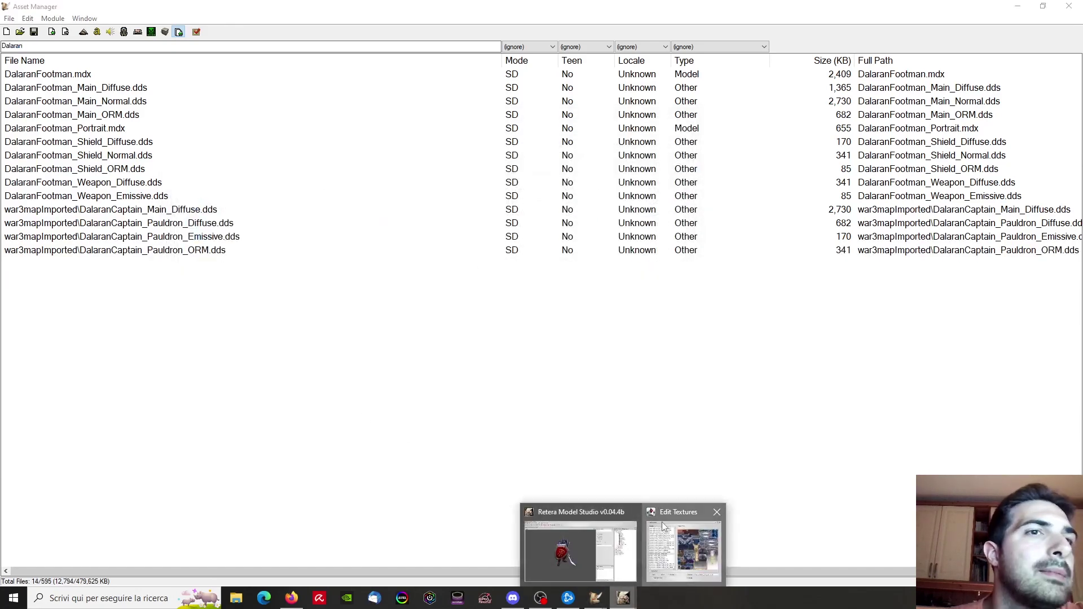
left_click(682, 547)
left_click(588, 311)
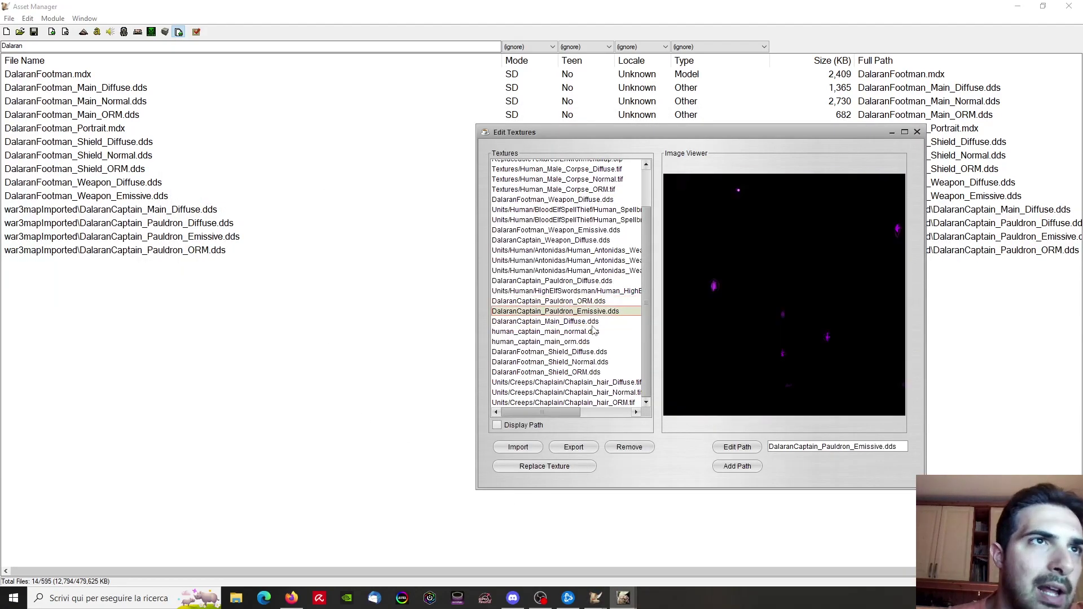
left_click(581, 280)
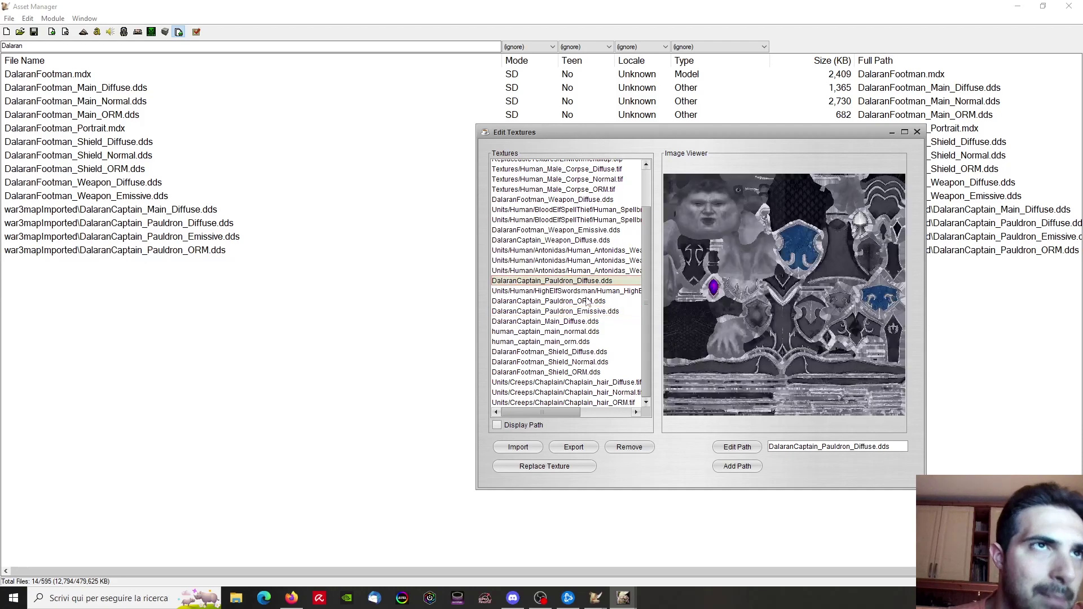
left_click(572, 322)
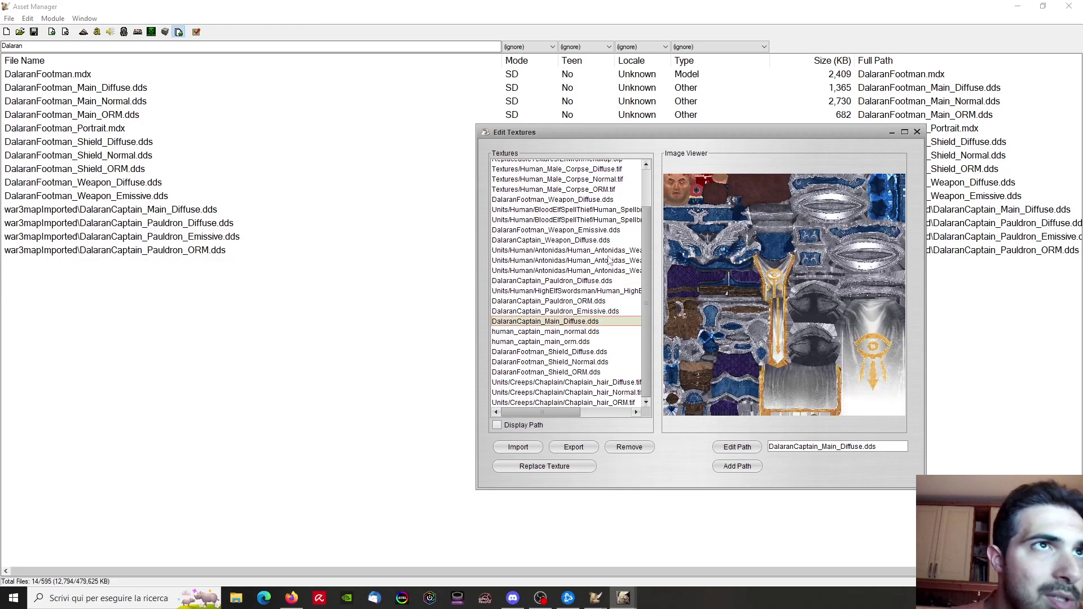
left_click(591, 241)
Switch back to the Asset Manager and import DalaranCaptain_Weapon_Diffuse.dds
left_click(255, 323)
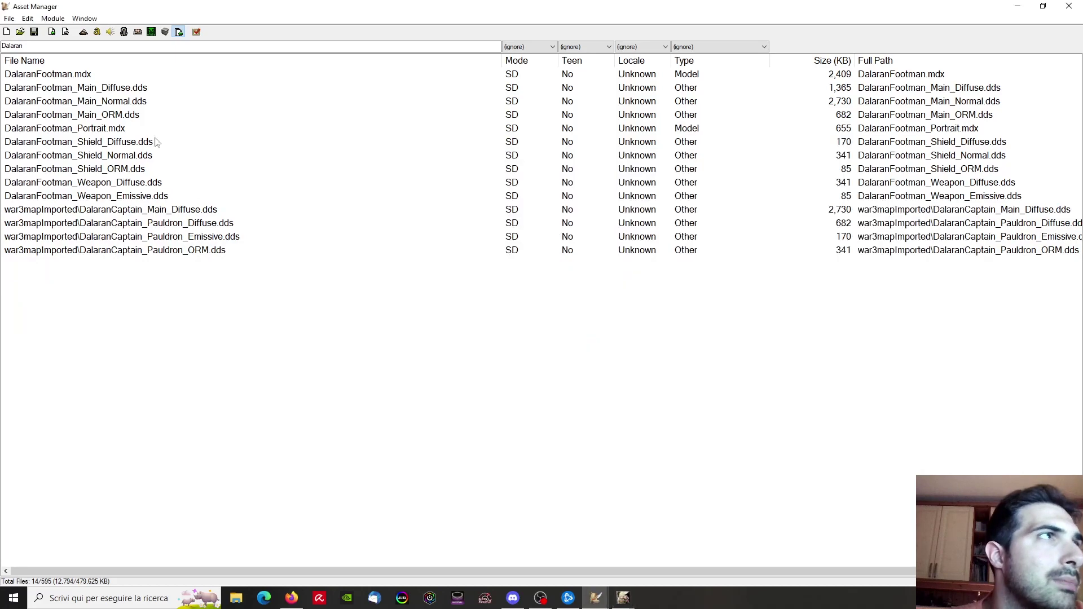
left_click(51, 32)
scroll(383, 320, "down", 7)
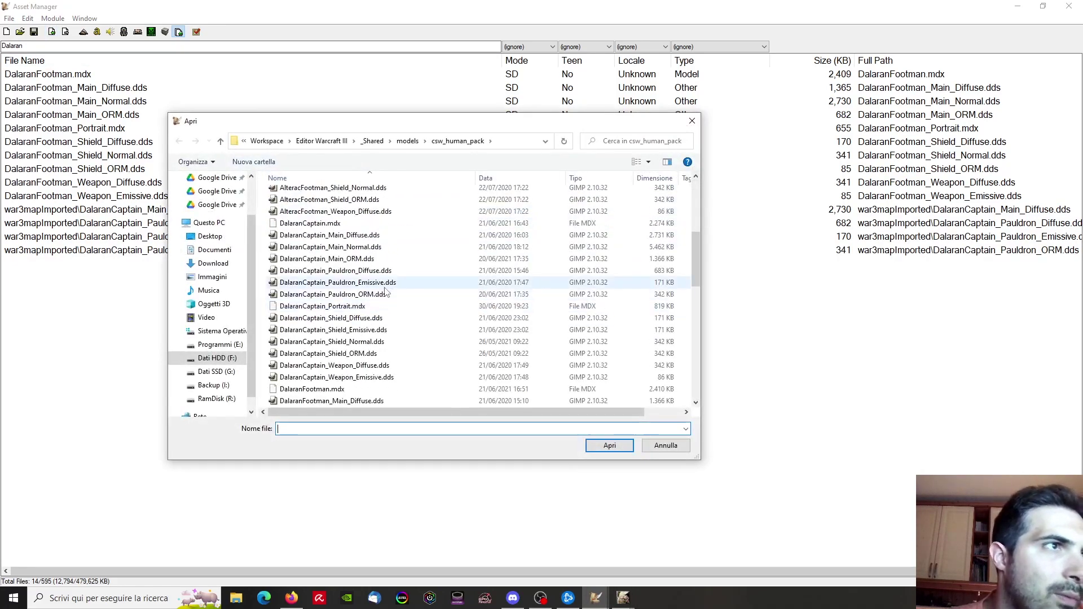
left_click(316, 330)
left_click(610, 445)
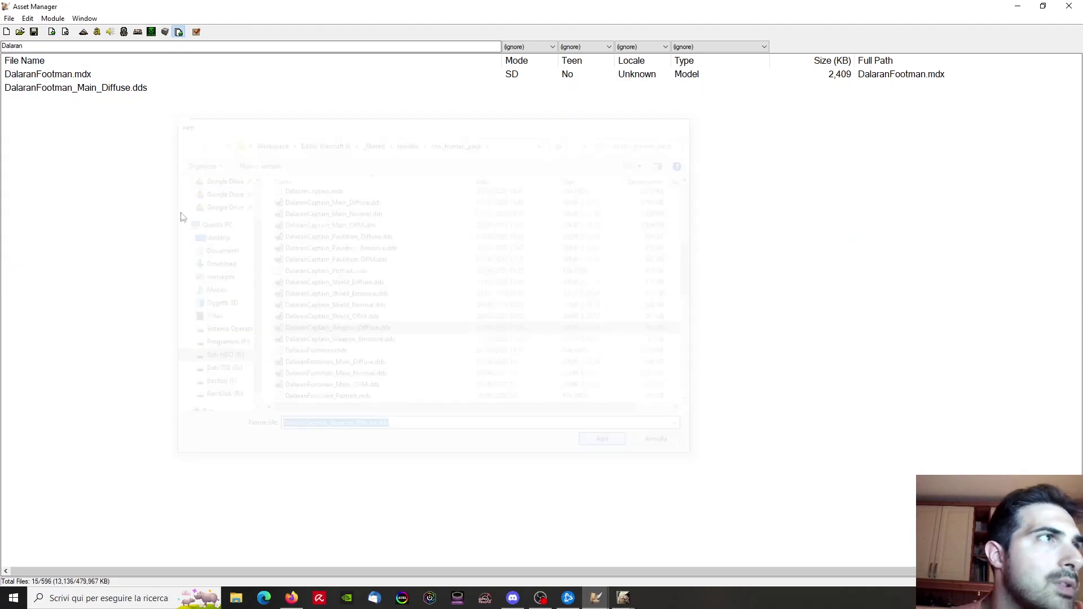
Remove the war3mapImported\ prefix from the paths of DalaranCaptain_Main_Diffuse.dds and DalaranCaptain_Pauldron_Diffuse.dds
double_click(80, 208)
left_click_drag(81, 210, 12, 195)
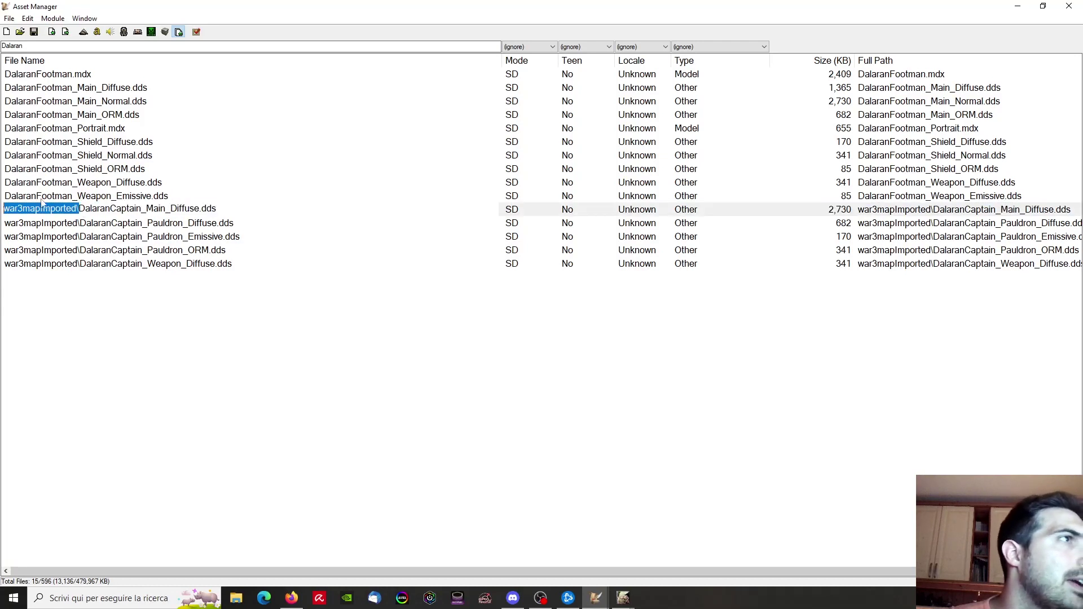
key("BackSpace")
key("Return")
double_click(82, 224)
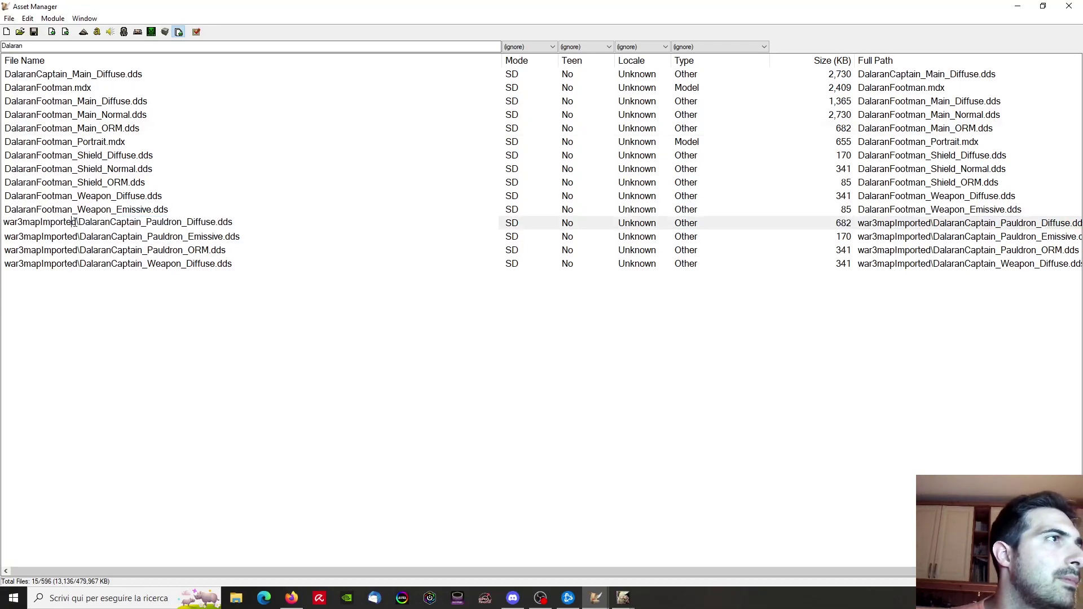
key("Return")
Remove the war3mapImported\ prefix from the DalaranCaptain Pauldron_Emissive, Pauldron_ORM and Weapon_Diffuse texture paths
double_click(78, 237)
left_click(79, 236)
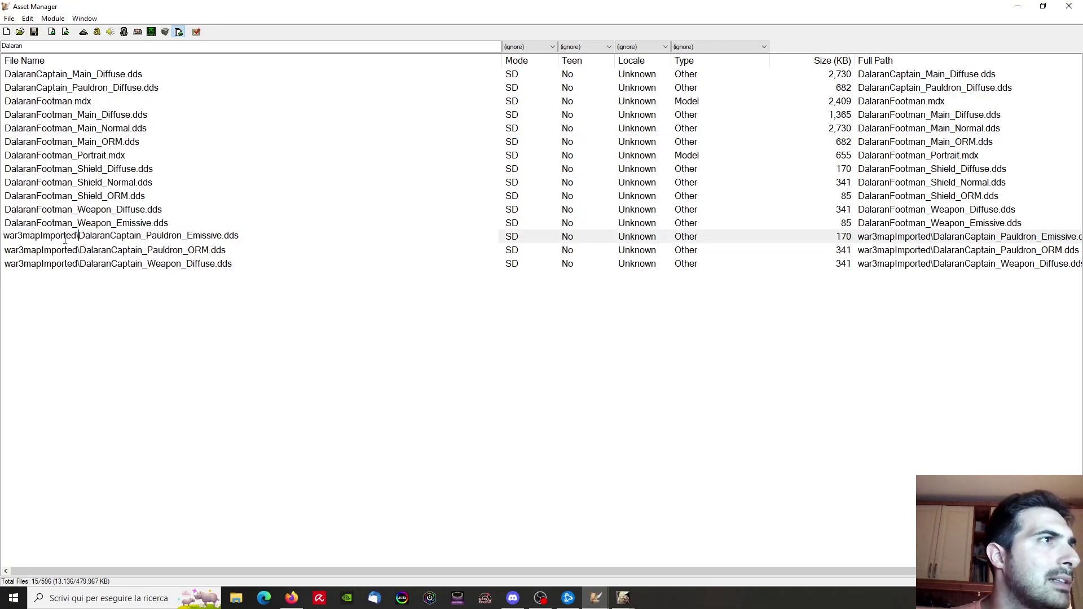
key("Return")
double_click(79, 250)
left_click_drag(80, 250, 5, 250)
key("BackSpace")
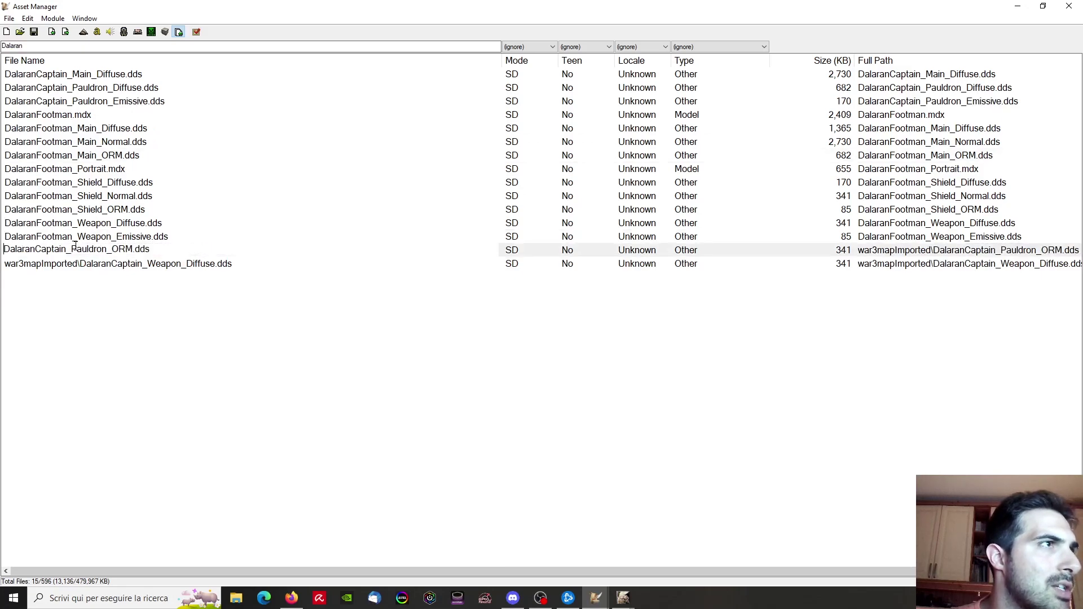
key("Return")
double_click(79, 264)
key("Return")
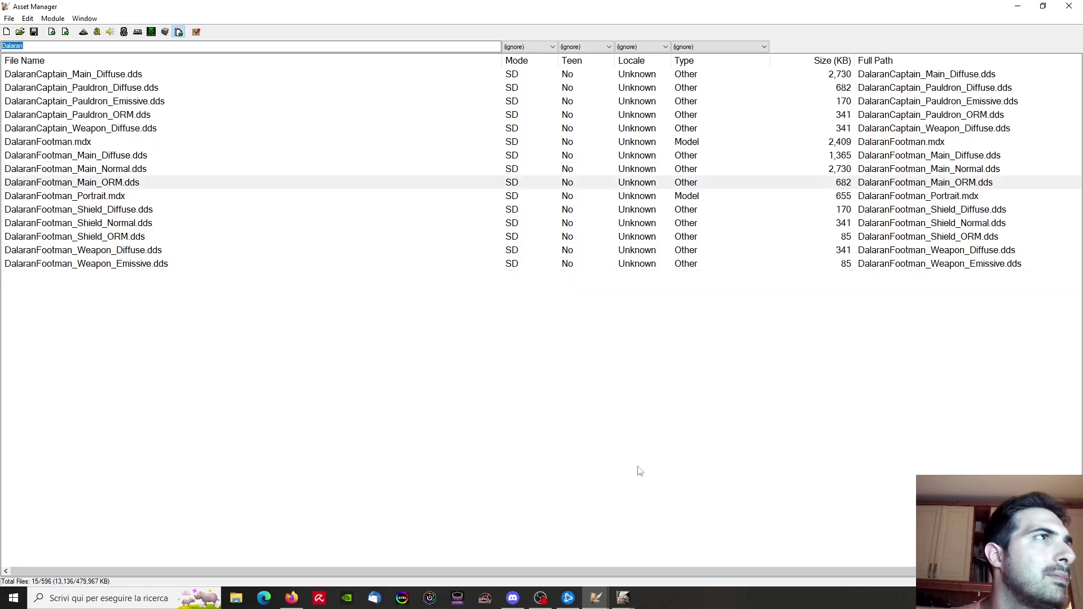
Switch to the World Editor's map view and delete the two red footmen behind the emissary at the campfire
mouse_move(602, 600)
left_click(493, 554)
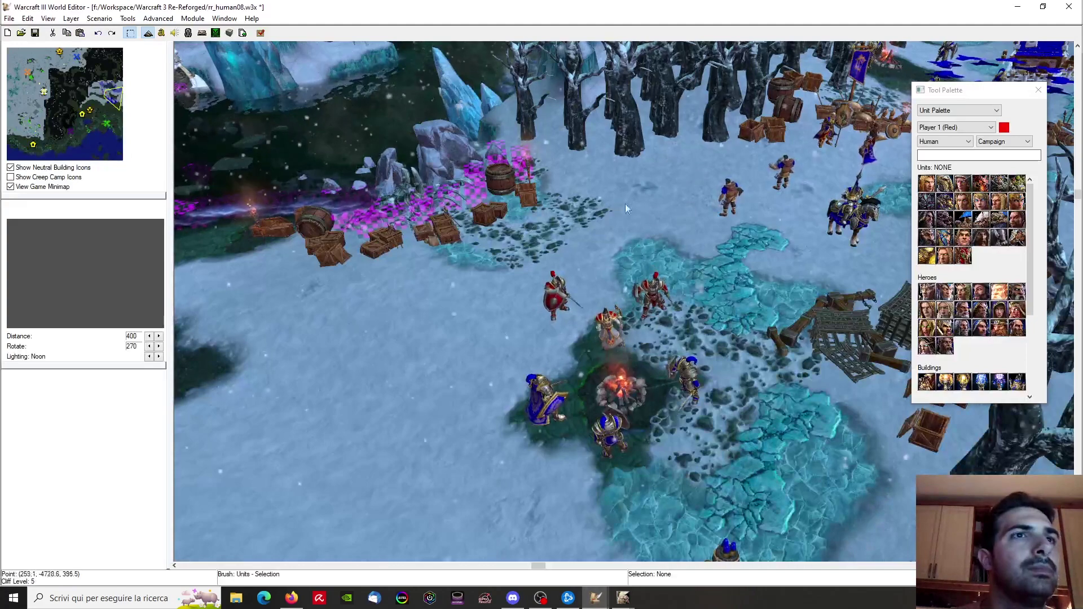
left_click(556, 302)
key("Delete")
left_click(649, 297)
key("Delete")
Set the unit palette to custom Human units owned by Player 16 (Violet)
left_click(999, 142)
left_click(995, 166)
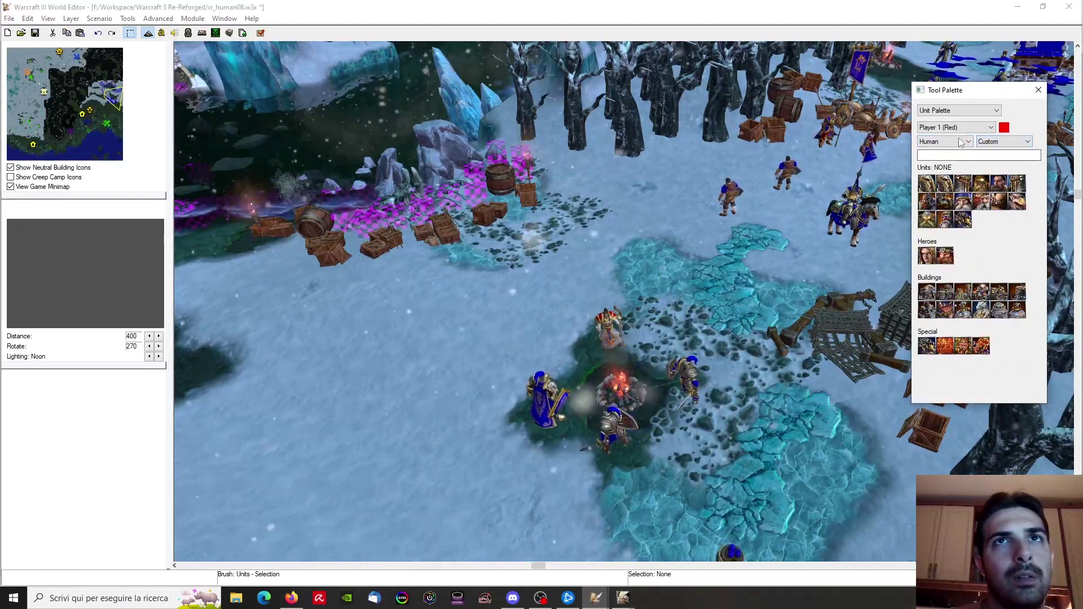
left_click(956, 128)
left_click(941, 248)
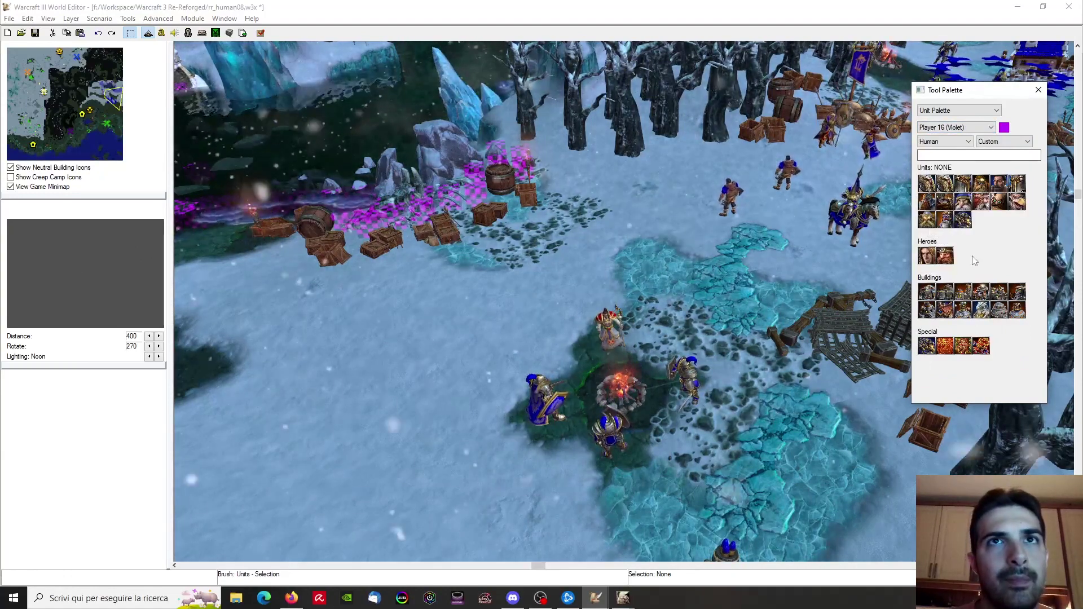
Place two Footman (Dalaran) units behind the emissary, one on each side, and leave placement mode
left_click(1018, 183)
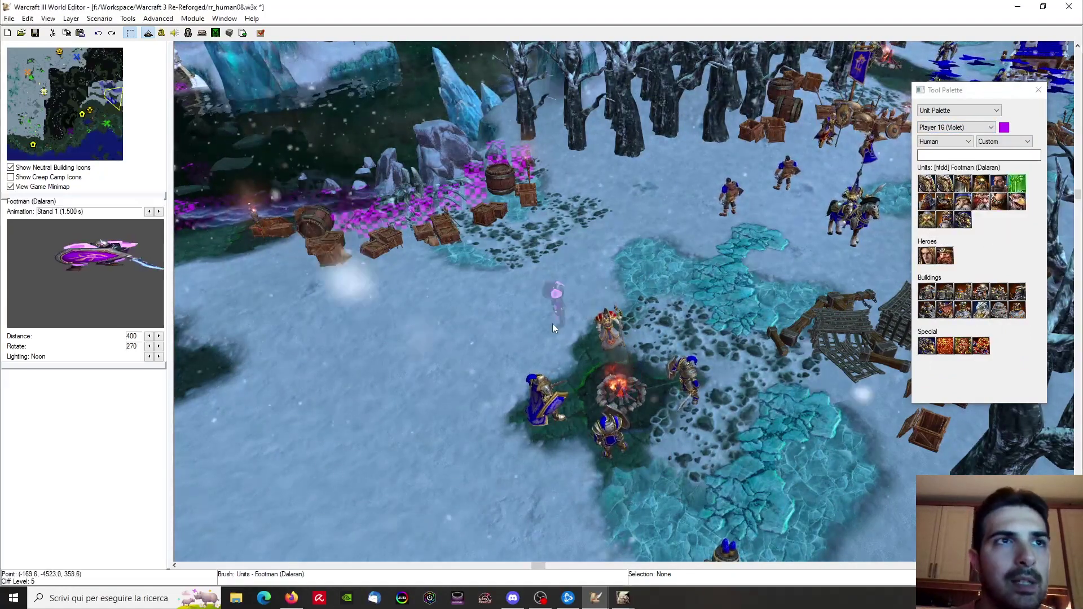
scroll(553, 323, "up", 2)
left_click(516, 334)
left_click(650, 324)
scroll(651, 326, "up", 2)
key("space")
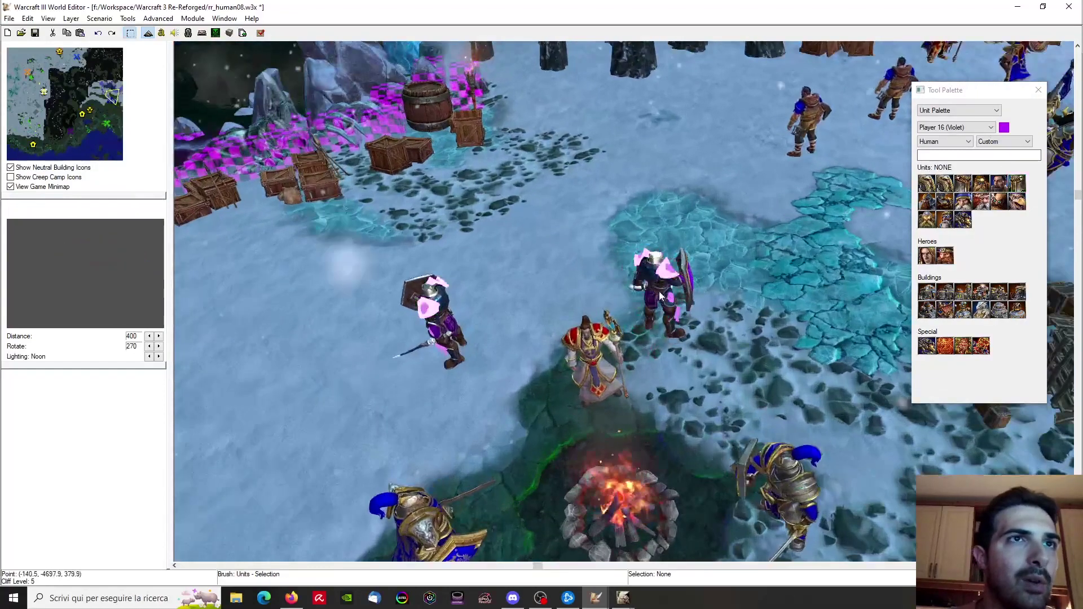
Turn both Dalaran footmen to face the campfire and move the one left of the emissary closer in
left_click(660, 321)
scroll(659, 391, "down", 2)
left_click(480, 327)
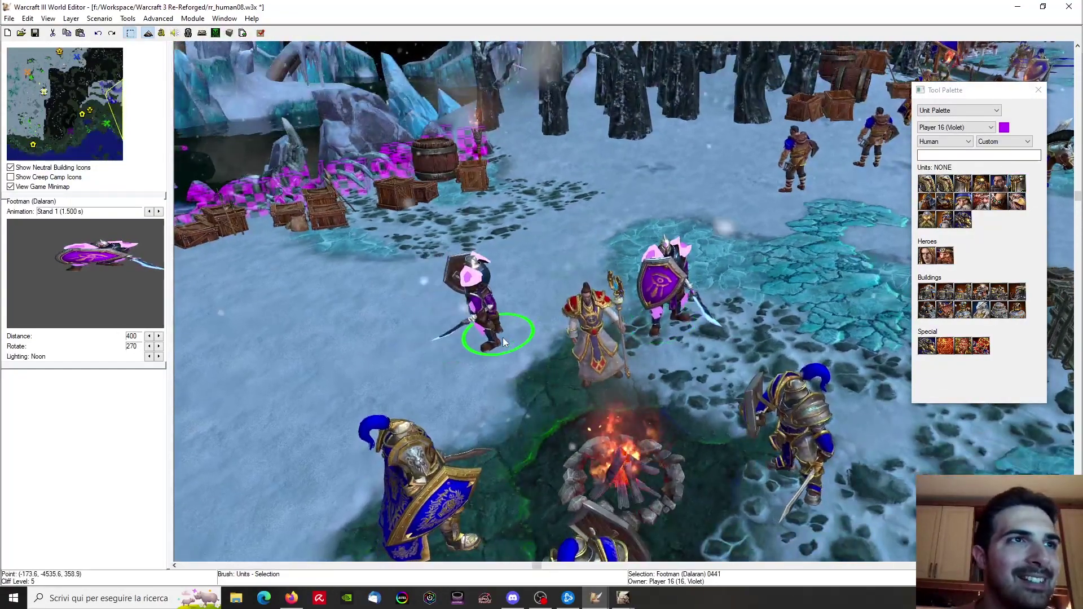
left_click(518, 387, "ctrl")
left_click_drag(500, 308, 526, 339)
left_click(522, 385, "ctrl")
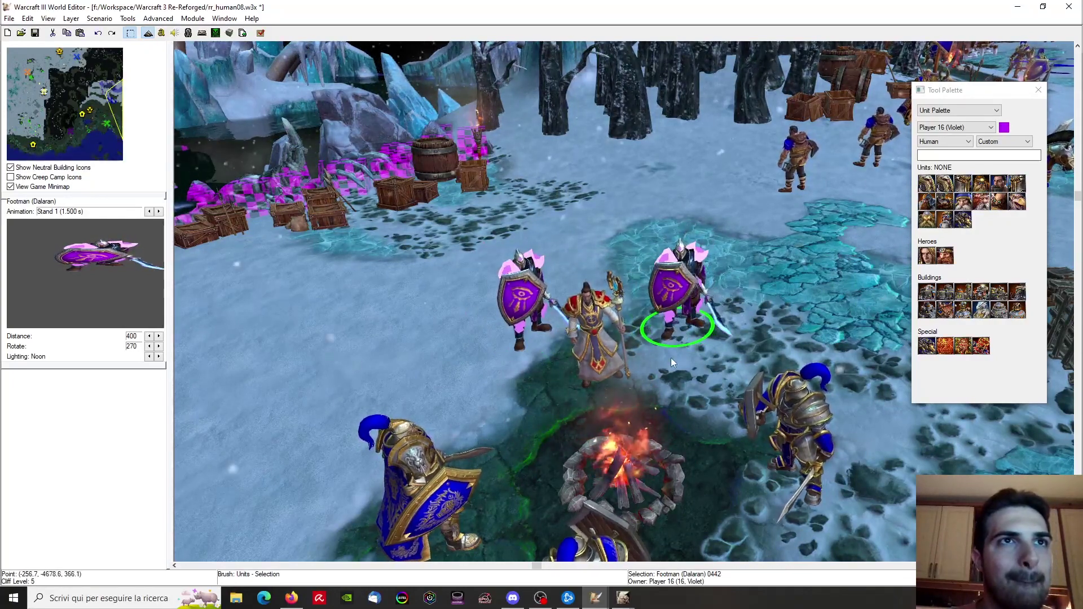
Replace the emissary between the Dalaran footmen with a Human Campaign Emissary owned by Player 16 (Violet)
left_click(600, 361)
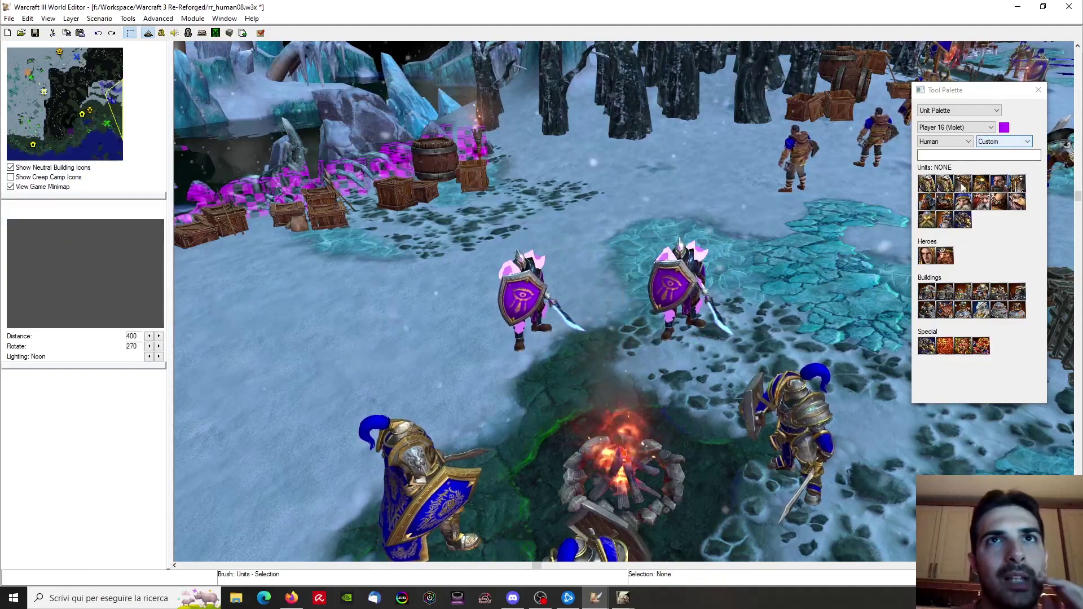
left_click(1003, 142)
scroll(1002, 143, "up", 1)
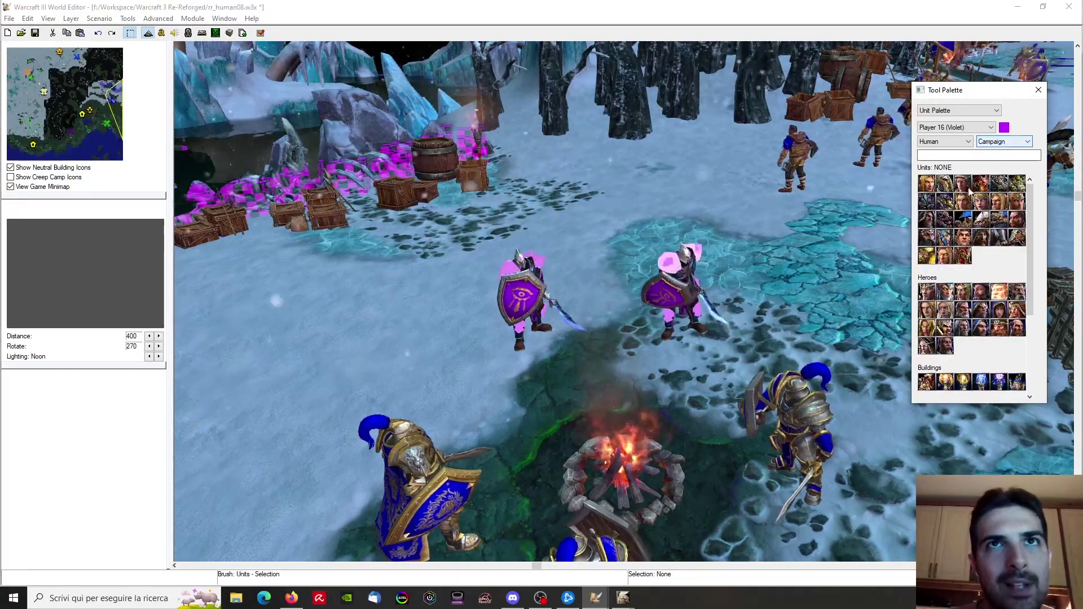
left_click(928, 184)
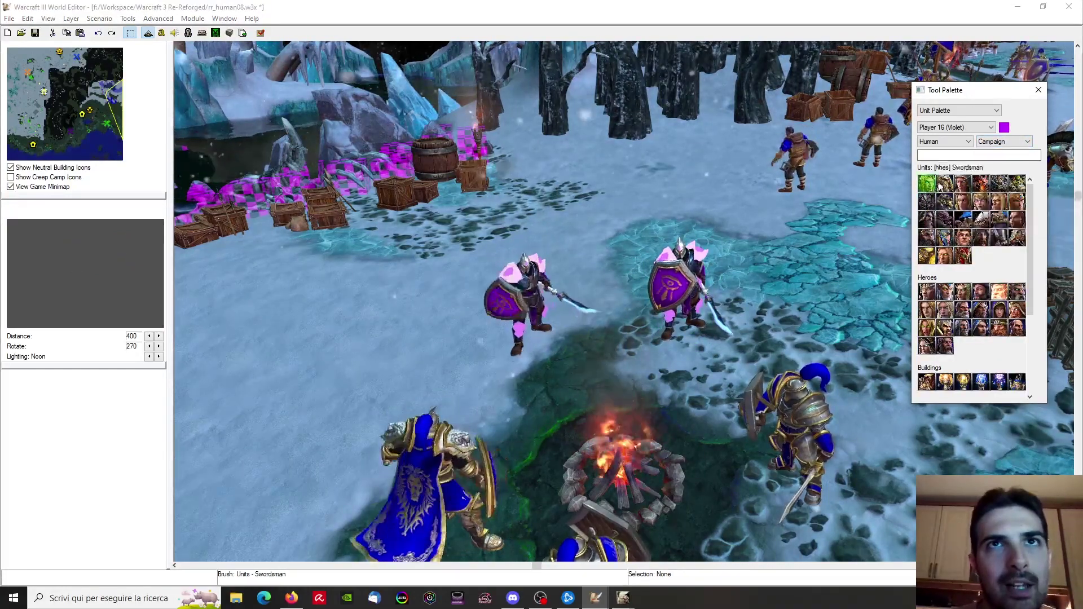
left_click(961, 203)
left_click(609, 377)
key("Escape")
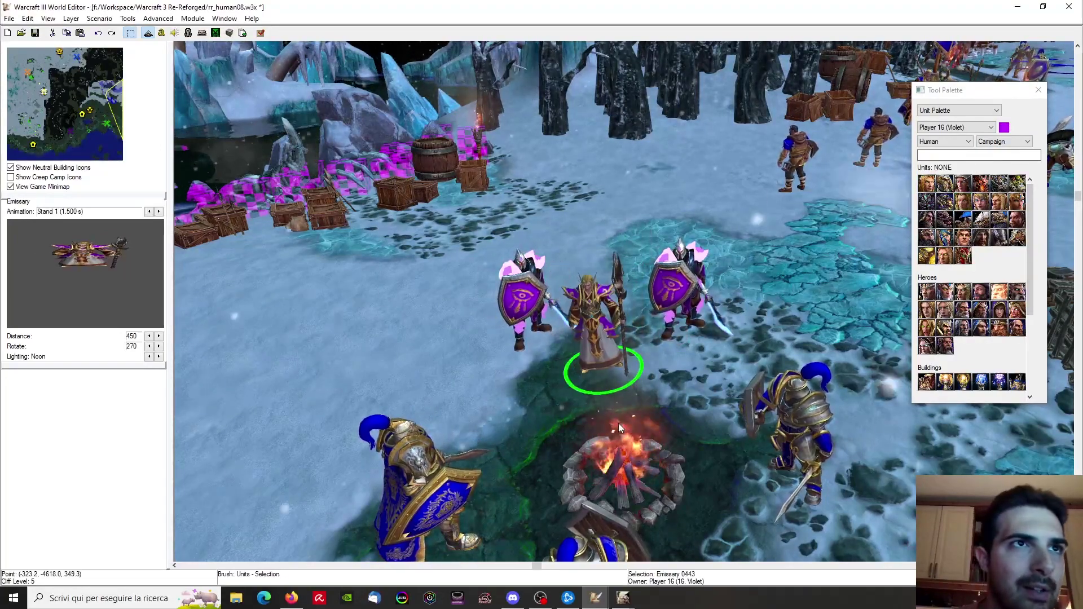
Examine the violet emissary and the two Dalaran footmen up close for colour and model consistency
scroll(619, 423, "up", 8)
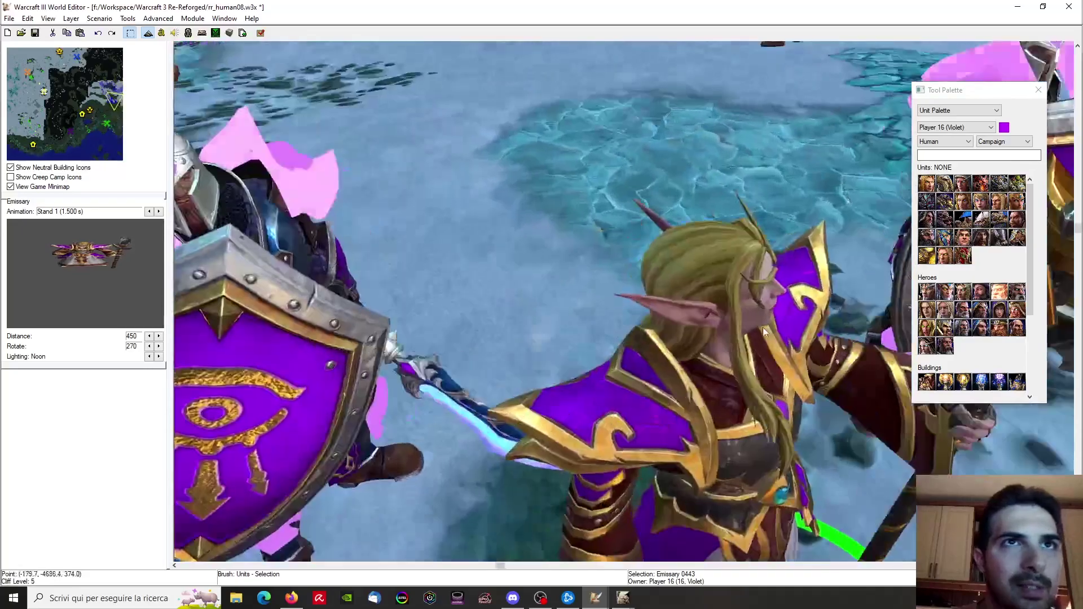
right_click_drag(763, 327, 506, 259, "ctrl")
scroll(549, 241, "down", 8)
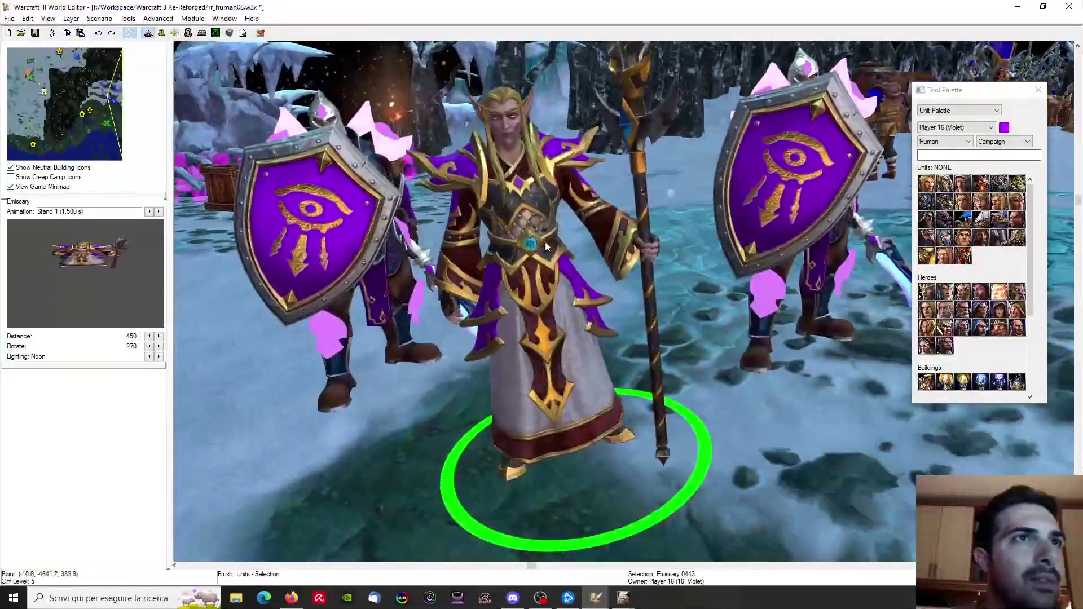
scroll(545, 242, "up", 3)
right_click_drag(562, 261, 598, 351, "ctrl")
scroll(503, 338, "down", 4)
scroll(598, 350, "down", 4)
scroll(598, 350, "up", 1)
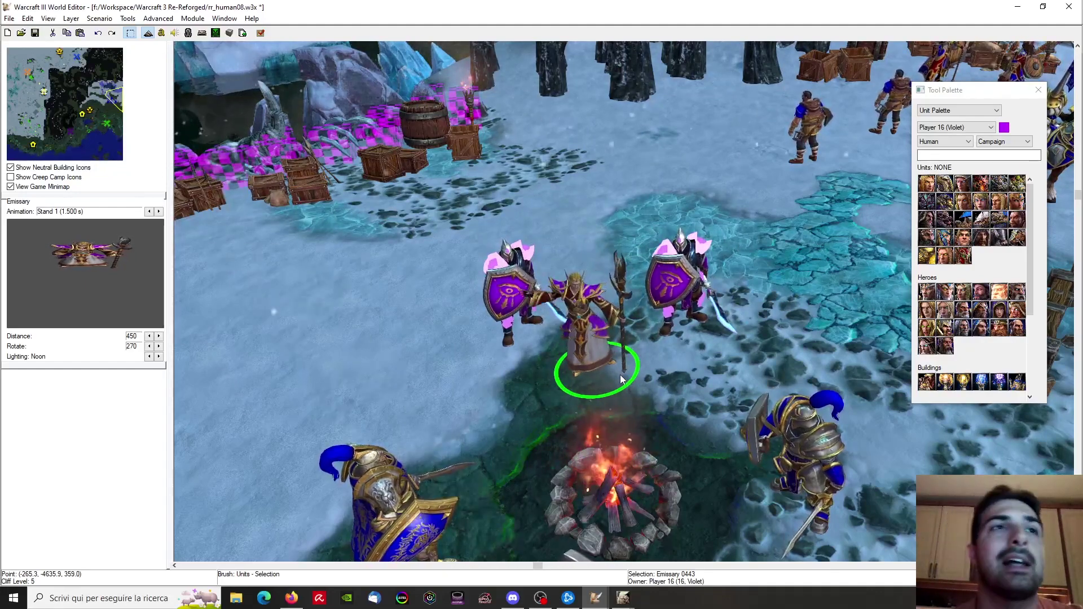
Move the emissary closer to the campfire and shift both Dalaran footmen slightly farther back behind him
scroll(577, 356, "up", 5)
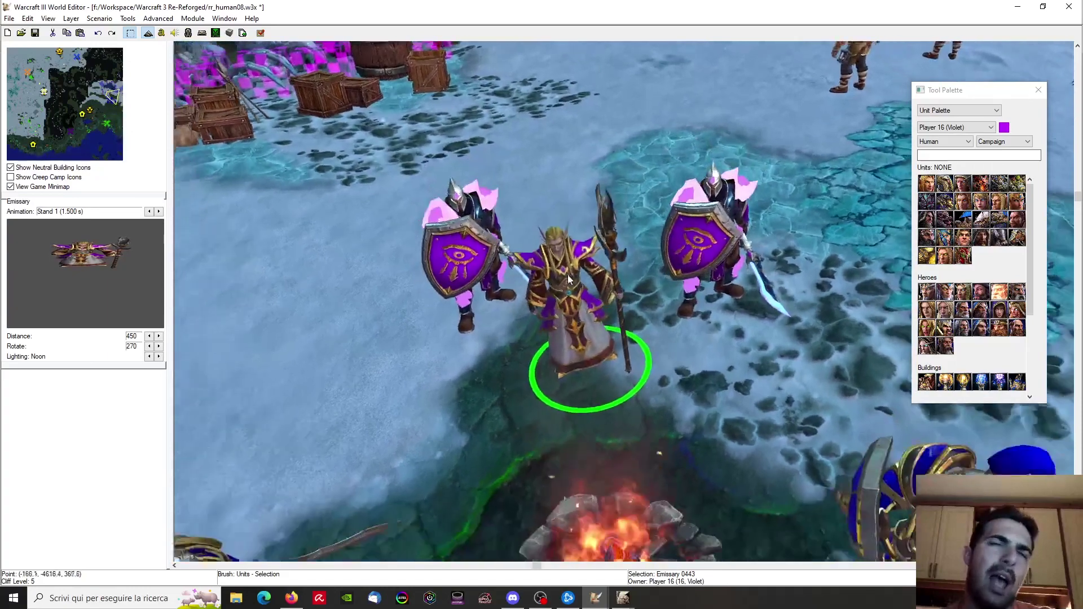
right_click_drag(568, 280, 572, 303, "ctrl")
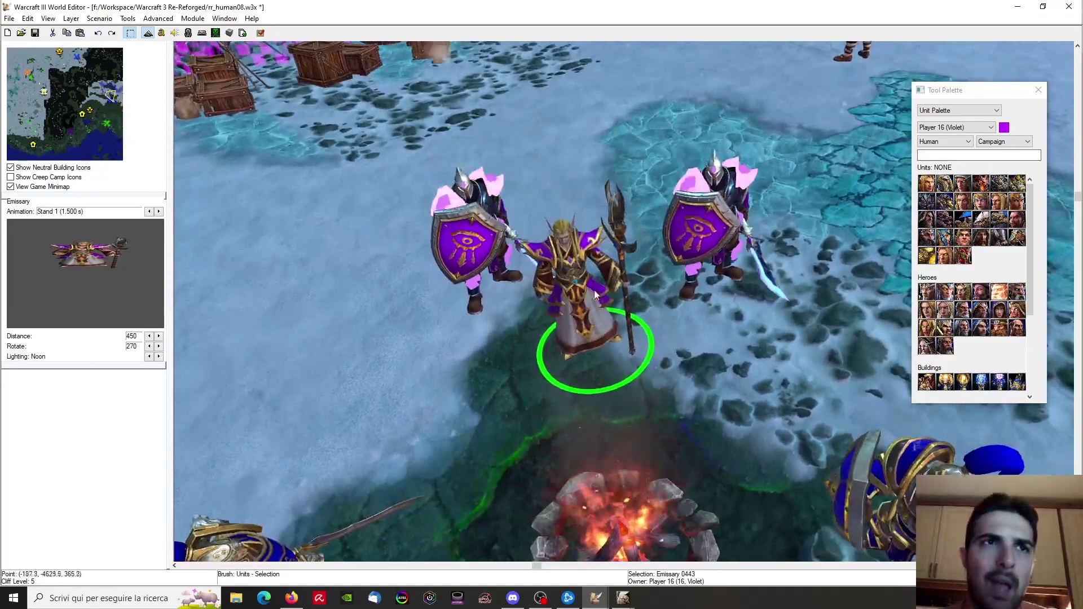
left_click_drag(598, 367, 594, 409)
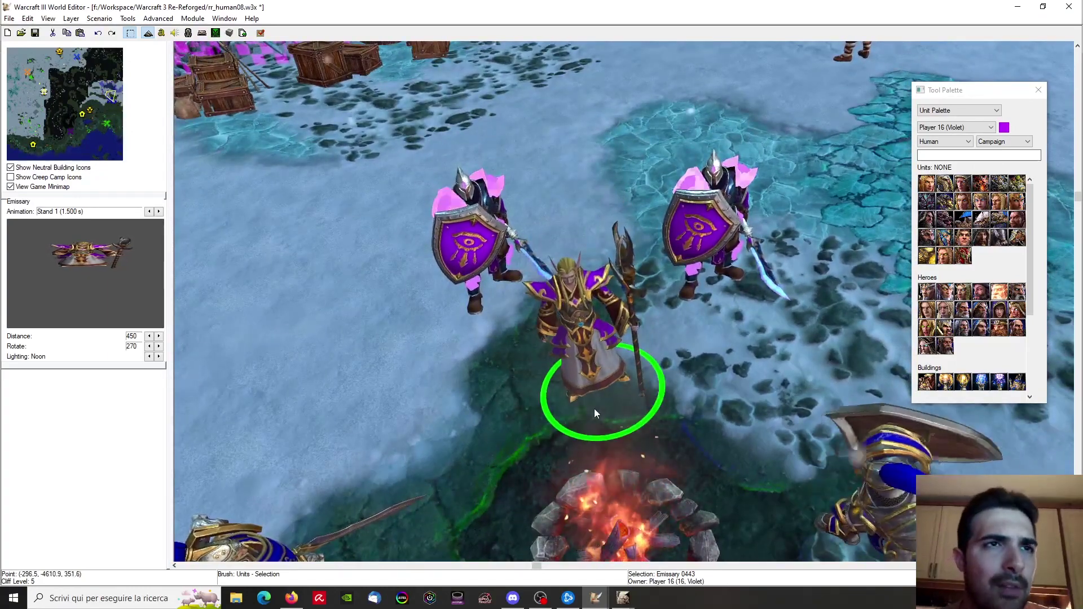
left_click(706, 269)
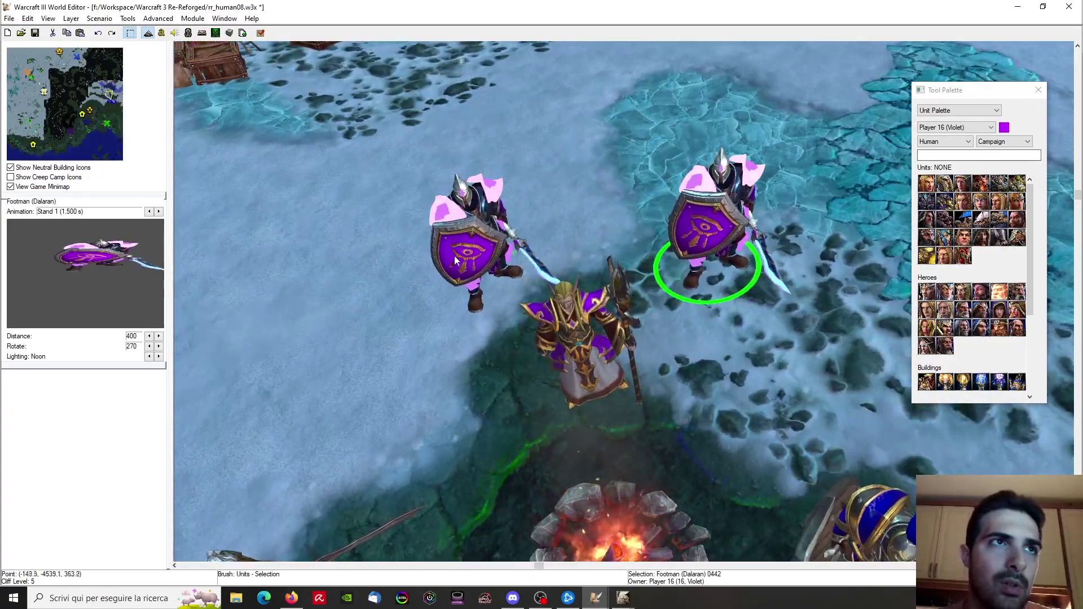
left_click_drag(458, 261, 443, 244)
mouse_move(694, 280)
left_mouse_down()
mouse_move(724, 249)
mouse_move(704, 260)
left_mouse_up()
Examine the campfire gathering from several angles to check how the emissary, Dalaran footmen and blue soldiers are arranged
right_click_drag(704, 261, 700, 234, "ctrl")
left_click(674, 360)
right_click_drag(674, 360, 668, 242, "ctrl")
scroll(668, 242, "down", 2)
scroll(669, 244, "up", 3)
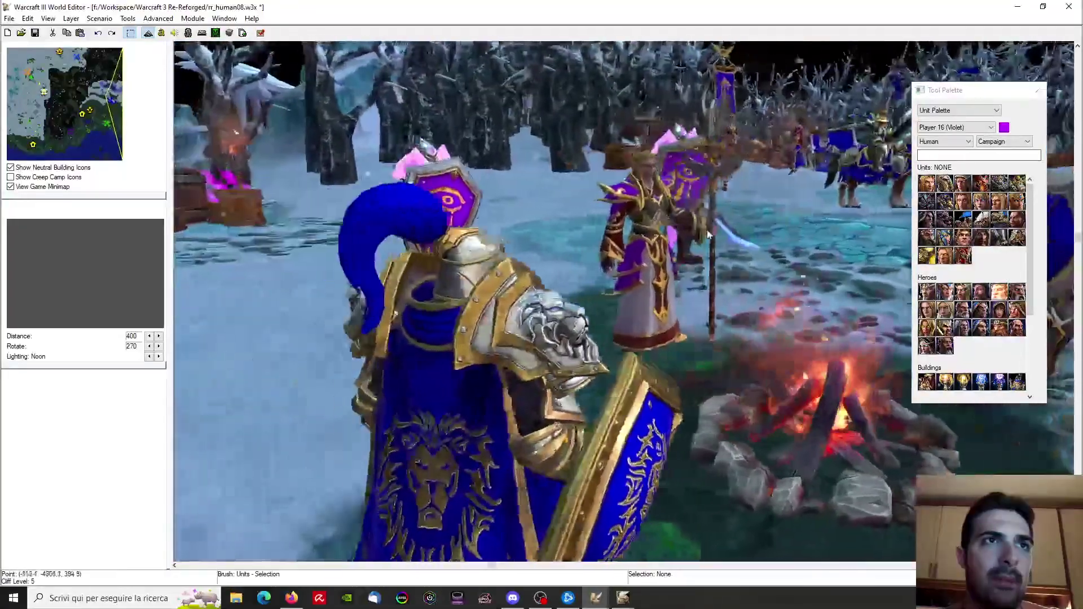
right_click_drag(710, 234, 620, 190, "ctrl")
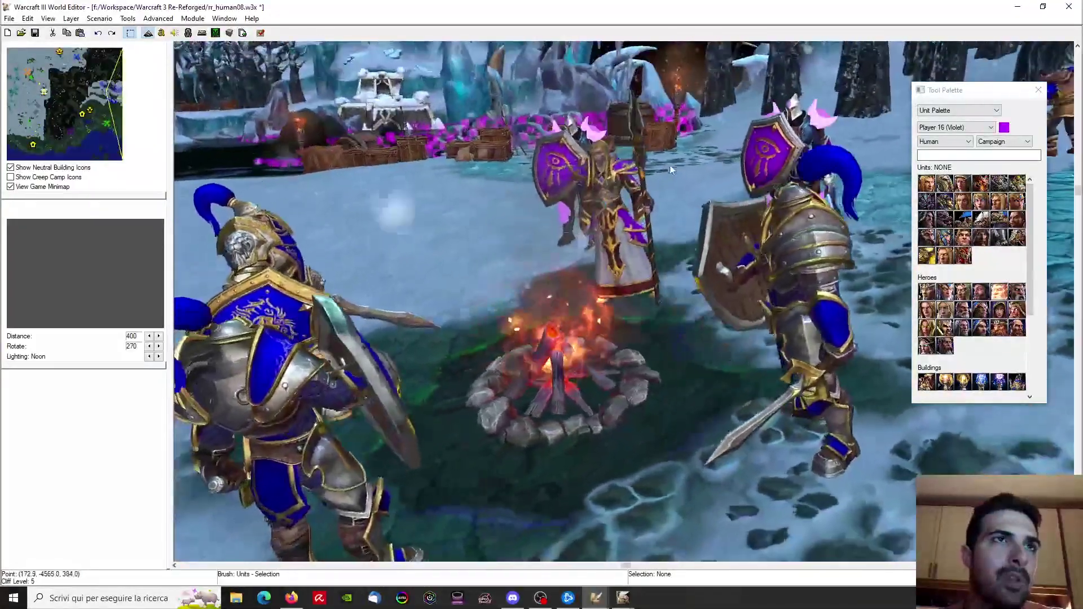
scroll(557, 222, "down", 2)
right_click_drag(557, 222, 508, 269, "ctrl")
scroll(795, 318, "up", 3)
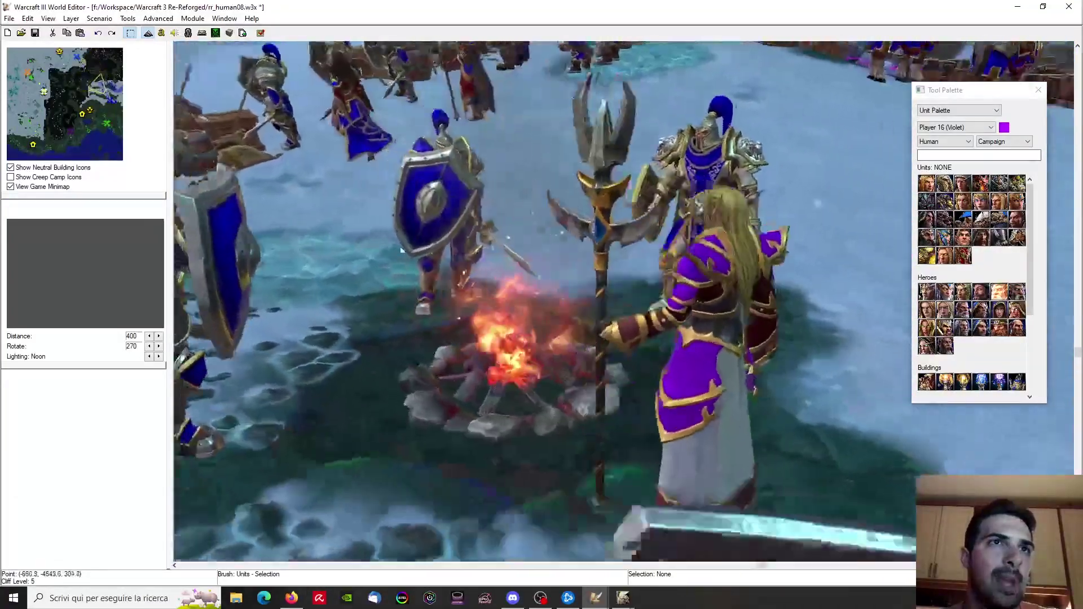
scroll(402, 251, "down", 3)
scroll(531, 270, "up", 2)
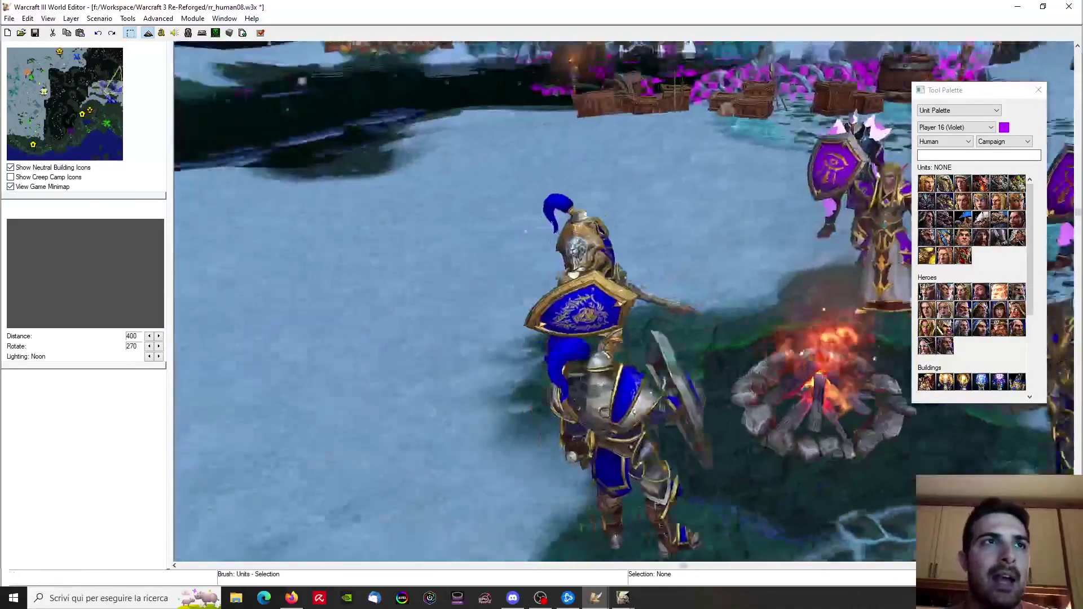
scroll(625, 301, "up", 3)
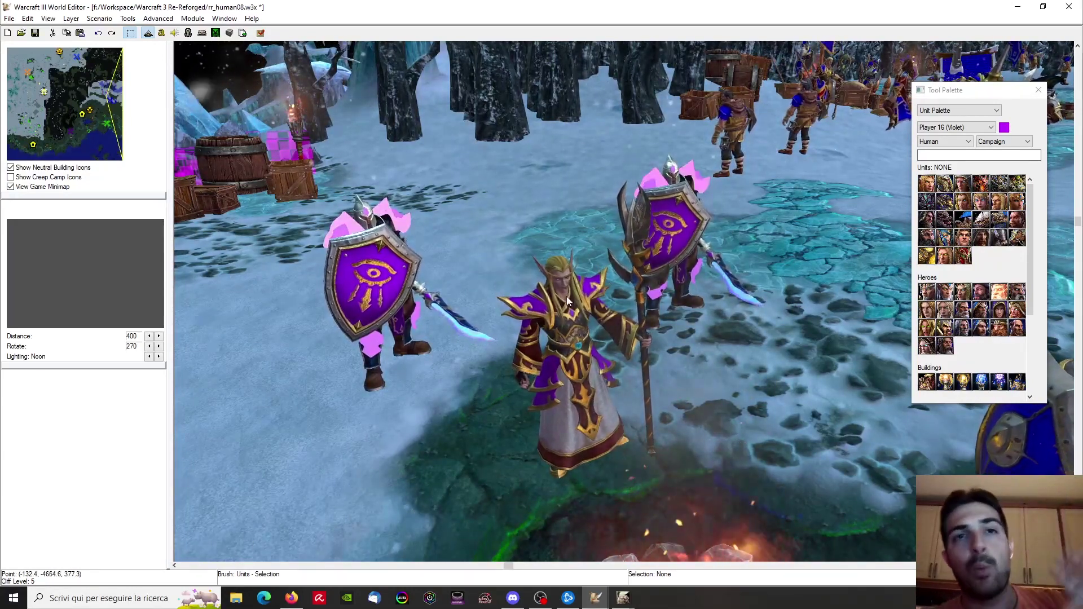
Save the rr_human08 map and close the World Editor
right_click_drag(566, 297, 750, 223)
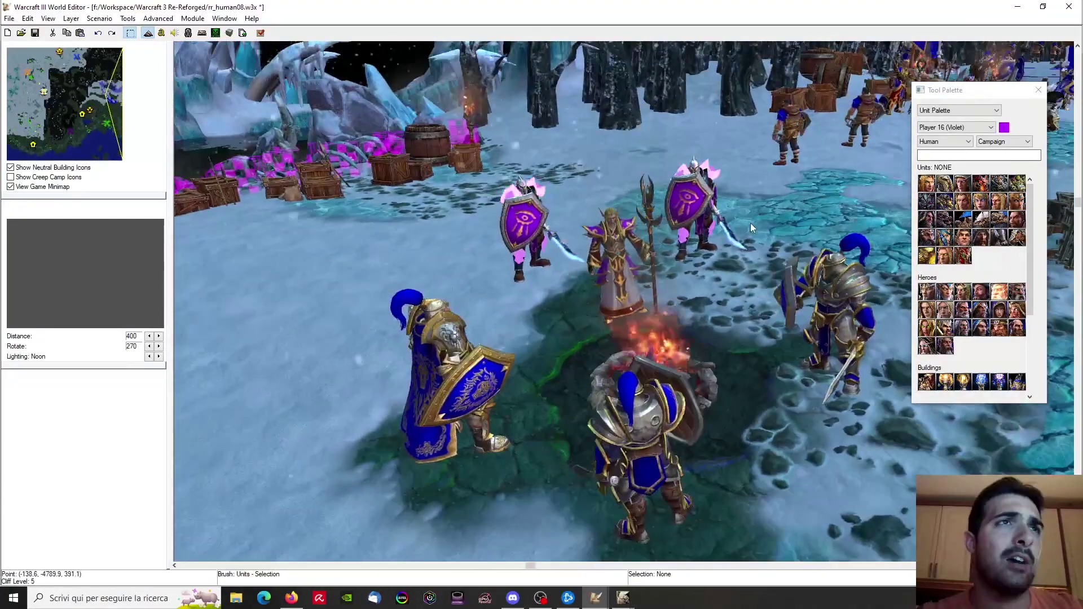
left_click(35, 33)
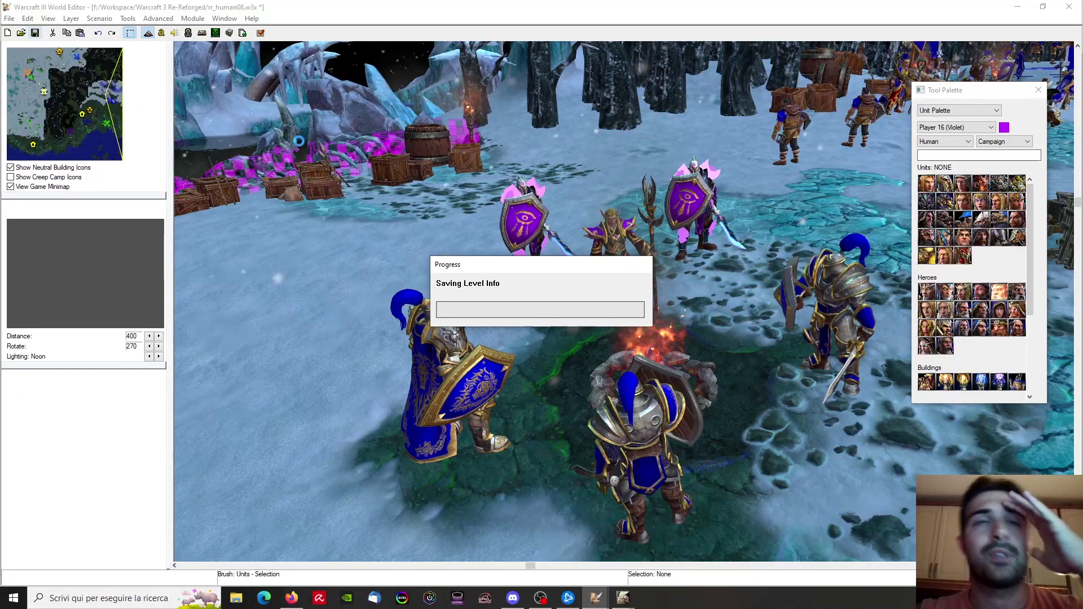
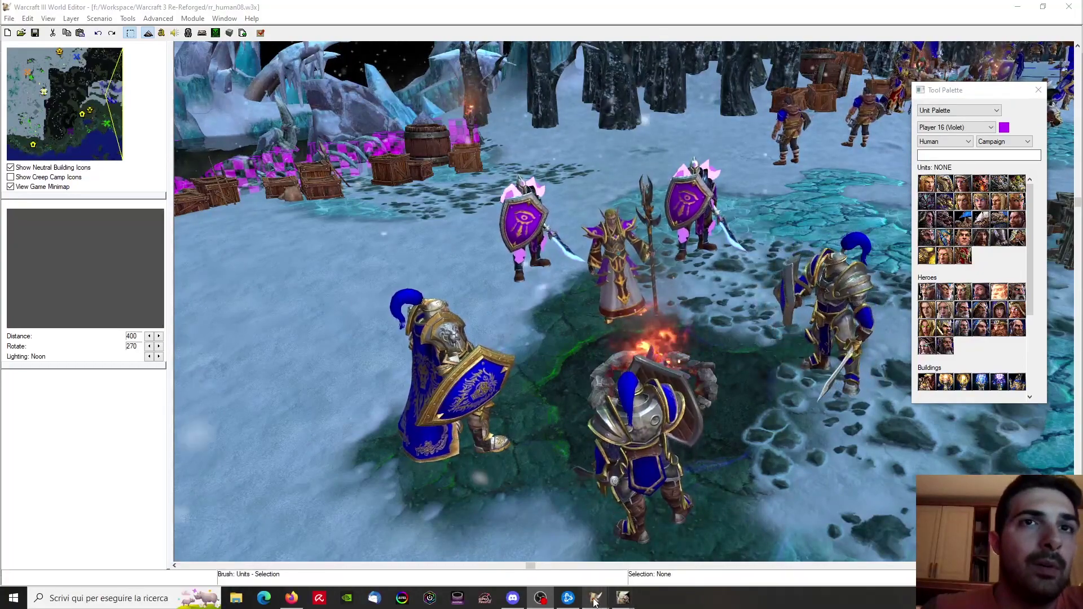
mouse_move(596, 601)
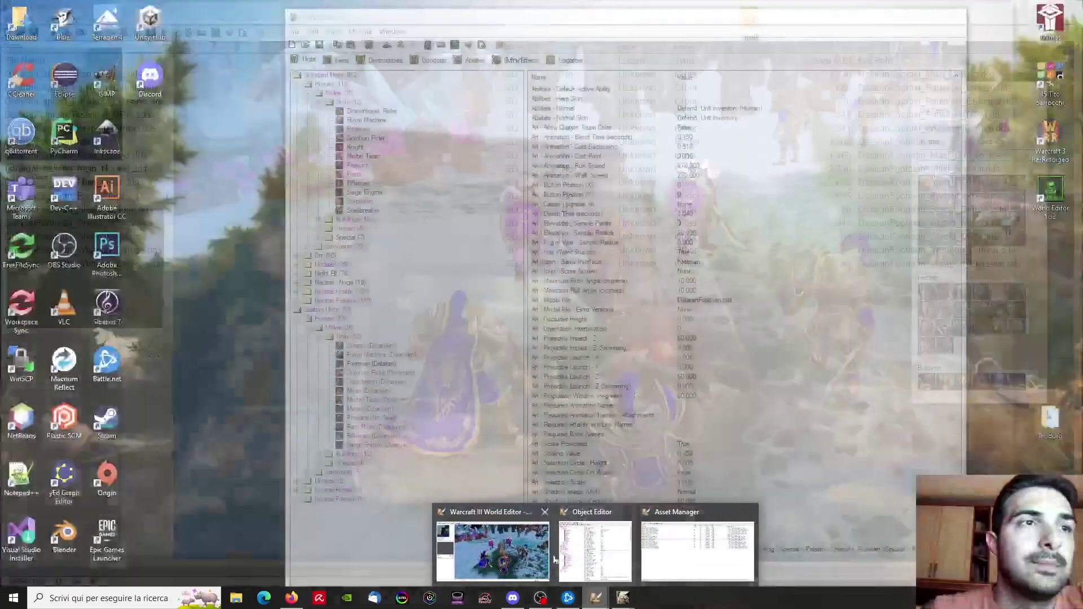
left_click(496, 548)
left_click(1068, 6)
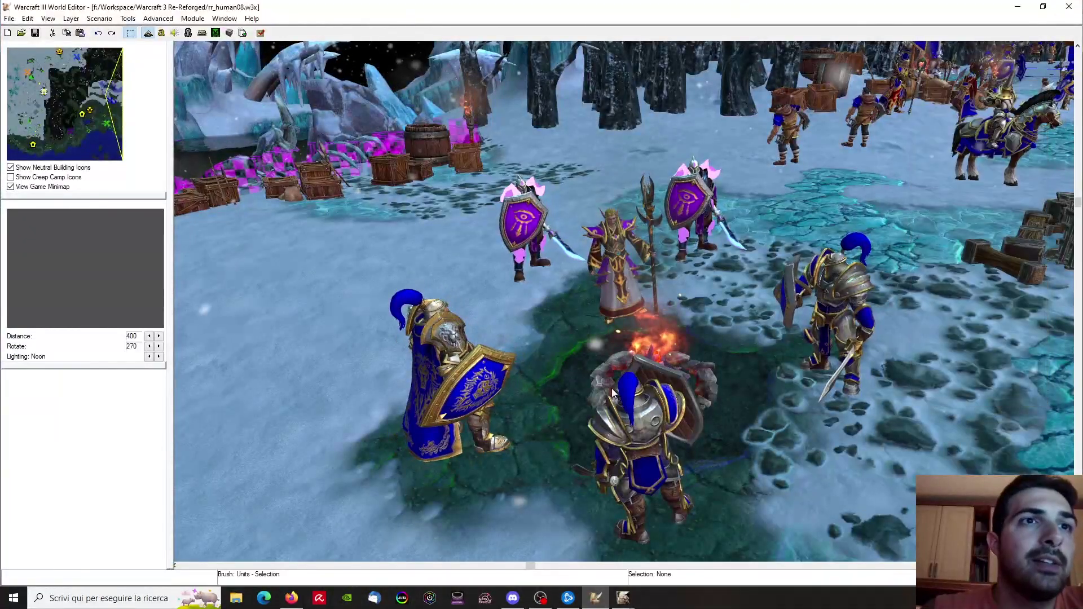
key("alt+F4")
Relaunch the World Editor from Battle.net and reopen the recent rr_human08.w3x map
left_click(568, 598)
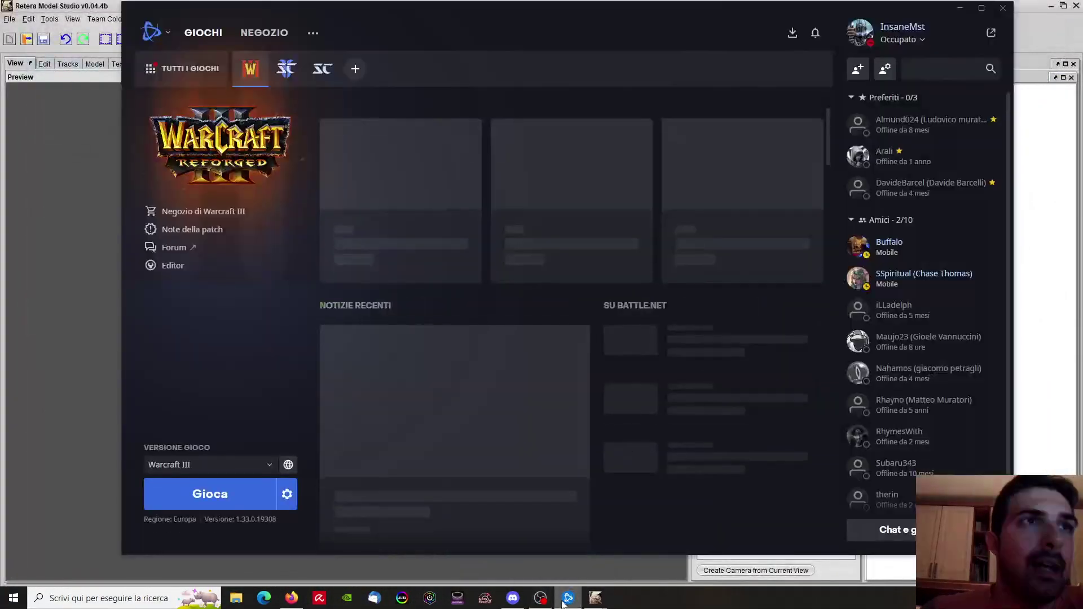
left_click(178, 270)
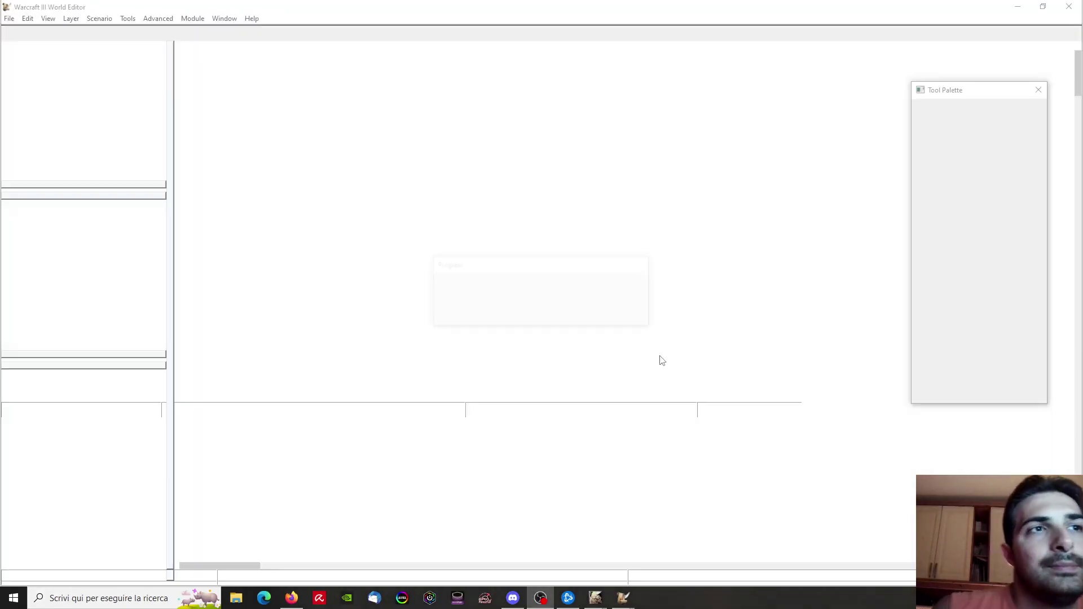
mouse_move(623, 603)
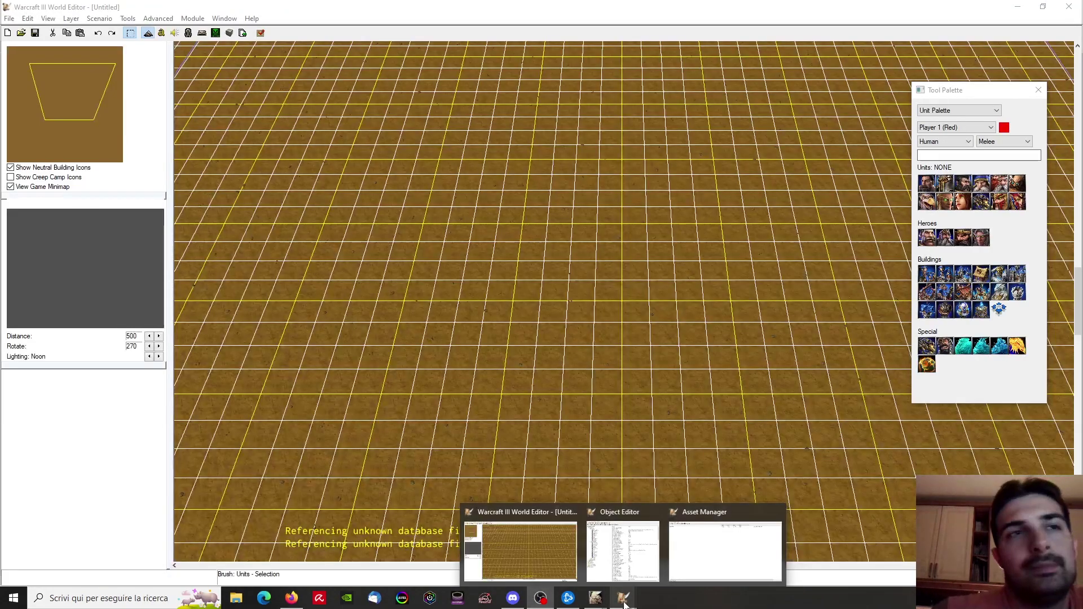
left_click(561, 534)
left_click(9, 18)
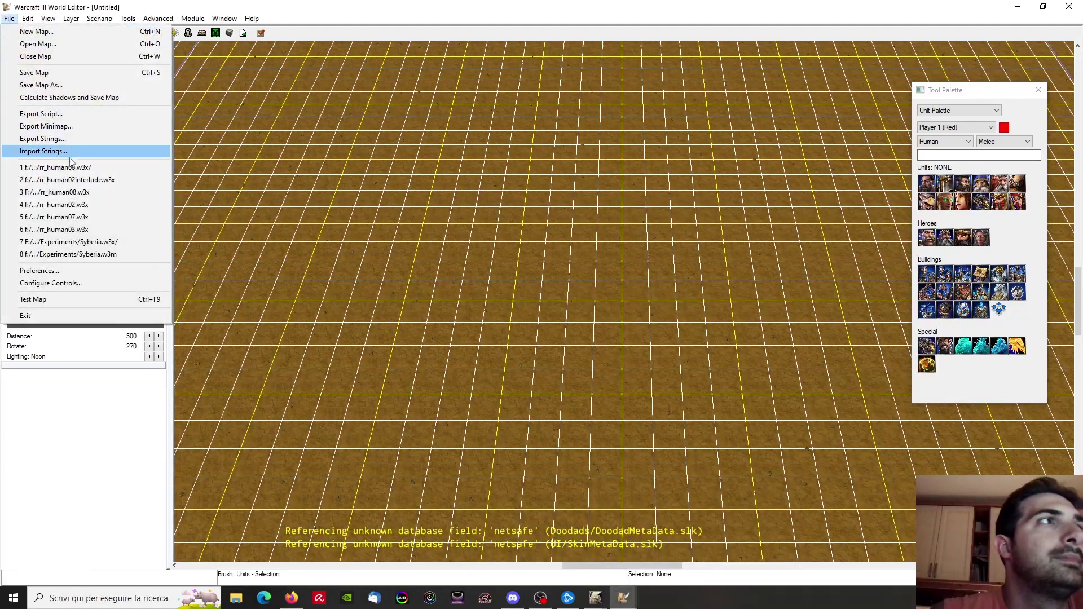
left_click(57, 167)
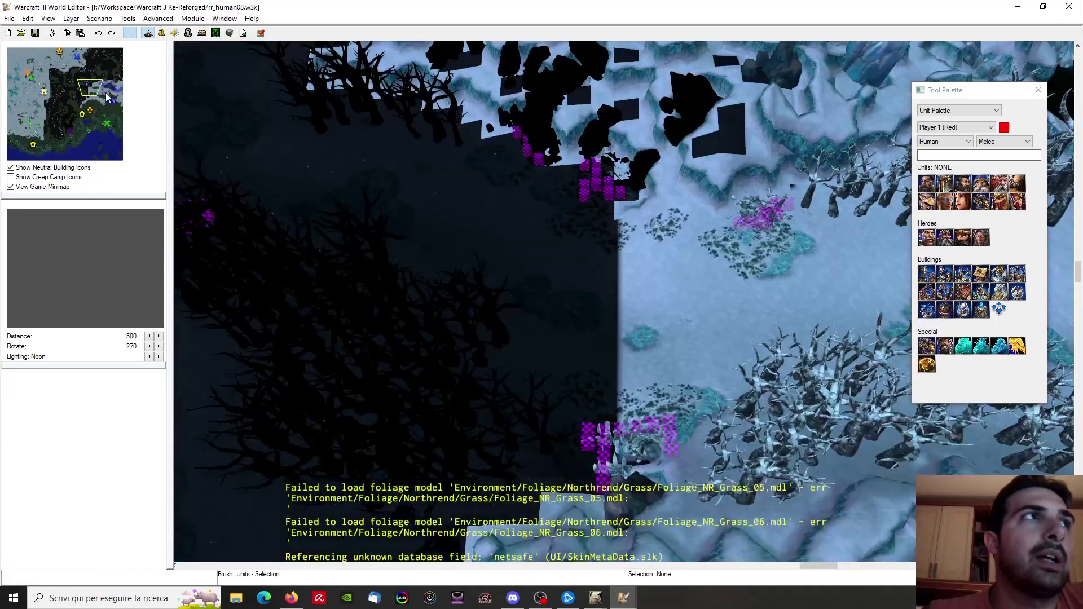
Examine the Dalaran footmen at the campfire to check their textures in the reloaded map
left_click(108, 99)
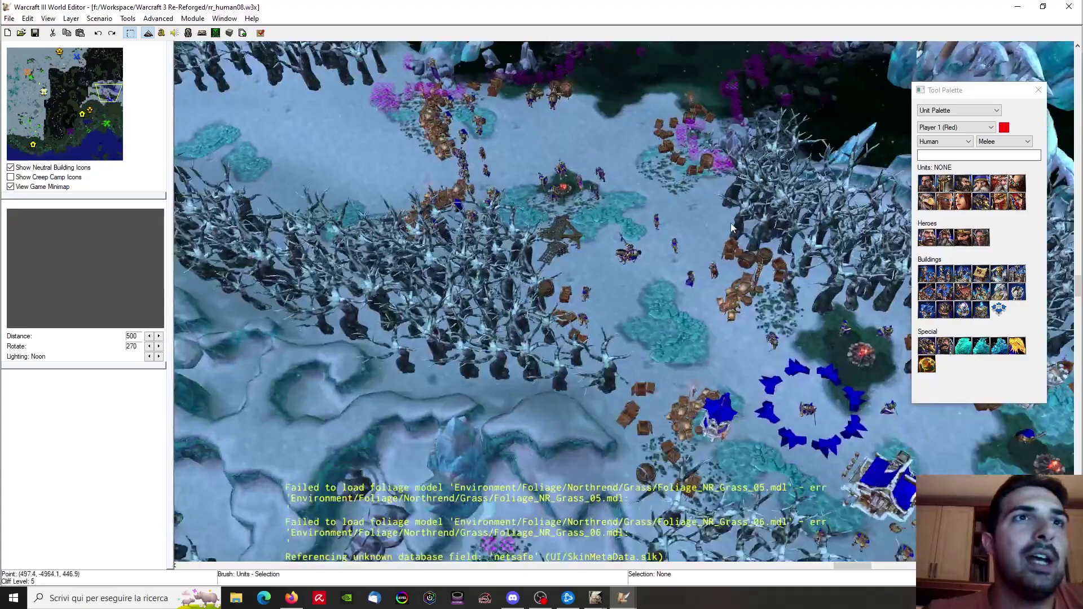
scroll(732, 228, "up", 5)
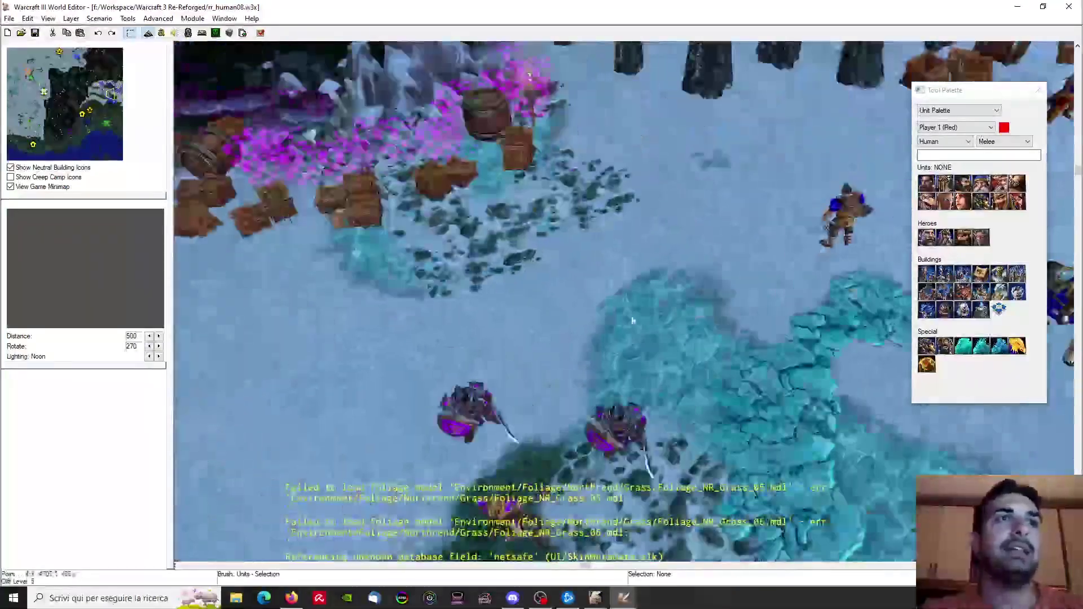
scroll(632, 321, "up", 5)
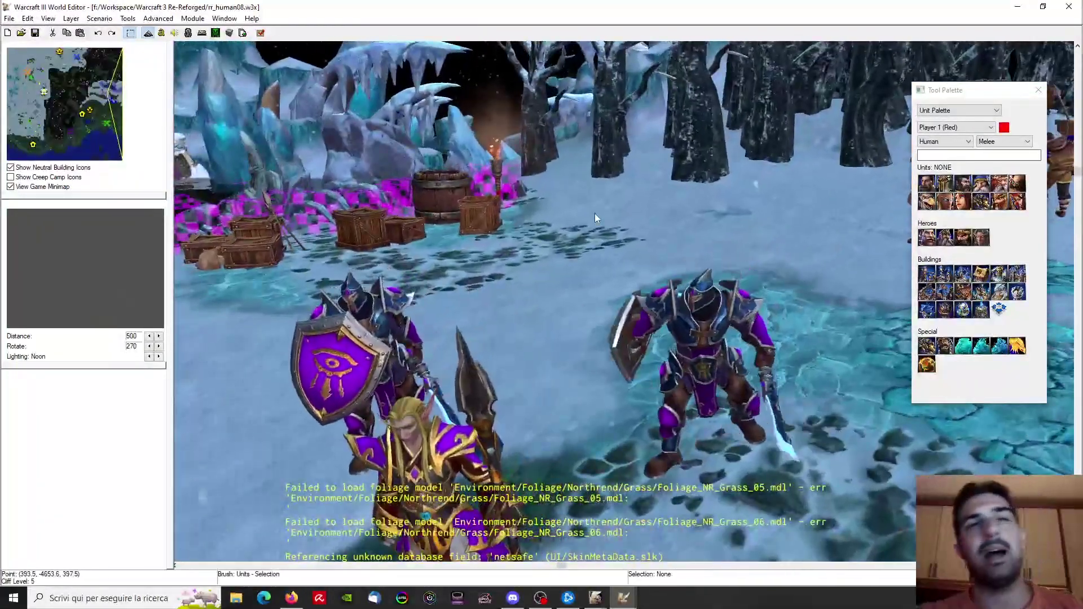
right_click_drag(639, 255, 713, 198)
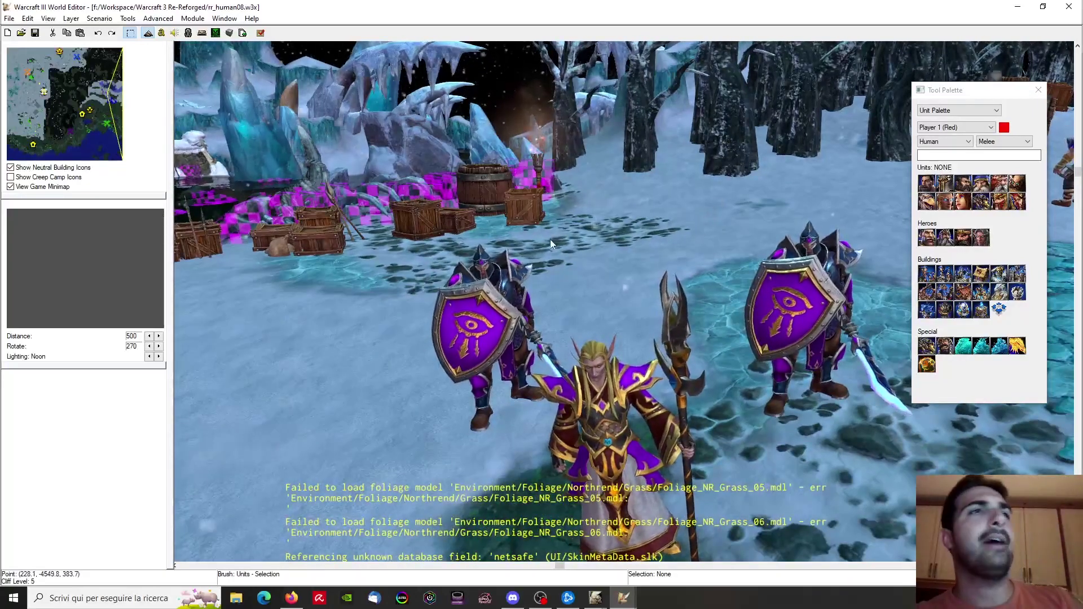
right_click_drag(550, 240, 452, 314, "ctrl")
scroll(613, 191, "up", 2)
scroll(646, 243, "down", 3)
Paste copies of the two peasants onto the snow between the campfire and the horse-drawn carts by the water
key("ctrl+v")
right_click_drag(476, 249, 538, 323, "ctrl")
right_click_drag(486, 258, 460, 326, "ctrl")
right_click_drag(577, 357, 656, 183, "ctrl")
scroll(655, 184, "down", 3)
right_click_drag(652, 239, 634, 405)
left_click(598, 287)
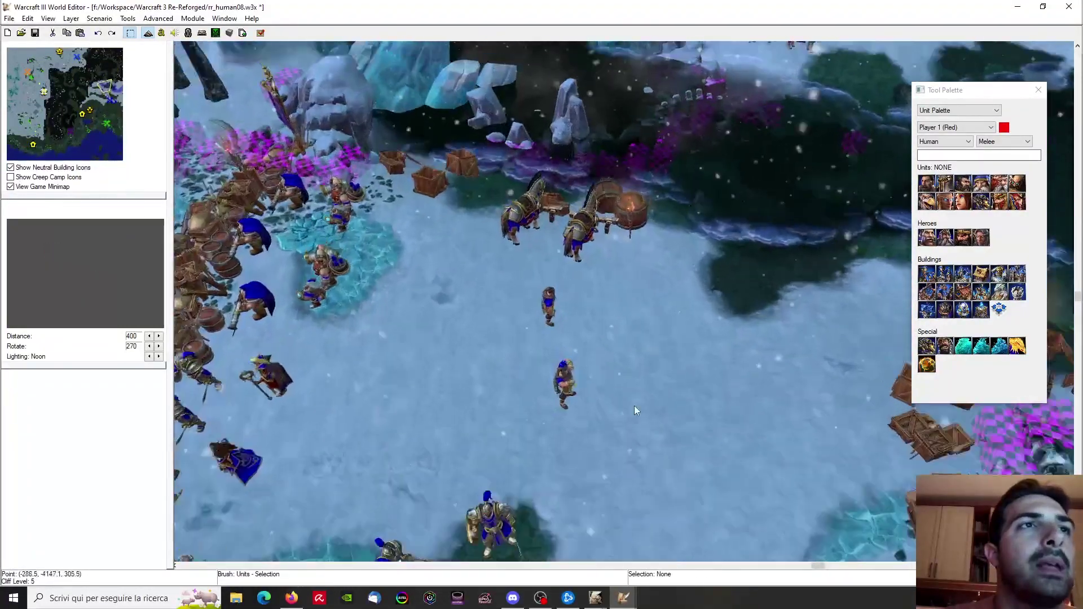
Move both pasted peasants side by side, close behind the two horse-drawn carts
scroll(520, 316, "up", 3)
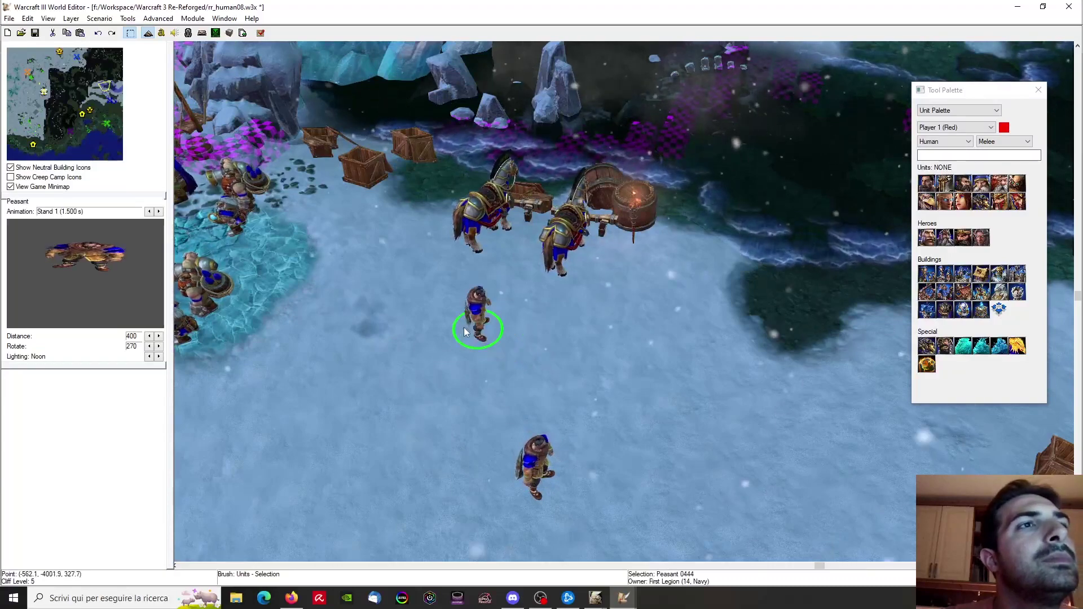
left_click_drag(466, 332, 443, 318)
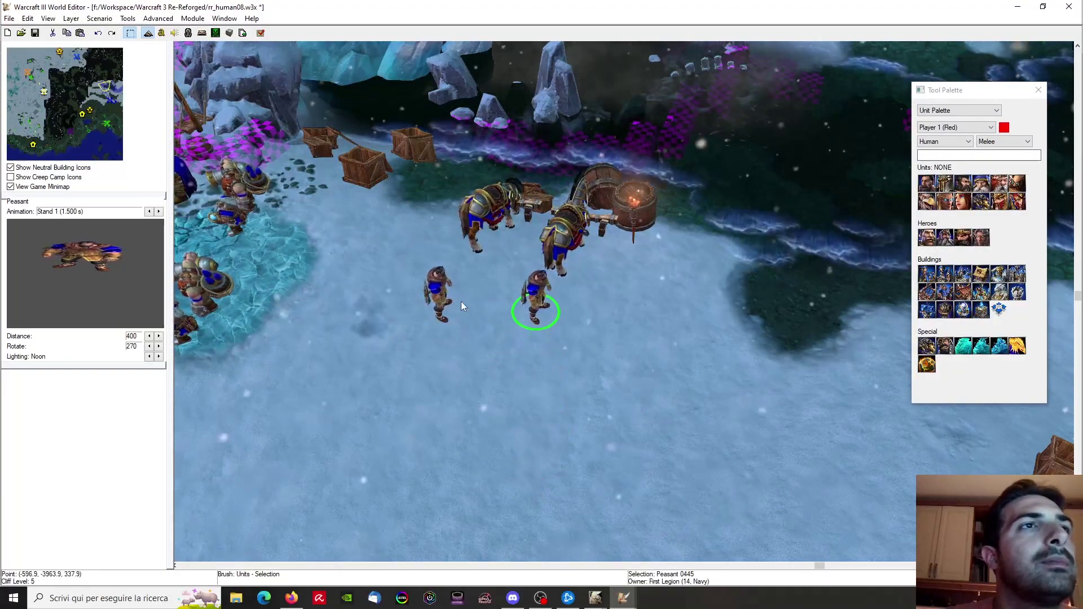
left_click_drag(536, 316, 513, 319)
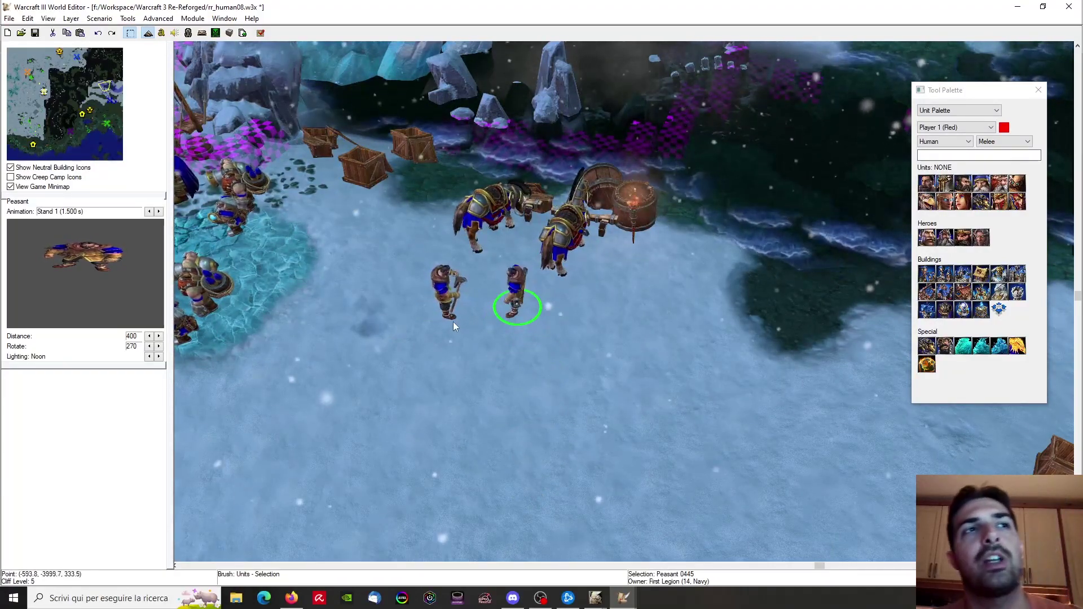
scroll(553, 429, "down", 5)
right_click_drag(554, 430, 594, 320)
scroll(581, 327, "up", 3)
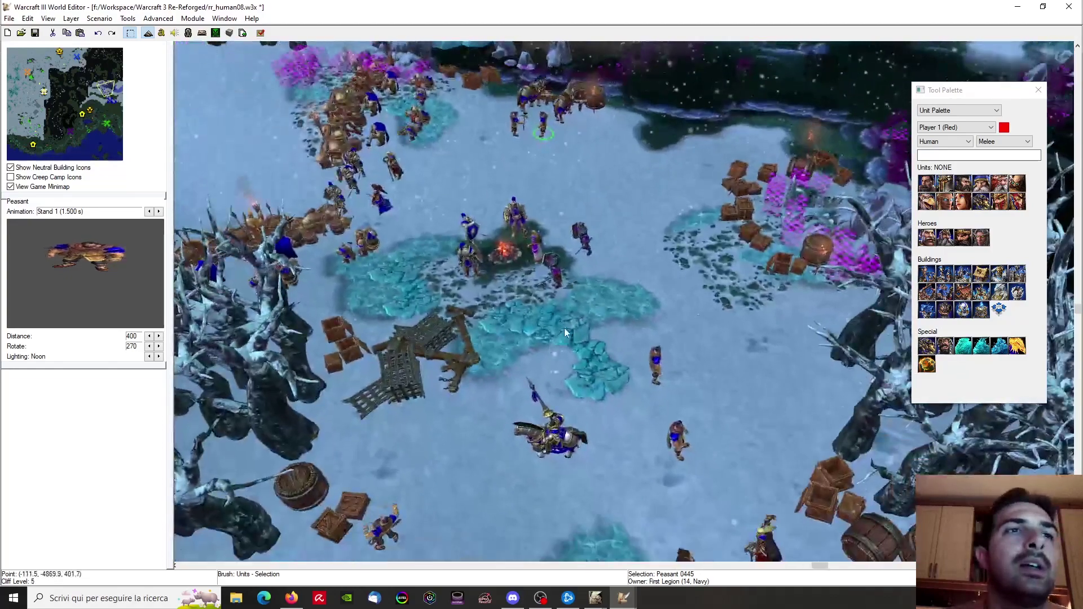
Clear the peasant selection and examine the placement of the peasants behind the horse-drawn carts and the units around the campfire
right_click_drag(537, 144, 597, 365)
key("ctrl+v")
left_click(495, 266)
left_click(513, 318, "ctrl")
right_click_drag(666, 342, 411, 228)
left_click(751, 347)
scroll(429, 248, "up", 3)
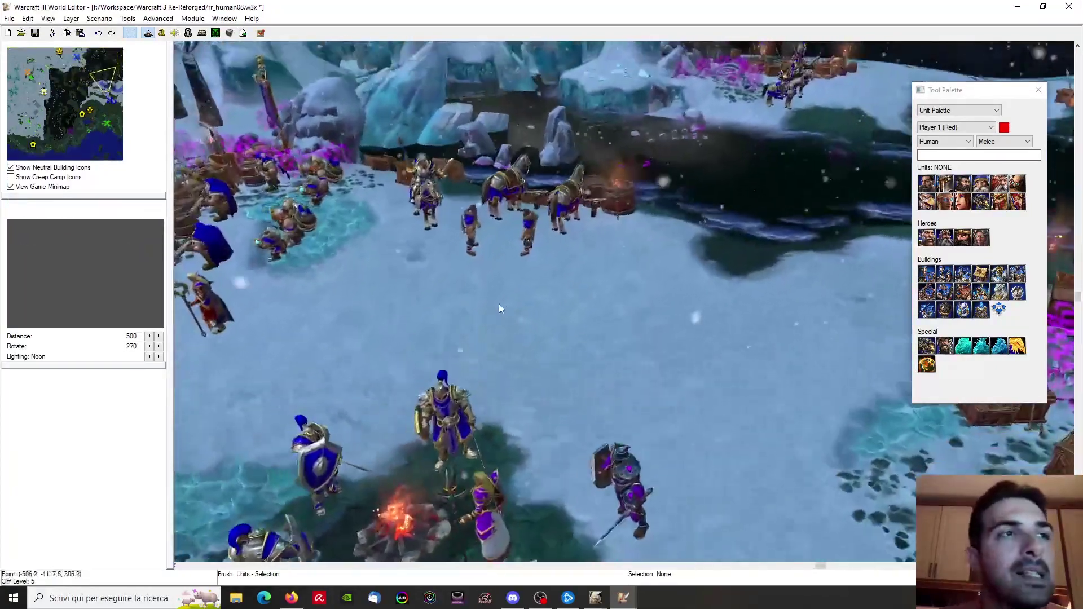
scroll(496, 306, "down", 4)
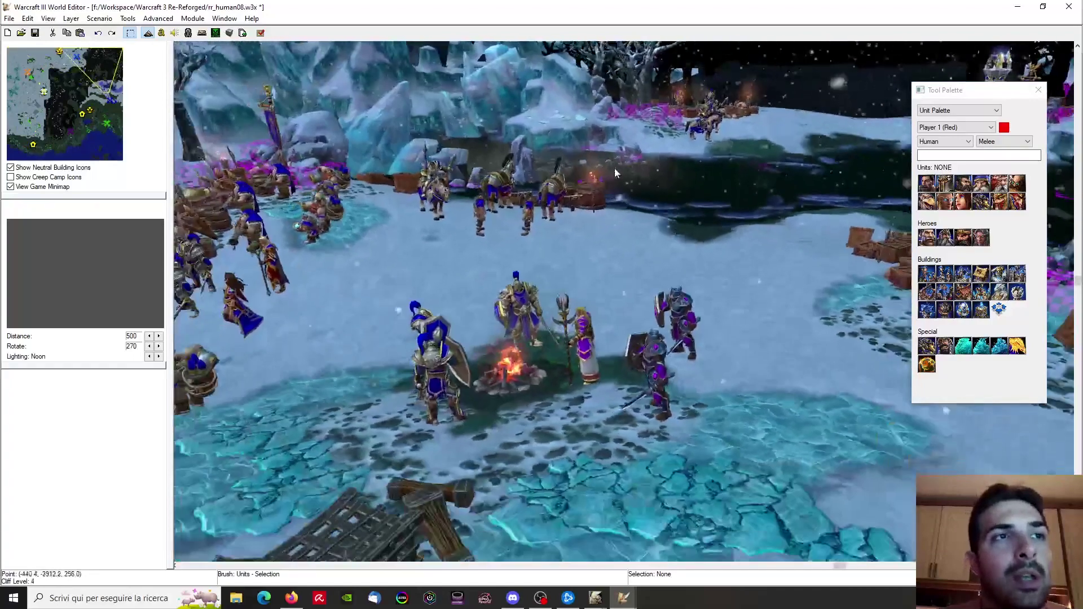
scroll(614, 168, "down", 5)
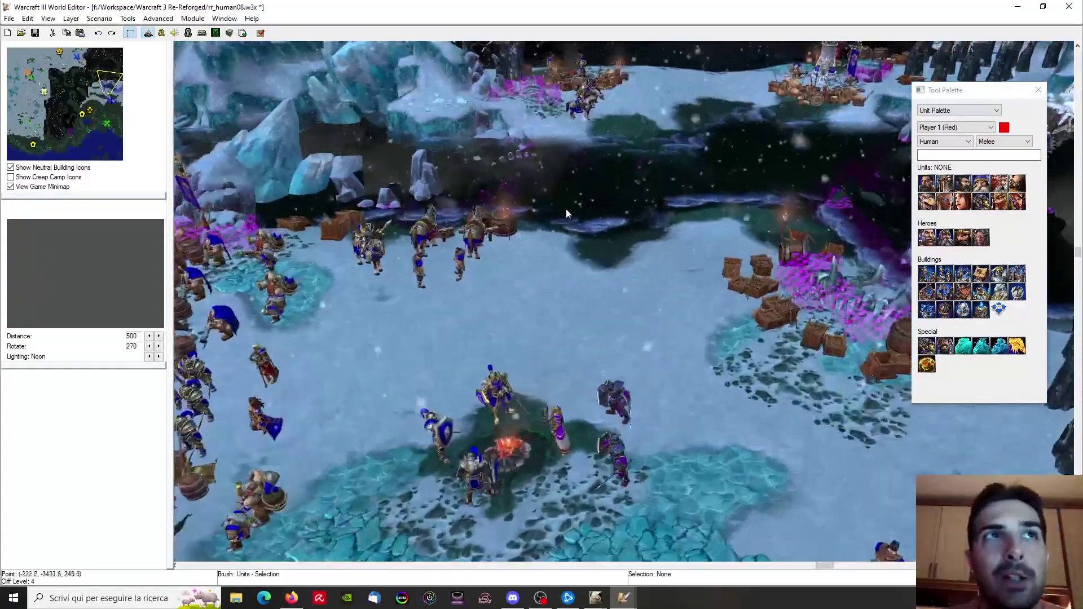
mouse_move(567, 209)
right_mouse_down("ctrl")
mouse_move(603, 238)
mouse_move(565, 216)
right_mouse_up("ctrl")
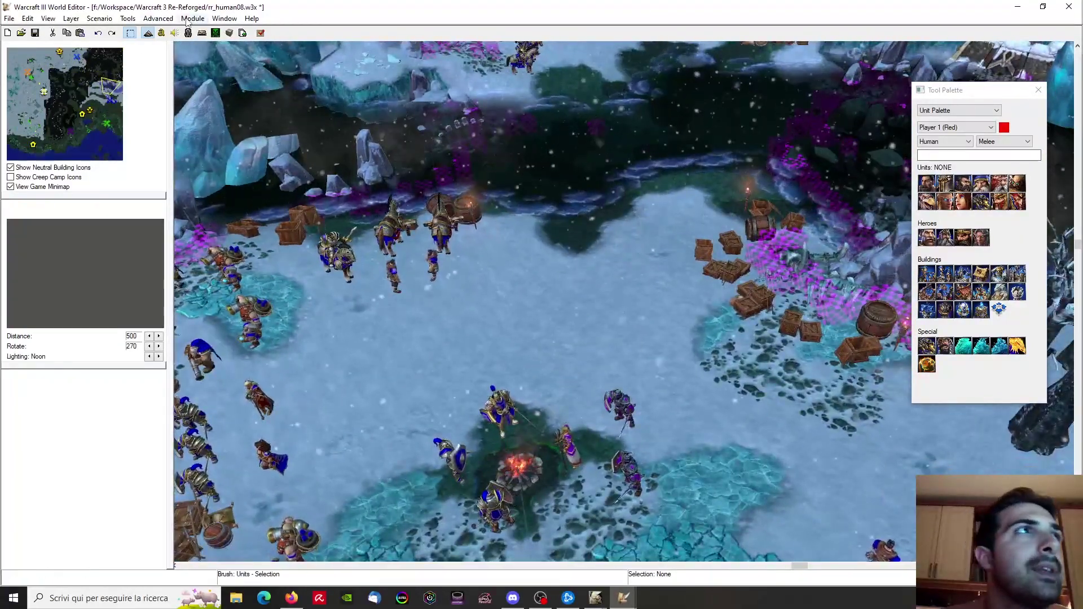
Open the Sound Editor, shift its window aside, and play the H08Captain01 voice line
key("F5")
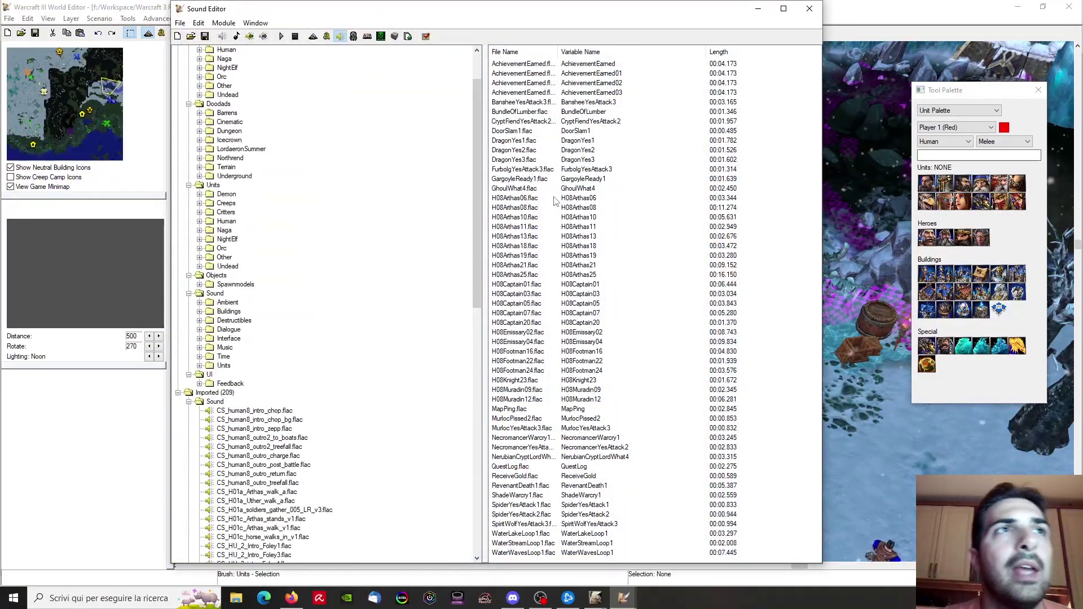
left_click_drag(588, 11, 701, 18)
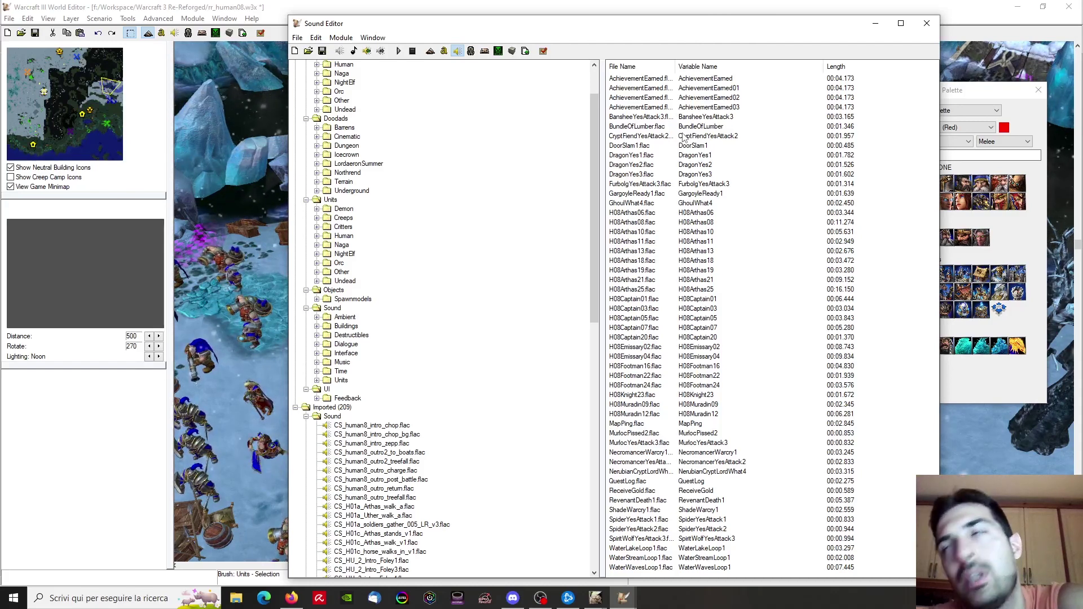
right_click(648, 215)
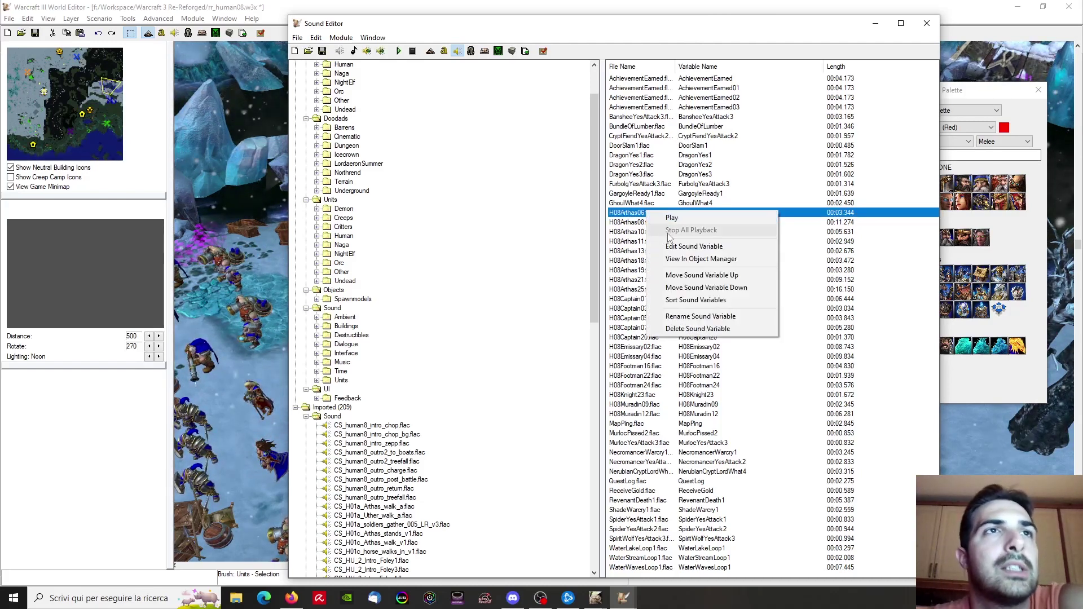
left_click(638, 339)
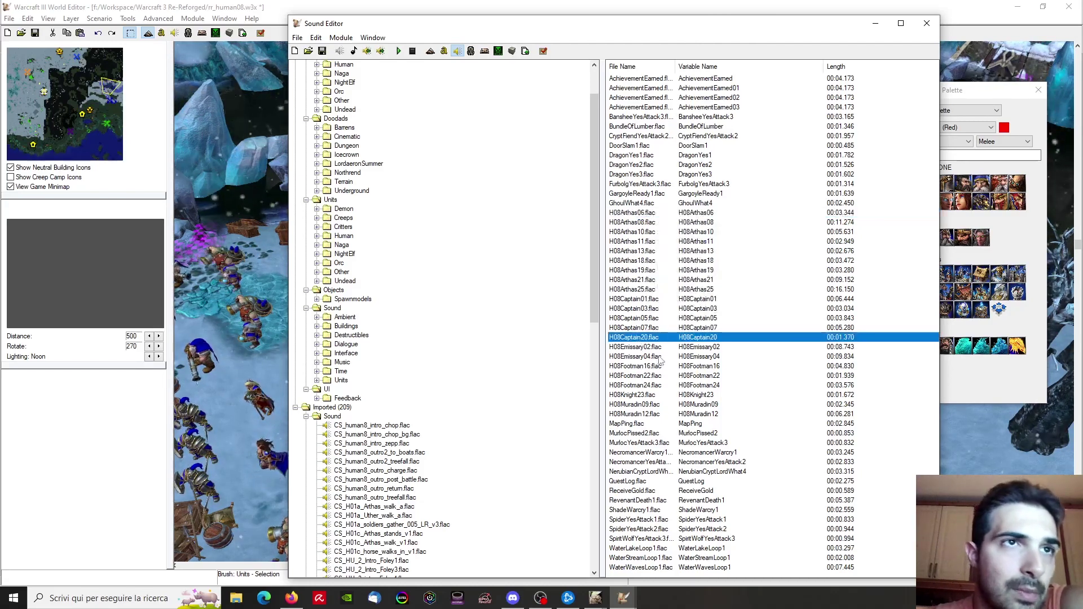
right_click(653, 300)
left_click(686, 308)
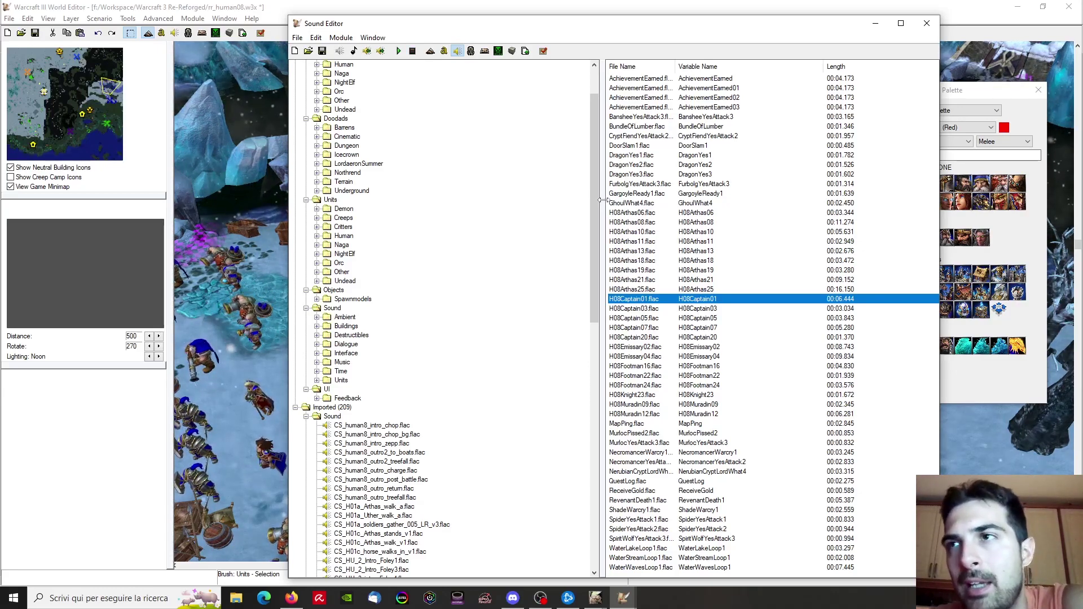
View the campfire group up close on the map and play the H08Emissary02 voice line in the Sound Editor
left_click(275, 369)
scroll(673, 184, "up", 5)
right_click_drag(674, 184, 592, 229, "ctrl")
scroll(659, 310, "up", 2)
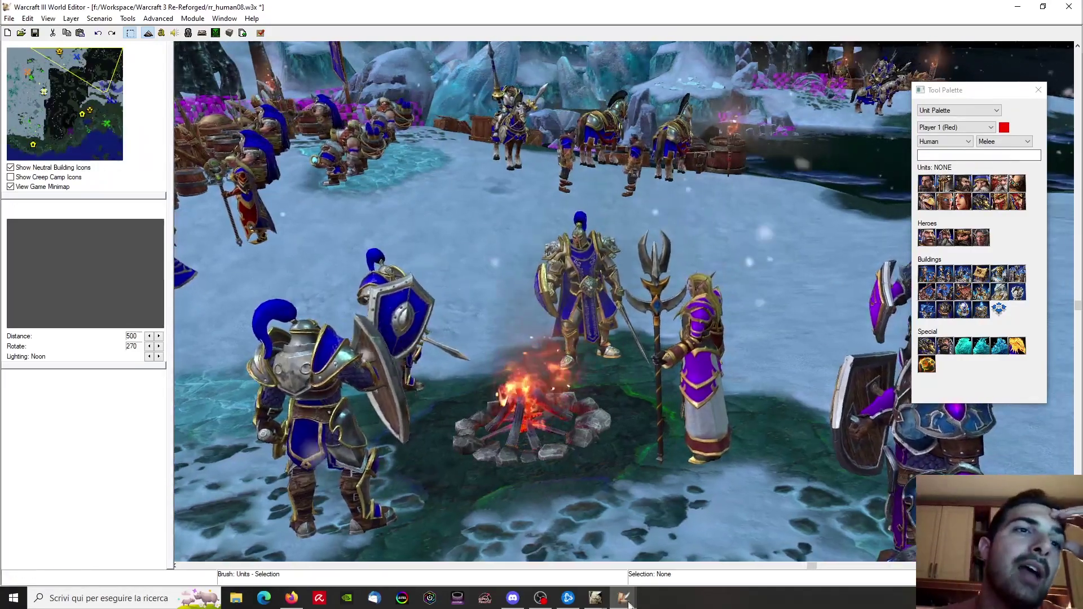
mouse_move(623, 599)
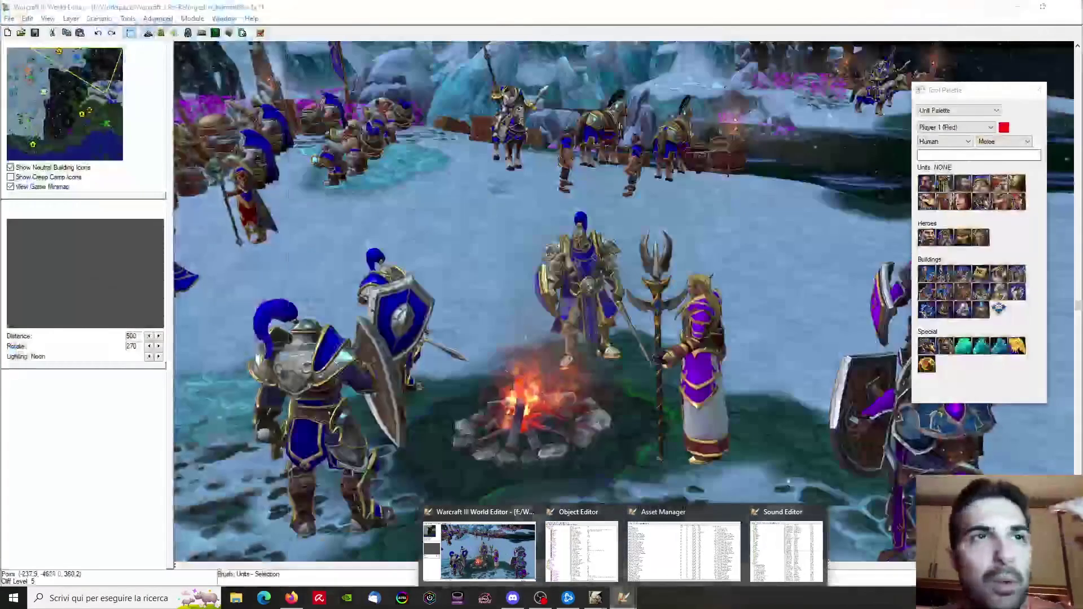
left_click(767, 534)
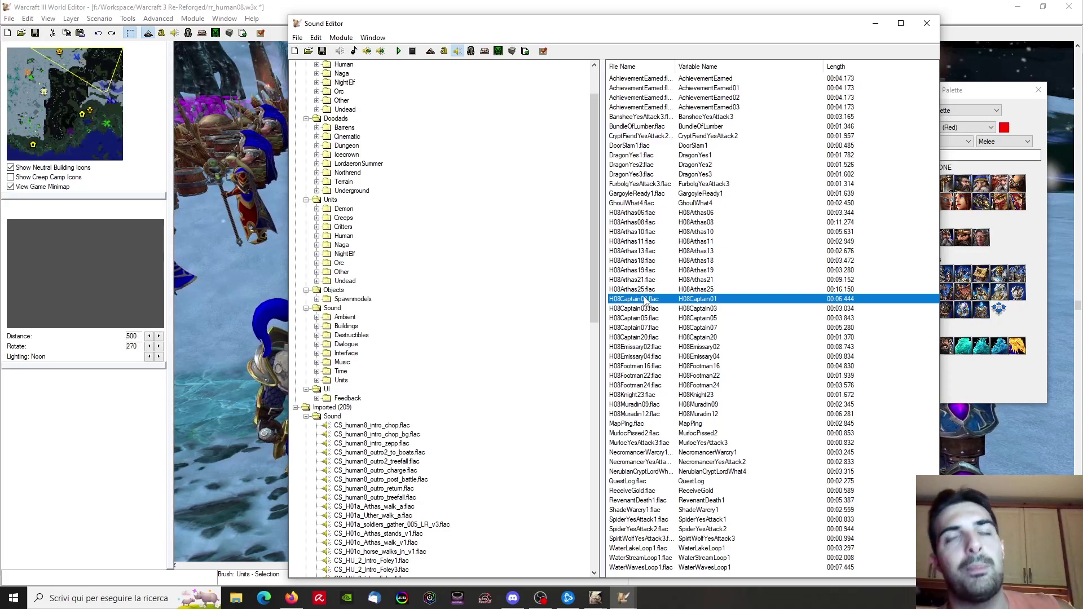
right_click(656, 351)
left_click(674, 354)
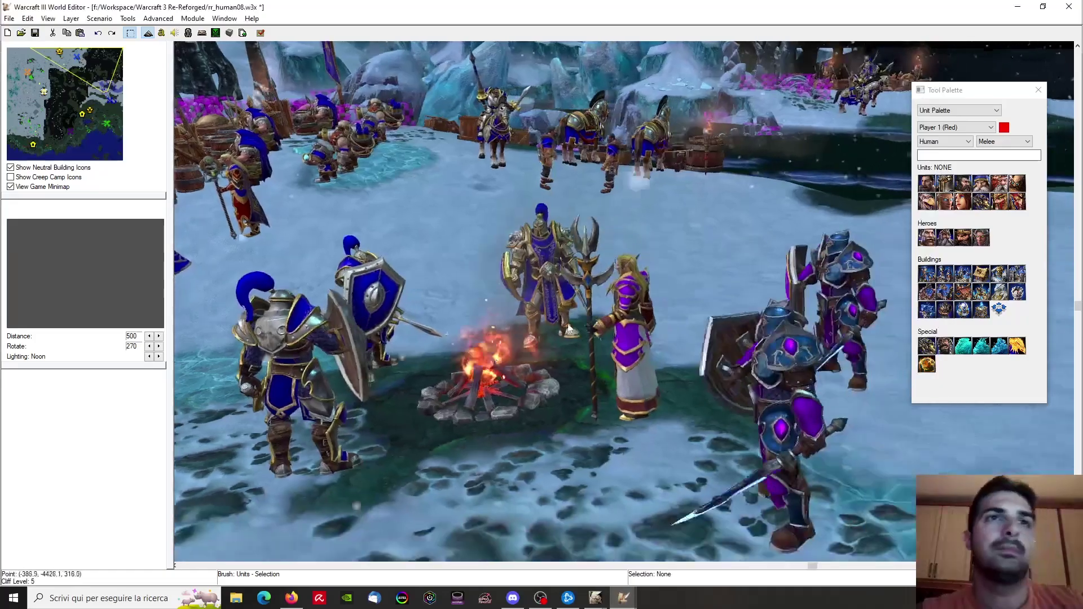
Select the Emissary beside the campfire for a closer look and play the H08Captain03 voice line in the Sound Editor
right_click_drag(508, 534, 652, 274, "ctrl")
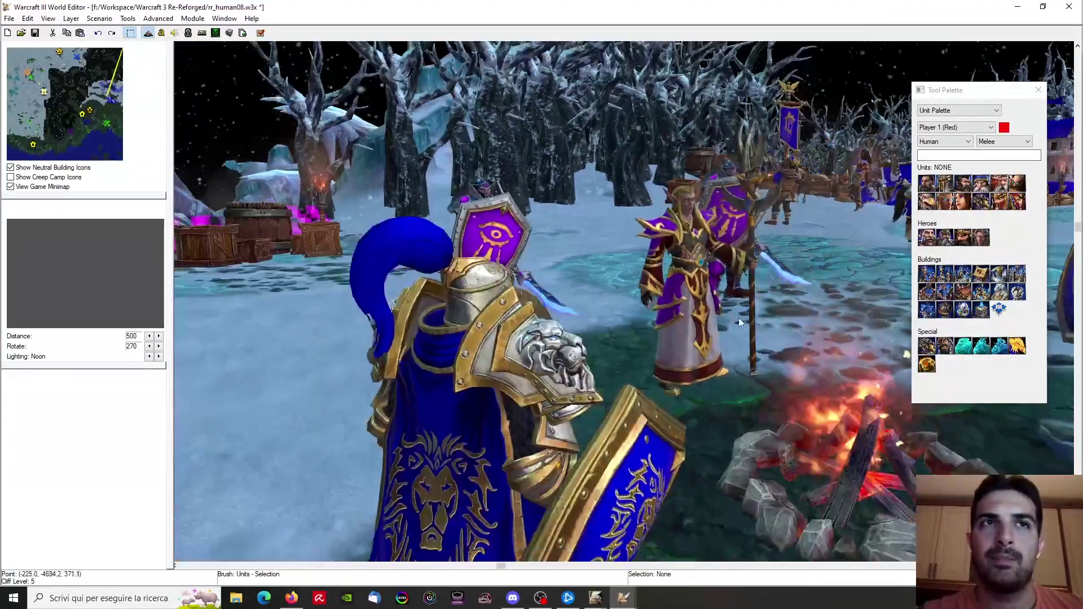
left_click(729, 321)
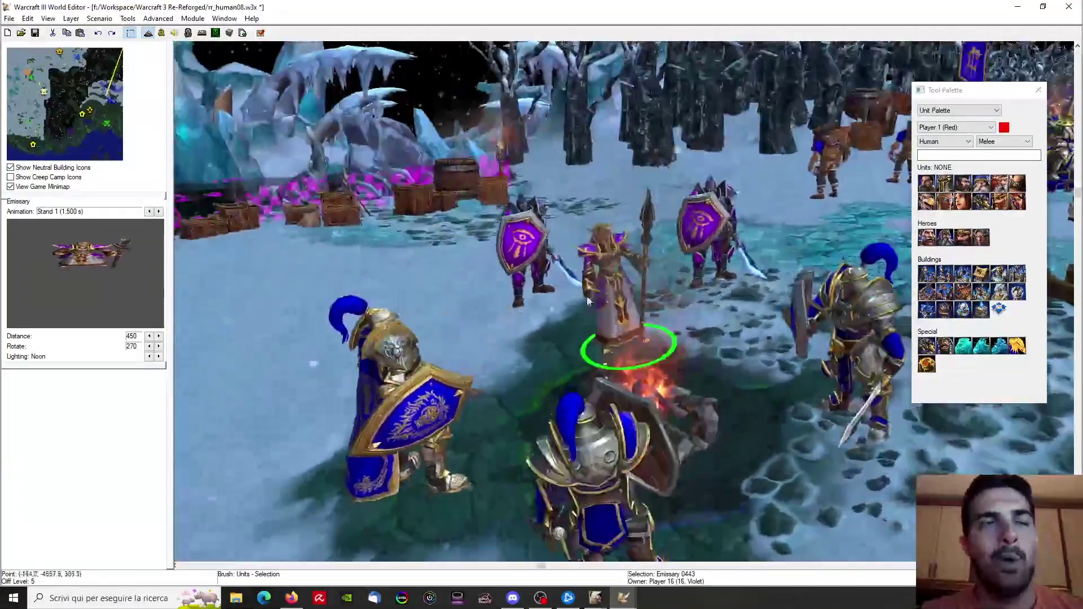
scroll(569, 297, "up", 3)
right_click_drag(625, 317, 694, 282, "ctrl")
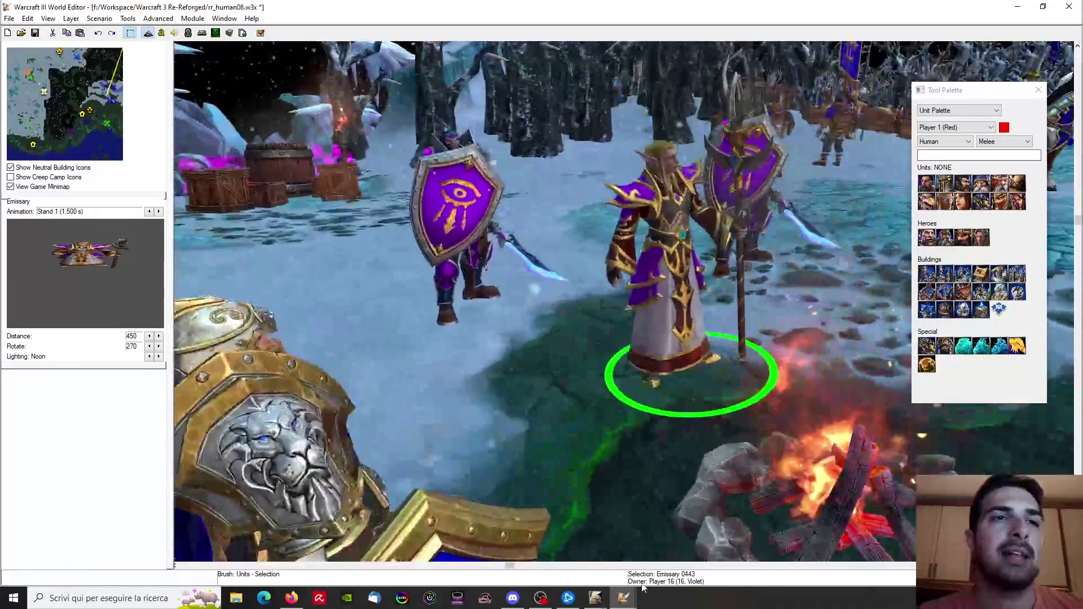
mouse_move(624, 598)
left_click(828, 545)
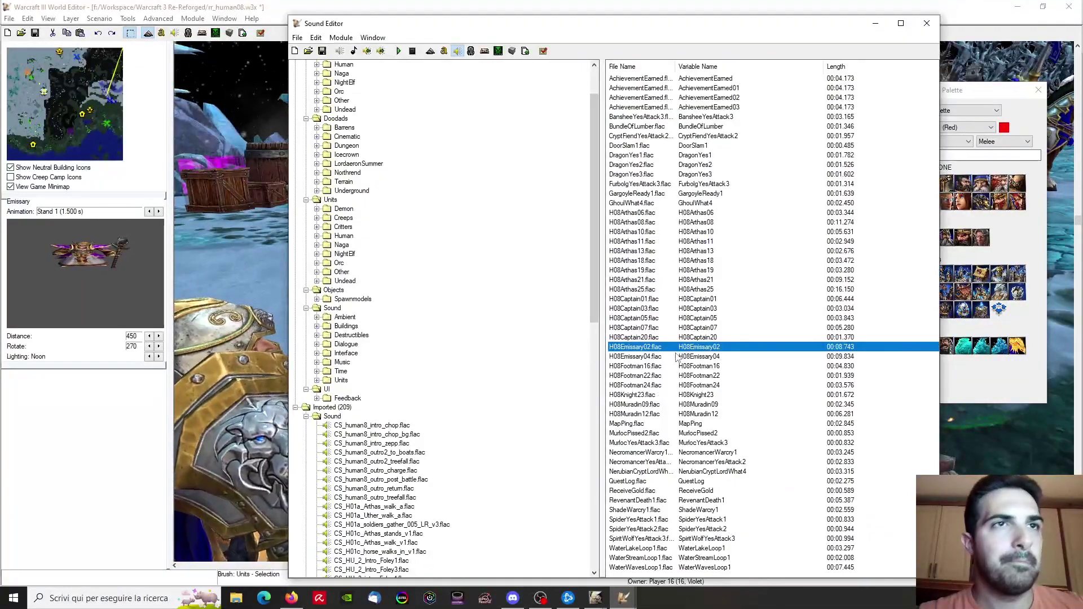
right_click(657, 308)
left_click(666, 314)
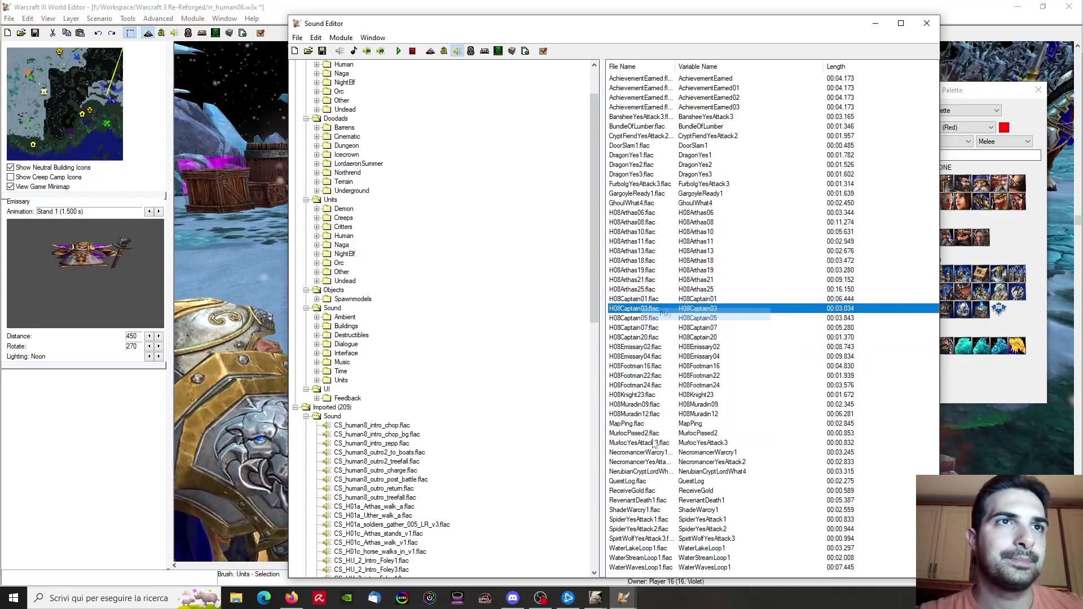
Review the Emissary and Dalaran footmen on the map, and play the H08Emissary04 voice line in the Sound Editor
mouse_move(623, 598)
left_click(566, 566)
left_click(435, 567)
right_click_drag(677, 339, 519, 392, "ctrl")
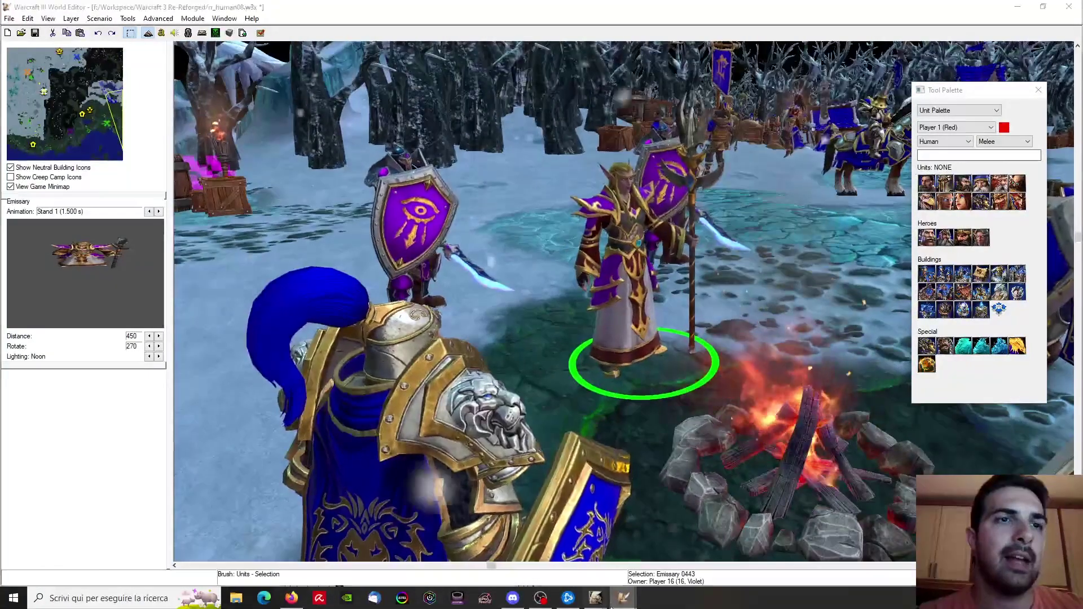
mouse_move(624, 598)
left_click(786, 550)
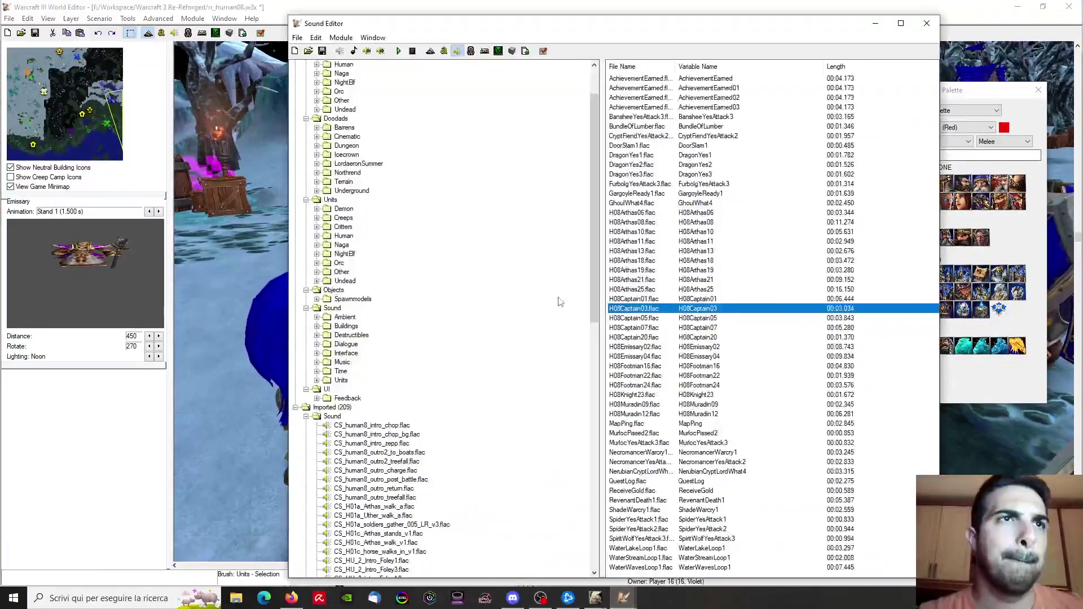
double_click(651, 357)
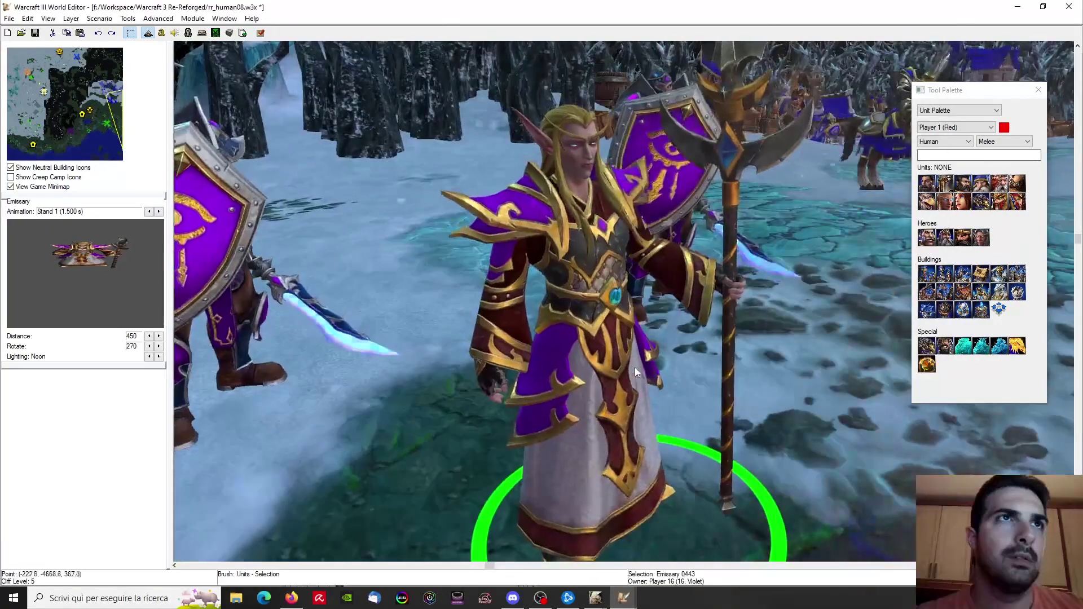
Examine the Emissary facing the captain from several angles and play the H08Captain05 voice line in the Sound Editor
scroll(634, 367, "down", 2)
right_click_drag(635, 367, 526, 310, "ctrl")
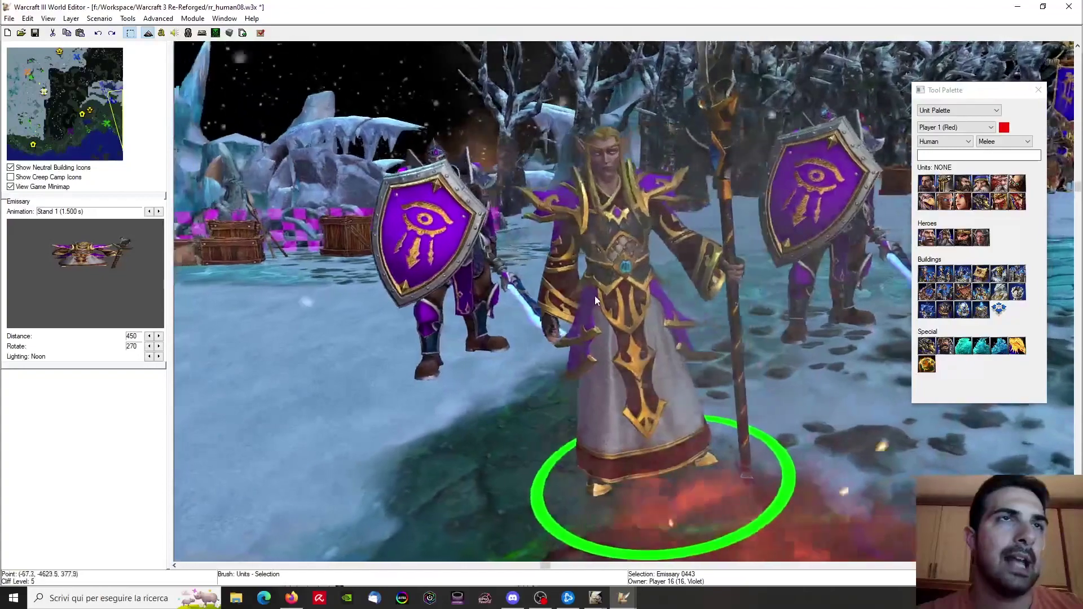
right_click_drag(595, 296, 367, 322, "ctrl")
scroll(745, 437, "down", 3)
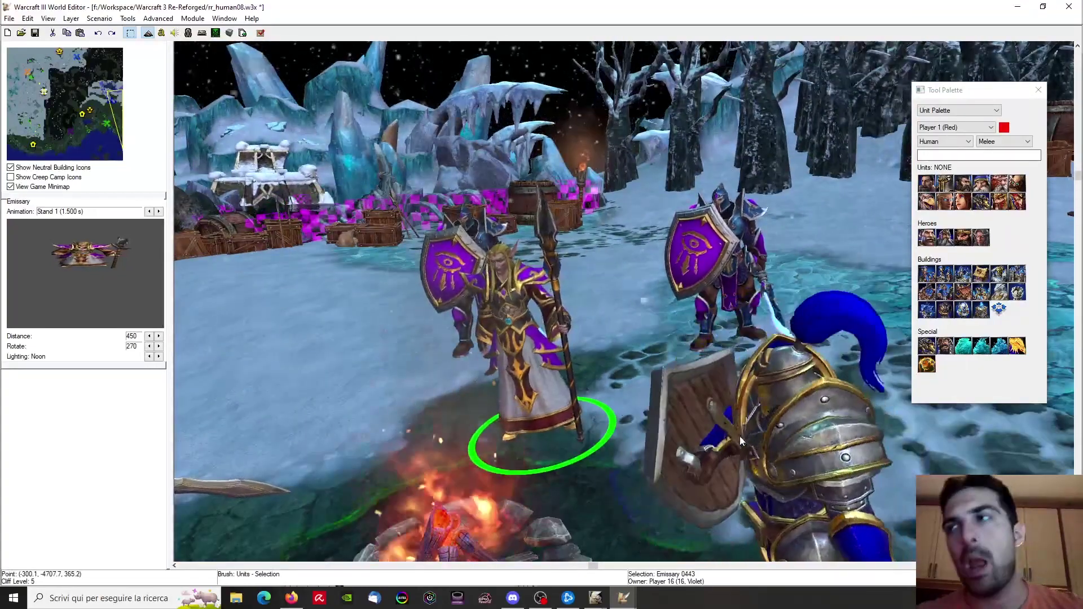
right_click_drag(737, 436, 589, 321, "ctrl")
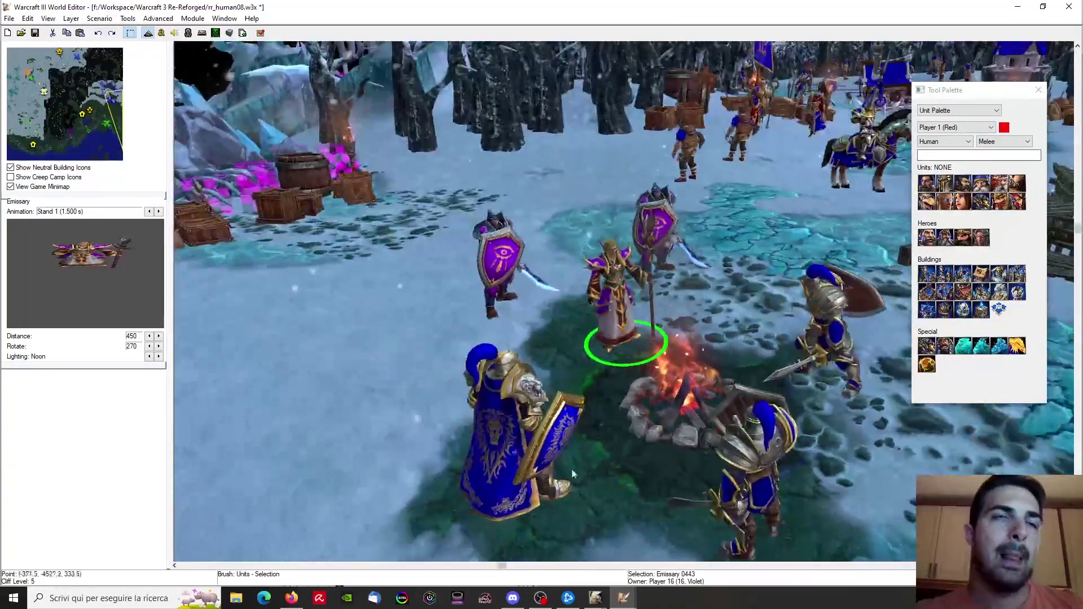
mouse_move(623, 598)
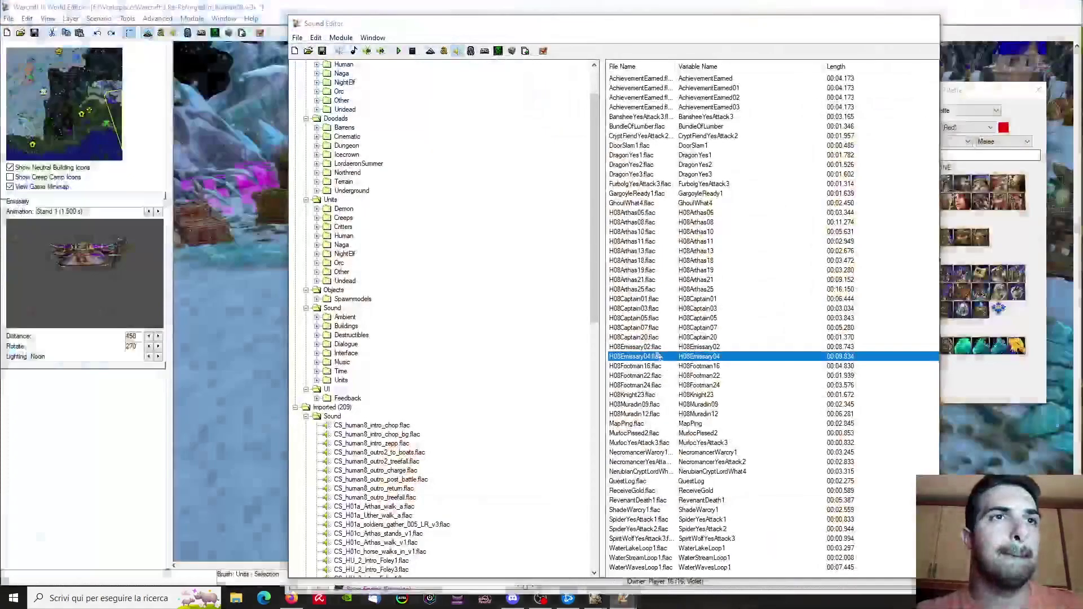
left_click(786, 552)
double_click(647, 320)
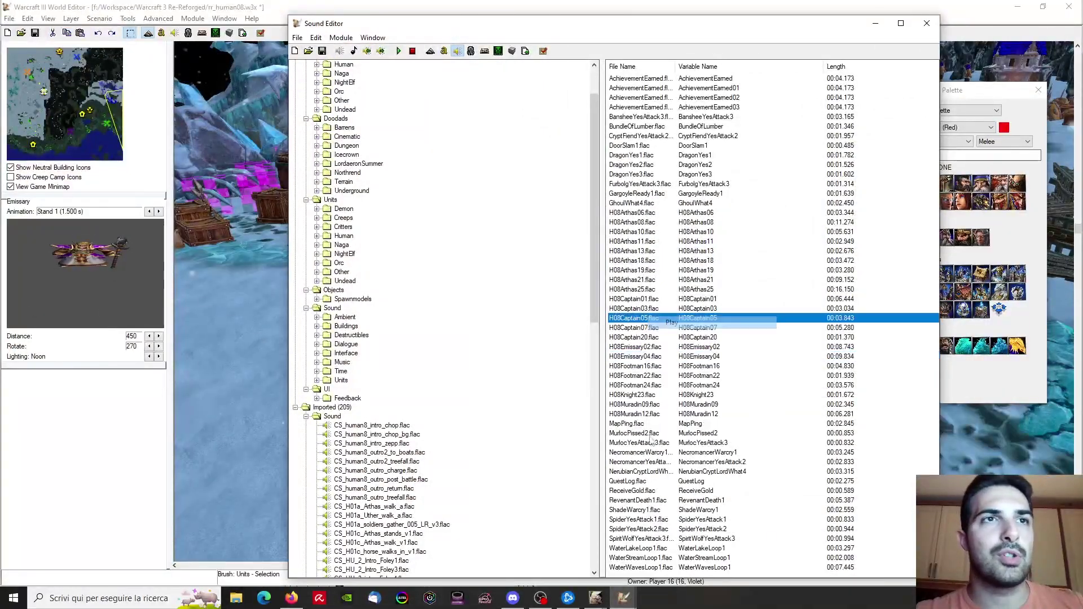
Return to the map and examine the campfire group, the peasants and the mounted knight near the broken gate
left_click(619, 599)
left_click(497, 552)
right_click_drag(570, 333, 694, 339, "ctrl")
right_click_drag(593, 361, 603, 339, "ctrl")
scroll(614, 347, "up", 3)
scroll(649, 375, "down", 6)
right_click_drag(649, 375, 666, 341, "ctrl")
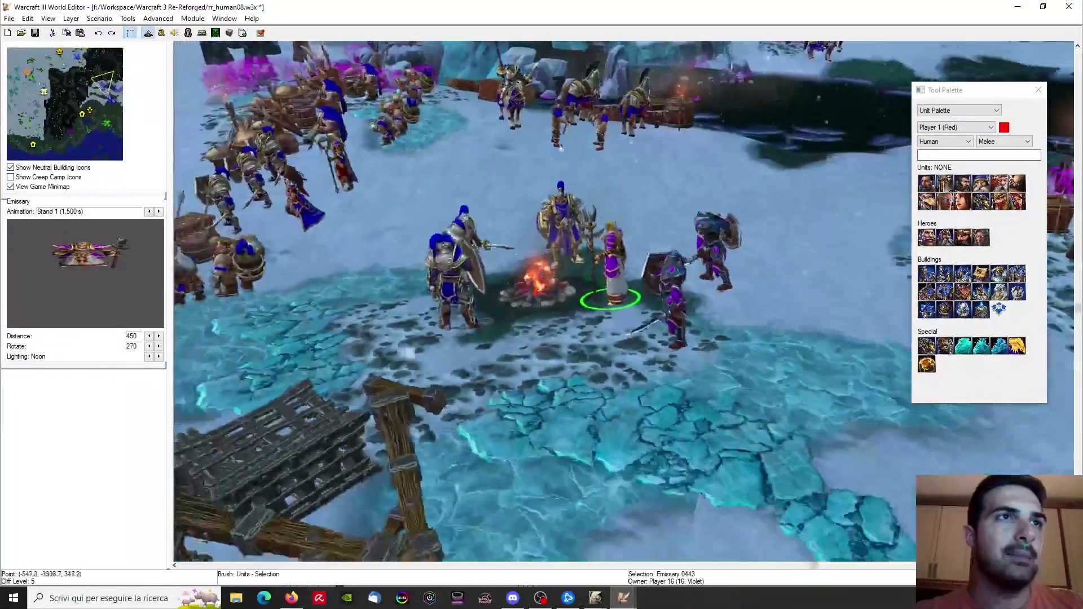
scroll(665, 341, "down", 3)
right_click_drag(604, 241, 482, 410)
scroll(482, 410, "up", 3)
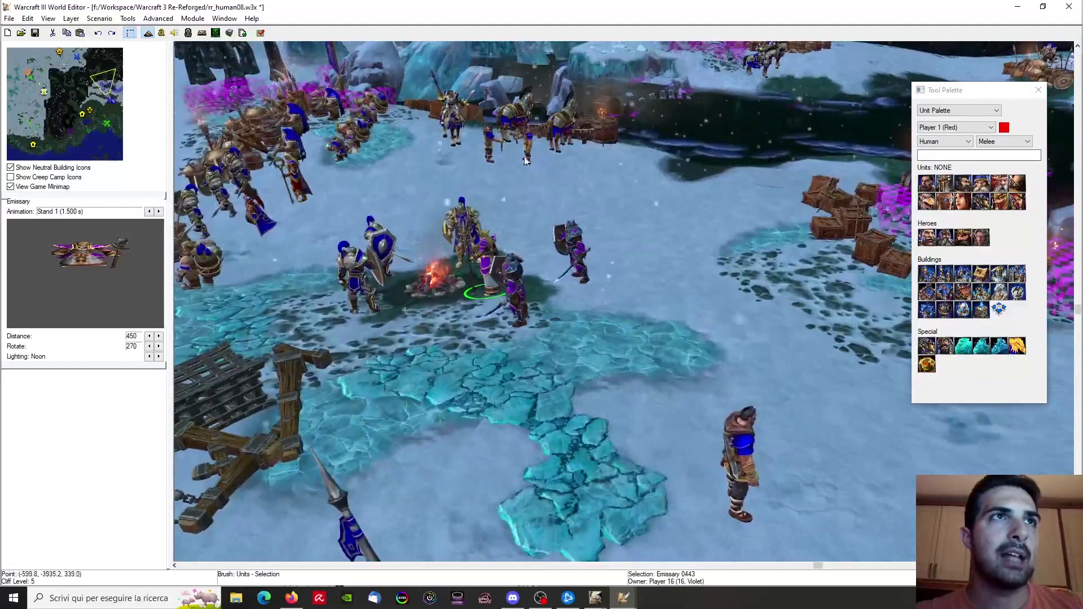
scroll(531, 165, "down", 3)
right_click_drag(542, 175, 665, 334, "ctrl")
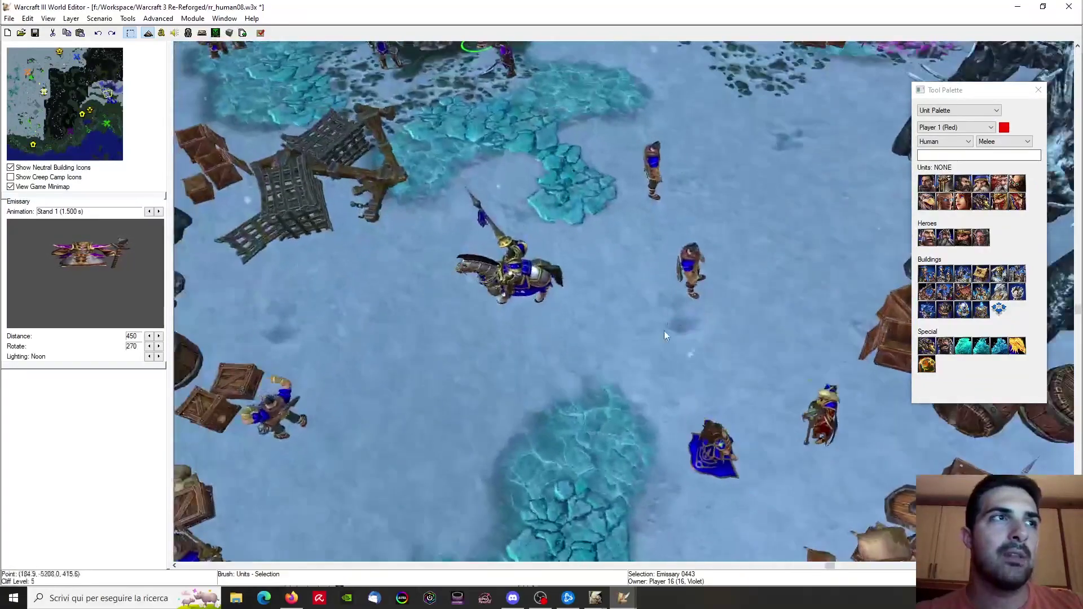
scroll(620, 248, "down", 3)
right_click_drag(579, 175, 462, 270)
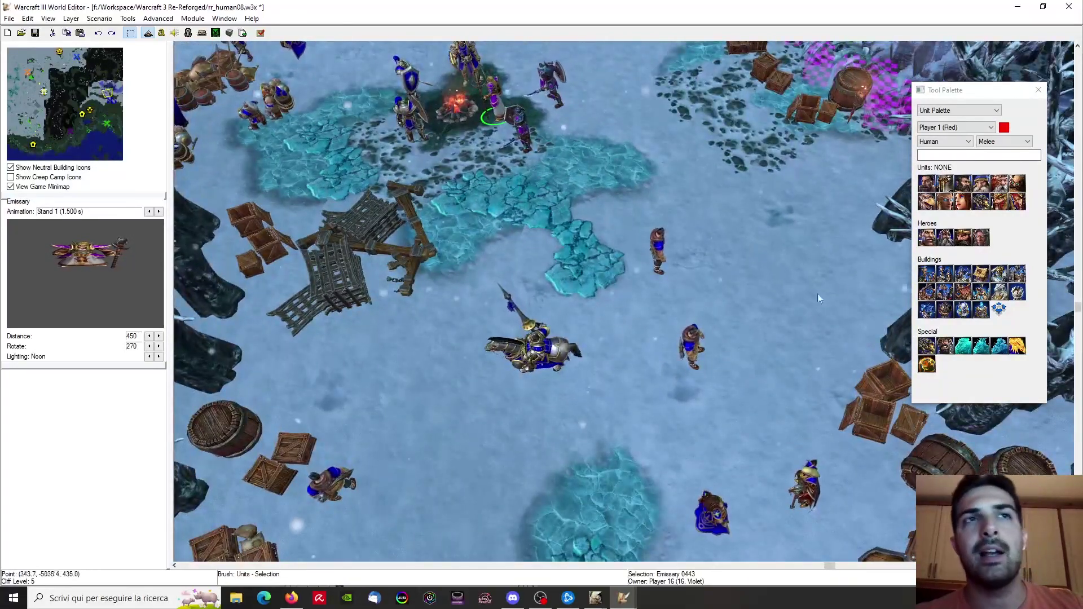
Deselect the Emissary and examine the open snow between the carts and crates, out to the shoreline
right_click_drag(675, 290, 615, 556)
right_click_drag(782, 269, 567, 398)
right_click_drag(790, 314, 541, 113)
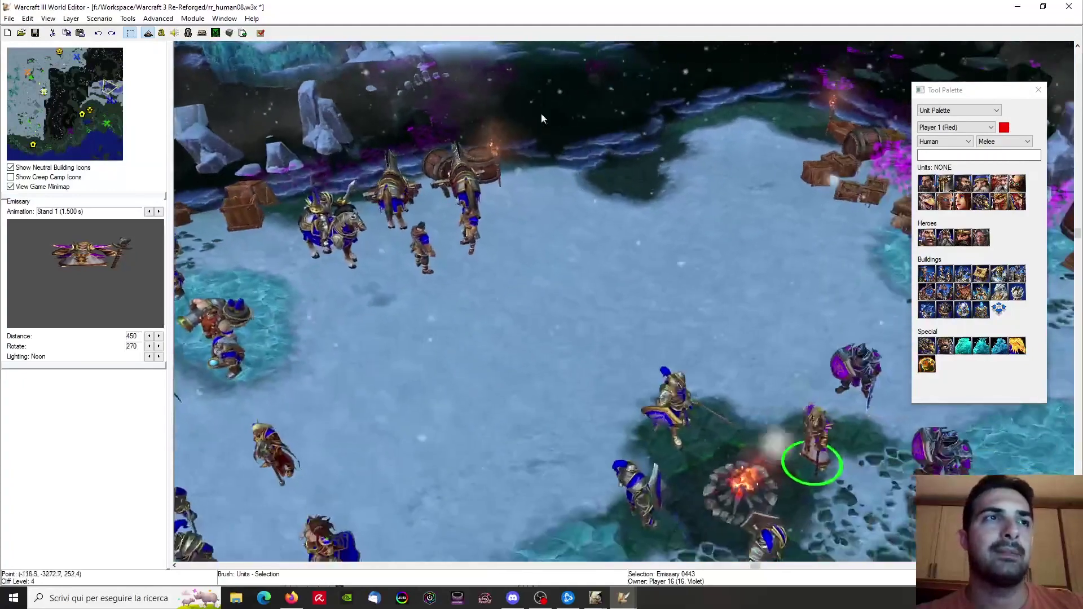
right_click_drag(773, 180, 597, 243)
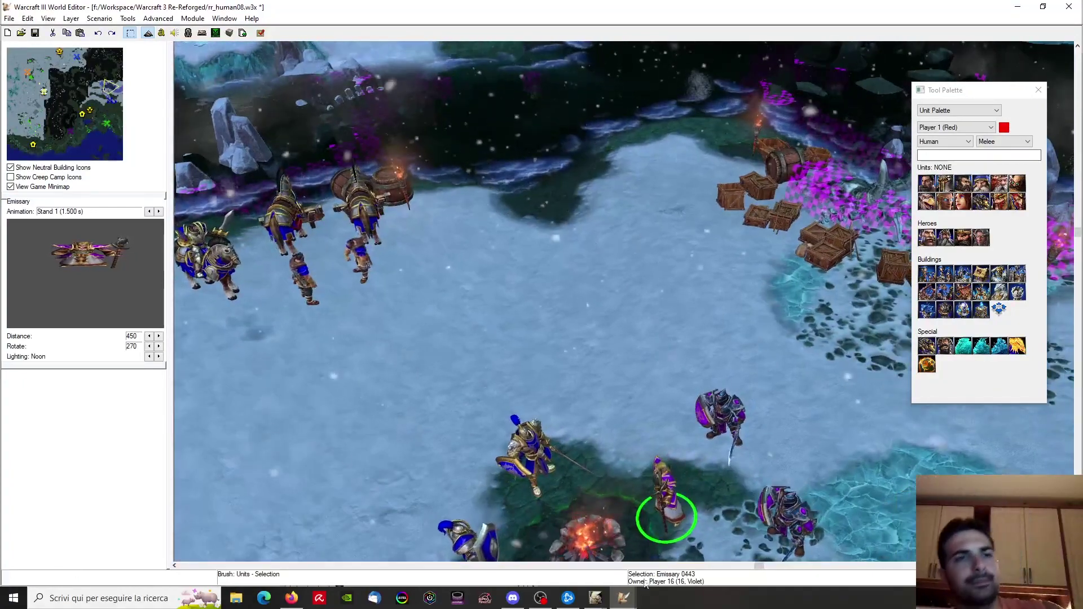
left_click(615, 350)
right_click_drag(615, 351, 527, 272)
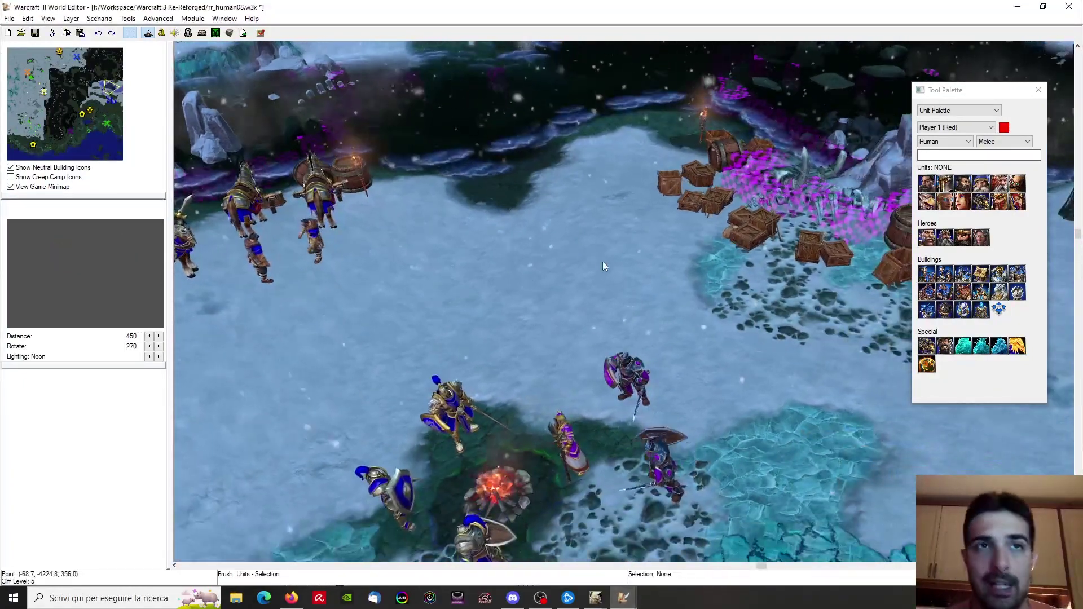
mouse_move(624, 599)
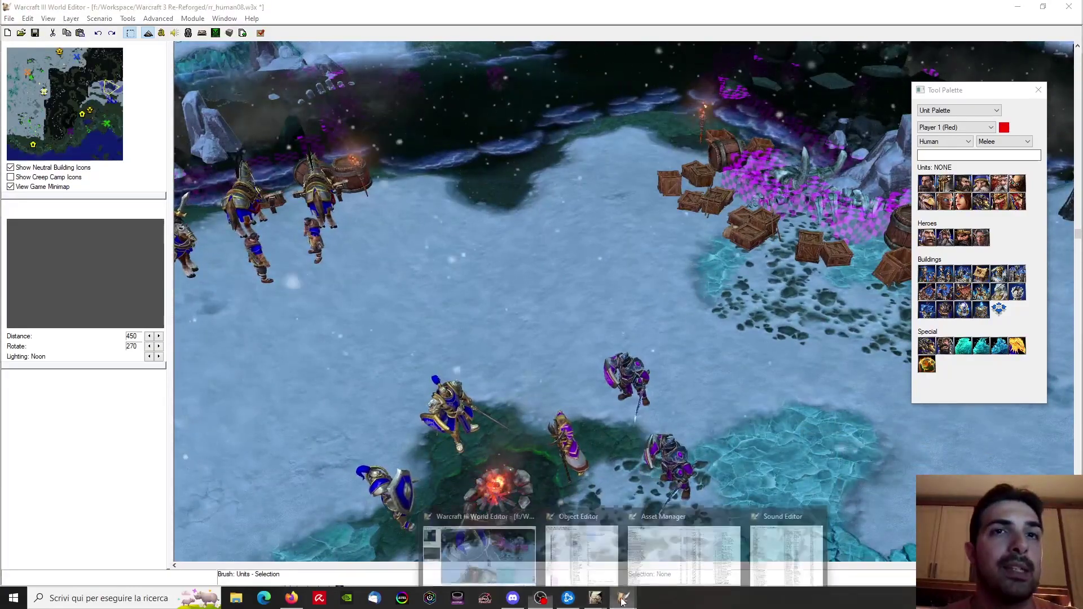
left_click(498, 550)
right_click_drag(666, 496, 694, 319, "ctrl")
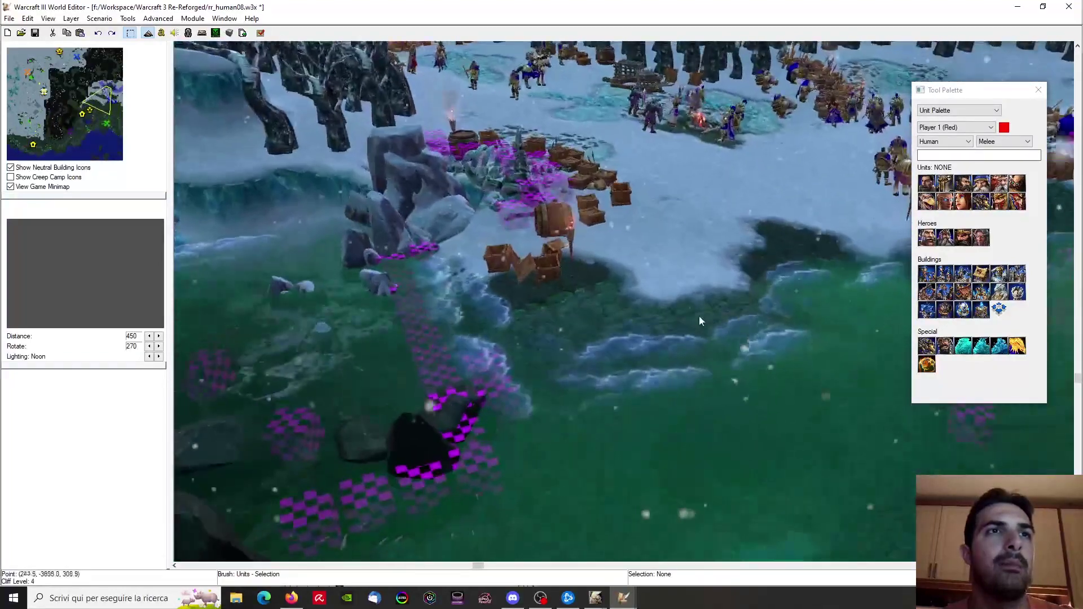
Place a copy of Captain Luc Valonforth on the open snow between the campfire and the shore, facing the fire
scroll(677, 361, "up", 3)
right_click_drag(471, 309, 580, 358)
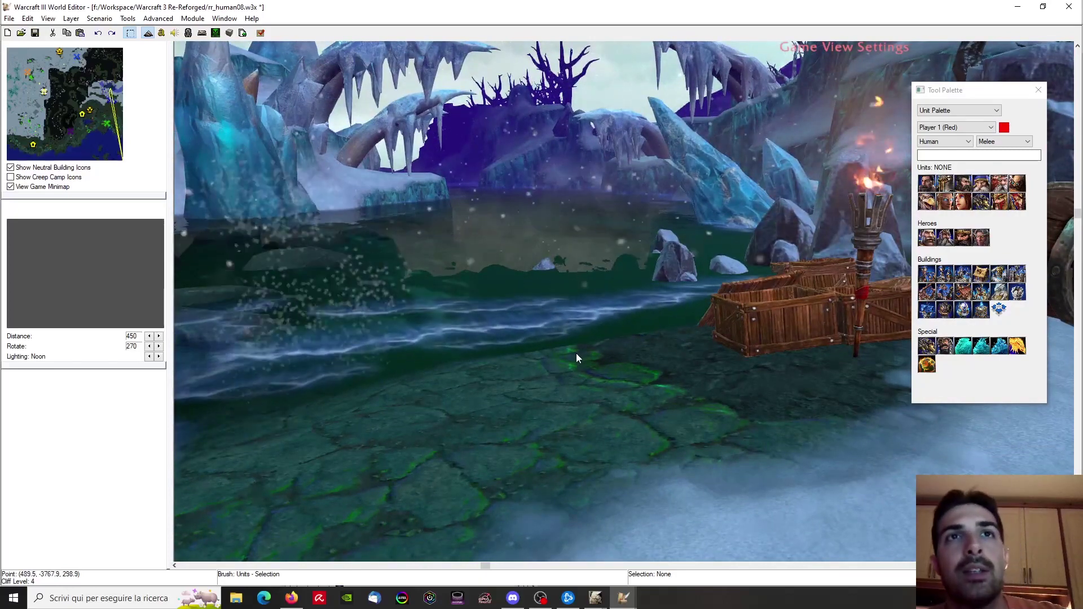
right_click_drag(575, 348, 637, 250)
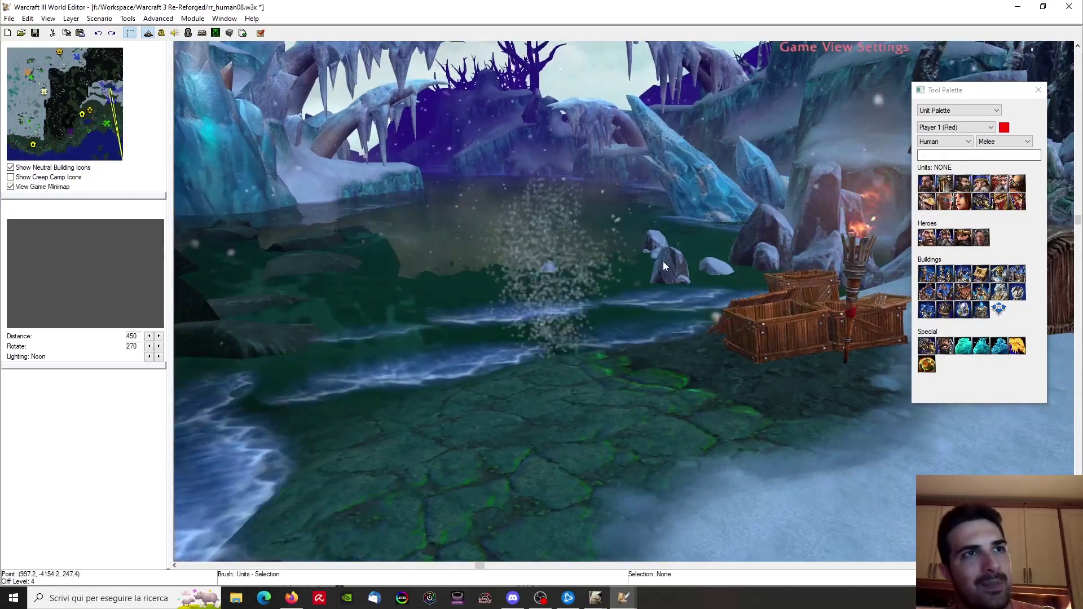
right_click_drag(714, 353, 567, 308, "ctrl")
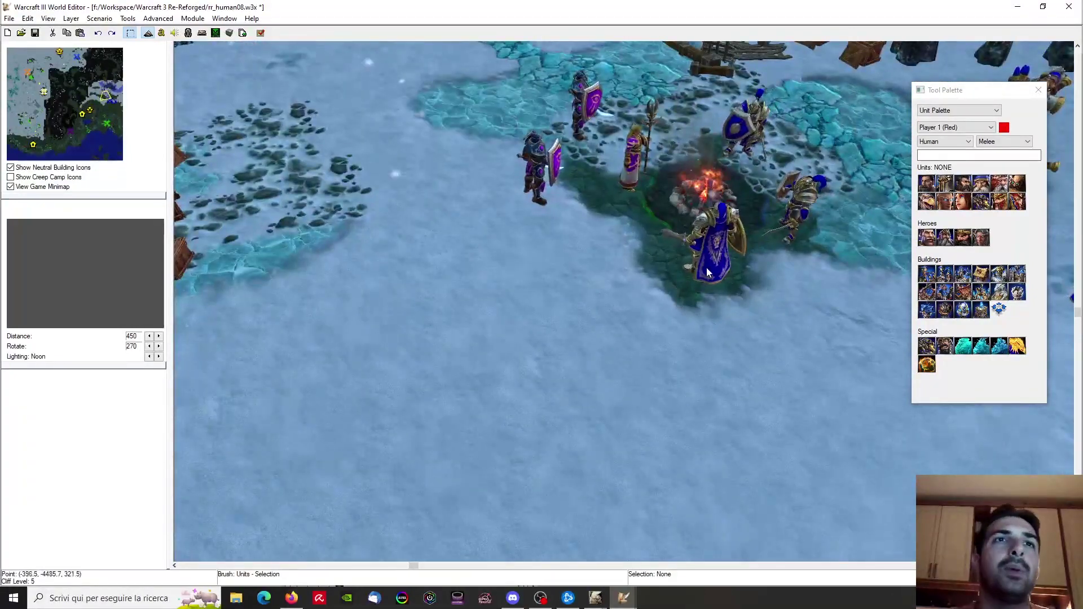
left_click(707, 268)
scroll(509, 388, "down", 2)
scroll(590, 313, "down", 1)
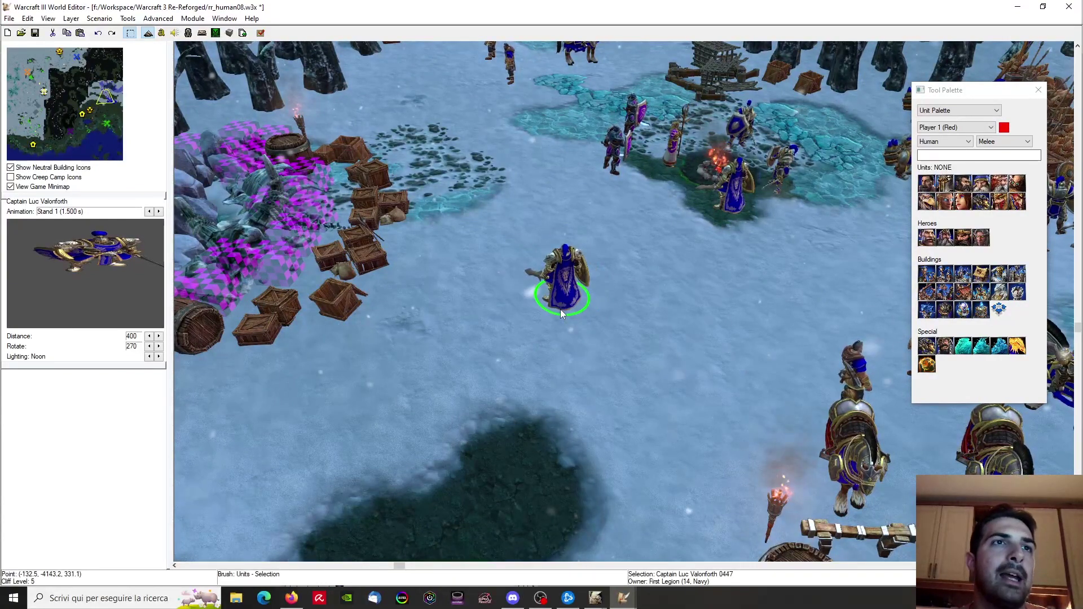
mouse_move(560, 309)
left_mouse_down()
mouse_move(572, 300)
mouse_move(567, 317)
left_mouse_up()
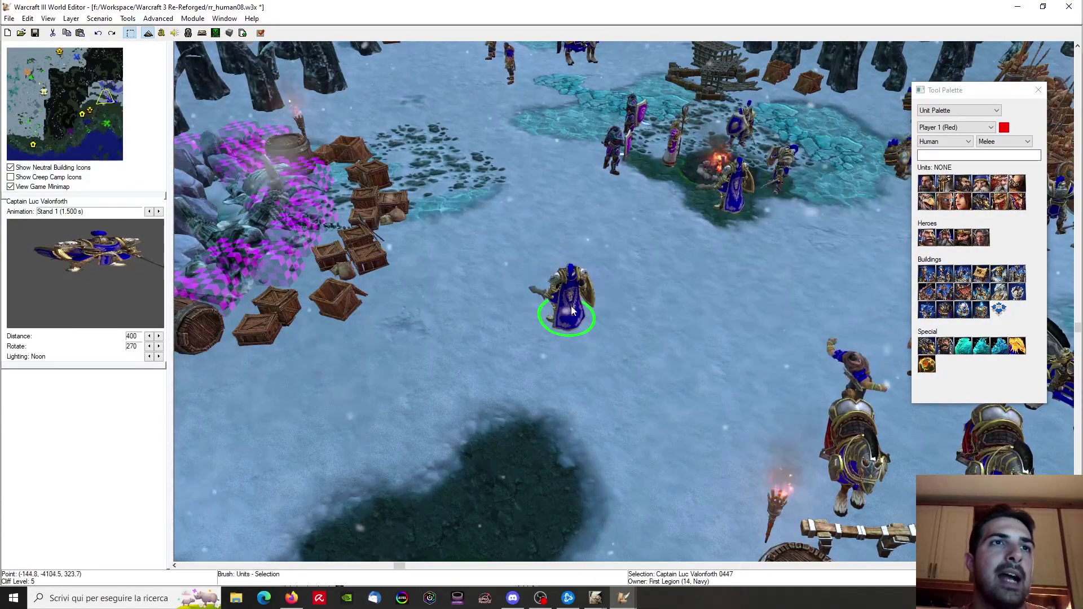
Place a copy of the campfire Footman on the snow directly in front of the new captain
right_click_drag(793, 155, 762, 214)
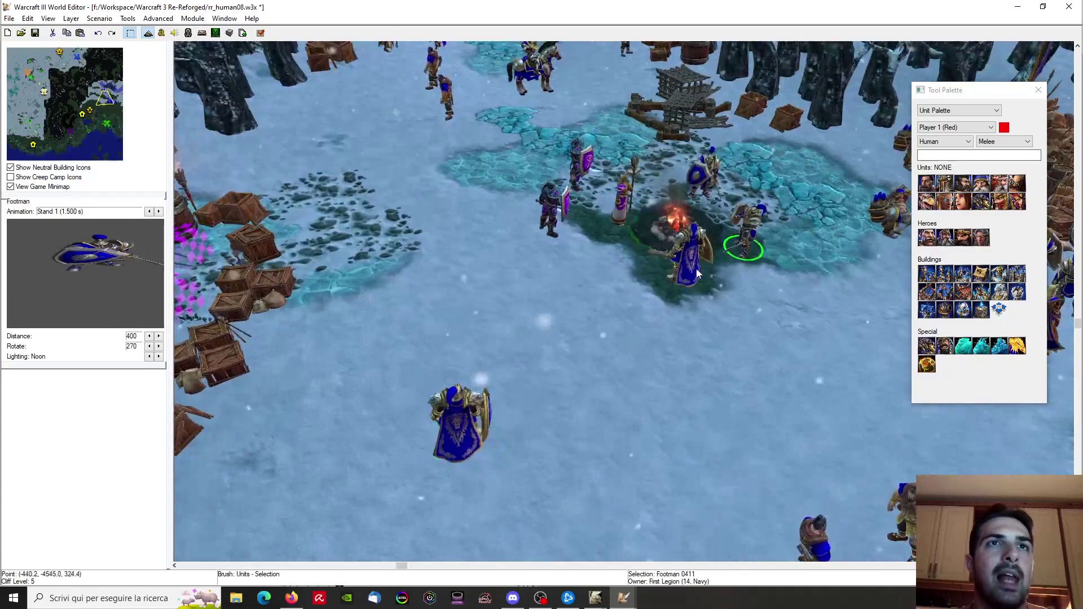
key("ctrl+v")
left_click(483, 364)
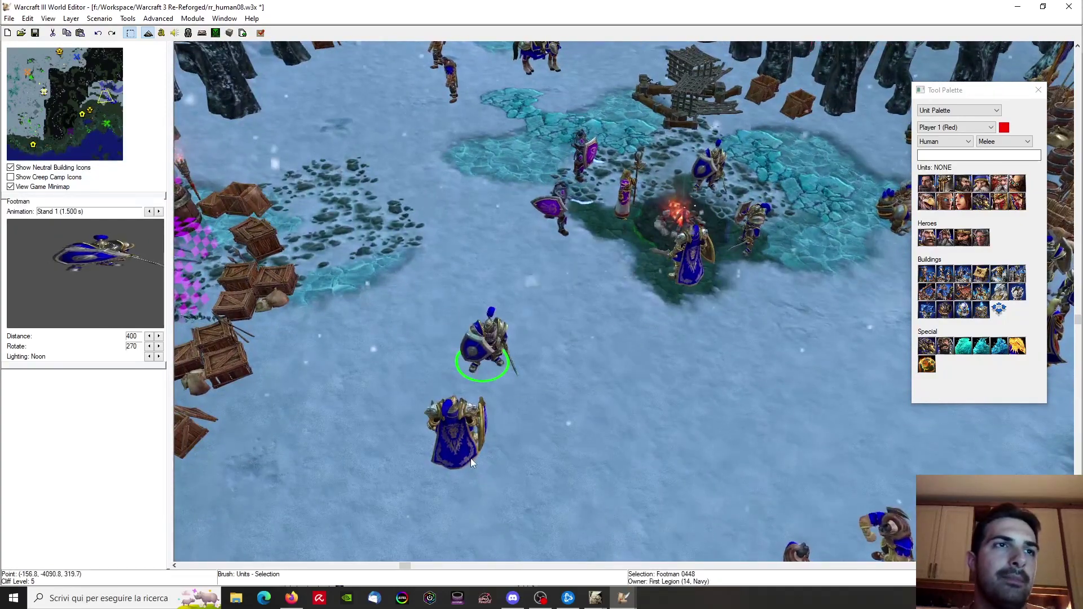
Copy a Peasant and place two copies beside the stacked crates near the rocky edge of the camp
right_click_drag(542, 369, 592, 333)
left_click(748, 370)
key("ctrl+c")
key("ctrl+v")
right_click_drag(536, 262, 654, 361)
key("ctrl+v")
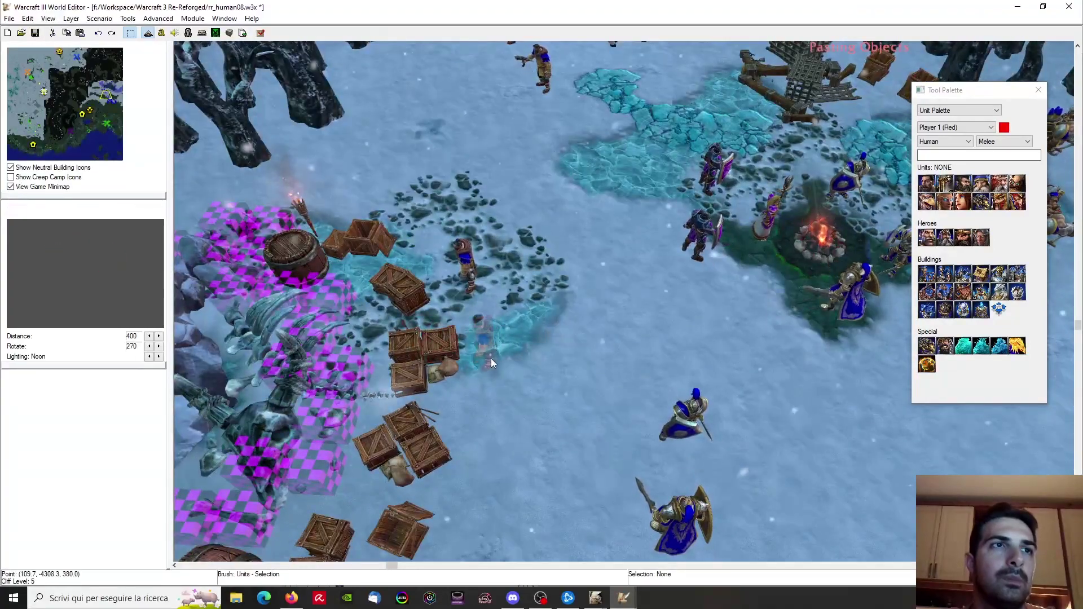
Examine the new captain, footman and peasants together with the campfire group, from the forest buildings out to the shoreline
right_click_drag(421, 356, 508, 103, "ctrl")
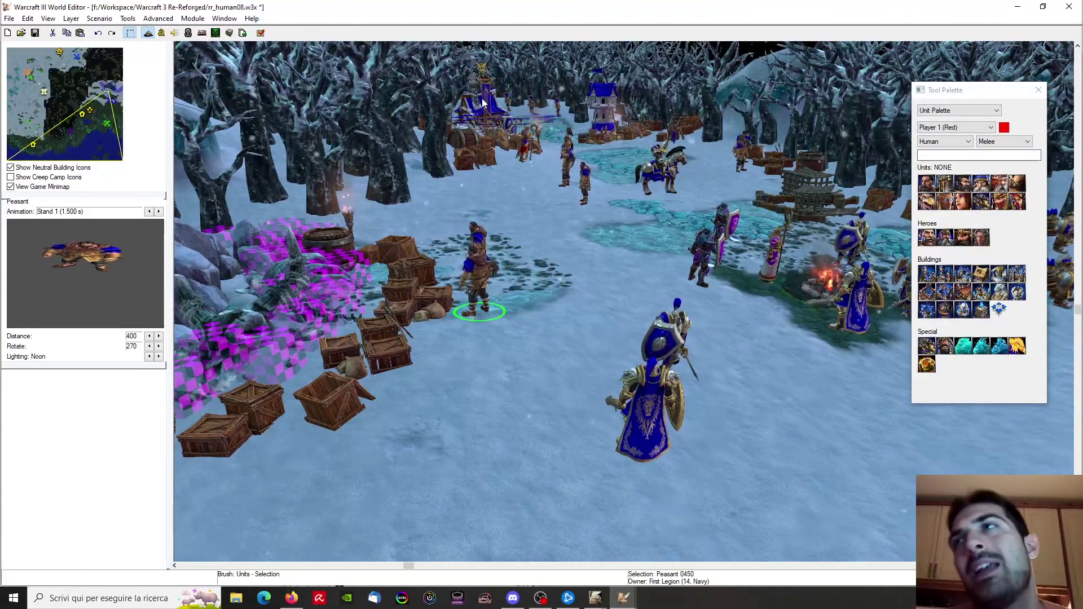
right_click_drag(634, 272, 582, 294)
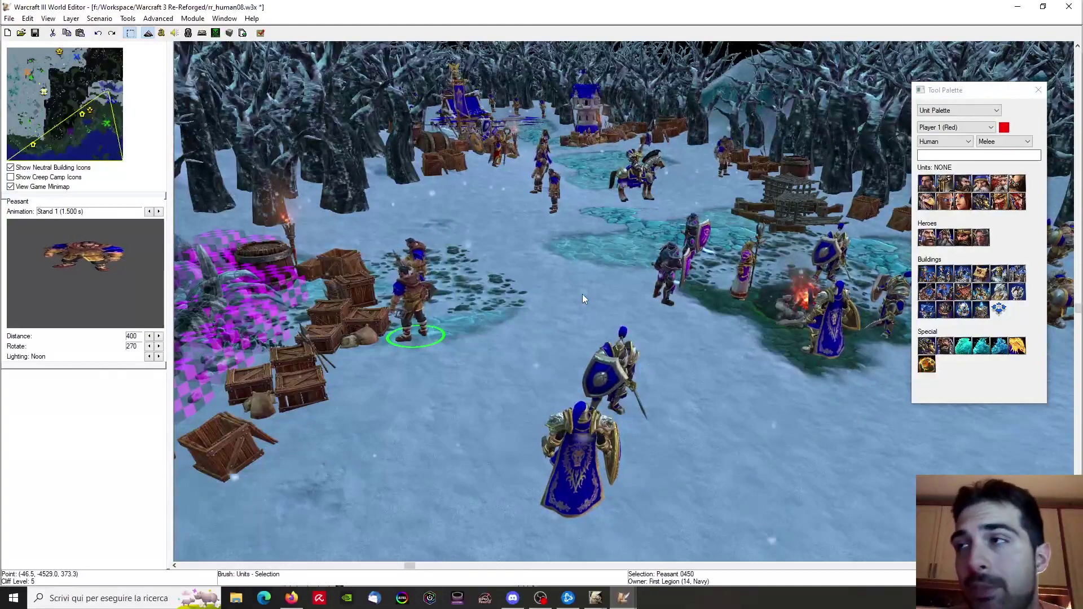
right_click_drag(672, 349, 567, 282)
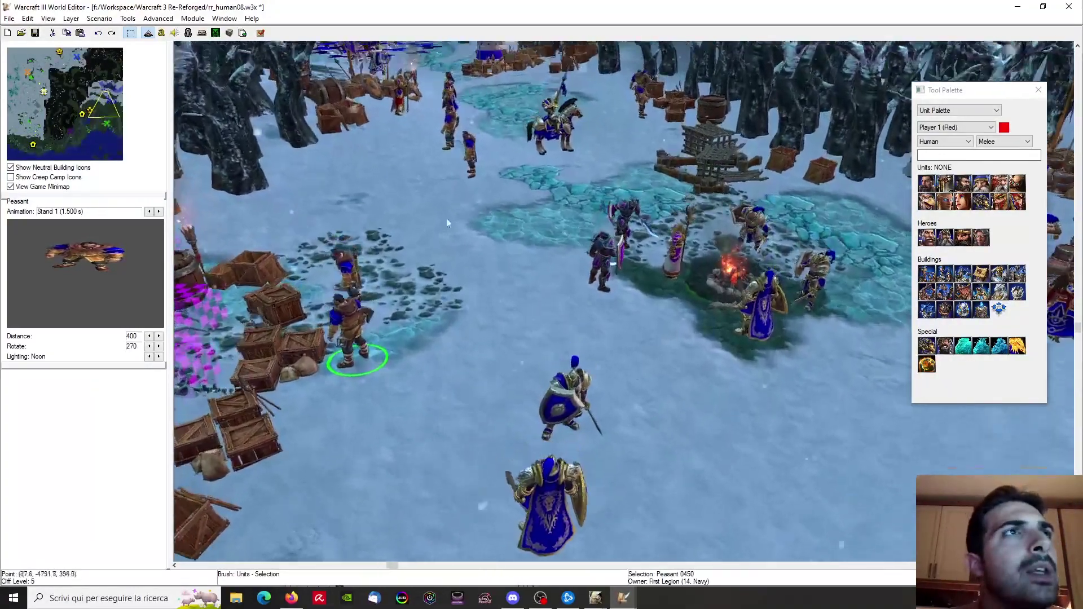
scroll(533, 236, "up", 2)
scroll(533, 241, "down", 3)
right_click_drag(621, 254, 594, 161)
right_click_drag(714, 409, 723, 226)
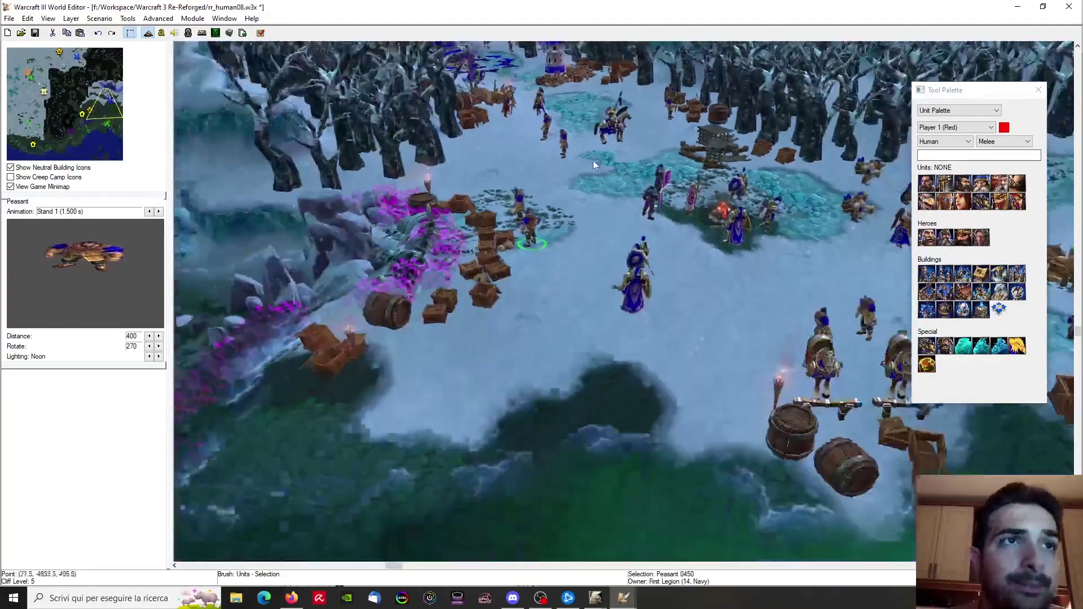
Place the hammer-wielding custom Human hero and Muradin Bronzebeard (No Glow) for First Legion (Blue) side by side in the shallows off the camp
left_click(953, 145)
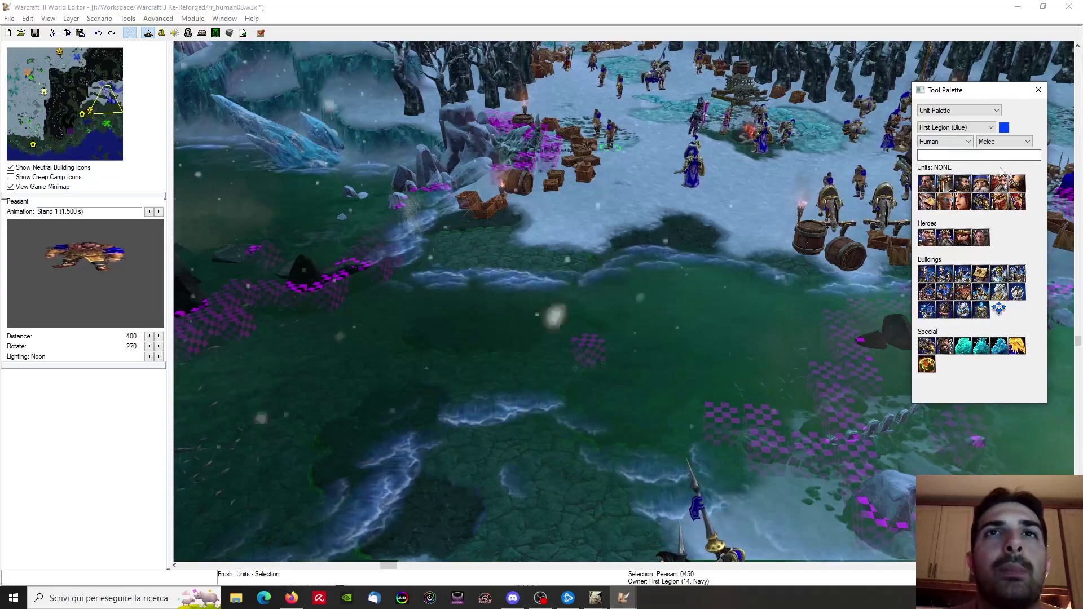
left_click(1005, 142)
left_click(996, 159)
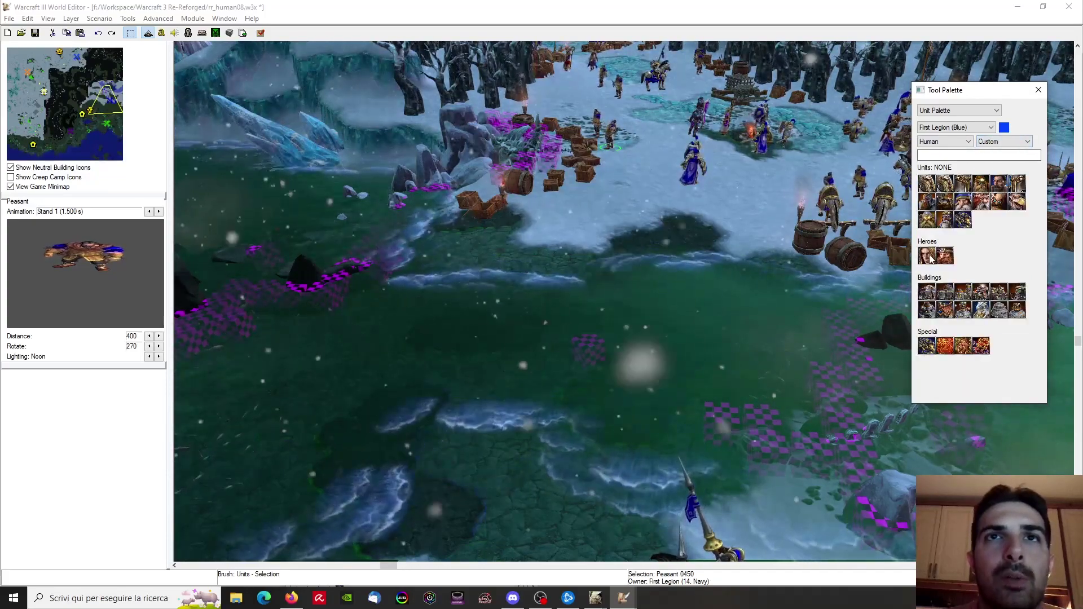
left_click(945, 256)
left_click(948, 255)
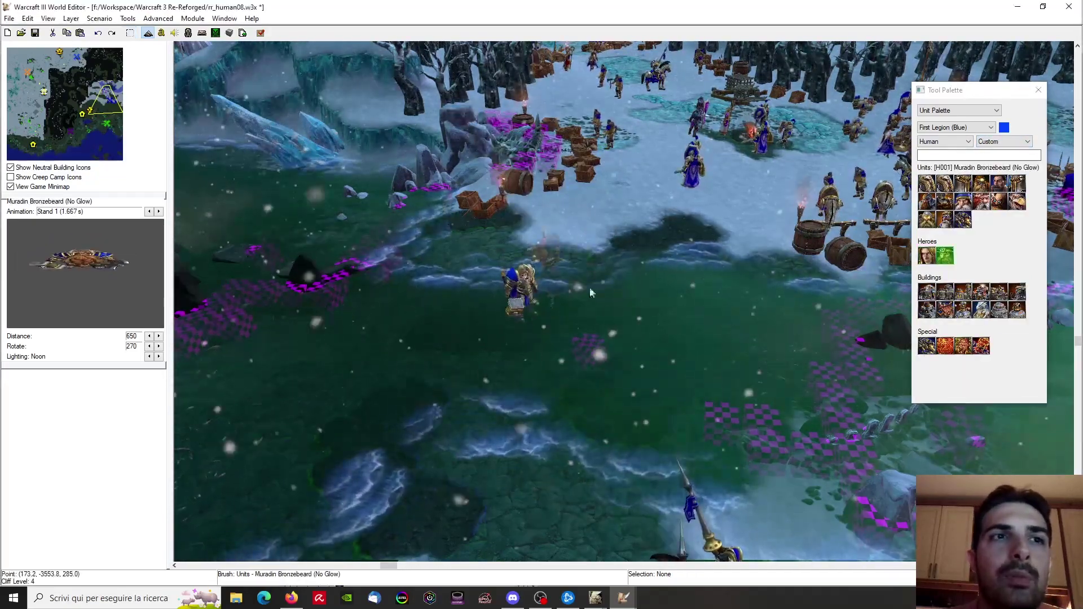
right_click_drag(567, 279, 665, 326)
left_click(649, 324)
right_click_drag(628, 293, 633, 370)
key("space")
scroll(638, 368, "up", 2)
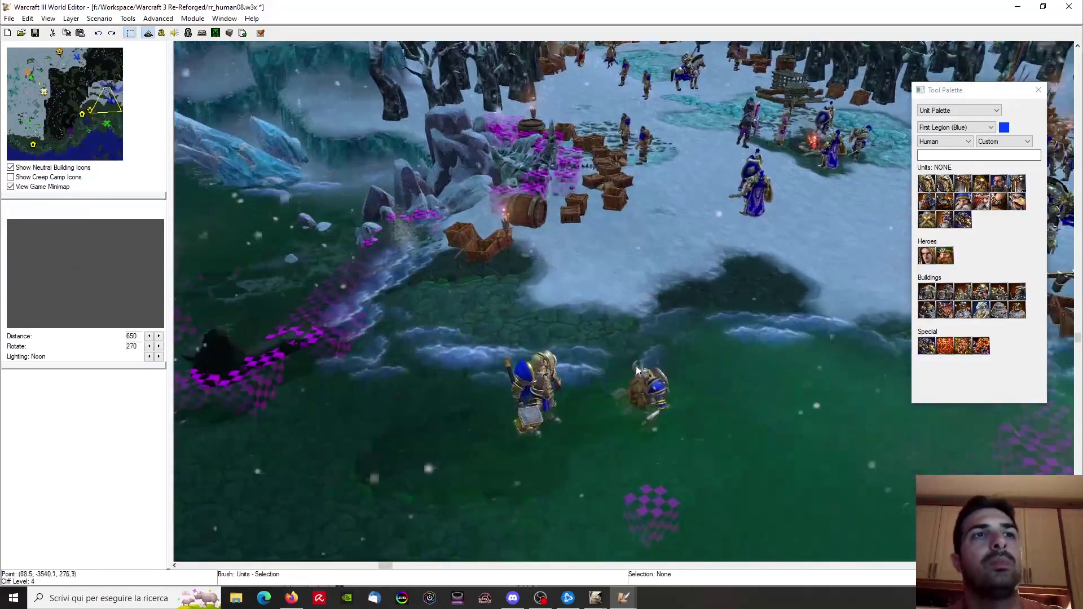
Play the H08Arthas06 voice line in the Sound Editor and return to the two heroes on the map
left_click(179, 35)
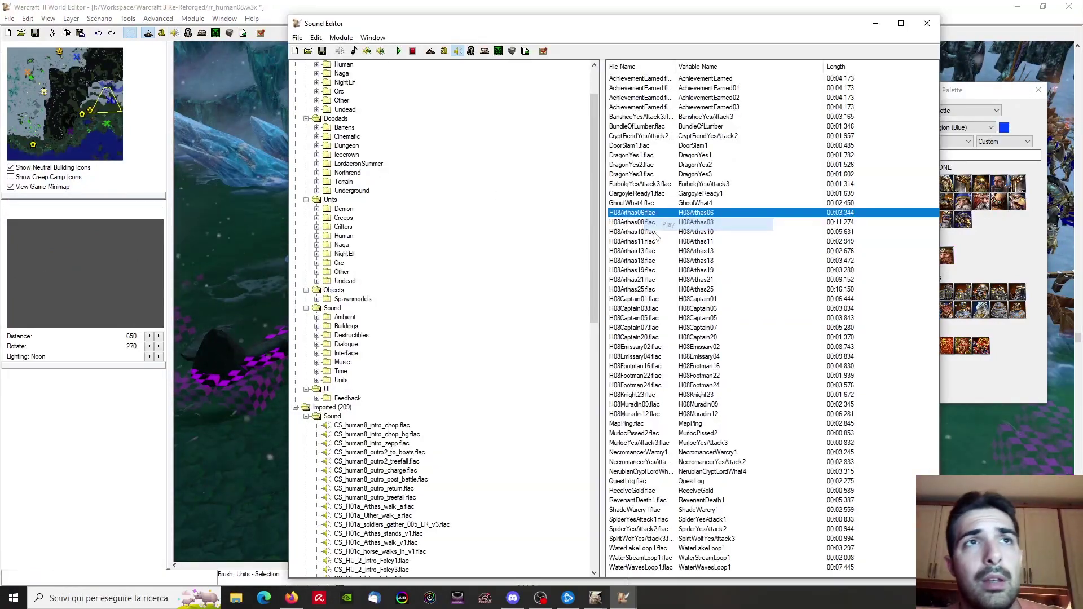
left_click(623, 598)
left_click(480, 550)
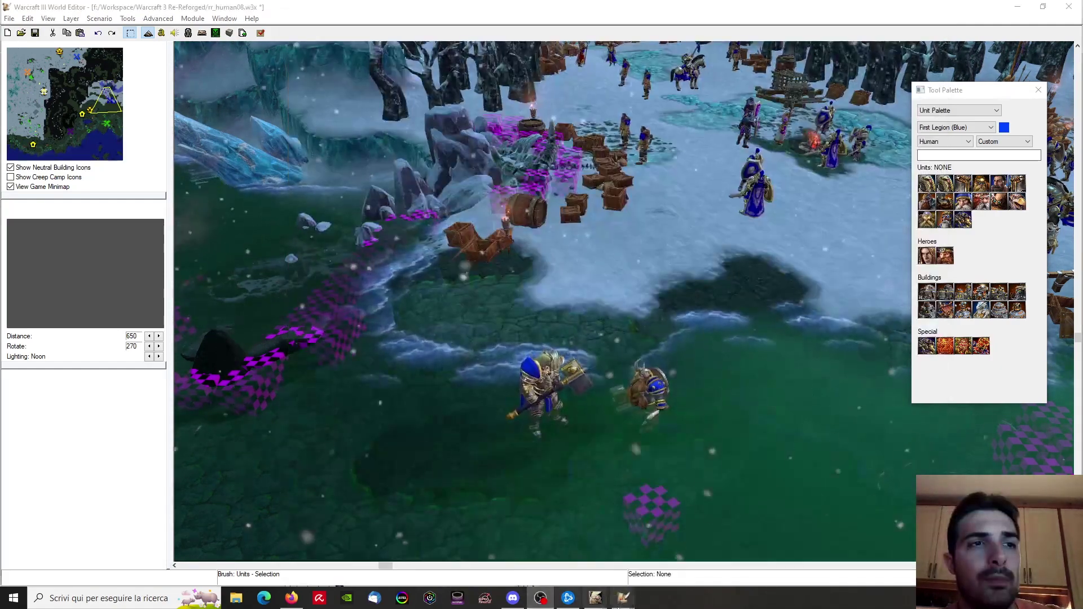
Bring the map window forward and move the Arthas (No Glow) unit out of the water onto the snowy shore
left_click(622, 597)
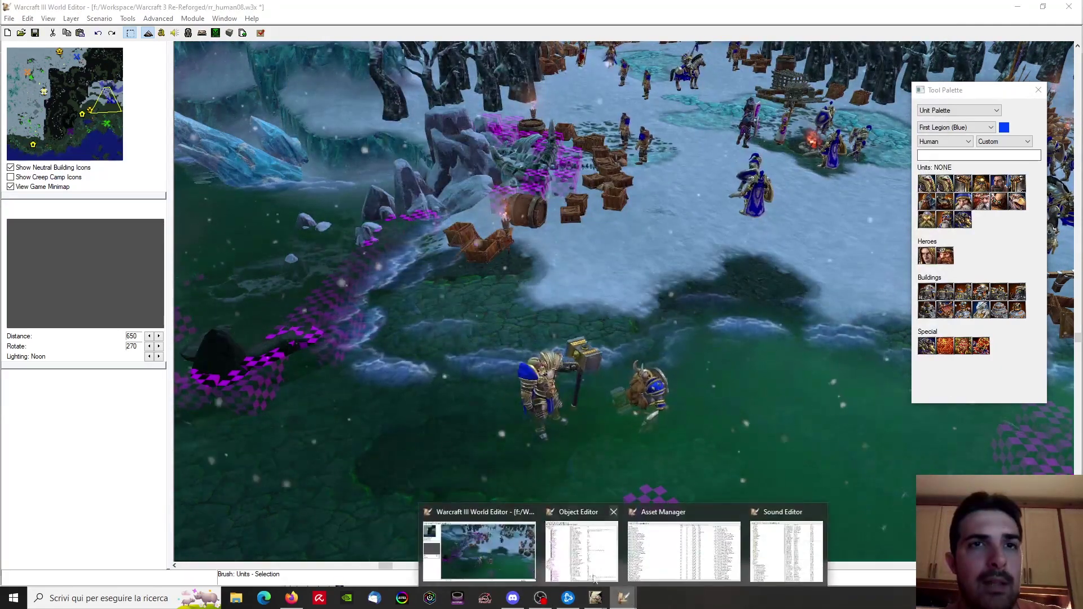
left_click(488, 544)
right_click_drag(619, 357, 600, 357)
left_click_drag(530, 390, 610, 288)
left_click(742, 239, "ctrl")
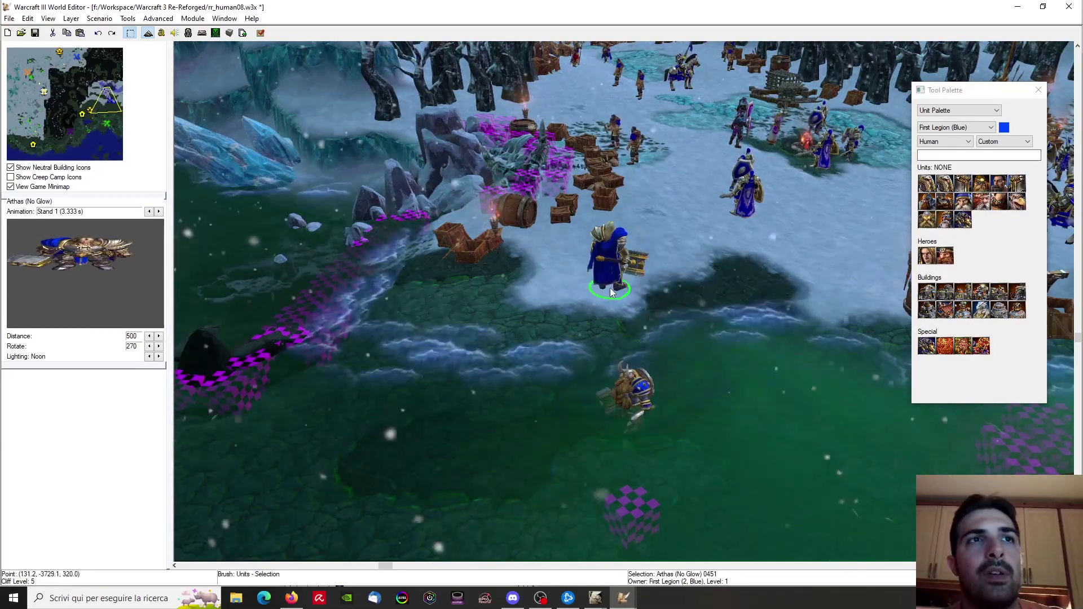
left_click(698, 244, "ctrl")
right_click_drag(699, 244, 324, 299, "ctrl")
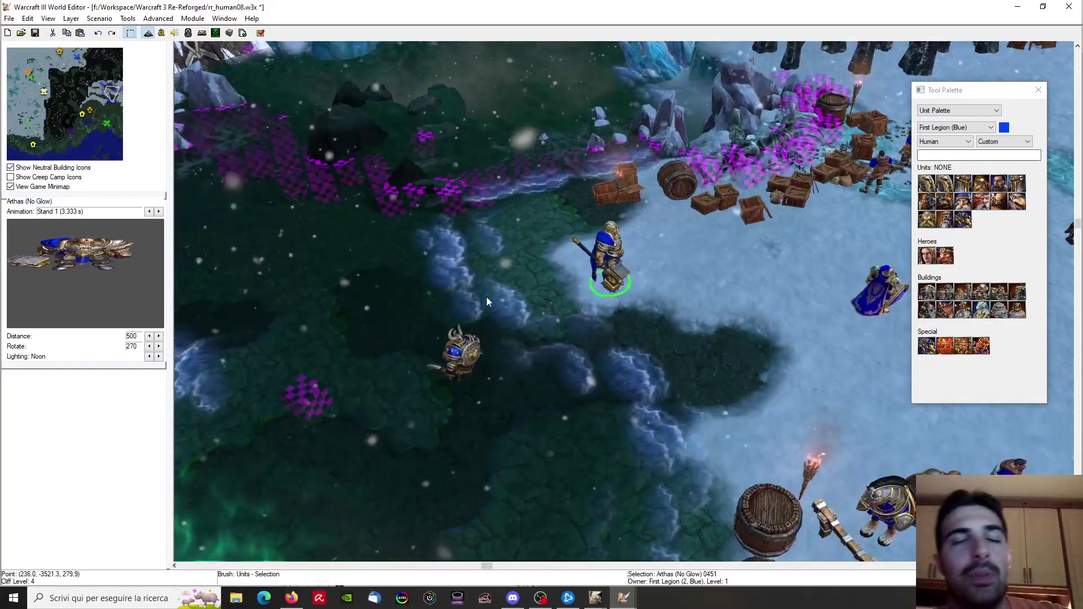
right_click_drag(574, 274, 540, 361)
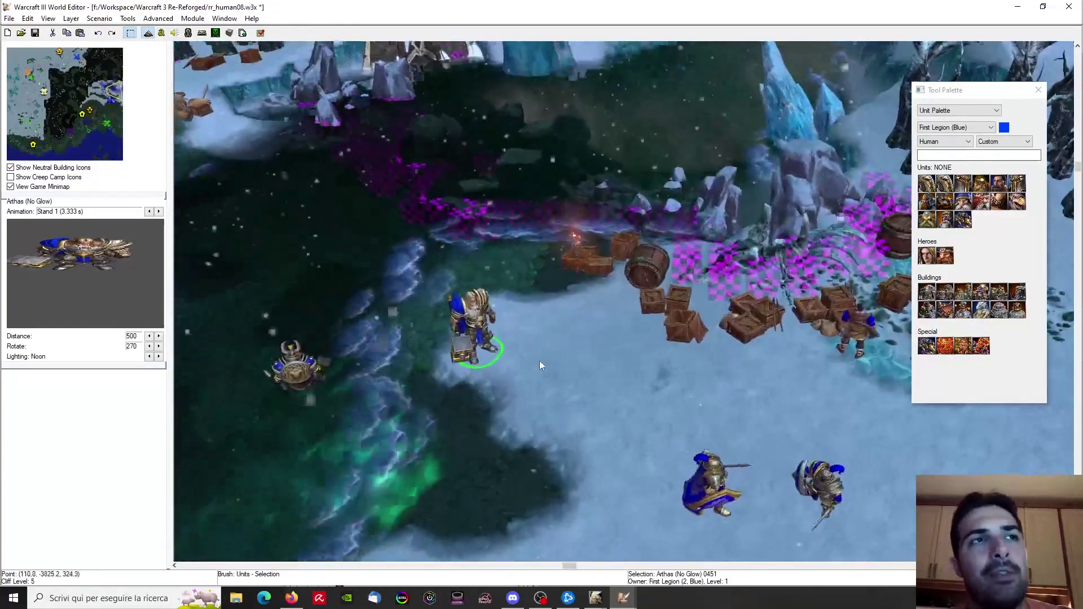
Move Arthas further inland on the snow and place Muradin Bronzebeard on the shore beside him
left_click_drag(480, 347, 591, 402)
left_click_drag(345, 374, 562, 464)
right_click_drag(561, 459, 626, 424, "ctrl")
Place a Captain Marwyn unit for First Legion (Blue) at the water's edge behind Muradin
left_click(963, 183)
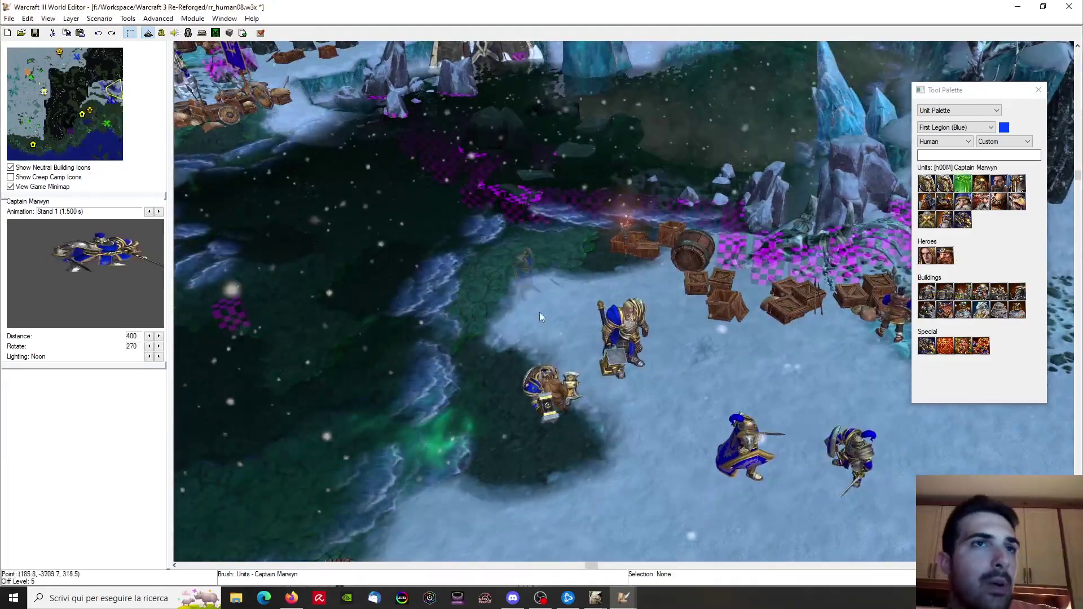
key("Up")
key("Left")
right_click_drag(468, 412, 478, 368)
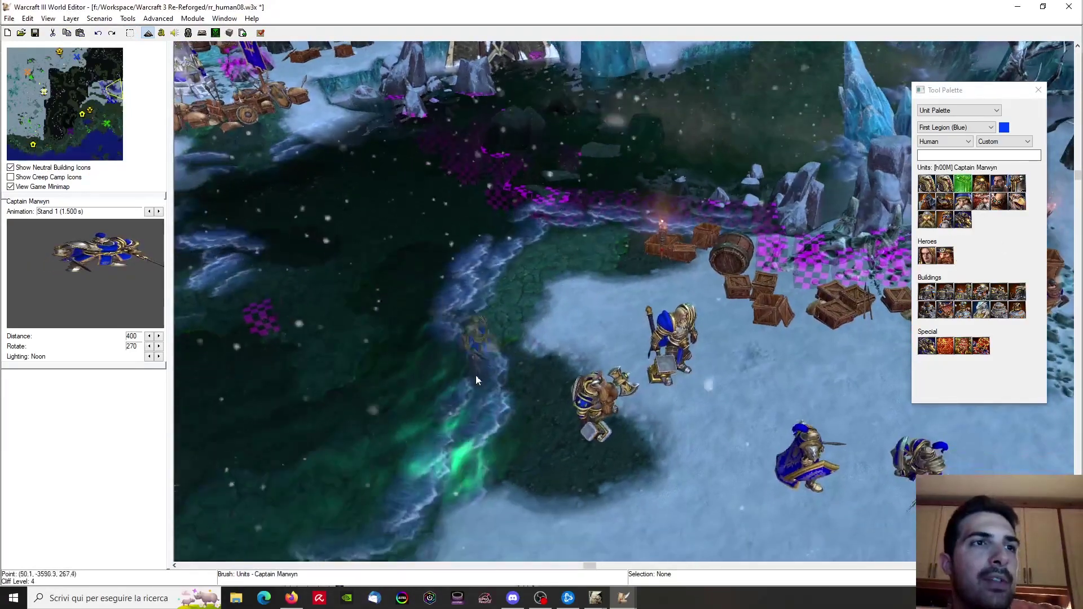
left_click(463, 394)
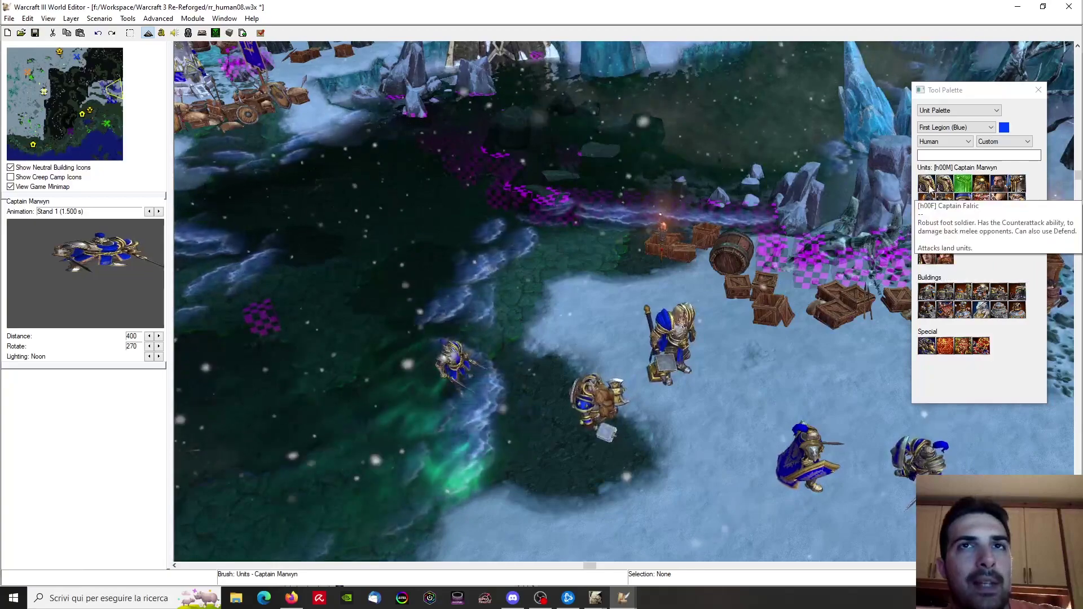
Place a Captain Falric unit at the shoreline and move him close behind Arthas
left_click(509, 327)
key("space")
mouse_move(509, 327)
right_mouse_down("ctrl")
mouse_move(482, 319)
mouse_move(470, 289)
mouse_move(561, 357)
right_mouse_up("ctrl")
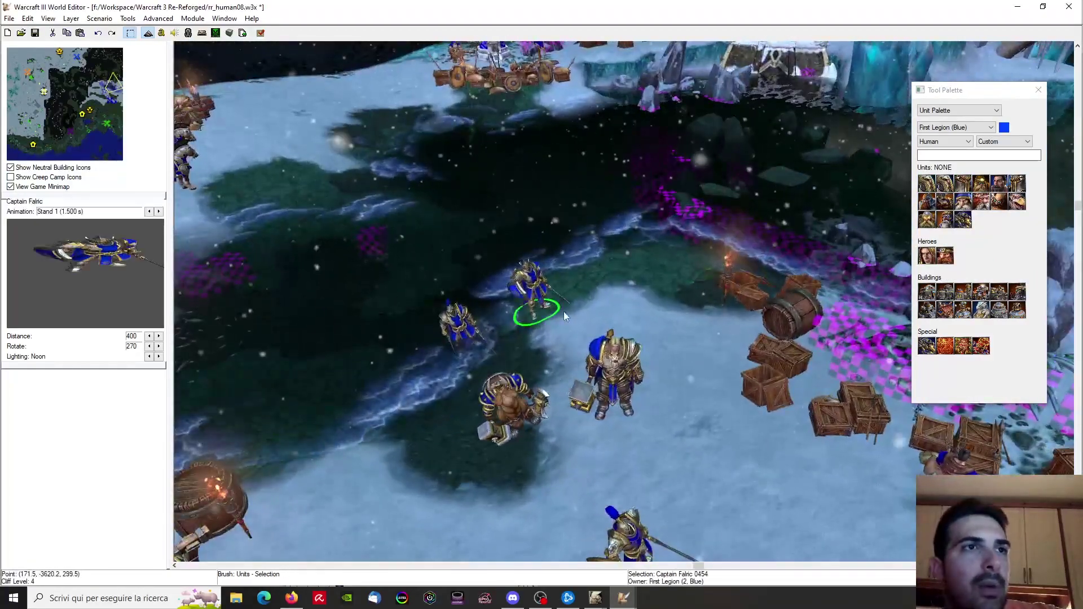
left_click_drag(536, 310, 574, 333)
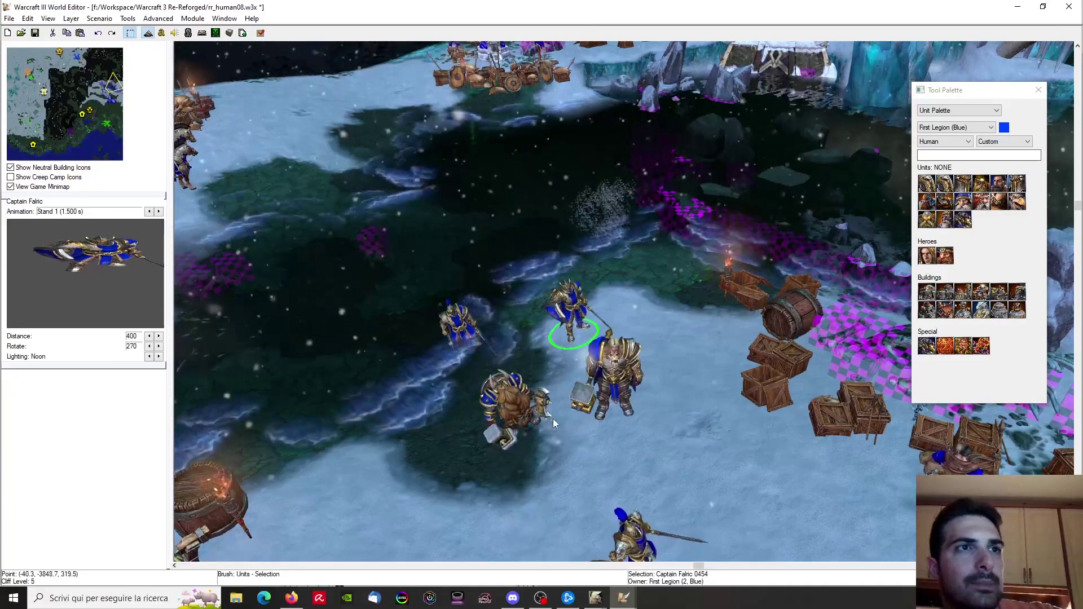
Bring Captain Marwyn close behind Muradin and adjust Muradin's position on the shore beside Arthas
scroll(480, 360, "down", 4)
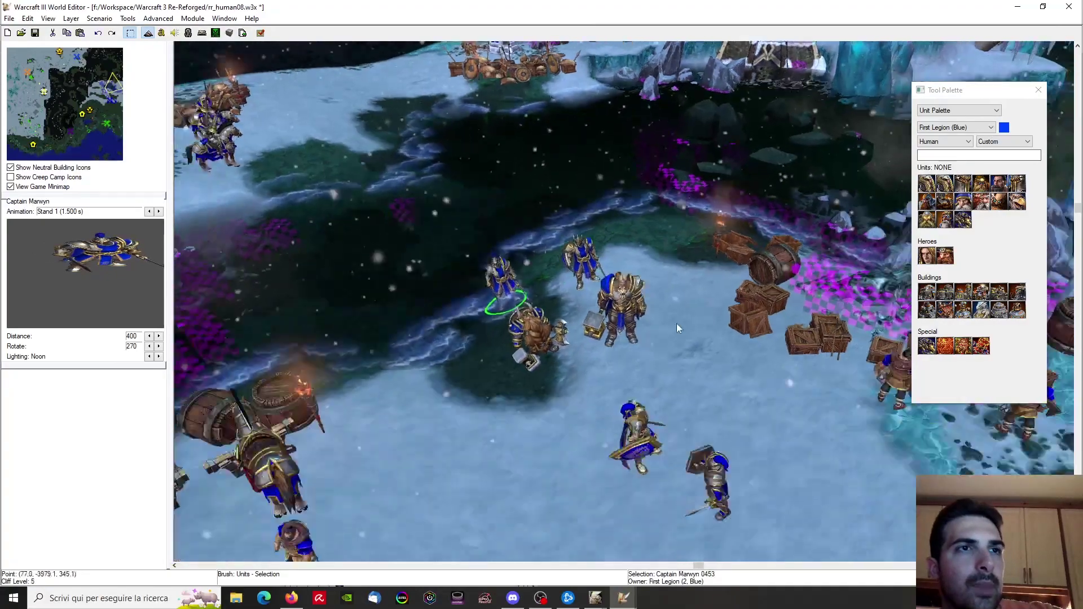
scroll(621, 387, "up", 4)
right_click_drag(621, 387, 560, 331, "ctrl")
scroll(608, 382, "up", 2)
left_click(418, 339)
left_click_drag(435, 353, 442, 364)
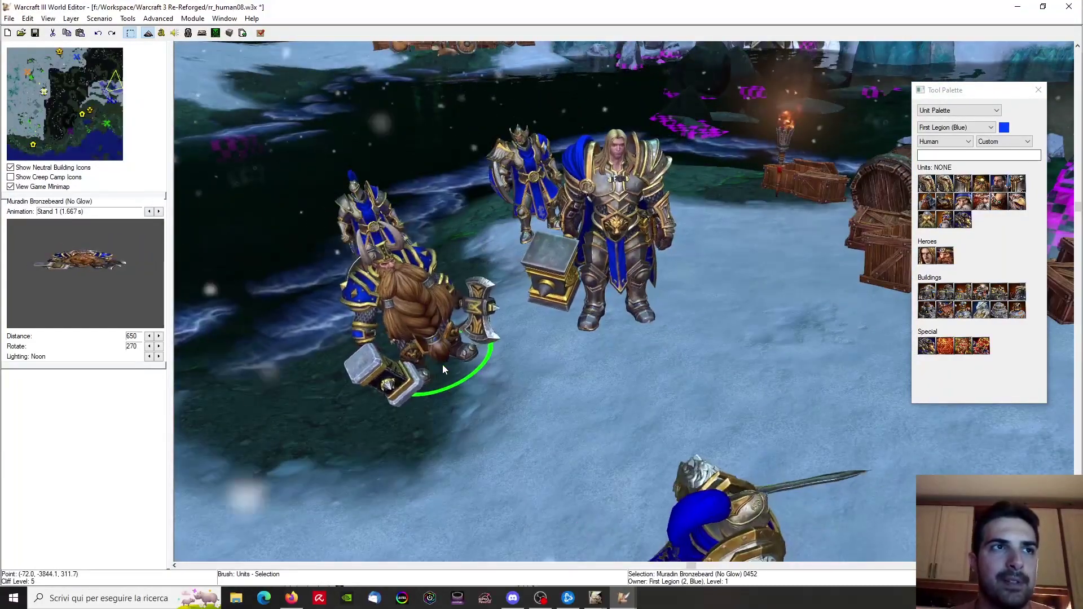
left_click_drag(378, 389, 415, 319)
right_click_drag(433, 325, 466, 287, "ctrl")
scroll(466, 290, "down", 5)
right_click_drag(553, 263, 492, 354)
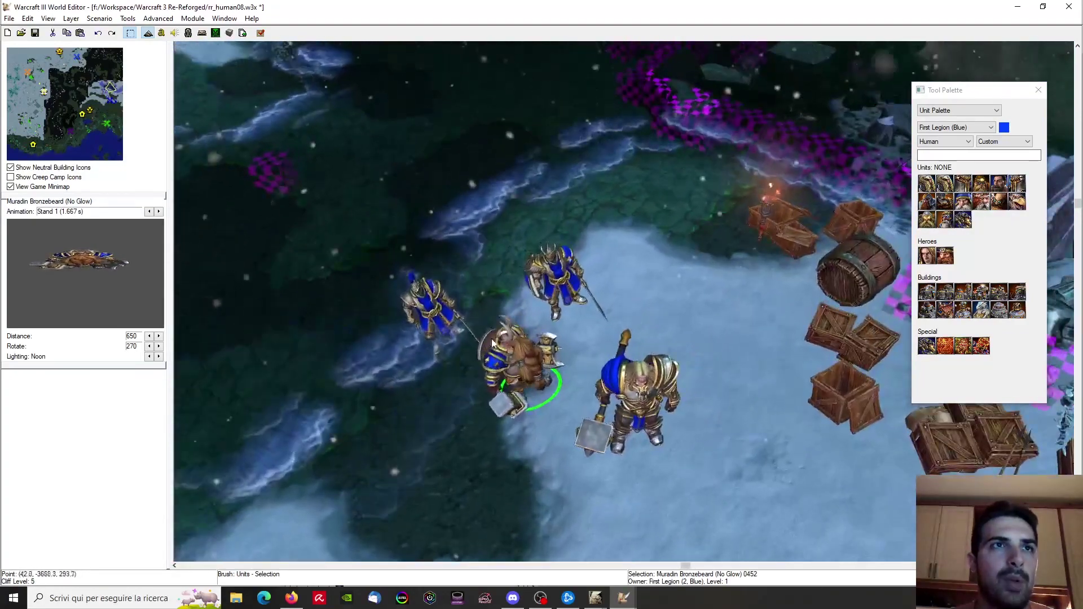
Move Captain Falric and Captain Marwyn away from the heroes, back into the shallow water
left_click_drag(536, 282, 524, 264)
left_click_drag(430, 334, 360, 306)
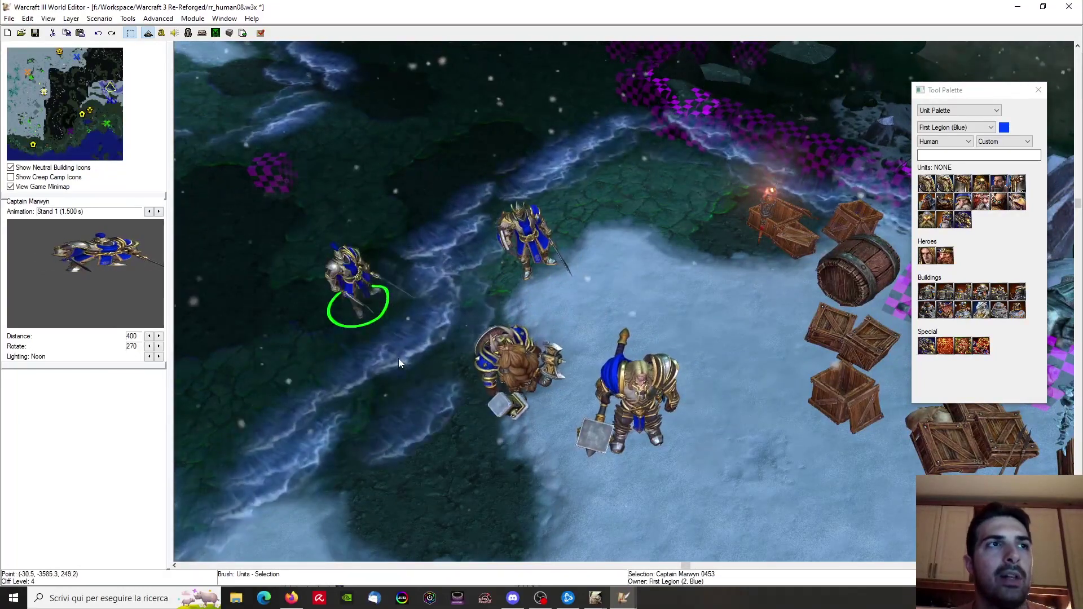
left_click_drag(538, 248, 452, 255)
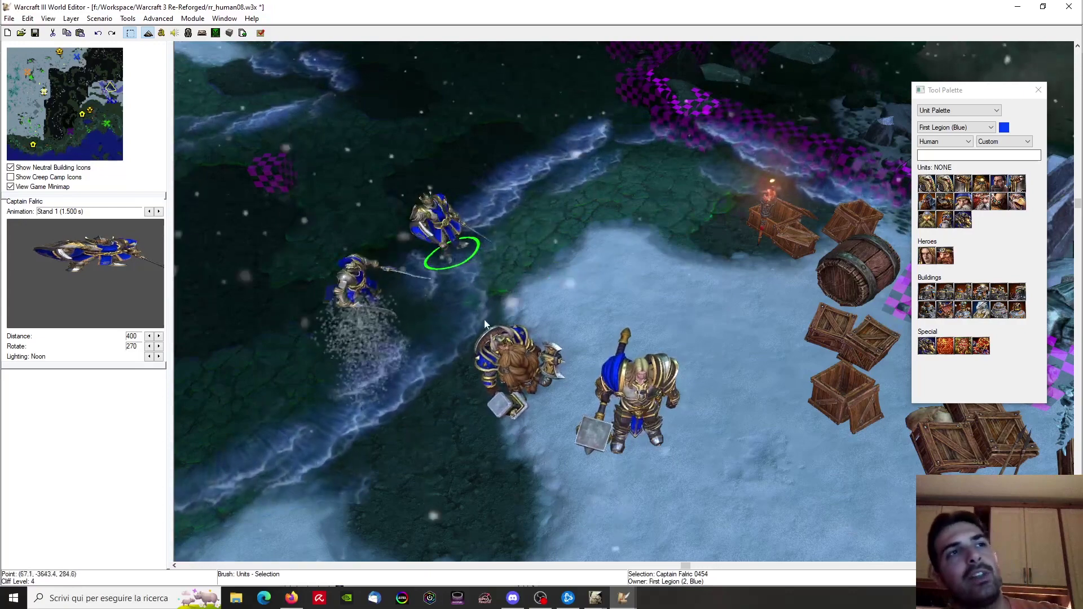
left_click_drag(454, 256, 417, 238)
Move Muradin back to the water's edge, directly in front of the two captains
left_click_drag(533, 387, 459, 302)
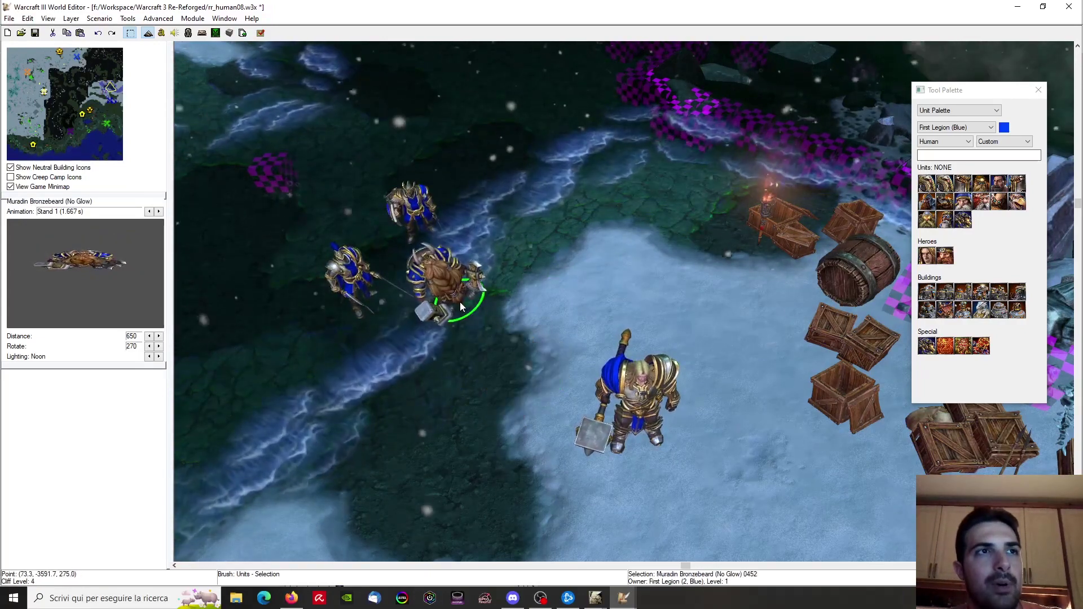
right_click_drag(474, 346, 468, 273, "ctrl")
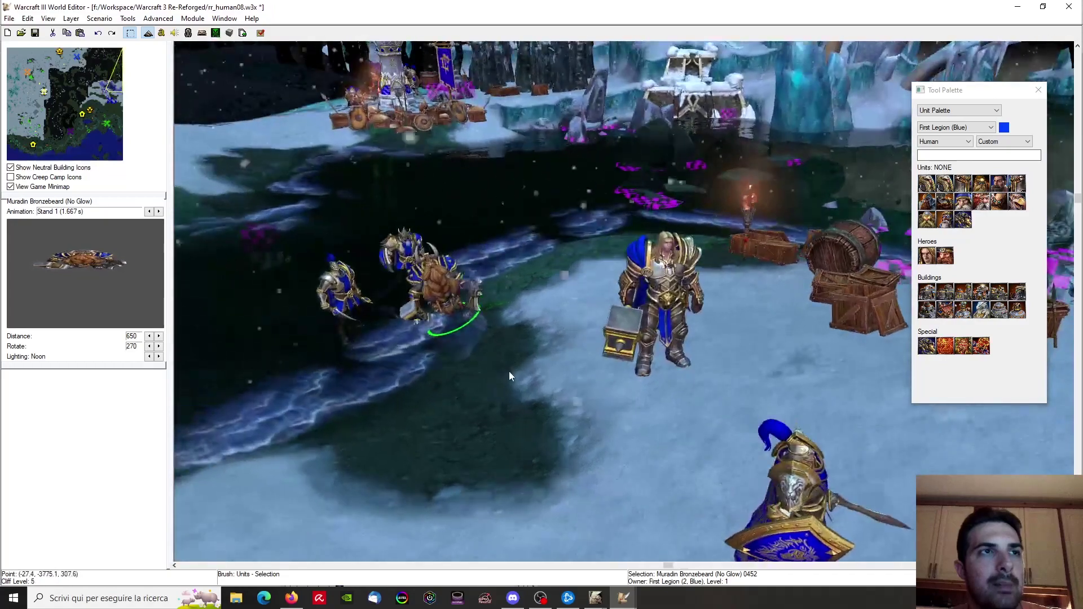
right_click_drag(569, 386, 512, 406, "ctrl")
mouse_move(418, 314)
left_mouse_down()
mouse_move(404, 334)
mouse_move(330, 332)
mouse_move(414, 317)
mouse_move(407, 329)
left_mouse_up()
scroll(371, 299, "up", 5)
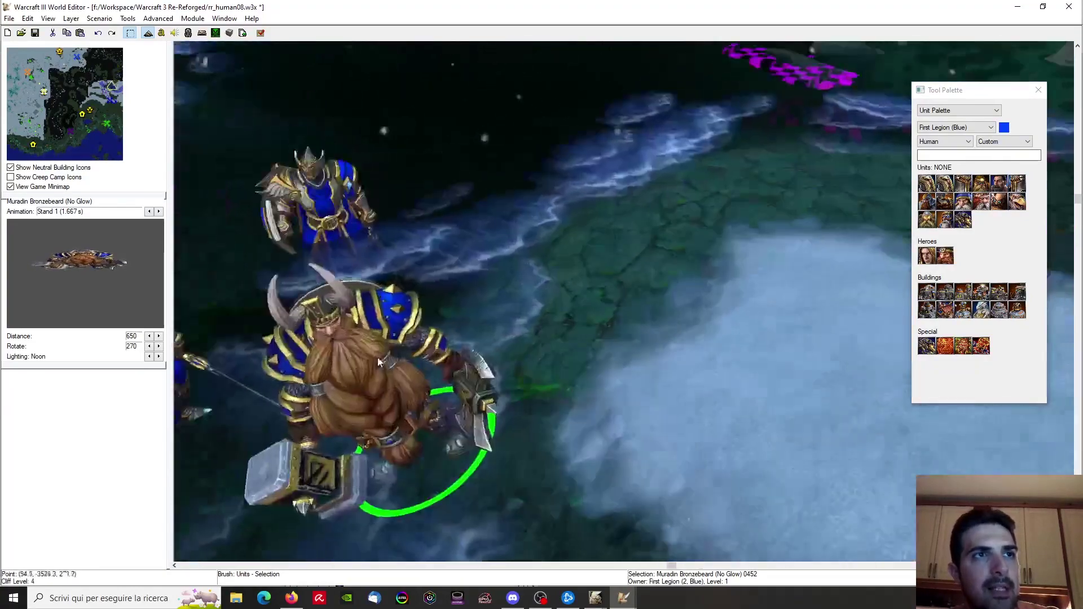
Move Muradin away from the two captains along the shore, closer to Arthas
right_click_drag(378, 358, 786, 224, "ctrl")
left_click(994, 111)
left_click(674, 322)
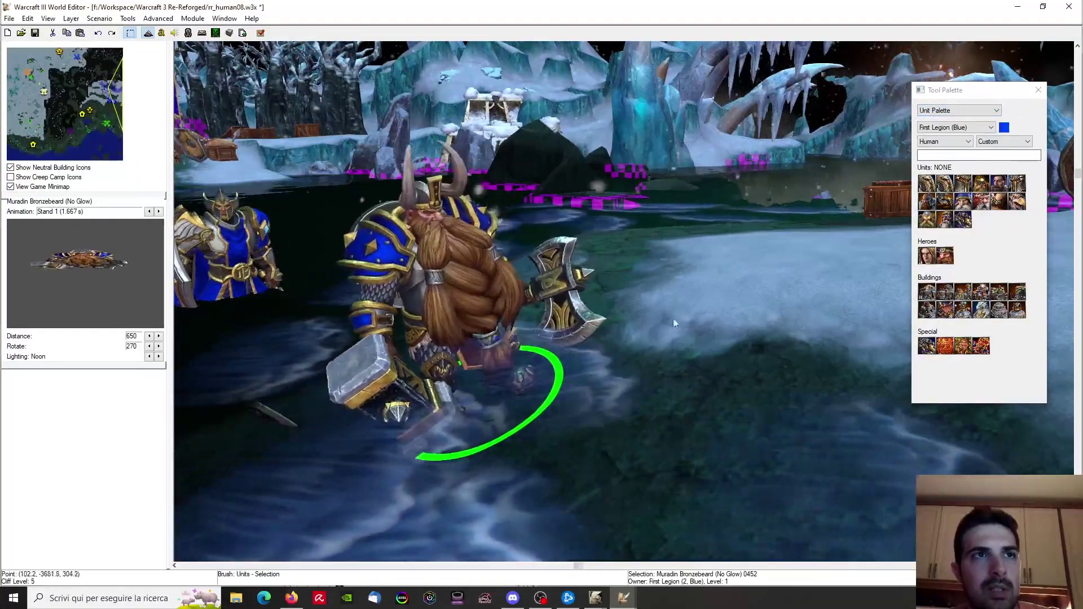
right_click_drag(674, 322, 484, 261, "ctrl")
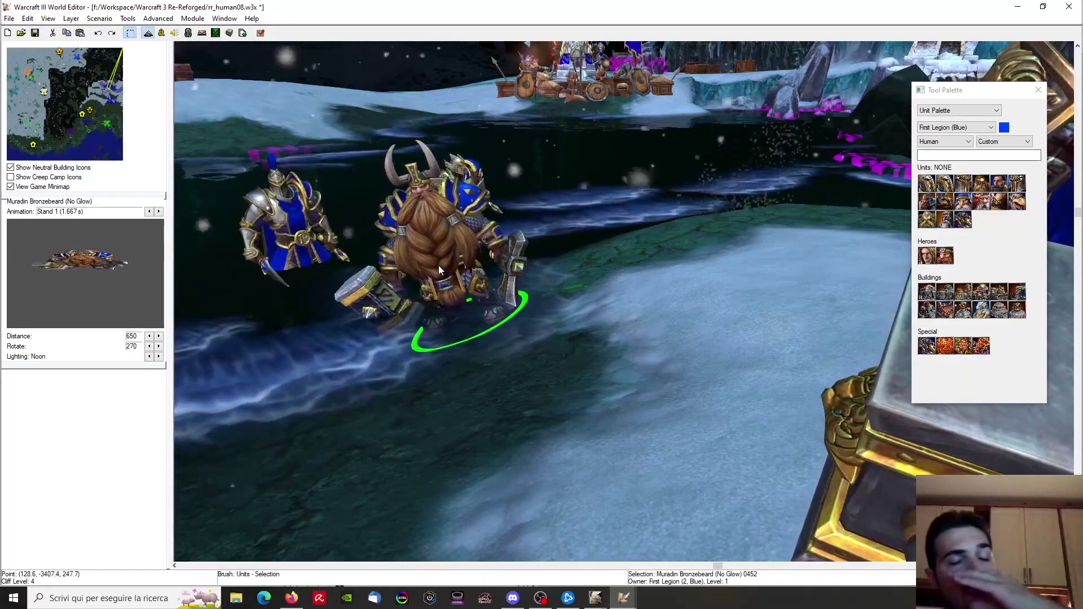
scroll(417, 252, "down", 5)
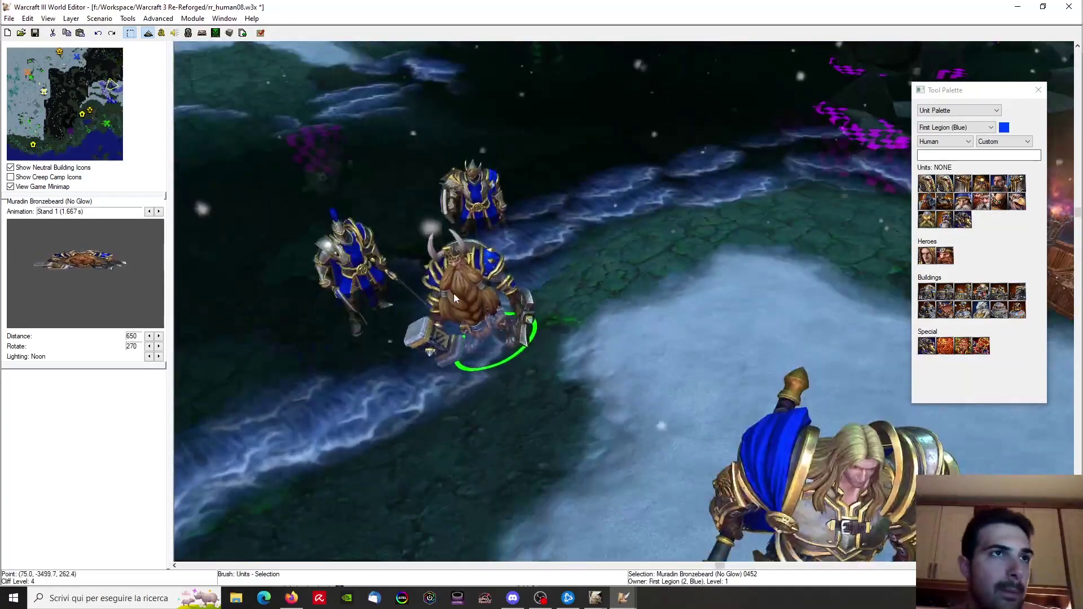
left_click_drag(574, 242, 641, 269)
Copy the Captain Luc Valonforth unit standing near Arthas and paste the duplicate on the snow in front of Arthas
scroll(618, 272, "up", 5)
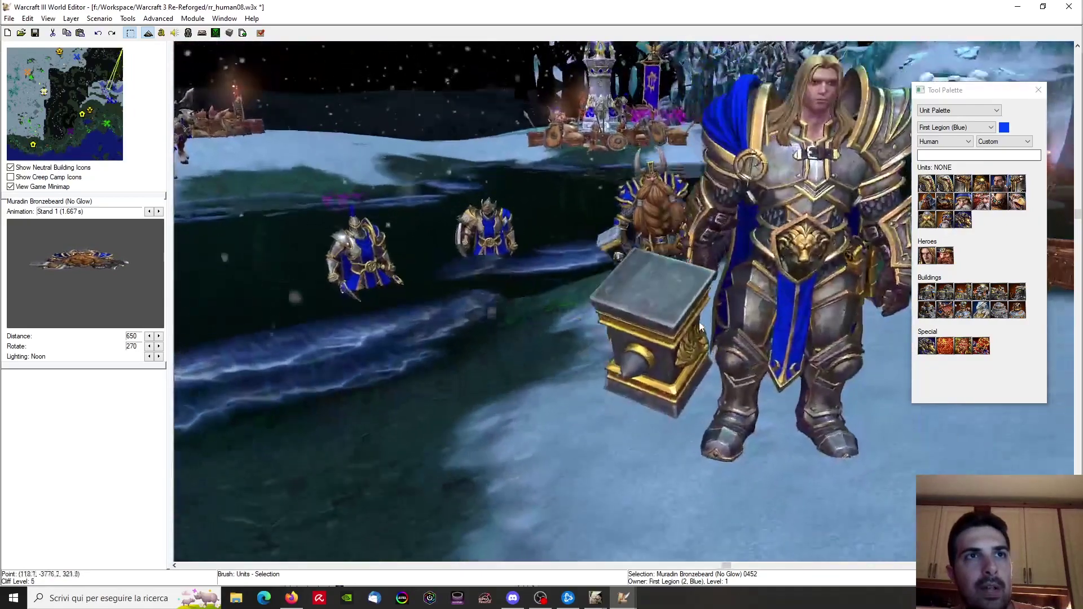
right_click_drag(699, 327, 595, 274)
scroll(596, 274, "down", 5)
left_click(695, 307)
right_click_drag(696, 307, 711, 237)
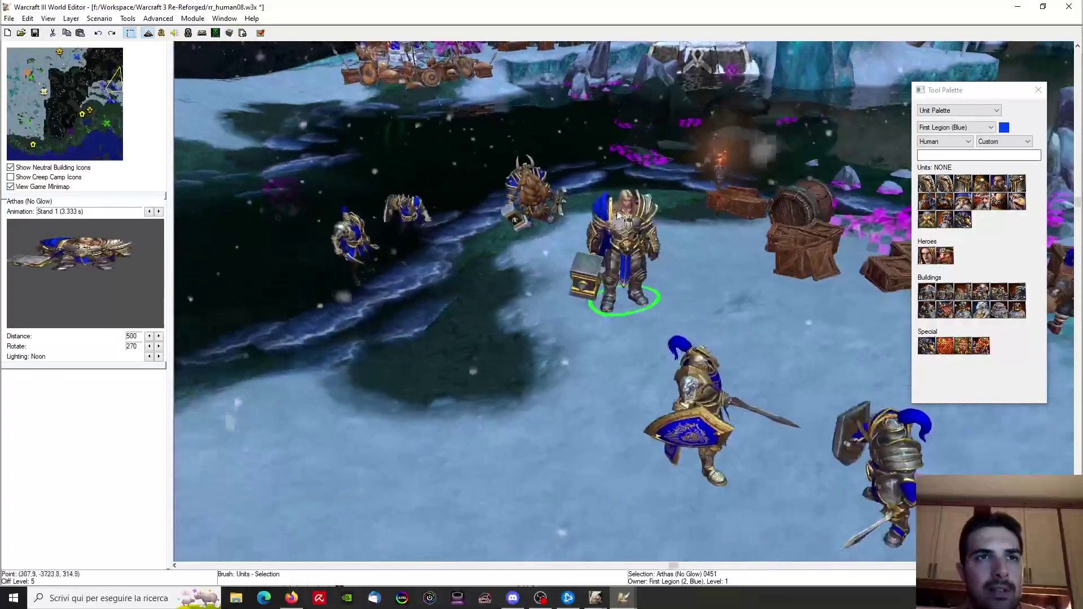
left_click(729, 367)
key("ctrl+c")
key("ctrl+v")
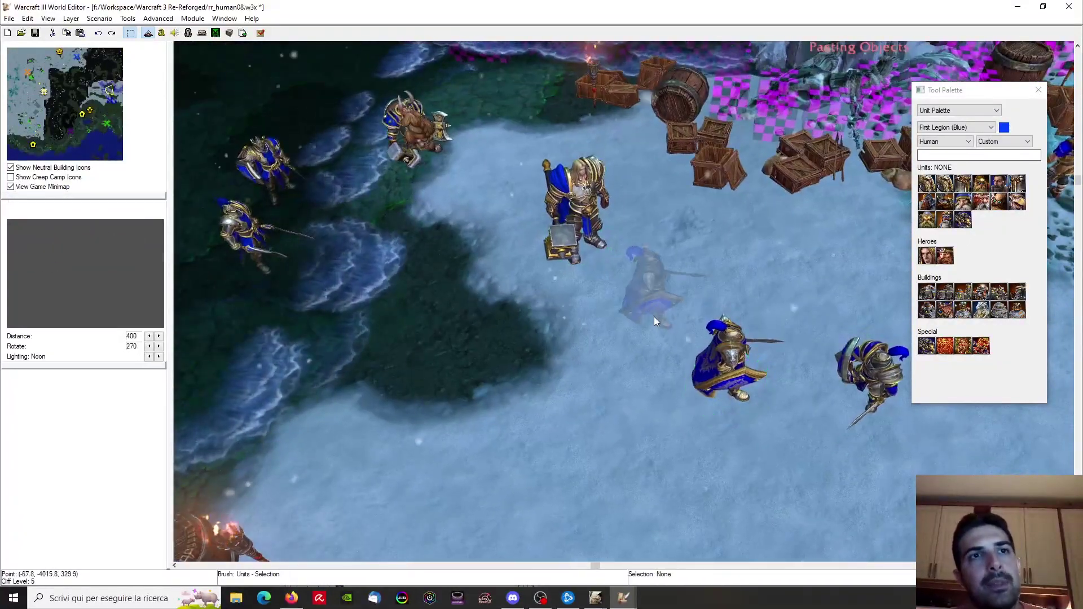
left_click(653, 323)
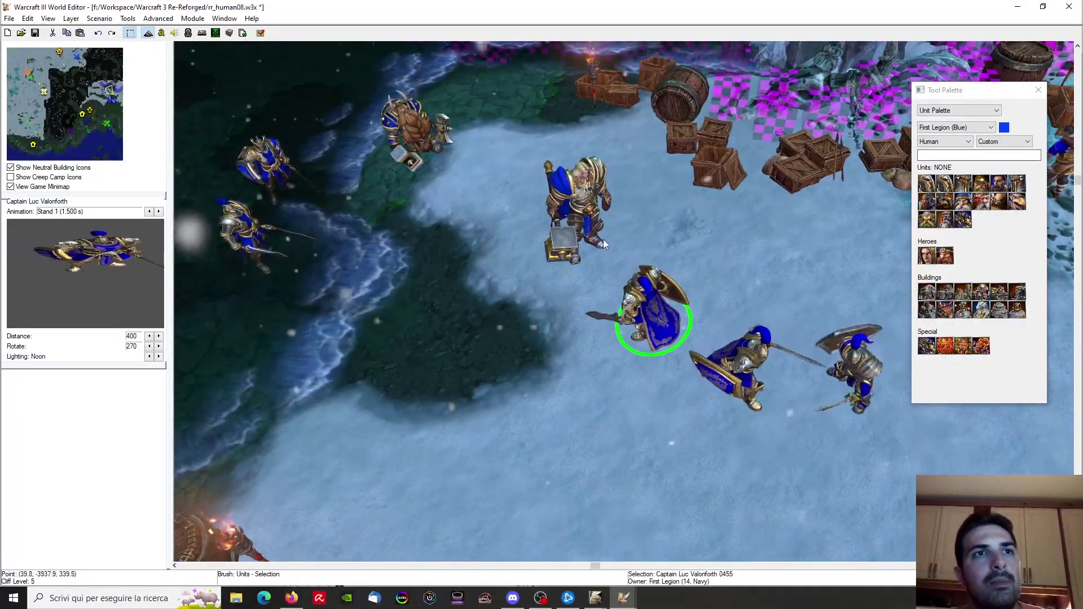
Shift Arthas slightly toward the duplicated captain and clear the selection
scroll(598, 265, "up", 2)
left_click(530, 291)
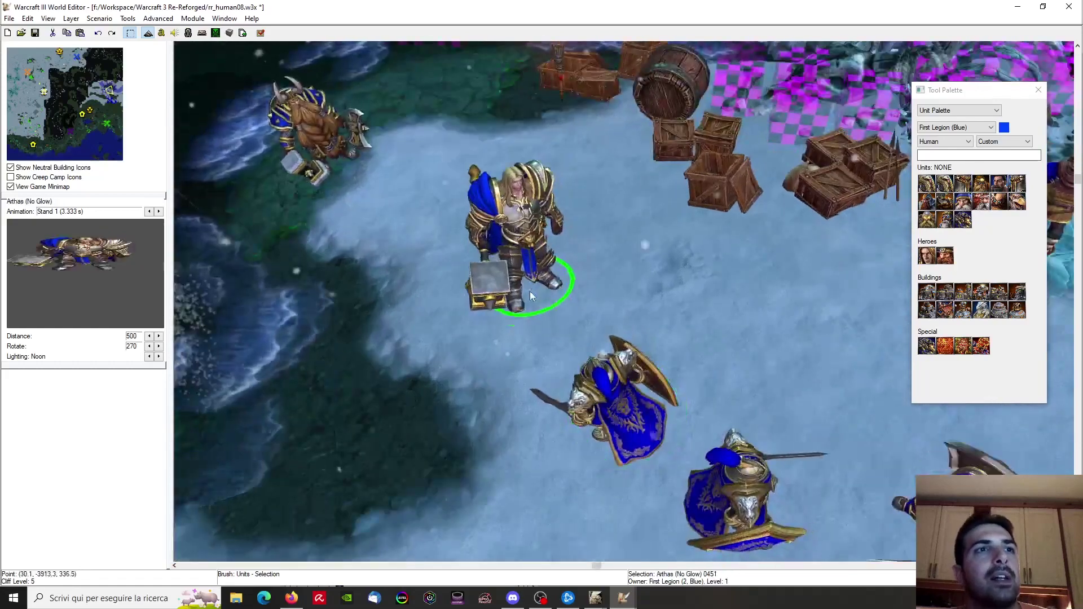
left_click(401, 243)
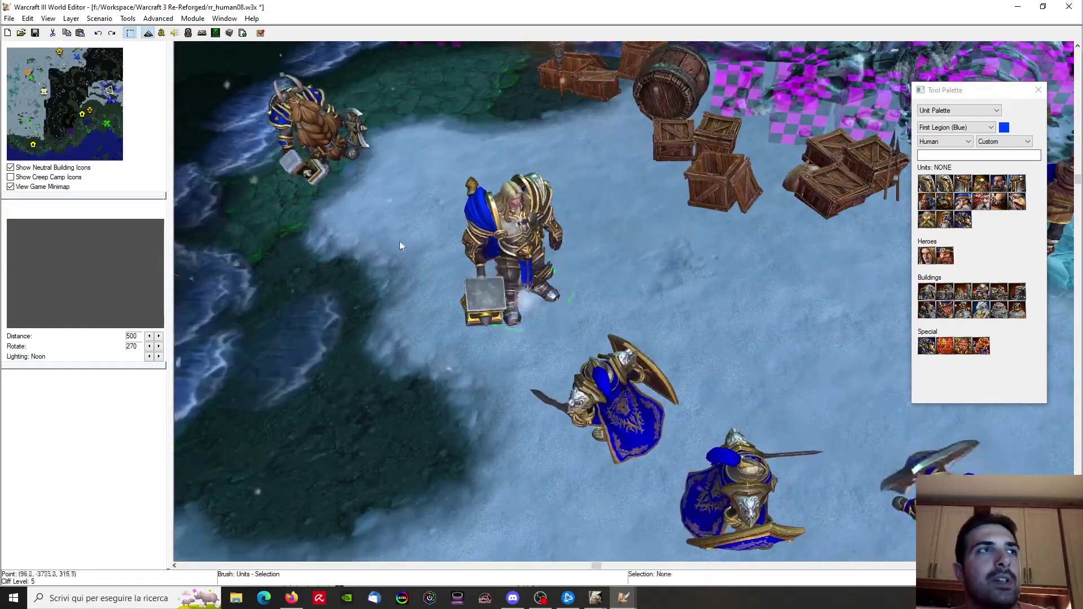
Check the H08 dialogue sound list in the Sound Editor and return to the map window
left_click(176, 33)
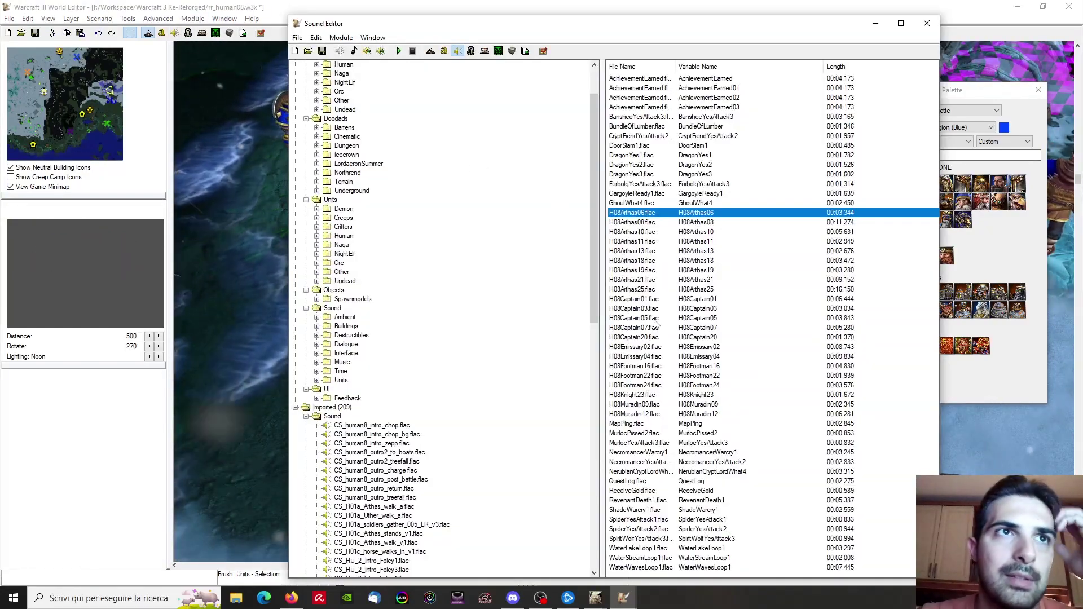
mouse_move(623, 599)
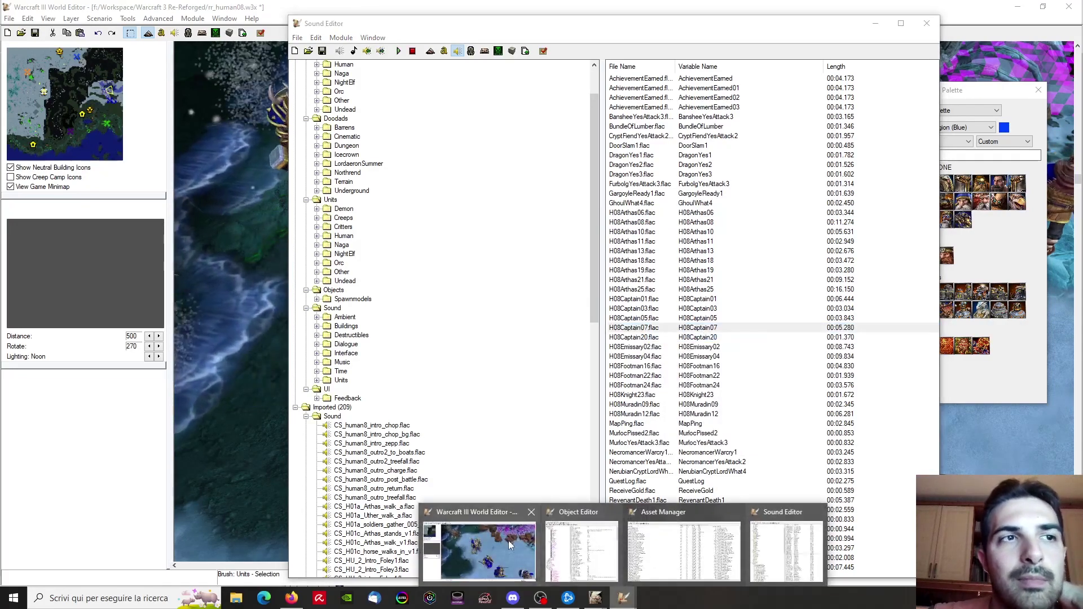
left_click(509, 541)
Move the duplicated Captain Luc Valonforth sideways so he stands directly in front of Arthas
right_click_drag(452, 345, 733, 392, "ctrl")
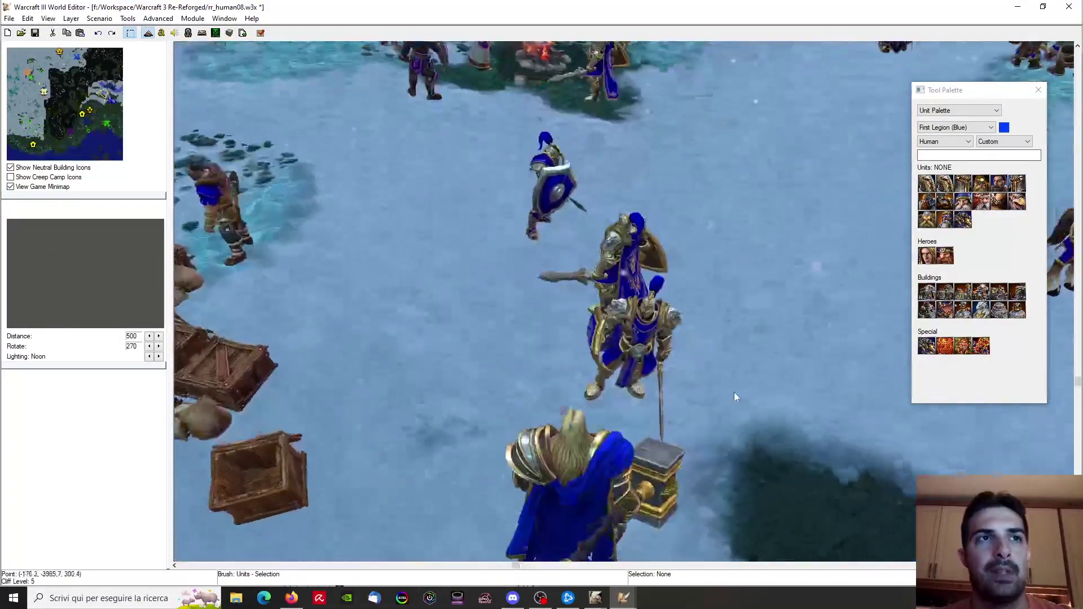
left_click(555, 370)
left_click_drag(556, 370, 522, 371)
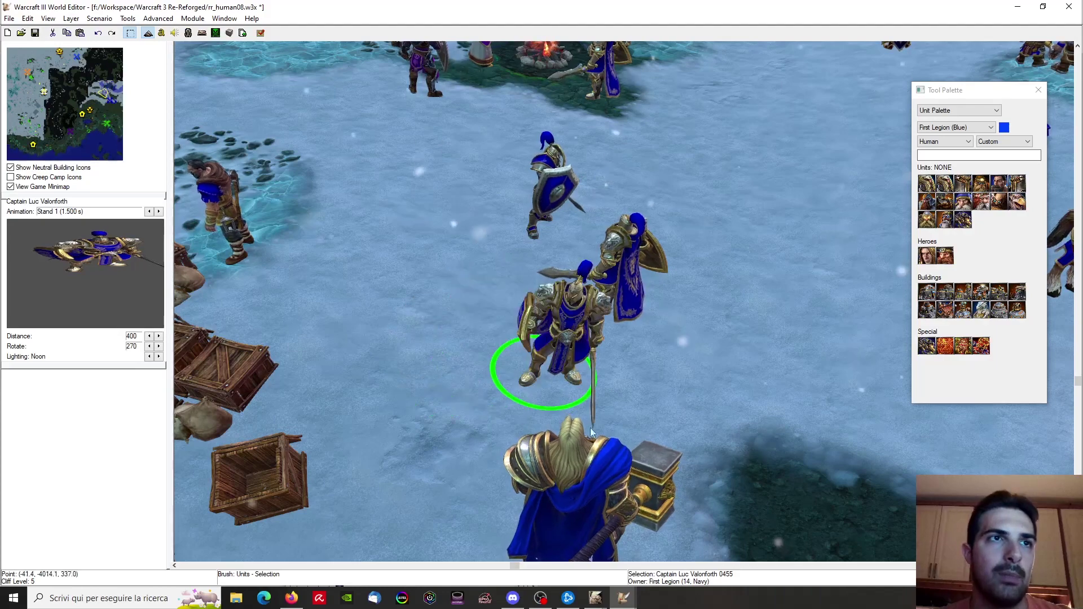
Examine the scene from behind Arthas facing the captain, switching to the Terrain Palette and back to the Unit Palette
right_click_drag(626, 471, 563, 321, "ctrl")
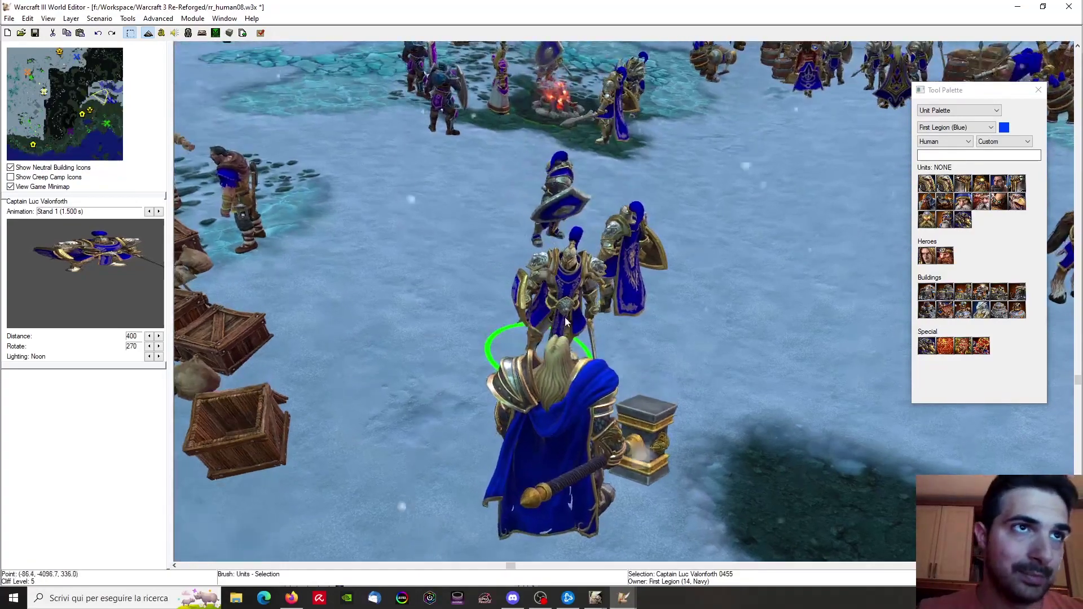
right_click_drag(592, 355, 980, 120, "ctrl")
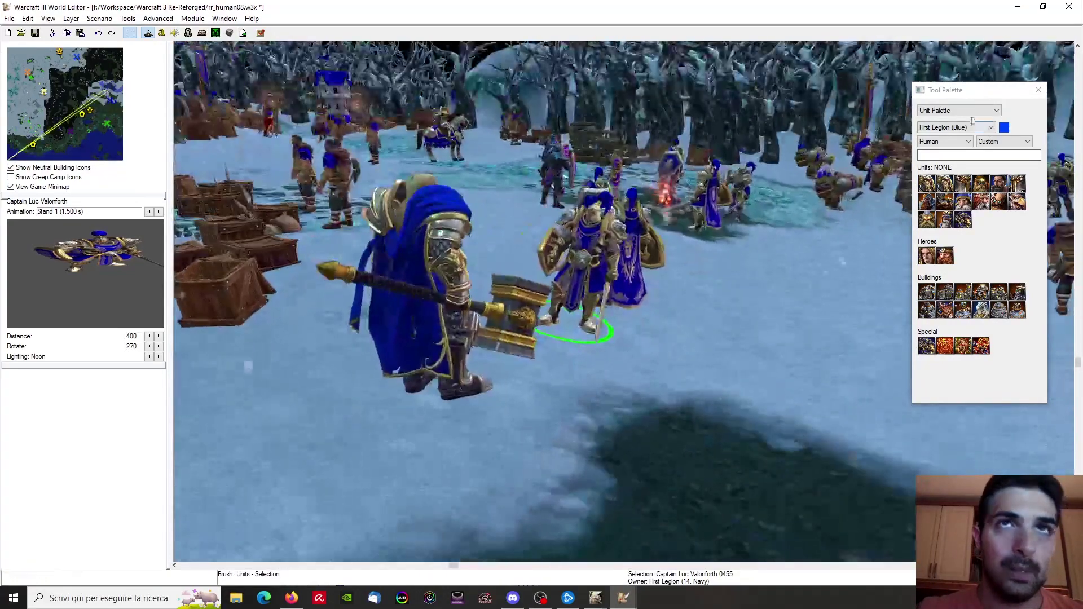
left_click(945, 121)
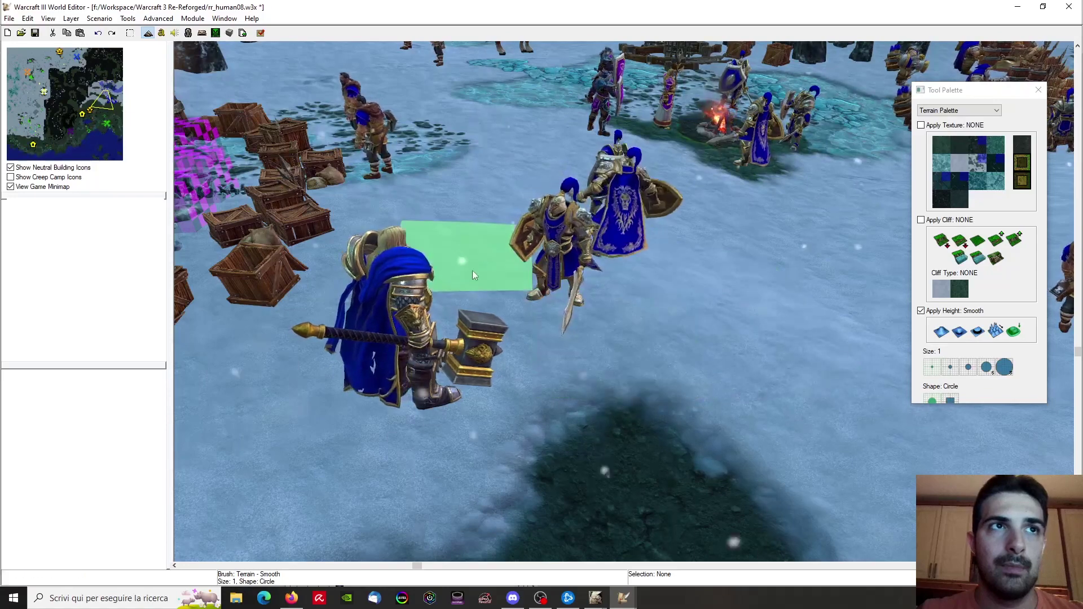
mouse_move(632, 342)
right_mouse_down("ctrl")
mouse_move(666, 286)
mouse_move(889, 273)
mouse_move(765, 316)
right_mouse_up("ctrl")
key("space")
mouse_move(666, 361)
right_mouse_down("ctrl")
mouse_move(687, 400)
mouse_move(703, 299)
mouse_move(631, 381)
mouse_move(663, 370)
right_mouse_up("ctrl")
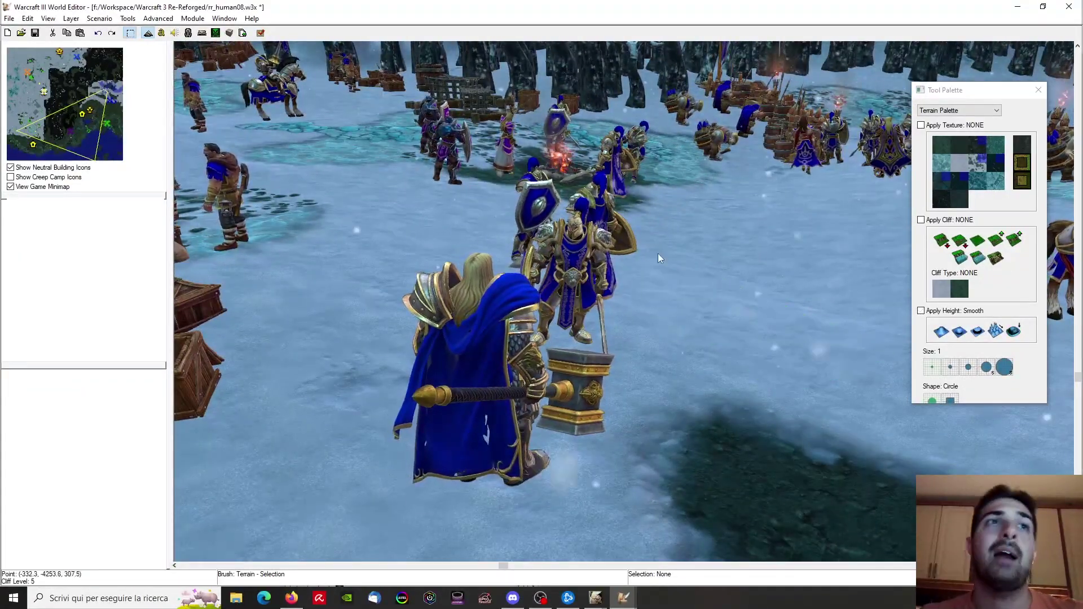
right_click_drag(658, 254, 645, 307, "ctrl")
left_click(934, 135)
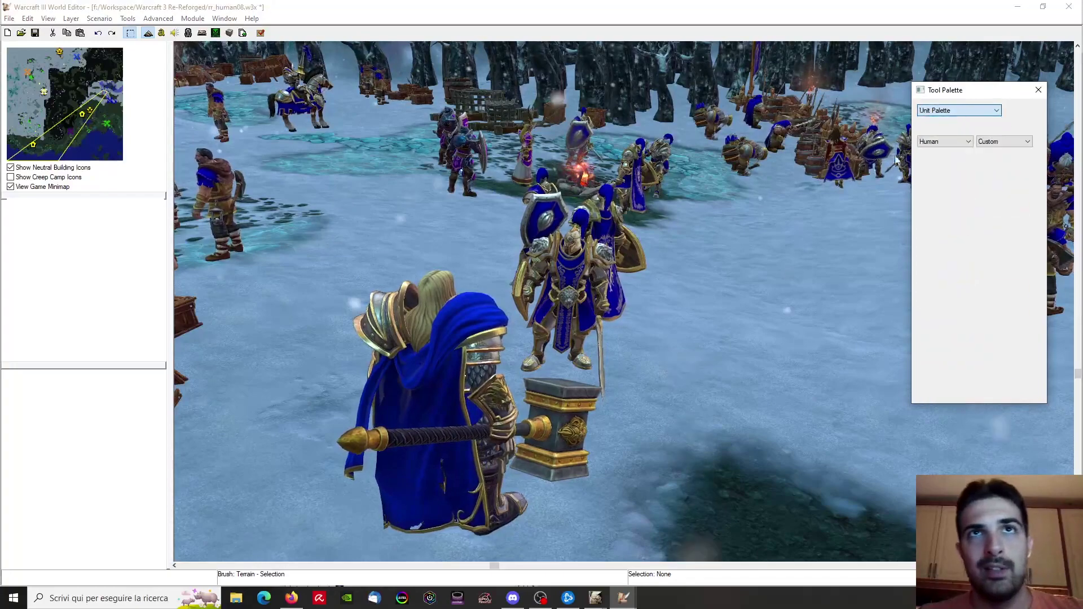
Select the duplicated Captain Luc Valonforth and examine the dialogue framing over Arthas's shoulder and the camp behind them
left_click(549, 355)
right_click_drag(540, 397, 615, 354, "ctrl")
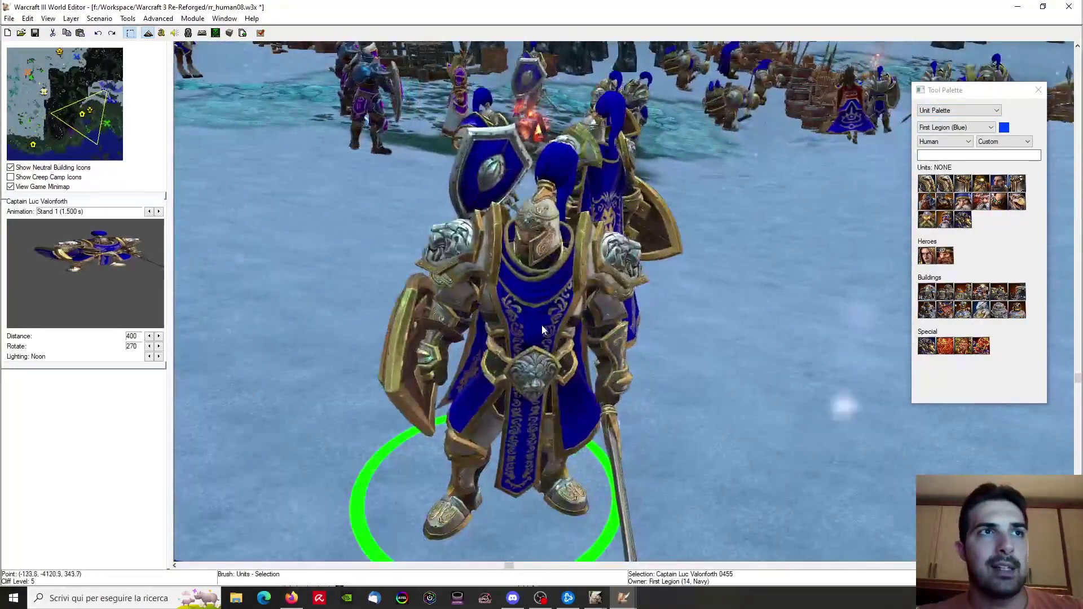
scroll(541, 326, "down", 2)
right_click_drag(542, 326, 724, 347, "ctrl")
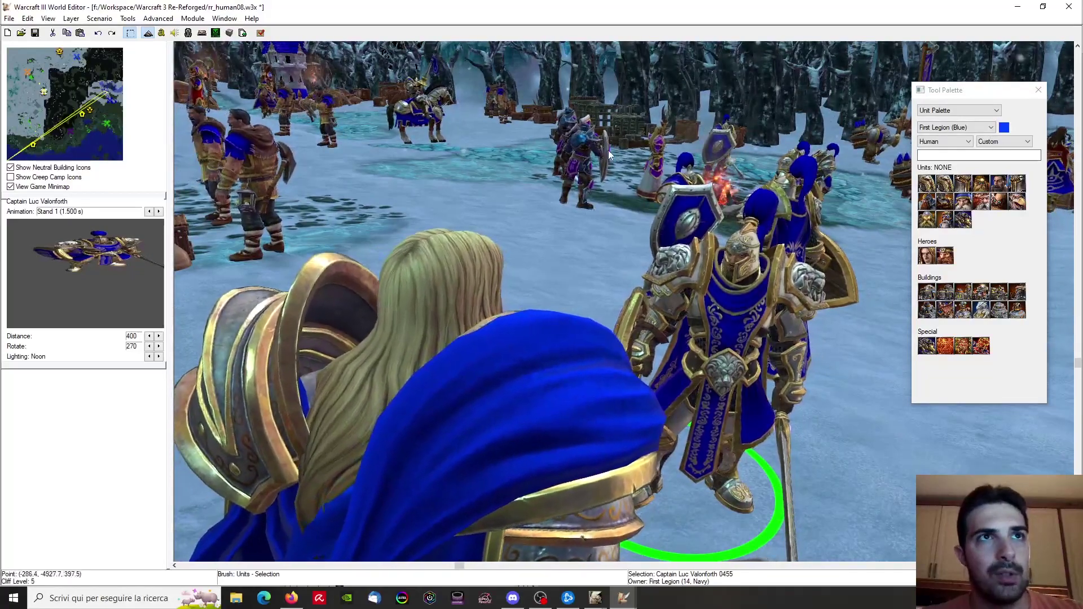
right_click_drag(637, 164, 585, 464, "ctrl")
scroll(660, 302, "down", 3)
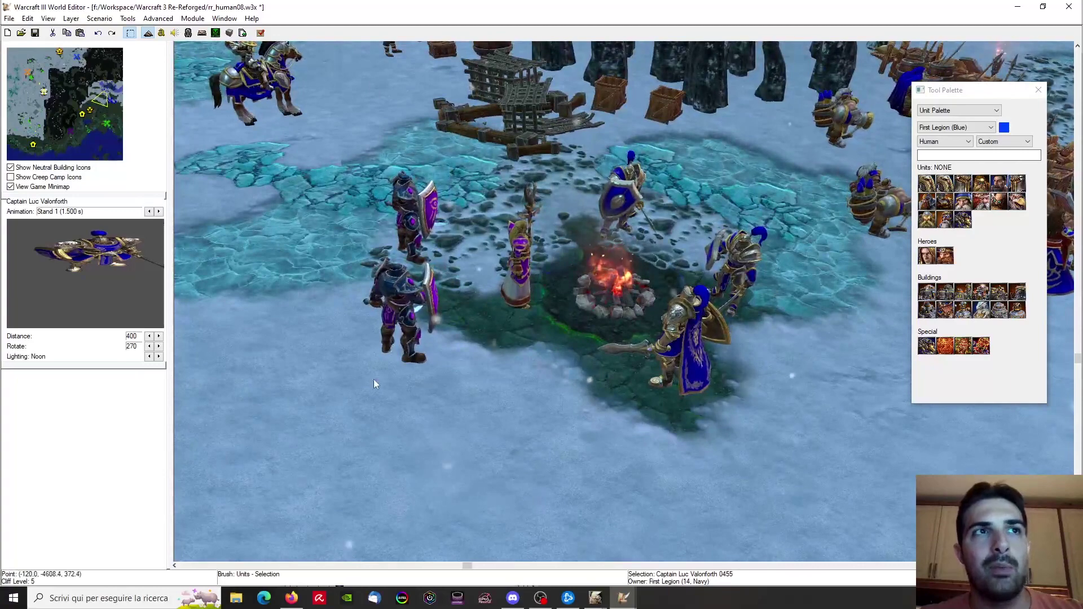
right_click_drag(525, 199, 284, 220)
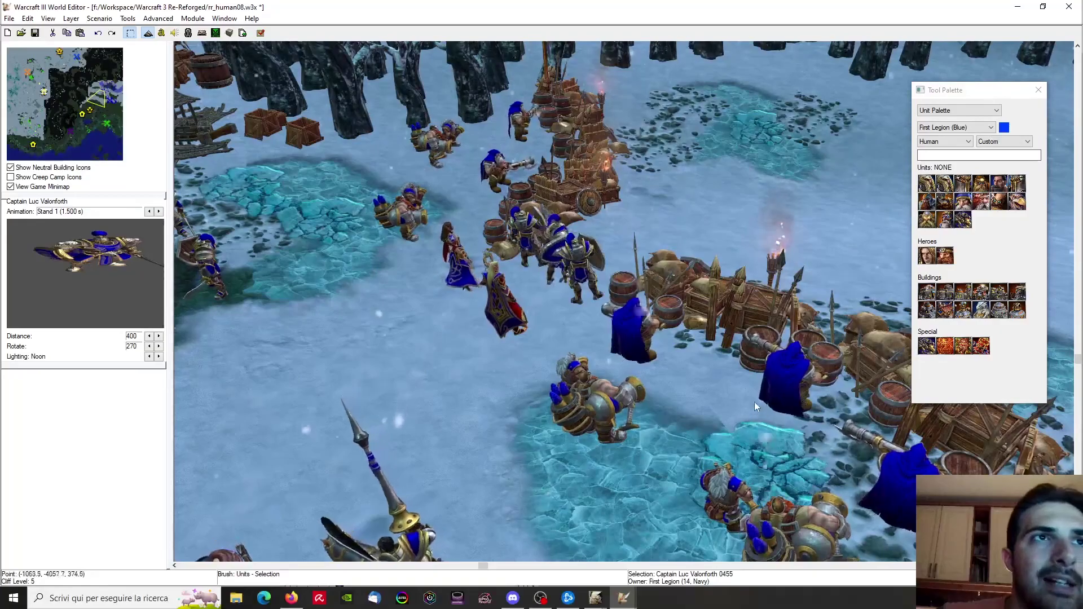
right_click_drag(755, 403, 691, 267)
right_click_drag(590, 252, 656, 313, "ctrl")
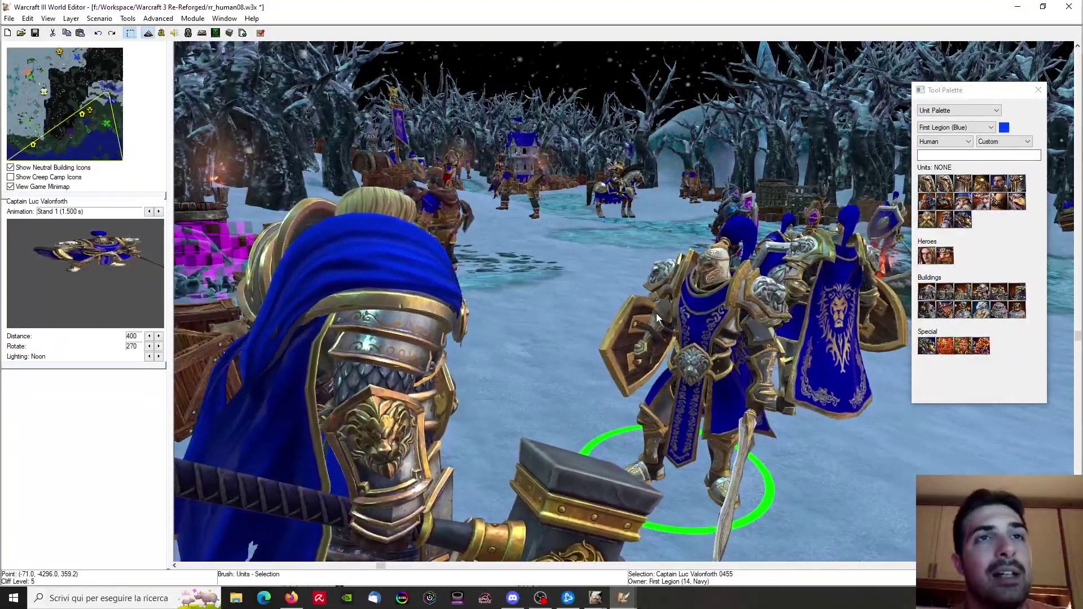
right_click_drag(682, 300, 712, 378, "ctrl")
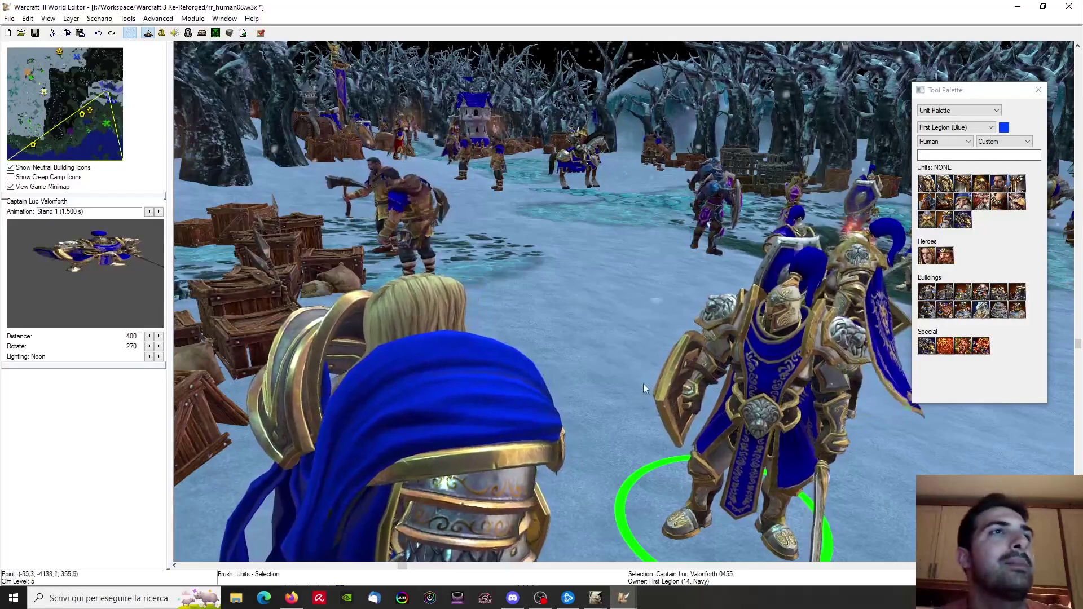
Examine the layout of the whole camp from above, around the campfire and captains, and return to Arthas
scroll(660, 254, "down", 3)
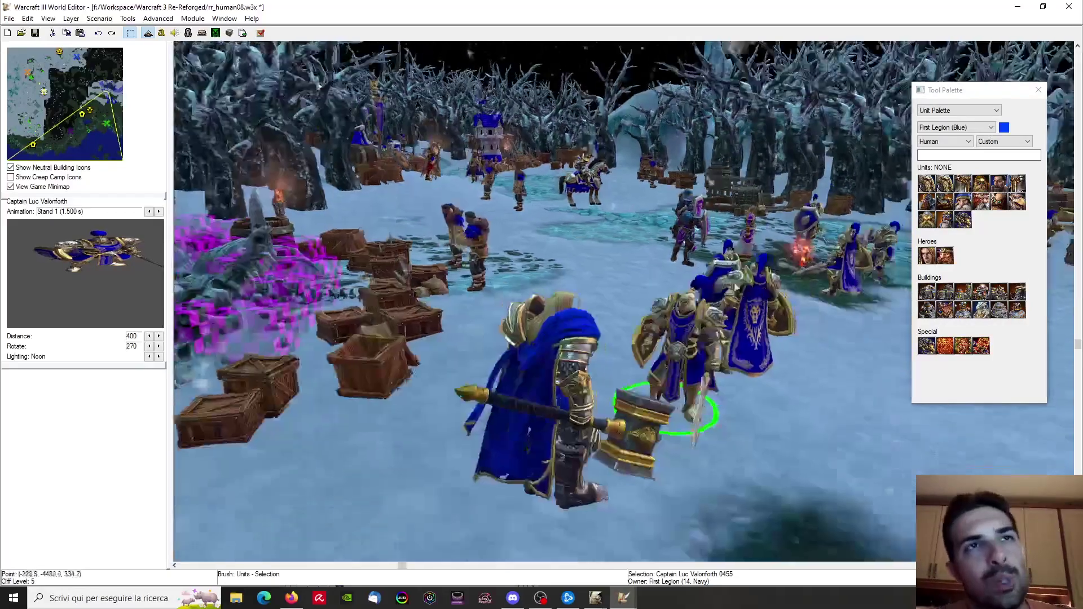
right_click_drag(660, 254, 339, 292)
scroll(631, 277, "down", 3)
right_click_drag(631, 277, 412, 322, "ctrl")
scroll(624, 301, "down", 3)
right_click_drag(235, 107, 308, 198)
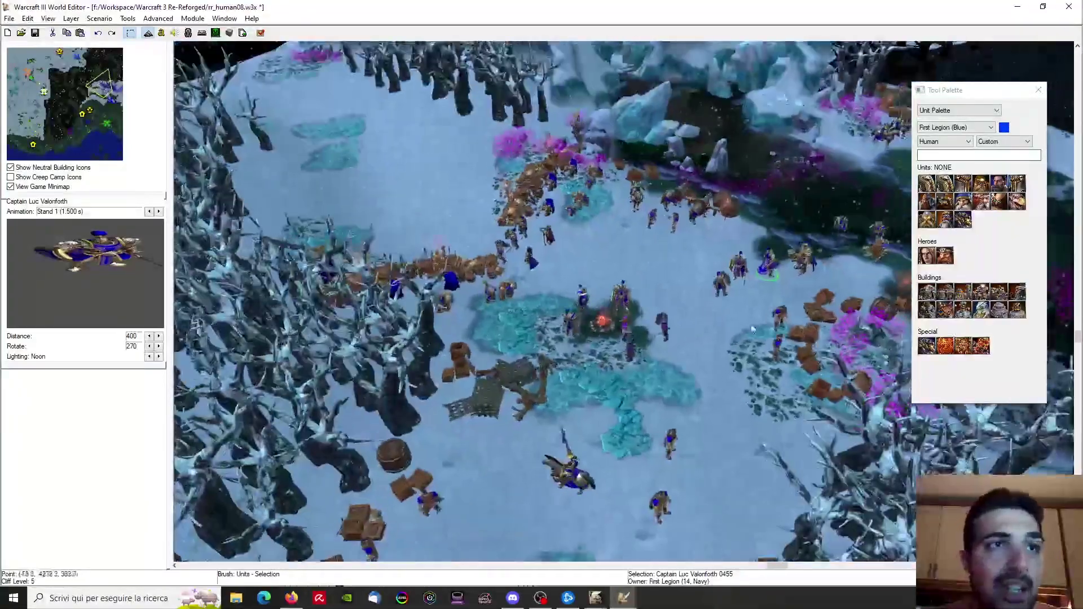
right_click_drag(753, 332, 749, 162)
right_click_drag(686, 474, 626, 452)
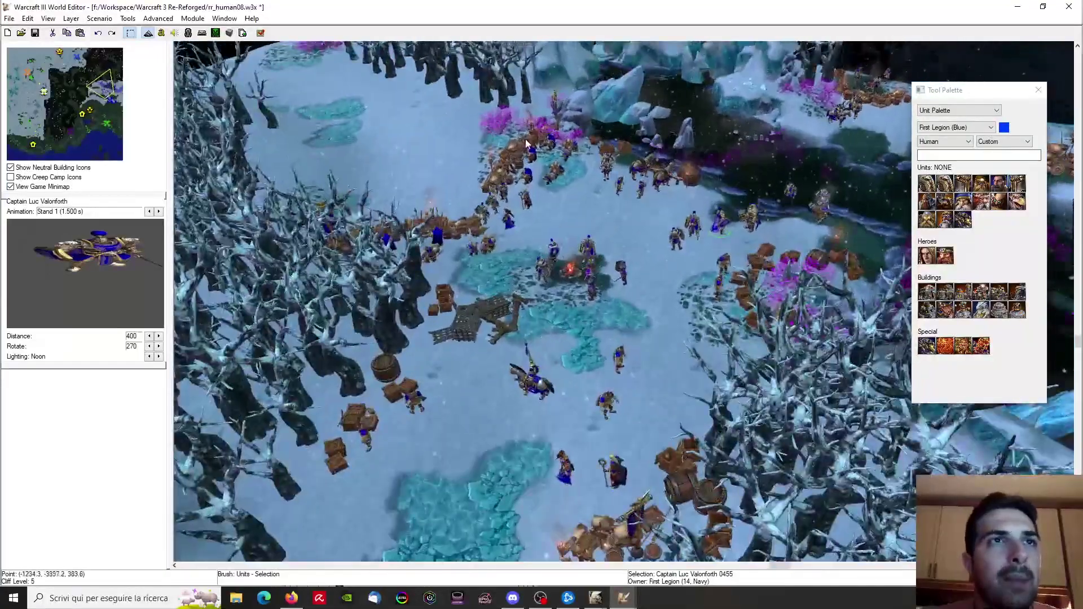
right_click_drag(652, 175, 524, 182)
scroll(750, 360, "up", 3)
scroll(708, 407, "up", 3)
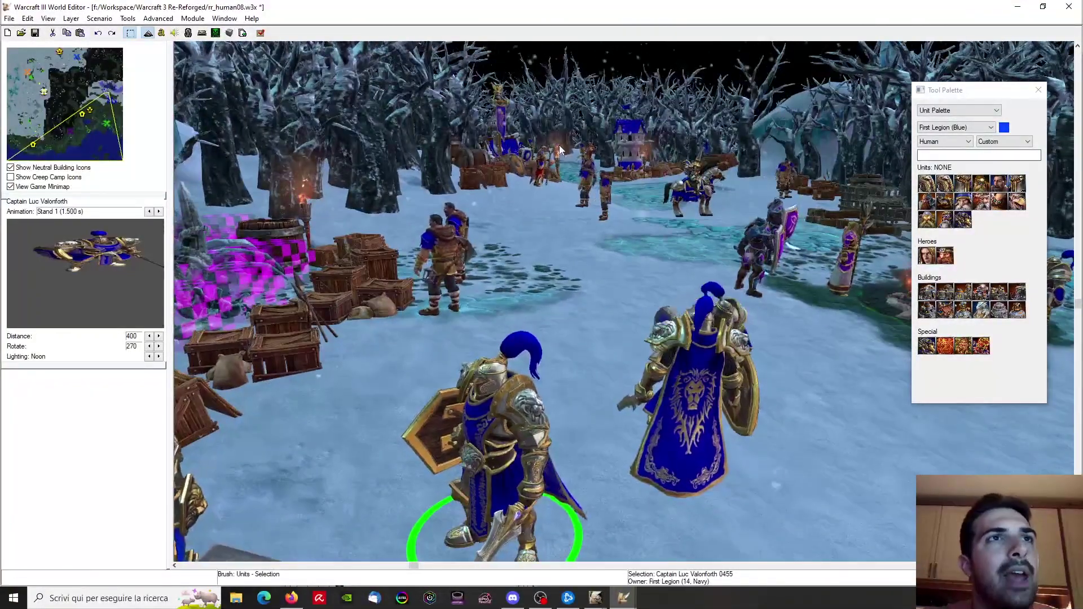
right_click_drag(560, 150, 560, 158, "ctrl")
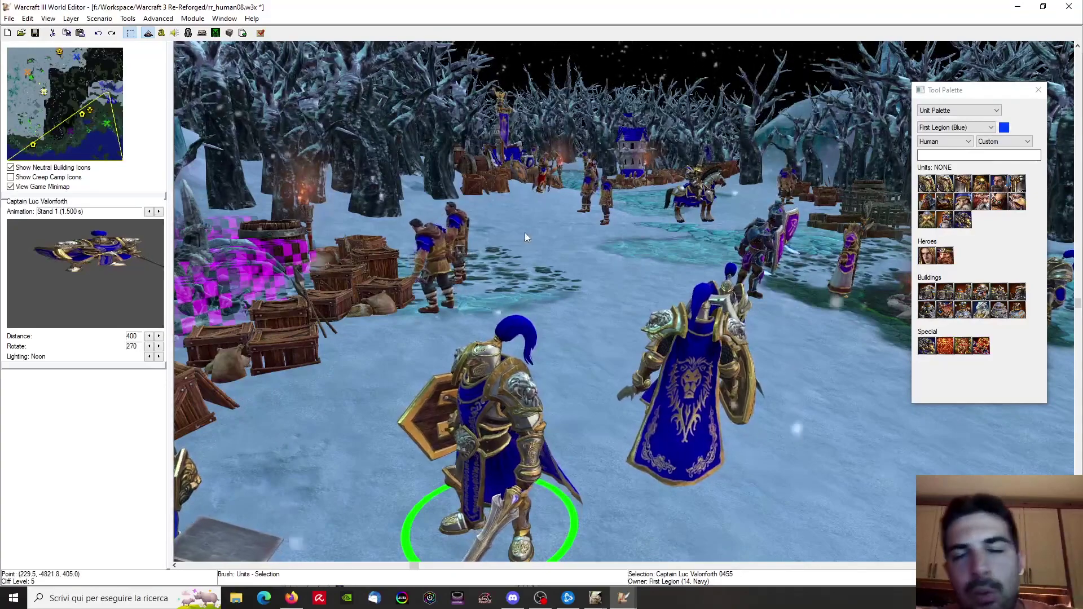
right_click_drag(525, 233, 609, 383, "ctrl")
scroll(591, 293, "down", 5)
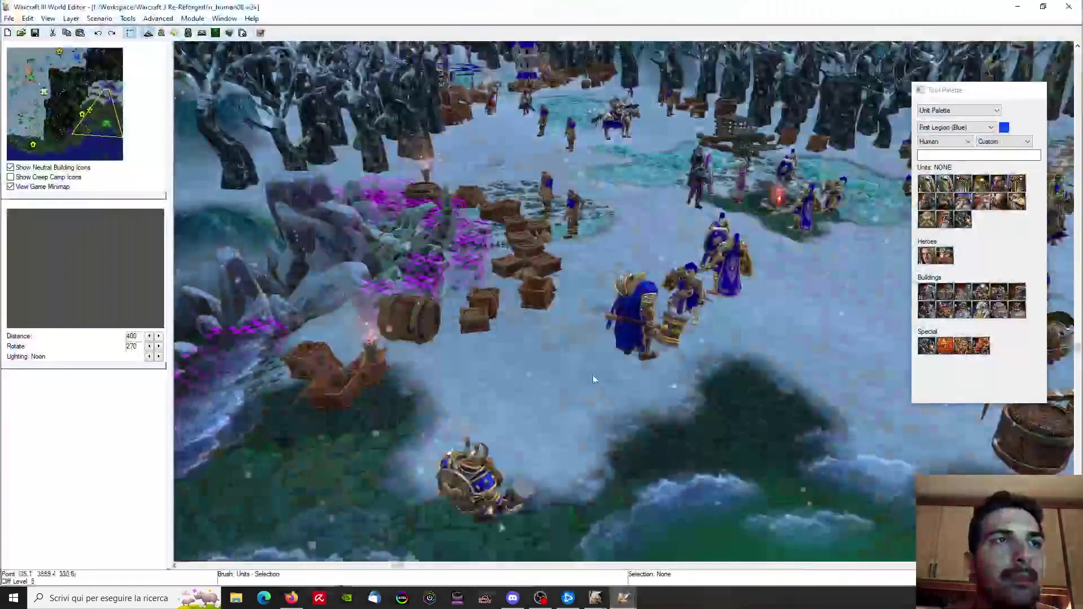
Bring up the Sound Editor to check the H08Arthas08 dialogue sound, close Retera Model Studio and return to the map
right_click_drag(598, 375, 701, 298)
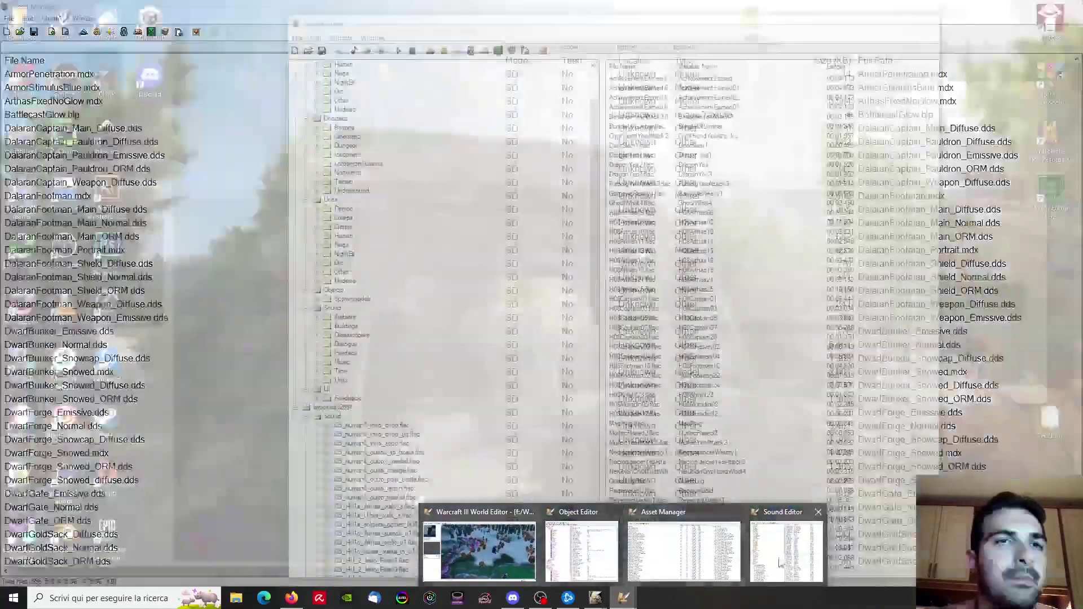
left_click(786, 556)
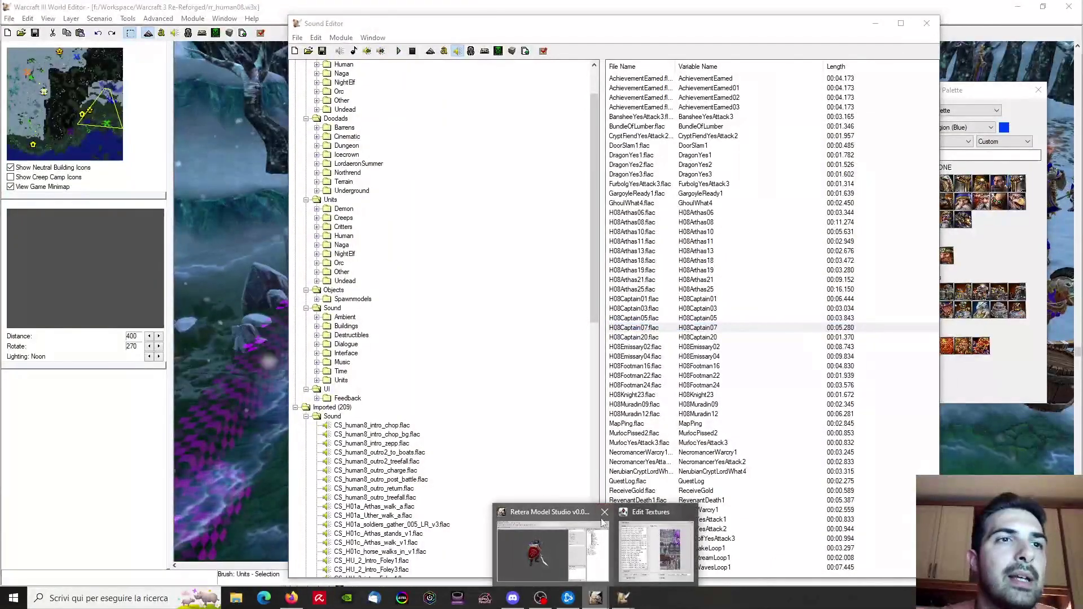
left_click(605, 512)
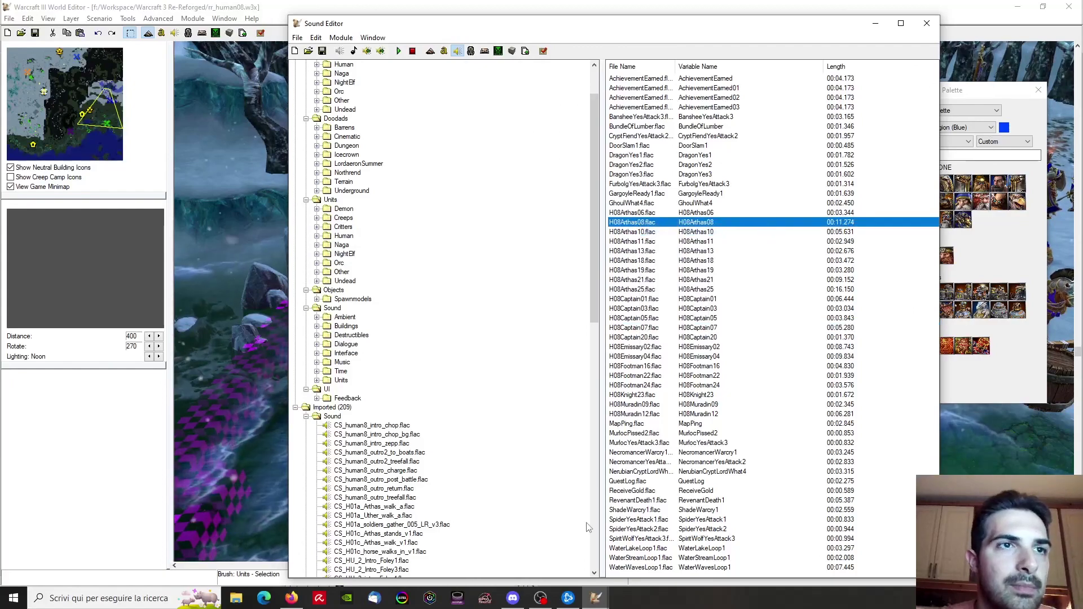
left_click(455, 552)
Examine Arthas's model up close and his position relative to Muradin and the captains on the shore
right_click_drag(644, 376, 709, 379, "ctrl")
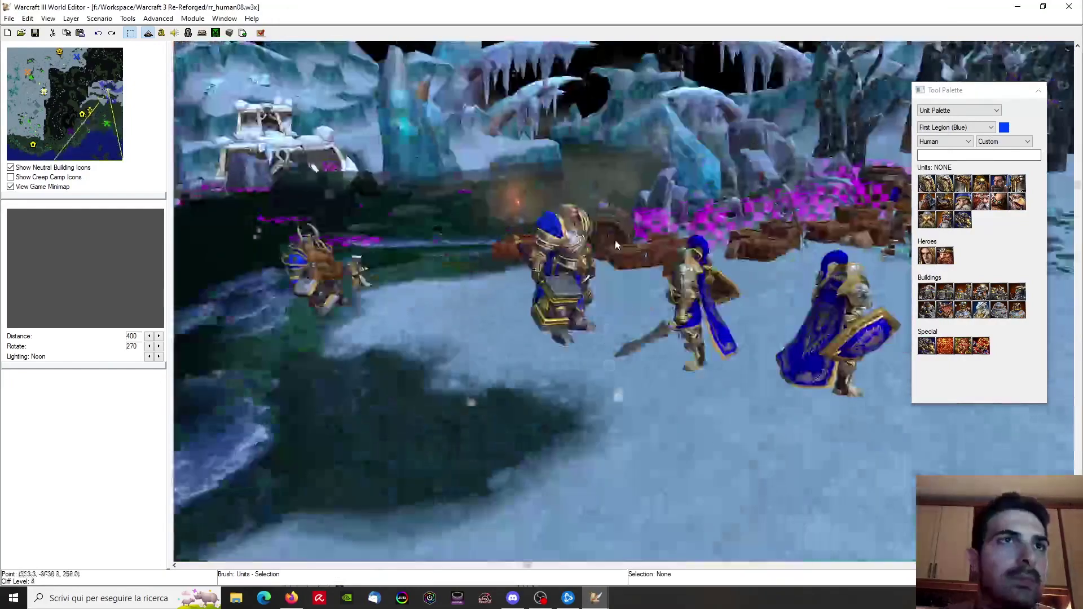
scroll(709, 379, "up", 3)
scroll(710, 379, "up", 5)
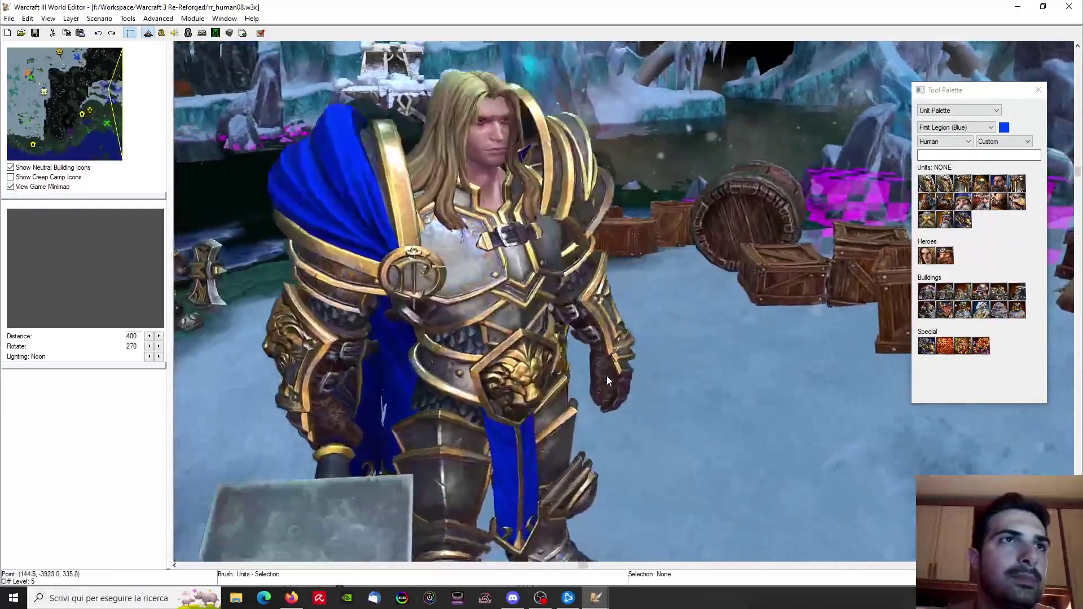
scroll(580, 340, "down", 2)
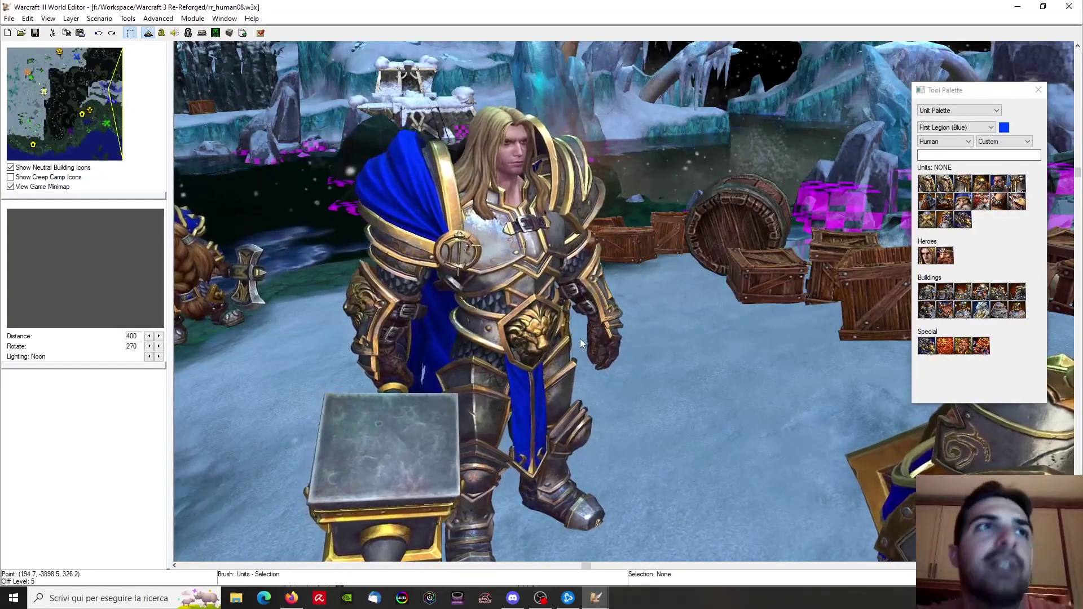
scroll(580, 339, "down", 5)
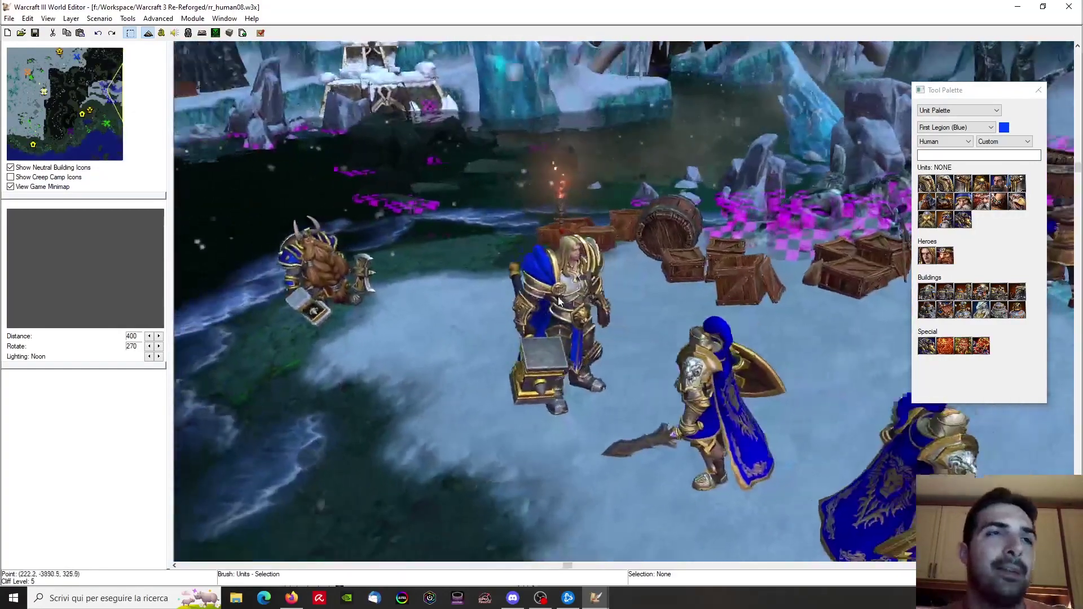
right_click_drag(558, 302, 497, 253, "ctrl")
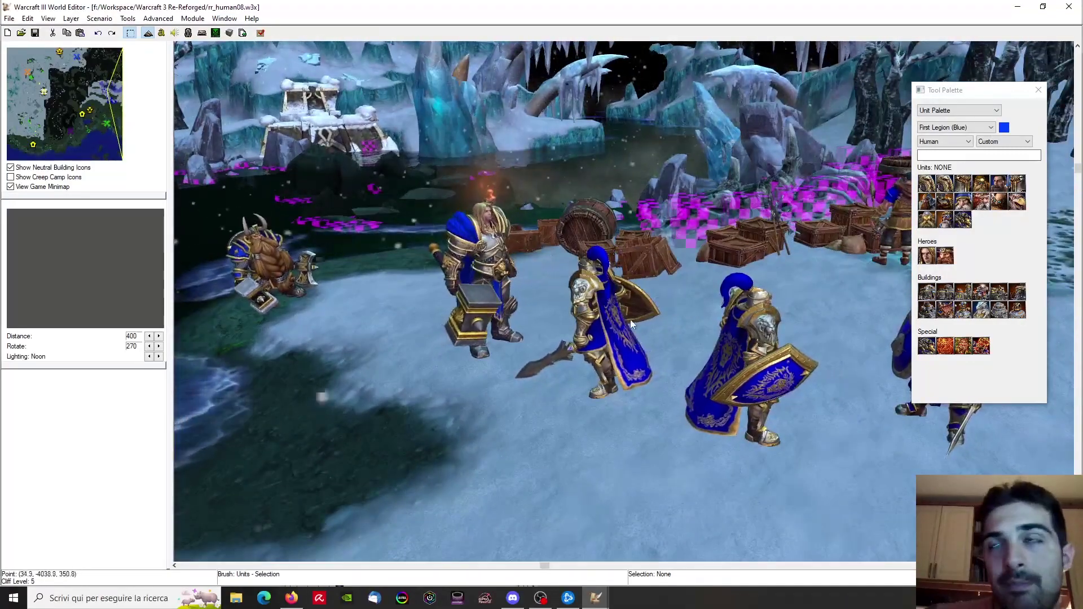
scroll(631, 320, "down", 4)
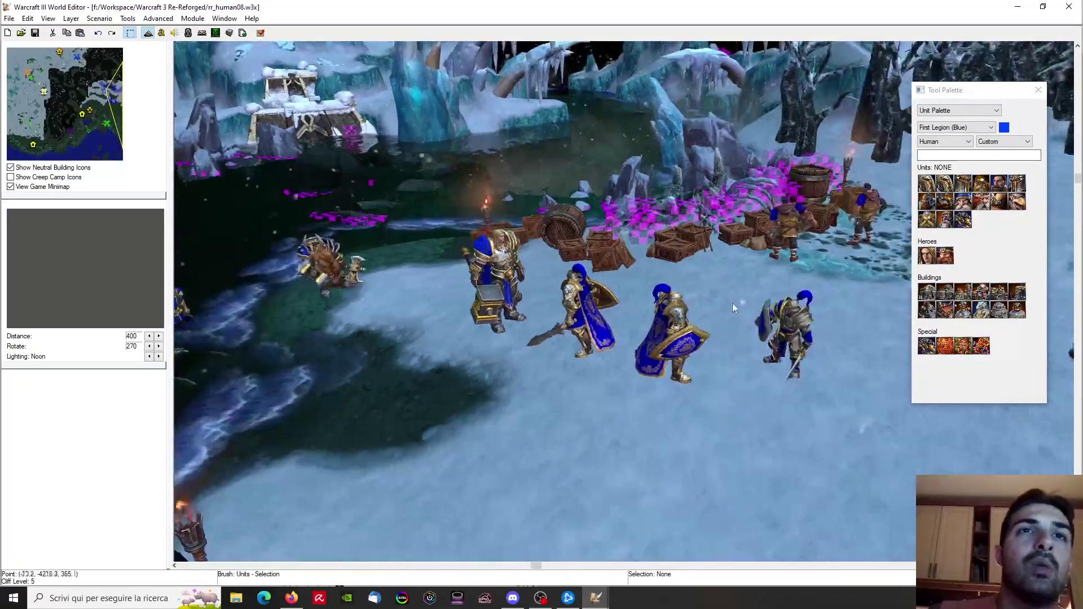
Inspect both Luc Valonforth captains and the footman beside them, selecting each one, and clear the selection
left_click(666, 333)
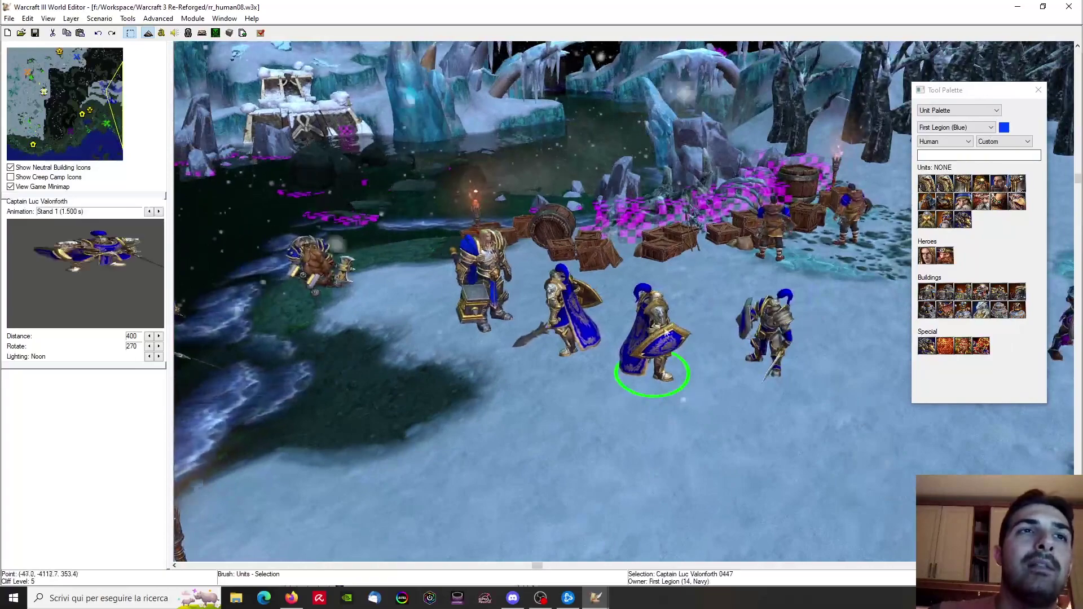
left_click(790, 337)
right_click_drag(790, 337, 514, 320)
right_click_drag(625, 338, 267, 360)
right_click_drag(901, 347, 1061, 369)
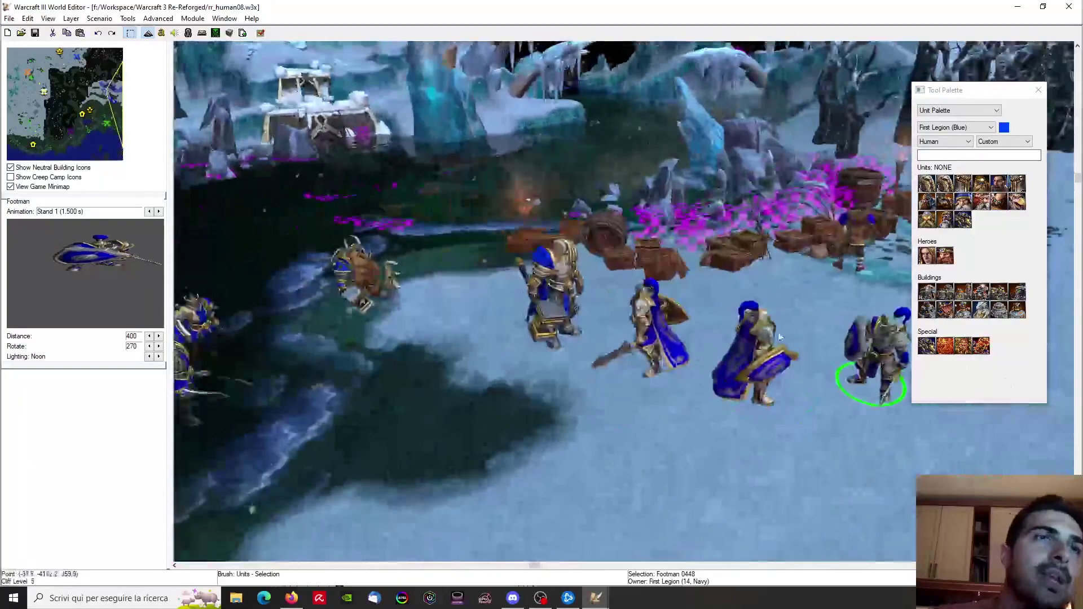
scroll(656, 346, "up", 3)
scroll(685, 336, "up", 3)
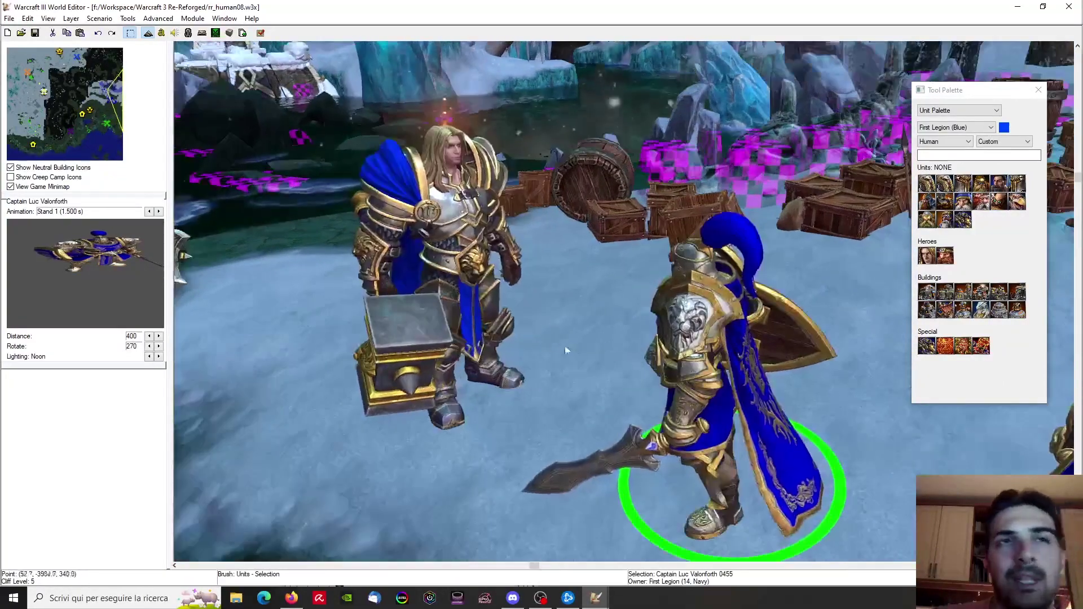
right_click_drag(566, 349, 516, 327, "ctrl")
right_click_drag(702, 354, 617, 341)
scroll(617, 341, "down", 2)
left_click(617, 341)
scroll(618, 341, "down", 5)
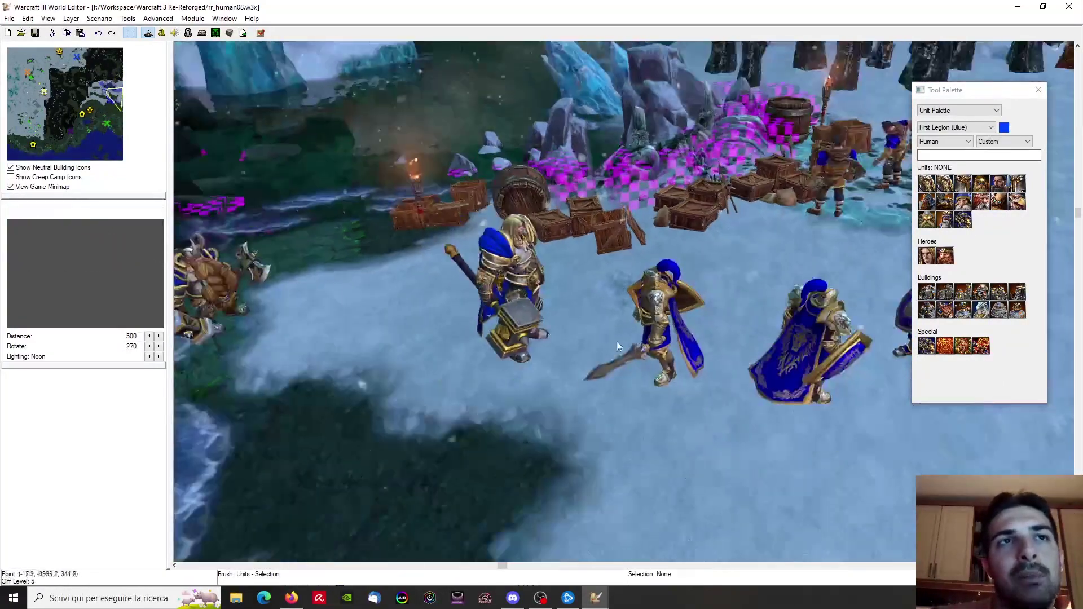
right_click_drag(750, 285, 457, 296)
scroll(457, 297, "up", 5)
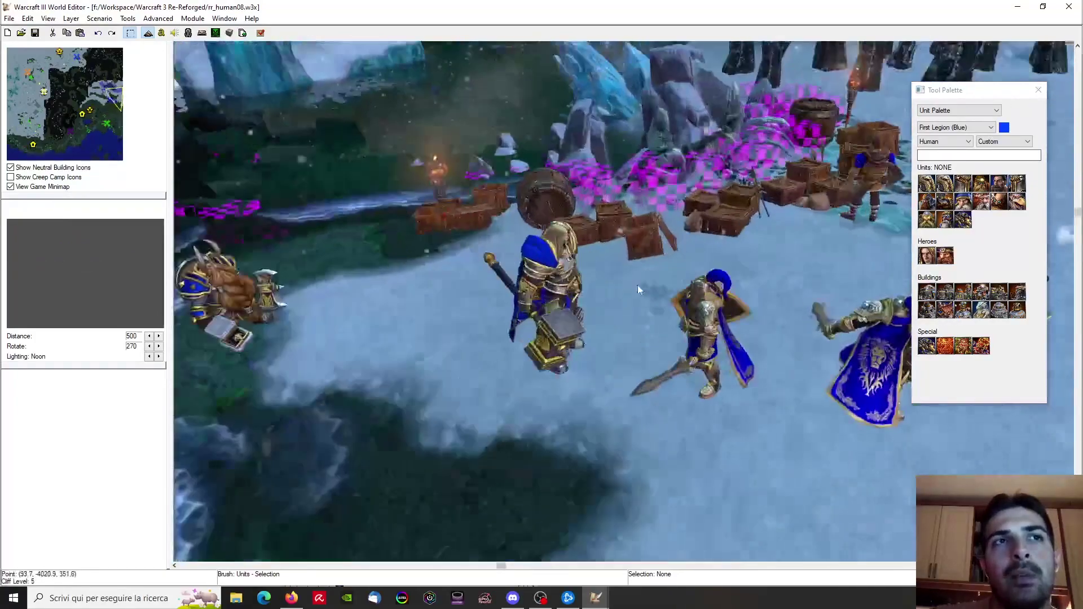
scroll(530, 329, "down", 4)
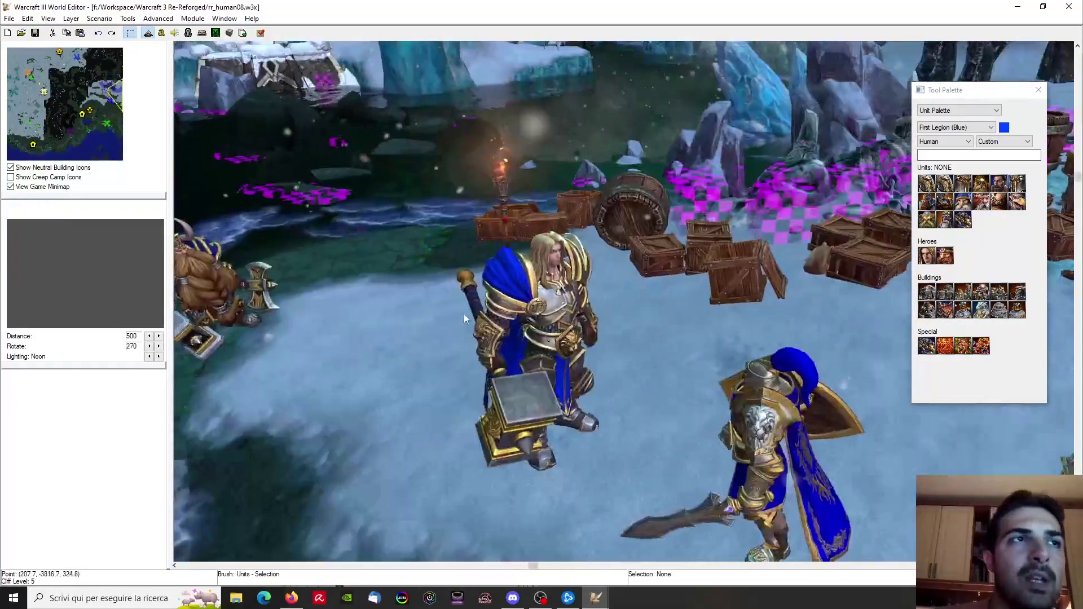
Duplicate Arthas and place the copy on the green shore beside the torch and broken crates
right_click_drag(463, 313, 508, 319, "ctrl")
left_click(570, 333)
right_click_drag(570, 333, 658, 357, "ctrl")
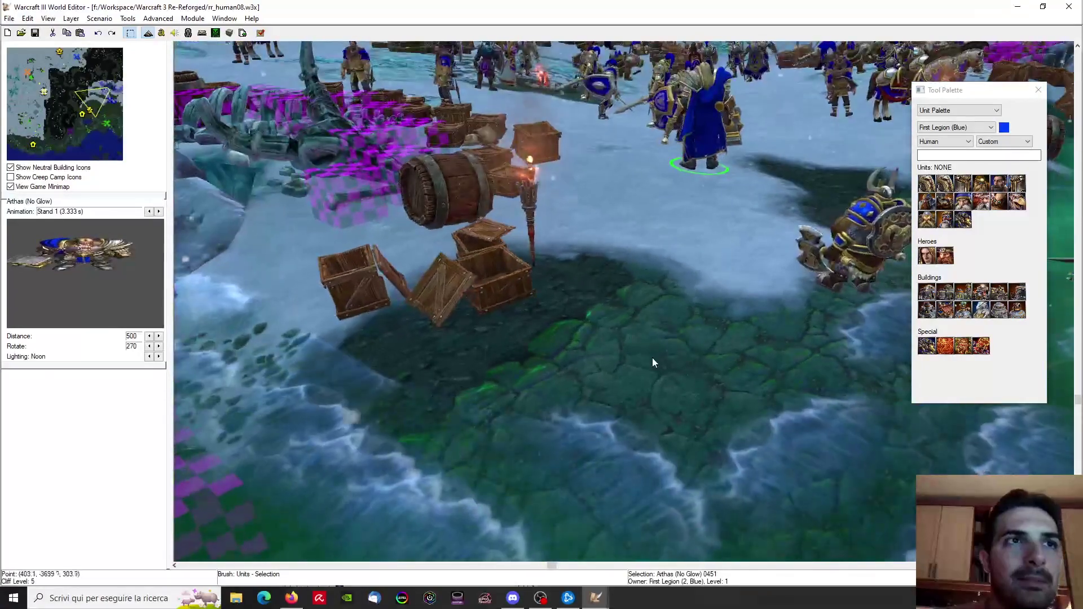
key("ctrl+c")
key("ctrl+v")
left_click(611, 357)
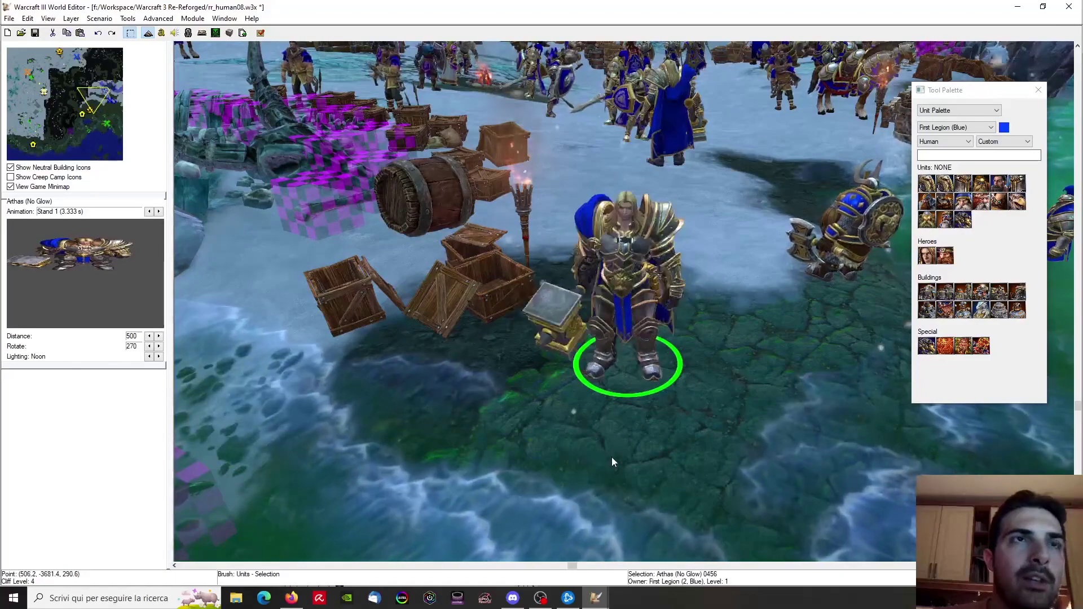
Duplicate Muradin Bronzebeard and position the copy on the shore beside the duplicated Arthas
right_click_drag(612, 462, 684, 374, "ctrl")
scroll(762, 319, "up", 5)
scroll(697, 319, "down", 5)
right_click_drag(697, 319, 787, 281, "ctrl")
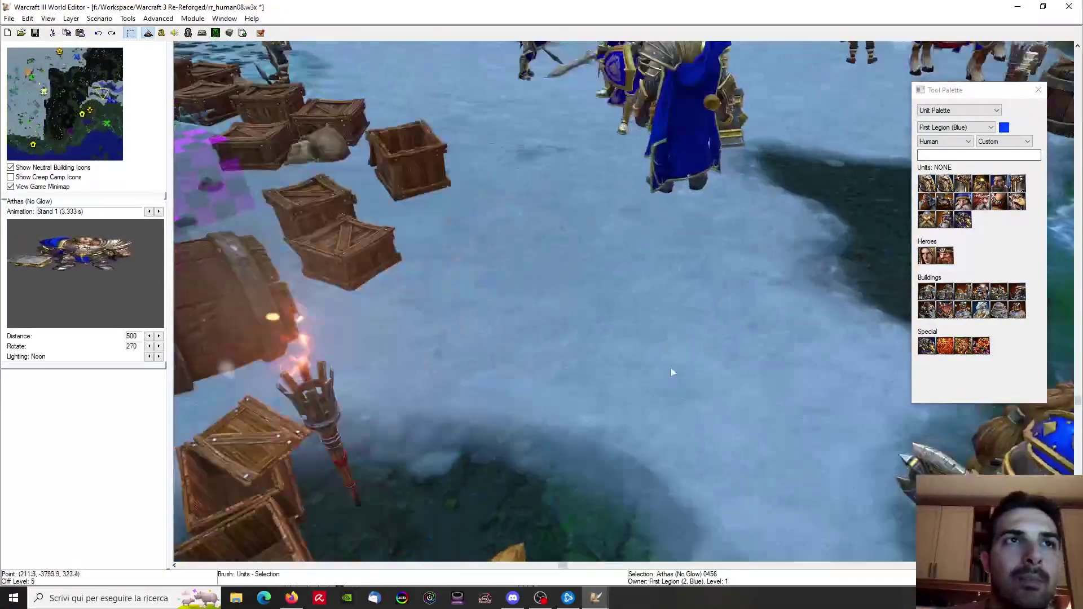
left_click(787, 279)
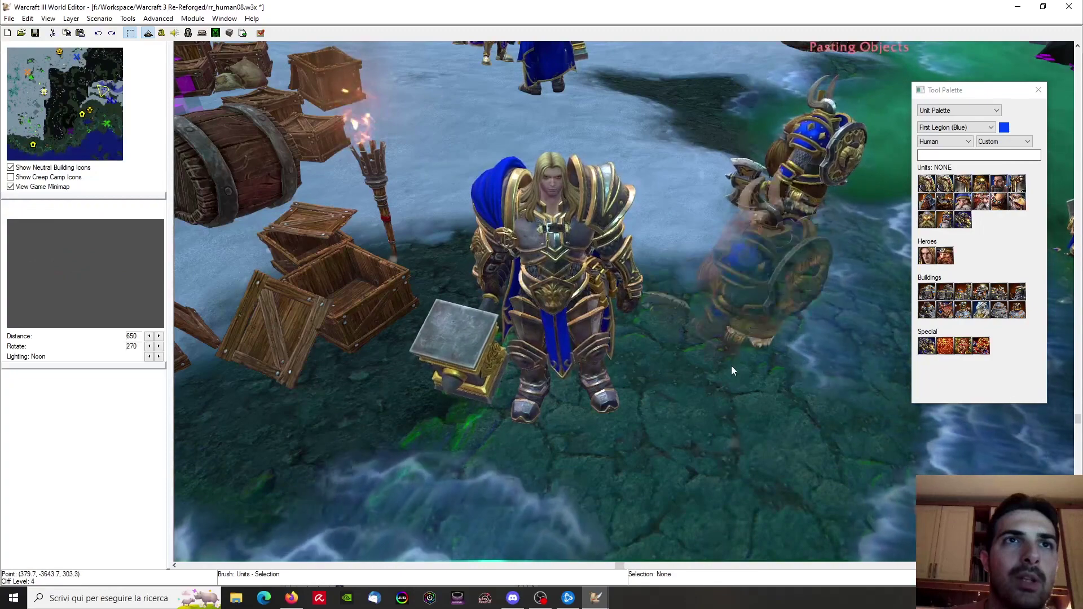
left_click(730, 371)
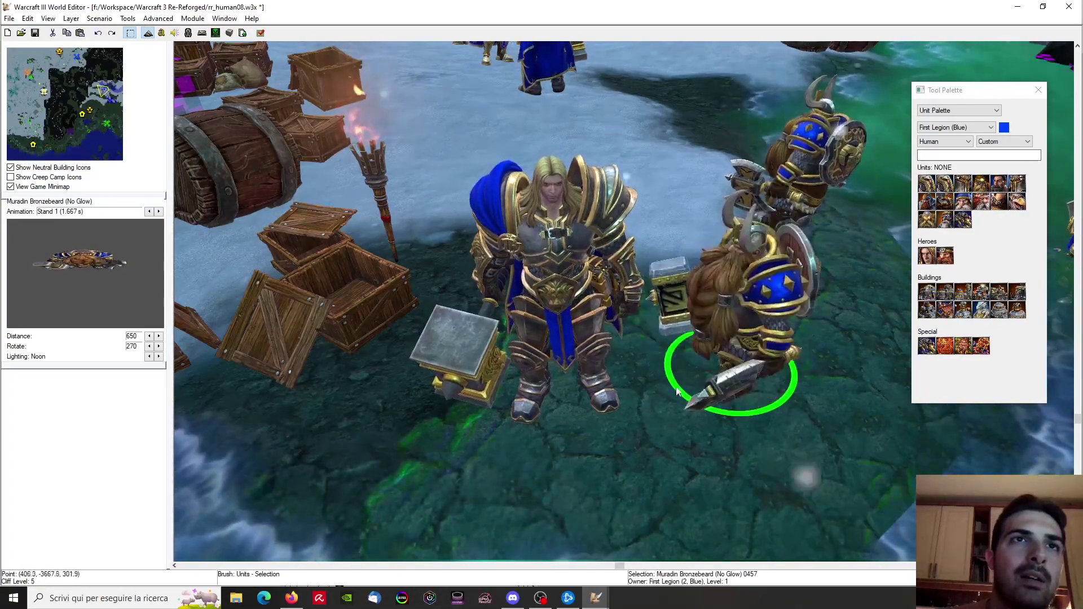
left_click_drag(733, 364, 768, 356)
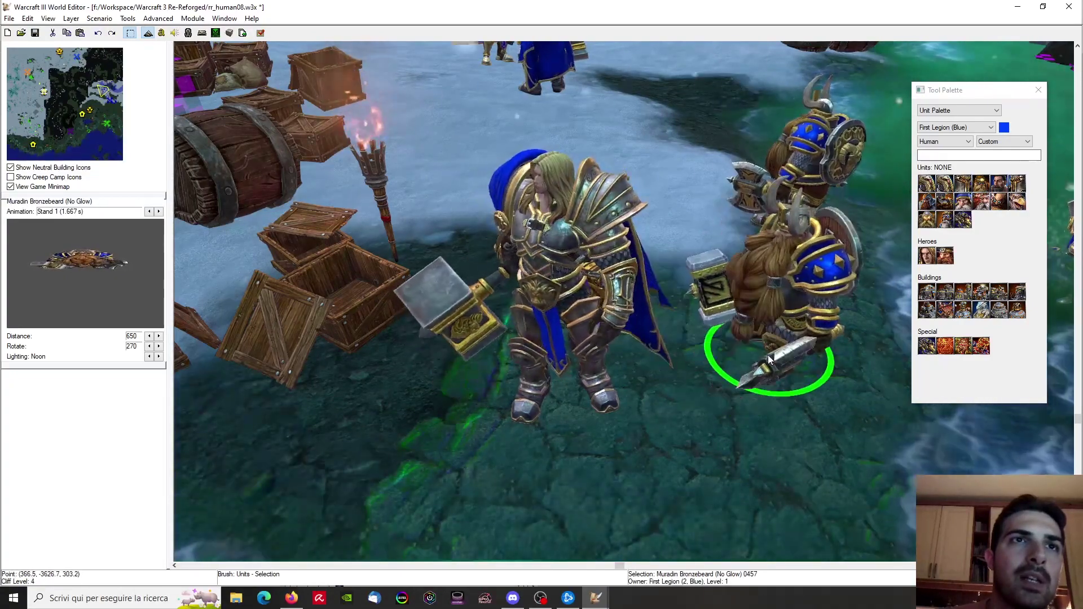
Select Captain Falric in the shallow water and examine the duplicated Arthas and Muradin from close behind Muradin
right_click_drag(580, 348, 814, 241, "ctrl")
scroll(814, 242, "down", 2)
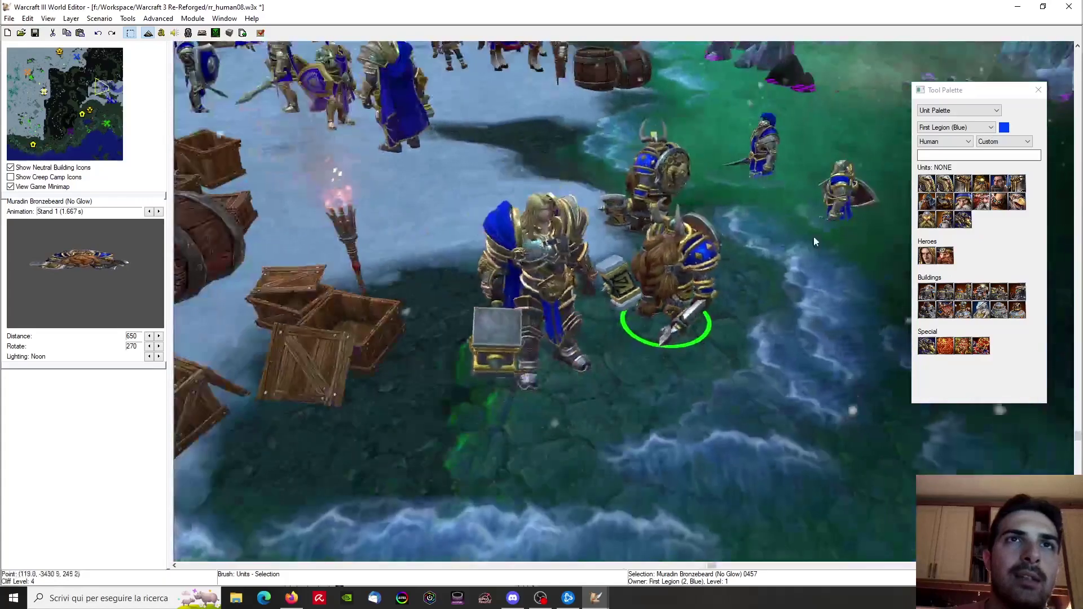
left_click(844, 208)
scroll(734, 303, "up", 3)
right_click_drag(735, 303, 551, 316, "ctrl")
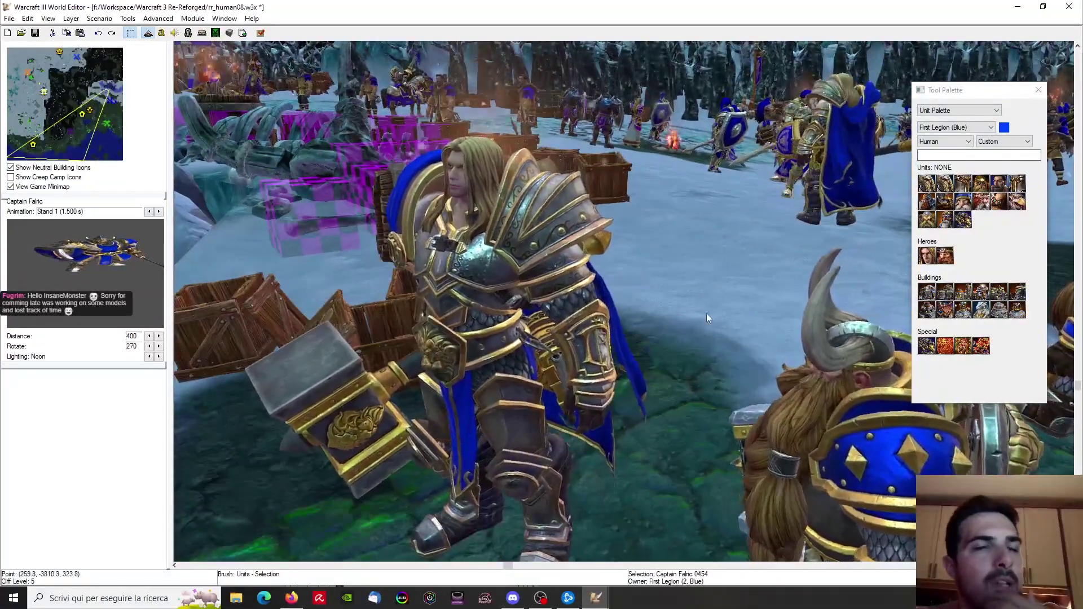
Play the H08Muradin09 dialogue sound and view the duplicated Arthas and Muradin from the front
right_click_drag(682, 328, 285, 60)
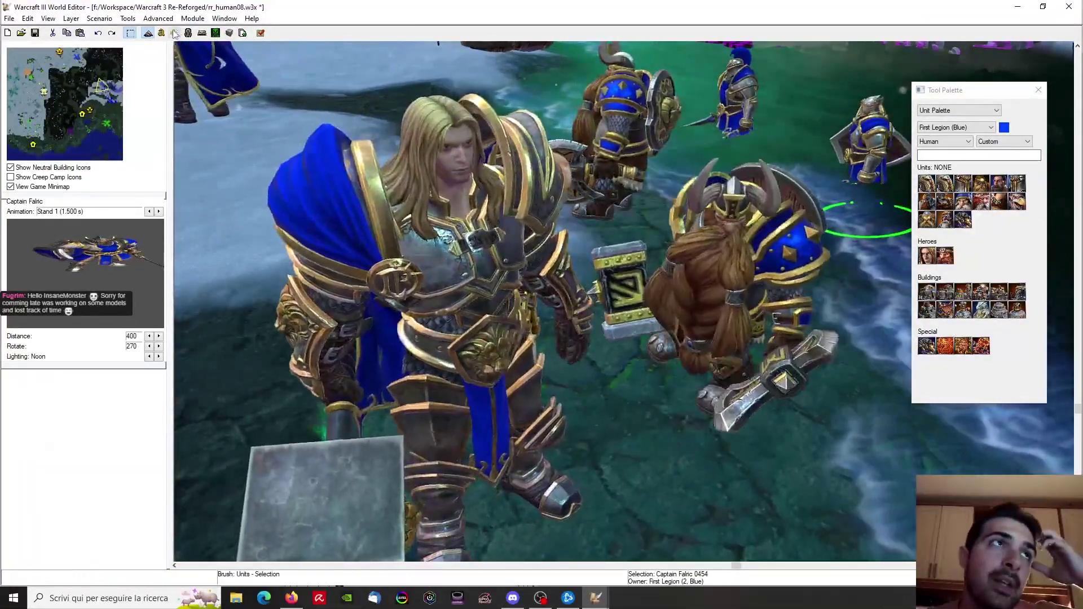
left_click(174, 33)
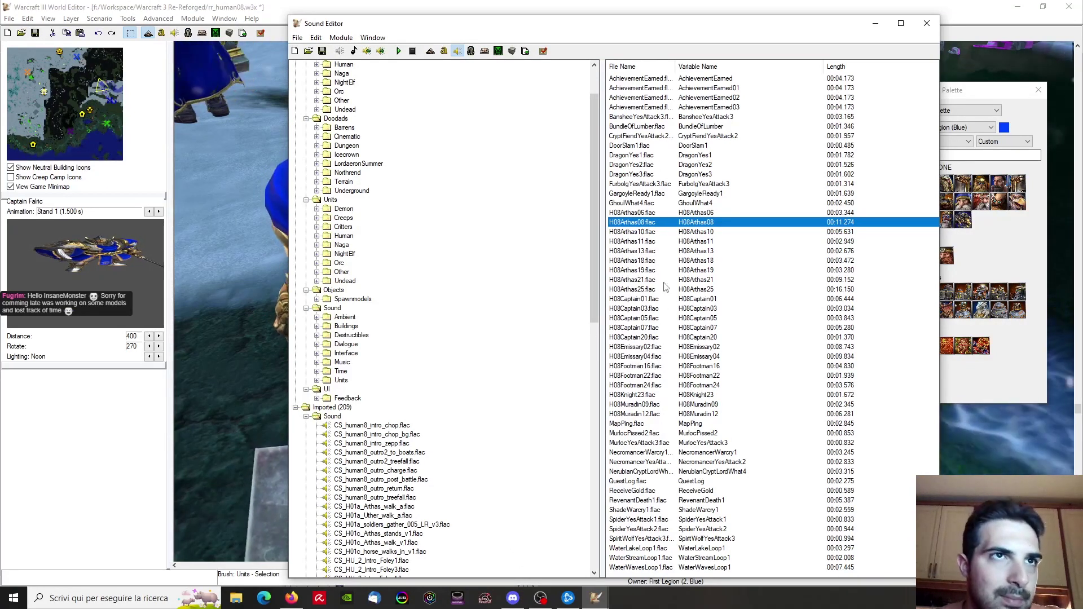
right_click(651, 404)
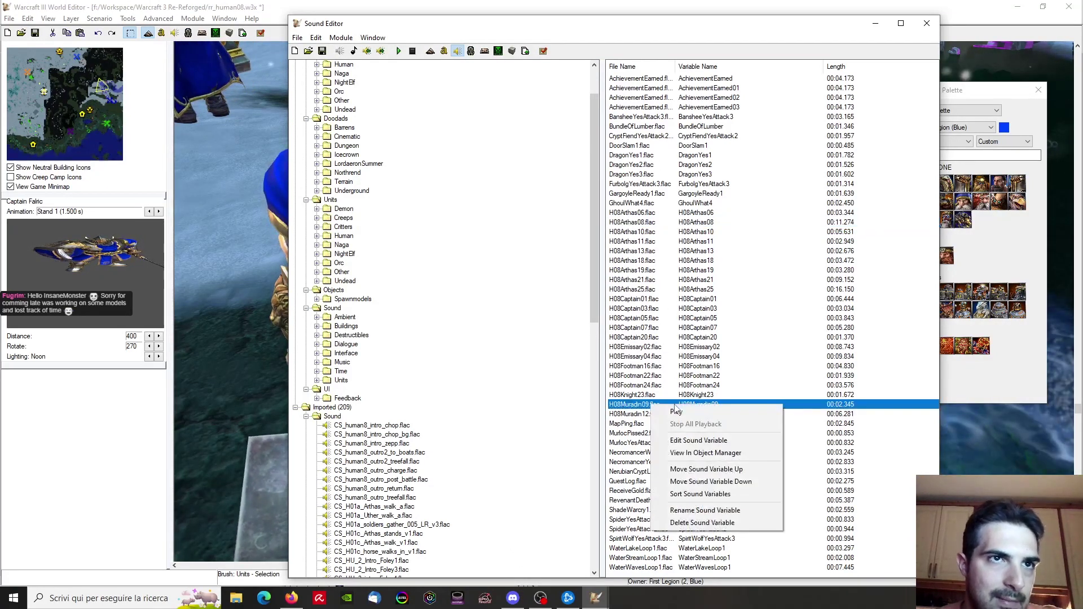
left_click(677, 411)
left_click(595, 598)
left_click(451, 542)
scroll(647, 323, "up", 2)
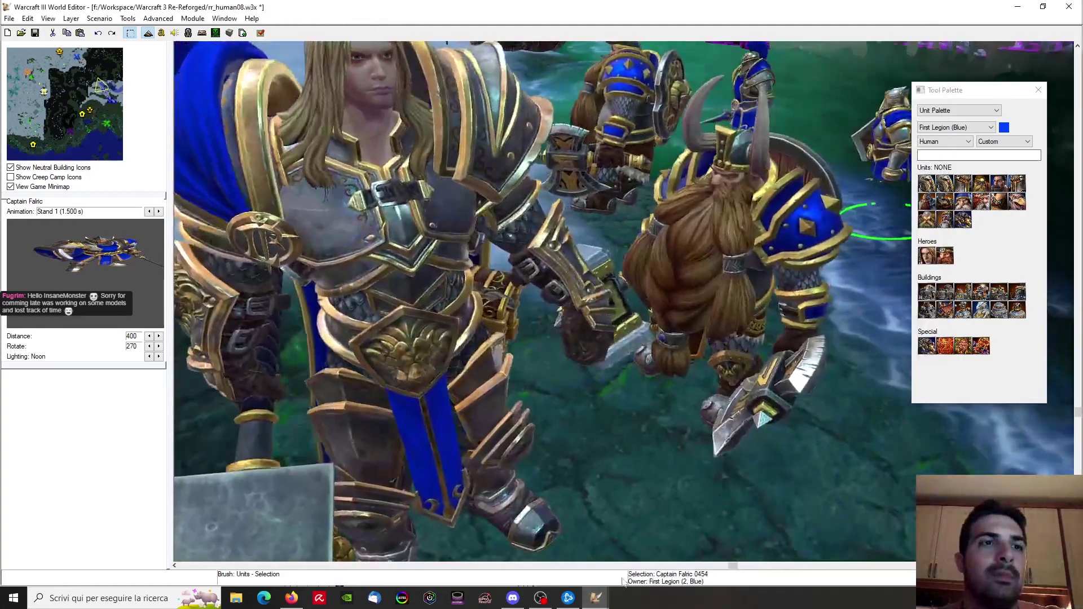
Play the H08Arthas10 dialogue sound and return to the duplicated pair in the map view
mouse_move(596, 598)
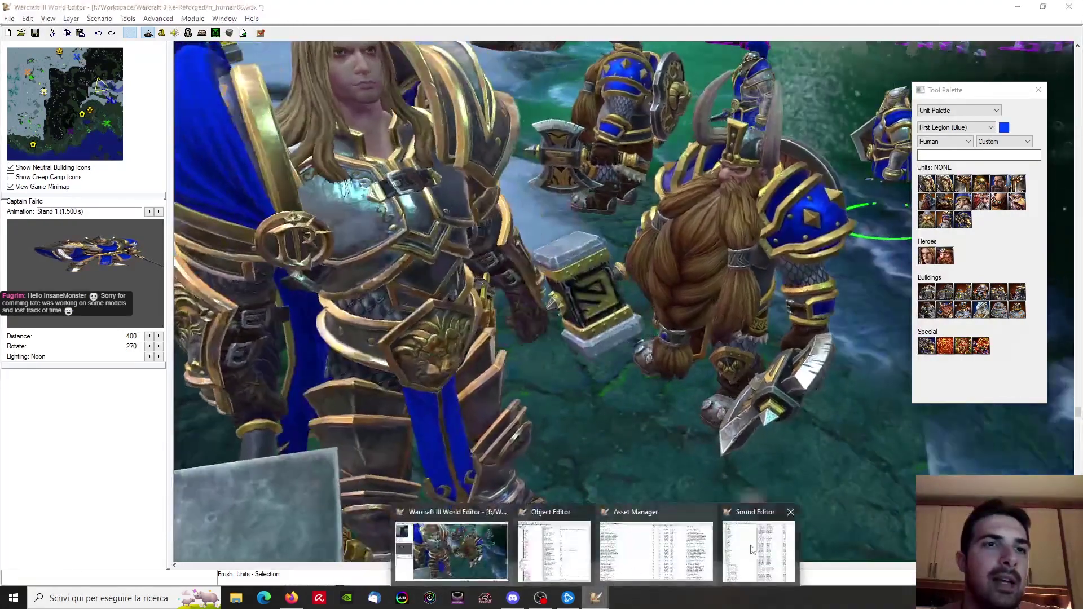
left_click(751, 550)
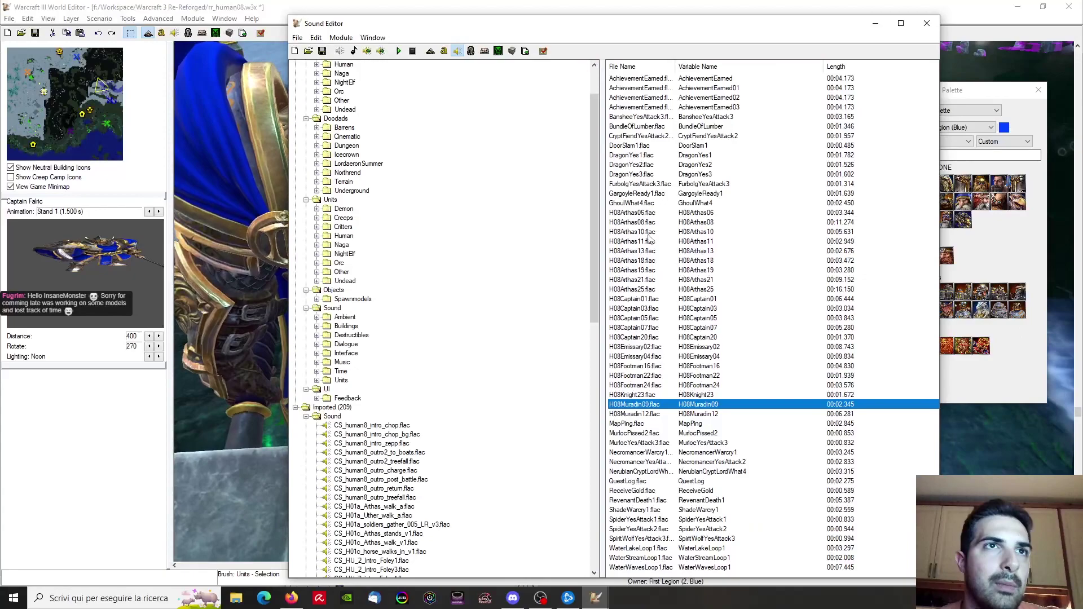
right_click(648, 235)
left_click(669, 243)
left_click(595, 598)
left_click(451, 543)
right_click_drag(647, 323, 647, 270, "ctrl")
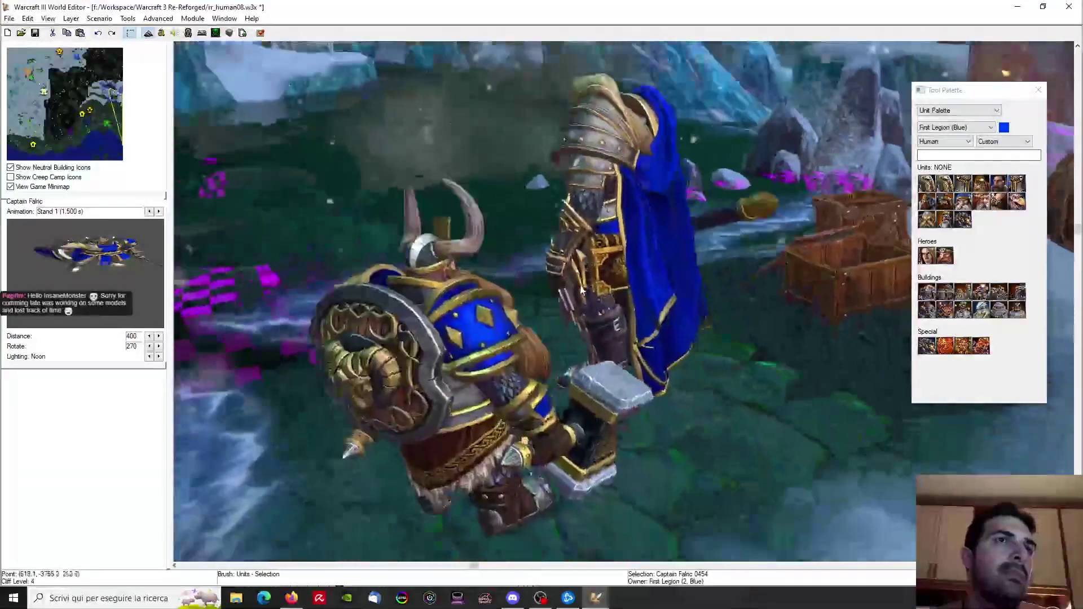
Turn the duplicated Arthas around to face away from the water and inspect his face up close
right_click_drag(581, 290, 570, 344)
left_click(593, 372)
scroll(588, 474, "down", 2)
left_click(587, 474, "ctrl")
right_click_drag(567, 399, 621, 376)
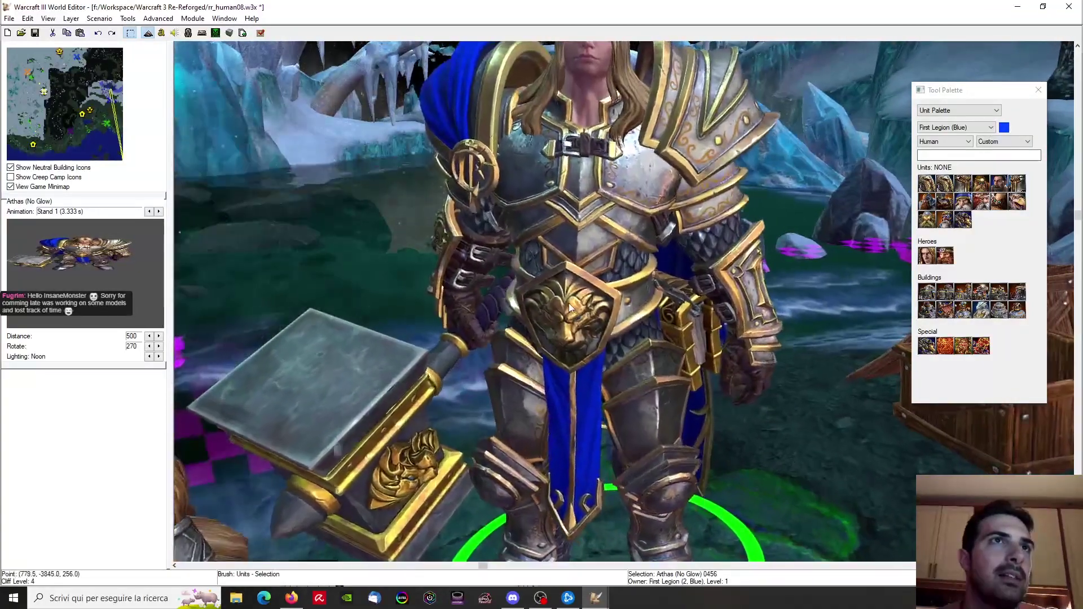
right_click_drag(568, 304, 608, 337)
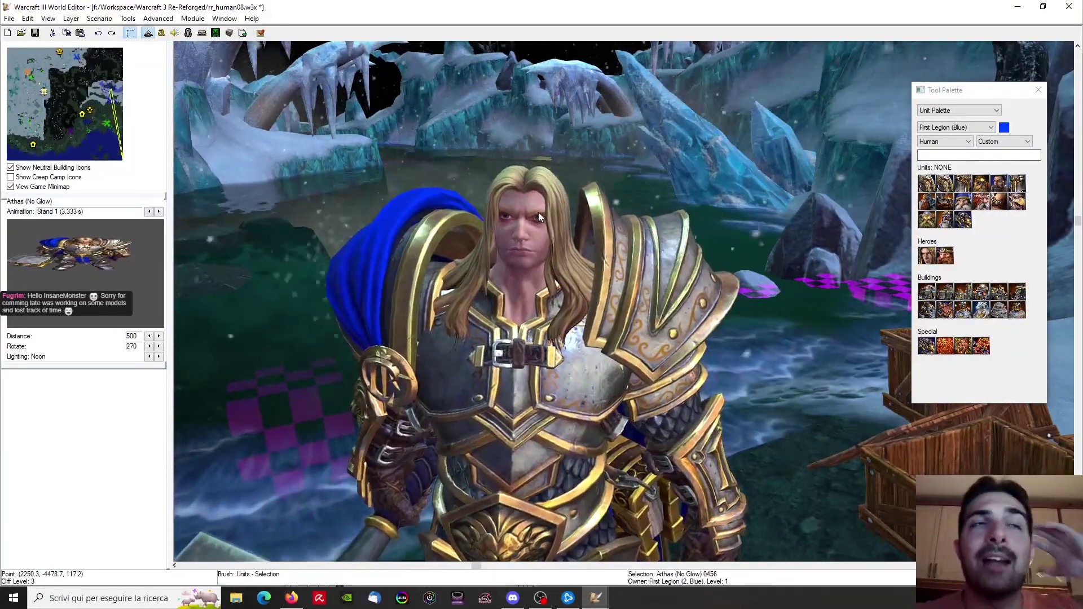
Examine the duplicated Arthas and Muradin on the shore from farther away and clear the selection
scroll(564, 196, "down", 3)
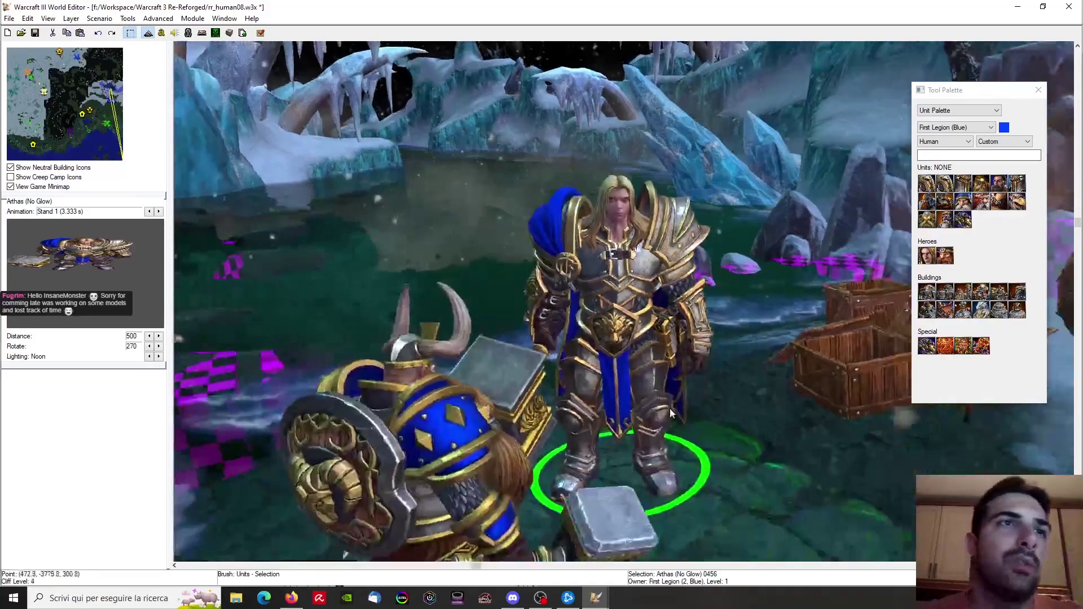
scroll(669, 406, "down", 3)
right_click_drag(563, 314, 538, 316, "ctrl")
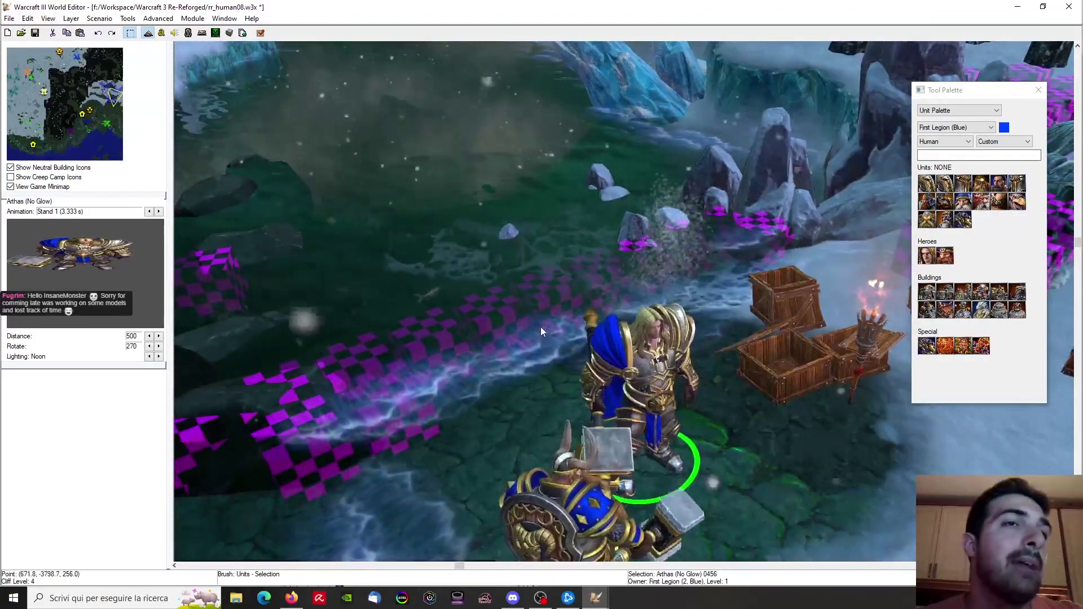
scroll(541, 327, "down", 5)
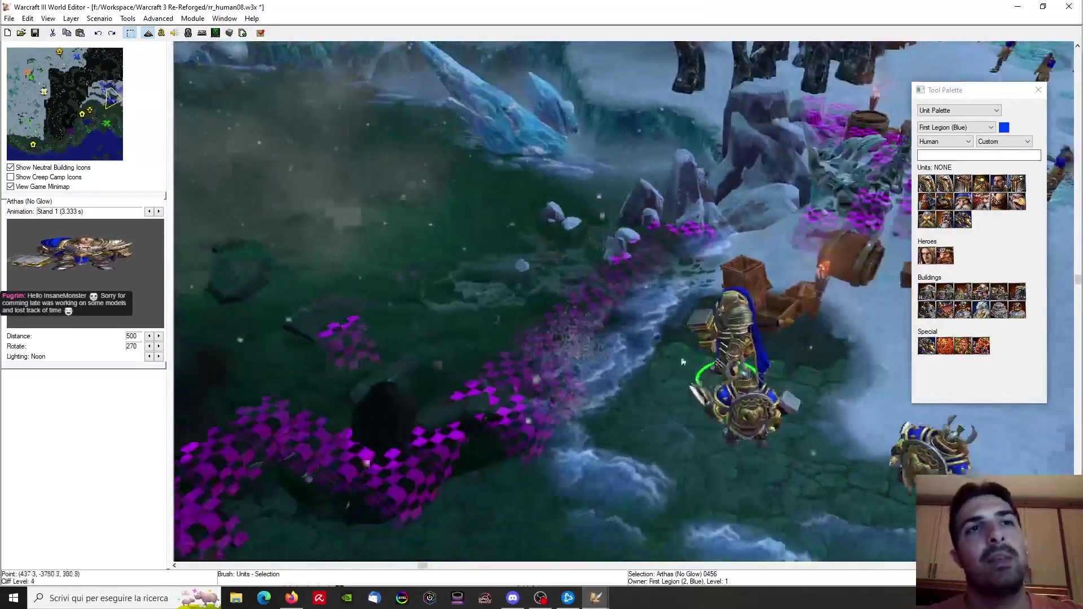
scroll(540, 327, "down", 3)
right_click_drag(540, 327, 706, 316, "ctrl")
left_click(770, 312)
scroll(770, 312, "down", 3)
right_click_drag(771, 313, 466, 423, "ctrl")
Place Captain Marwyn on the snowy forest path in the northwest, between the dead trees and the supply pile
left_click(73, 65)
right_click_drag(323, 220, 547, 350)
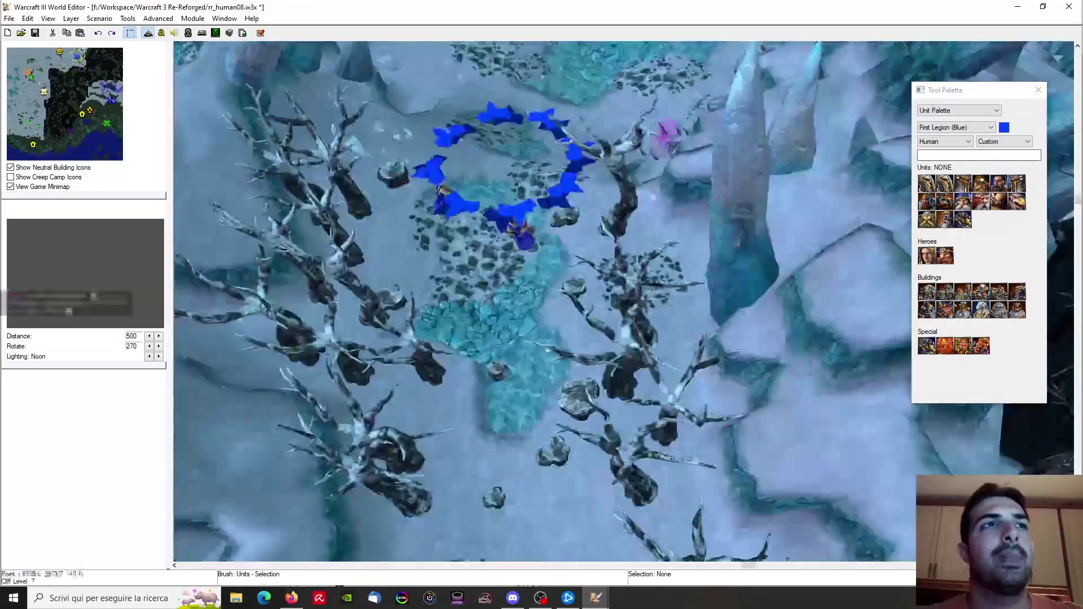
scroll(544, 226, "down", 2)
right_click_drag(544, 225, 515, 350, "ctrl")
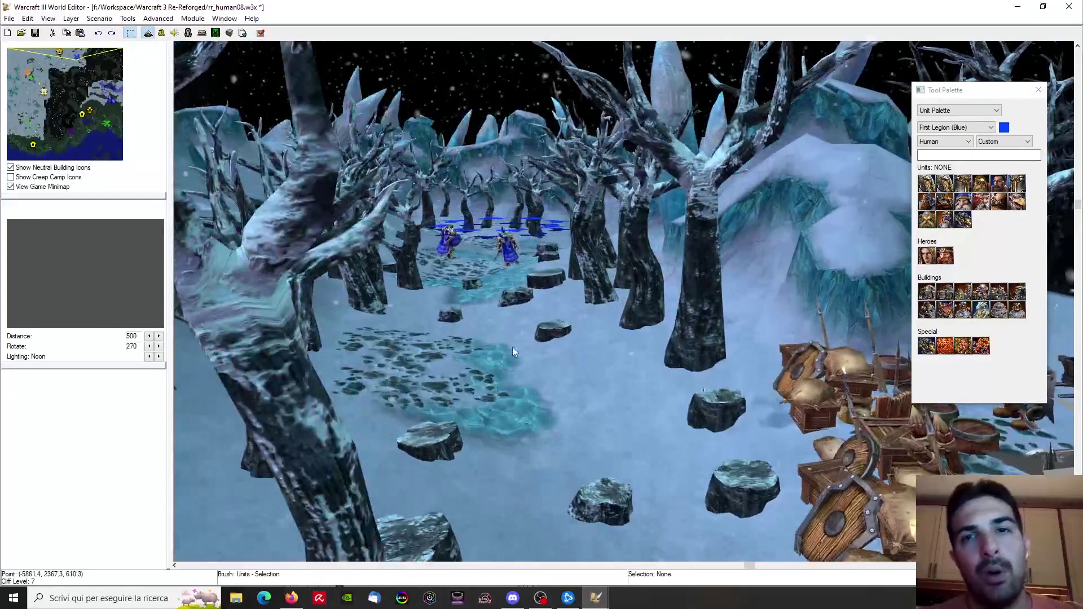
right_click_drag(513, 347, 534, 337, "ctrl")
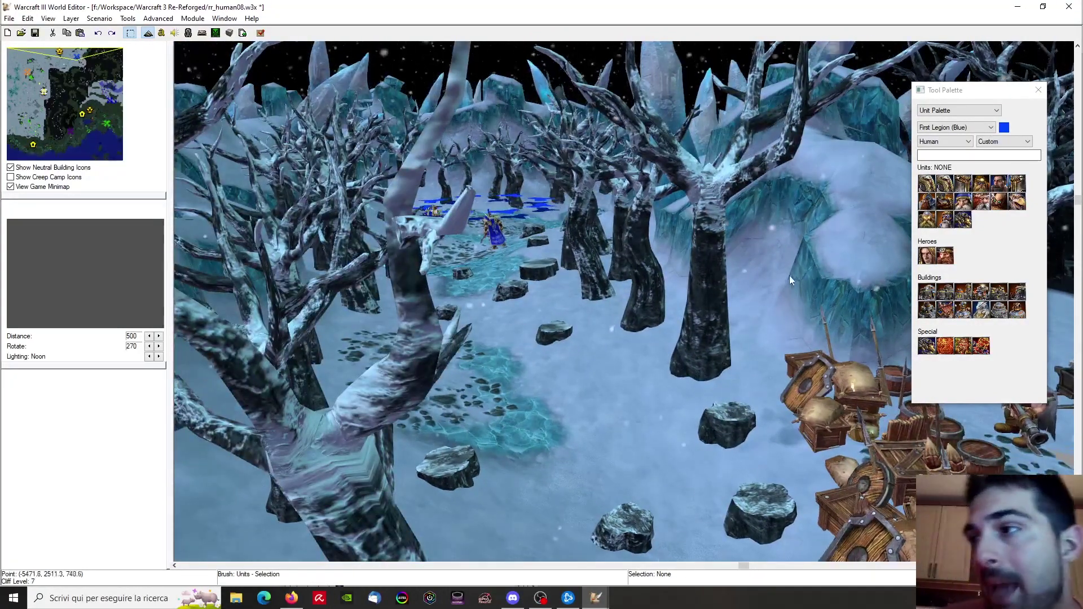
right_click_drag(555, 325, 571, 296, "ctrl")
left_click(963, 184)
scroll(608, 398, "down", 1)
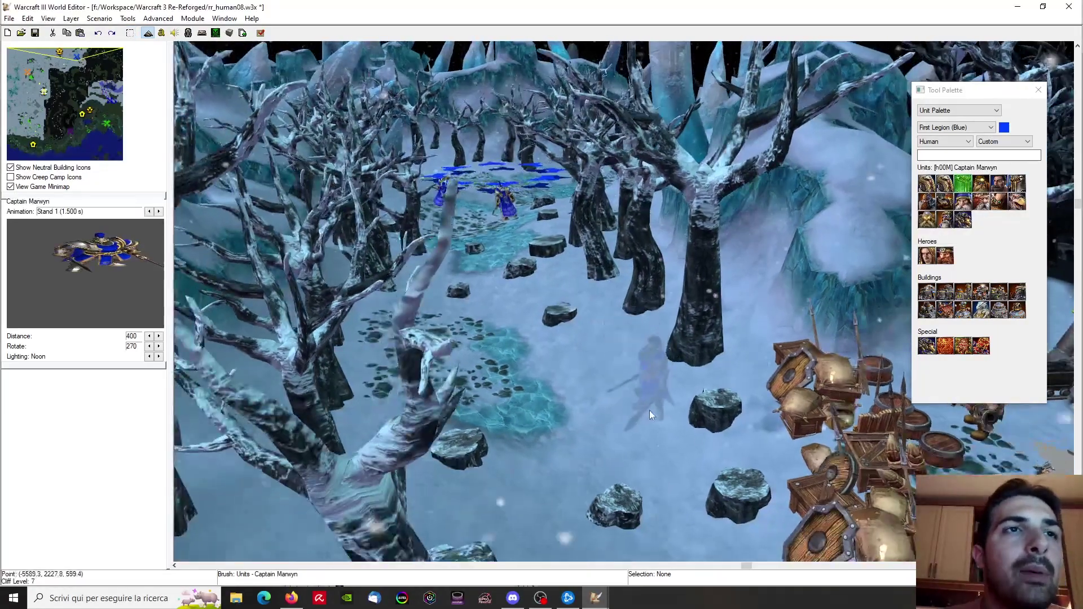
left_click(650, 413)
Place Captain Falric on the snowy path next to Captain Marwyn and return to selection mode
left_click(963, 219)
scroll(602, 366, "down", 1)
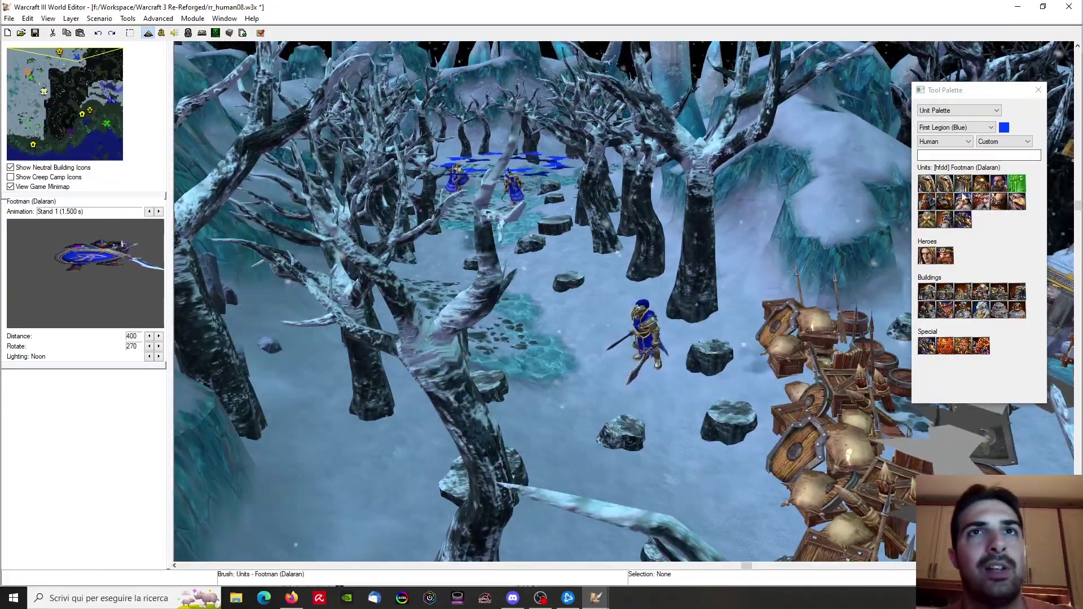
left_click(926, 184)
left_click(602, 350)
key("space")
Move Captain Marwyn to the opposite side of the path from Falric and turn both captains toward the blue ring
left_click(645, 360)
mouse_move(643, 355)
right_mouse_down("ctrl")
mouse_move(412, 403)
mouse_move(627, 354)
right_mouse_up("ctrl")
left_click_drag(627, 353, 433, 408)
left_click(469, 293, "ctrl")
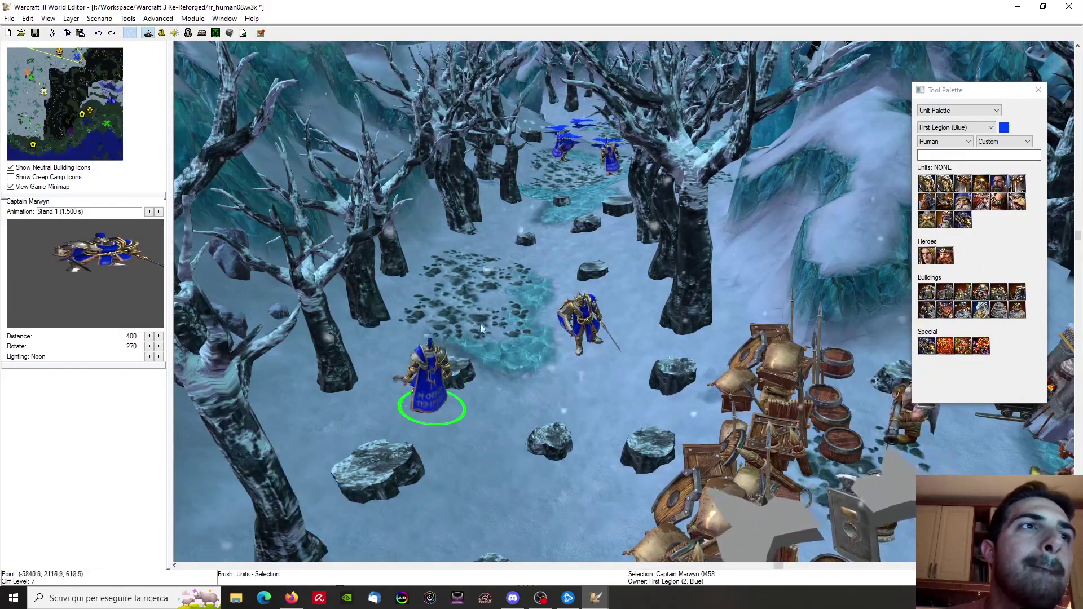
left_click(621, 367)
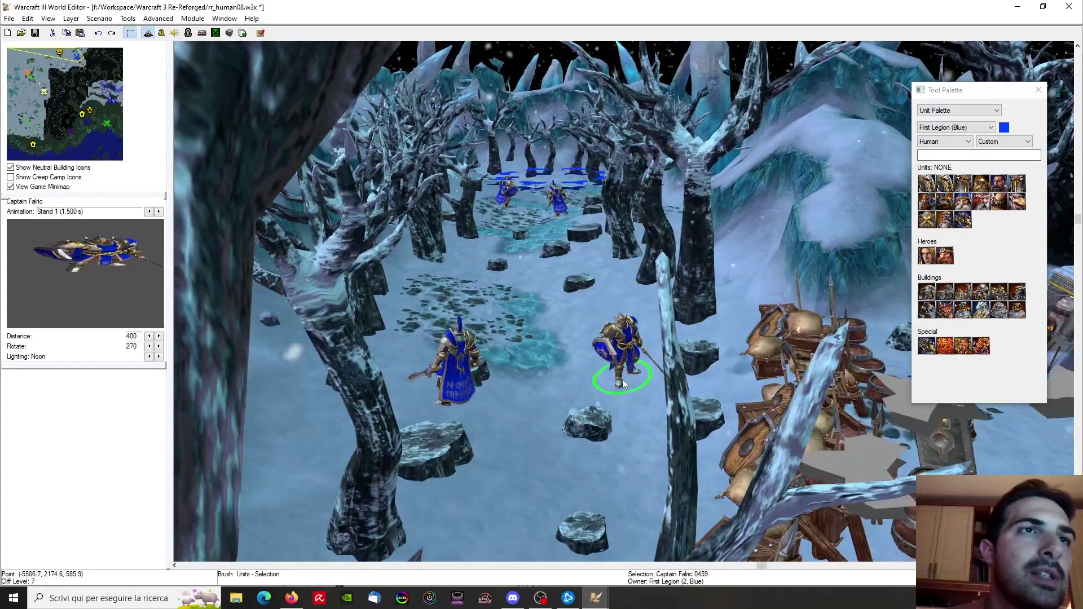
left_click(579, 263, "ctrl")
right_click_drag(576, 262, 590, 268, "ctrl")
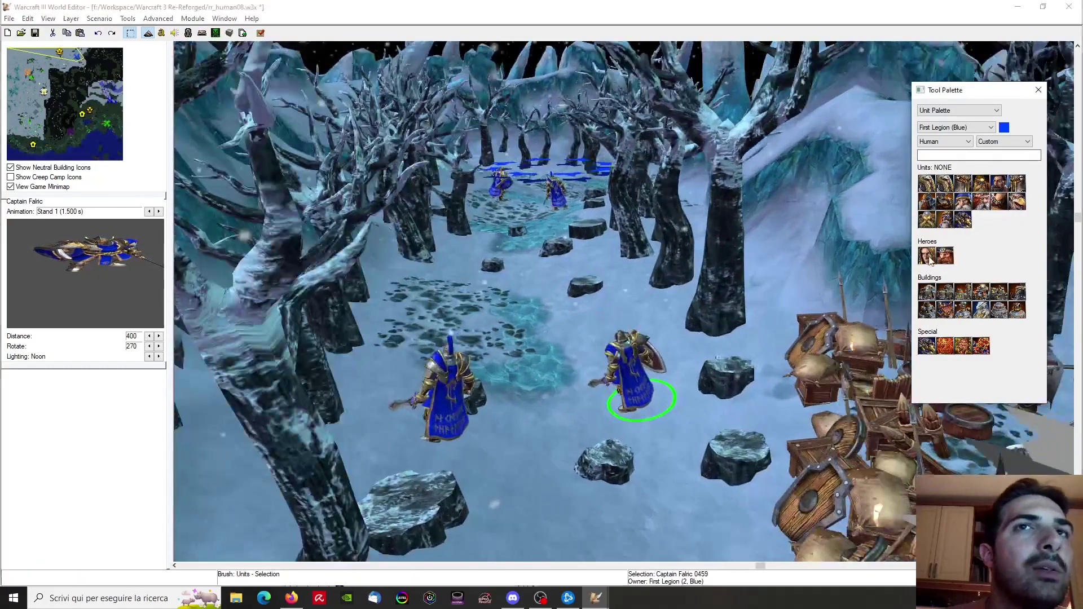
Place Arthas and Muradin Bronzebeard side by side on the icy path, ahead of the two captains
left_click(926, 256)
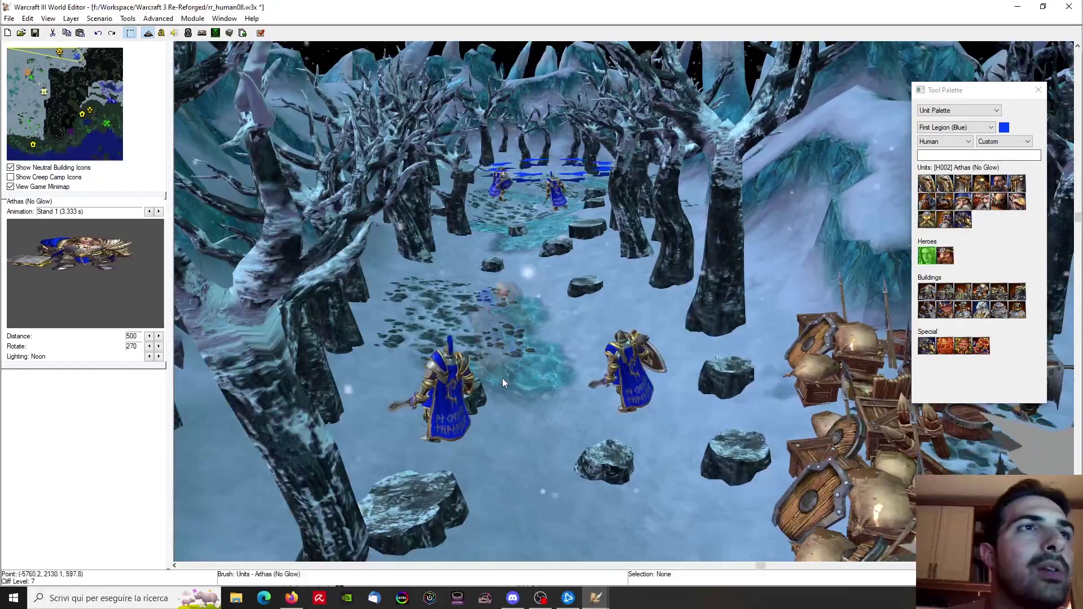
left_click(489, 341)
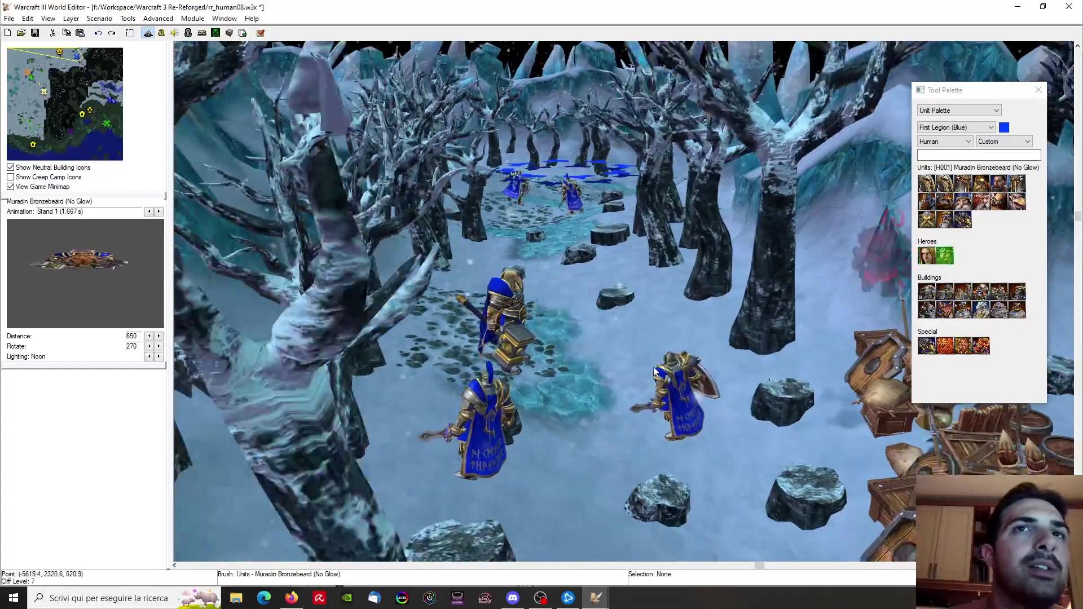
left_click(598, 370)
key("space")
Review Muradin and Arthas on the forest path from several angles and shift Captain Falric slightly farther back
left_click(599, 354)
scroll(600, 355, "up", 1)
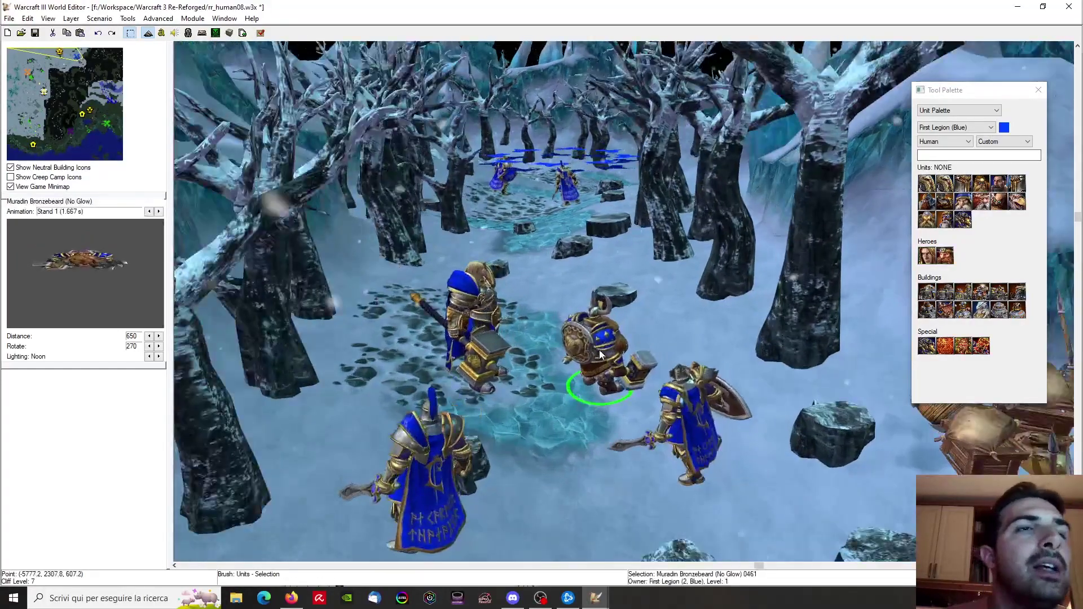
right_click_drag(624, 361, 567, 294)
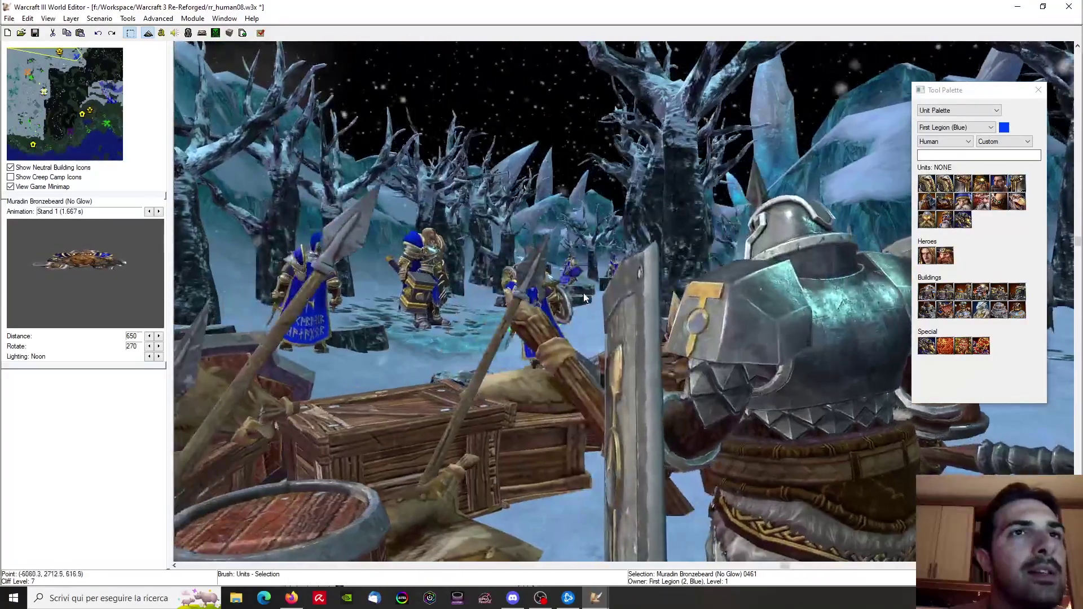
right_click_drag(496, 266, 607, 395, "ctrl")
left_click(485, 332)
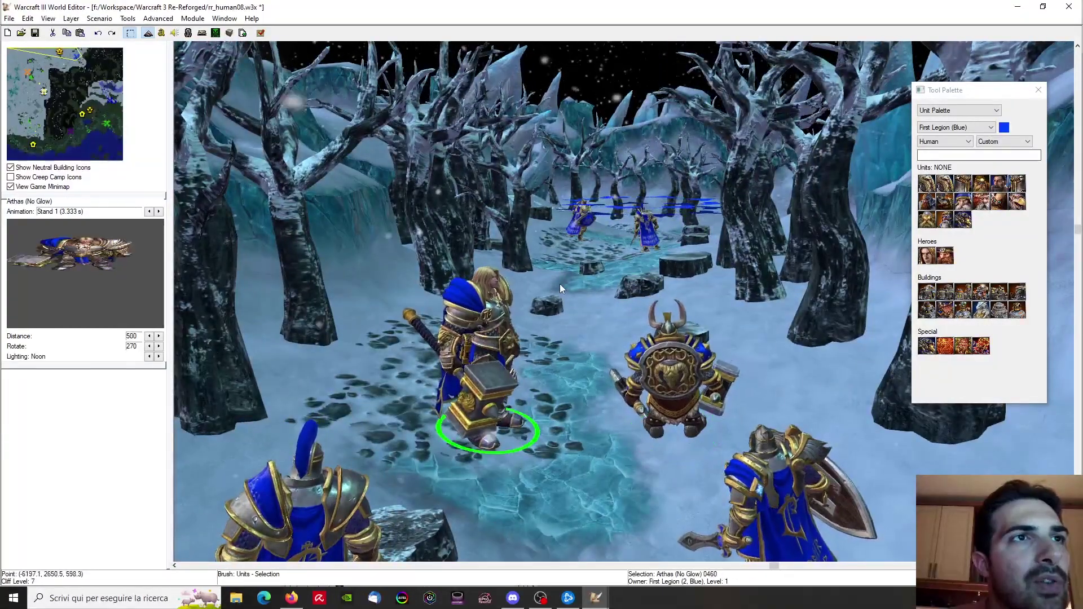
right_click_drag(658, 319, 711, 406, "ctrl")
left_click(750, 460)
mouse_move(752, 468)
left_mouse_down()
mouse_move(747, 452)
mouse_move(750, 485)
left_mouse_up()
Check the blue ring area from above and save the rr_human08 map
right_click_drag(750, 485, 604, 365, "ctrl")
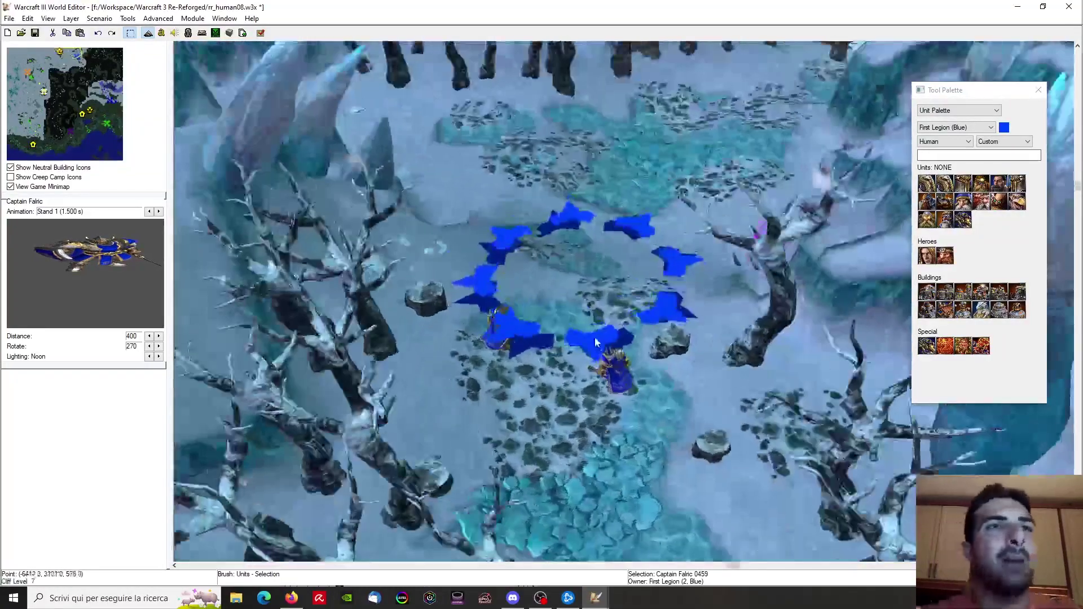
scroll(595, 341, "down", 5)
key("ctrl+shift+c")
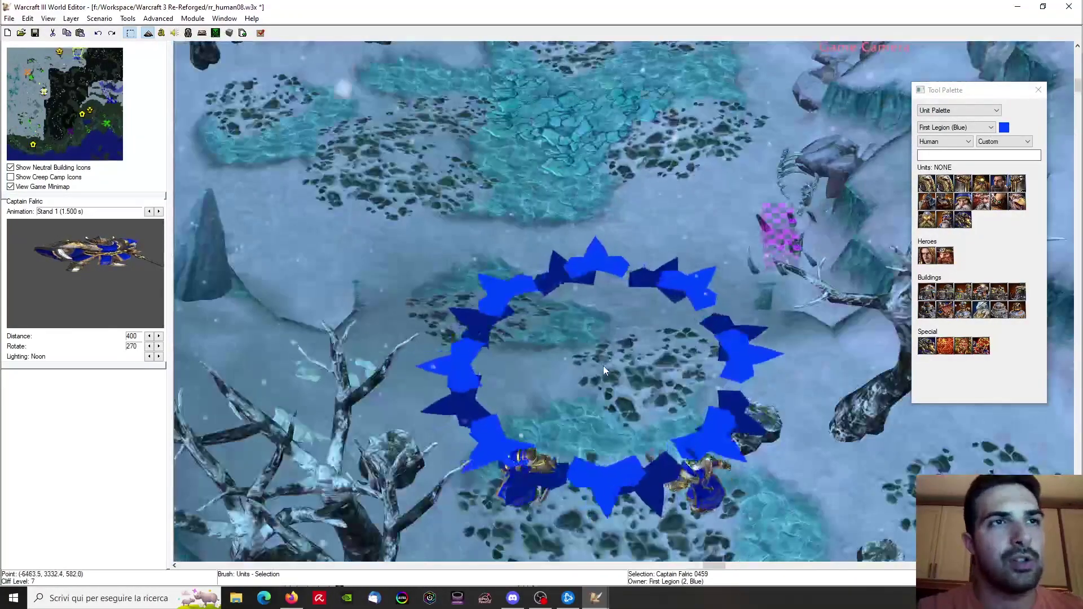
scroll(600, 356, "down", 5)
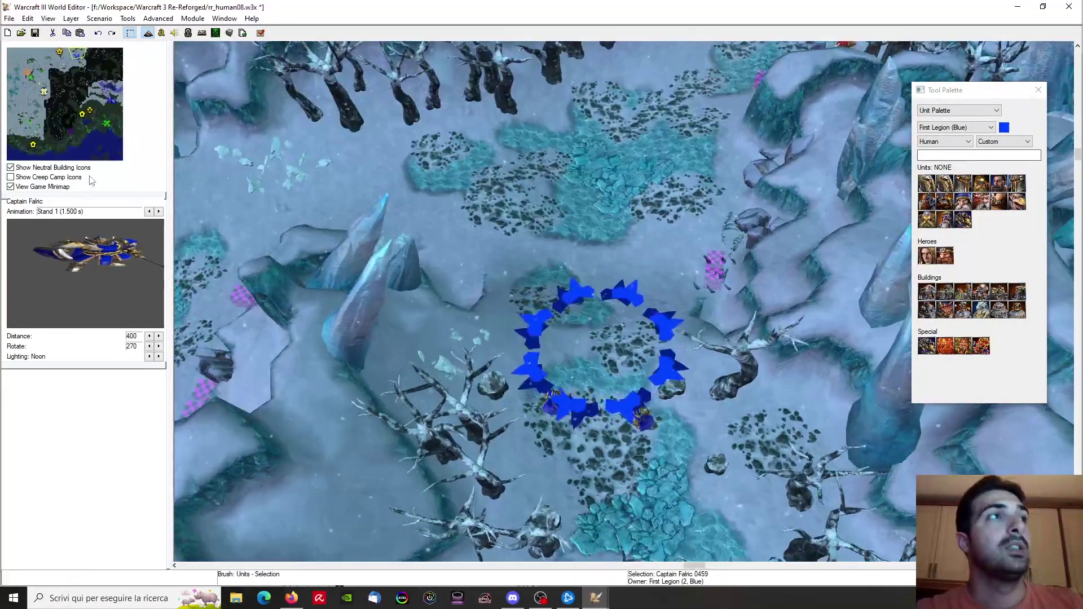
key("ctrl+s")
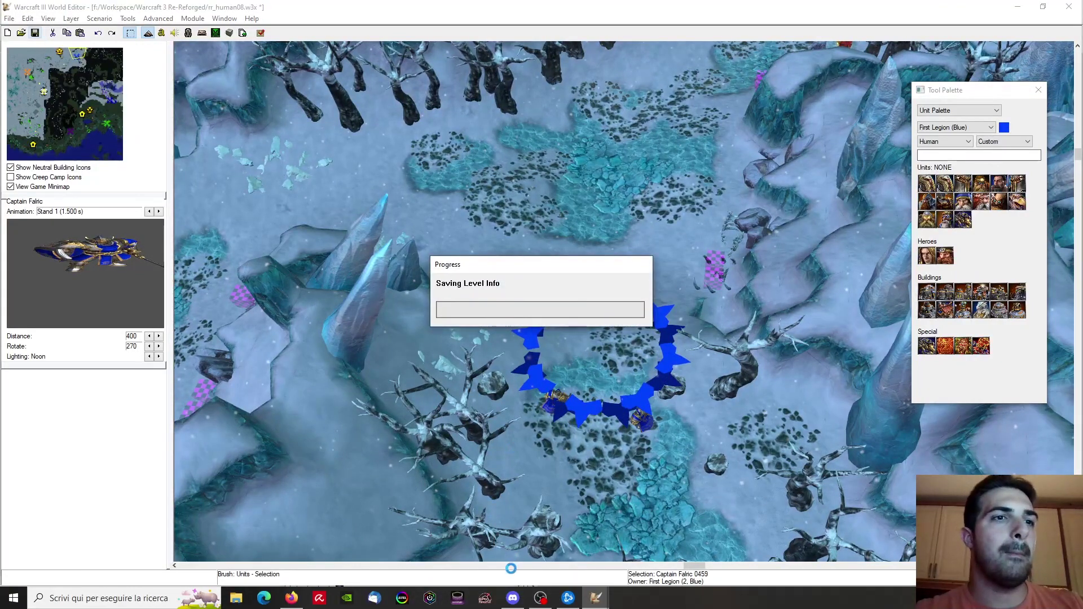
left_click(522, 604)
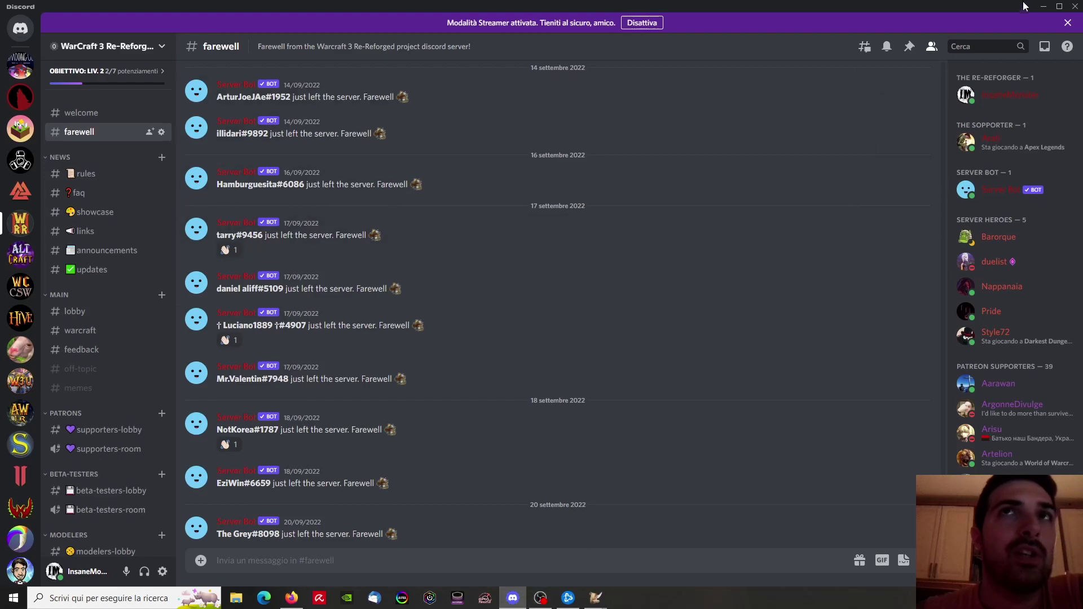
left_click(1044, 6)
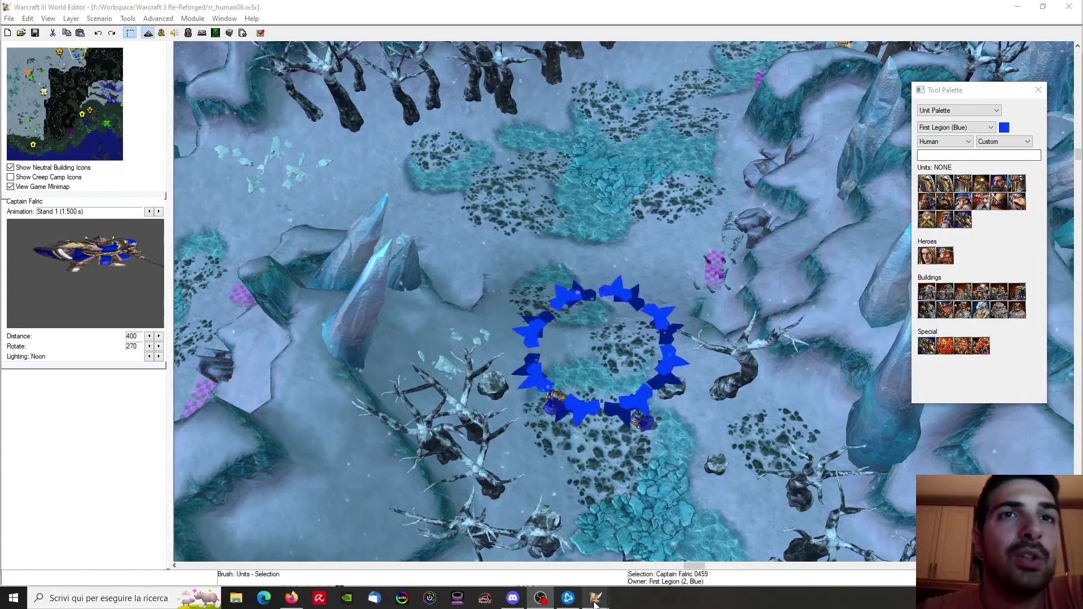
mouse_move(595, 603)
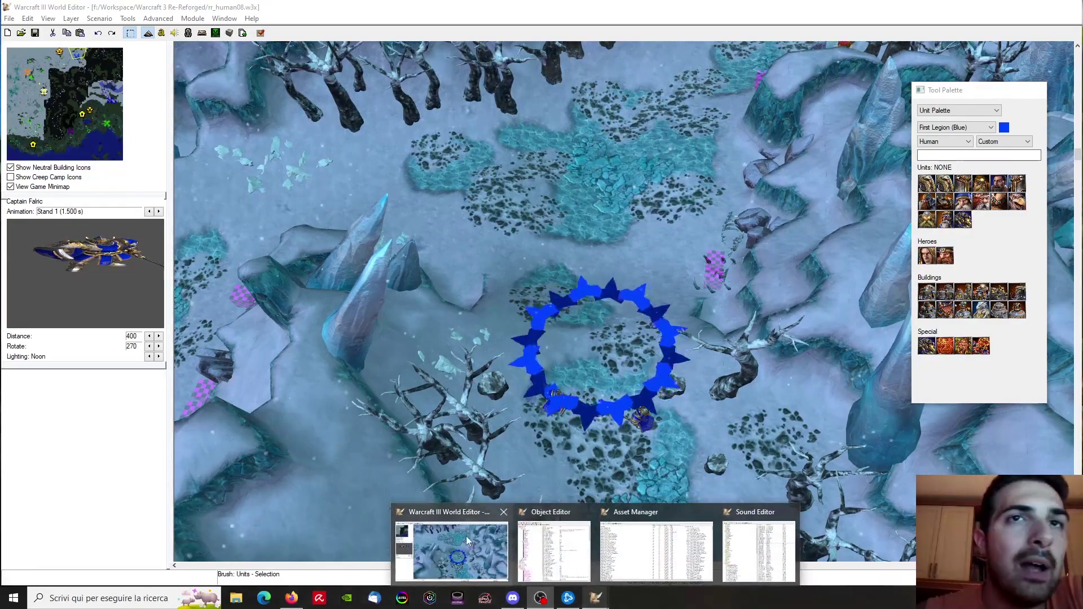
Go to the snowy shore camp on the map and switch the tool palette to the Region Palette
left_click_drag(92, 116, 106, 96)
right_click_drag(508, 225, 456, 310)
left_click(942, 112)
left_click(944, 110)
left_click(939, 141)
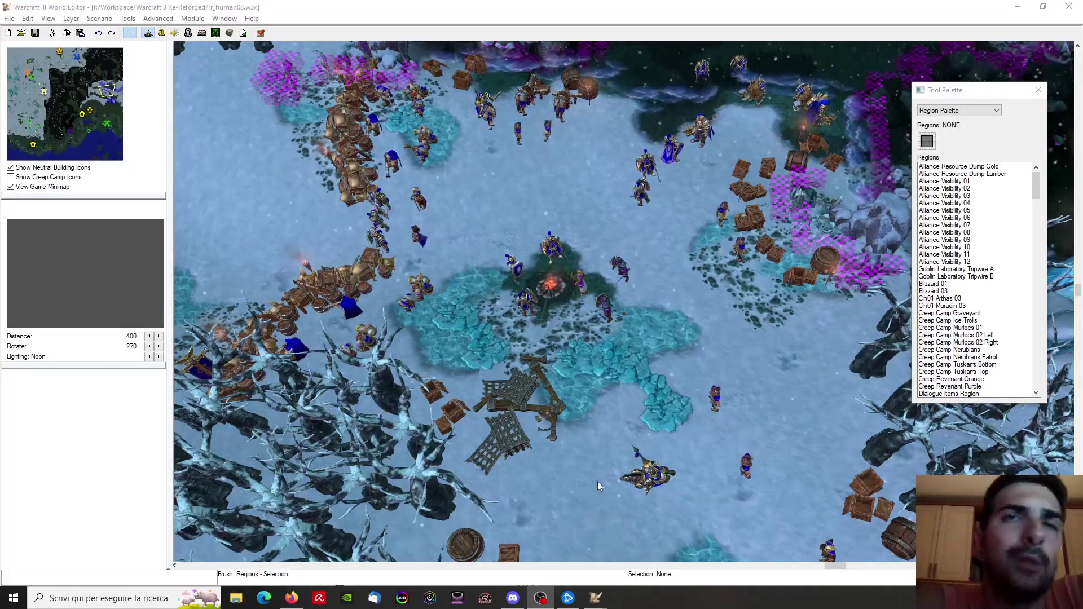
left_click(596, 598)
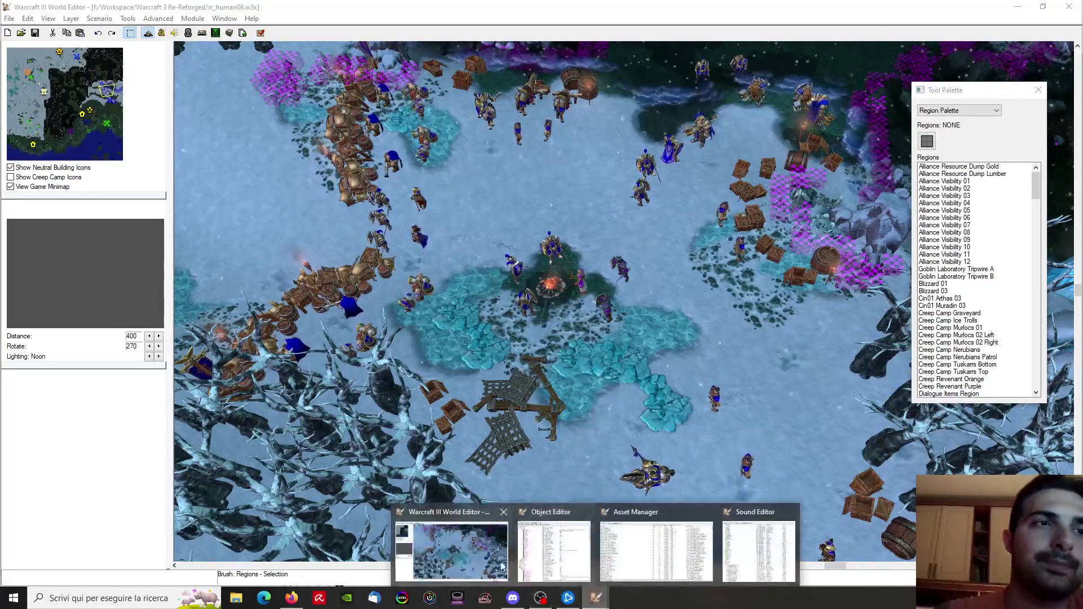
left_click(439, 545)
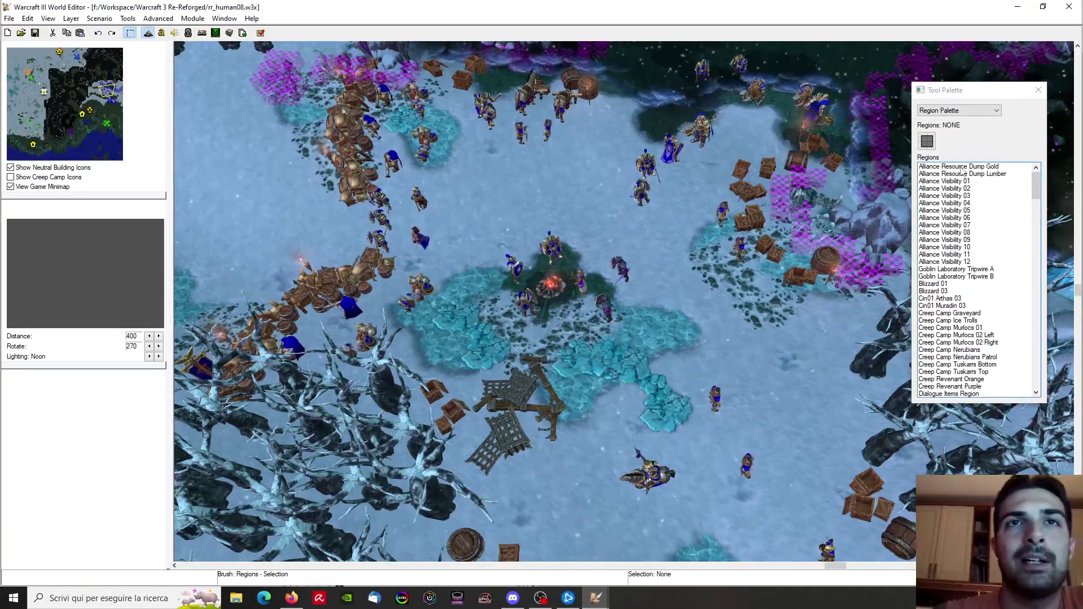
Add a 128 by 128 region on the snow to the right of the campfire group and set its color to blue
left_click(927, 141)
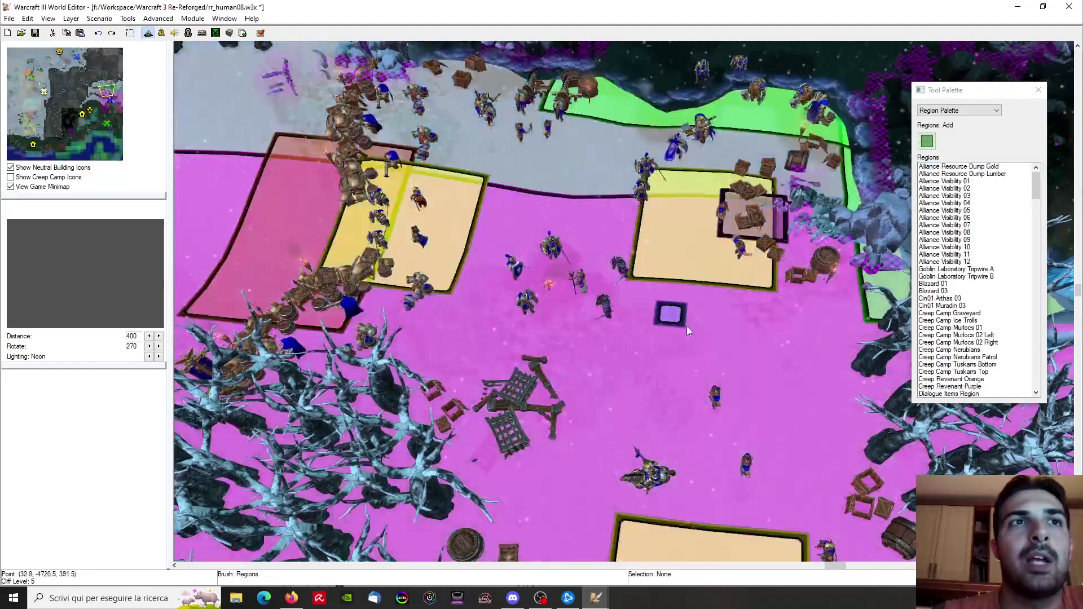
left_click_drag(699, 337, 690, 324)
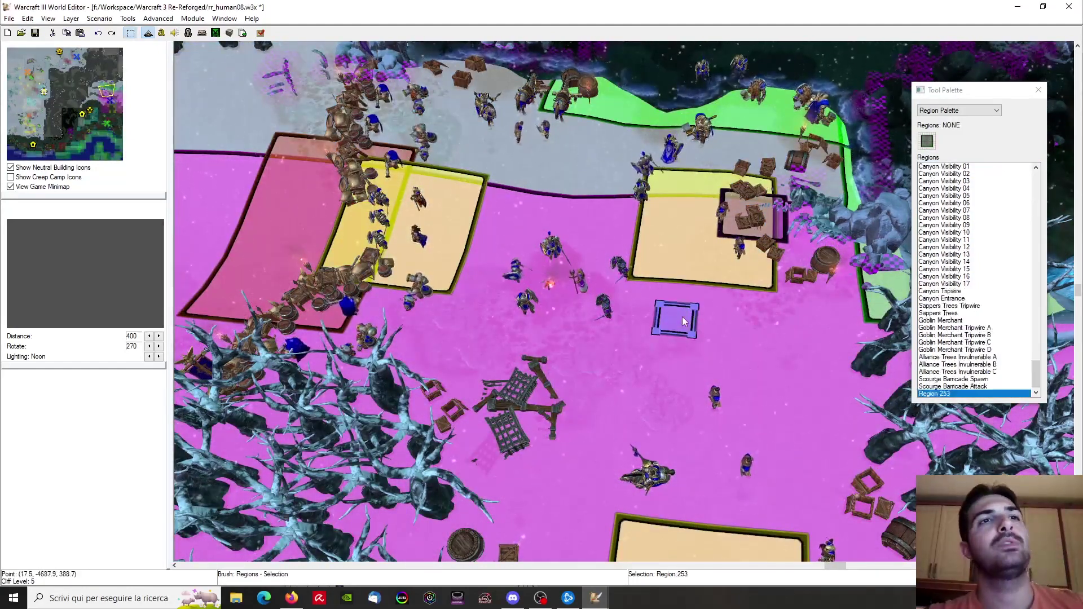
right_click(946, 392)
left_click(984, 399)
left_click(572, 307)
left_click(540, 275)
left_click(533, 326)
left_click(535, 327)
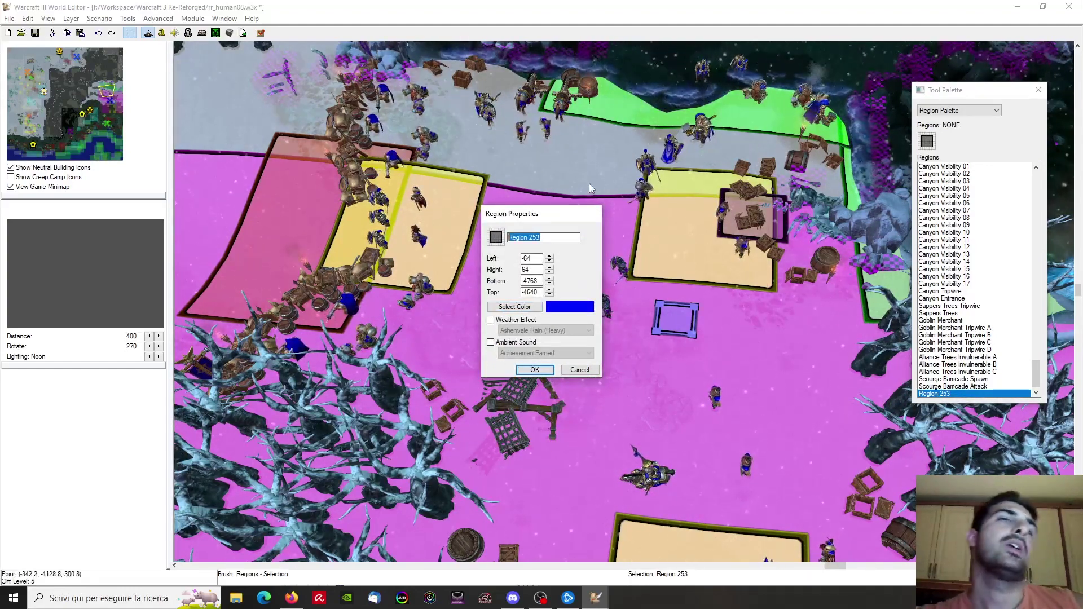
Name the new blue region "Cin01 Emissary"
type("Cin")
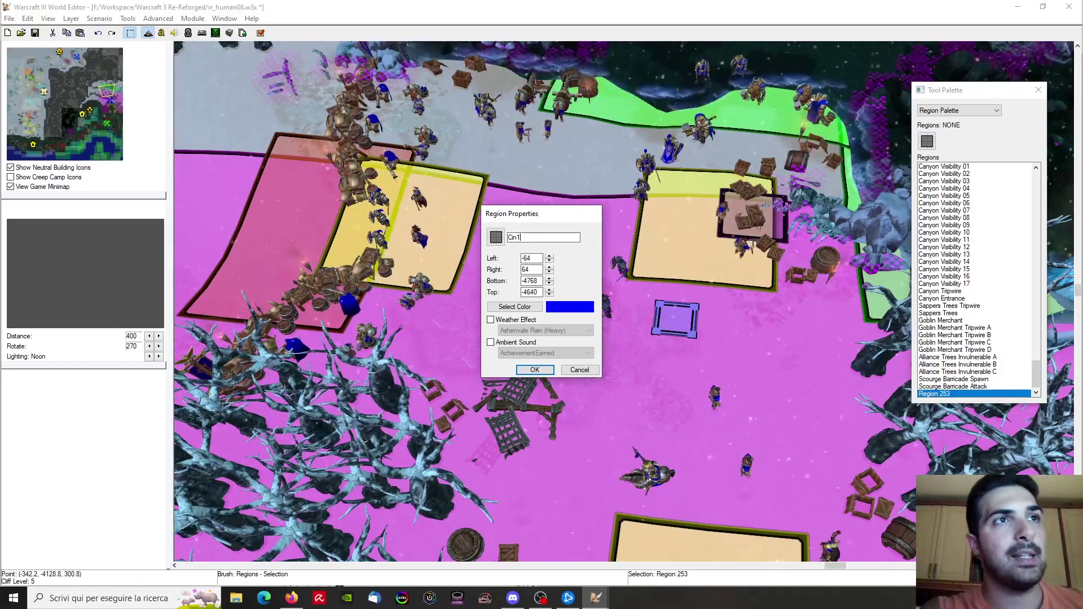
type("01 ")
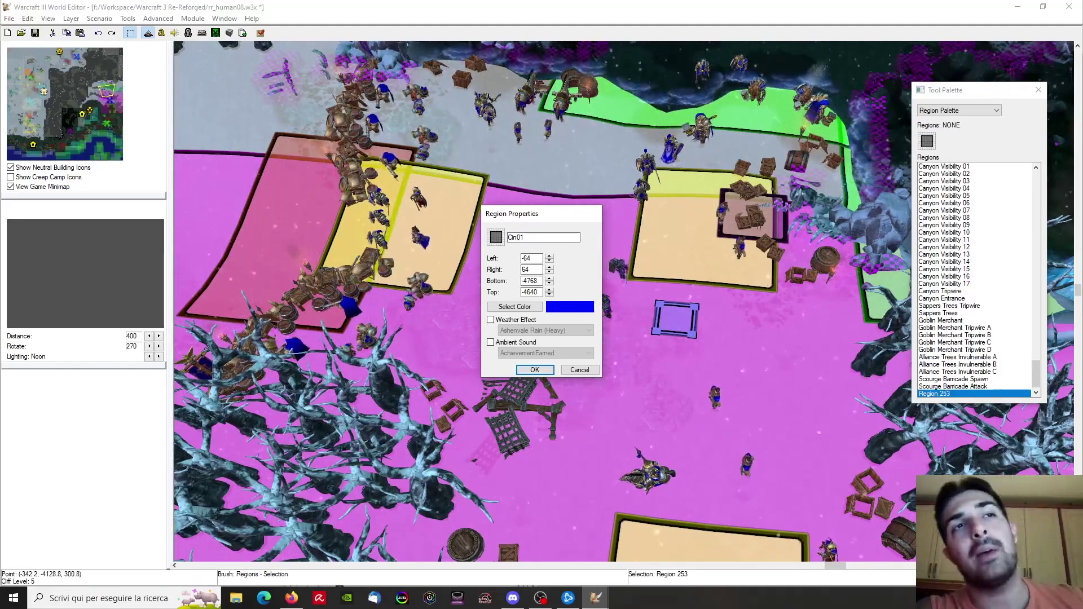
type("Emi")
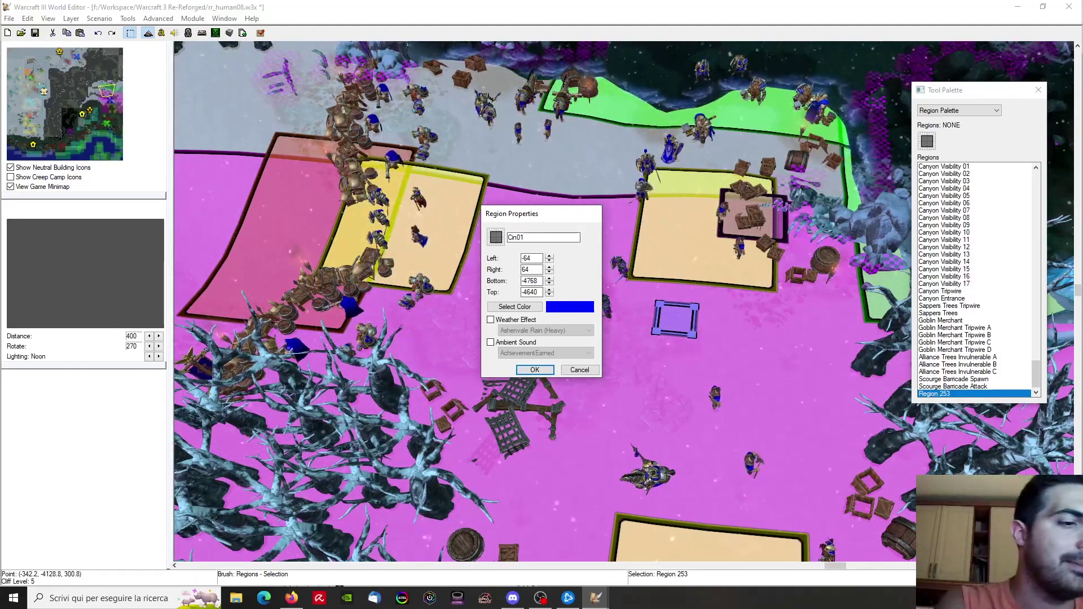
type("ssary 0")
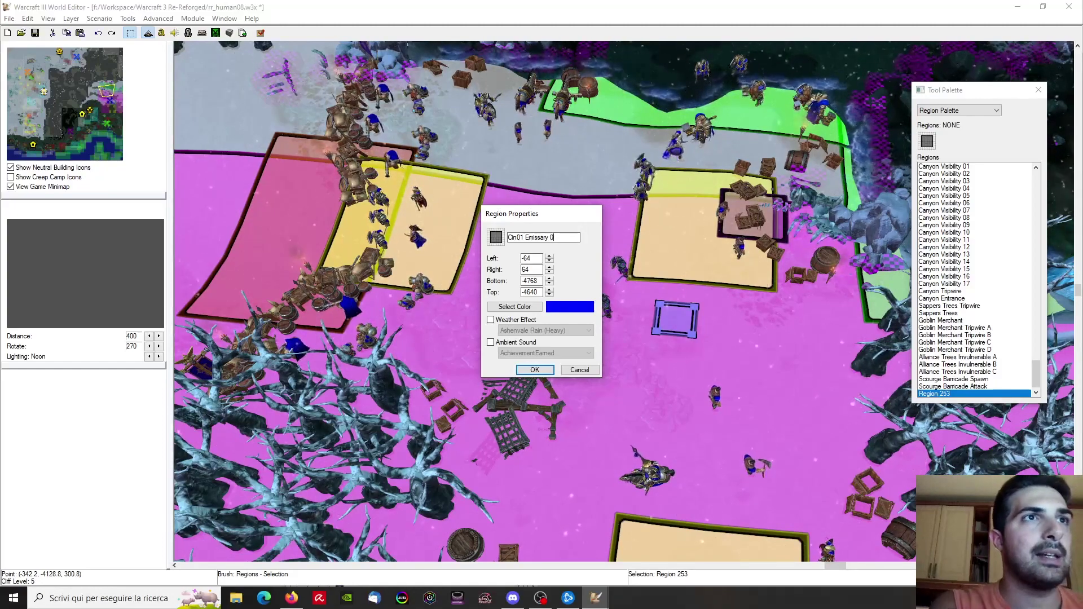
key("BackSpace")
key("BackSpace")
key("Return")
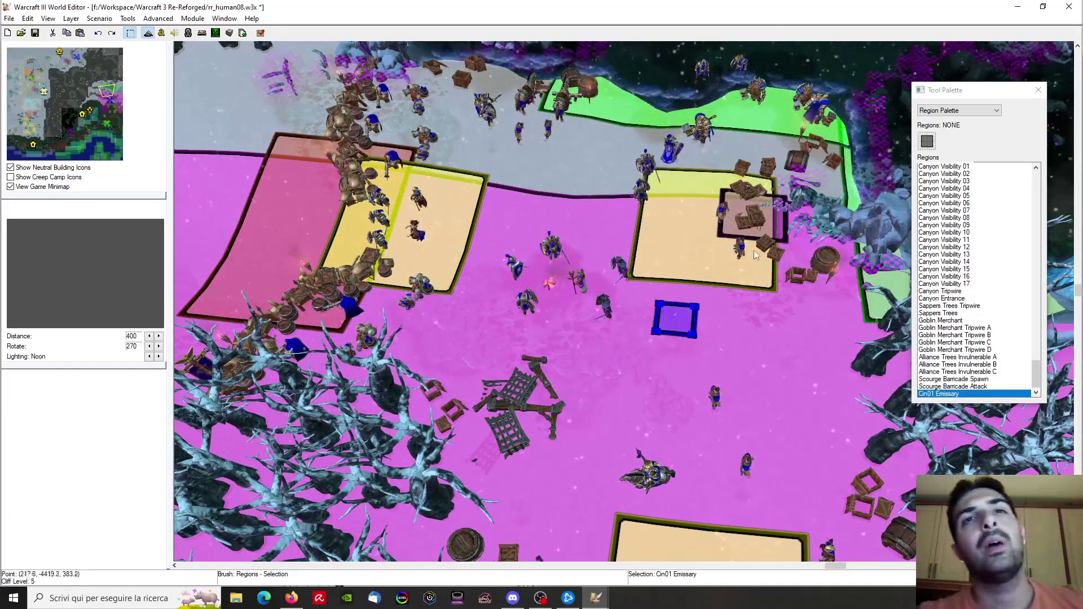
Move the Cin01 Emissary region onto the emissary standing beside the campfire
scroll(748, 246, "up", 3)
left_click_drag(722, 330, 568, 277)
right_click_drag(567, 276, 604, 341)
scroll(677, 367, "up", 2)
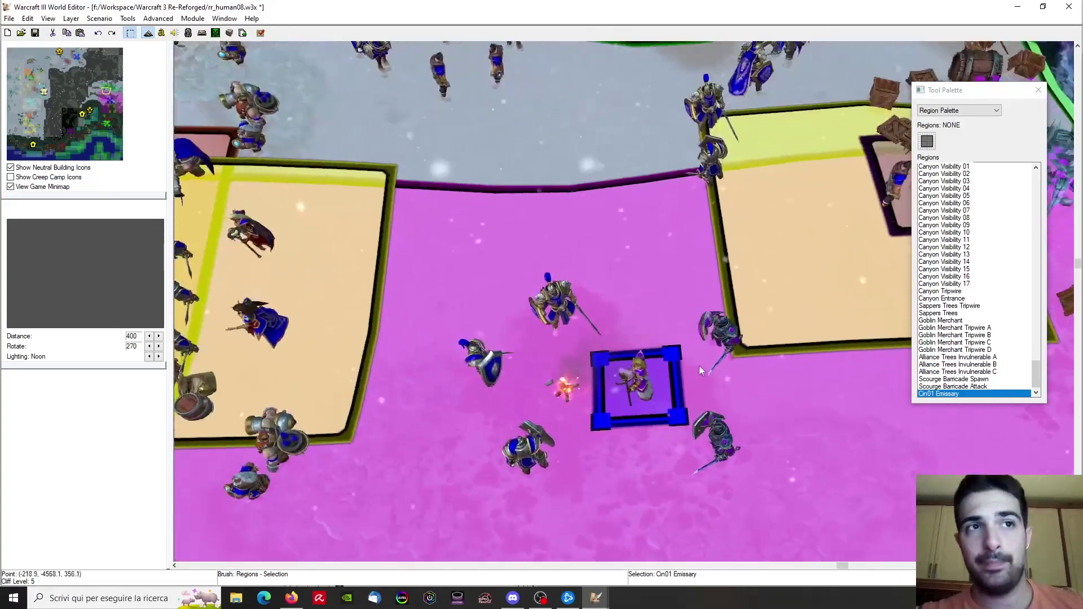
Place a copy of the Cin01 Emissary region on the upper Dalaran footman and name it "Cin01 Dalaran Footman A"
key("ctrl+c")
key("ctrl+v")
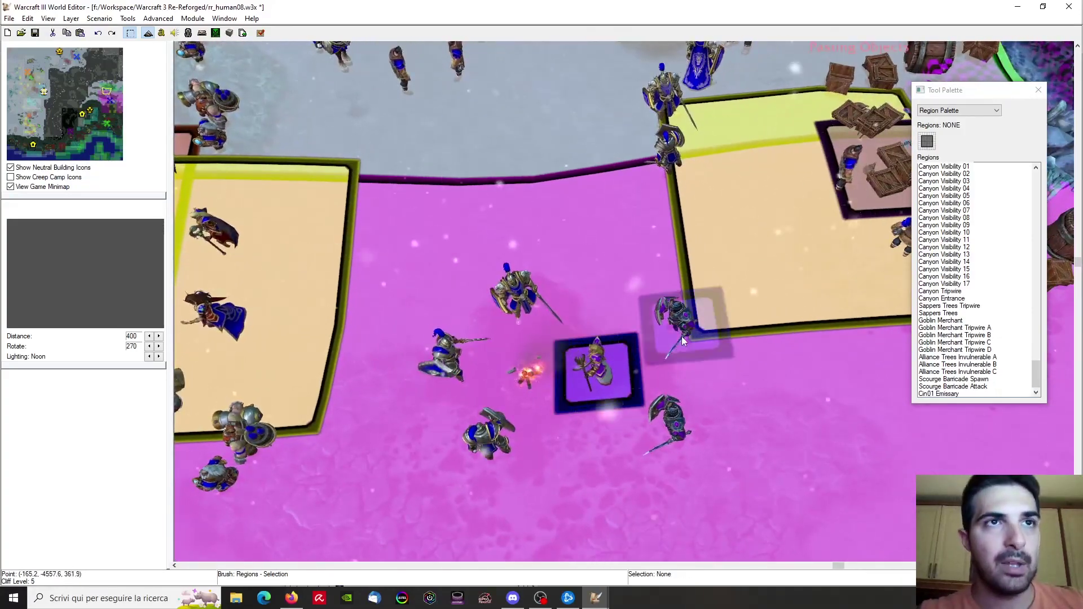
left_click(684, 339)
double_click(971, 393)
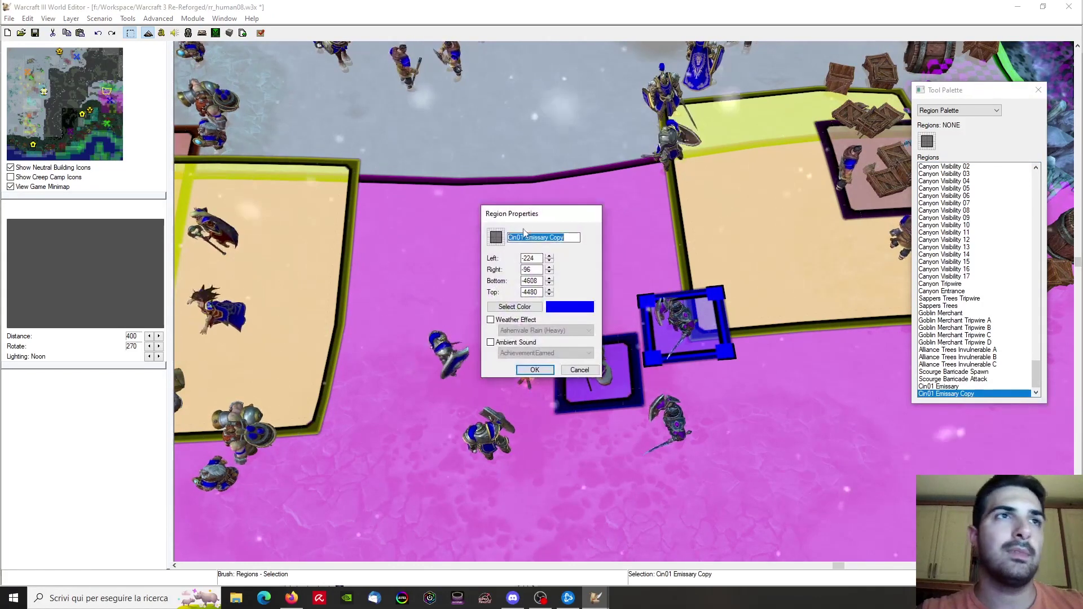
key("shift+End")
type("Da")
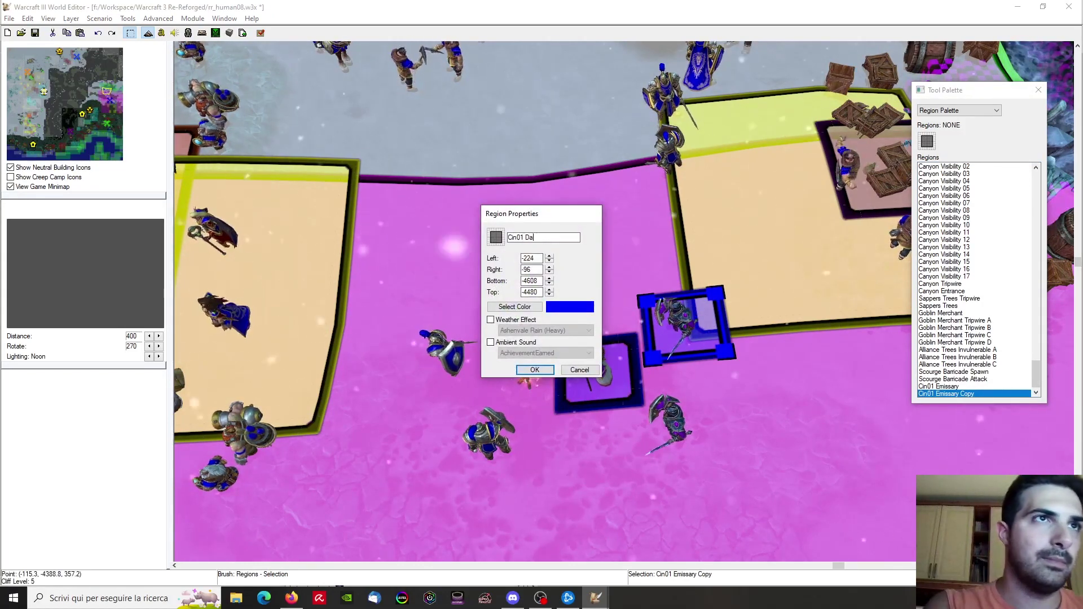
type("laran Footman")
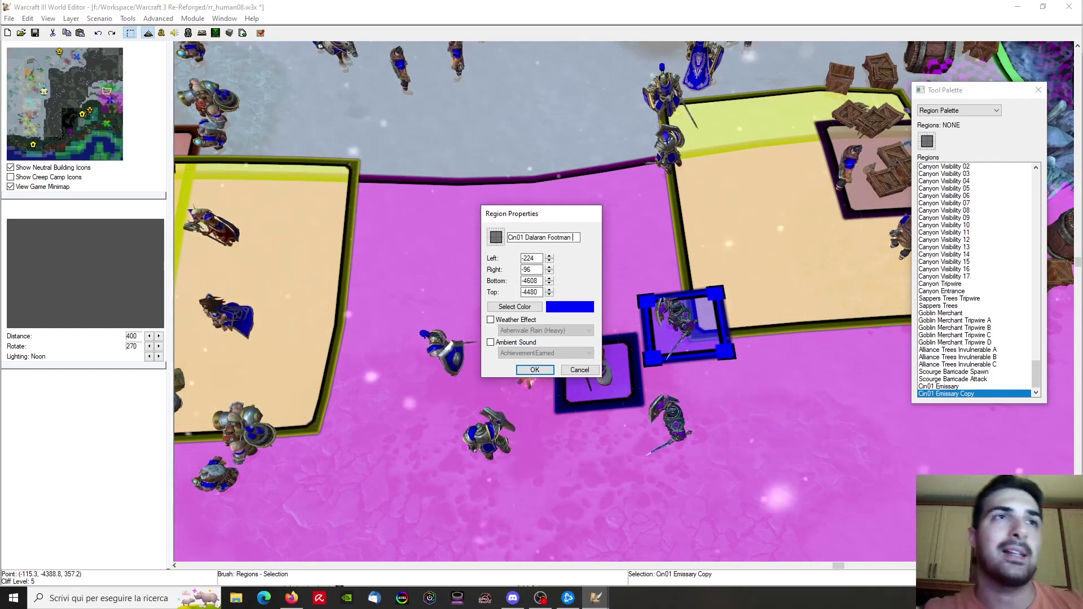
type("A")
key("Return")
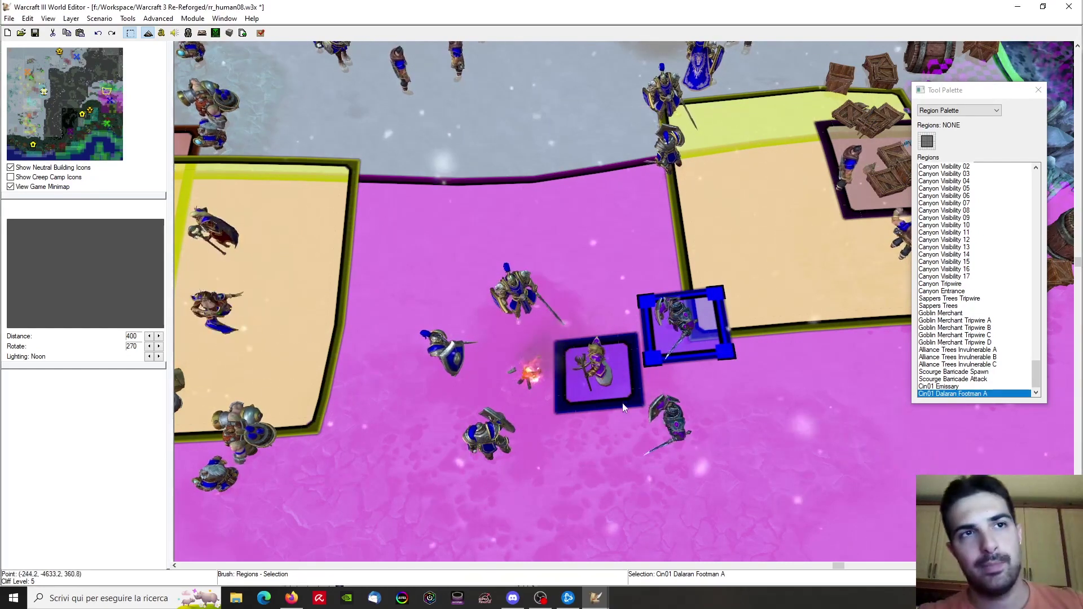
Place another region copy on the lower Dalaran footman and name it "Cin01 Dalaran Footman B"
key("ctrl+v")
left_click(677, 431)
key("Return")
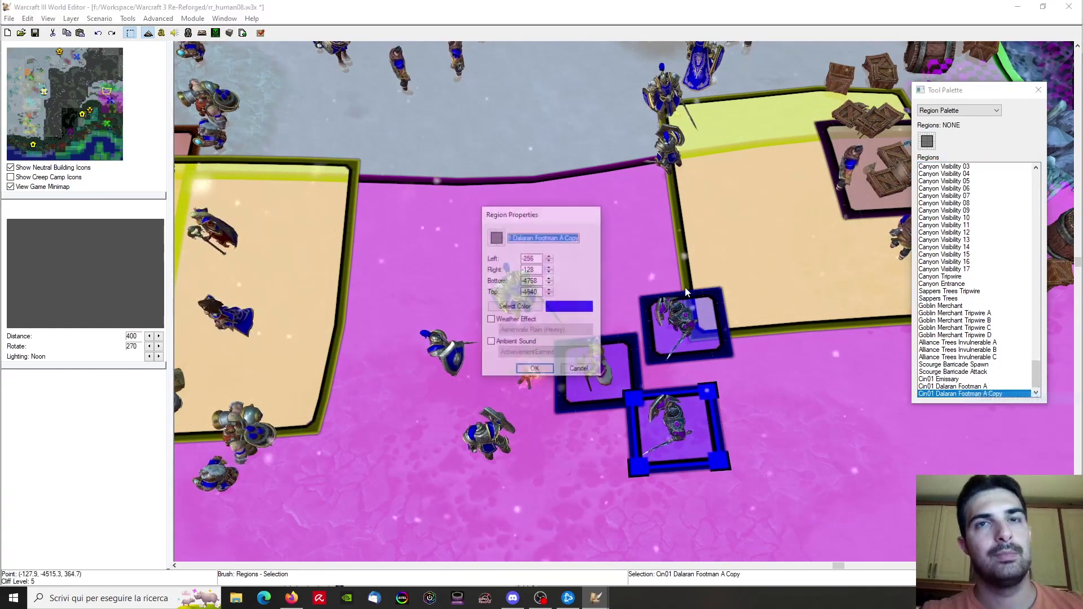
left_click_drag(562, 238, 628, 247)
left_click(535, 370)
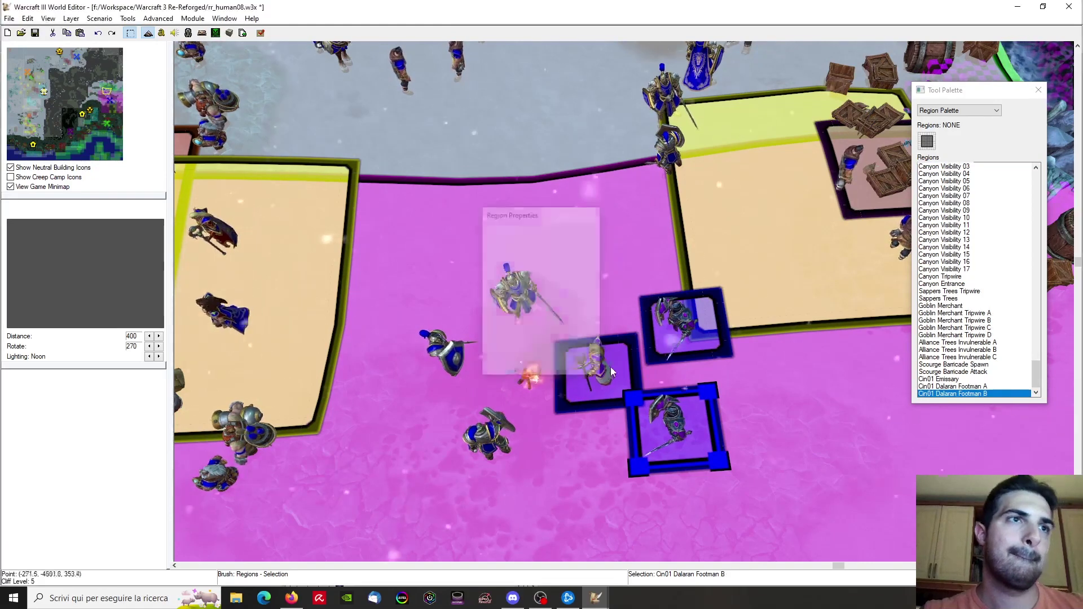
Place a region copy on the captain above the campfire, name it "Cin01 Valonforth 00" and fit it under him
key("ctrl+v")
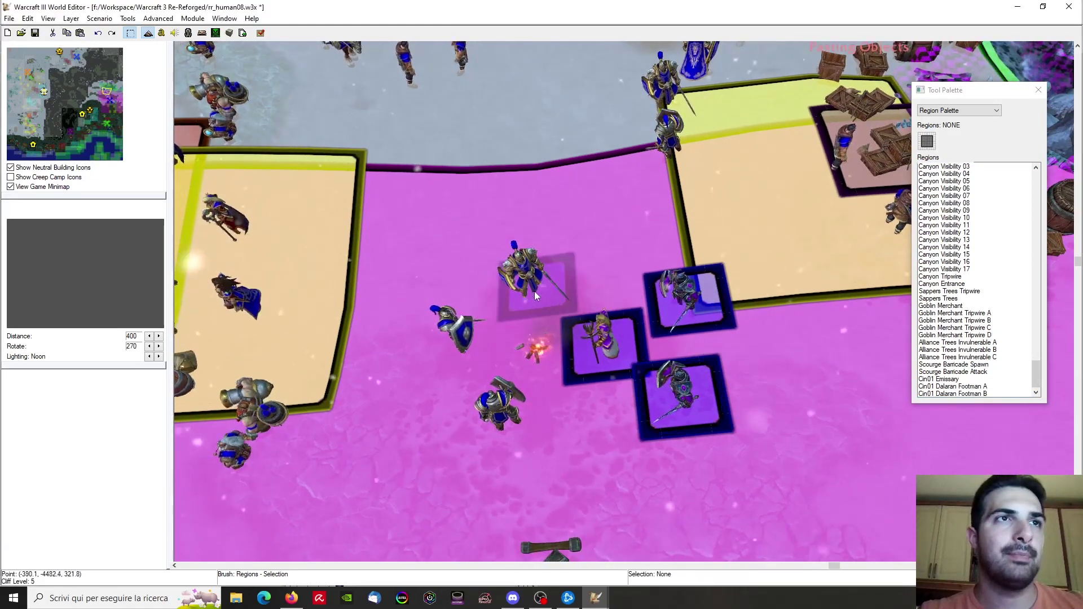
left_click(535, 291)
right_click(971, 394)
left_click(995, 401)
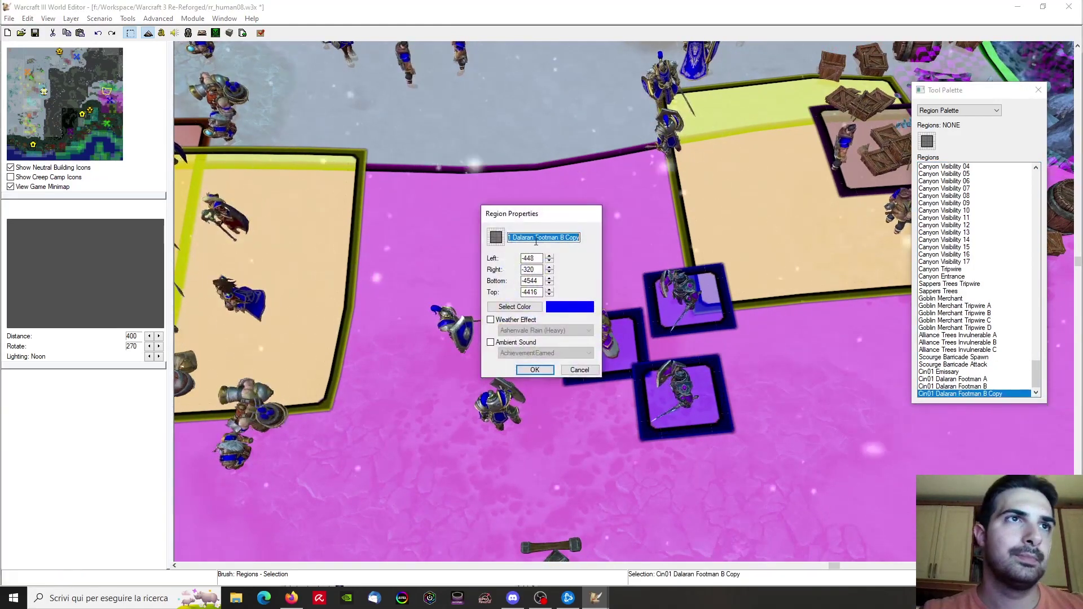
type("Valo")
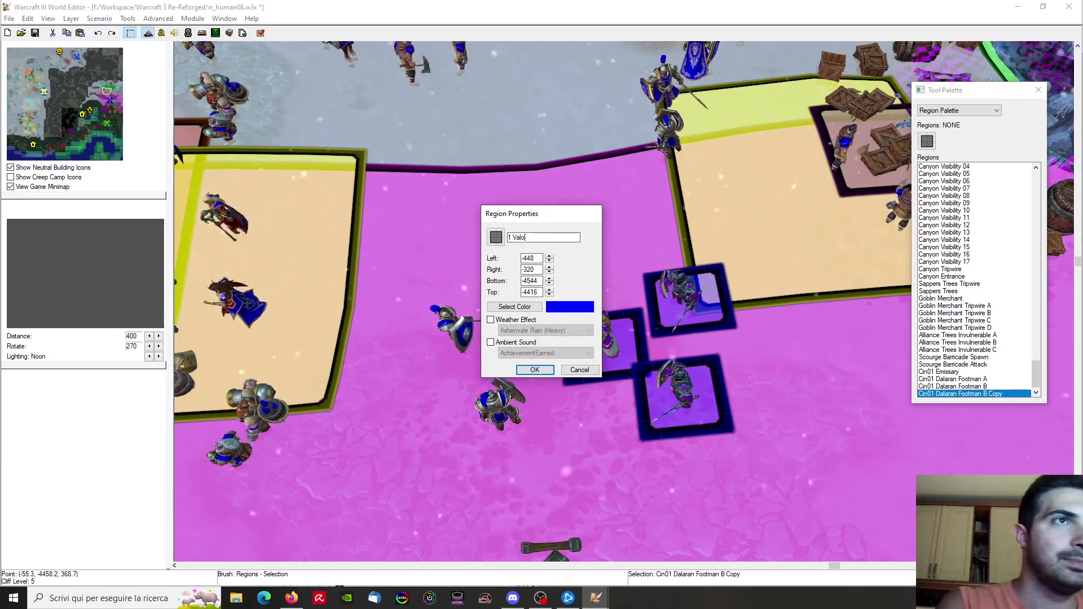
type("nforth 00")
key("Return")
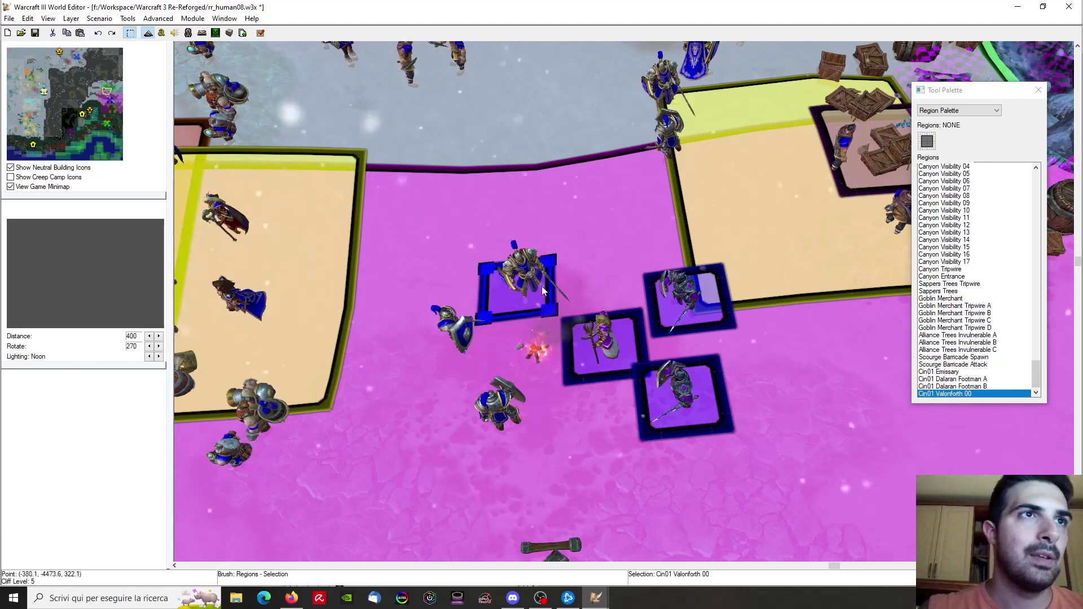
left_click_drag(548, 290, 553, 298)
Switch to the Unit Palette and inspect the captain and the footman standing to the left of the campfire
left_click(953, 110)
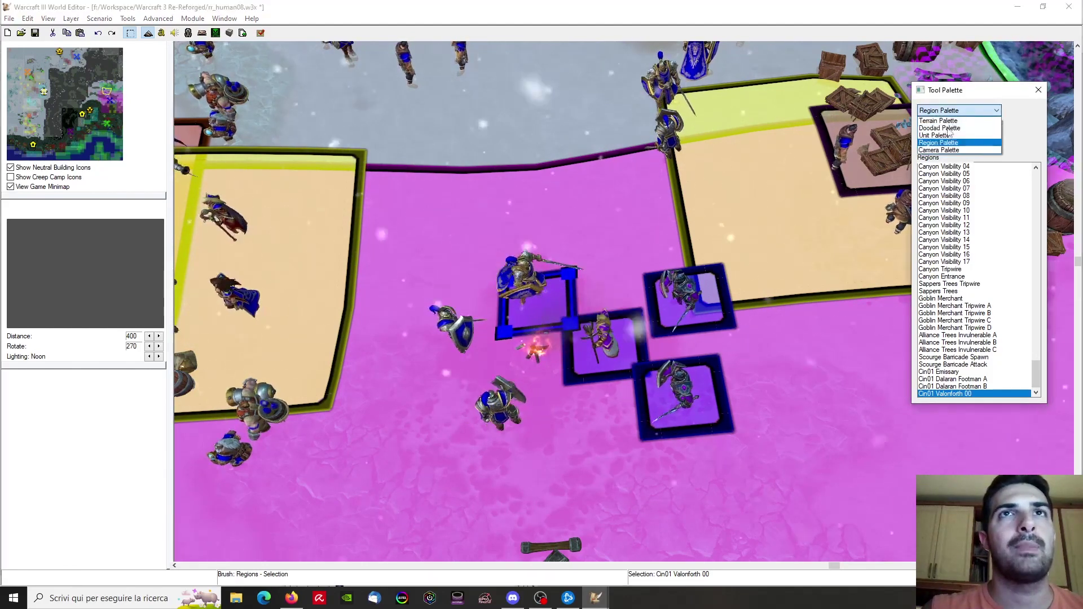
left_click(944, 134)
left_click(532, 298)
right_click_drag(654, 320, 725, 360)
left_click(541, 388)
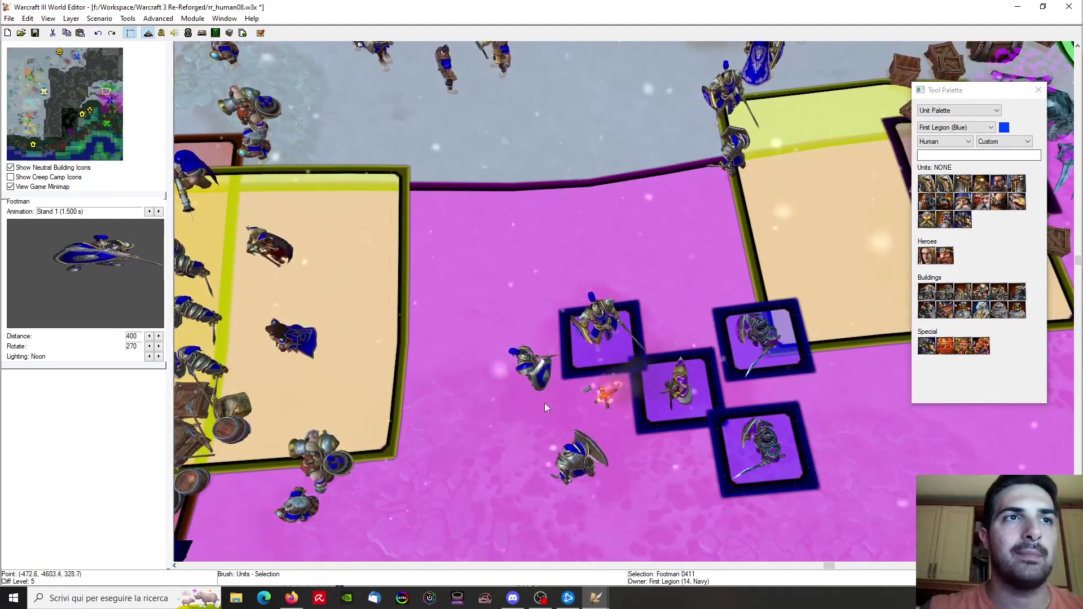
Return to the Region Palette and place a copy of the Cin01 Valonforth 00 region on the footman left of the campfire
left_click(948, 111)
left_click(948, 141)
left_click(595, 346)
right_click_drag(594, 346, 614, 296)
key("ctrl+c")
key("ctrl+v")
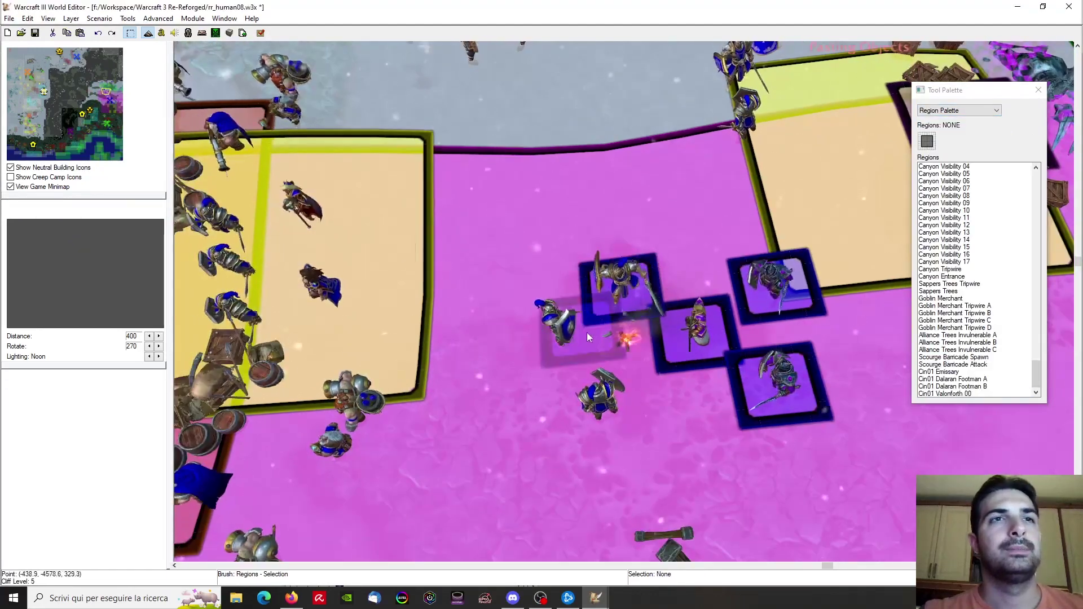
left_click(587, 337)
Name the region on the footman left of the campfire "Cin01 Footman Pit A"
right_click(953, 393)
left_click(982, 396)
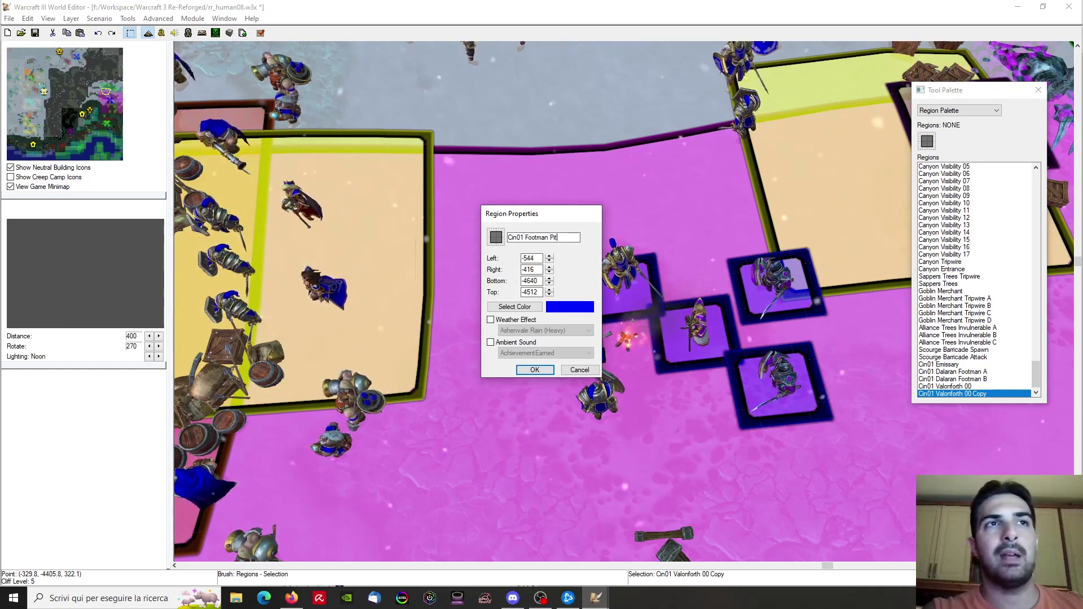
key("Return")
right_click(956, 399)
left_click(970, 405)
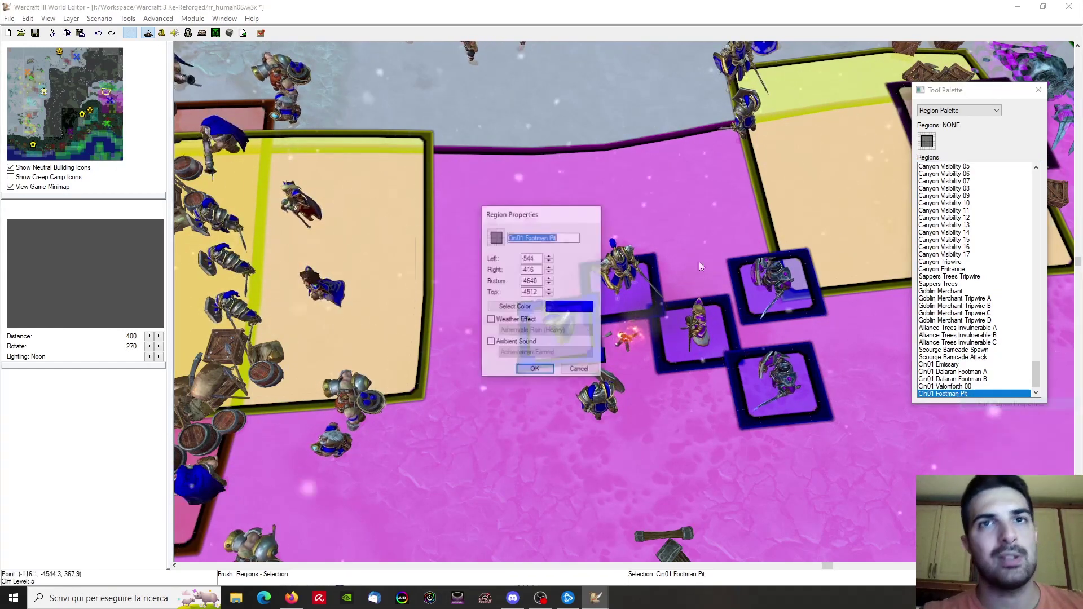
type("A")
left_click(534, 370)
Place a copy of Cin01 Footman Pit A on the footman below the campfire and name it "Cin01 Footman Pit B"
key("ctrl+c")
key("ctrl+v")
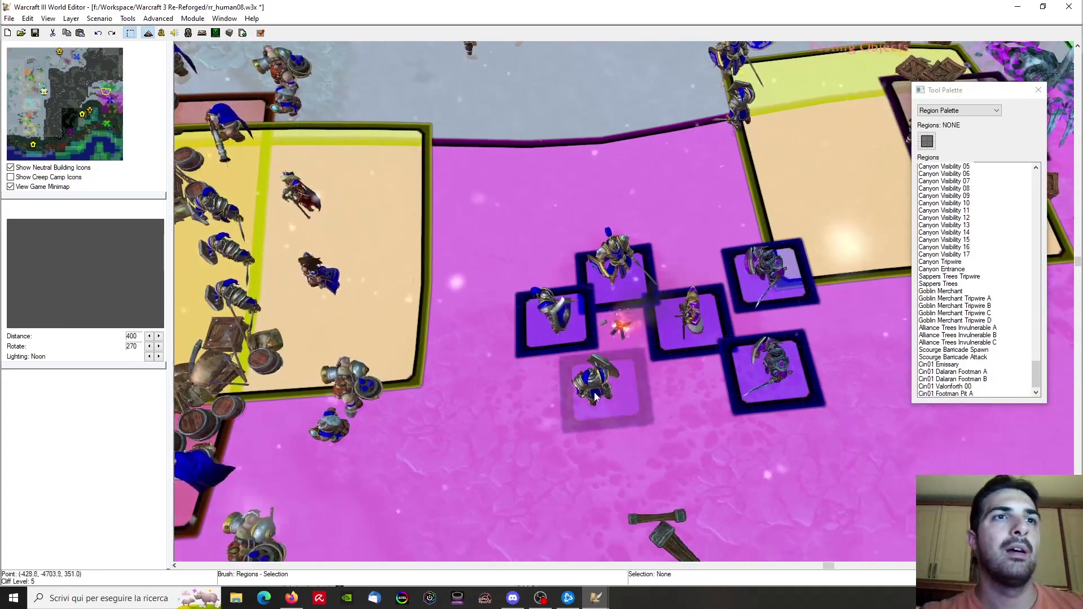
left_click(599, 391)
right_click(959, 393)
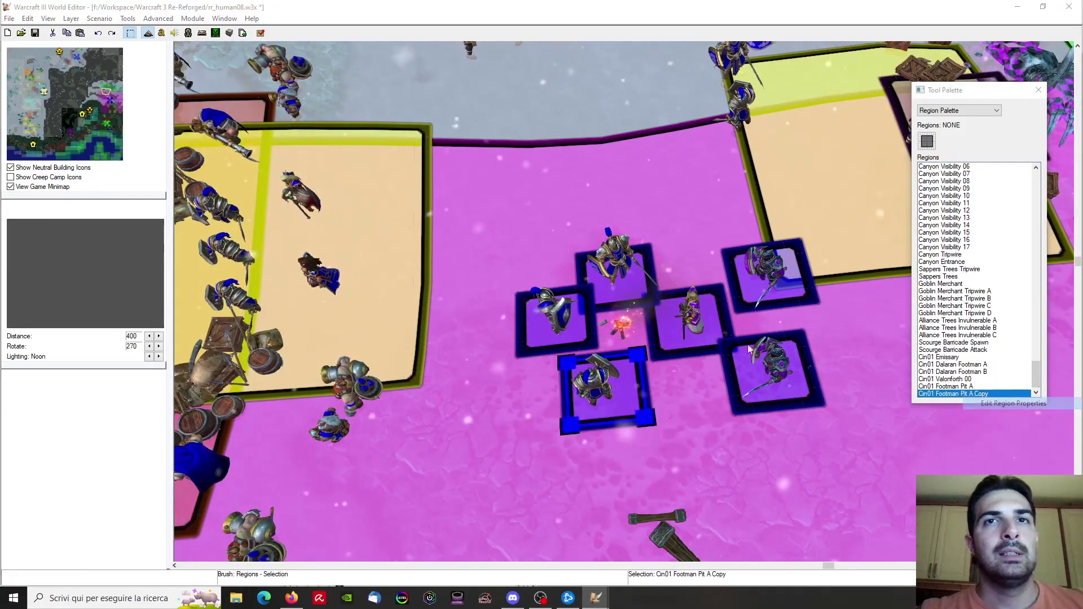
left_click(976, 401)
left_click(544, 372)
Place a region copy on the footman at the edge of the upper yellow region and name it "Cin01 Footman Talk 00"
right_click_drag(682, 249, 633, 358)
key("ctrl+v")
left_click(643, 317)
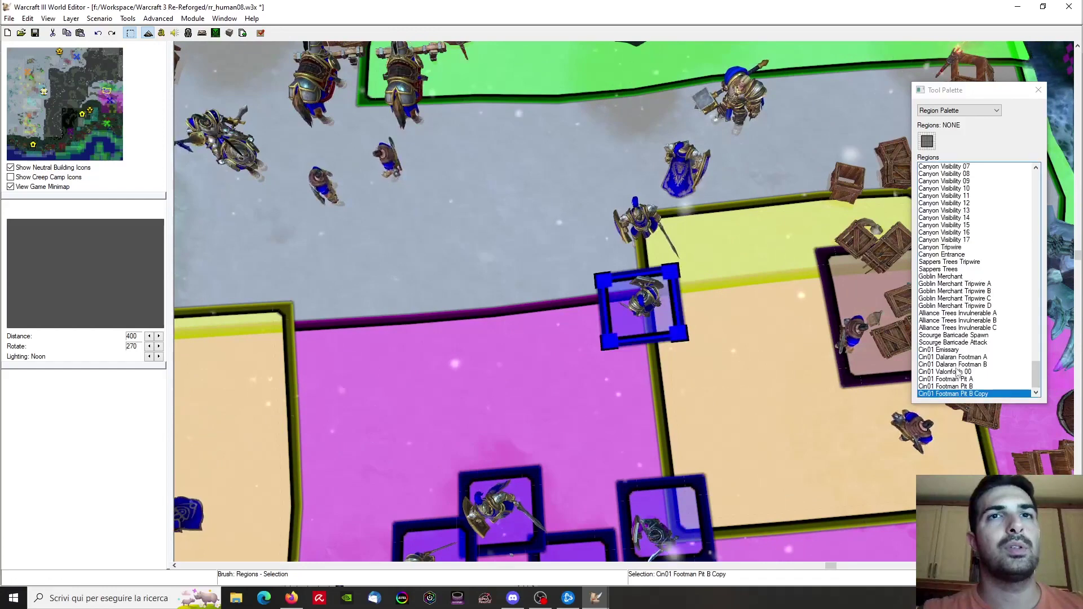
right_click(960, 394)
left_click(982, 401)
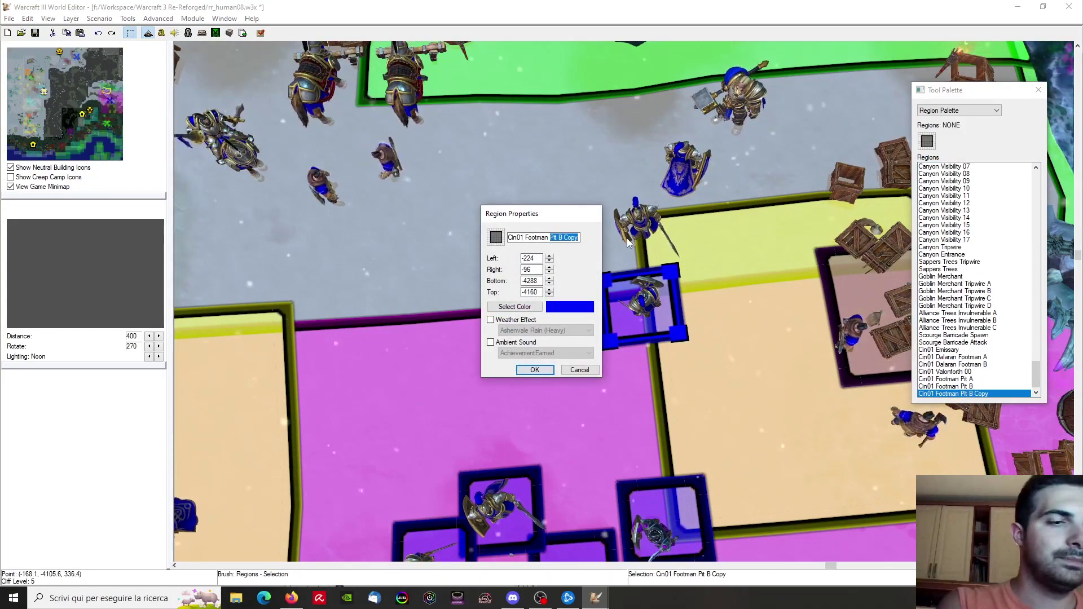
type("Talk")
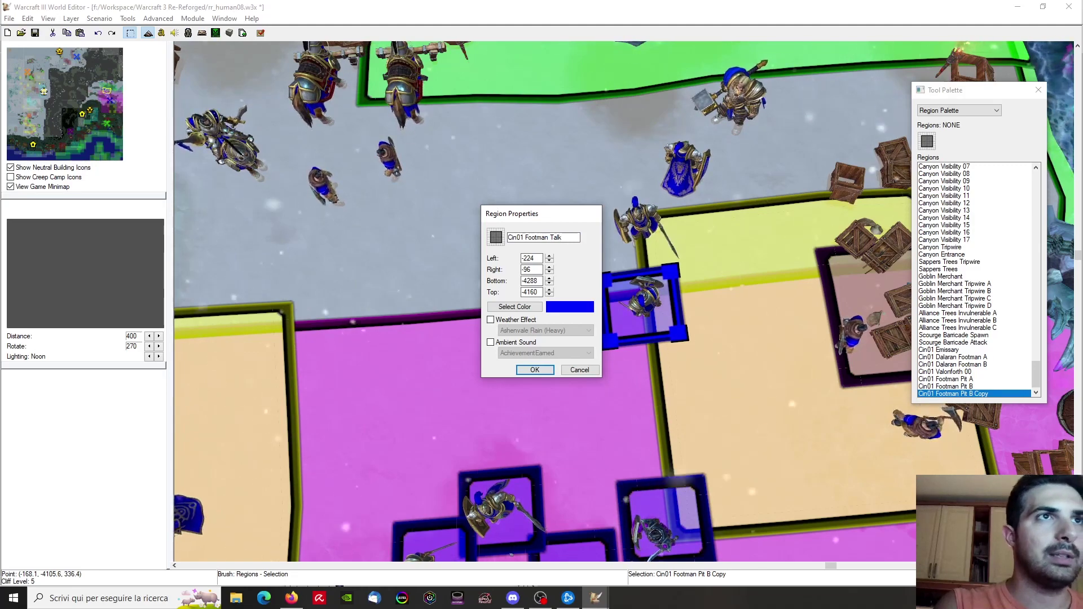
type(" 00")
key("Return")
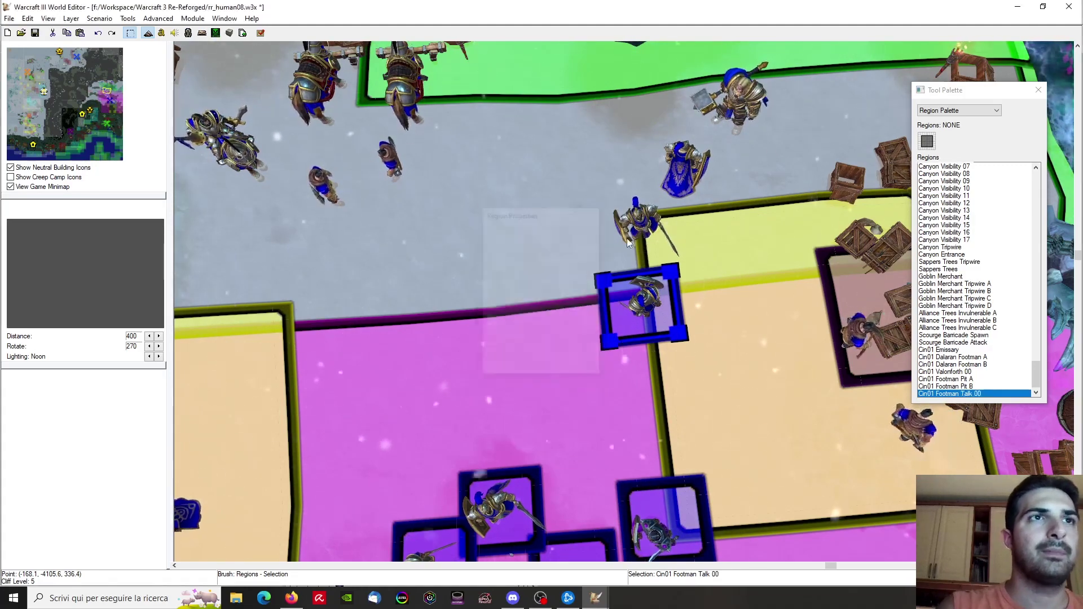
Place a region copy south of the campfire, beside the large yellow region's upper-left corner, and name it "Cin01 Footman Talk 01"
scroll(756, 442, "down", 5)
right_click_drag(755, 442, 689, 234)
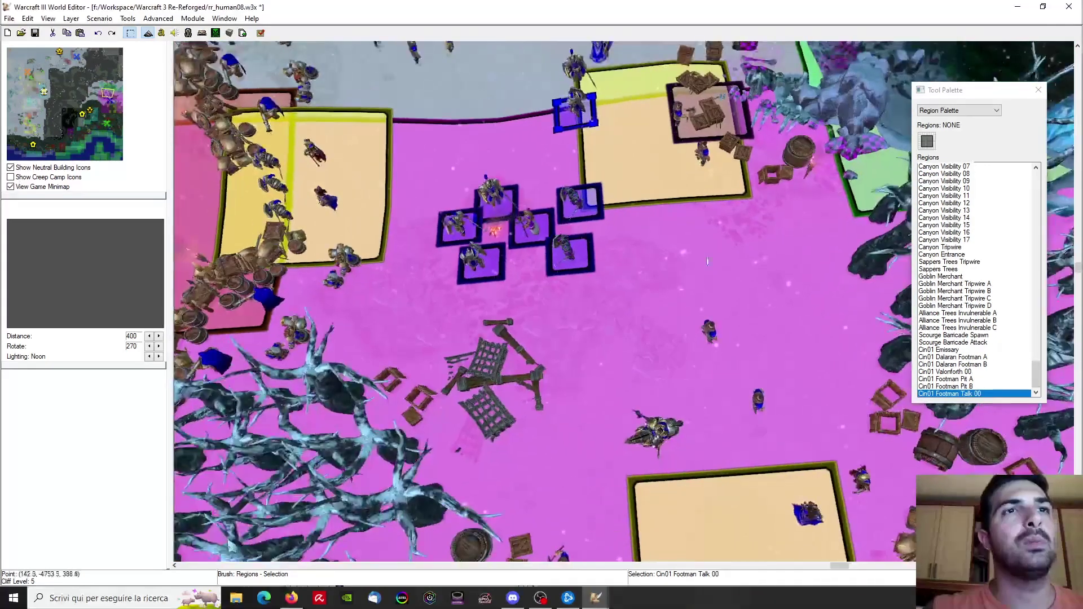
key("ctrl+v")
right_click_drag(706, 530, 690, 416)
right_click_drag(692, 473, 689, 367)
left_click(593, 306)
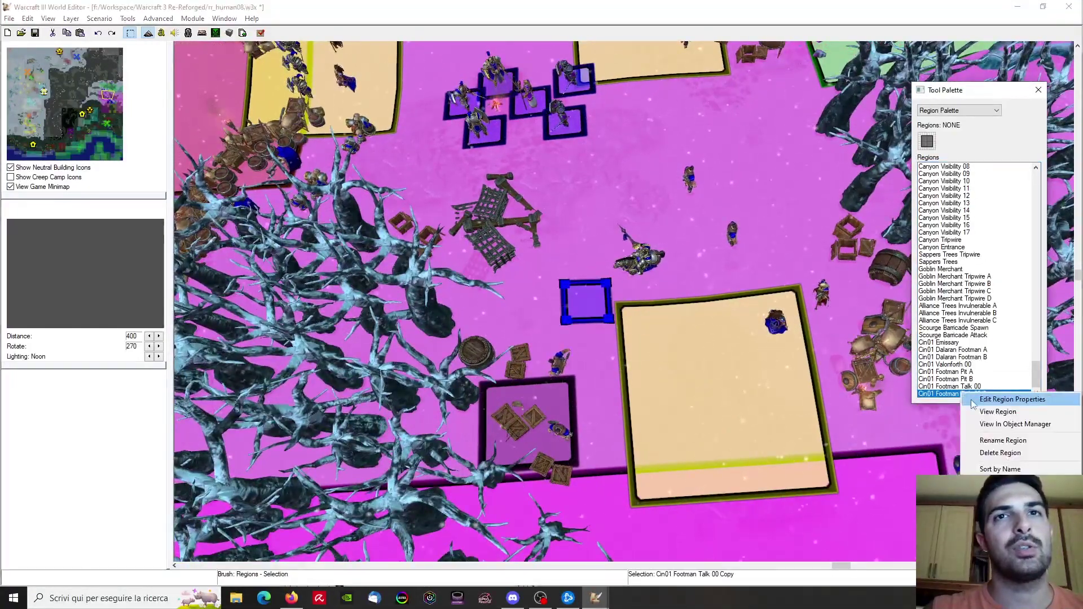
left_click(973, 400)
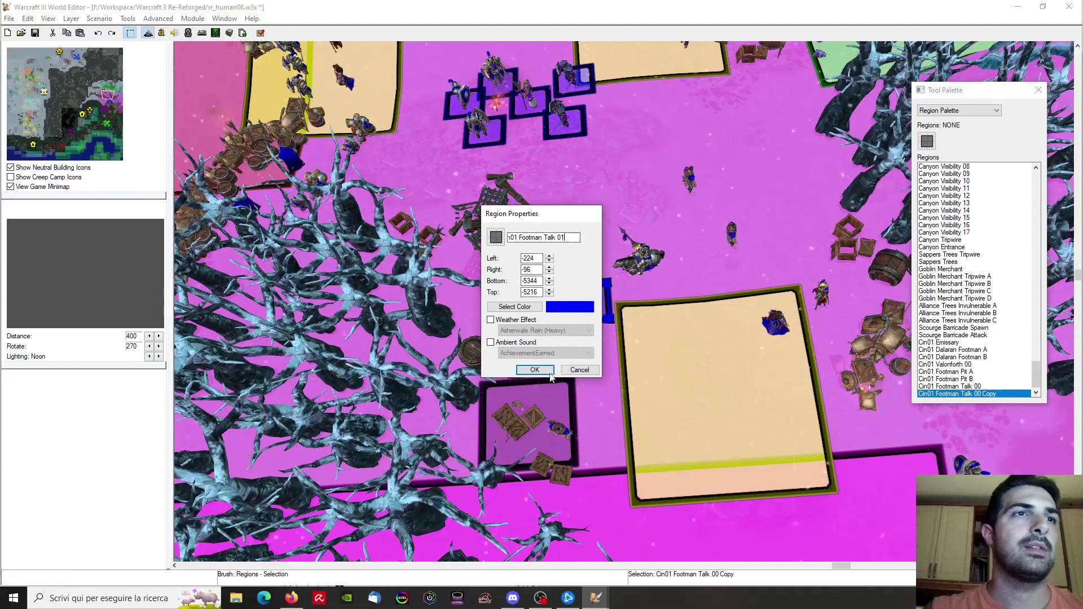
left_click(544, 371)
Place a copy of Cin01 Valonforth 00 on the armoured unit just north of Cin01 Footman Talk 00 and name it "Cin01 Valonforth 01"
right_click_drag(473, 158, 496, 402)
left_click(496, 367)
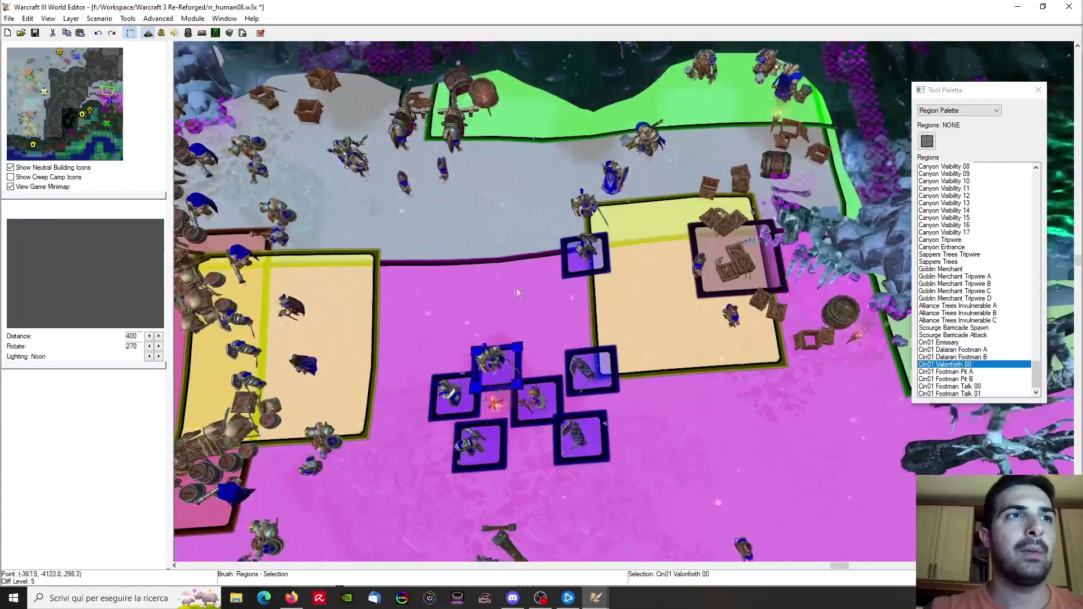
key("Up")
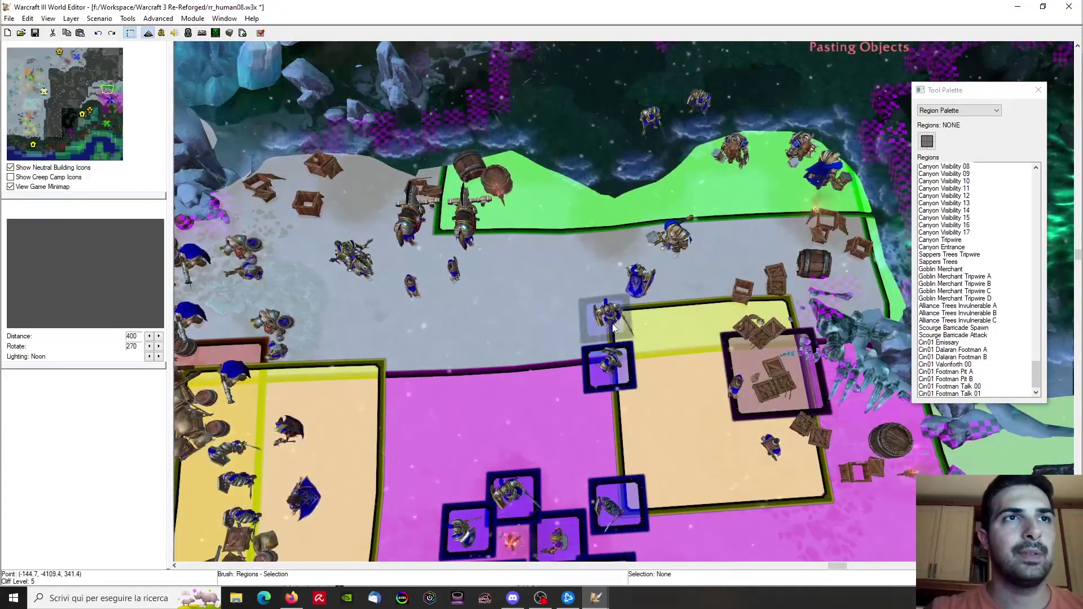
left_click(606, 322)
right_click(963, 394)
left_click(976, 400)
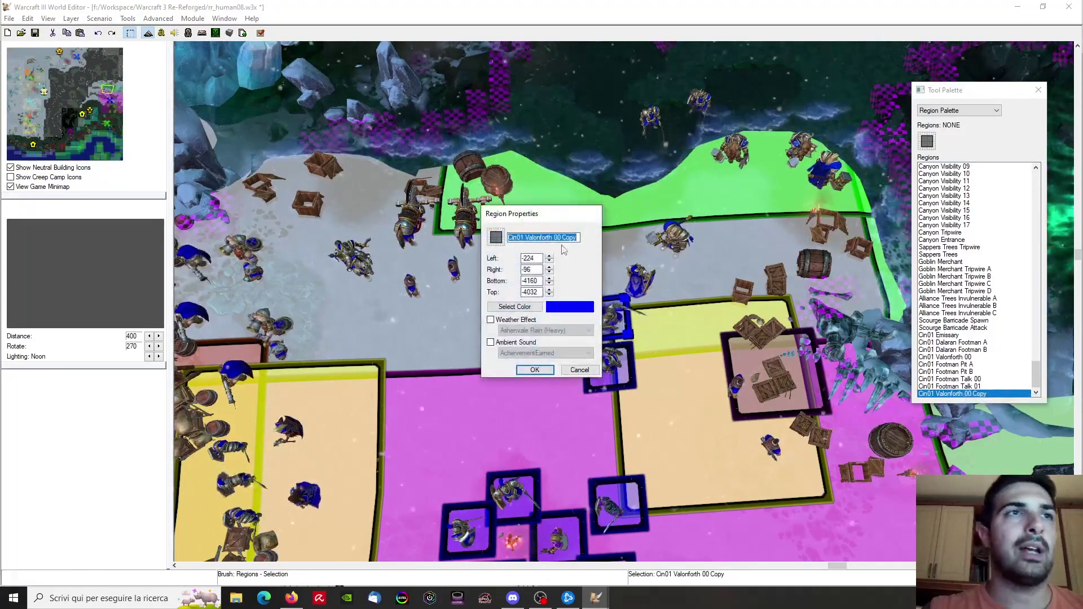
left_click_drag(557, 238, 575, 238)
type("1")
left_click(535, 370)
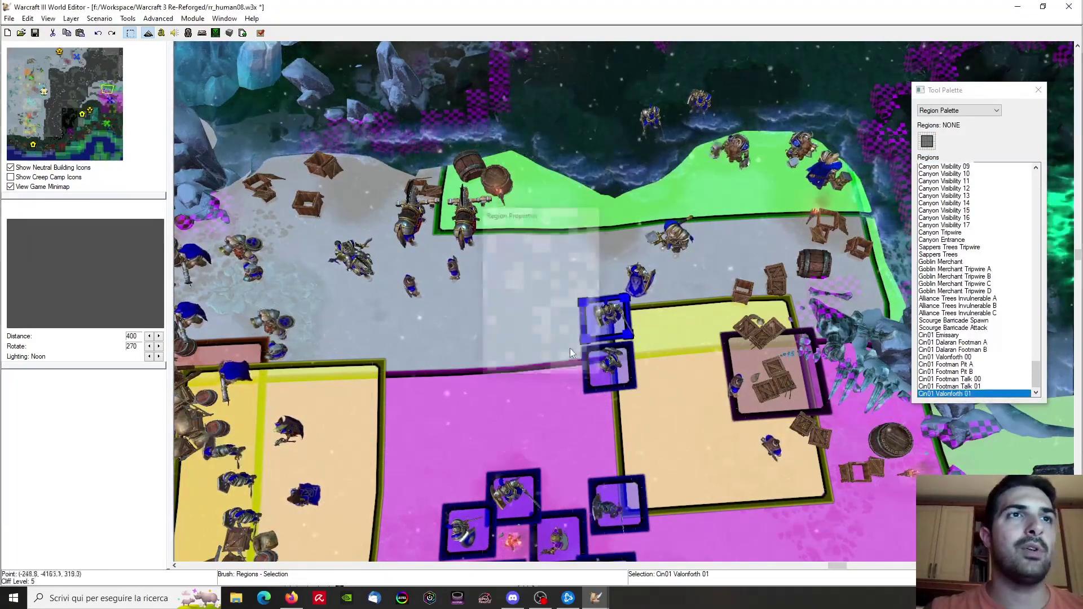
Inspect the Captain Luc Valonforth unit and the unit positions between the Cin01 Valonforth 01 region and the campfire
scroll(570, 347, "up", 5)
left_click_drag(632, 333, 631, 355)
left_click(959, 110)
left_click(954, 130)
right_click_drag(630, 355, 612, 256)
scroll(613, 260, "up", 4)
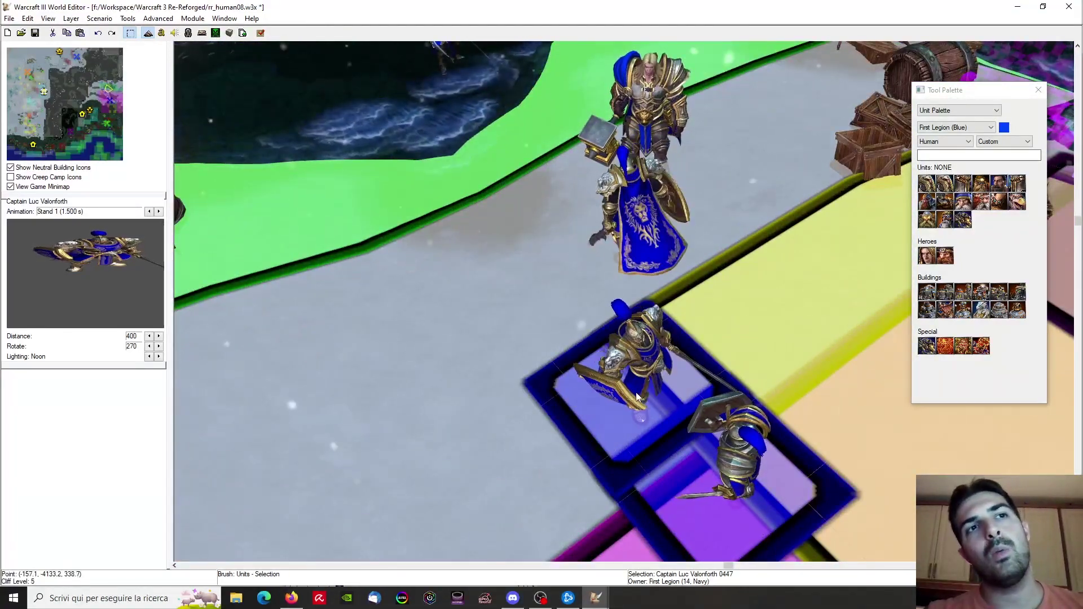
scroll(675, 378, "down", 4)
right_click_drag(666, 277, 632, 131)
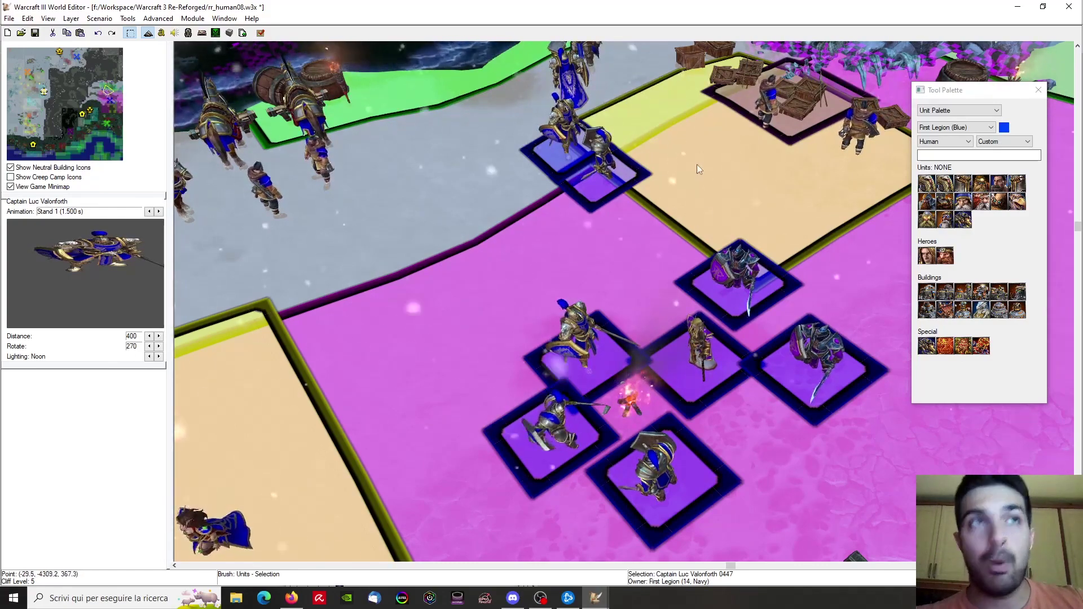
right_click_drag(696, 164, 724, 435)
Place a copy of the Cin01 Valonforth 01 region under the caped swordsman facing the blond hammer-wielding paladin
left_click(959, 110)
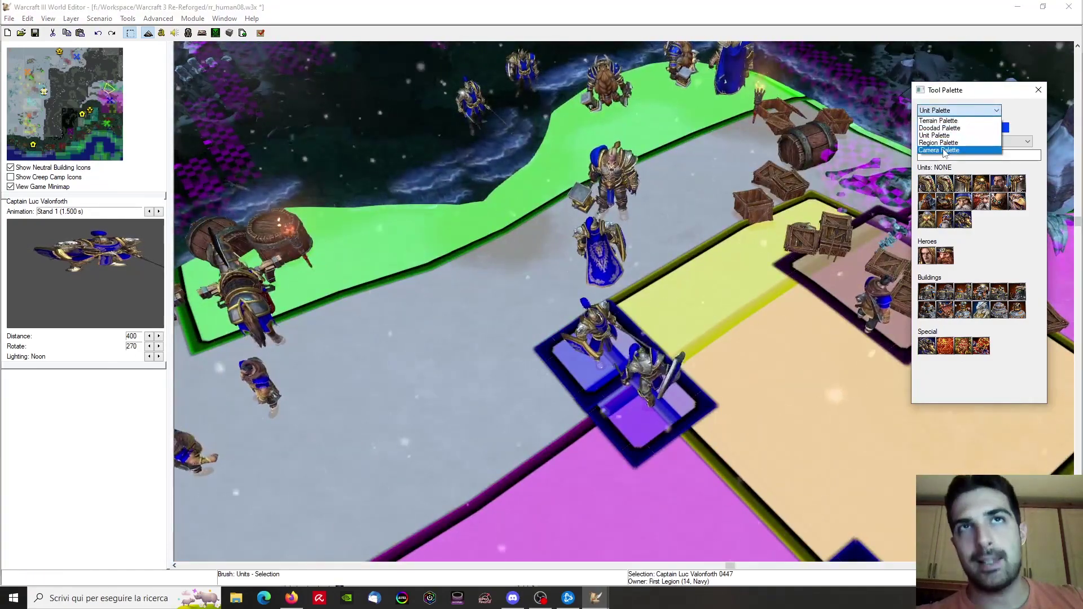
left_click(943, 143)
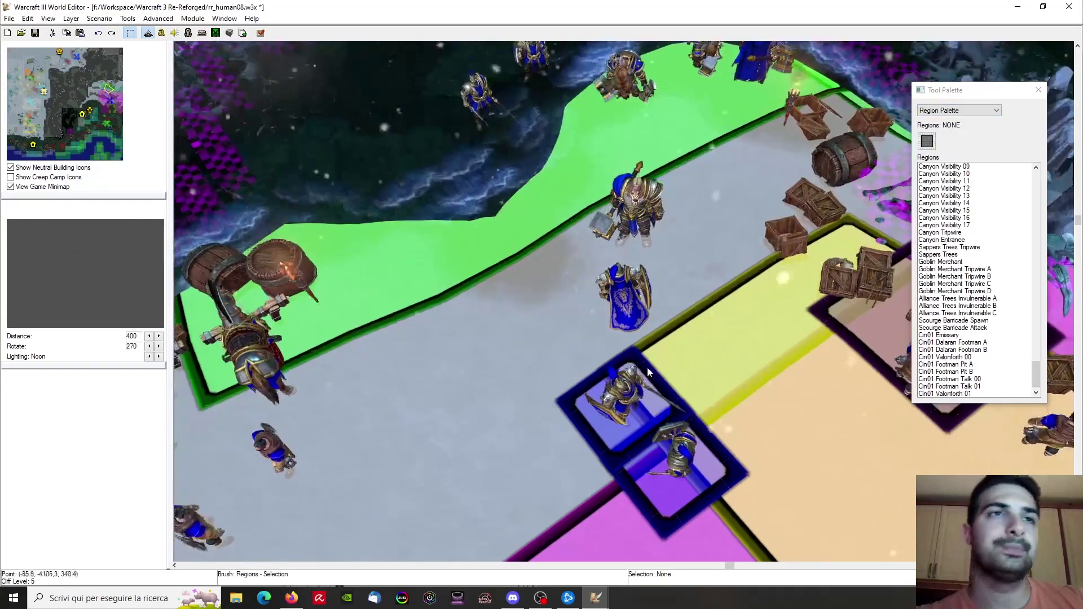
left_click(623, 391)
key("ctrl+c")
key("ctrl+v")
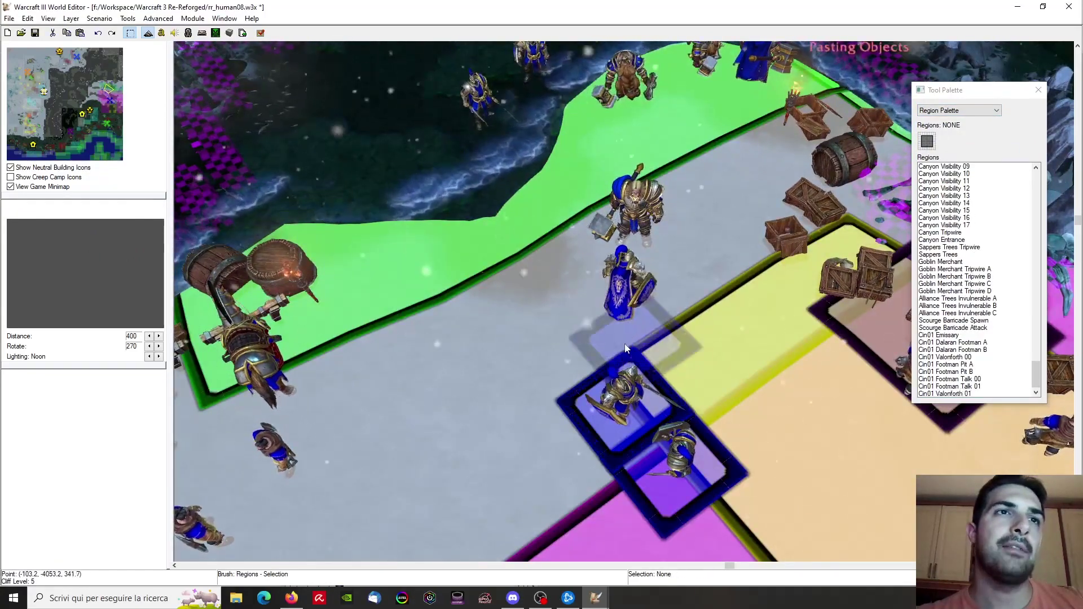
left_click(635, 285)
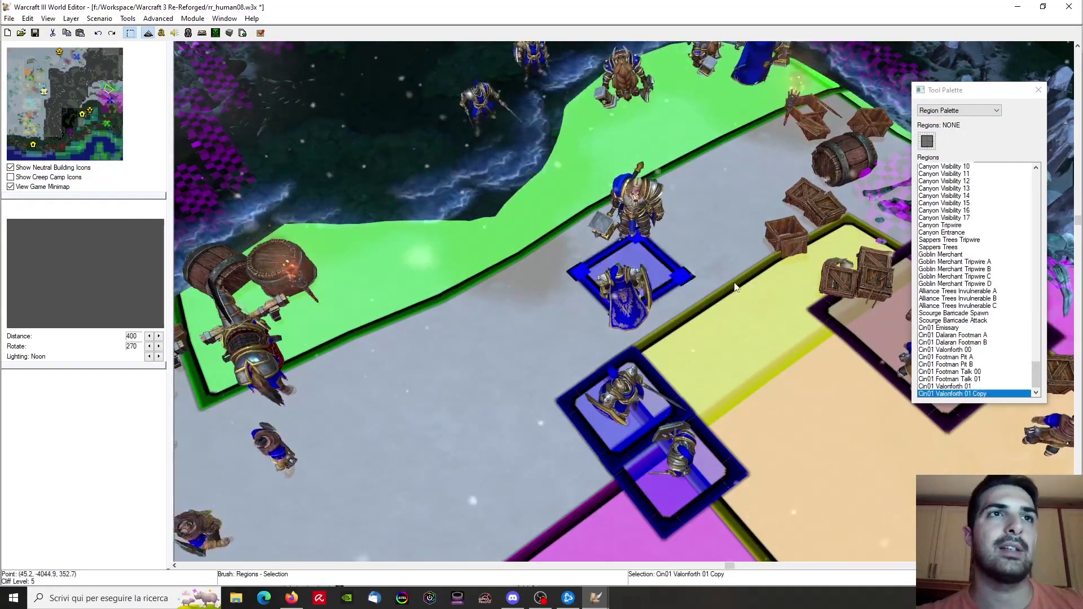
Name the region copy in front of the paladin "Cin01 Valonforth 02"
scroll(660, 389, "up", 2)
scroll(628, 414, "up", 2)
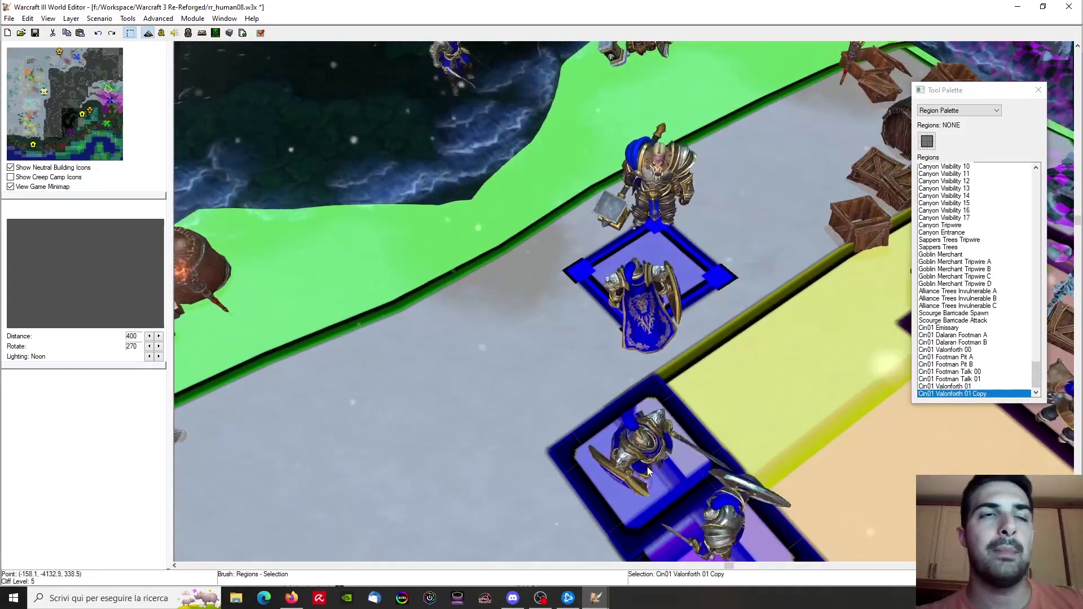
scroll(638, 321, "up", 2)
right_click_drag(556, 407, 852, 363, "ctrl")
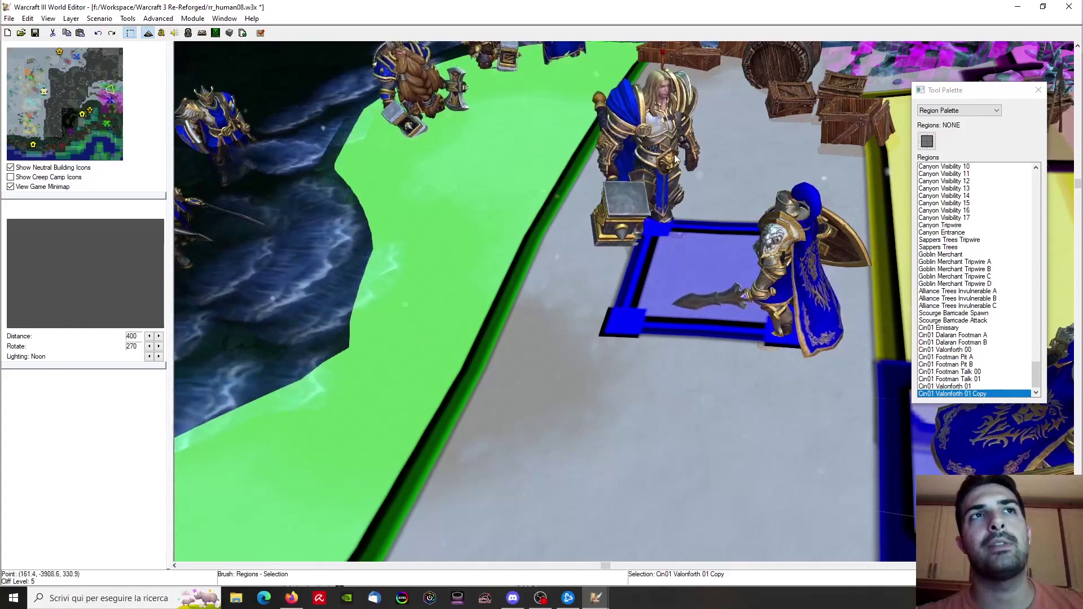
scroll(766, 297, "down", 3)
right_click_drag(766, 297, 736, 359)
left_click(975, 394)
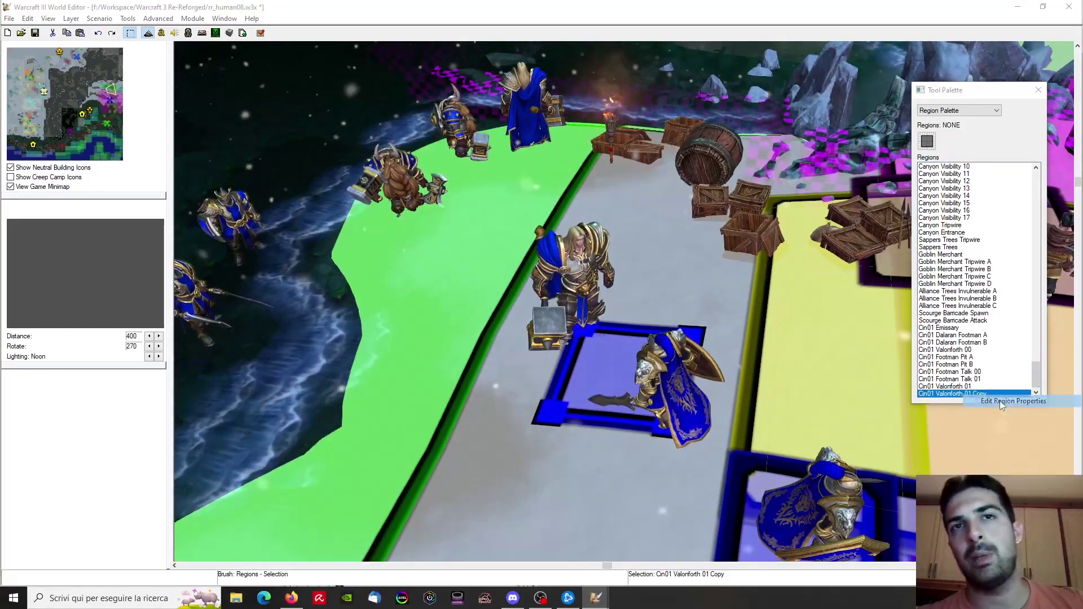
left_click(1004, 402)
key("BackSpace")
key("BackSpace")
key("BackSpace")
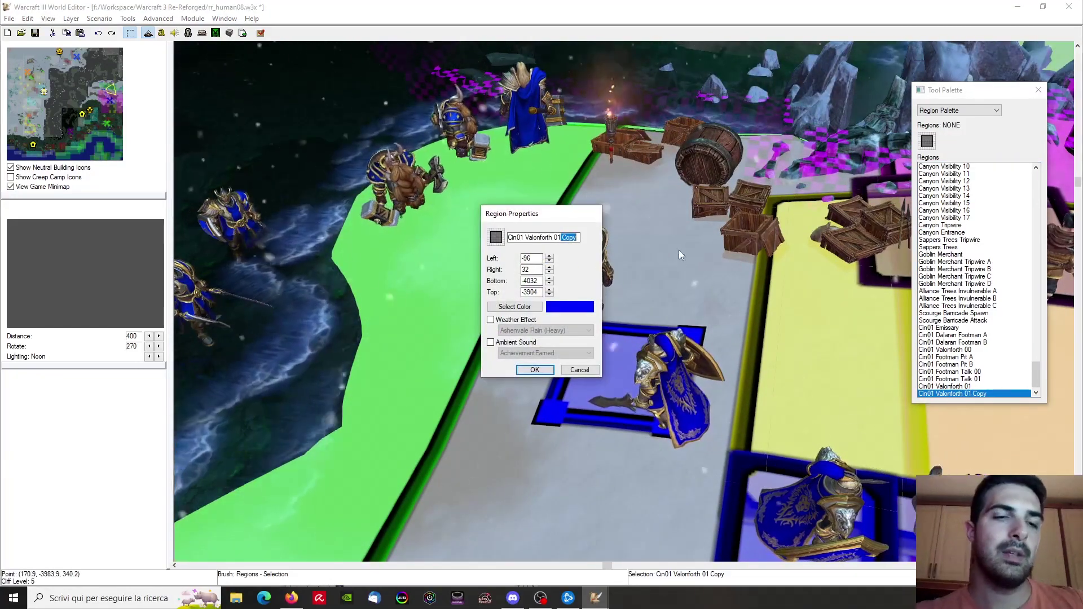
type("2")
key("Return")
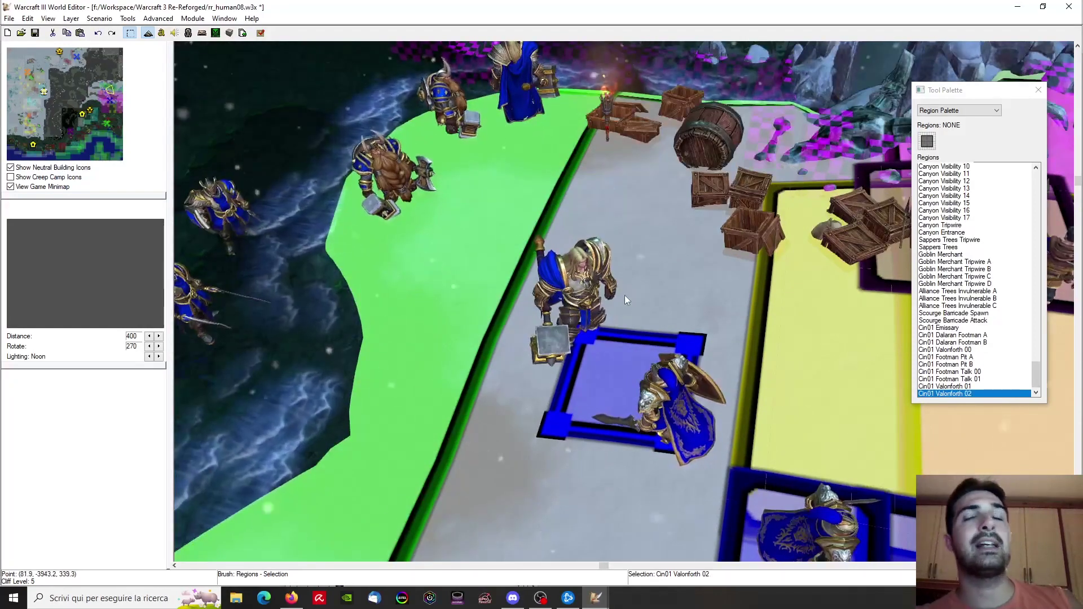
Place another region copy exactly over Cin01 Valonforth 02 and name it "Cin01 Arthas 01"
right_click_drag(574, 354, 579, 375, "ctrl")
key("ctrl+v")
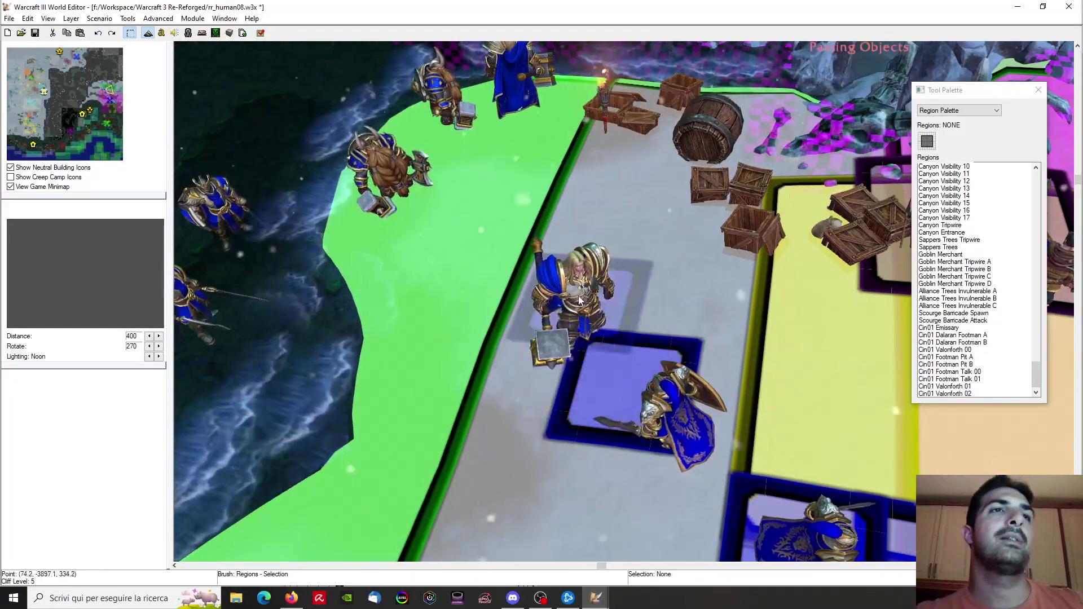
key("ctrl+v")
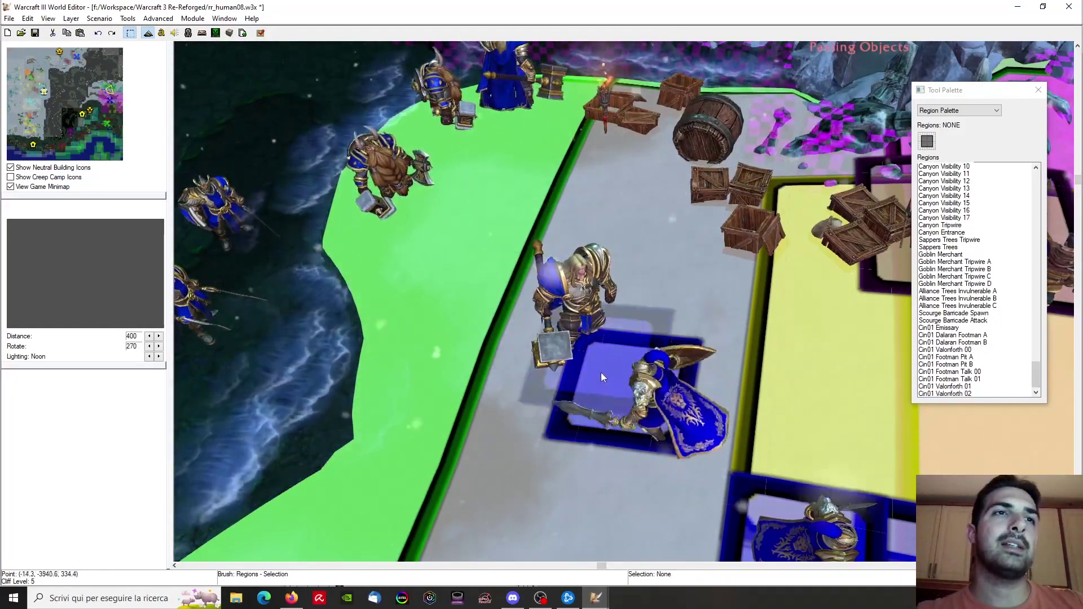
left_click(613, 381)
left_click(945, 394)
right_click(945, 394)
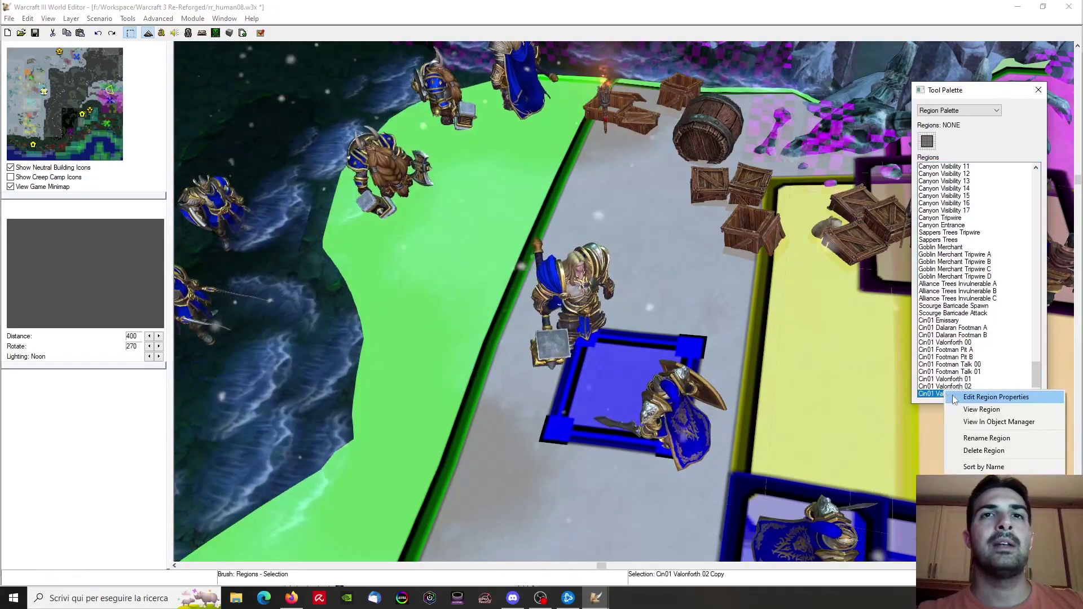
left_click(971, 396)
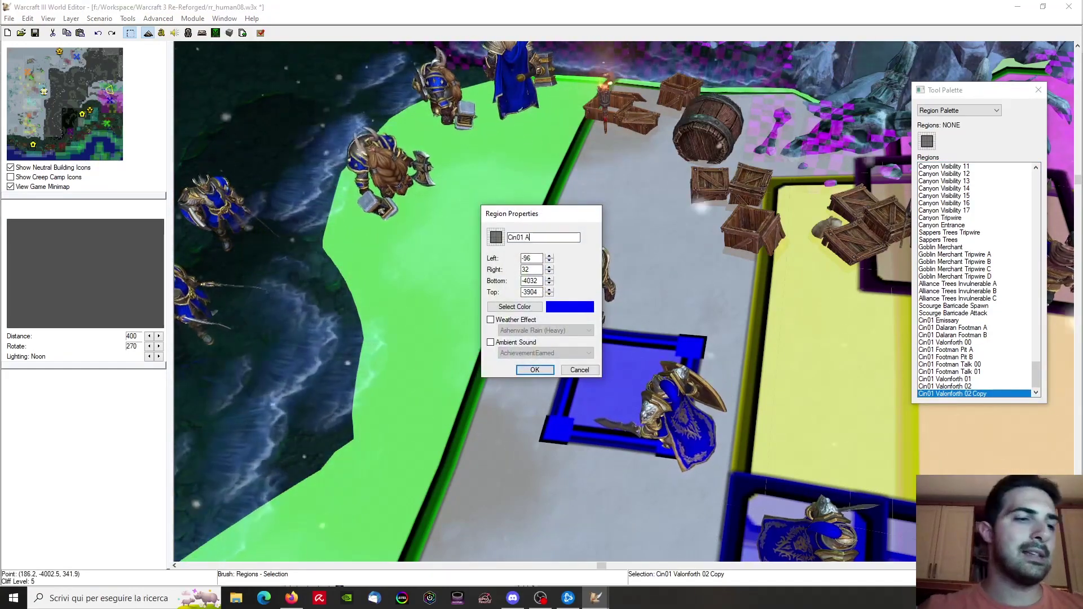
type("Cin01 Arthas 01")
key("Return")
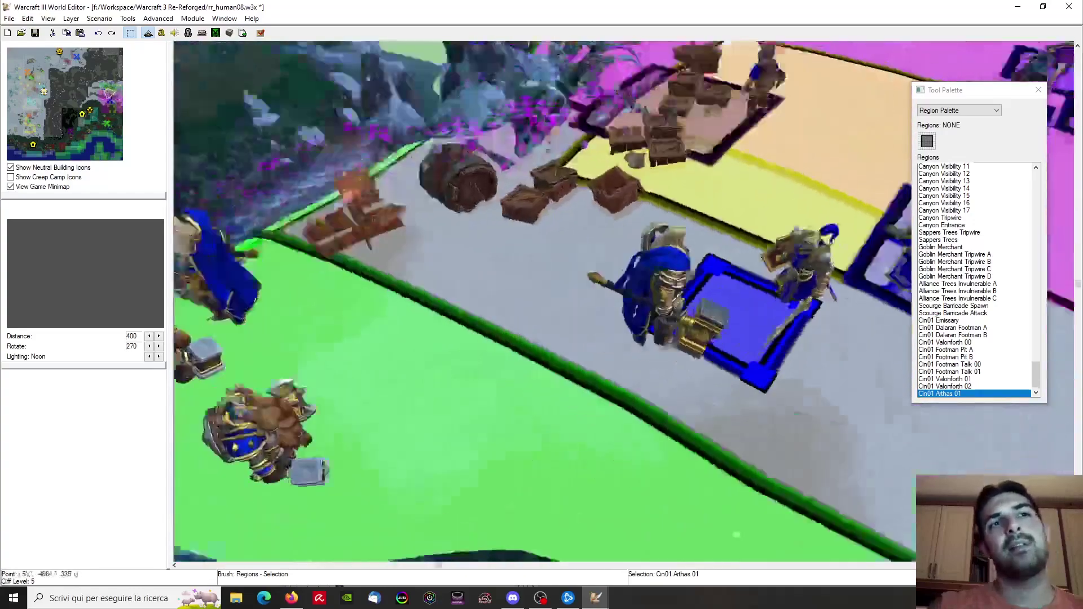
Place a copy of Cin01 Arthas 01 in the green shore region and shift it beside the lone horned dwarf, toward the region's inland edge
right_click_drag(621, 339, 711, 237, "ctrl")
scroll(694, 339, "down", 3)
key("ctrl+v")
right_click_drag(730, 285, 720, 345)
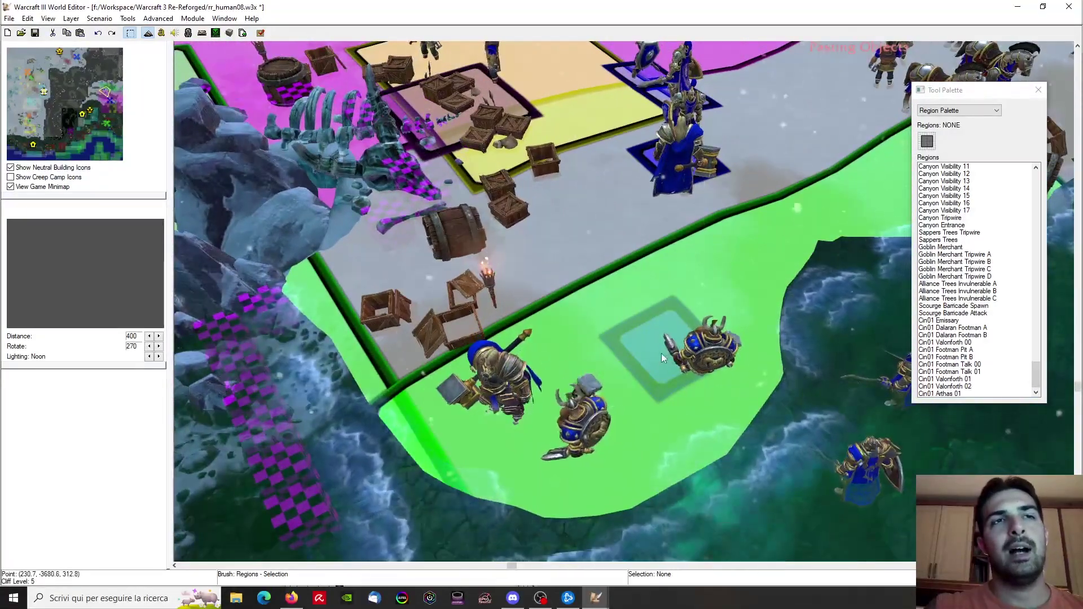
key("ctrl+v")
left_click(658, 352)
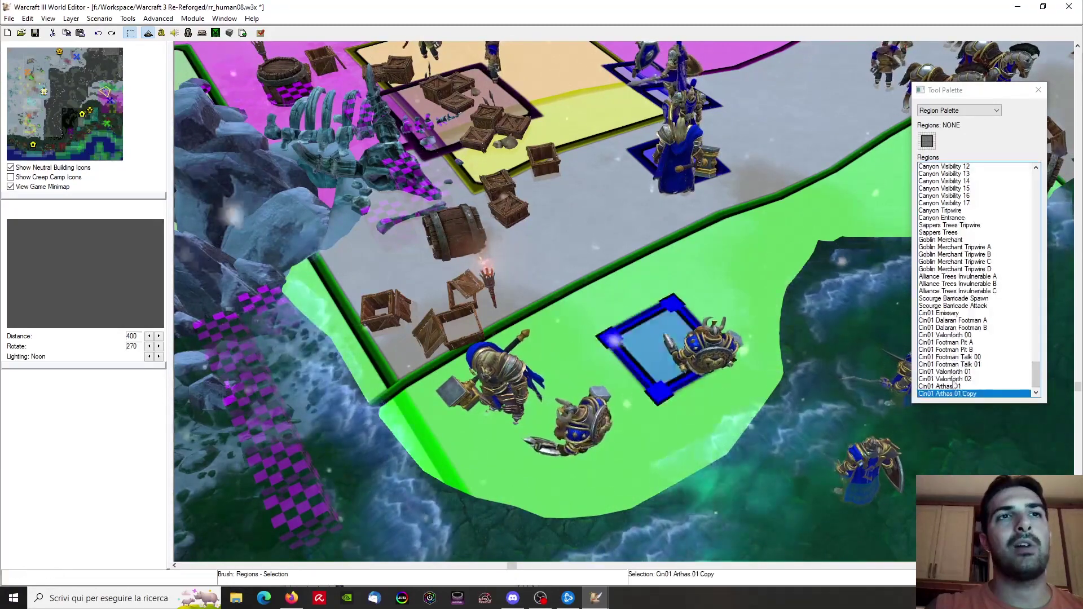
right_click(949, 395)
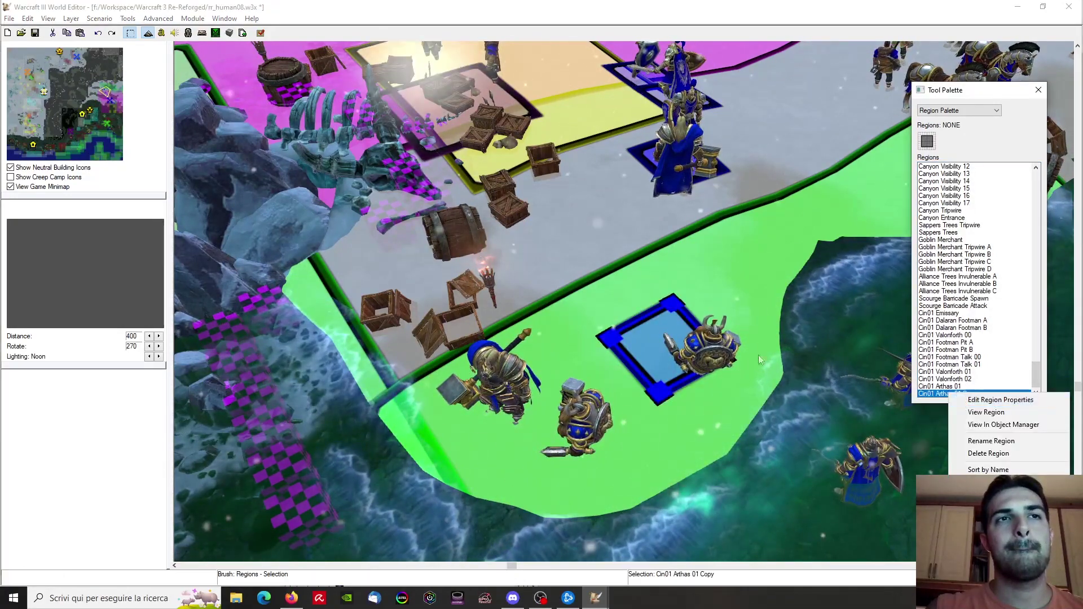
left_click(669, 323)
mouse_move(669, 322)
left_mouse_down()
mouse_move(668, 295)
mouse_move(658, 307)
left_mouse_up()
Name the region copy beside the lone dwarf "Cin01 Arthas 00"
right_click(964, 394)
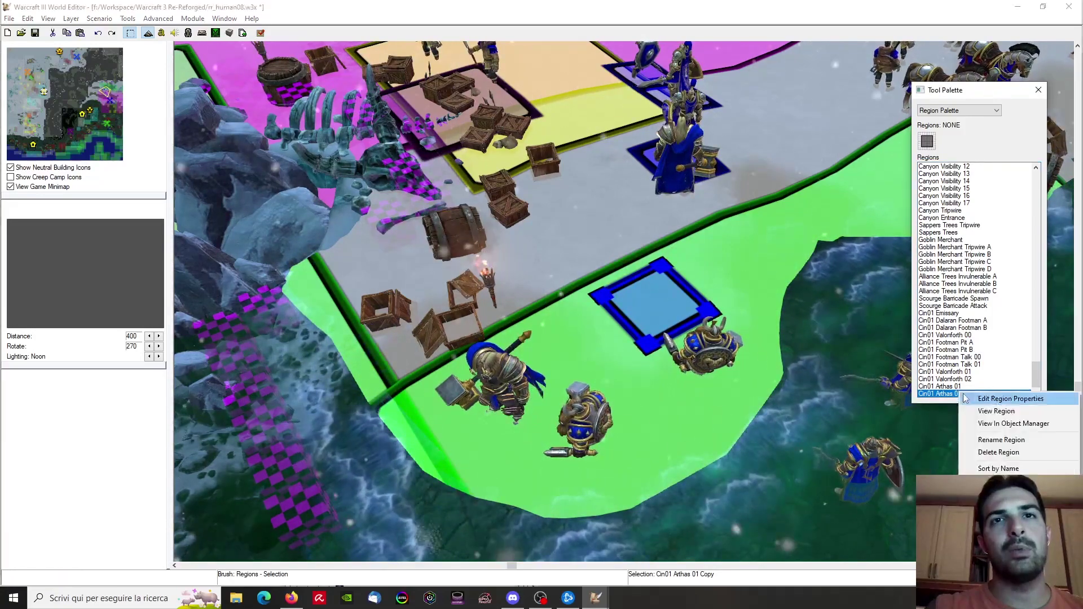
left_click(964, 399)
left_click_drag(567, 237, 547, 237)
type("0")
left_click(534, 369)
Place a region copy on the dwarf adjoining Cin01 Arthas 00 and name it "Cin01 Muradin 00"
scroll(539, 359, "up", 2)
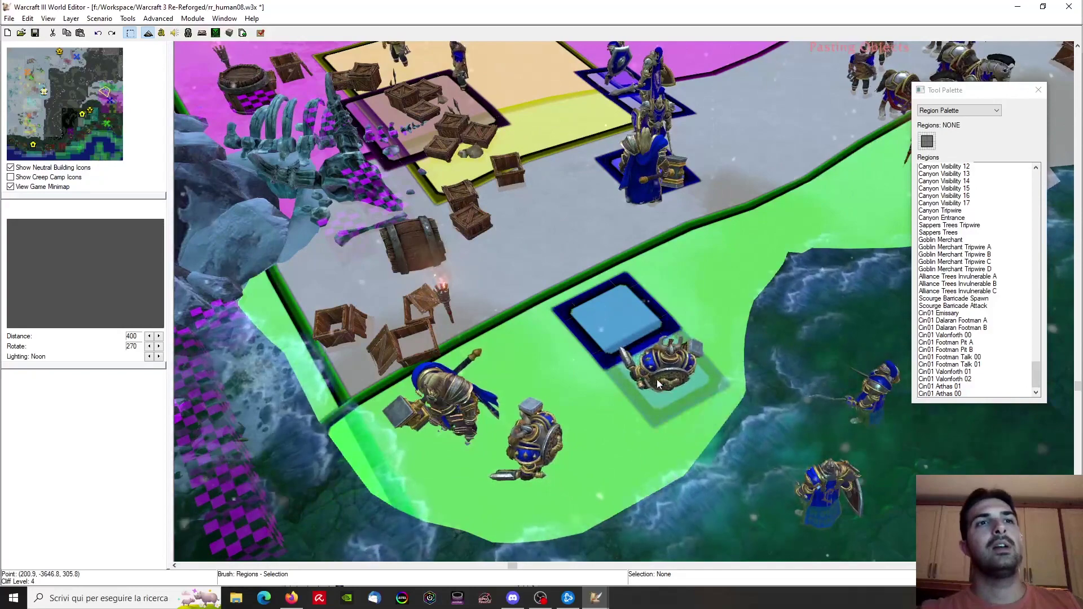
left_click(657, 379)
right_click(948, 393)
left_click(994, 399)
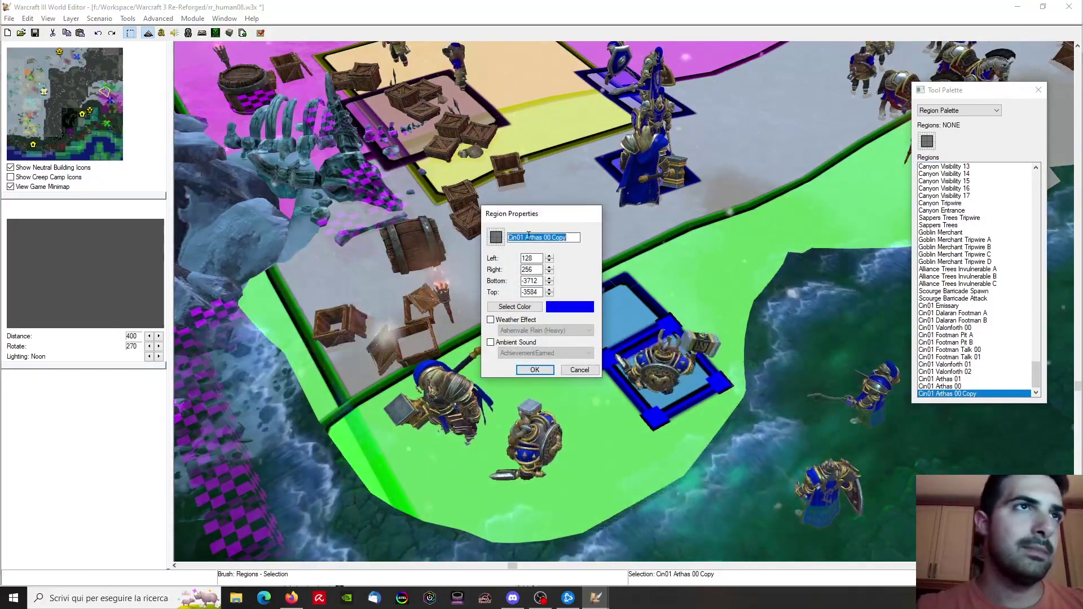
type("Cin01 Muradin ")
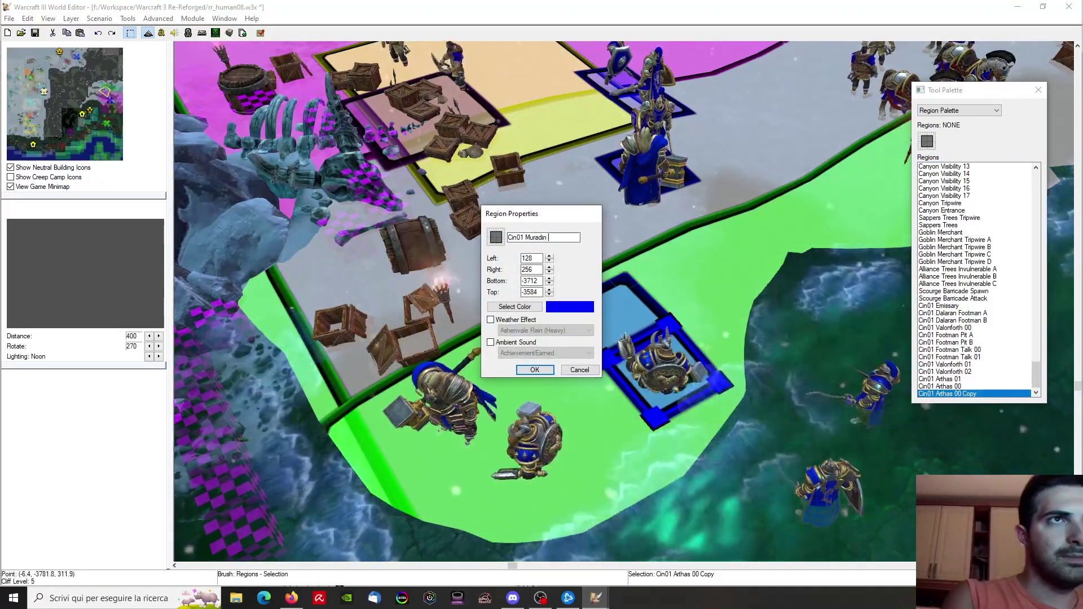
type("00")
key("Return")
Place a region copy on the second dwarf, near the tip of the green shore region, and name it "Cin01 Muradin 01"
right_click_drag(622, 292, 665, 242)
key("ctrl+v")
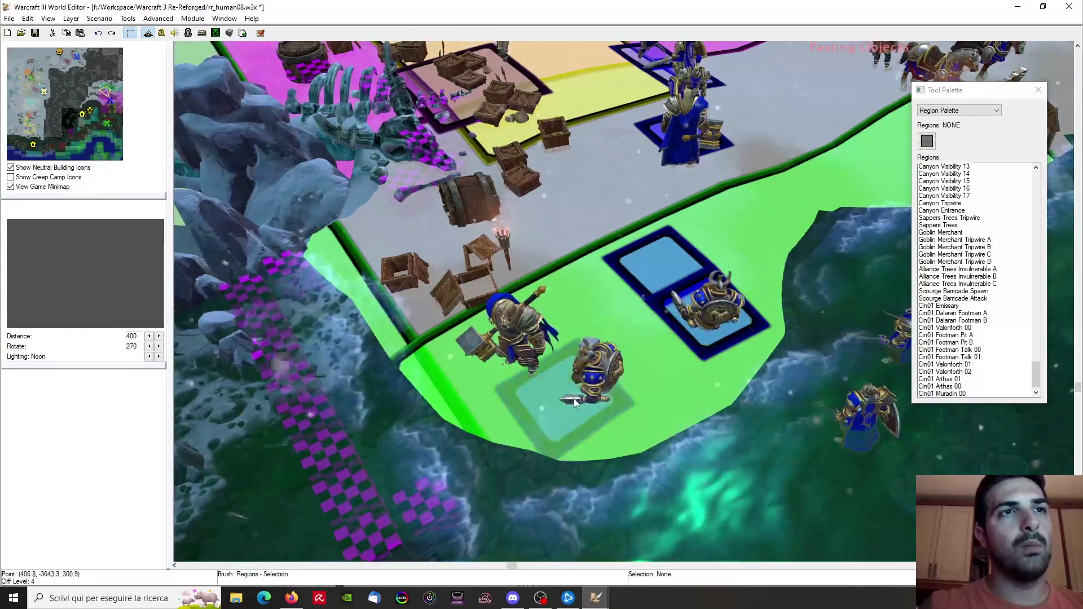
left_click(576, 403)
right_click(948, 393)
left_click(985, 401)
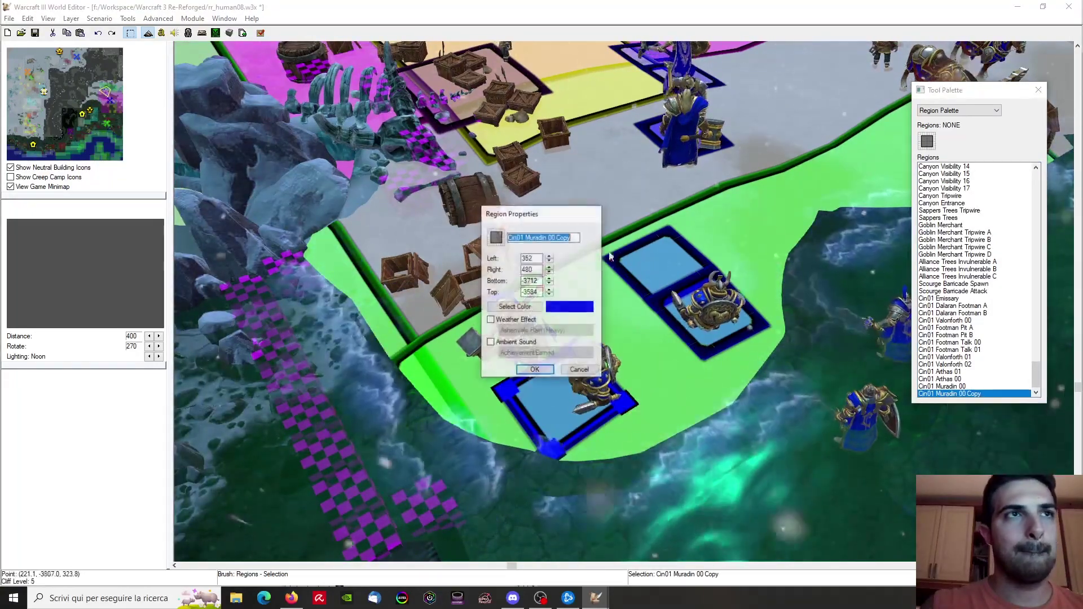
type("Cin01 Muradin 01")
left_click(534, 369)
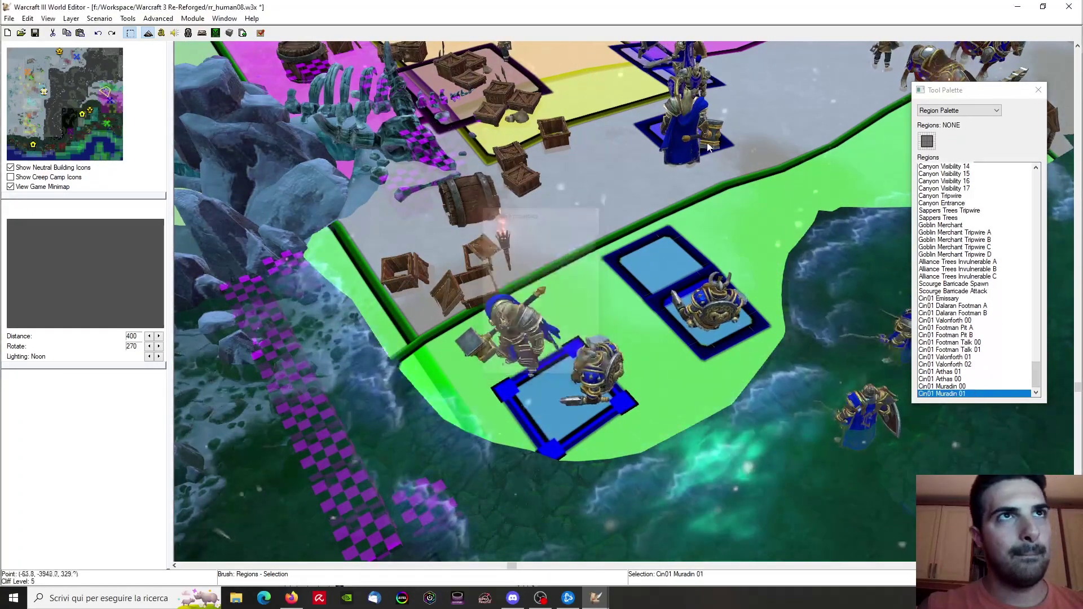
Place a copy of Cin01 Arthas 00 on the paladin beside the second dwarf, overlapping Cin01 Muradin 01, and name it "Cin01 Arthas 02"
left_click(708, 148)
right_click_drag(596, 208, 599, 226, "ctrl")
key("Escape")
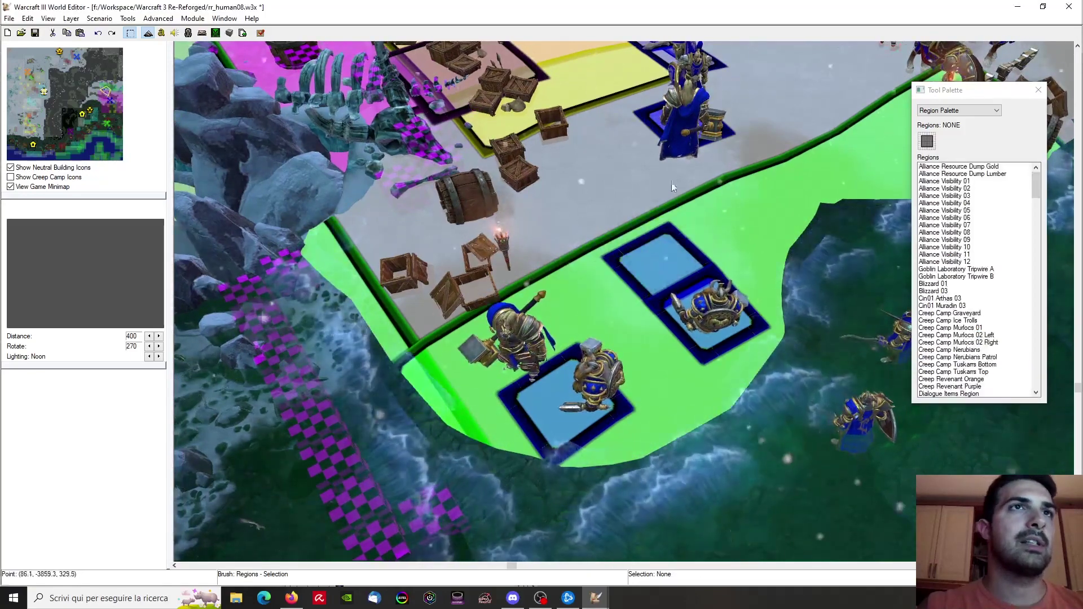
key("ctrl+v")
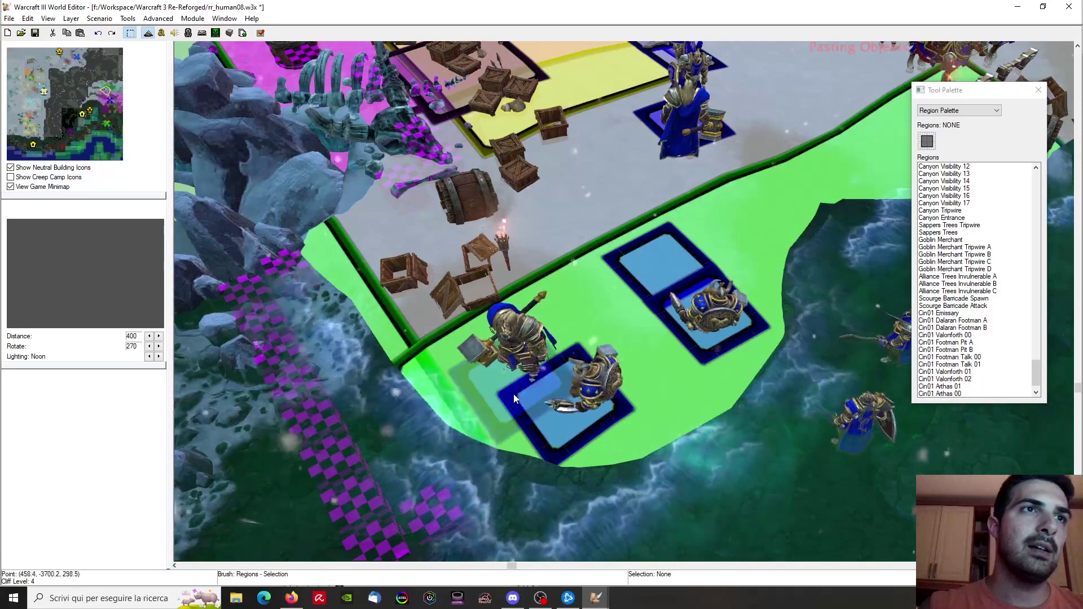
left_click(513, 394)
right_click(963, 395)
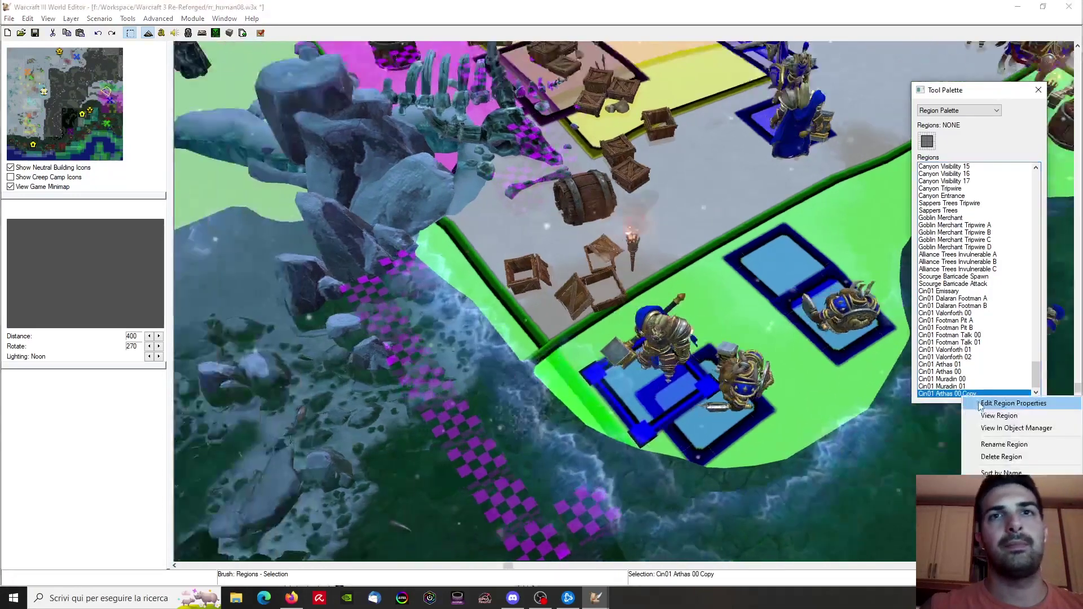
left_click(979, 407)
left_click_drag(547, 238, 576, 239)
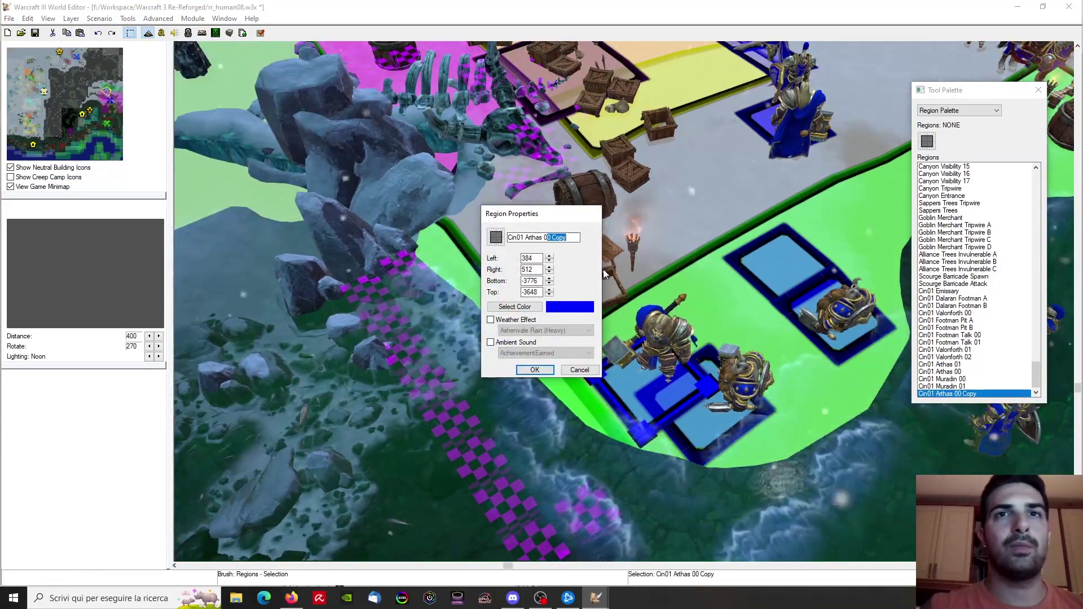
type("2")
key("Return")
right_click_drag(576, 275, 468, 286)
right_click_drag(601, 381, 501, 436)
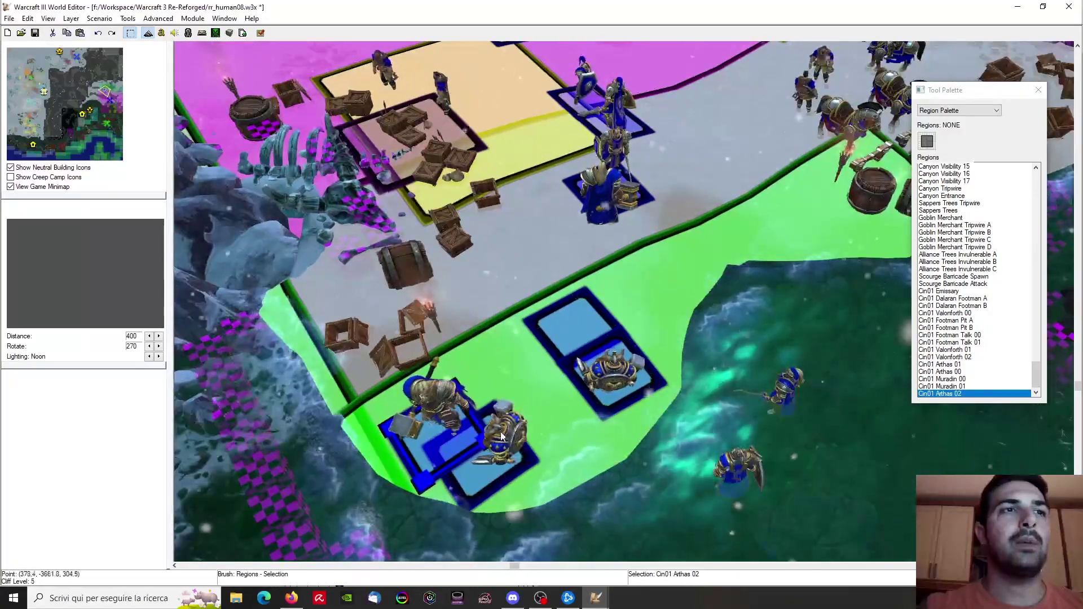
Place a copy of Cin01 Valonforth 00 on the swordsman standing in the water offshore and name it "Cin01 Marwyn 00"
right_click_drag(614, 129, 561, 230)
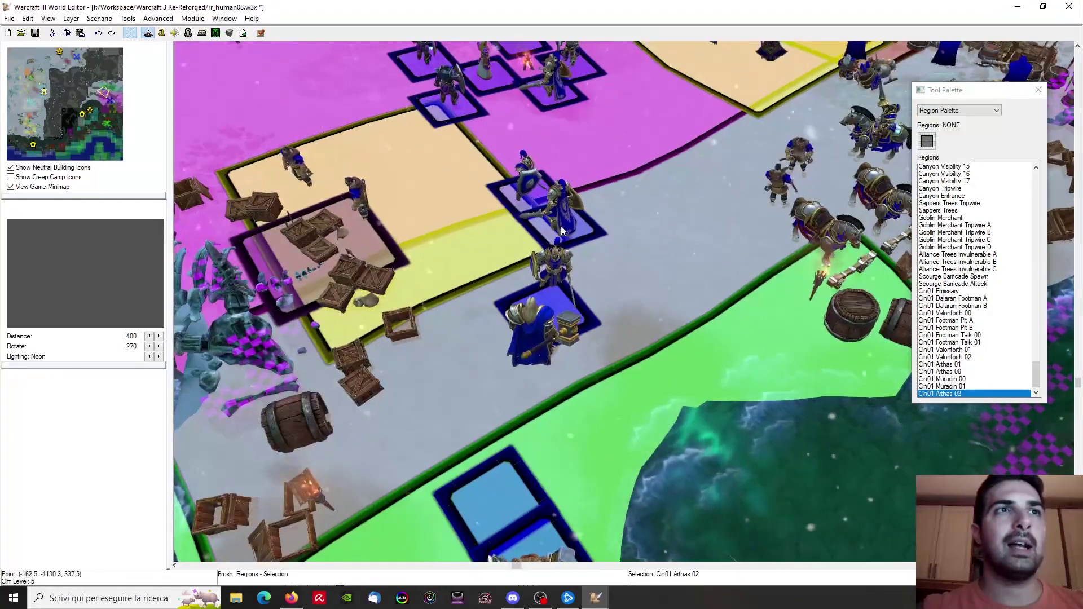
left_click(563, 232)
right_click_drag(672, 361, 659, 247)
left_click(689, 302)
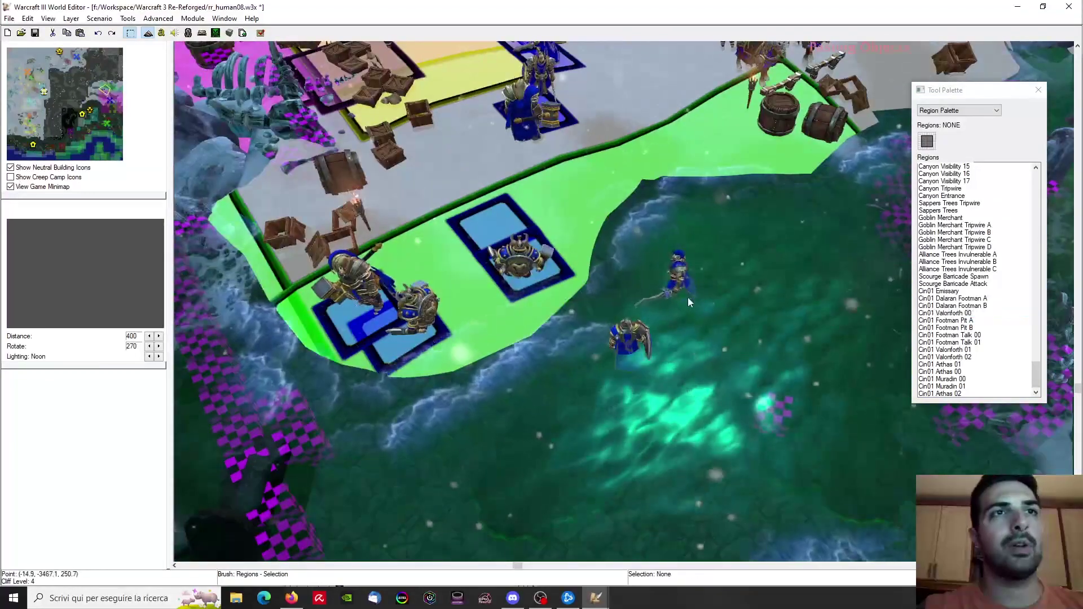
key("w")
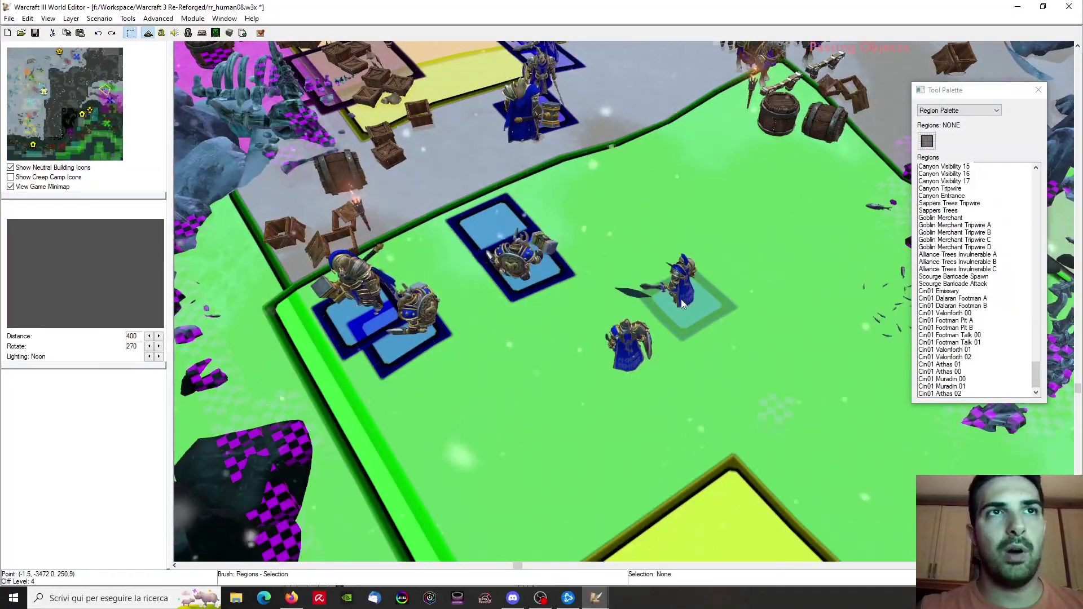
left_click(681, 299)
double_click(951, 394)
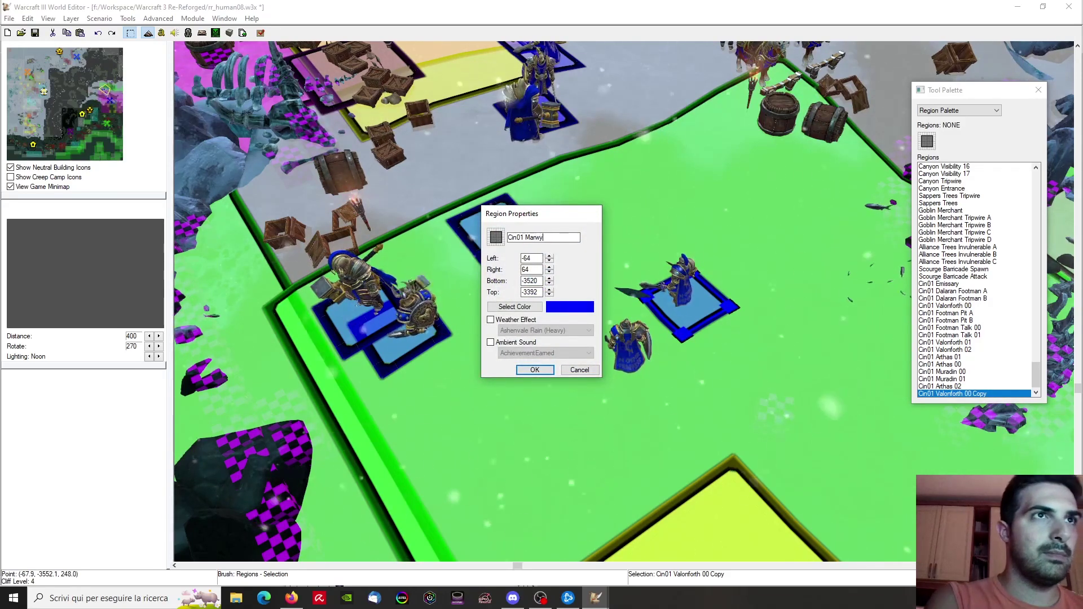
type("Marwyn 00")
key("Return")
Place a copy of Cin01 Marwyn 00 on the cloaked soldier beside it, name it "Cin01 Falric 00", and save the map
key("ctrl+c")
key("ctrl+v")
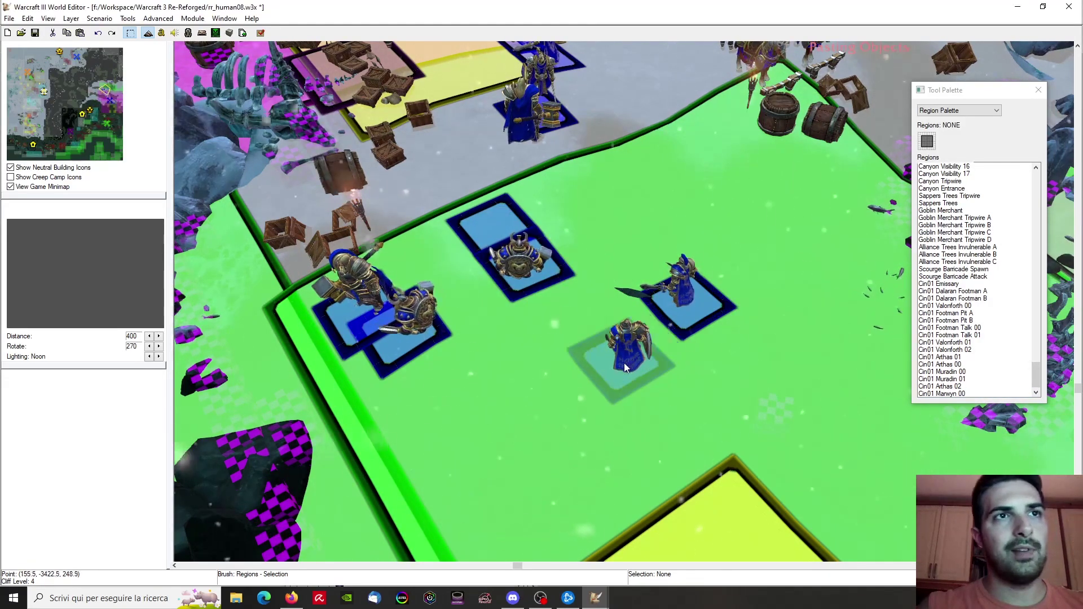
left_click(624, 363)
double_click(959, 394)
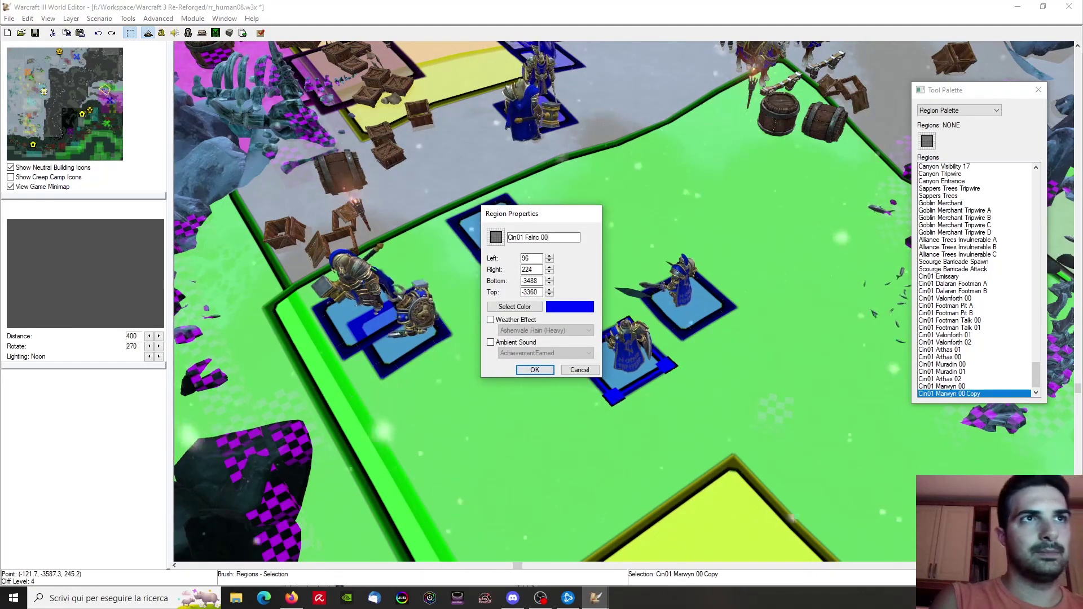
key("Return")
key("ctrl+s")
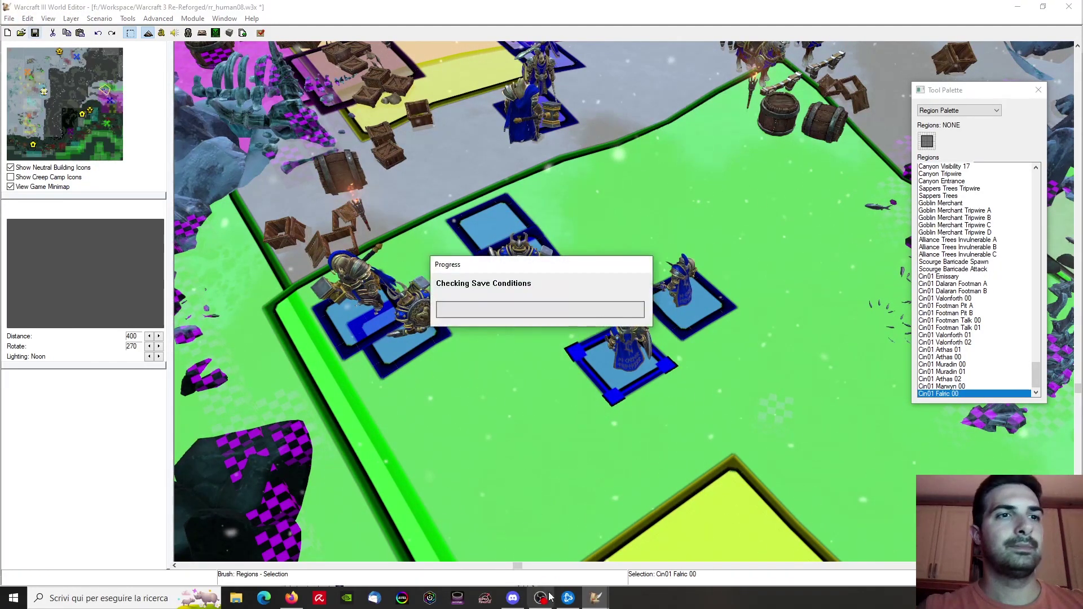
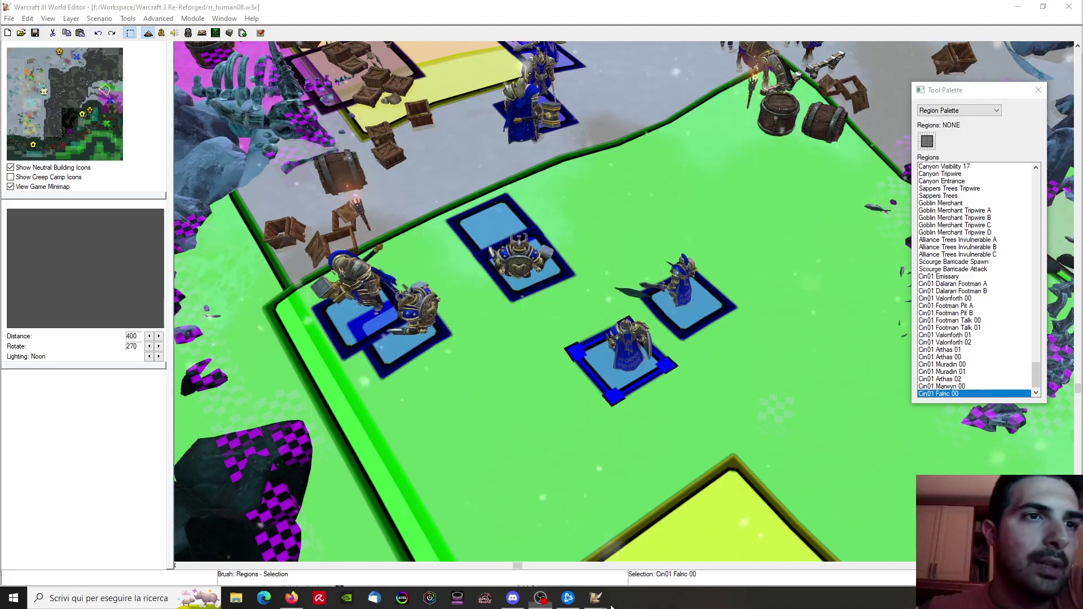
Place a copy of Cin01 Falric 00 on the peasant nearest the mounted knight on the road and name it "Cin01 Peasant A"
right_click_drag(681, 271, 612, 280)
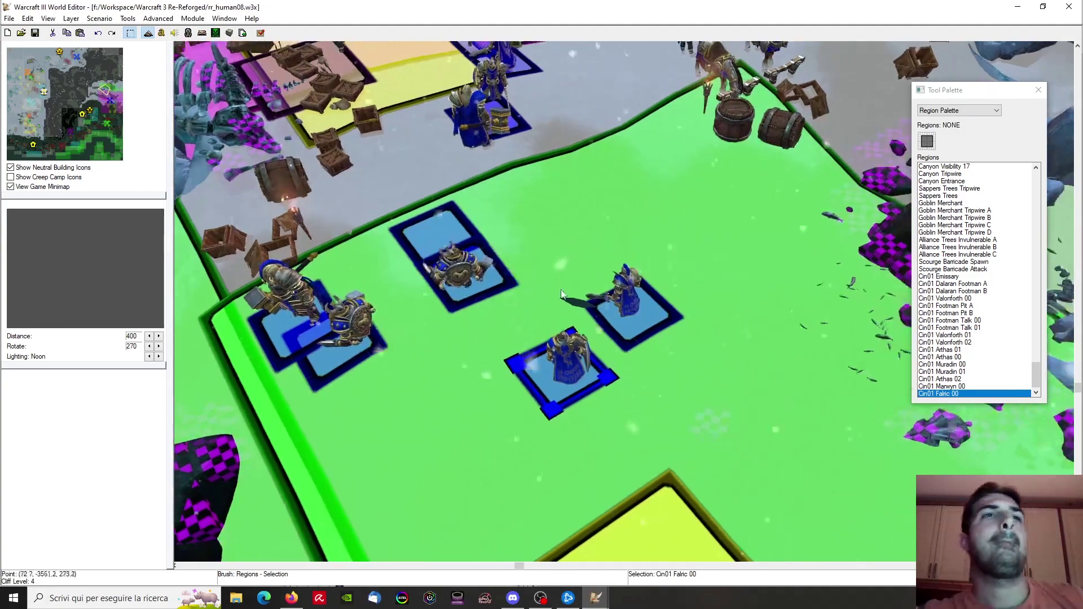
scroll(692, 327, "down", 2)
right_click_drag(692, 327, 698, 295, "ctrl")
scroll(590, 299, "down", 3)
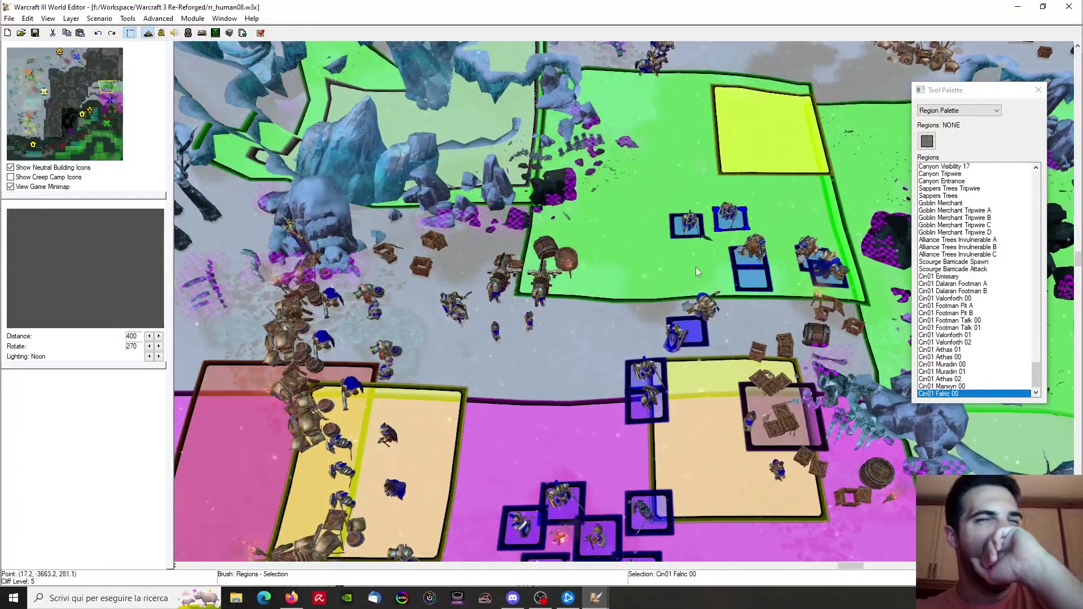
right_click_drag(678, 262, 703, 269)
scroll(703, 274, "up", 3)
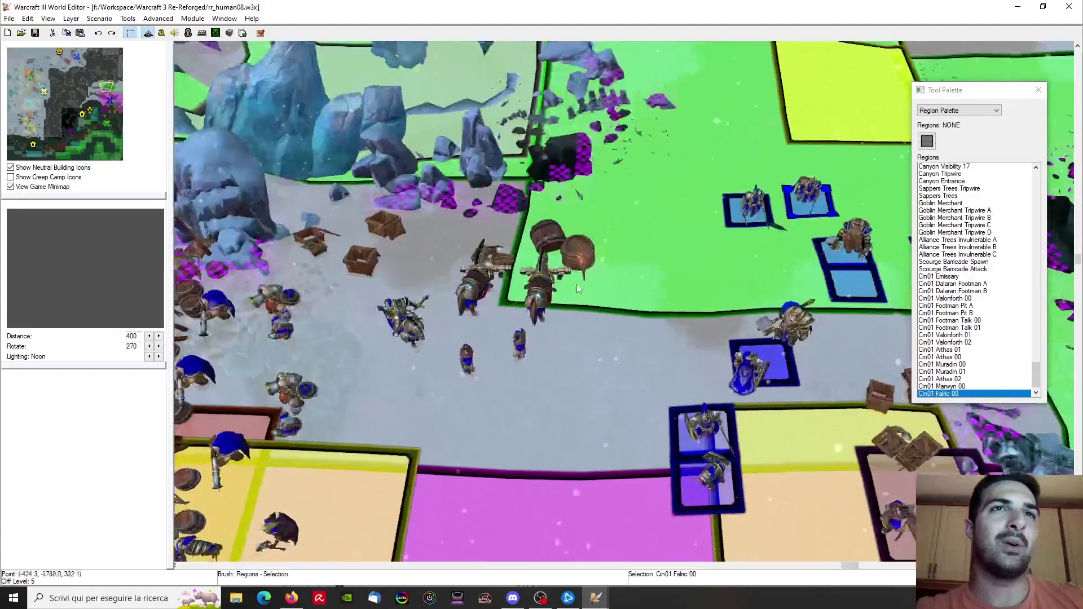
key("ctrl+v")
right_click_drag(556, 379, 599, 358)
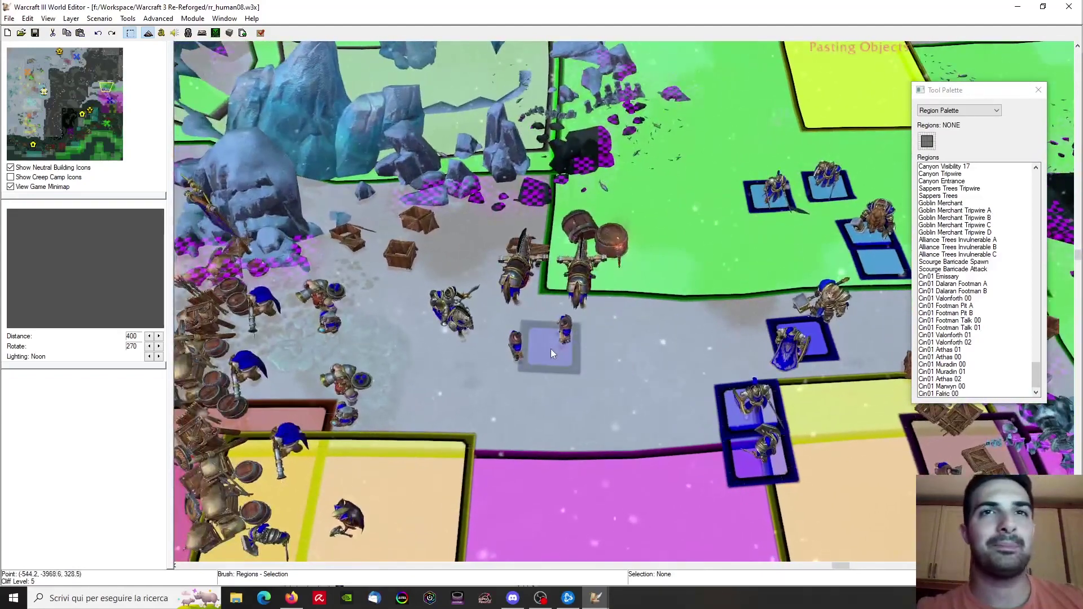
left_click(514, 355)
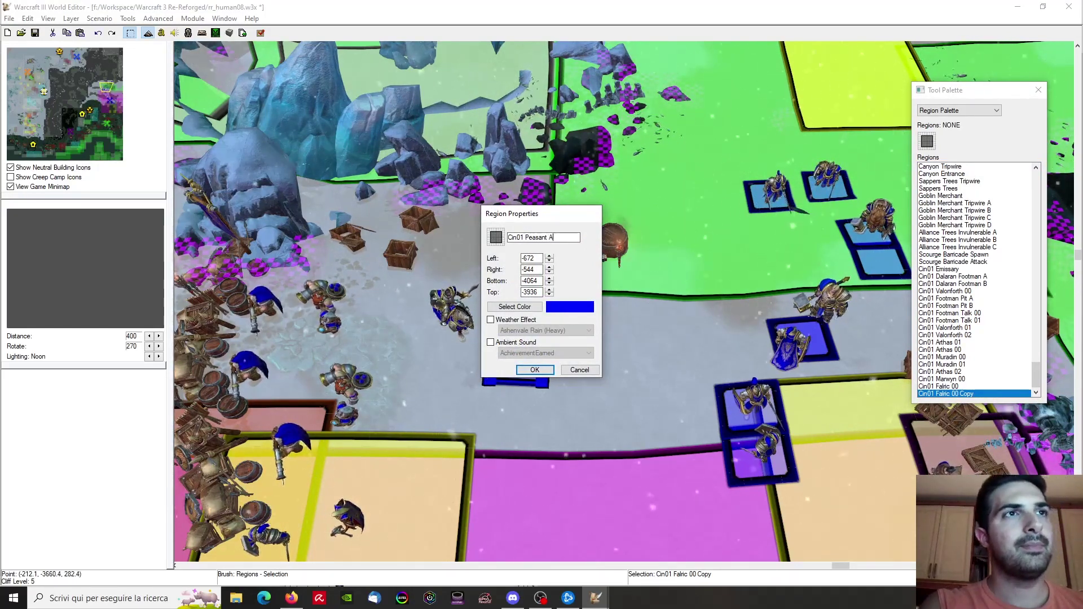
key("Return")
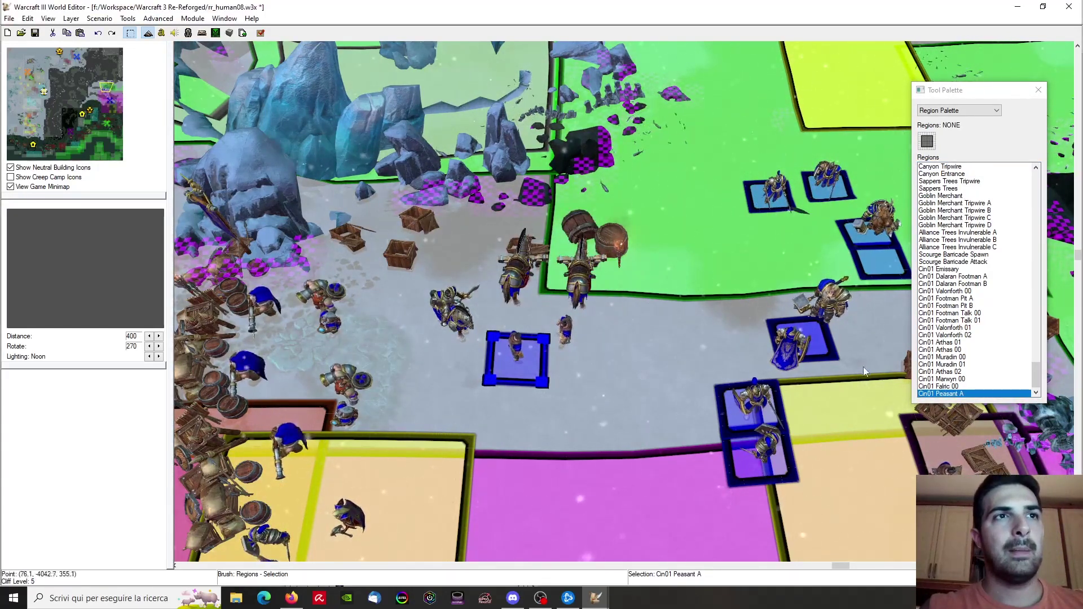
Place a region copy on the adjacent peasant as "Cin01 Peasant B" and rename Cin01 Peasant A to "Cin01 Peasant A 00"
left_click(569, 340)
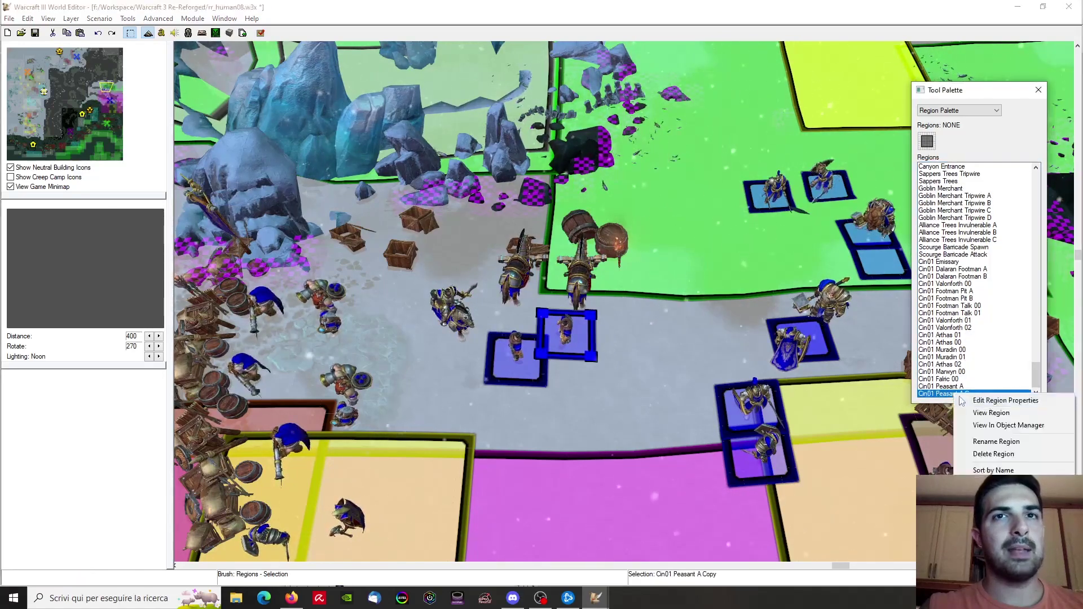
left_click(533, 370)
right_click(953, 387)
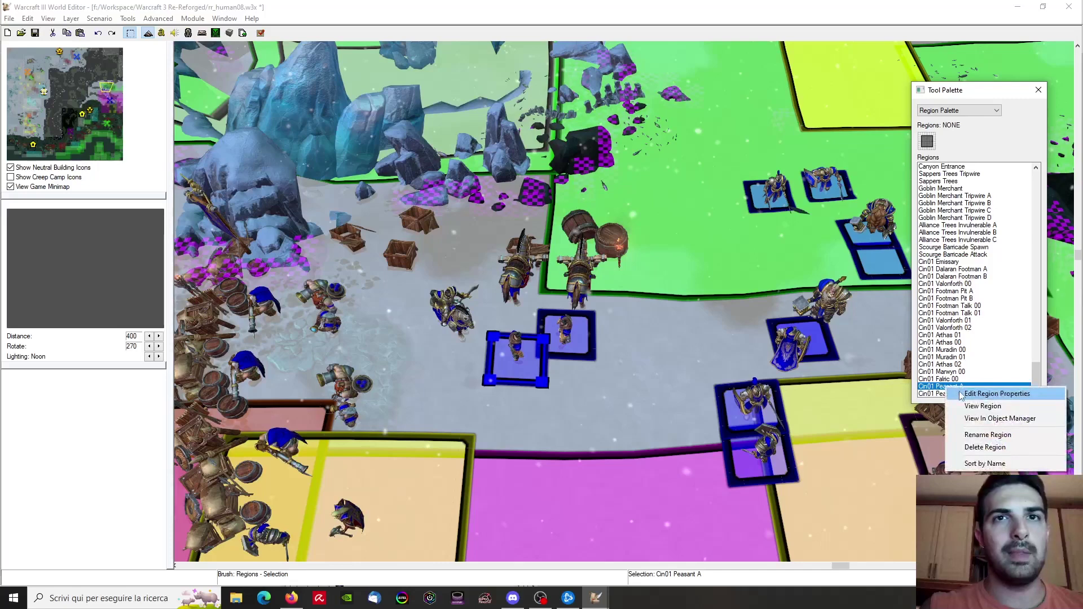
left_click(966, 393)
type("00")
key("Return")
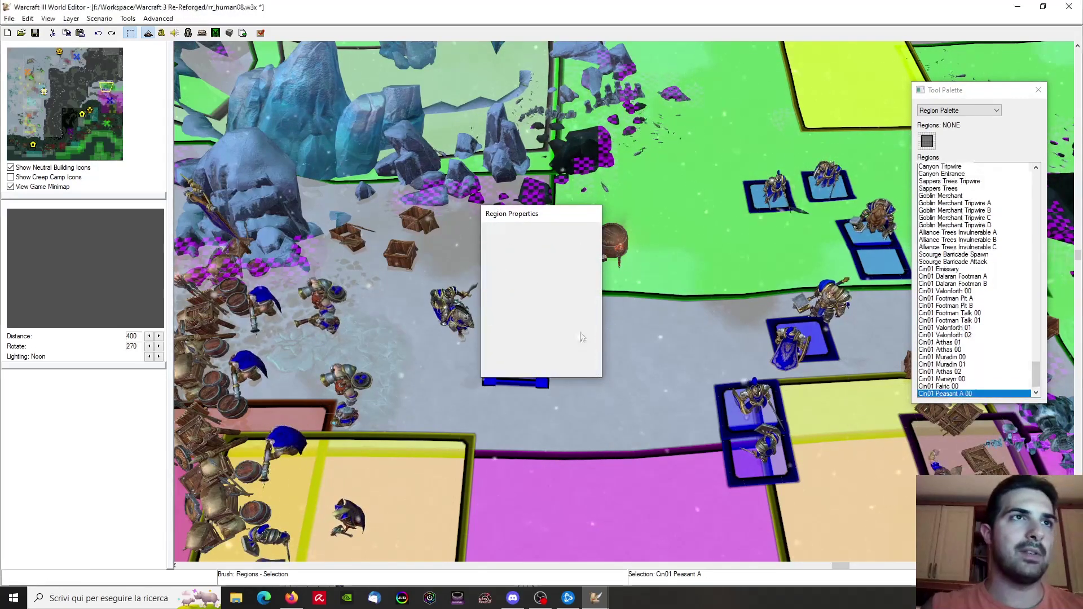
Rename the region Cin01 Peasant B to "Cin01 Peasant B 00"
right_click(960, 394)
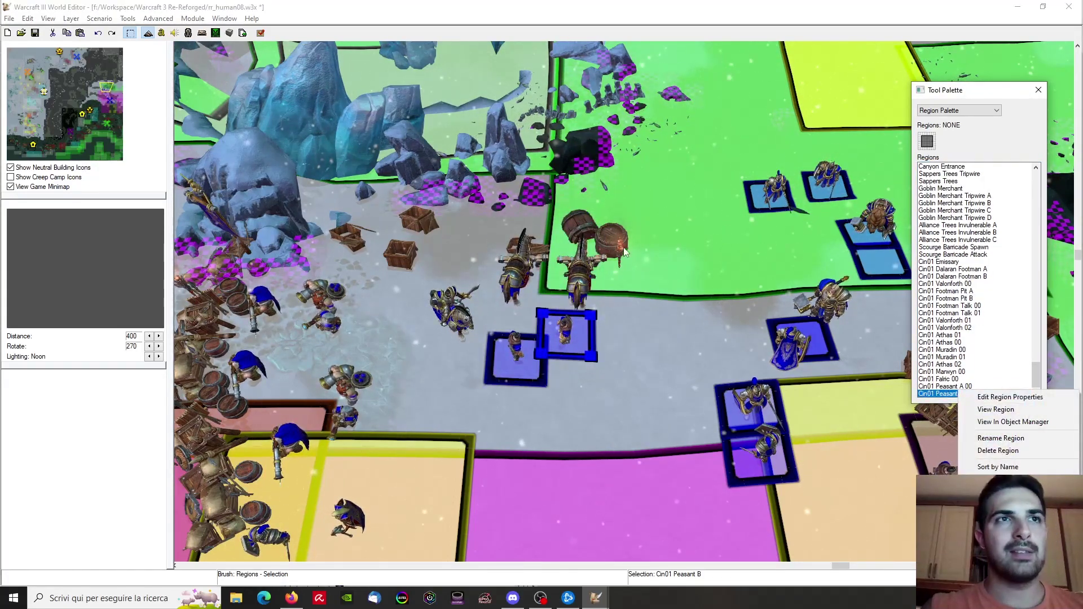
left_click(973, 397)
left_click(562, 237)
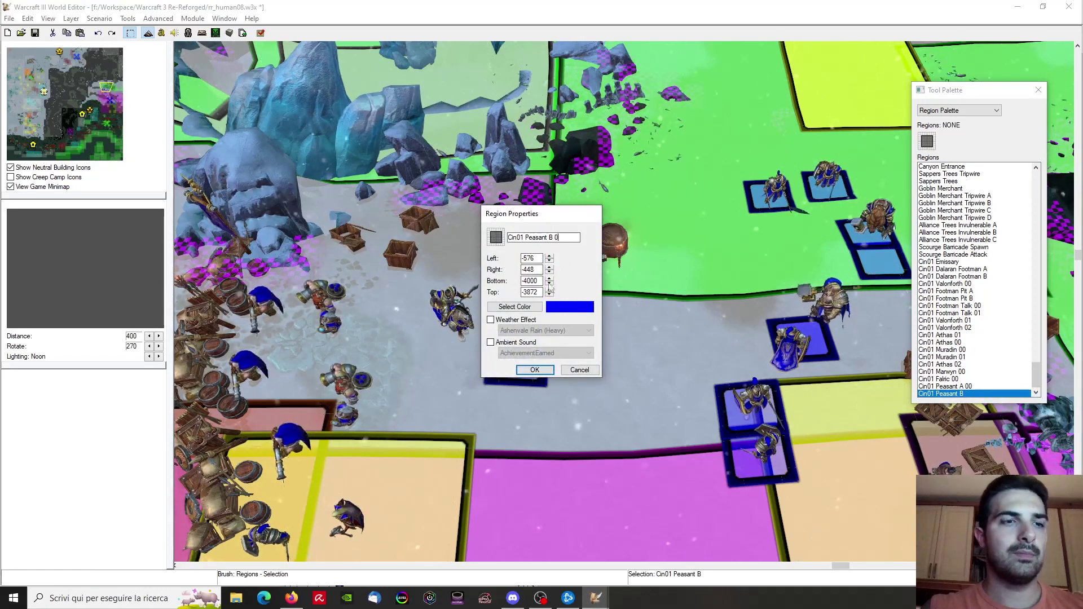
left_click(527, 372)
Place a copy of Cin01 Peasant A 00 on the peasant in the orange region beside the crates and name it "Cin01 Peasant A 01"
left_click(1020, 387)
right_click_drag(846, 429, 722, 299)
key("ctrl+v")
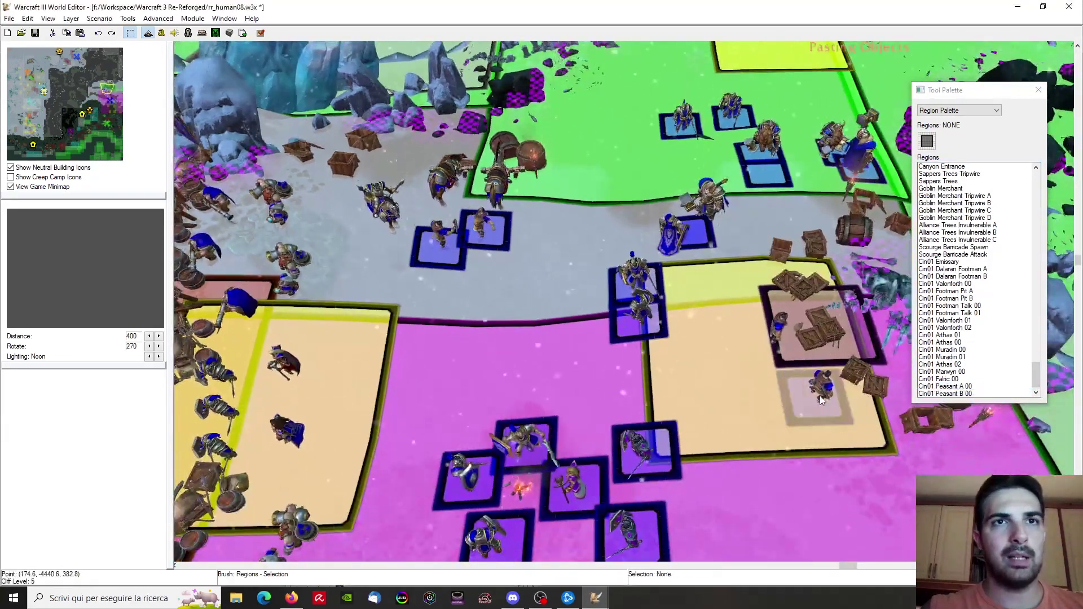
left_click(821, 400)
right_click(953, 394)
left_click(974, 397)
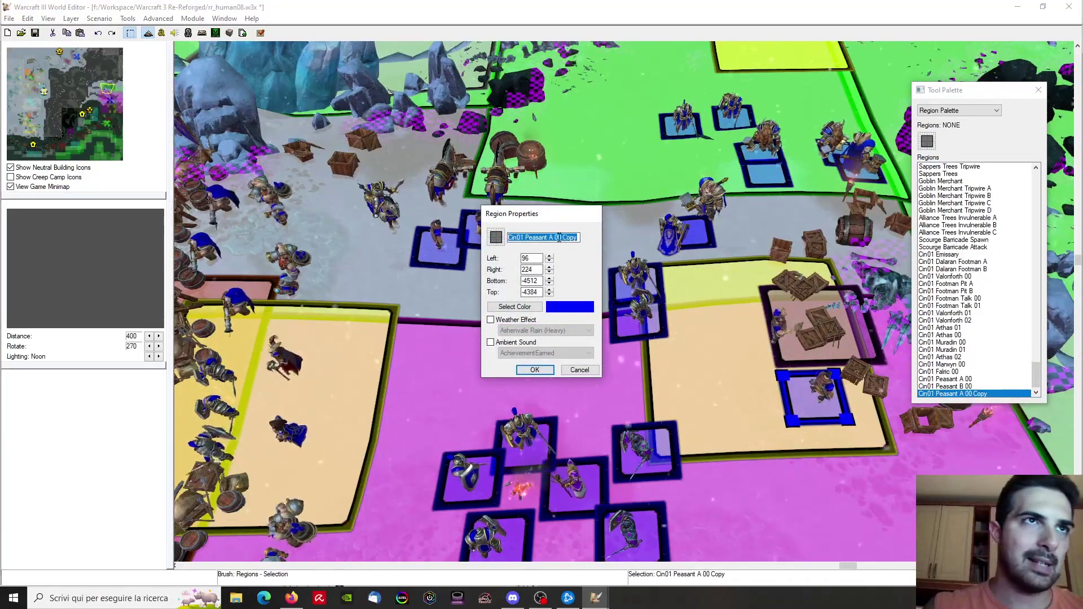
left_click(535, 370)
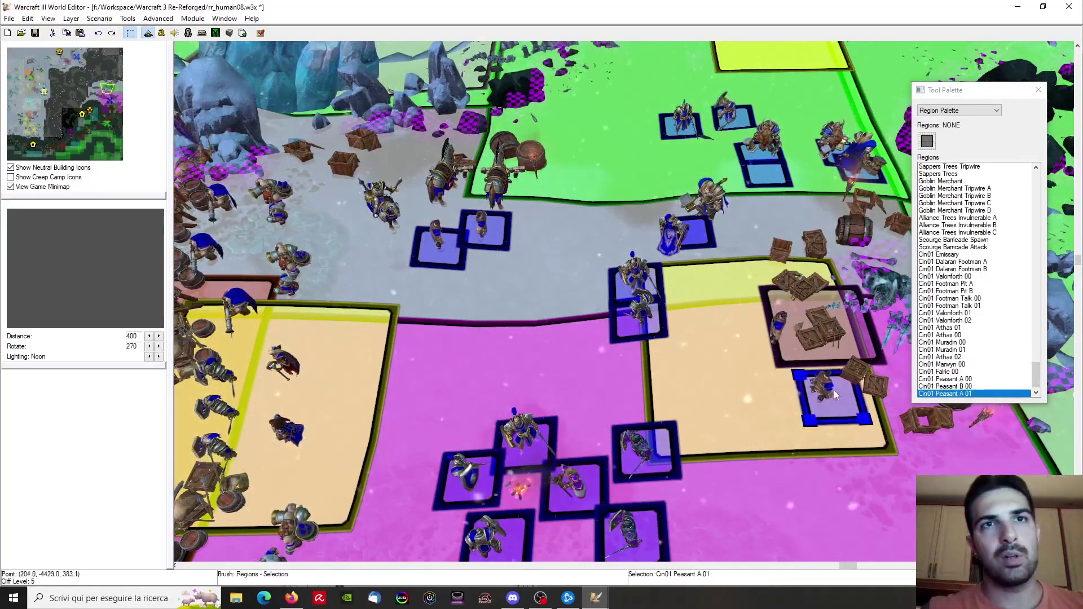
Place a copy of Cin01 Peasant B 00 on the peasant at the edge of the dark crate region and name it "Cin01 Peasant B 01"
left_click(489, 230)
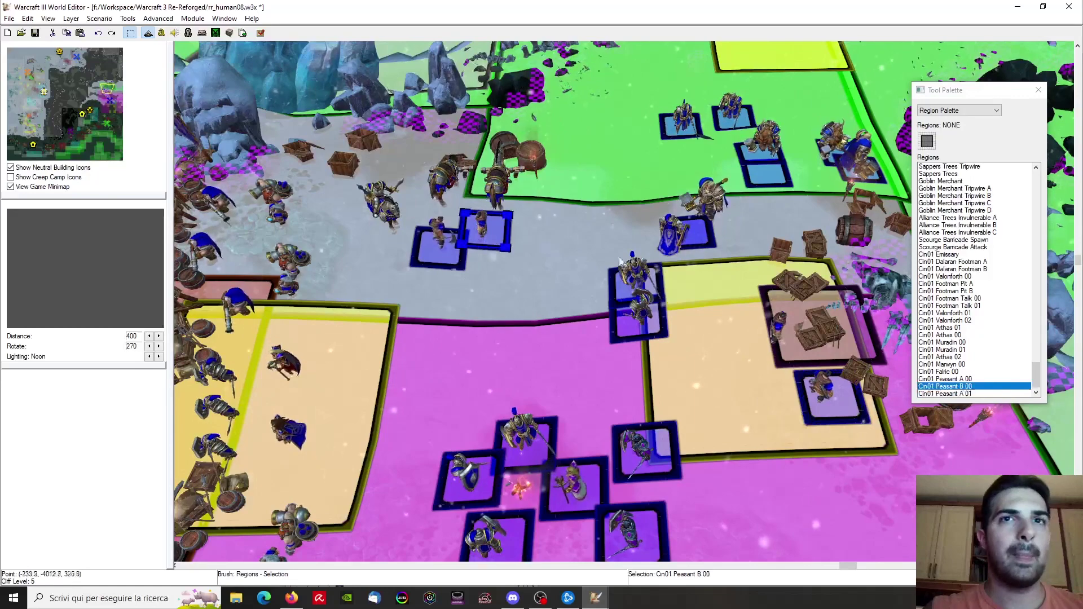
left_click(787, 340)
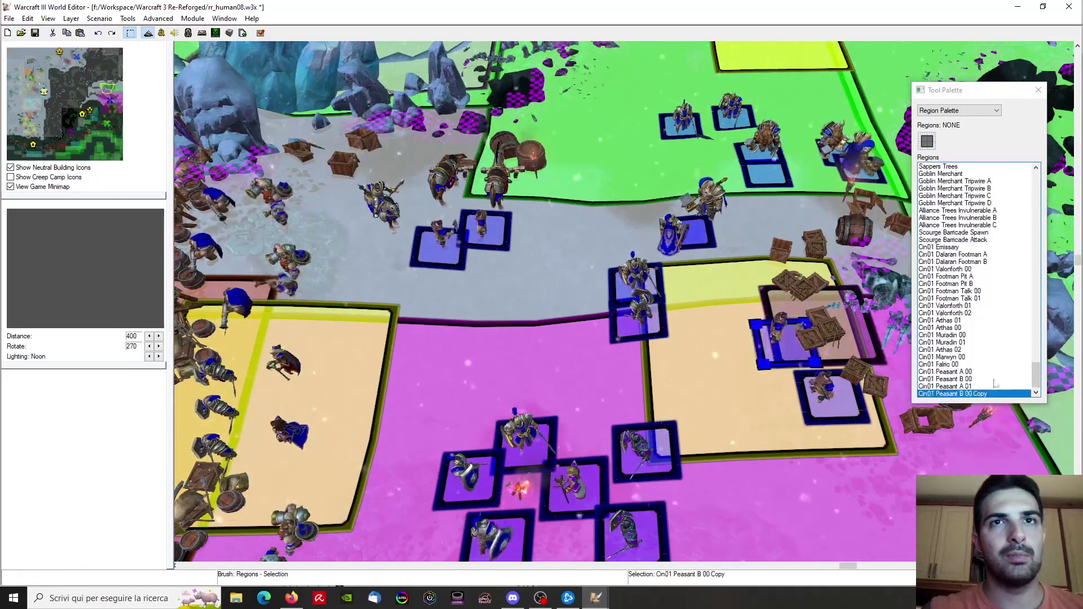
double_click(971, 395)
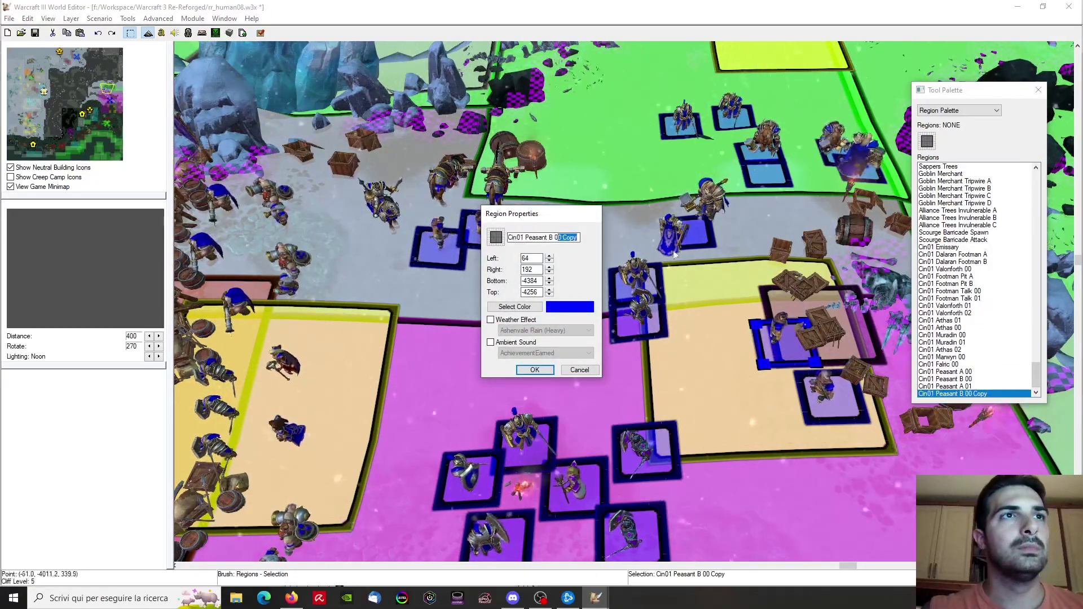
left_click(552, 369)
Place a copy of Cin01 Peasant B 01 on the mounted knight near the two road peasants and name it "Cin01 Knight 00"
scroll(504, 313, "up", 4)
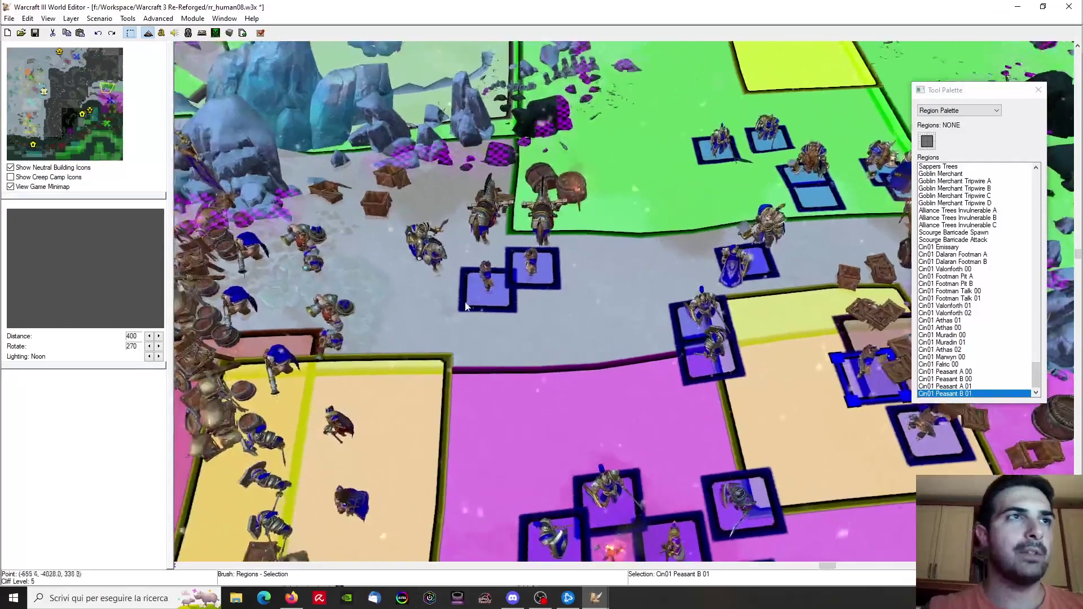
key("ctrl+v")
left_click(429, 269)
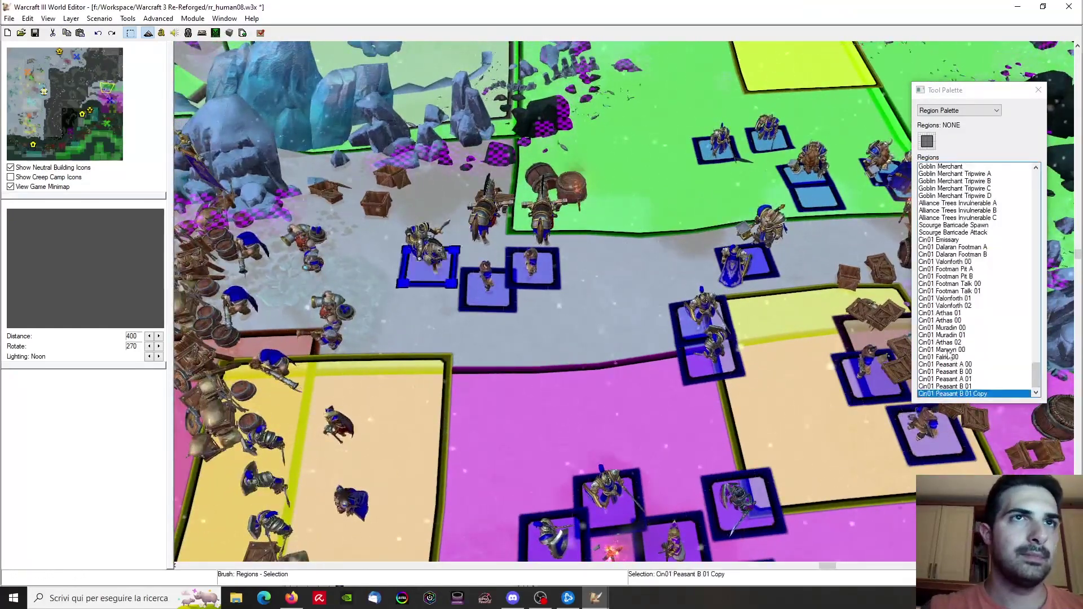
right_click(952, 391)
left_click(966, 399)
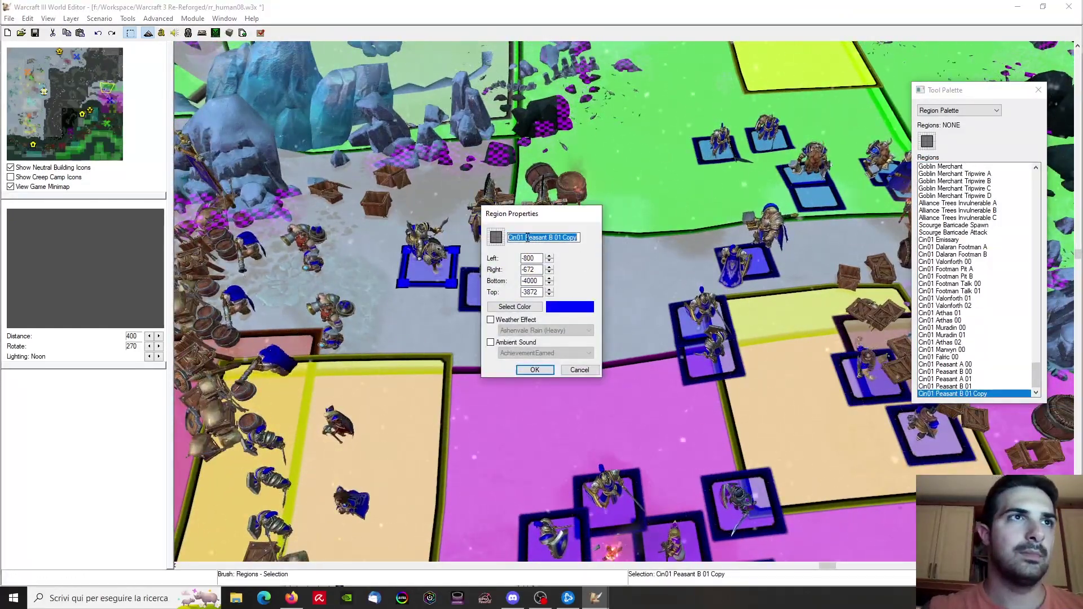
type("Knight 00")
key("Return")
Place a copy of Cin01 Knight 00 at the corner of the large orange region near the lancer and name it "Cin01 Knight 01"
right_click_drag(570, 429, 468, 129)
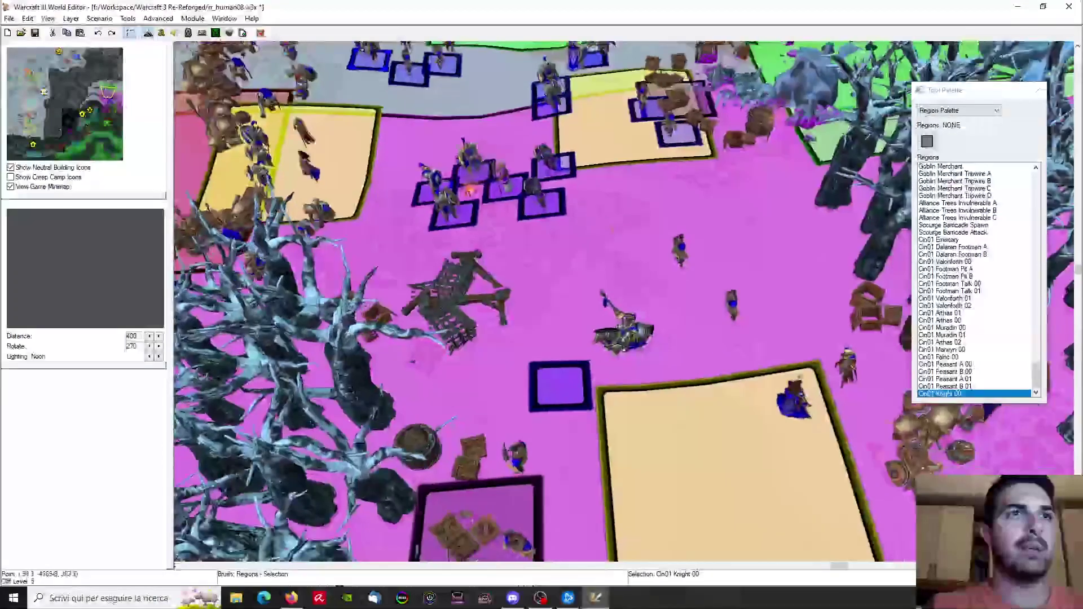
key("ctrl+v")
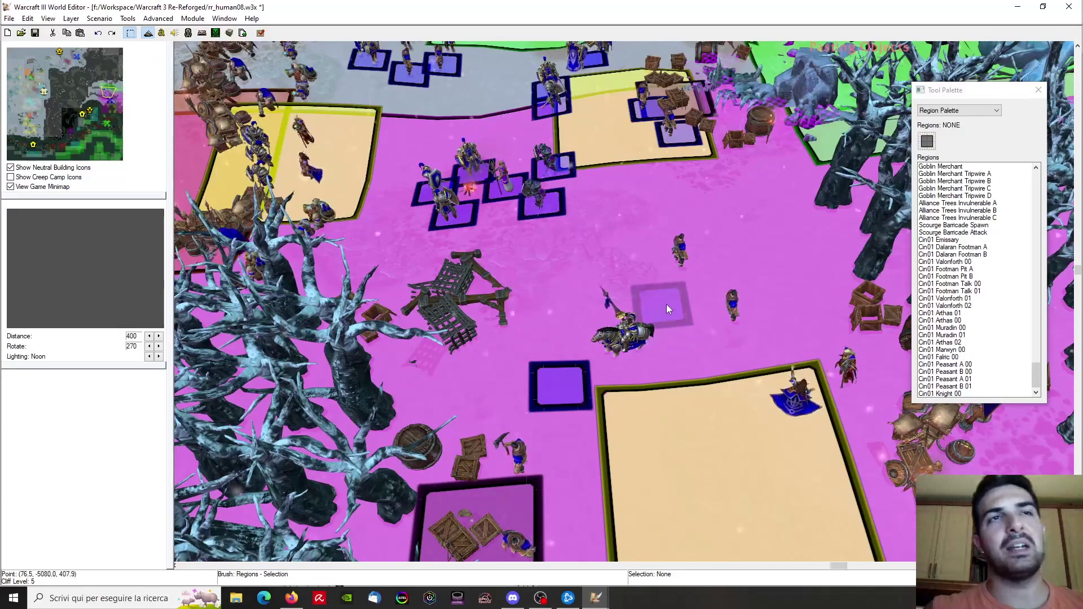
right_click_drag(722, 289, 513, 334)
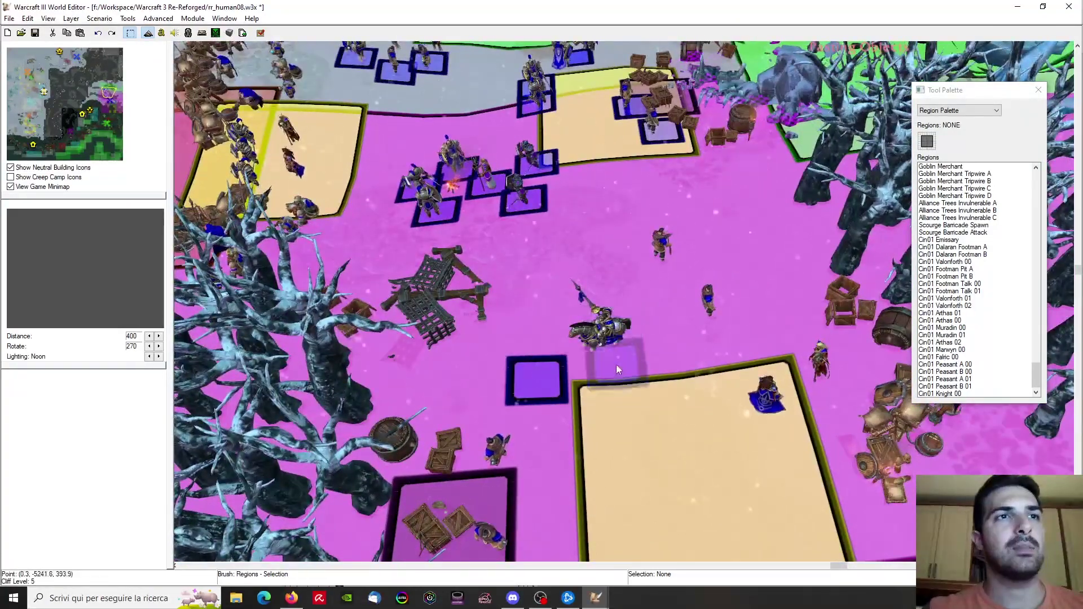
left_click(599, 407)
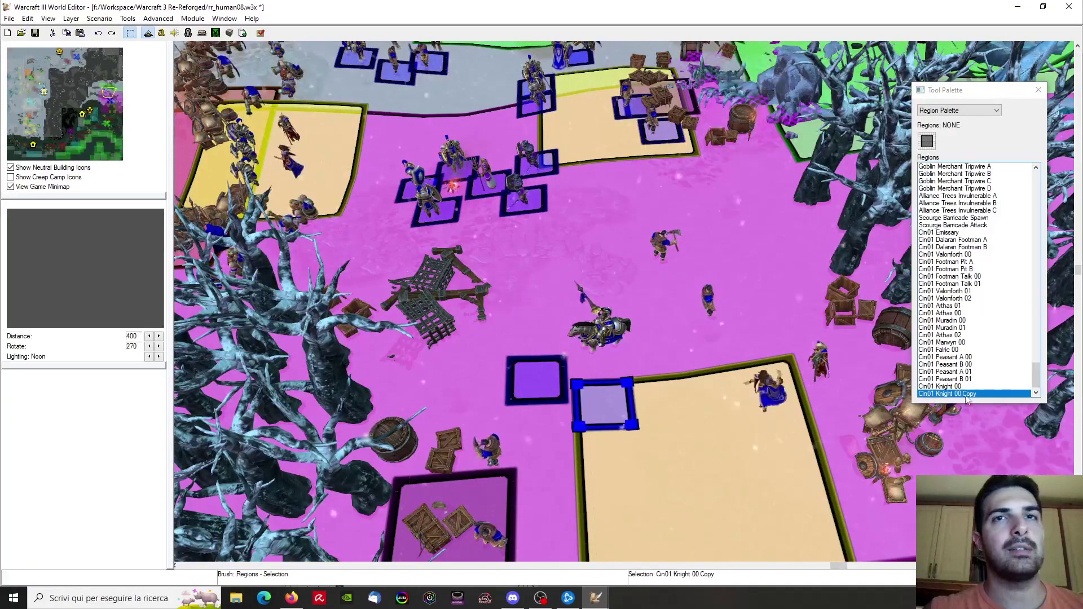
double_click(967, 396)
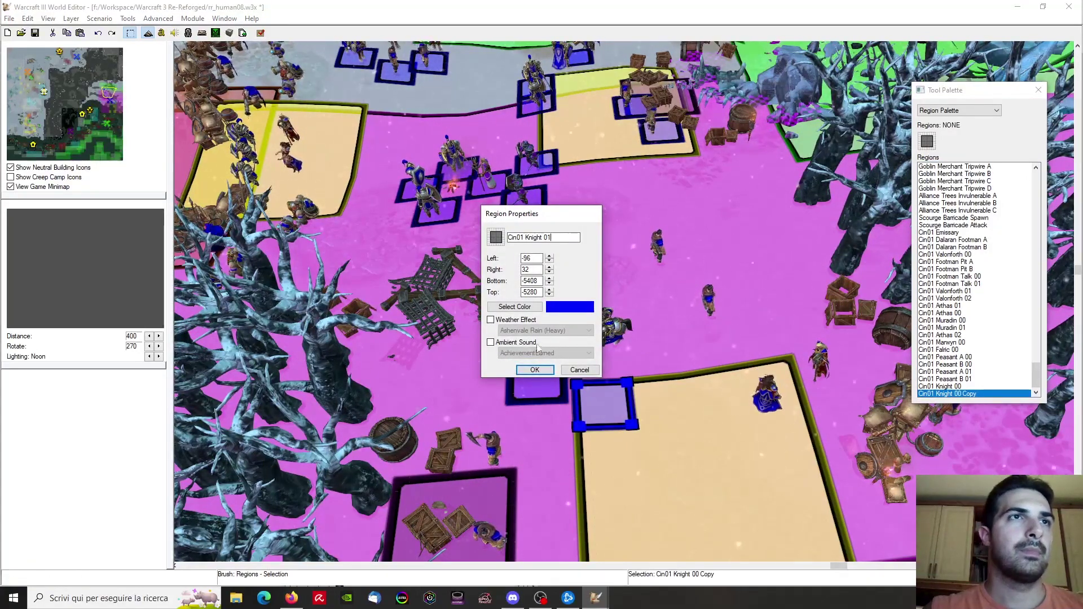
left_click(534, 370)
Place a foot soldier and a knight on the two blue regions at the corner of the large orange region
left_click(959, 111)
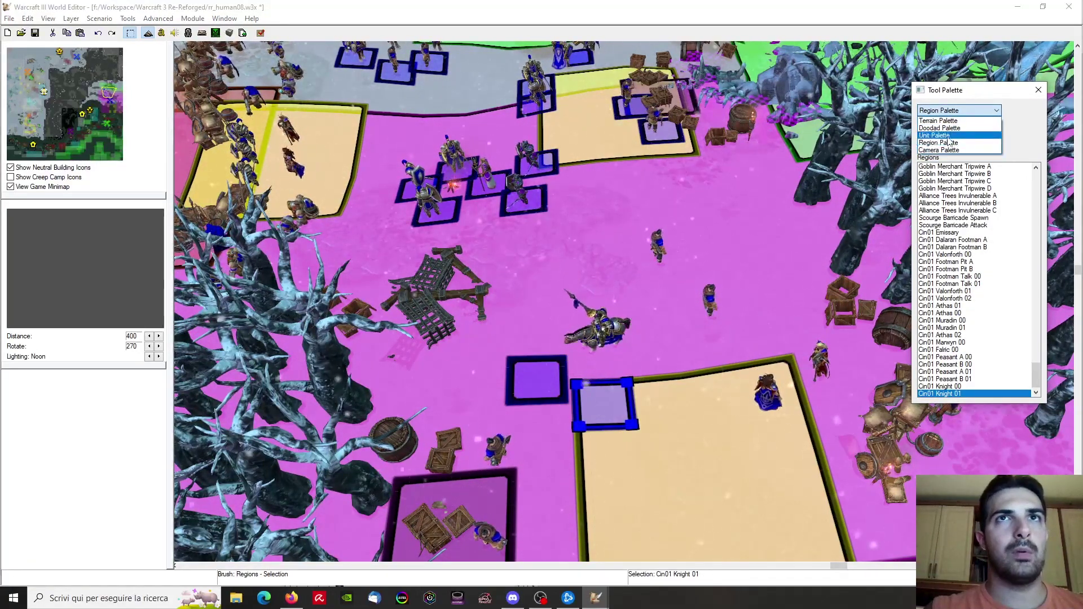
left_click(948, 136)
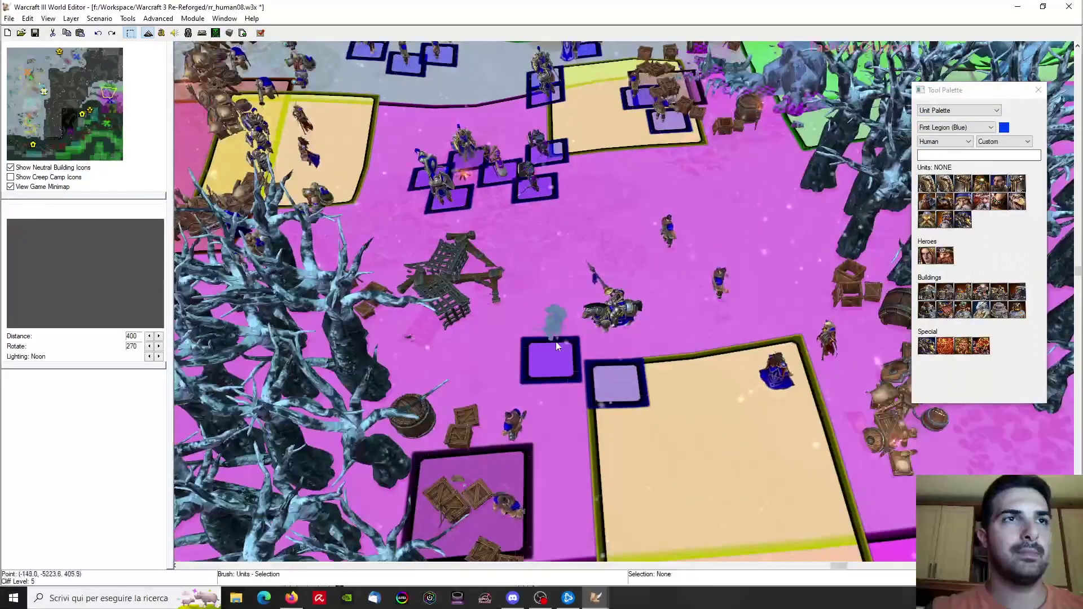
left_click(557, 343)
left_click(629, 393)
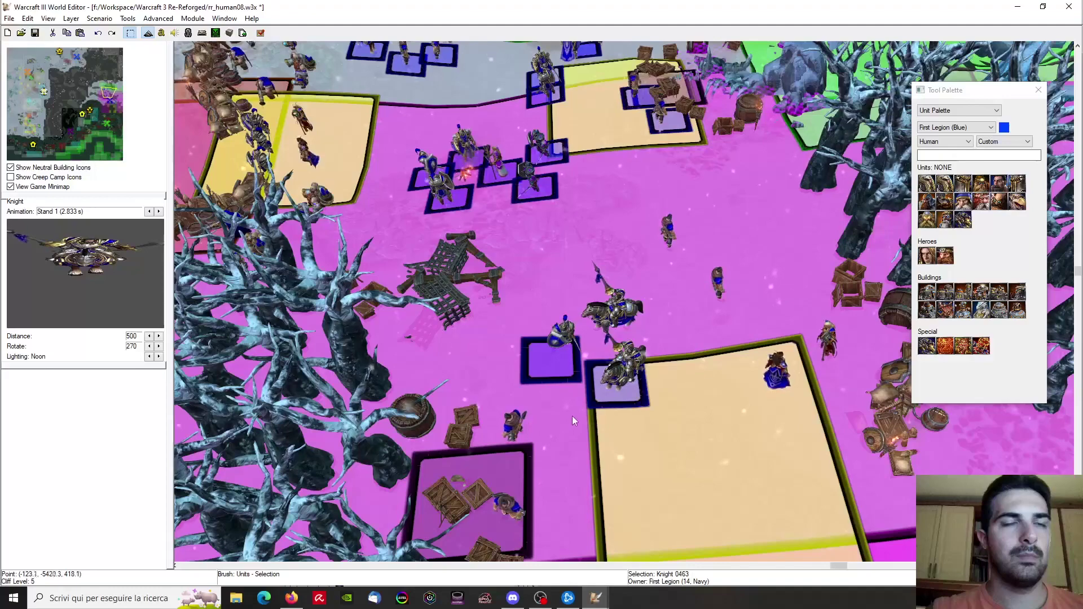
Move the mounted knight and the two road peasants together to the tree line near the broken crates and barrel
left_click(621, 220)
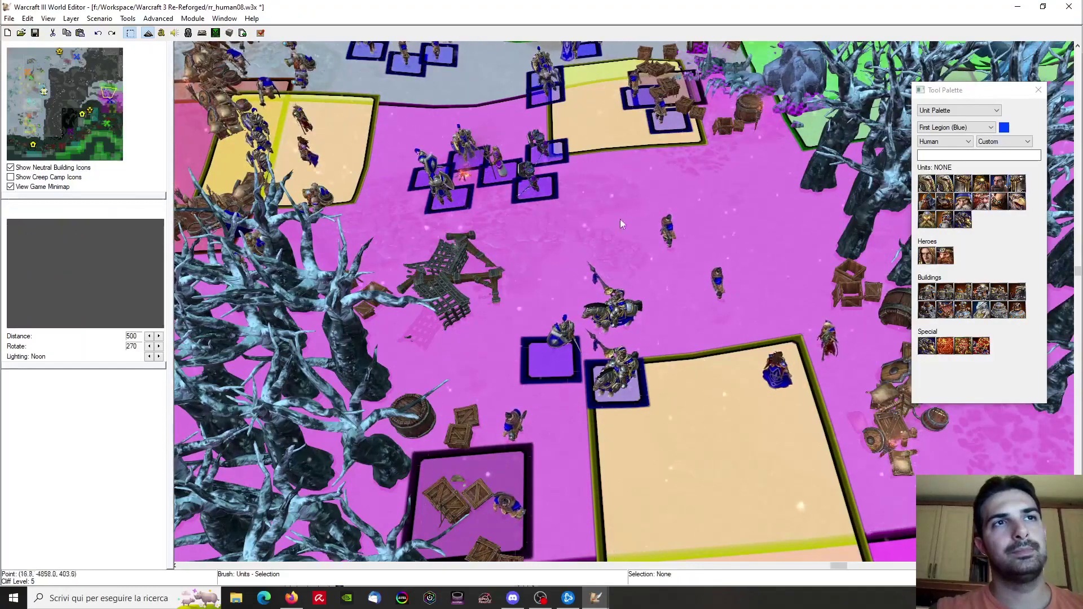
right_click_drag(623, 219, 612, 272)
left_click_drag(611, 257, 712, 392)
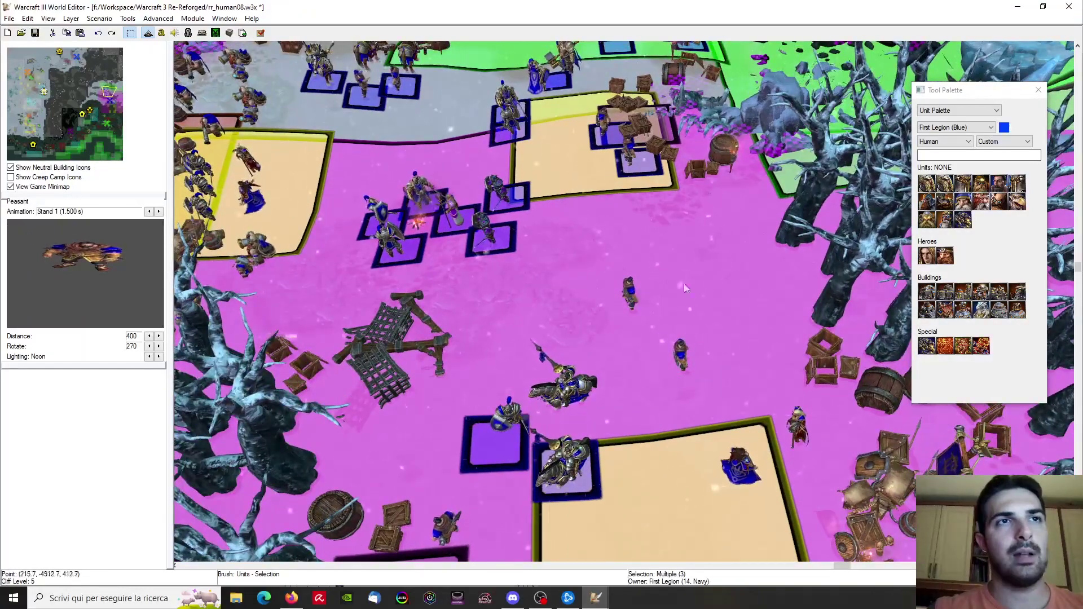
left_click_drag(664, 289, 745, 269)
left_click_drag(665, 349, 754, 233)
left_click_drag(773, 292, 790, 295)
left_click(764, 288)
left_click(643, 274)
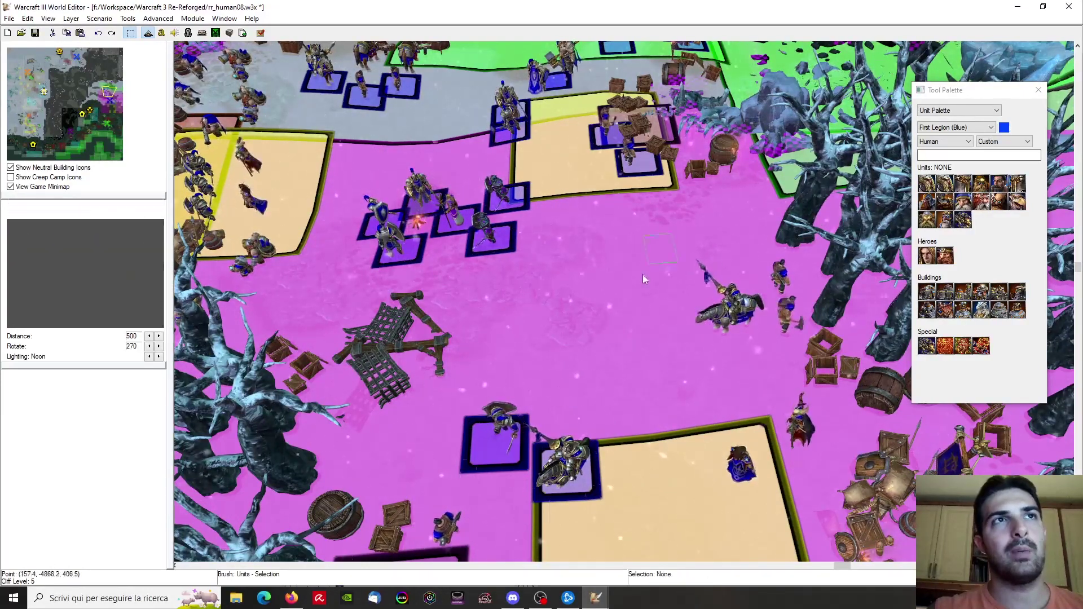
left_click_drag(690, 225, 818, 342)
left_click(658, 235)
Look over the camp, the barricades and the green shore area to check the placed units and Cin01 regions
right_click_drag(575, 248, 575, 343)
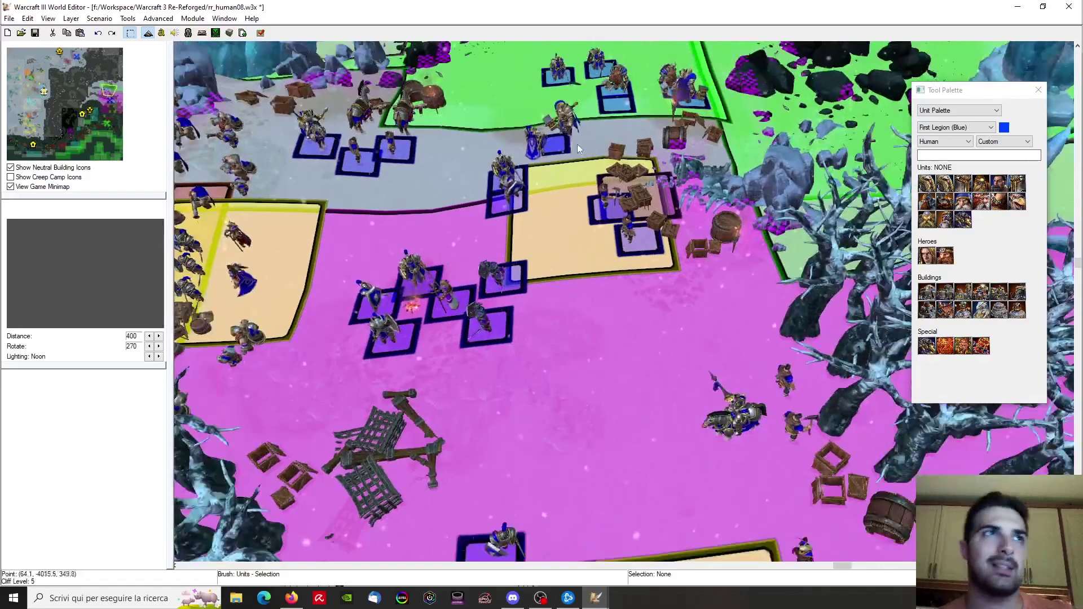
right_click_drag(333, 223, 570, 258)
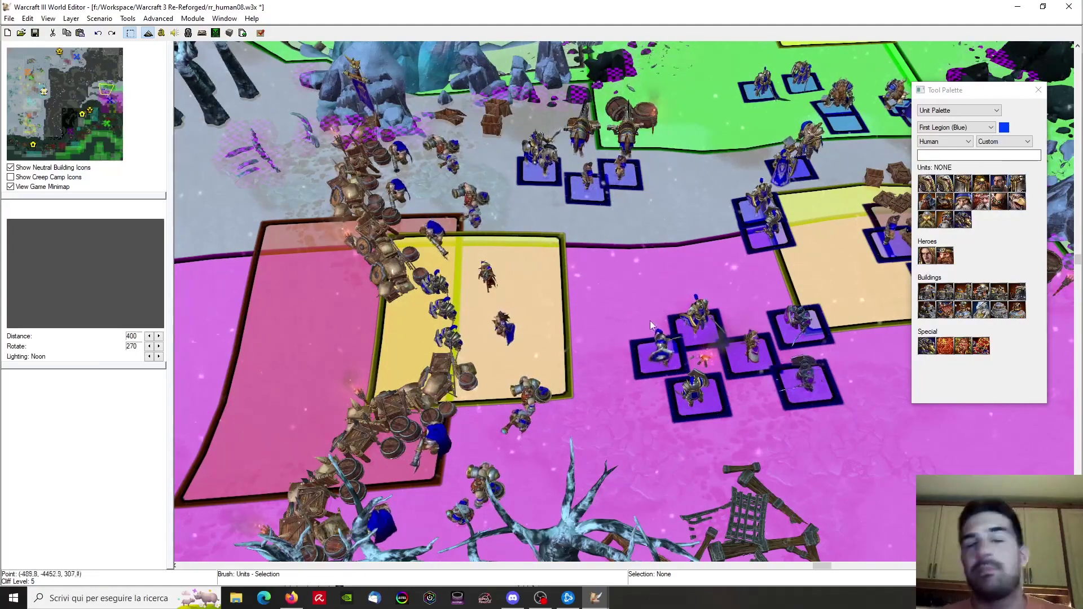
right_click_drag(733, 351, 395, 73)
key("Right")
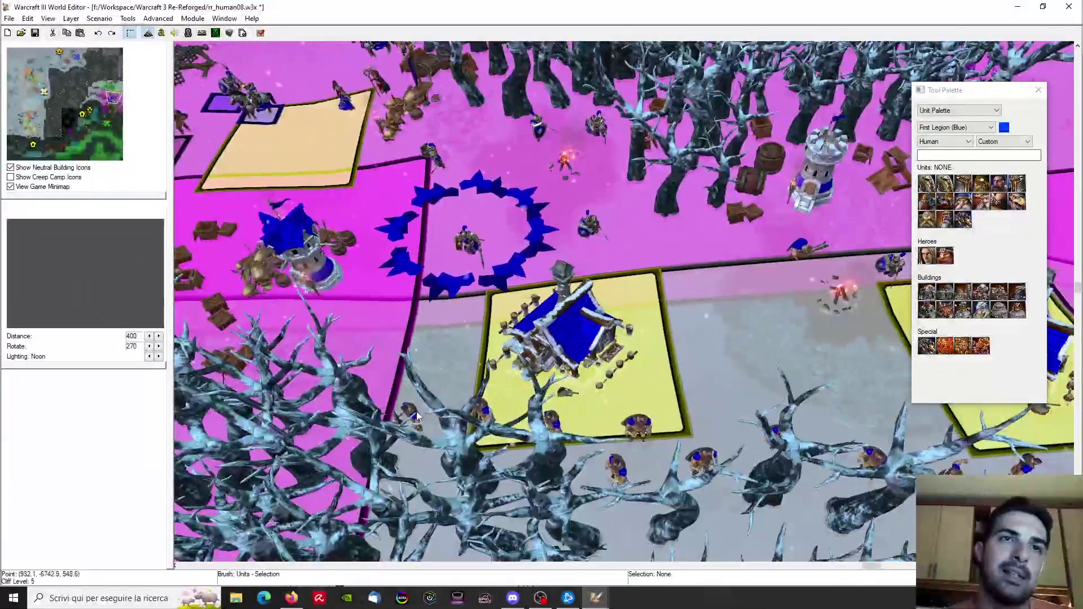
right_click_drag(438, 287, 739, 508)
right_click_drag(497, 246, 505, 282)
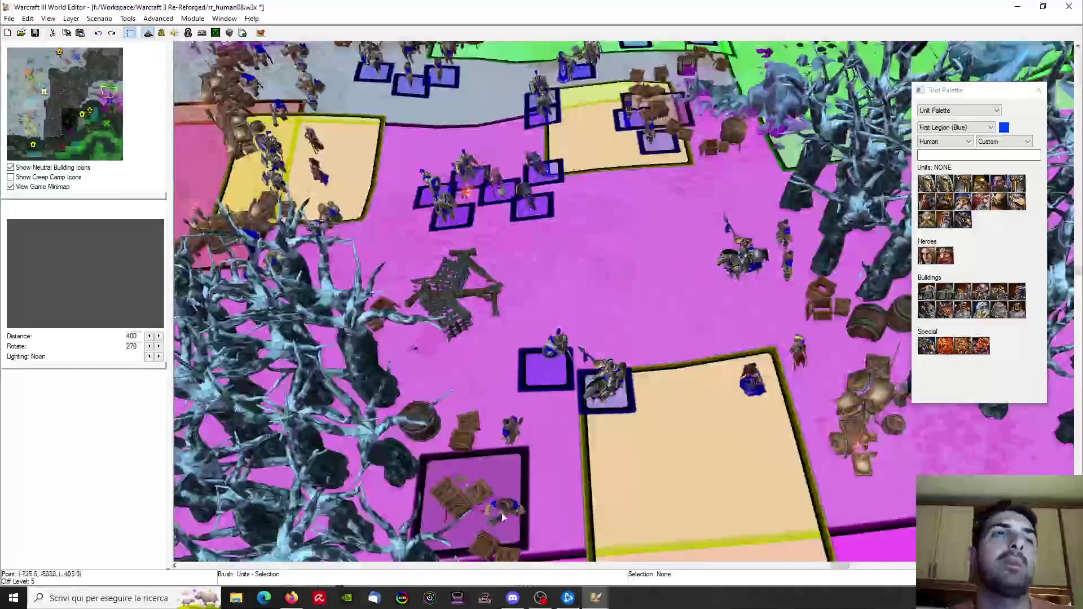
key("Up")
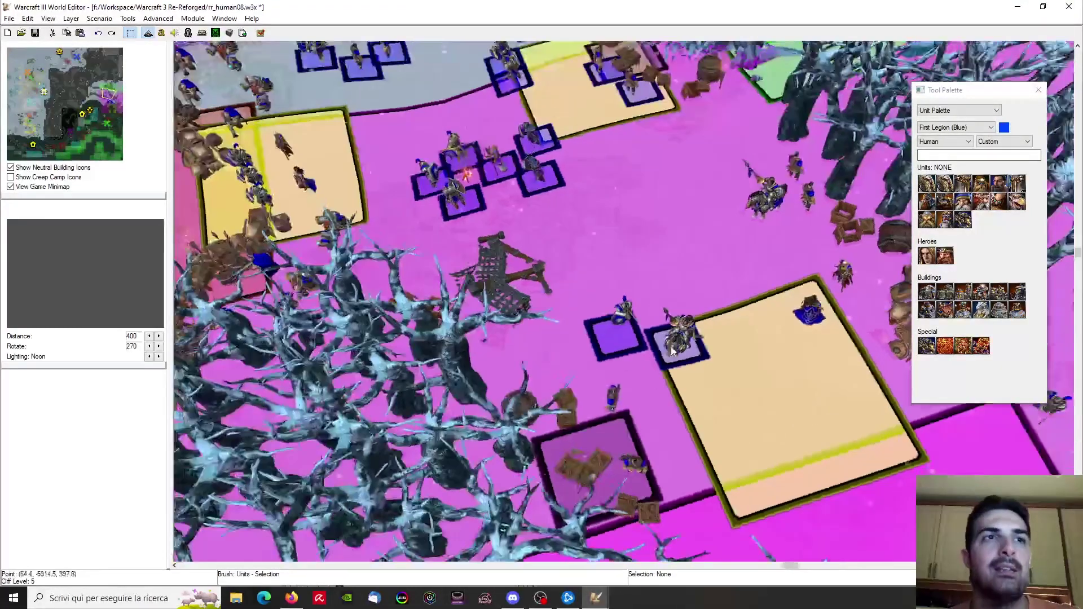
key("Up")
key("Up")
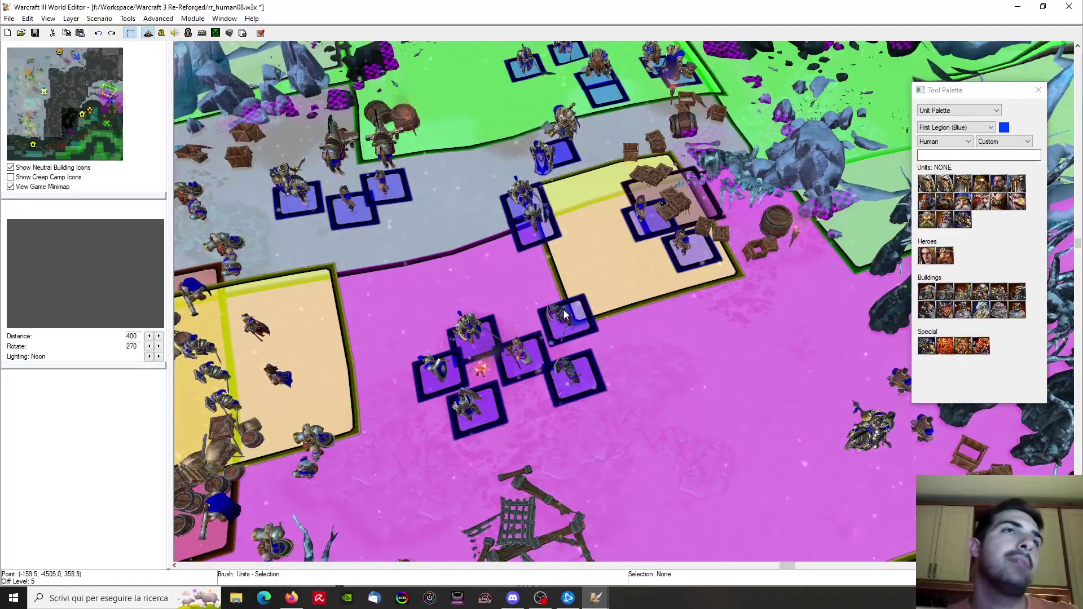
key("Up")
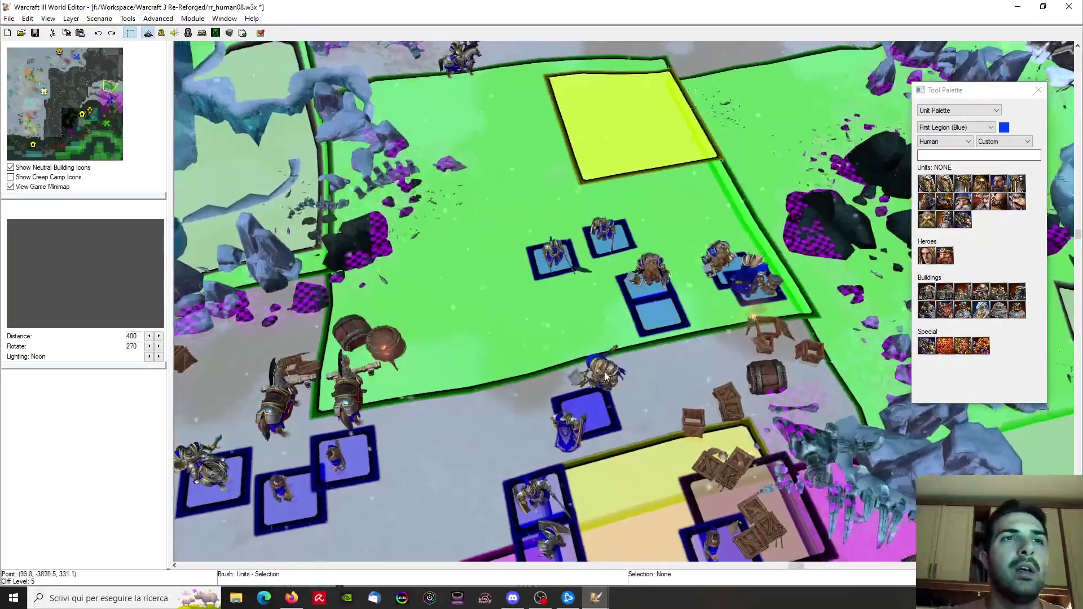
scroll(605, 377, "down", 3)
right_click_drag(604, 377, 657, 440)
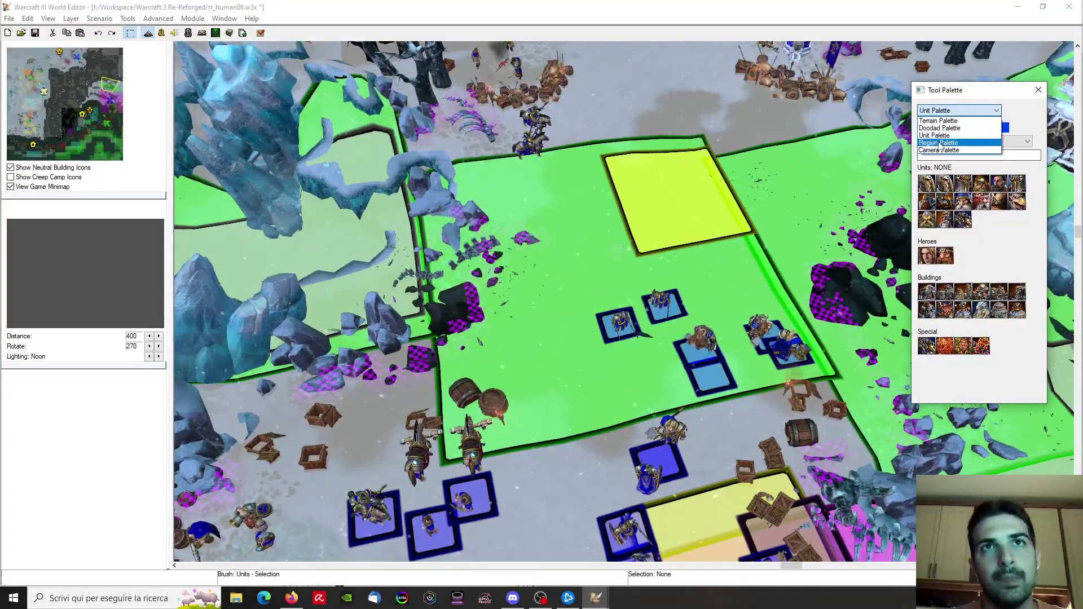
Place a copy of Cin01 Muradin 01 on the dwarf hero on the snowy forest path and name it "Cin01 Muradin 02"
left_click(941, 144)
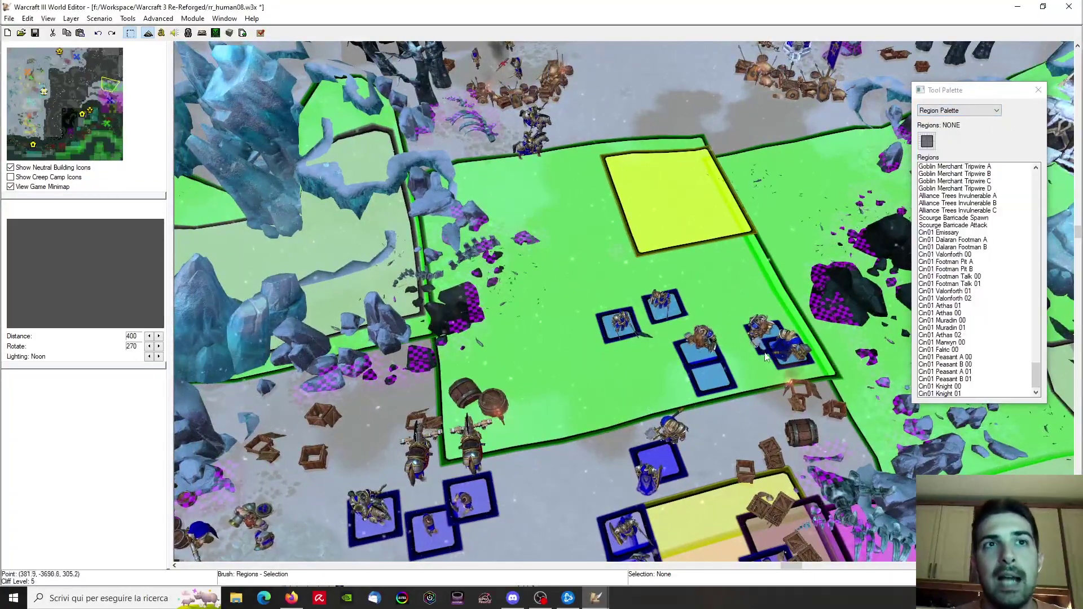
left_click(943, 321)
left_click(941, 328)
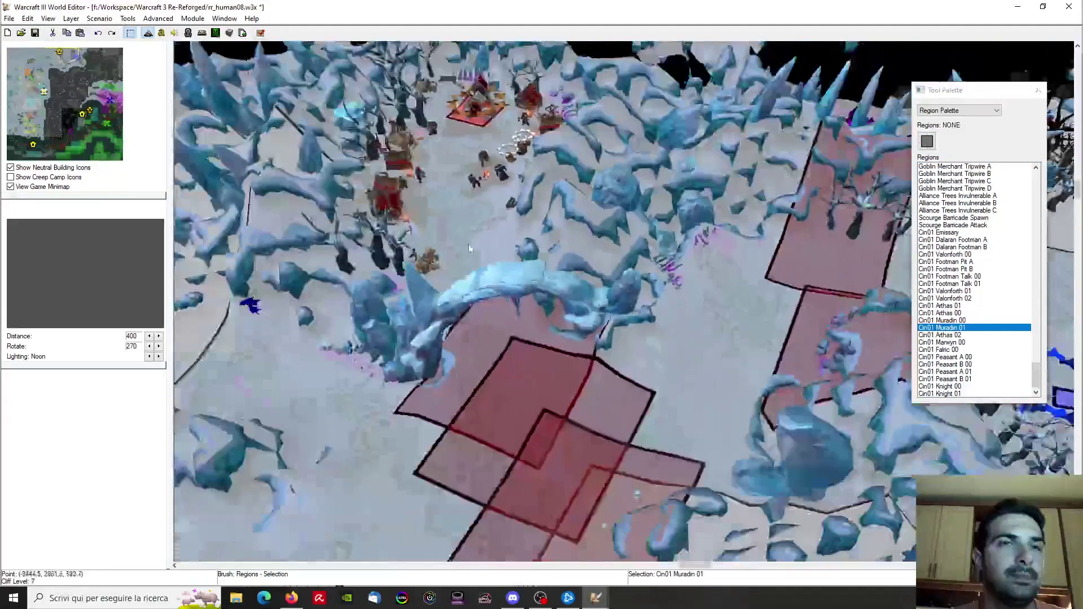
scroll(576, 333, "up", 3)
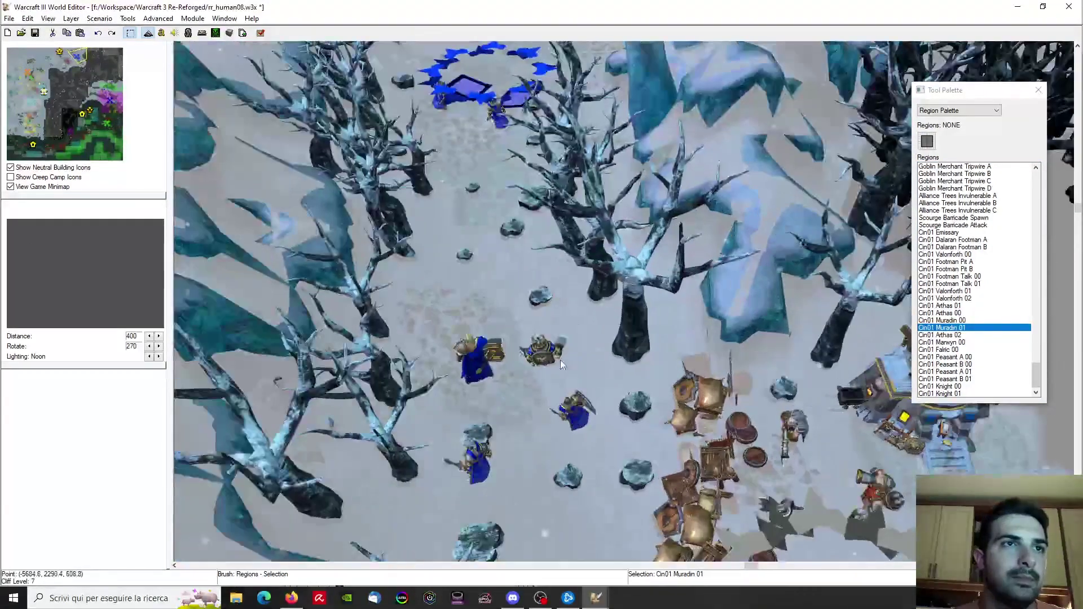
left_click(542, 361)
right_click(982, 394)
left_click(1010, 401)
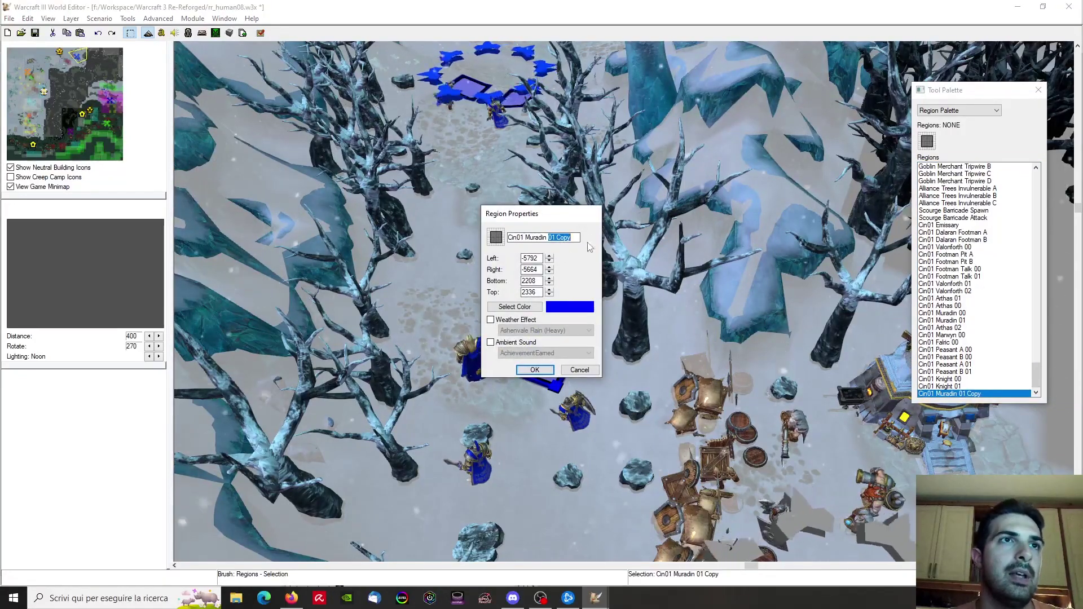
type("02")
key("Return")
Place a copy of Cin01 Muradin 02 farther along the snowy path, just before the blue circle
right_click_drag(586, 241, 714, 337)
key("ctrl+v")
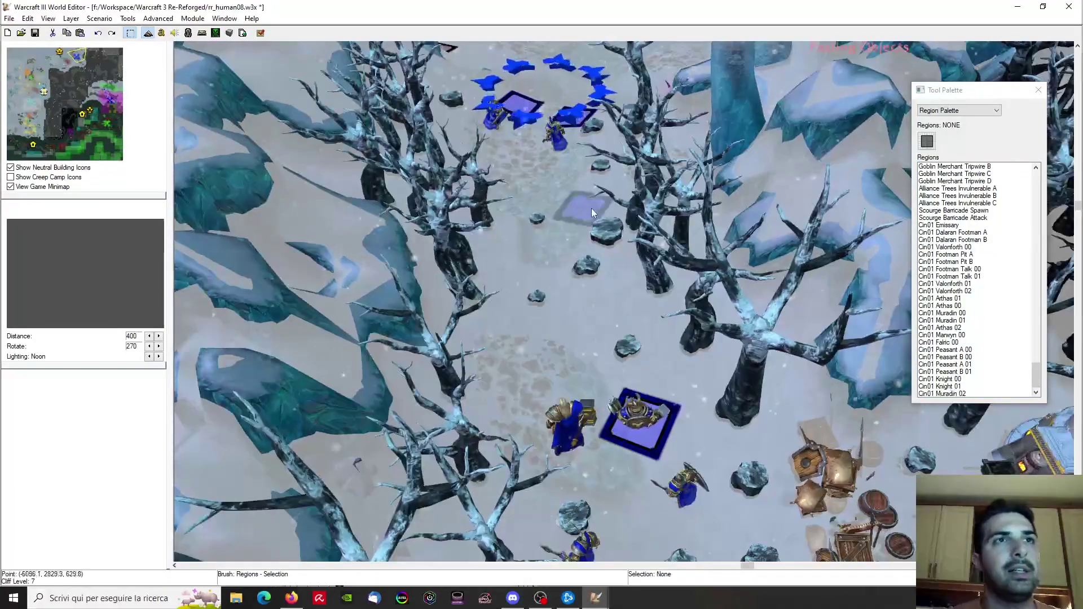
left_click(597, 196)
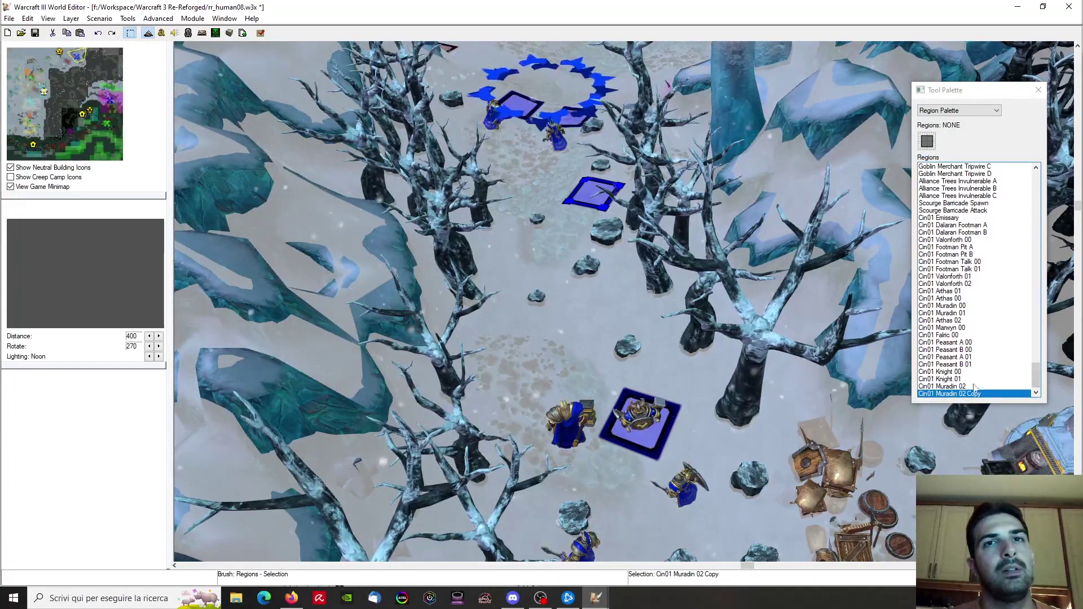
Try to name the new path region "Cin01 Muradin 03"
right_click(978, 388)
right_click(943, 398)
right_click(952, 395)
left_click(968, 399)
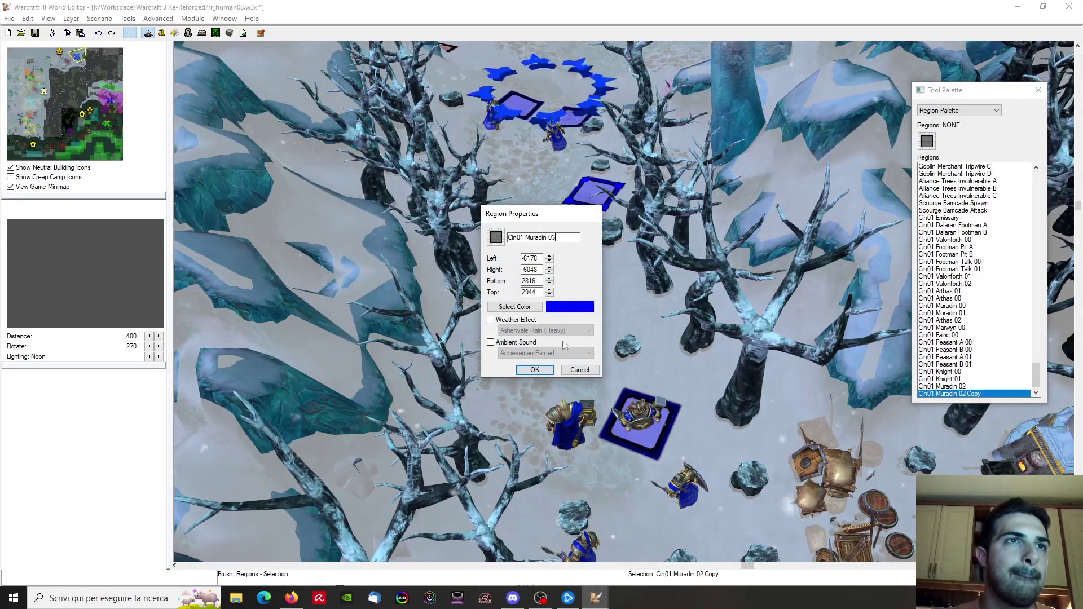
left_click(536, 371)
left_click(590, 336)
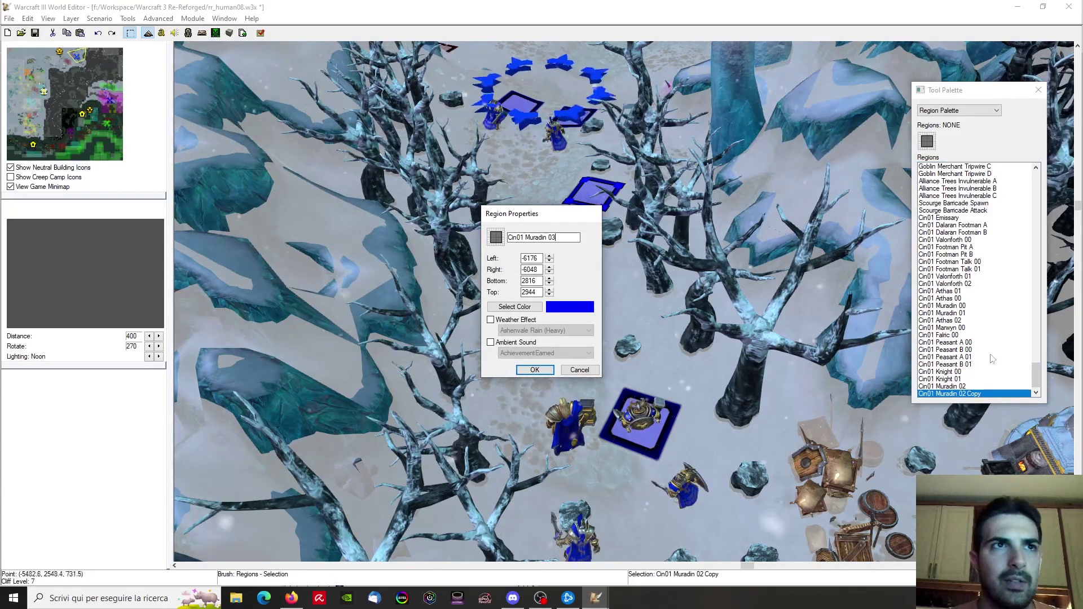
left_click(536, 372)
left_click(595, 334)
left_click(579, 370)
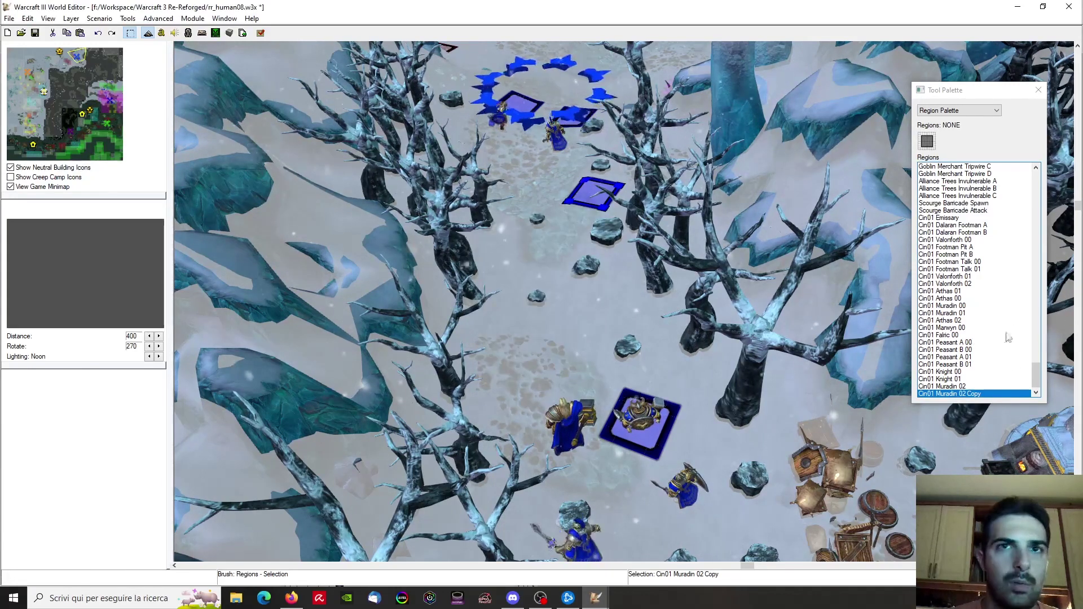
Sort the region list by name and locate both Cin01 Muradin 03 and the unnamed copy of Cin01 Muradin 02
right_click(941, 395)
left_click(962, 416)
left_click(958, 357)
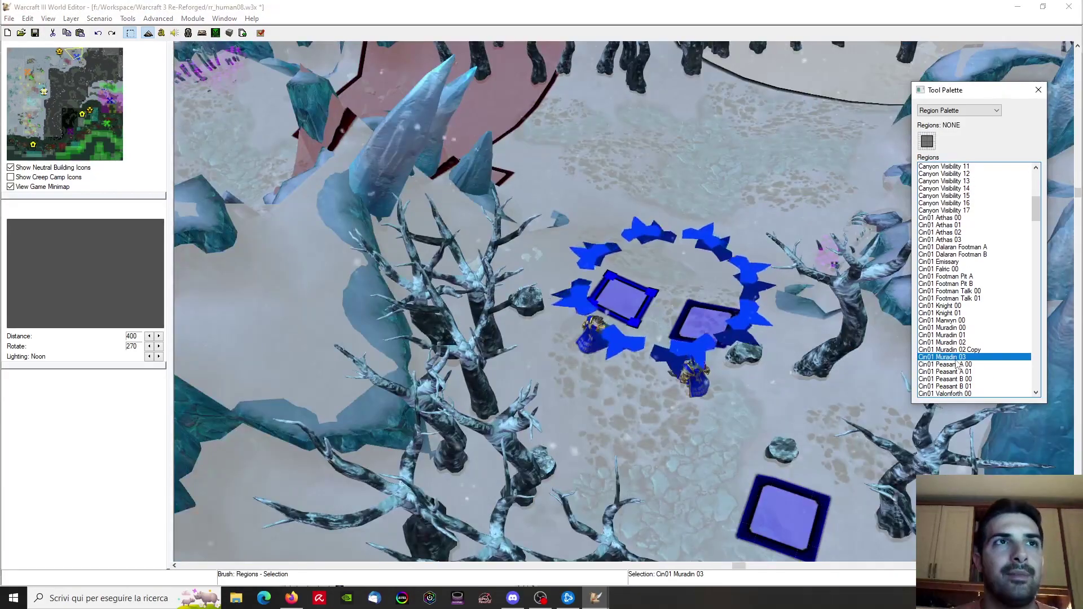
left_click(965, 351)
right_click(971, 357)
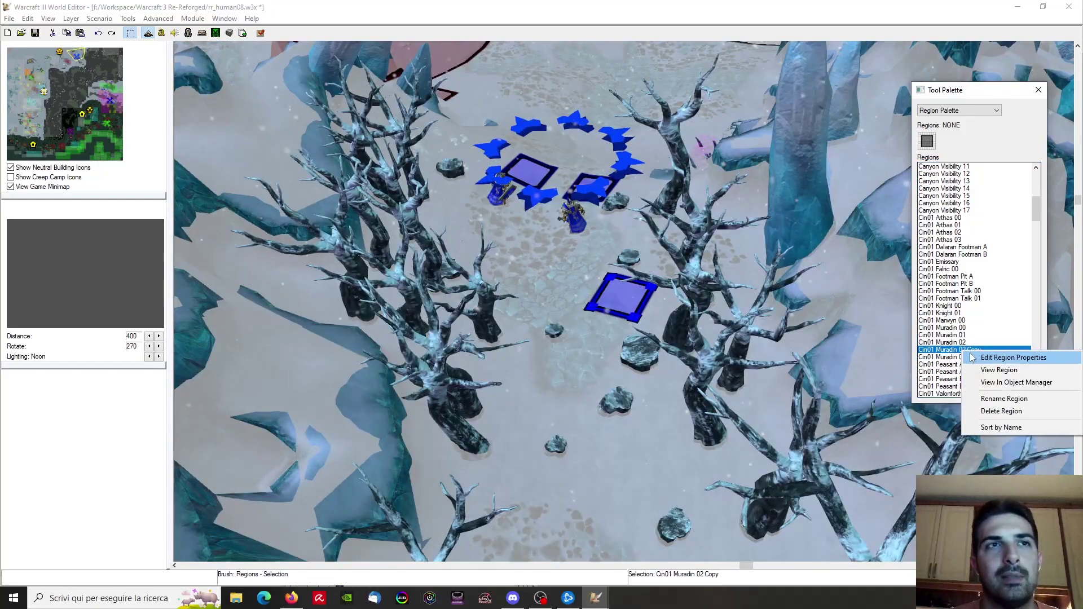
left_click(1010, 358)
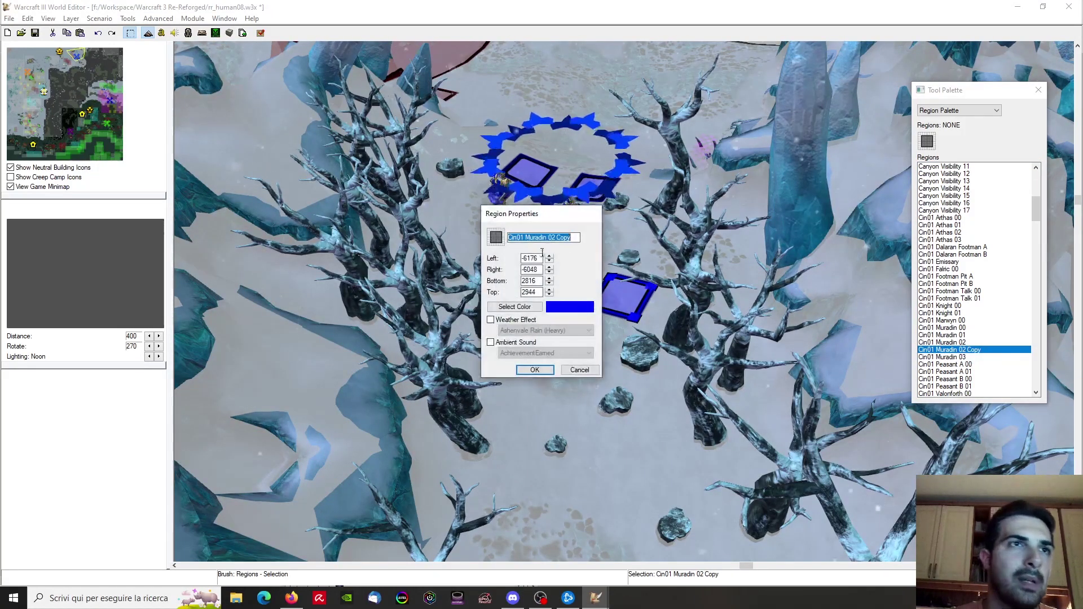
key("Return")
Rename the Cin01 Muradin 03 region inside the blue circle as "Cin01 Muradin 04"
left_click(525, 188)
right_click(971, 361)
left_click(1004, 364)
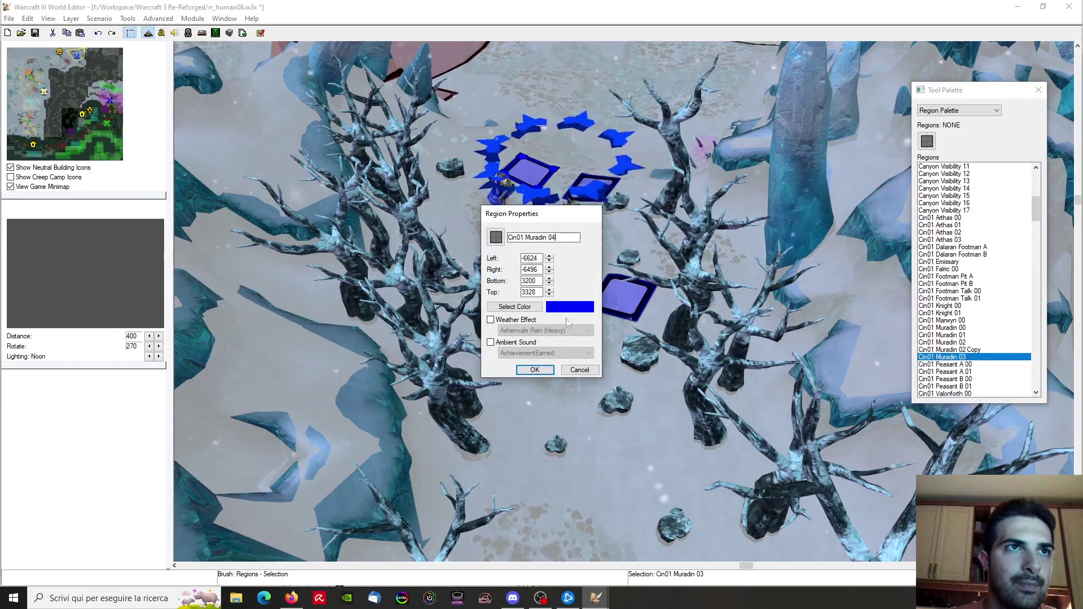
left_click(539, 371)
Rename the copied region on the path as "Cin01 Muradin 03" and shift it across the path
left_click(625, 294)
right_click(953, 386)
left_click(988, 390)
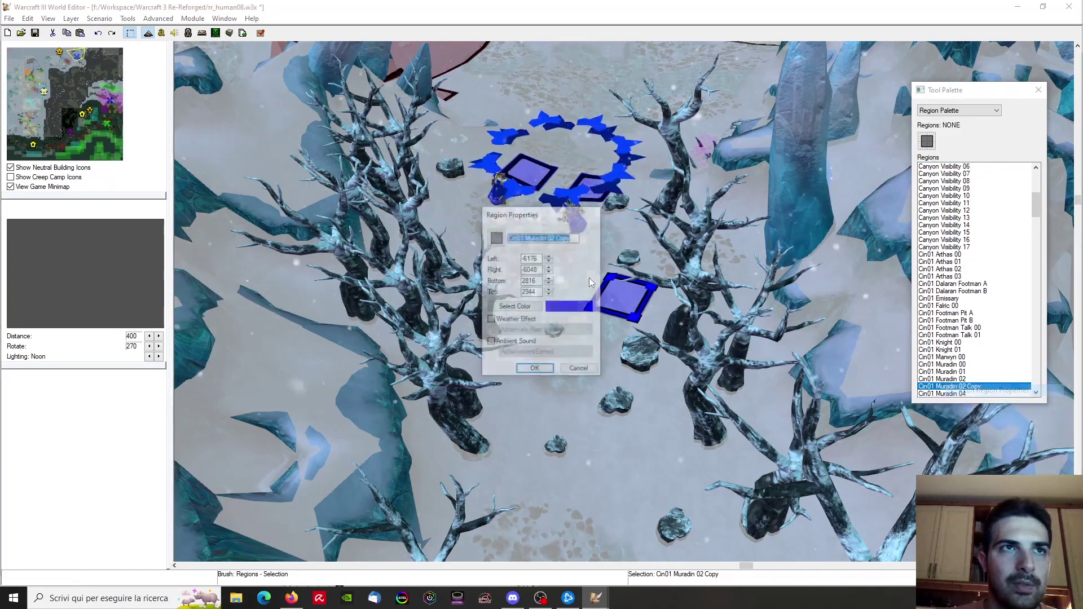
left_click(534, 370)
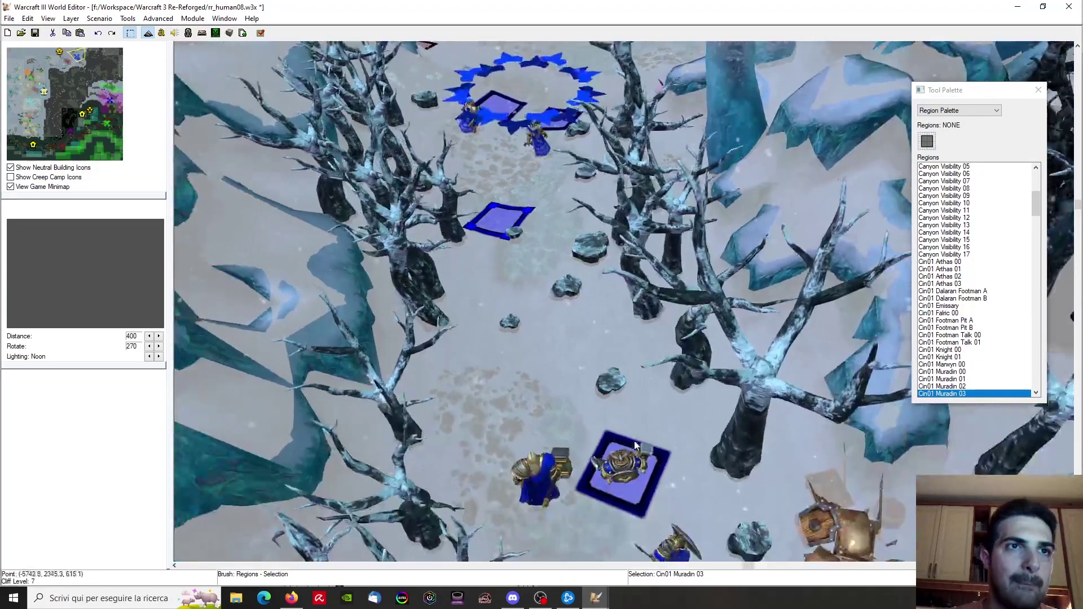
Move the dwarf hero's region onto the blue-caped hero beside him and place a copy of it back on the dwarf
left_click(618, 477)
left_click_drag(618, 477, 543, 486)
key("ctrl+c")
key("ctrl+v")
left_click(627, 476)
Name the new region copy on the dwarf hero "Cin01 Arthas 04"
right_click(963, 393)
left_click(993, 397)
type("Cin01 Arthas")
key("Return")
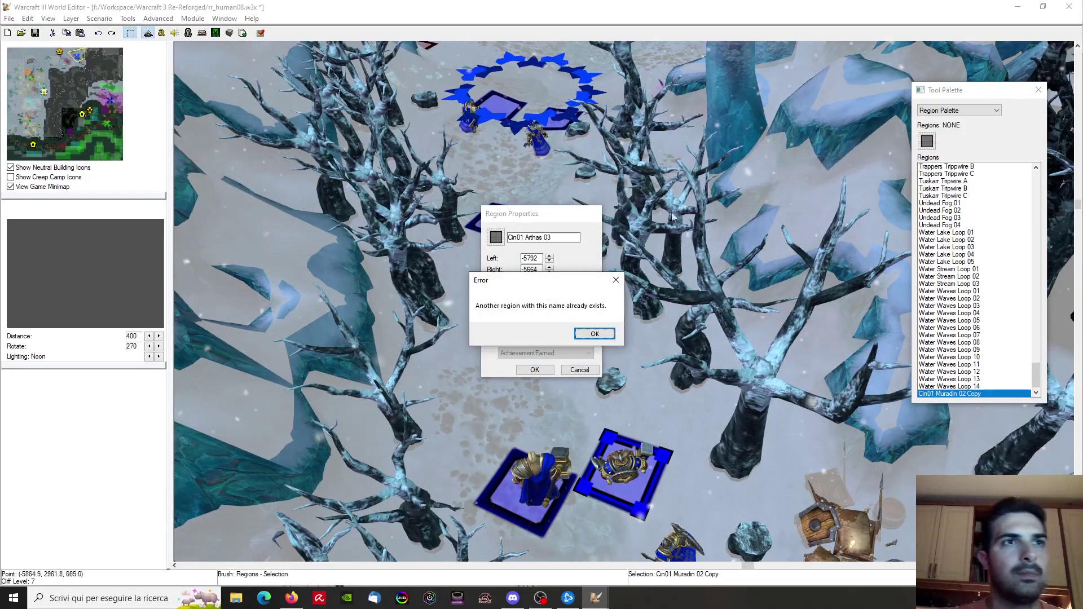
key("Return")
type("01")
key("BackSpace")
type("4")
left_click(535, 370)
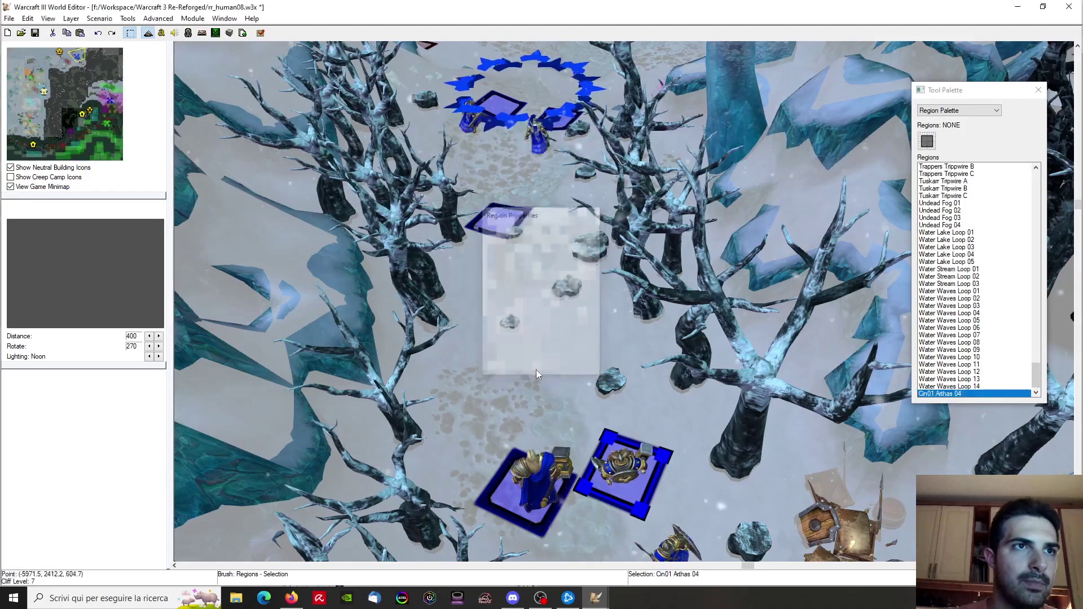
Sort the region list by name and rename the Cin01 Arthas 03 region inside the blue circle as "Cin01 Arthas 05"
scroll(605, 306, "up", 3)
right_click_drag(628, 211, 602, 137)
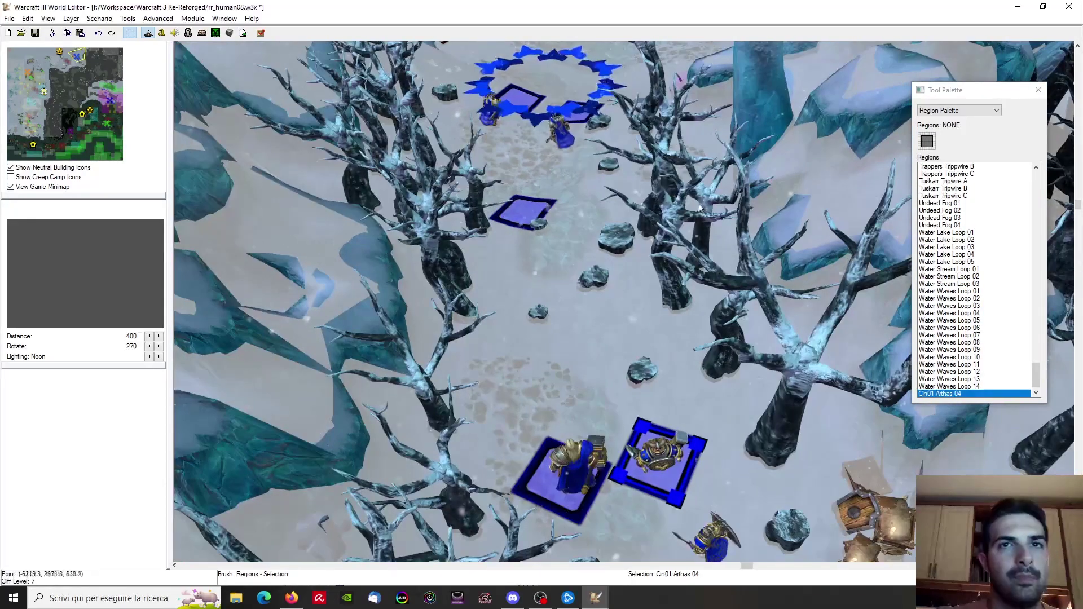
right_click(943, 394)
left_click(966, 471)
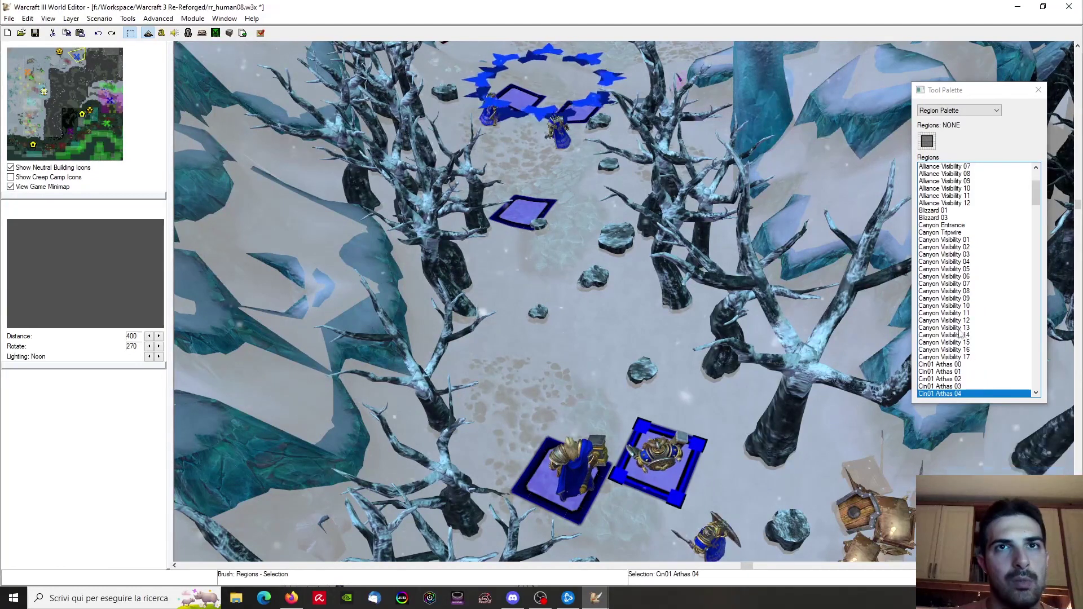
left_click(957, 365)
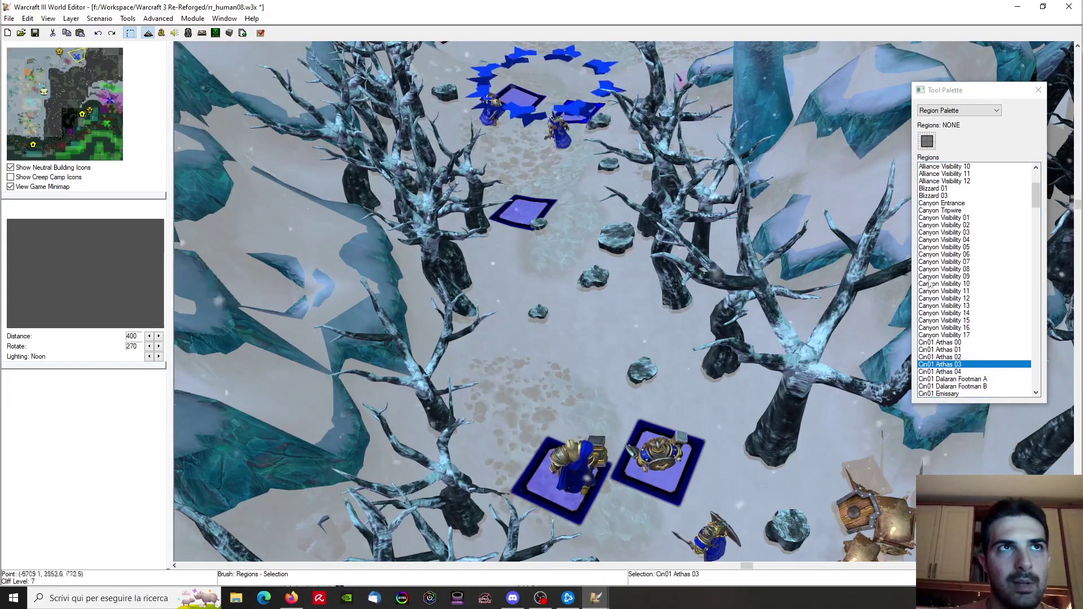
left_click(957, 372)
double_click(957, 365)
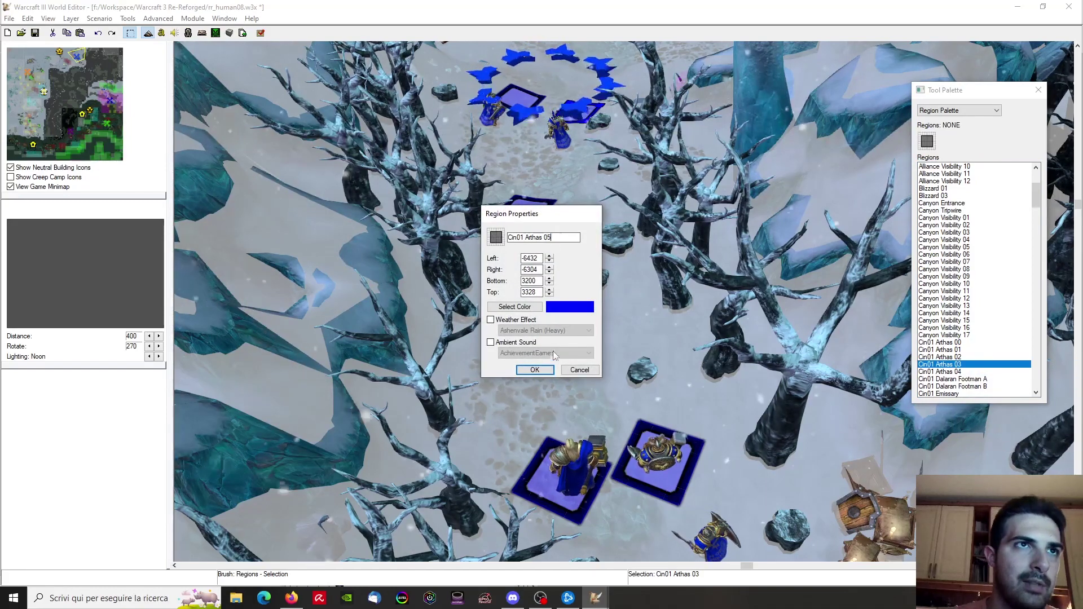
left_click(539, 370)
Rename the region on the dwarf hero as "Cin01 Arthas 03"
left_click(657, 463)
right_click(959, 394)
left_click(996, 402)
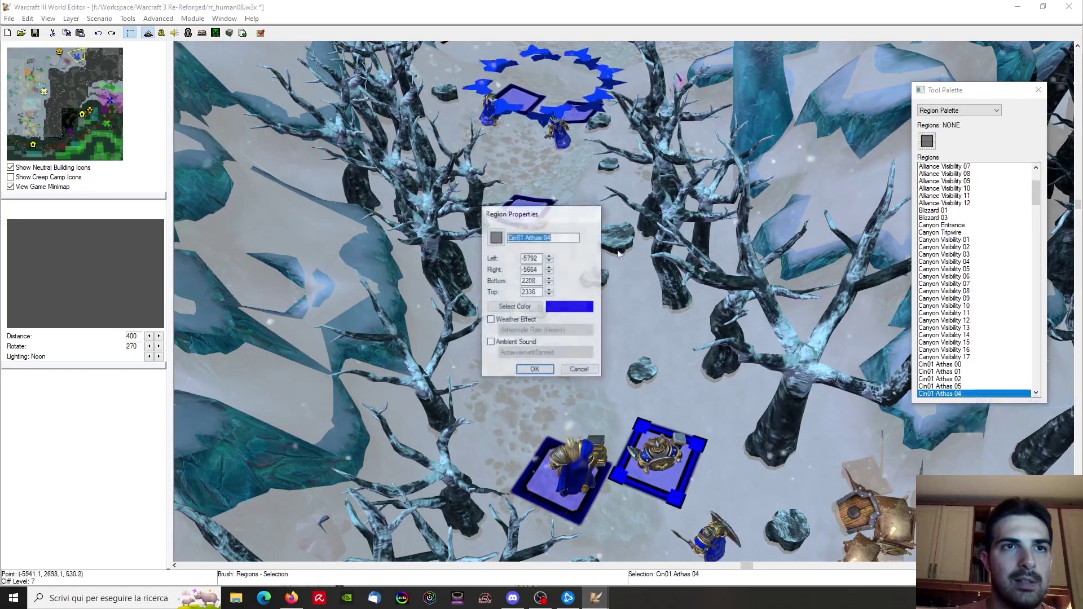
left_click(535, 370)
Paste a copy of the dwarf hero's region beside the existing path region, name it "Cin01 Arthas 04" and sort the region list by name
right_click_drag(670, 313, 712, 361)
key("ctrl+c")
key("ctrl+v")
left_click(624, 233)
left_click(957, 394)
double_click(957, 394)
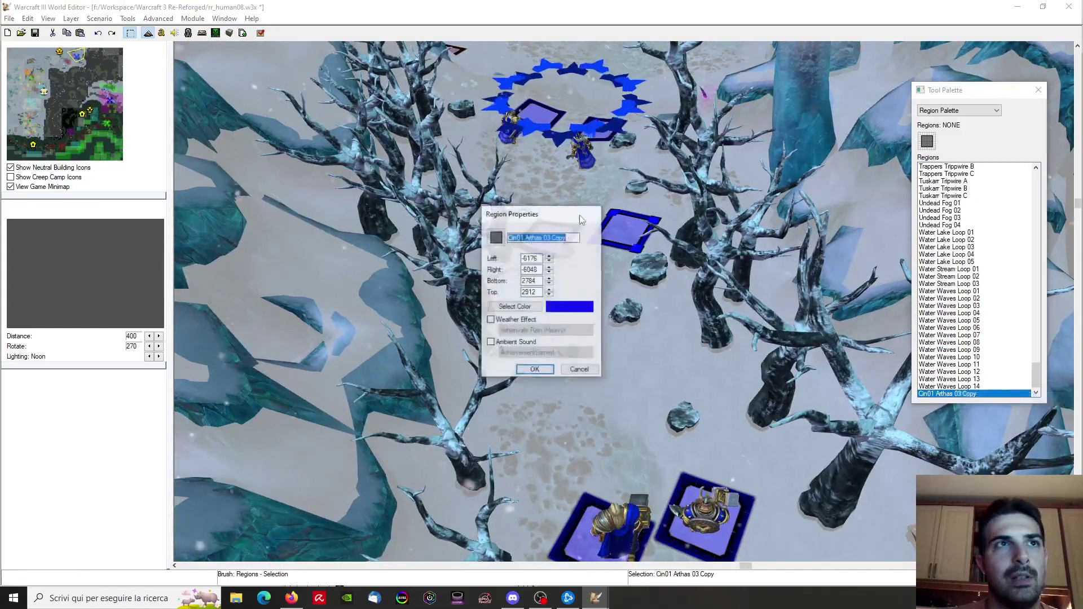
left_click(535, 370)
right_click_drag(570, 384, 557, 265)
right_click(937, 395)
left_click(966, 473)
Copy the Cin01 Falric 00 region and paste it onto the captain standing next to the dwarf hero
scroll(1001, 297, "down", 9)
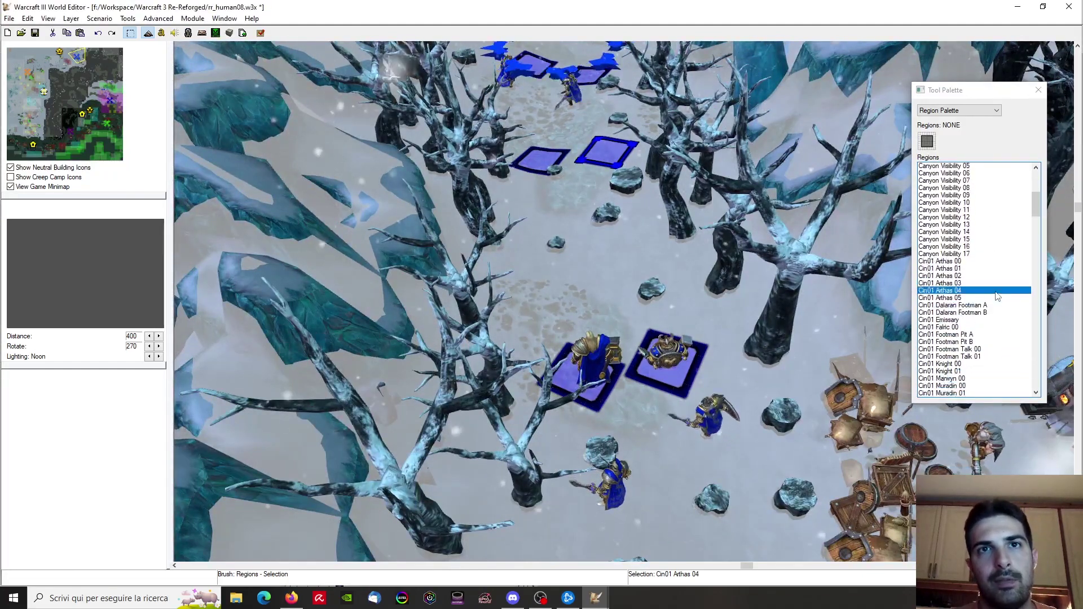
scroll(965, 358, "up", 2)
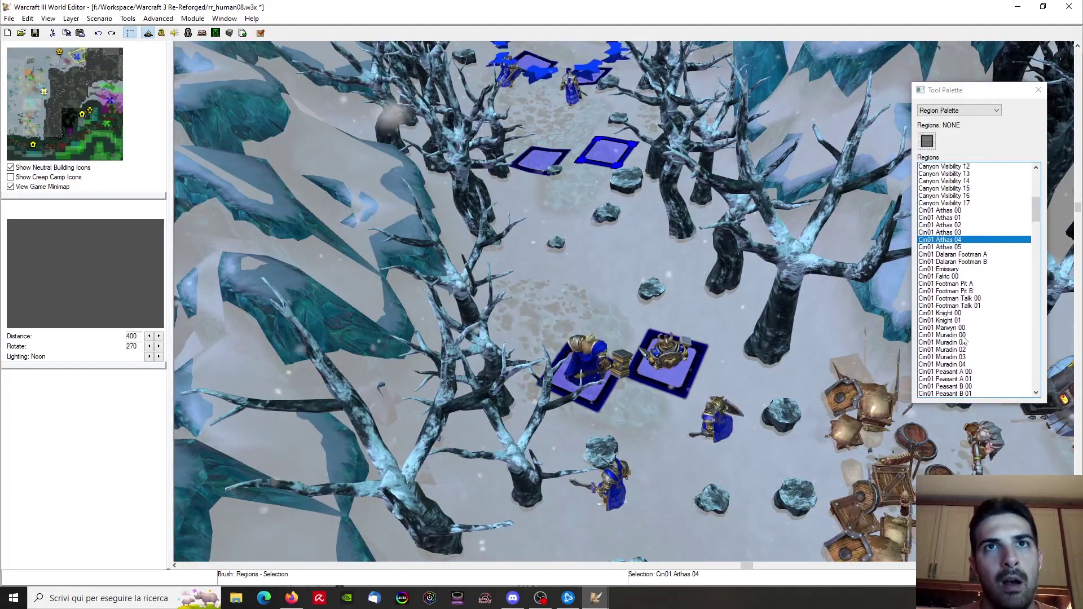
left_click(947, 276)
key("ctrl+c")
key("ctrl+v")
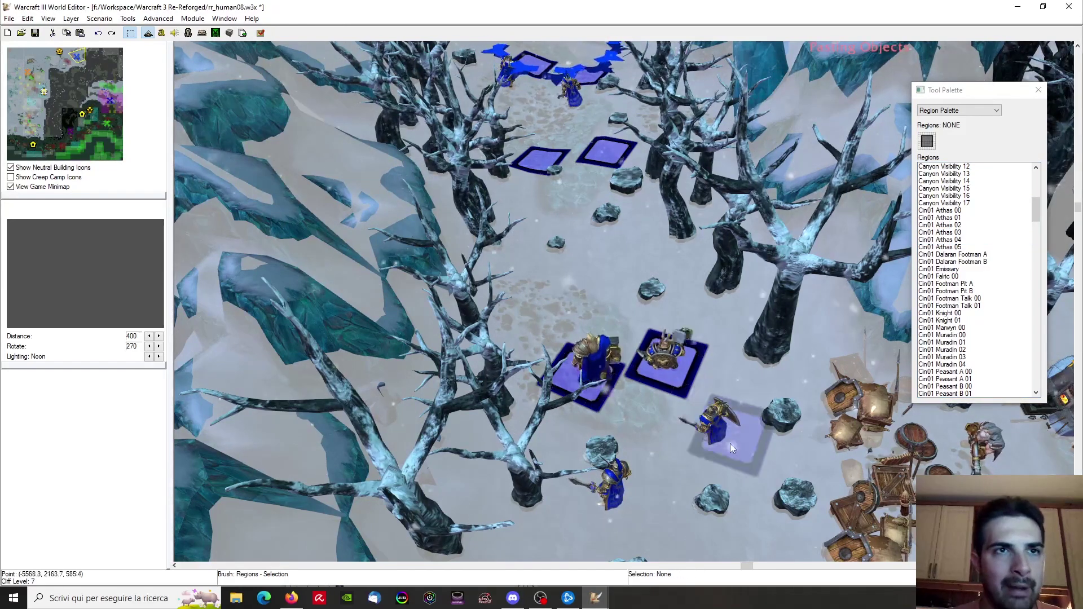
left_click(718, 439)
Sort the region list by name and rename the captain's new region copy as "Cin01 Falric 01"
right_click(964, 393)
left_click(981, 469)
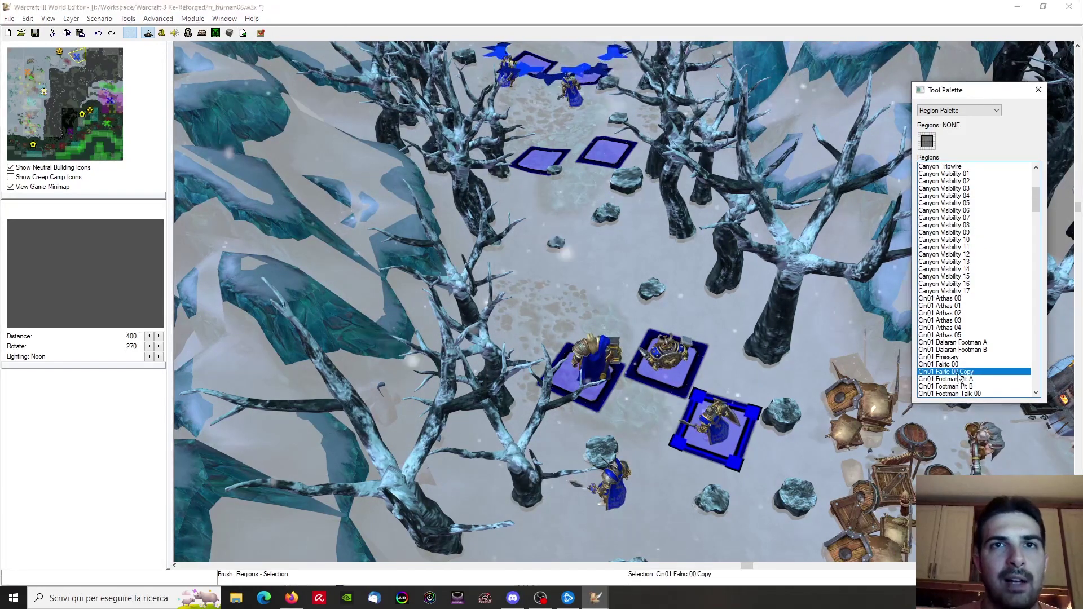
double_click(959, 373)
left_click_drag(545, 238, 616, 255)
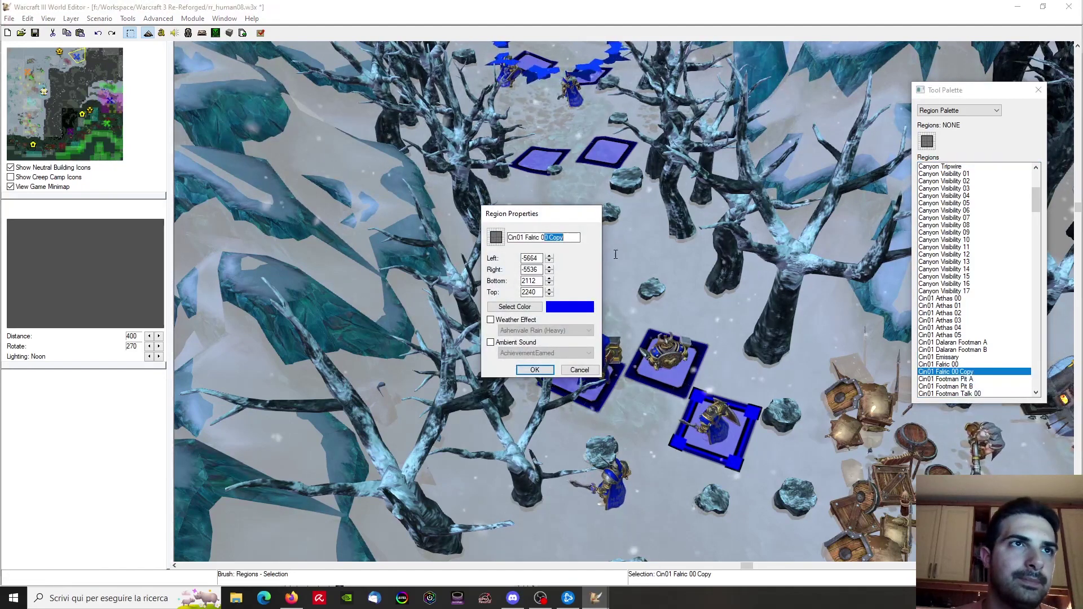
type("1")
left_click(535, 369)
Rename the Cin01 Falric 01 copy on the path, in front of the two Arthas and Muradin regions, as "Cin01 Falric 02"
double_click(953, 394)
type("2")
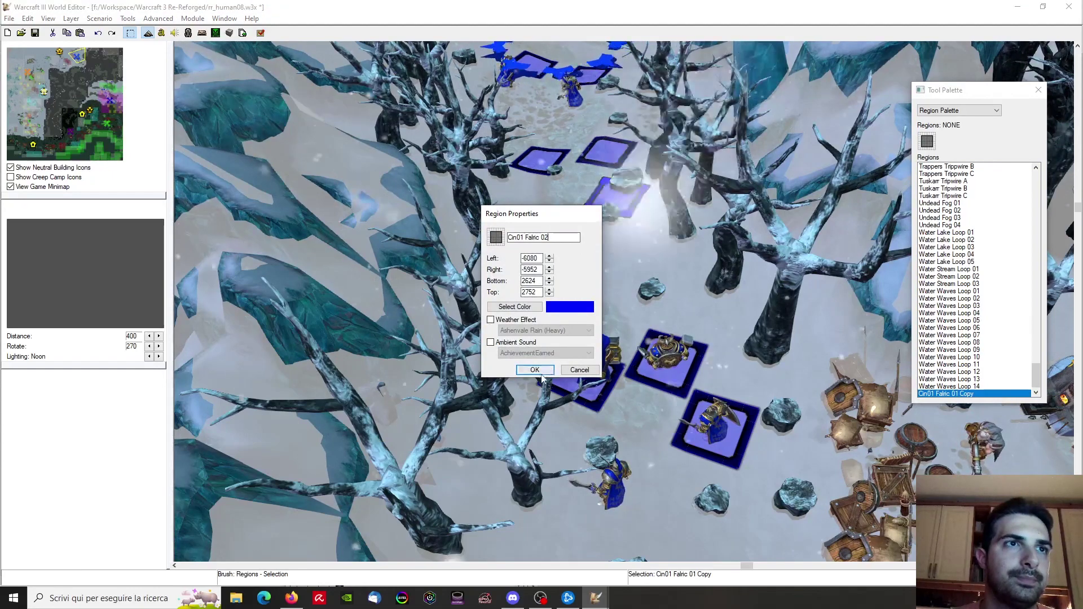
key("Return")
Paste another region copy onto the rear captain and name it "Cin01 Marwyn 01"
key("ctrl+v")
left_click(609, 493)
double_click(945, 394)
type("Marwyn")
key("Return")
Paste a copy of the Marwyn region on the path beside Cin01 Falric 02 and name it "Cin01 Marwyn 02"
key("ctrl+v")
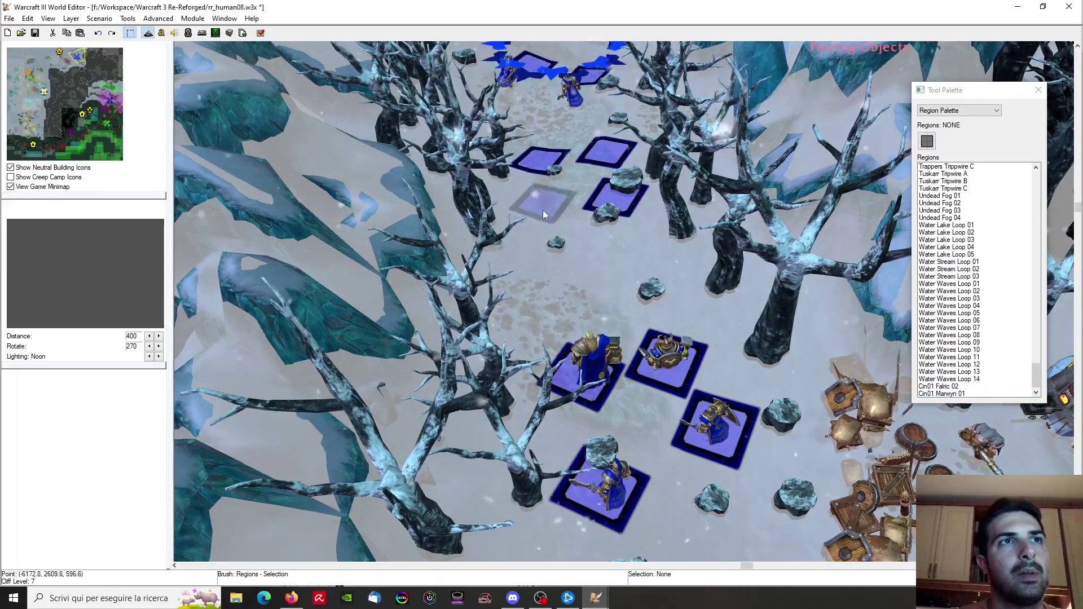
left_click(542, 209)
double_click(543, 211)
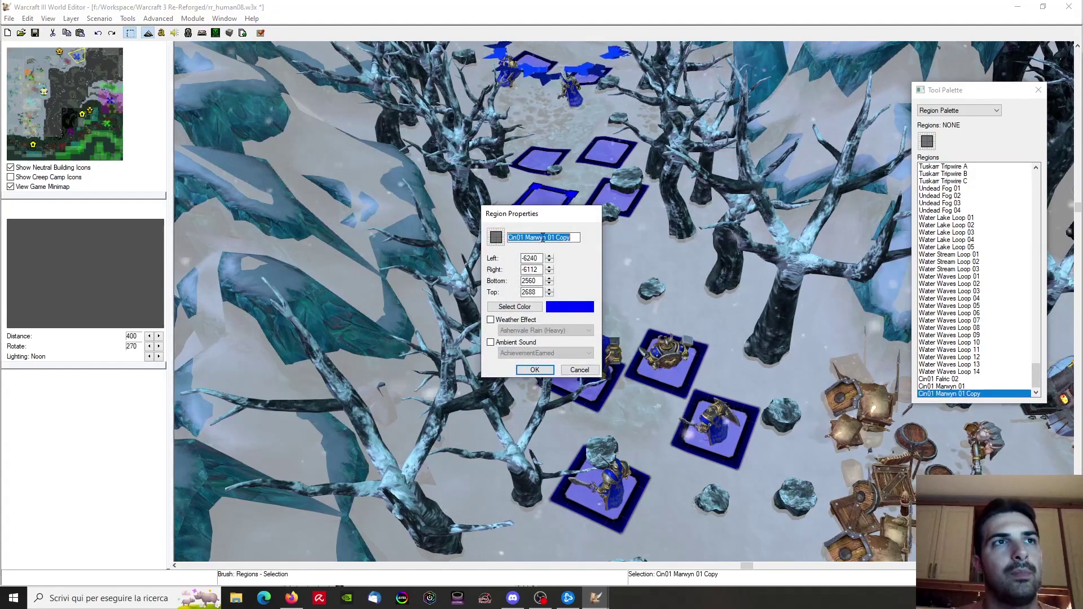
left_click(544, 369)
Switch to unit editing, select Arthas, Captain Marwyn and Captain Falric on their regions in turn, and save the map
left_click(960, 111)
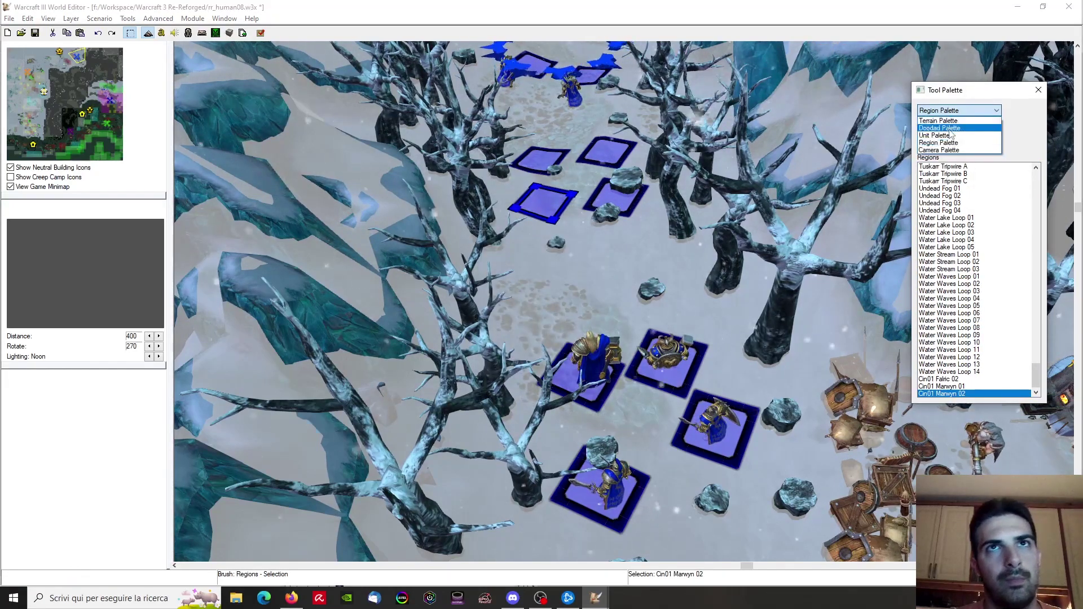
left_click(947, 136)
left_click(580, 382)
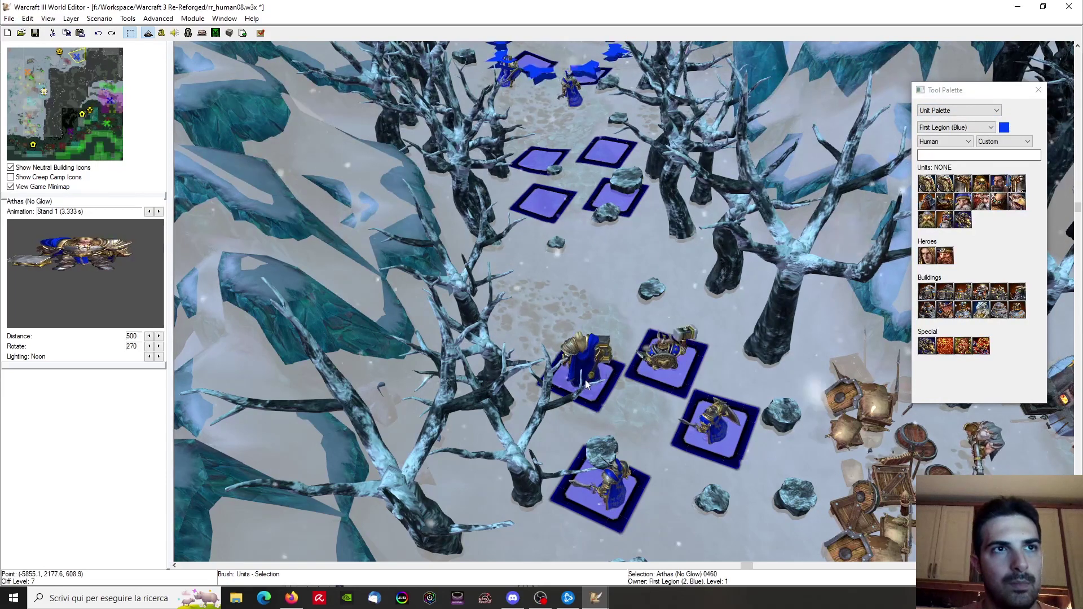
left_click(599, 479)
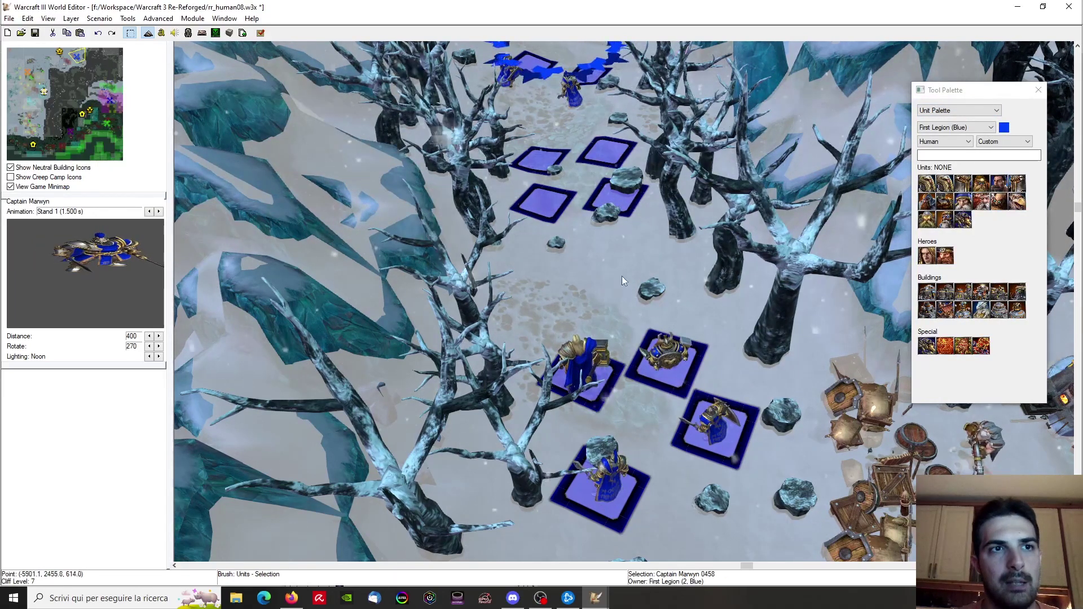
left_click(717, 416)
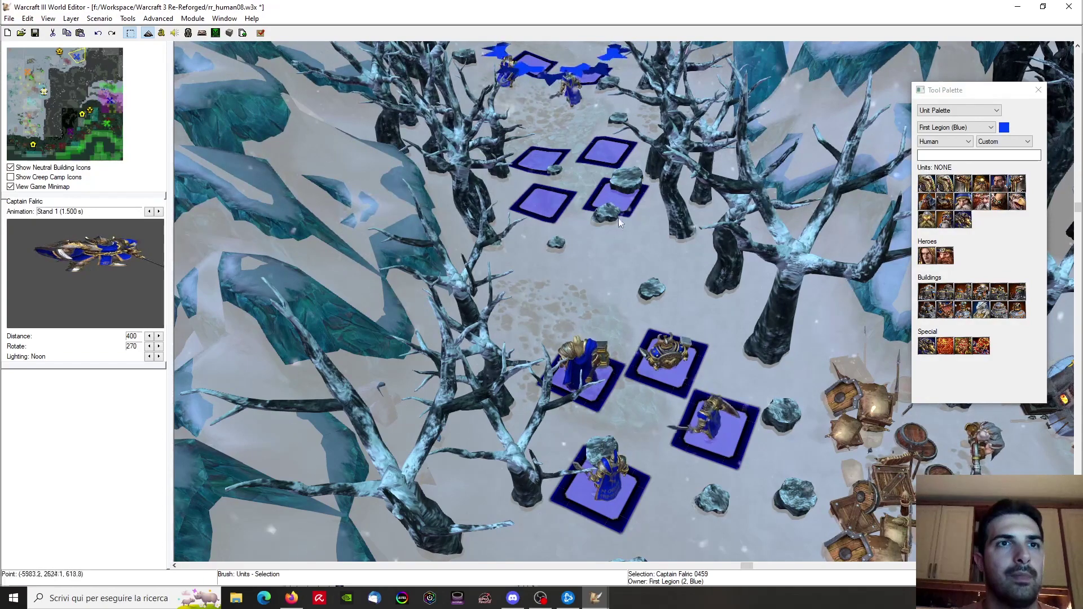
right_click_drag(590, 174, 582, 259)
left_click(584, 264)
right_click_drag(661, 221, 658, 167)
key("ctrl+s")
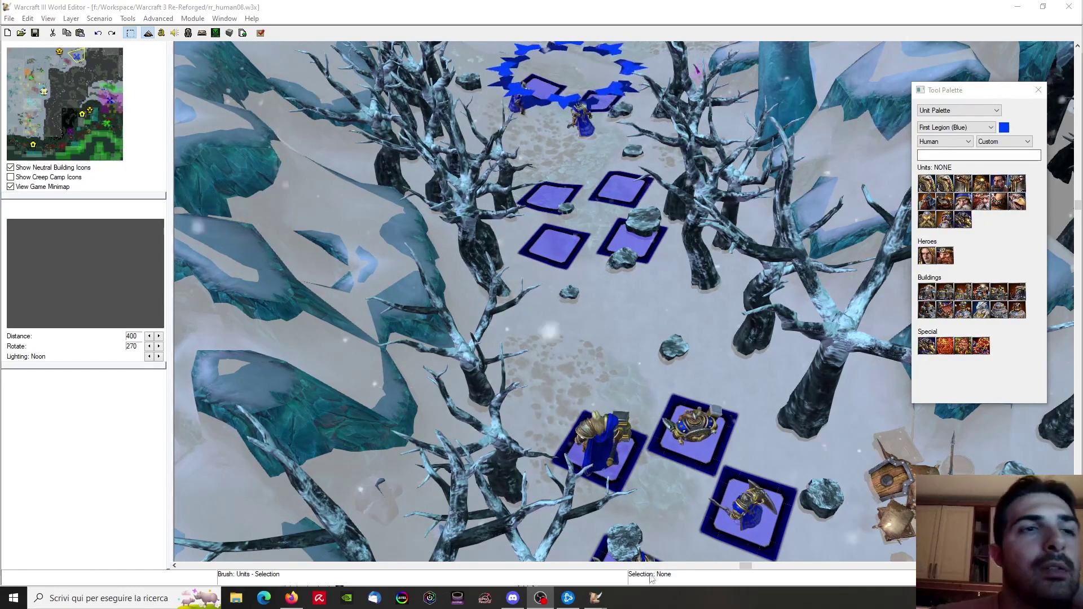
Switch to camera editing and look over the map before returning to the snowy path
mouse_move(605, 600)
left_click(463, 546)
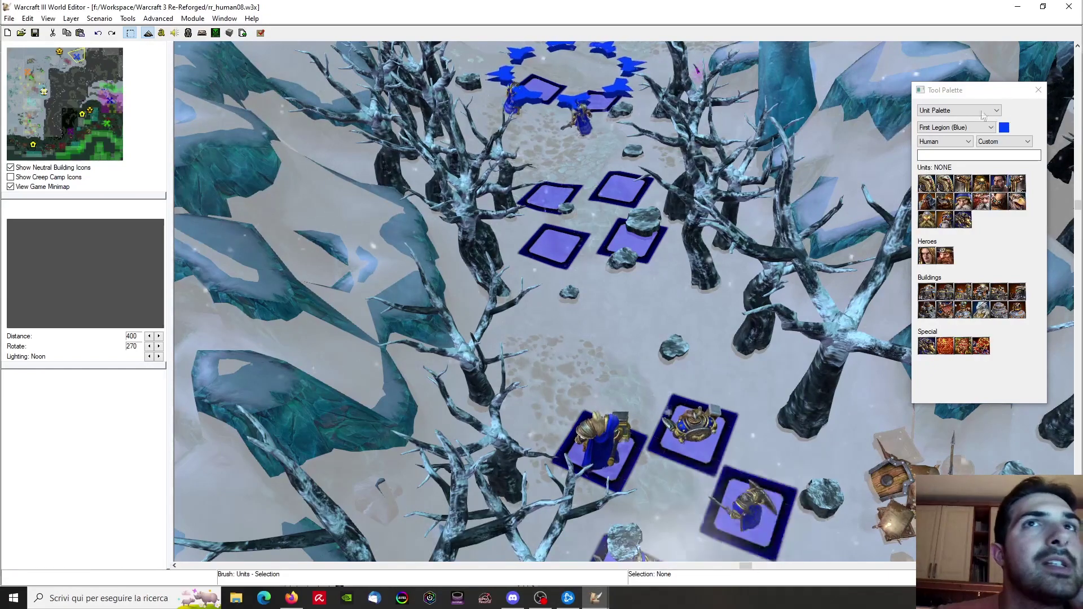
left_click(988, 111)
left_click(959, 142)
scroll(964, 118, "down", 1)
scroll(762, 178, "down", 1)
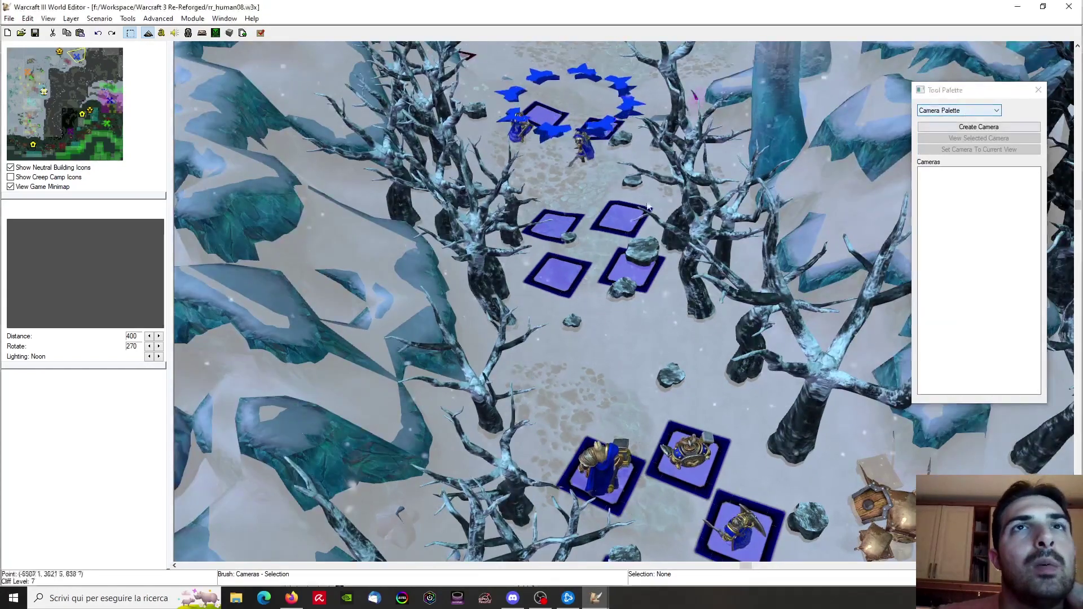
mouse_move(102, 119)
left_mouse_down()
mouse_move(110, 94)
mouse_move(107, 120)
left_mouse_up()
scroll(624, 301, "down", 3)
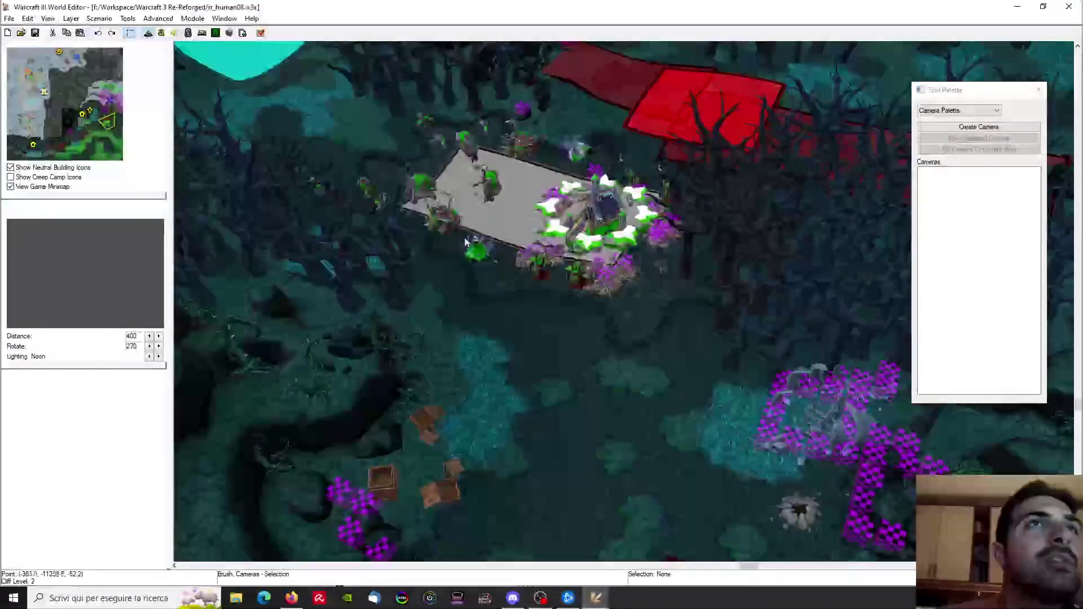
left_click(87, 79)
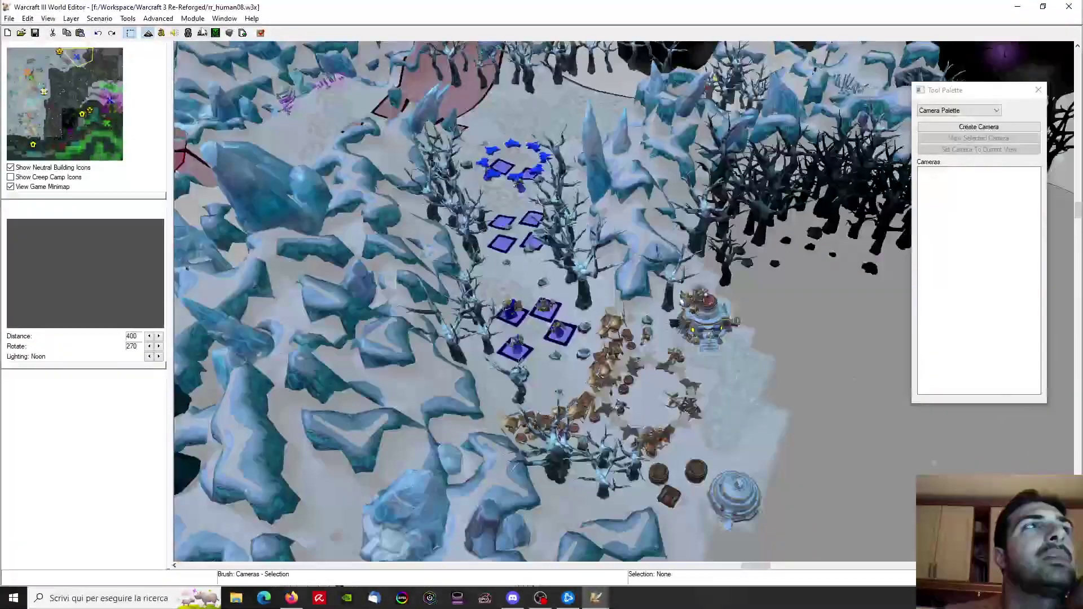
Open the recent map rr_human07.w3x alongside the current one
left_click(224, 18)
left_click(9, 18)
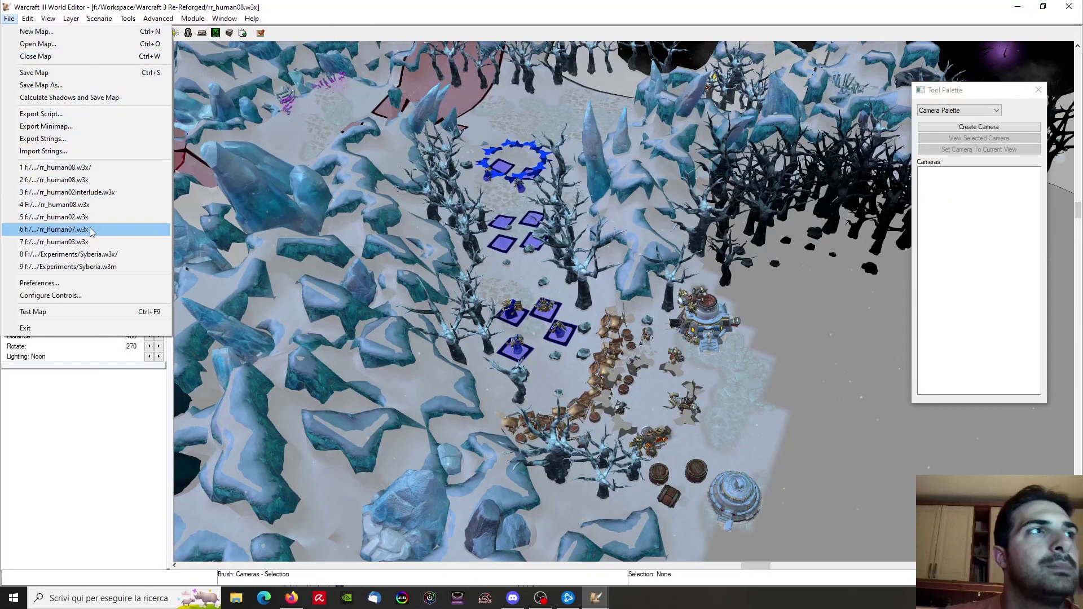
left_click(56, 230)
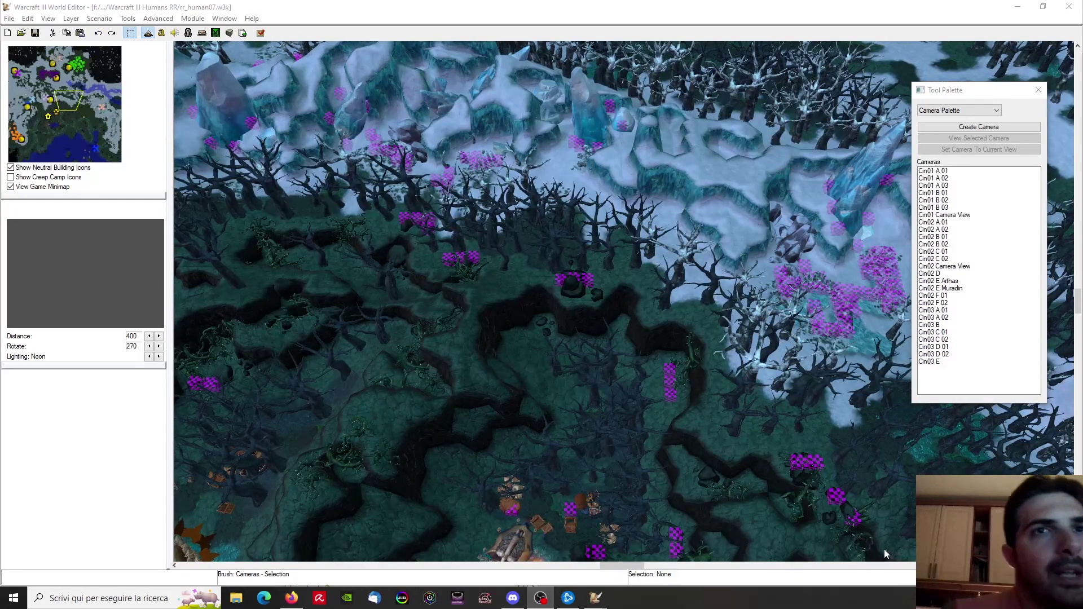
left_click(601, 602)
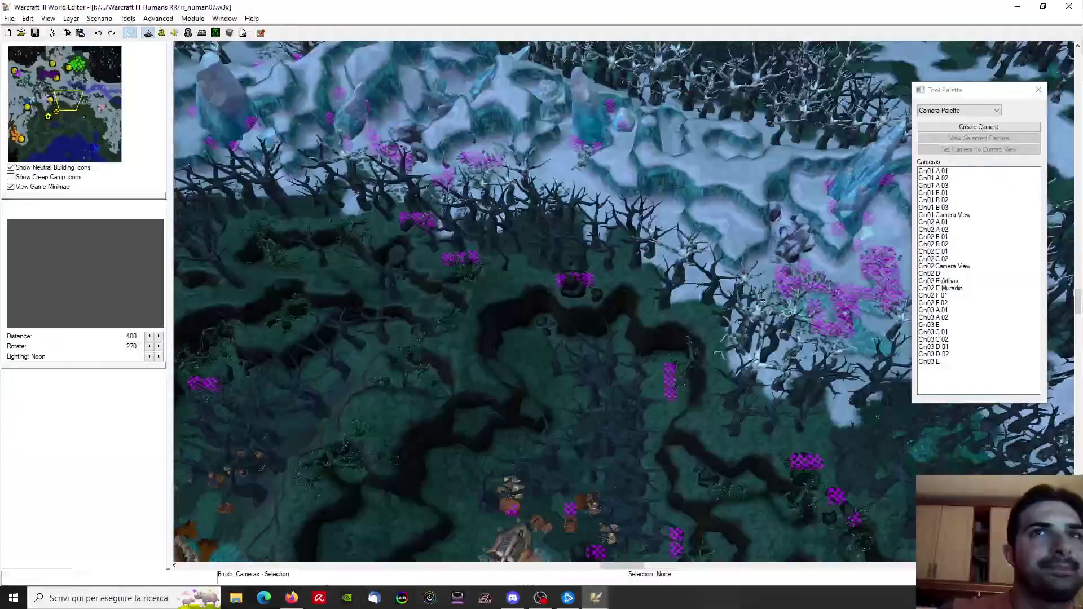
Copy the Cin01 A 01 and Cin01 Camera View cameras from rr_human07 and paste them at the camp in rr_human08
left_click(934, 170)
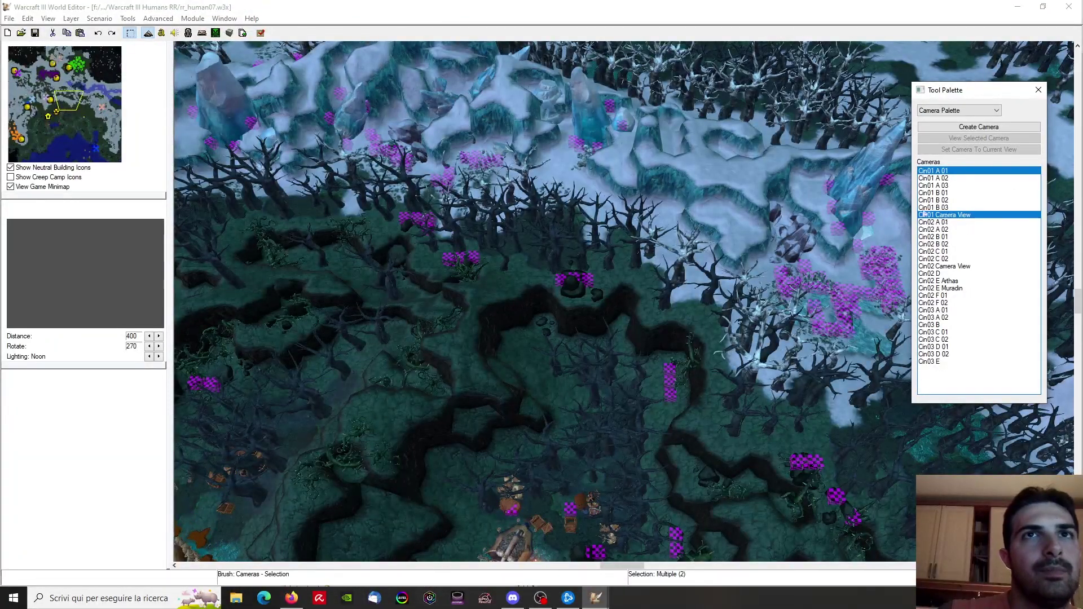
left_click(224, 18)
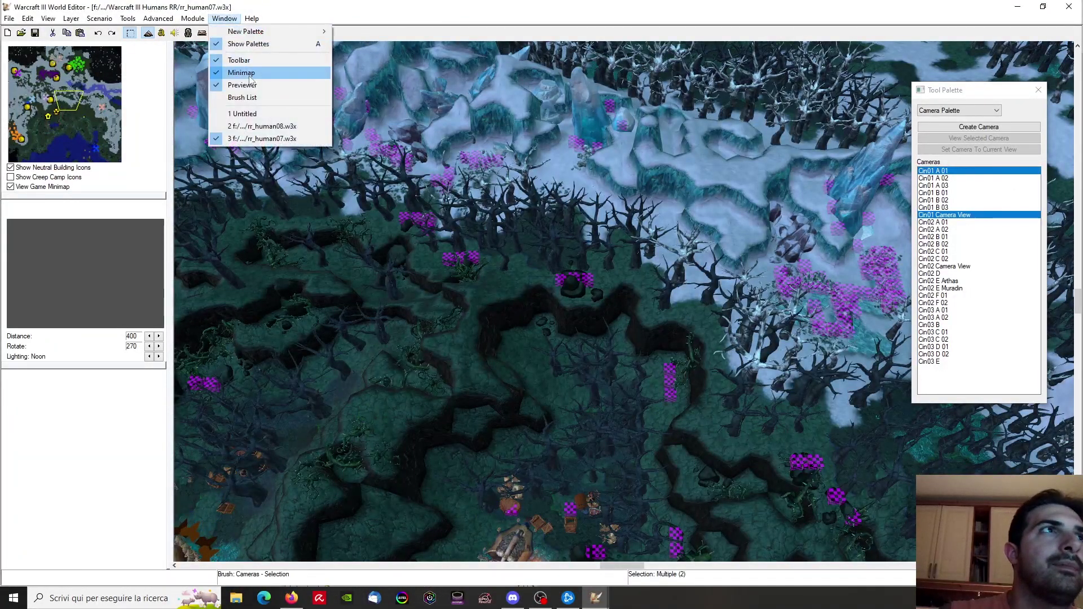
left_click(263, 127)
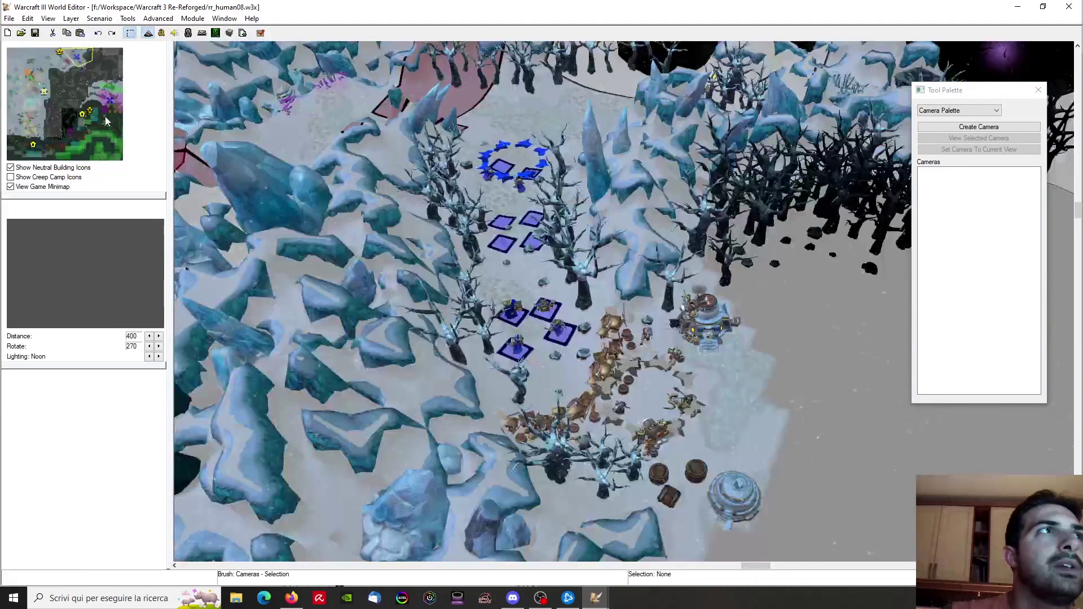
left_click_drag(92, 124, 109, 93)
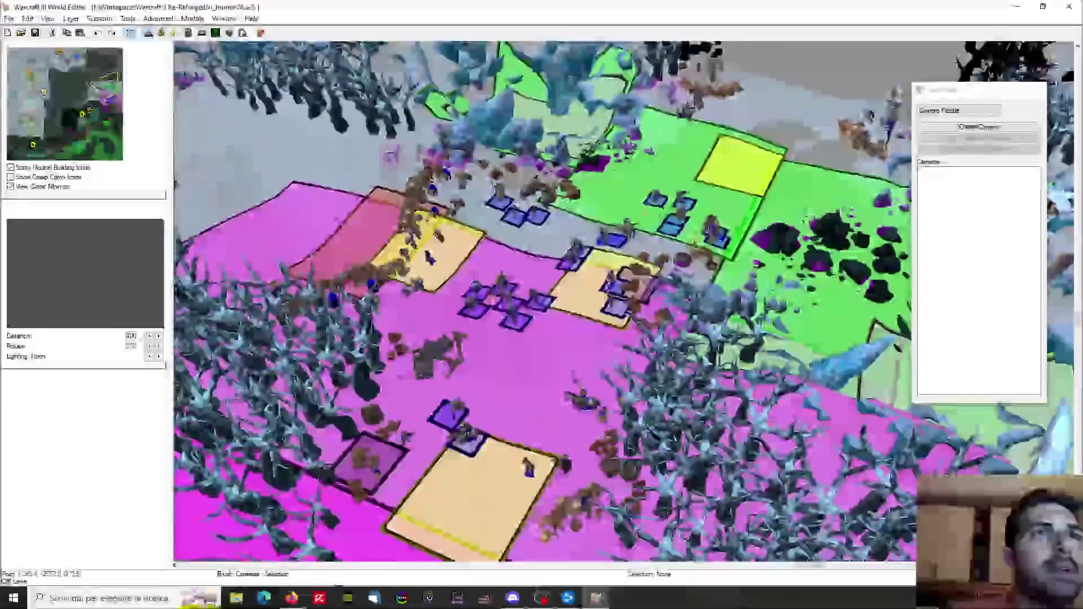
right_click_drag(497, 373, 529, 377, "ctrl")
key("ctrl+v")
Locate the pasted Cin01 Camera View camera at the camp and remove it
scroll(540, 344, "up", 2)
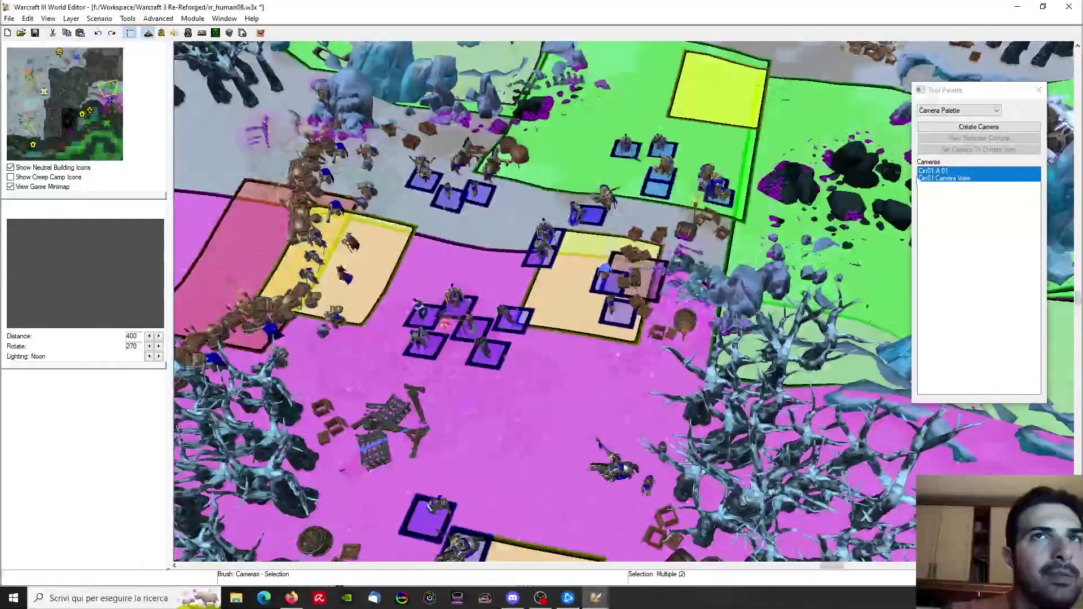
double_click(954, 179)
right_click_drag(666, 282, 746, 255)
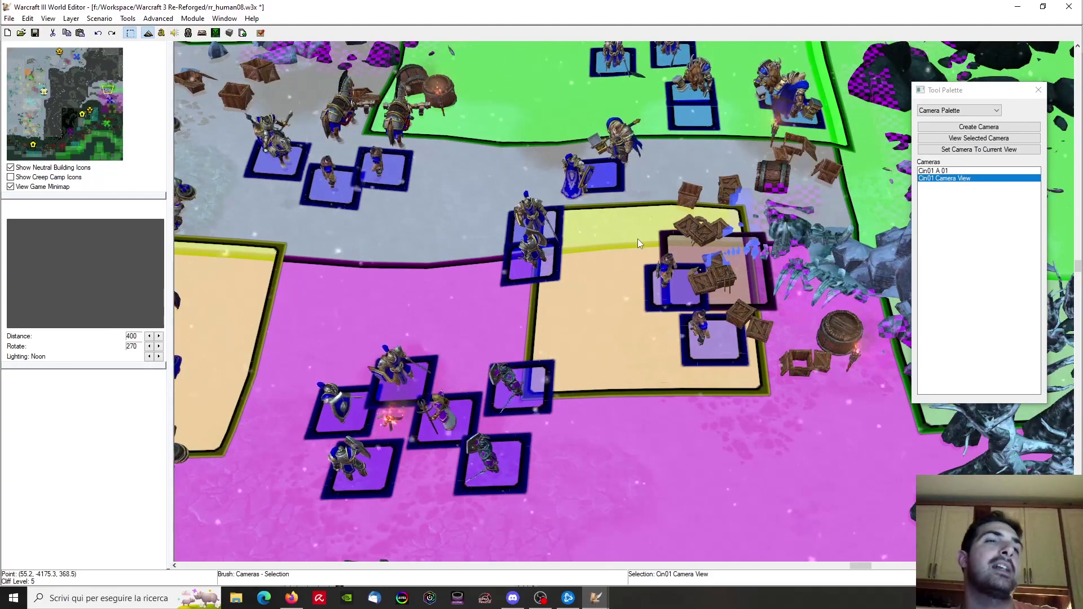
key("Delete")
Paste the copied Cin01 Camera View camera between the two small regions on the snowy path, inside the blue start location
left_click(75, 55)
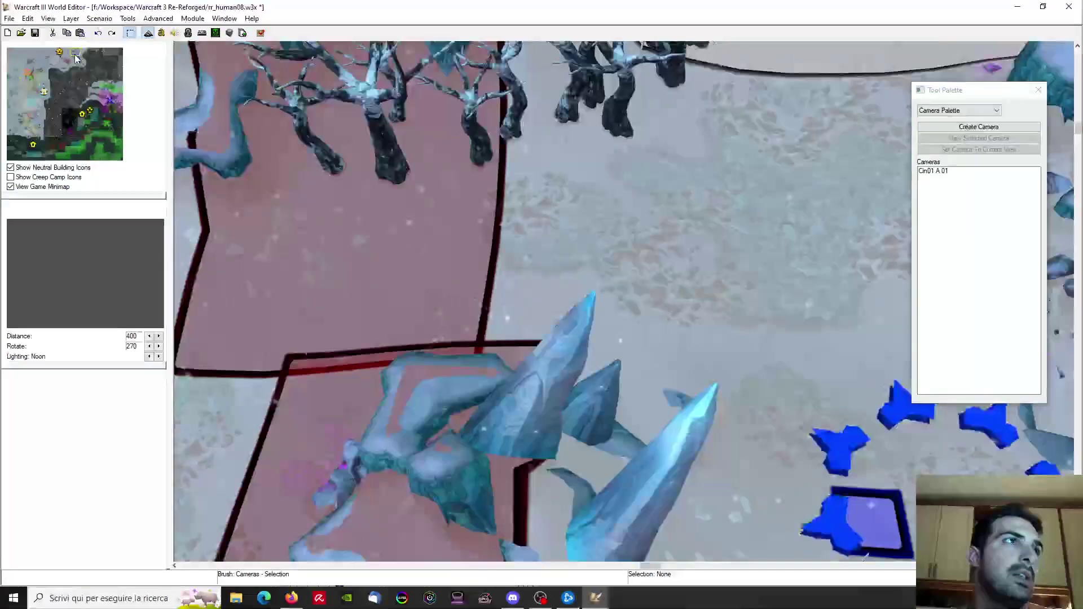
scroll(706, 369, "down", 3)
right_click_drag(809, 409, 625, 282)
scroll(634, 341, "up", 3)
key("ctrl+v")
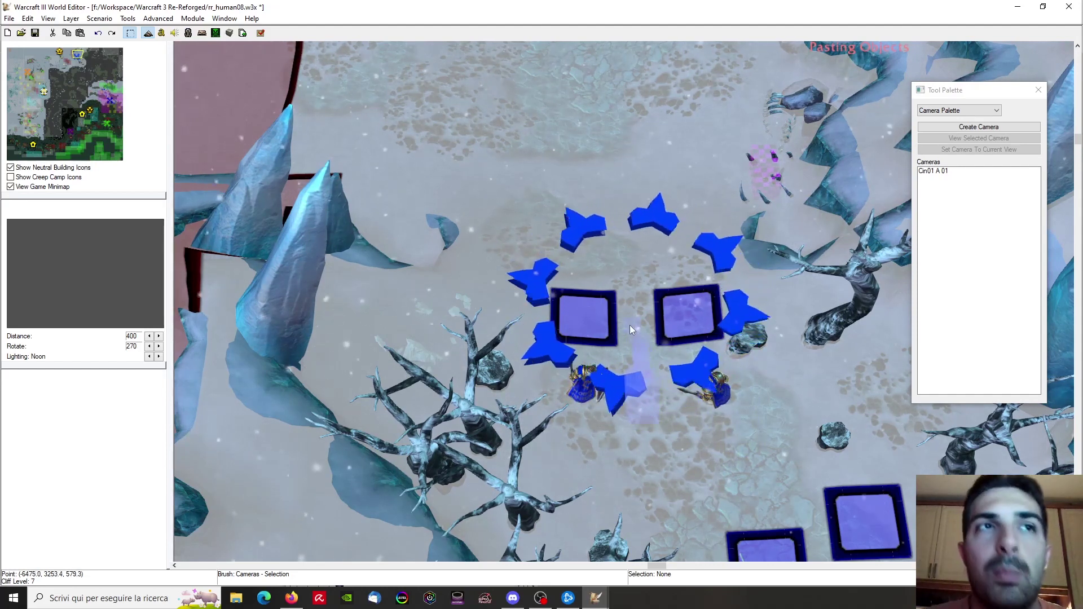
scroll(630, 325, "up", 1)
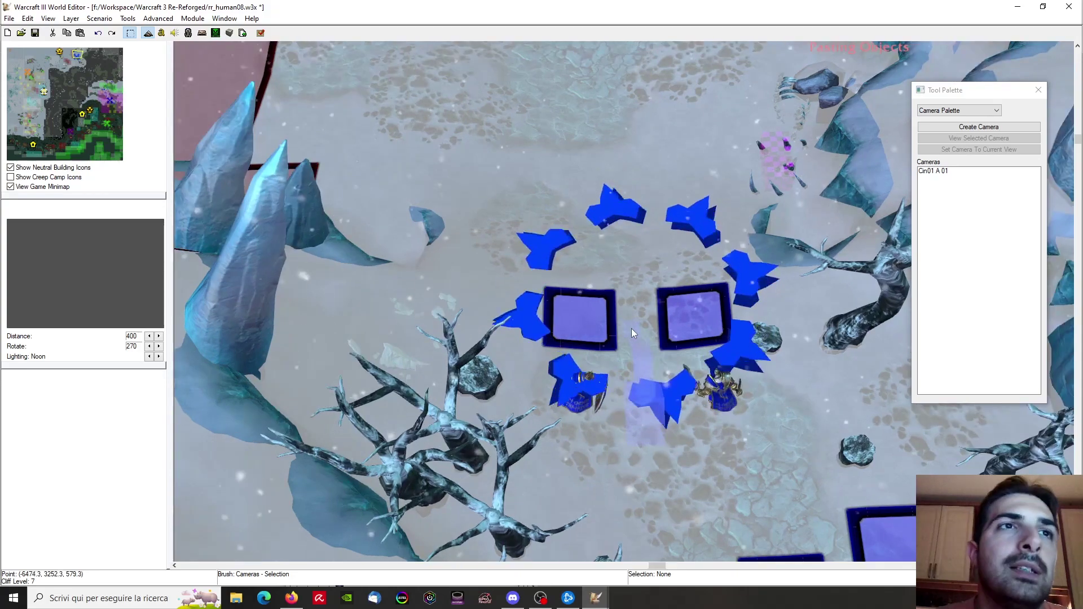
left_click(640, 340)
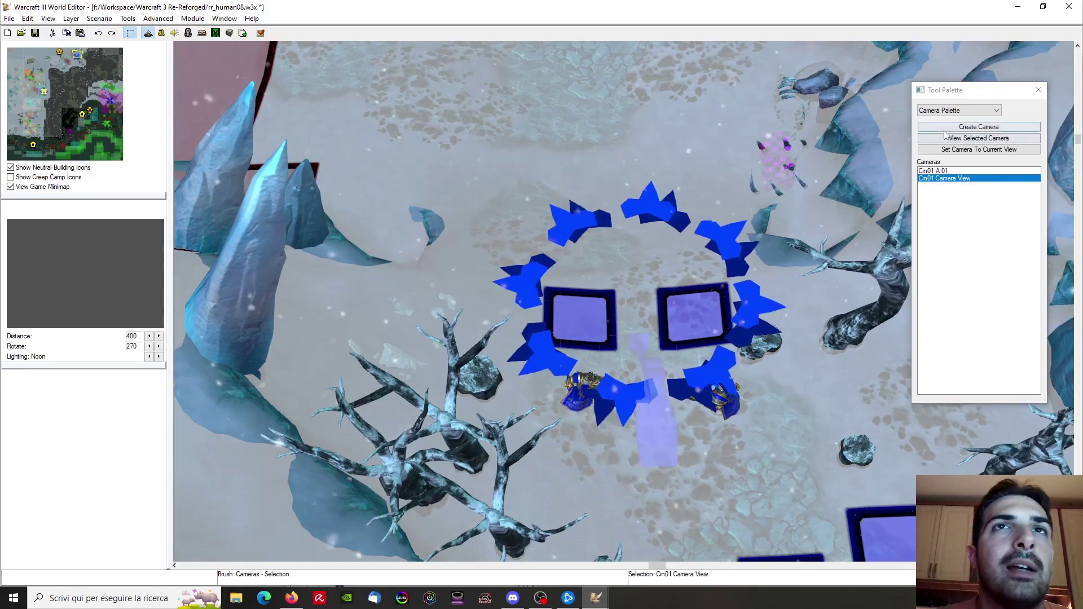
left_click(959, 110)
left_click(953, 133)
double_click(701, 202)
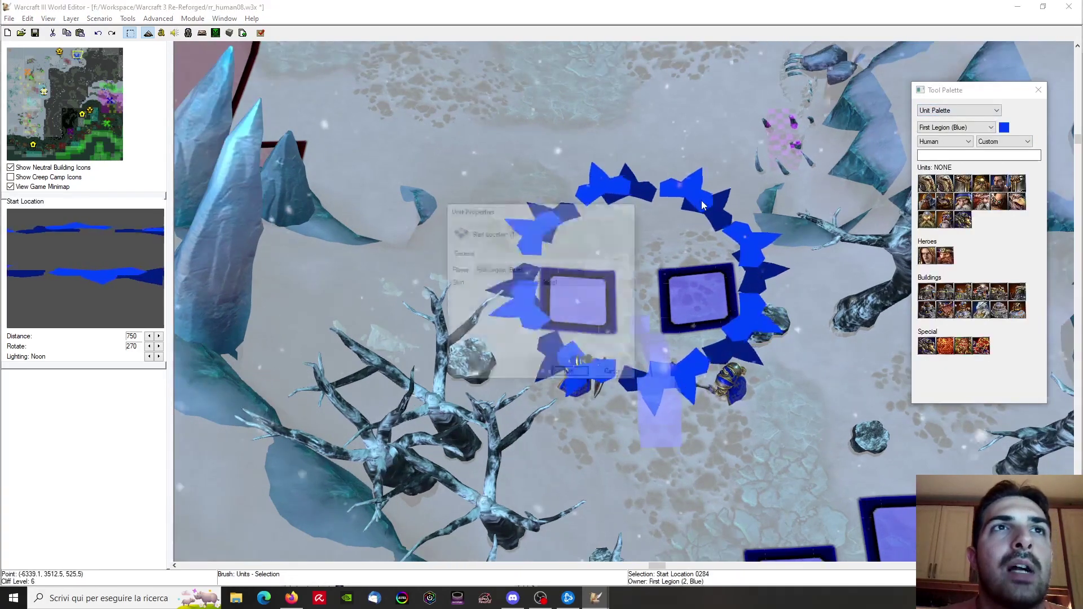
left_click(615, 374)
scroll(692, 249, "down", 2)
right_click_drag(692, 249, 639, 261)
scroll(606, 337, "up", 1)
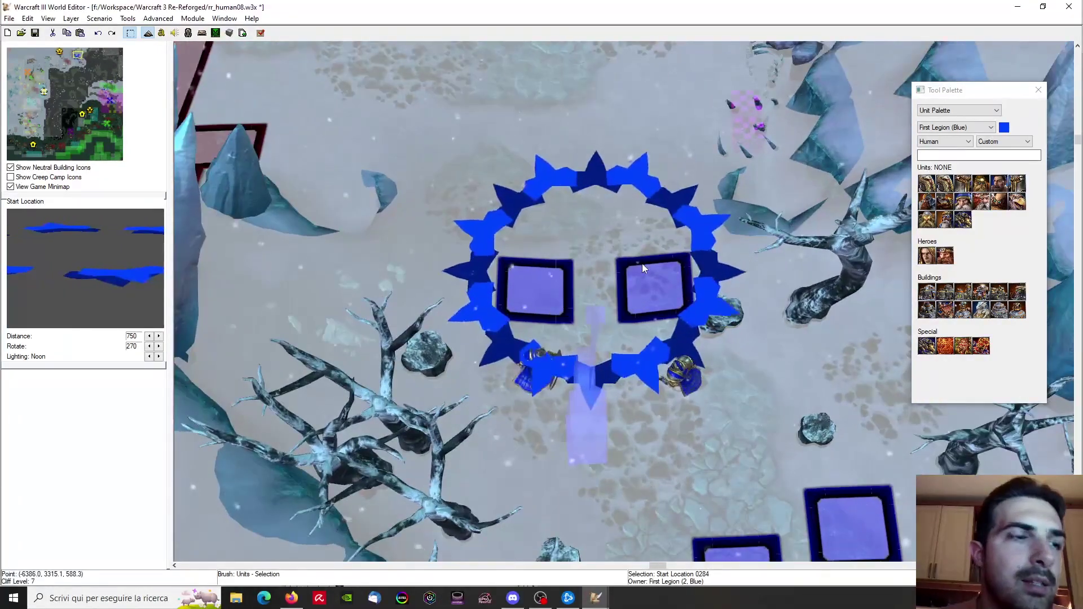
scroll(641, 263, "up", 5)
scroll(604, 256, "down", 5)
scroll(642, 275, "up", 1)
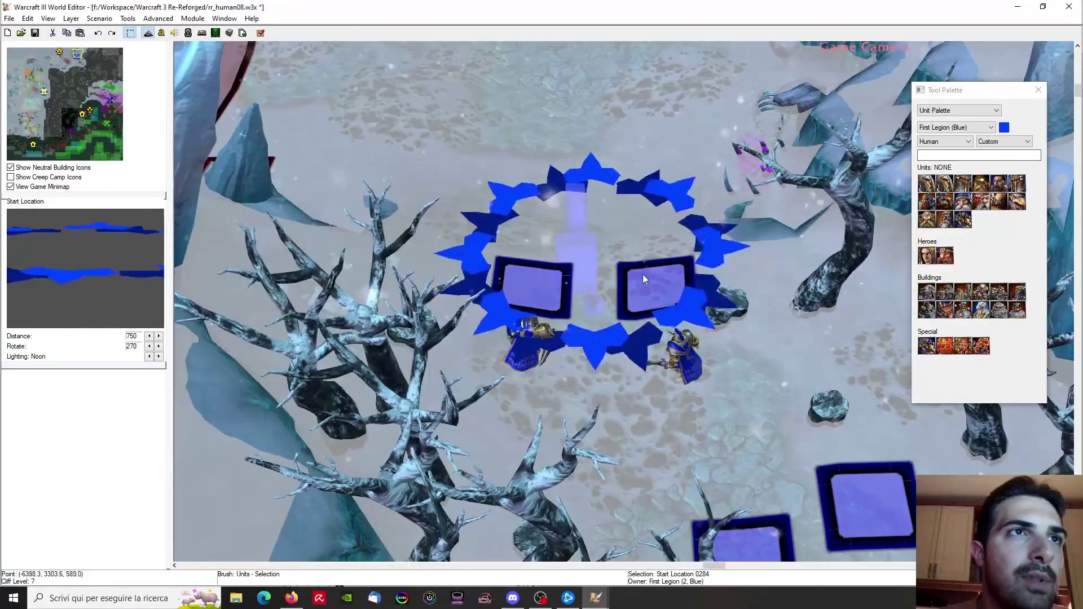
Return to camera editing and look through the Cin01 Camera View camera on the snowy path
left_click(958, 110)
left_click(940, 150)
right_click_drag(584, 280, 589, 310)
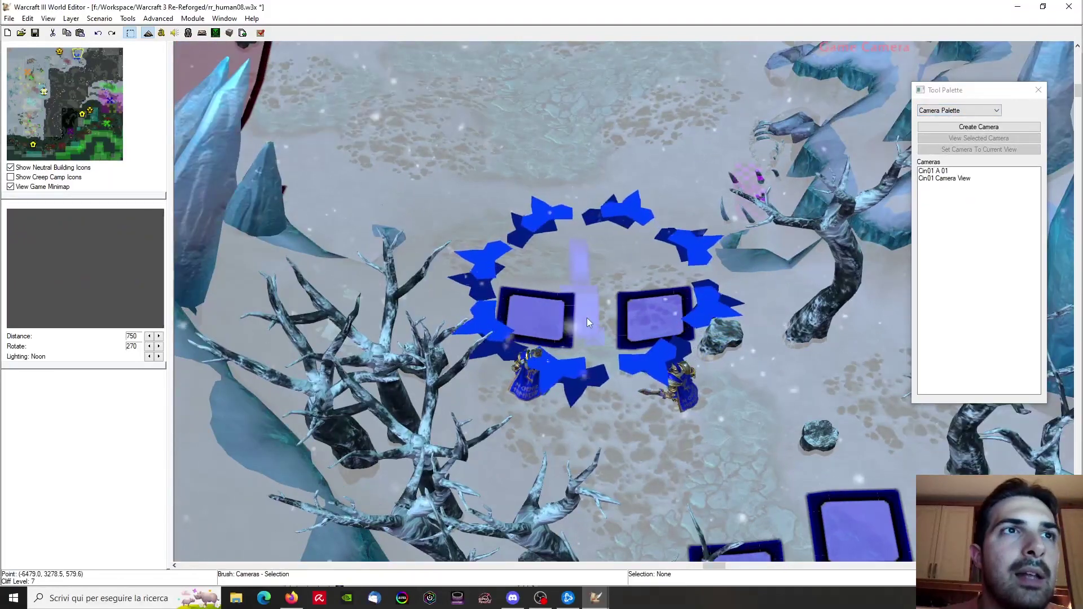
double_click(587, 317)
key("Escape")
left_click(971, 138)
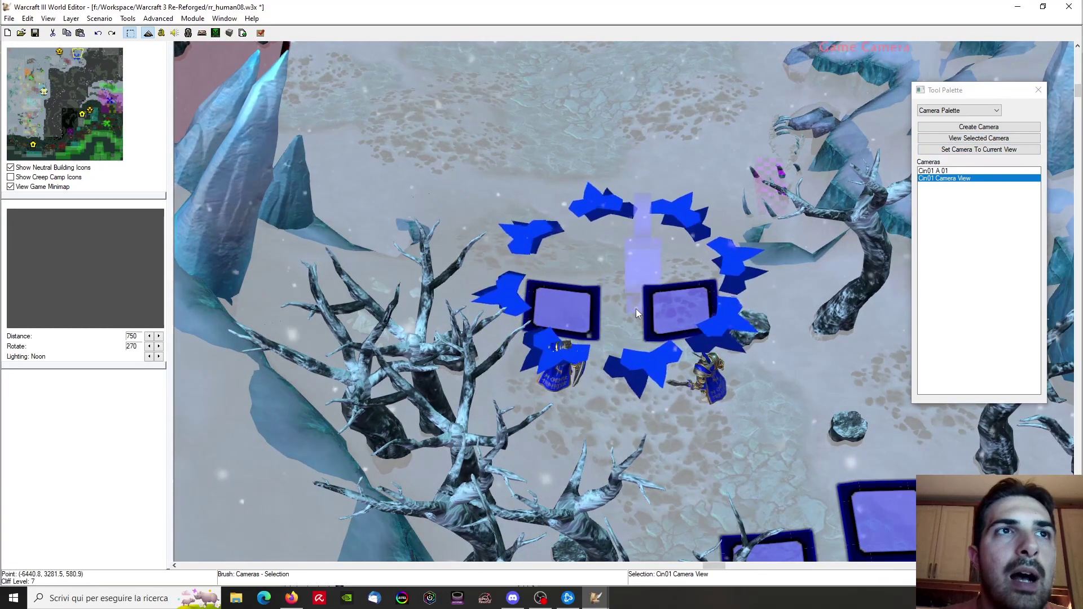
left_click(957, 140)
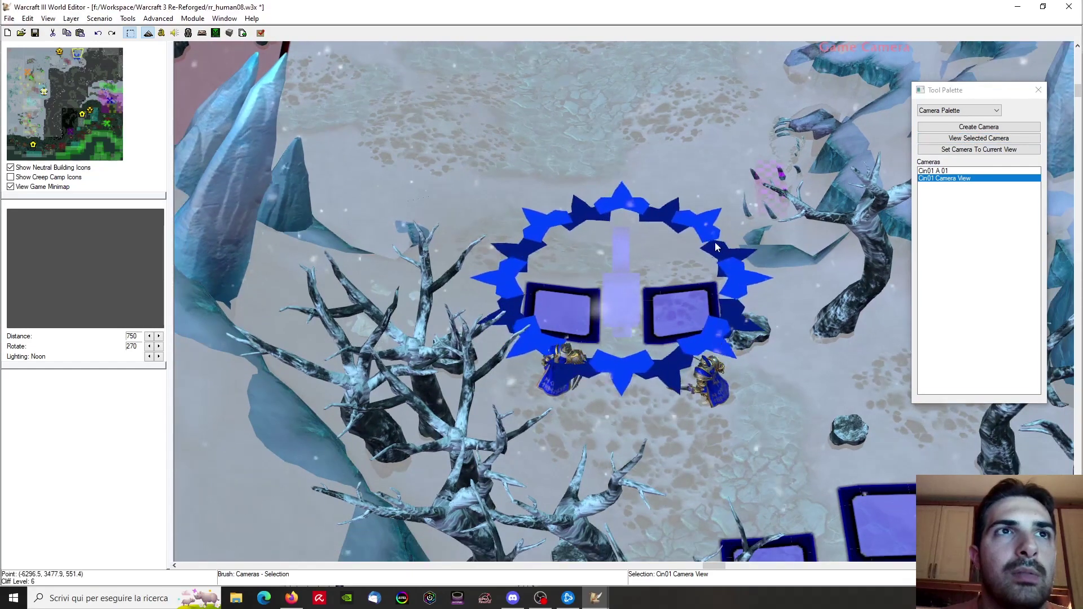
Hide the regions, frame the units around the campfire, and set the Cin01 A 01 camera to that view
left_click(932, 171)
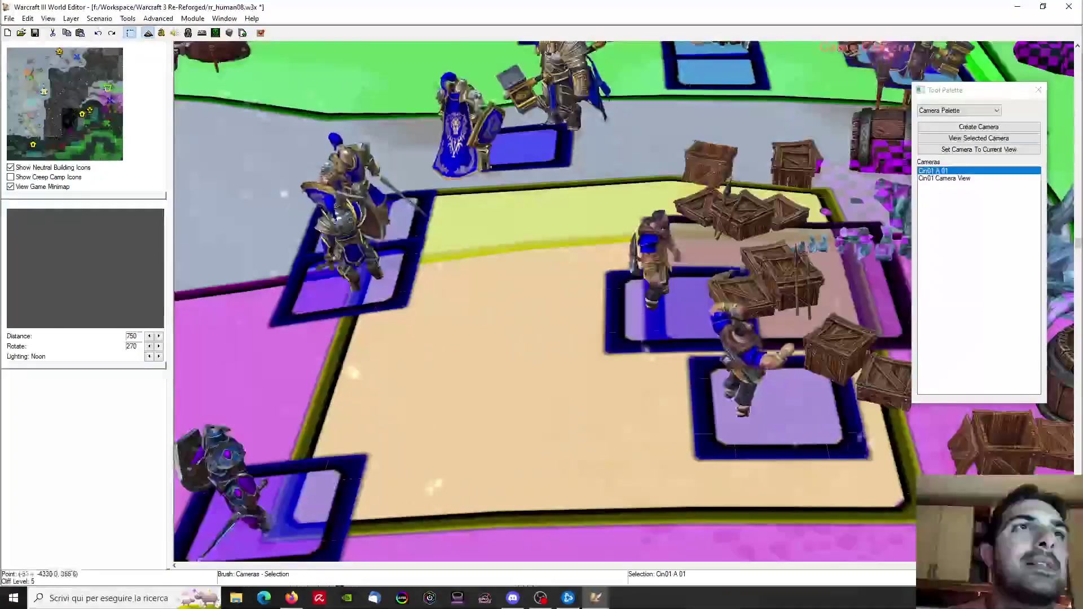
key("ctrl+shift+c")
right_click_drag(400, 263, 553, 332, "ctrl")
key("r")
scroll(475, 268, "up", 3)
right_click_drag(475, 268, 264, 330, "ctrl")
right_click_drag(642, 263, 533, 418, "ctrl")
scroll(542, 361, "up", 3)
scroll(543, 361, "down", 2)
mouse_move(542, 361)
right_mouse_down("ctrl")
mouse_move(550, 316)
mouse_move(569, 310)
mouse_move(322, 265)
mouse_move(356, 252)
mouse_move(466, 316)
mouse_move(147, 280)
mouse_move(192, 265)
mouse_move(602, 265)
mouse_move(475, 303)
mouse_move(481, 265)
mouse_move(631, 269)
mouse_move(585, 306)
mouse_move(540, 300)
mouse_move(650, 337)
mouse_move(638, 308)
mouse_move(611, 299)
mouse_move(649, 274)
mouse_move(576, 289)
mouse_move(552, 288)
mouse_move(555, 277)
mouse_move(549, 341)
right_mouse_up("ctrl")
scroll(551, 342, "down", 2)
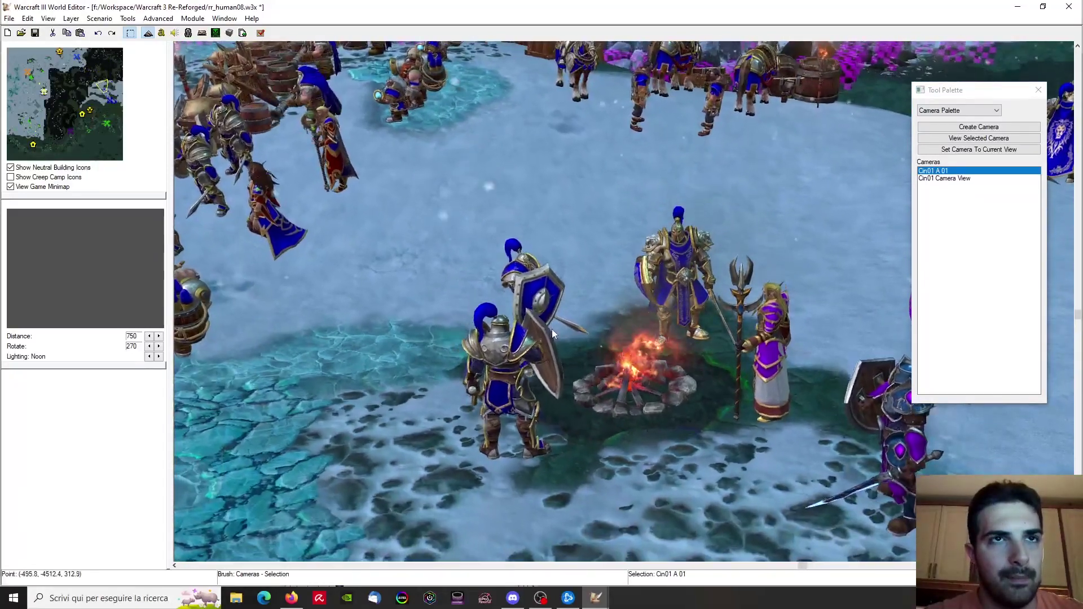
left_click(979, 149)
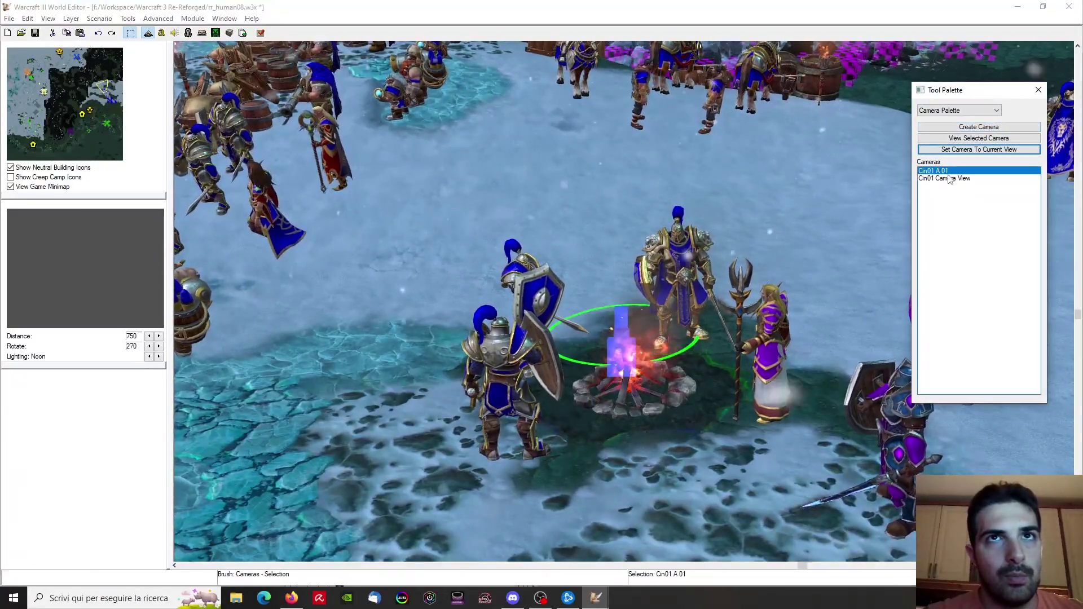
Preview Cin01 A 01's values in the main window and set distance 700, angle of attack 340 and far clipping 4000
double_click(640, 306)
left_click(505, 388)
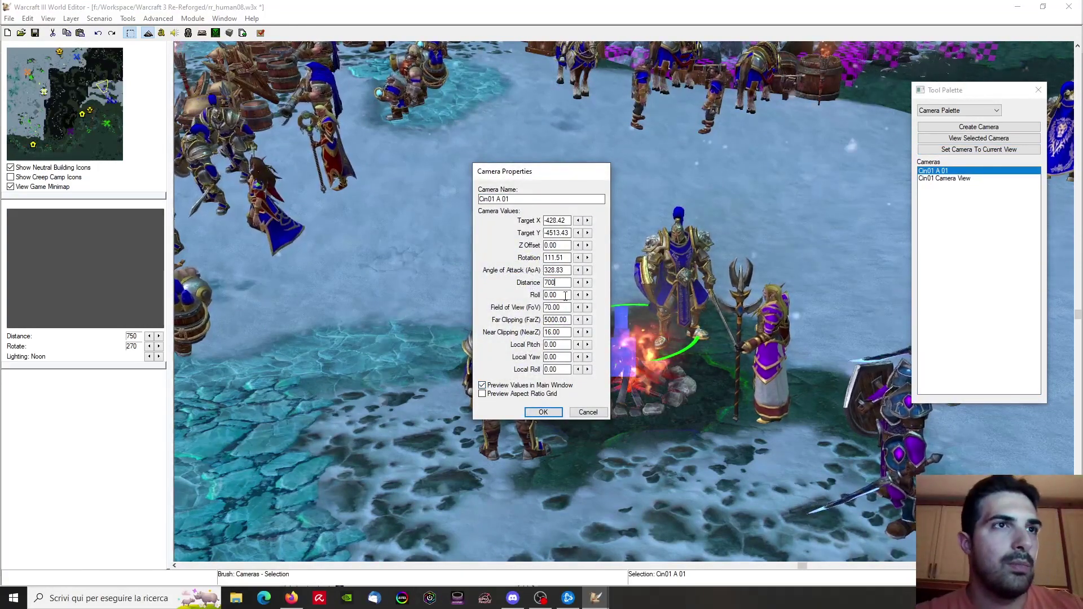
left_click_drag(562, 270, 553, 270)
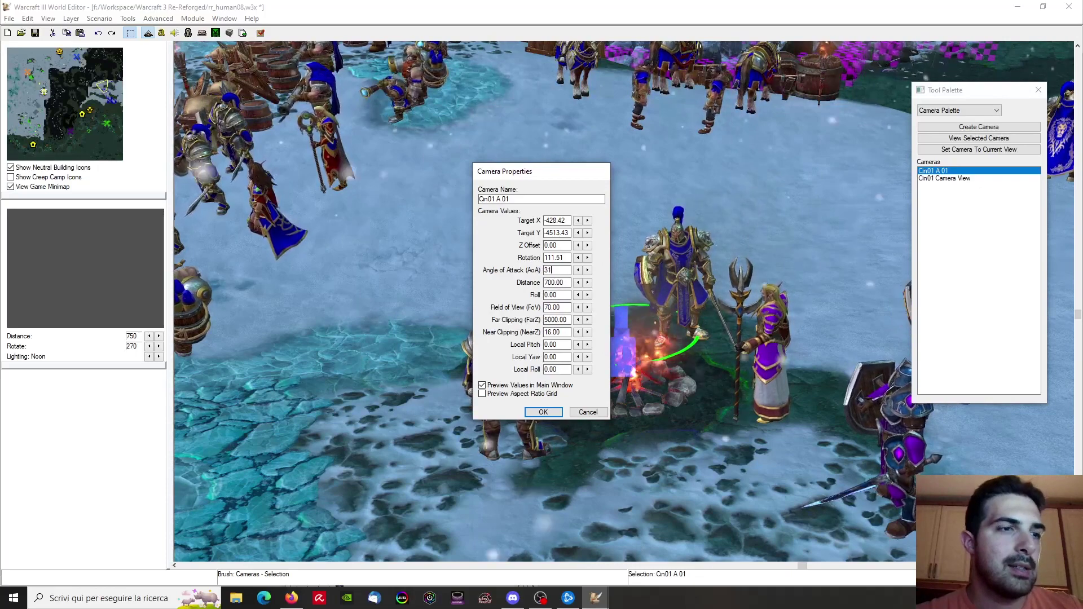
type("5")
left_click(561, 258)
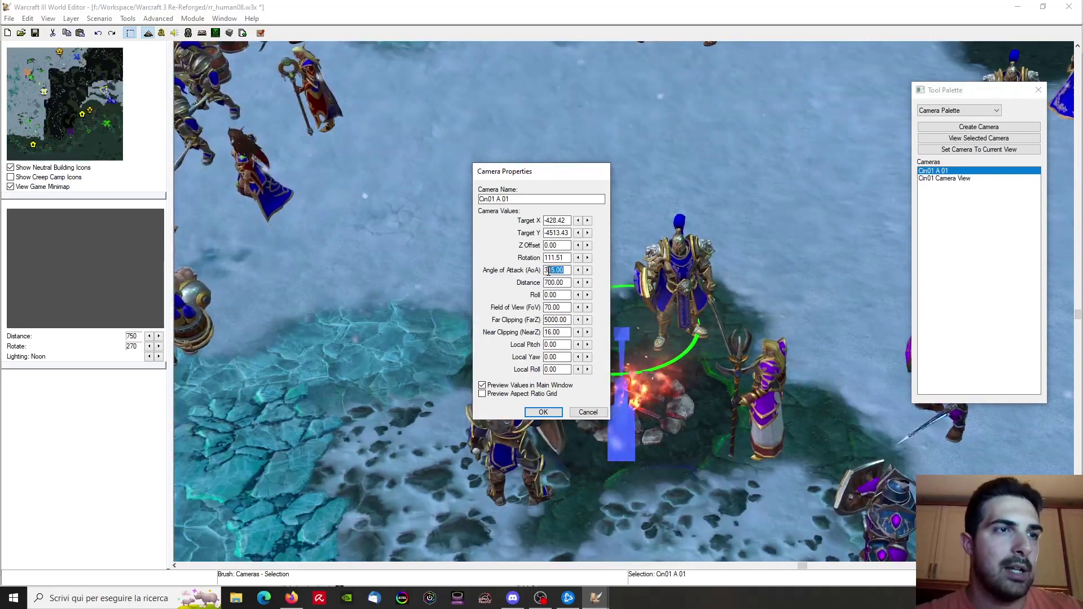
left_click(564, 260)
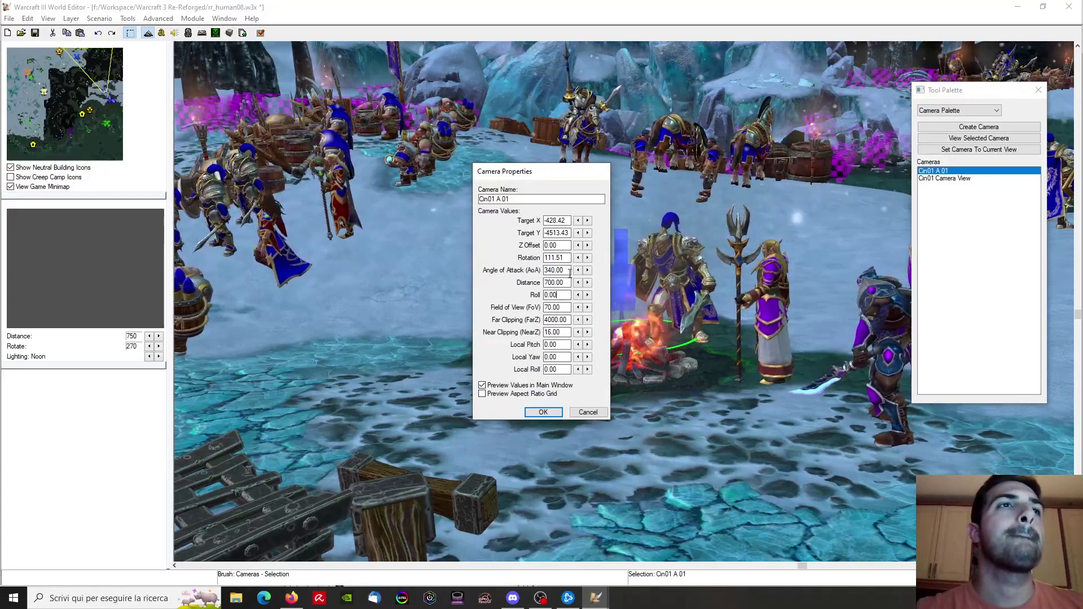
Lower Cin01 A 01's angle of attack to 333, set its field of view to 60, and apply the properties
left_click(588, 272)
left_click(578, 272)
left_click(577, 273)
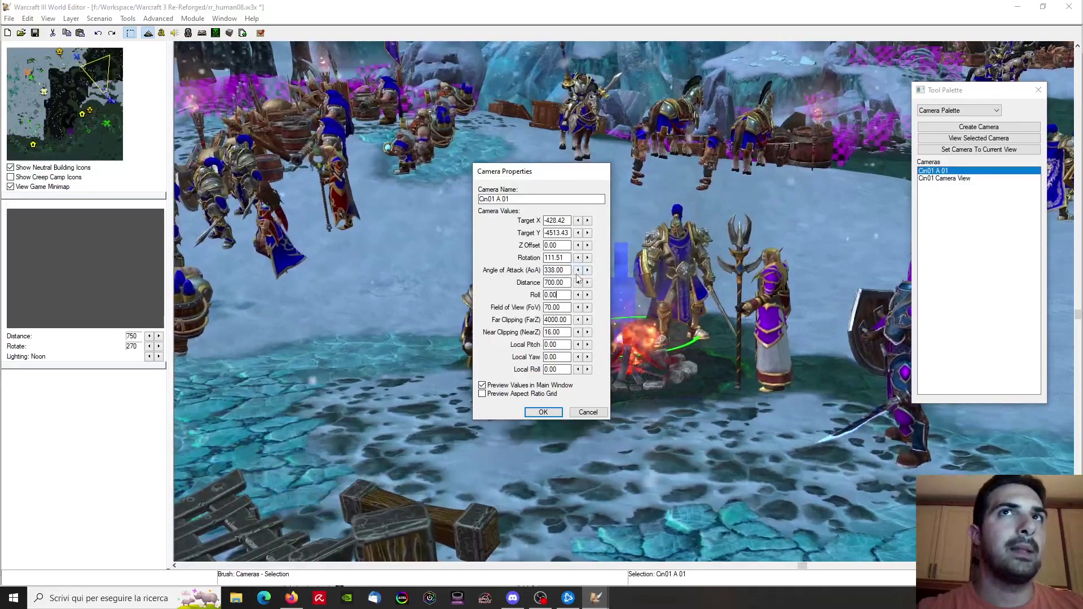
left_click(577, 272)
left_click(578, 272)
left_click(577, 272)
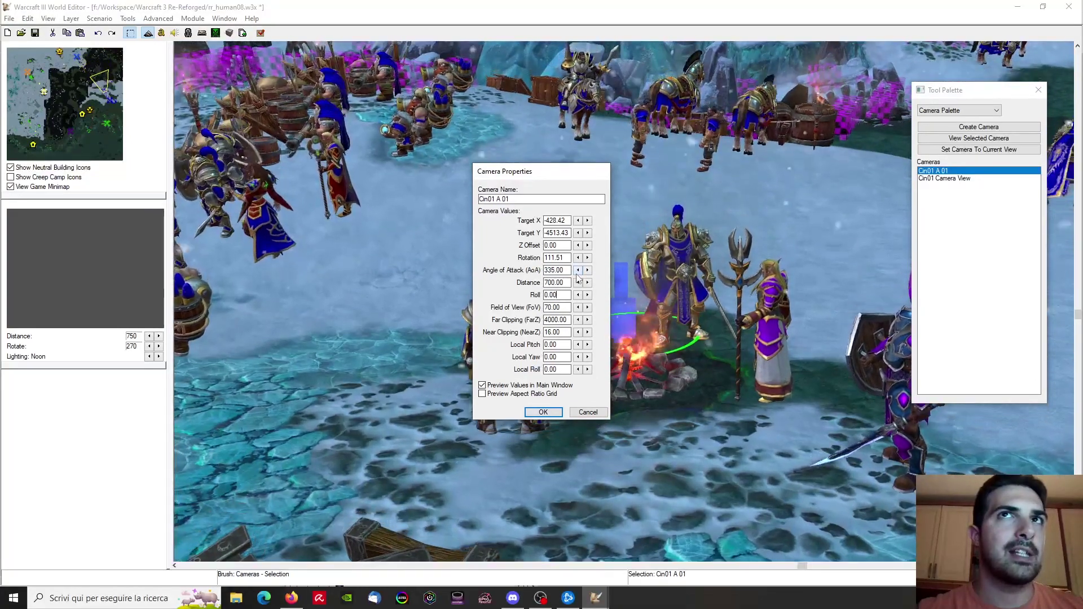
left_click(577, 273)
left_click(577, 273)
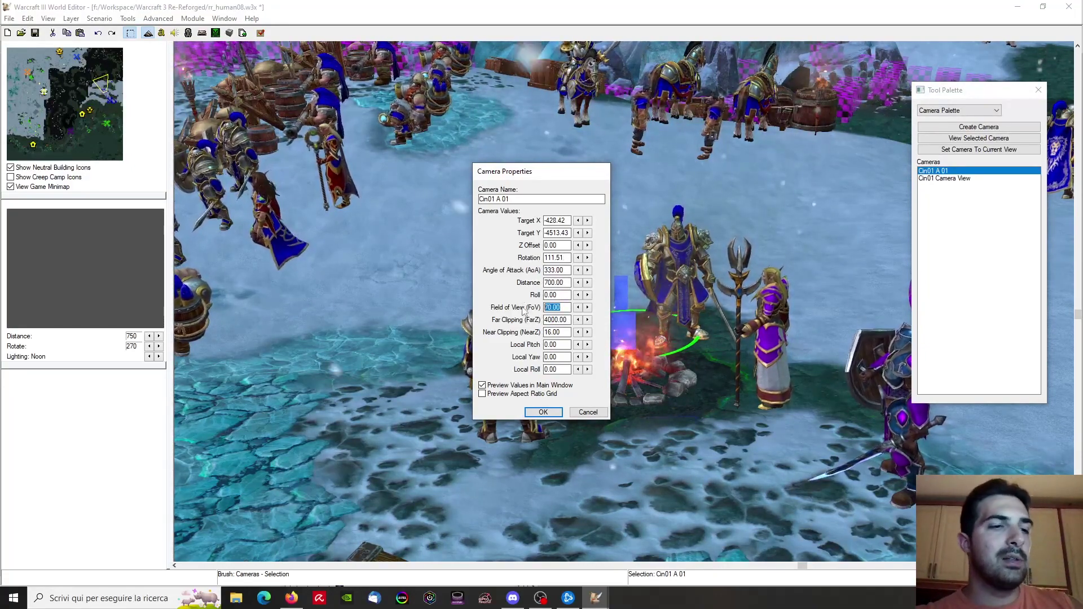
left_click(558, 284)
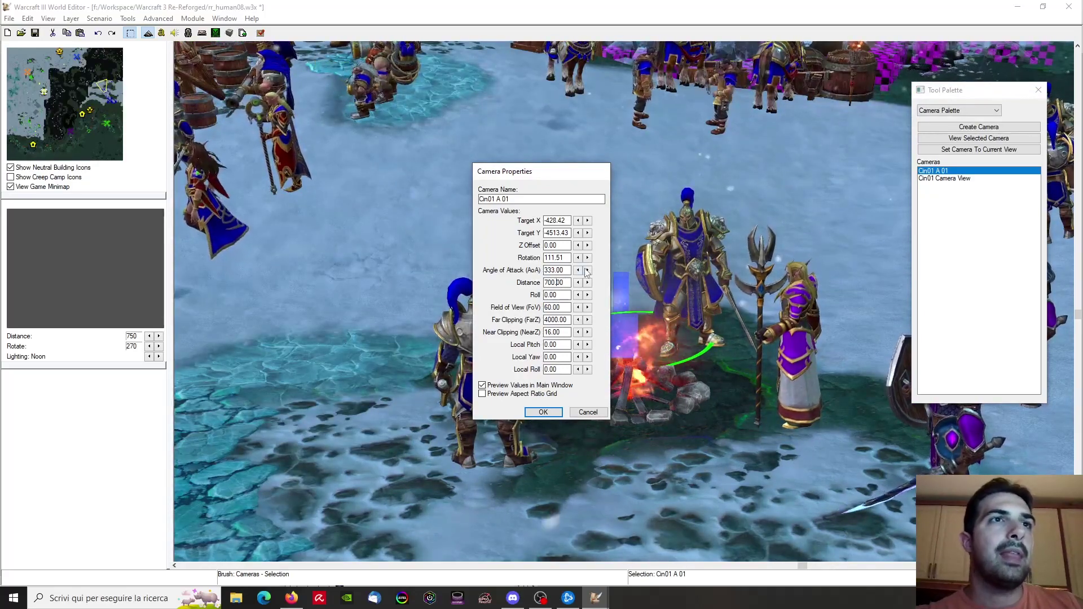
left_click(543, 412)
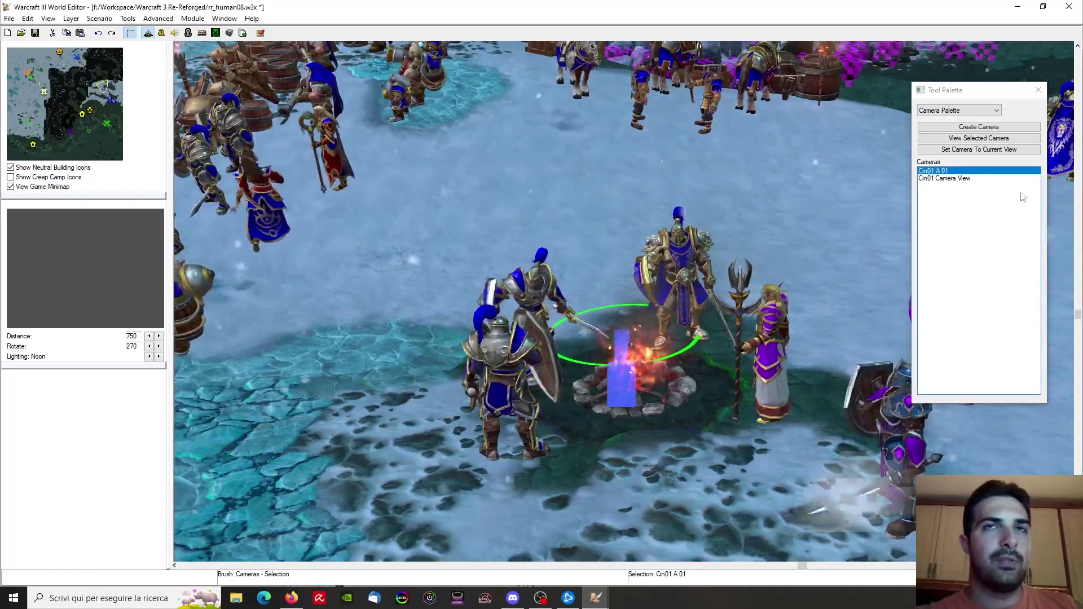
Orbit from the Cin01 A 01 view around the campfire and create a camera there named Cin01 A 02 with distance 500
double_click(945, 172)
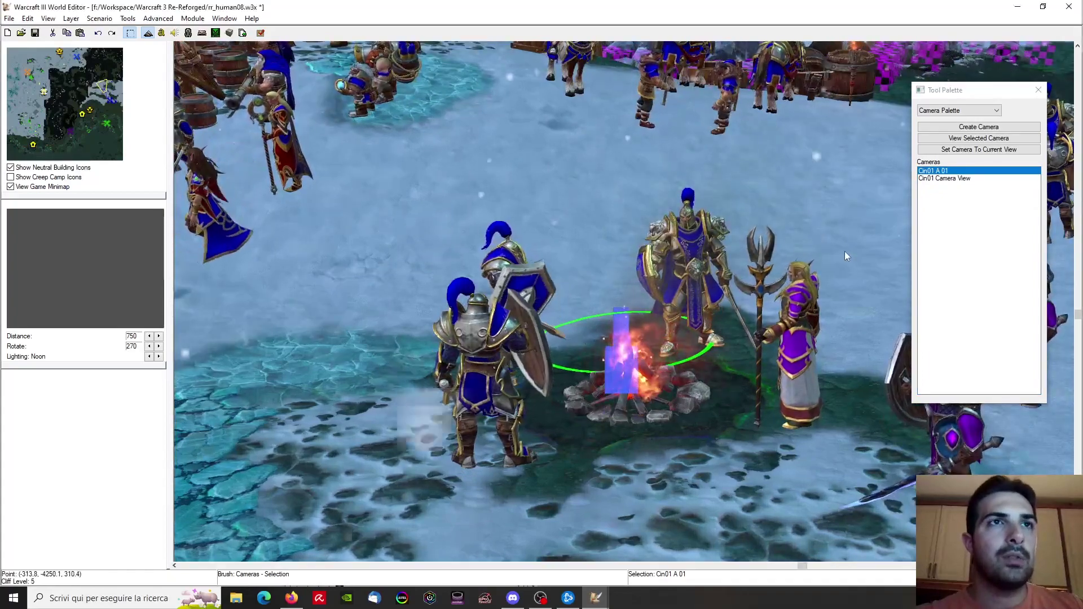
right_click_drag(814, 252, 534, 276, "ctrl")
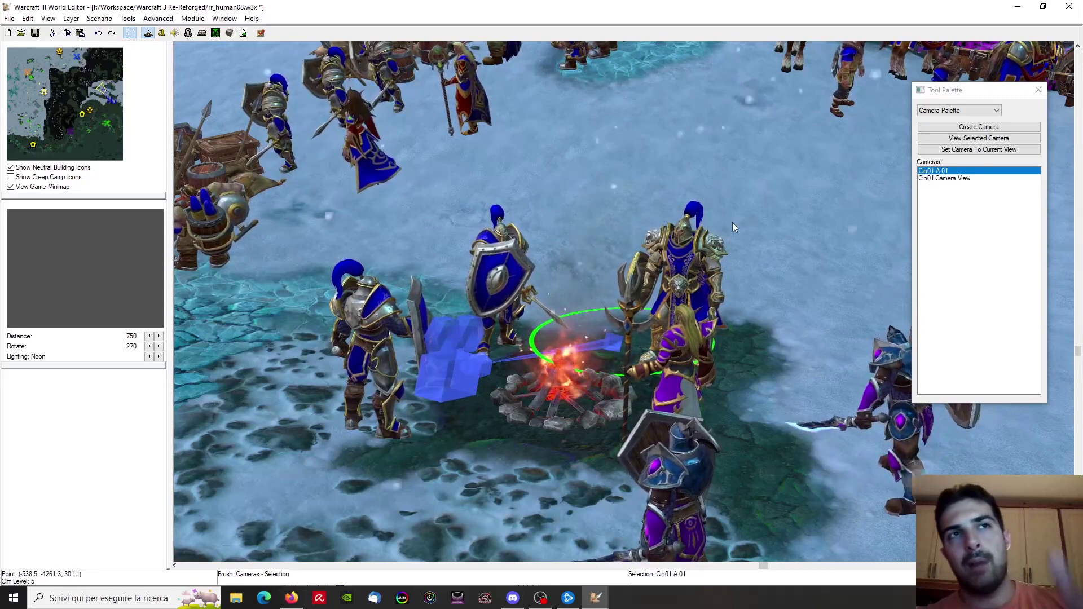
left_click(979, 127)
right_click(932, 186)
left_click(953, 189)
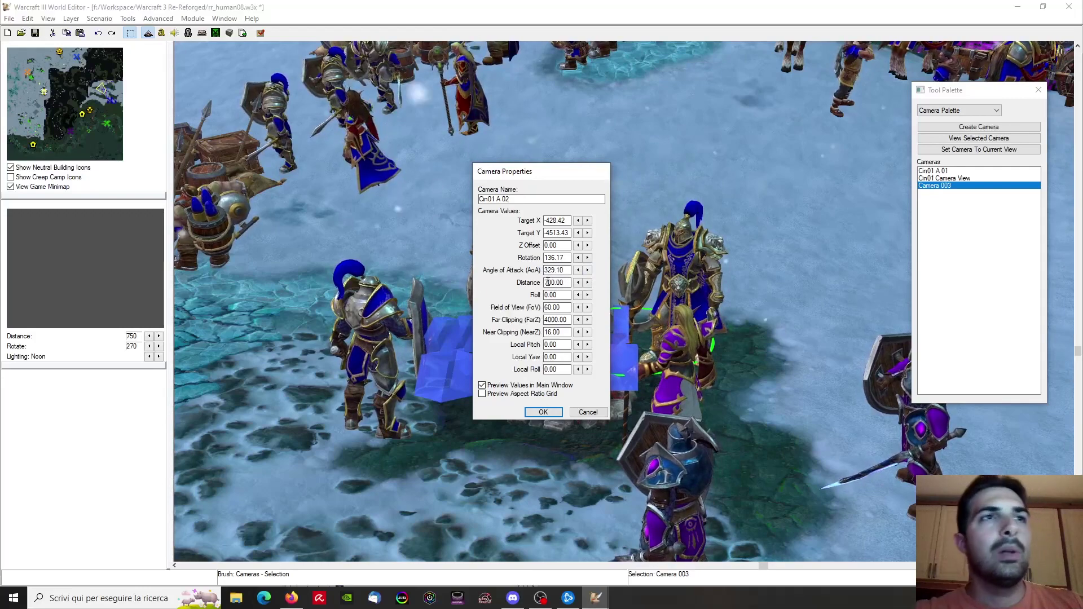
left_click(547, 304)
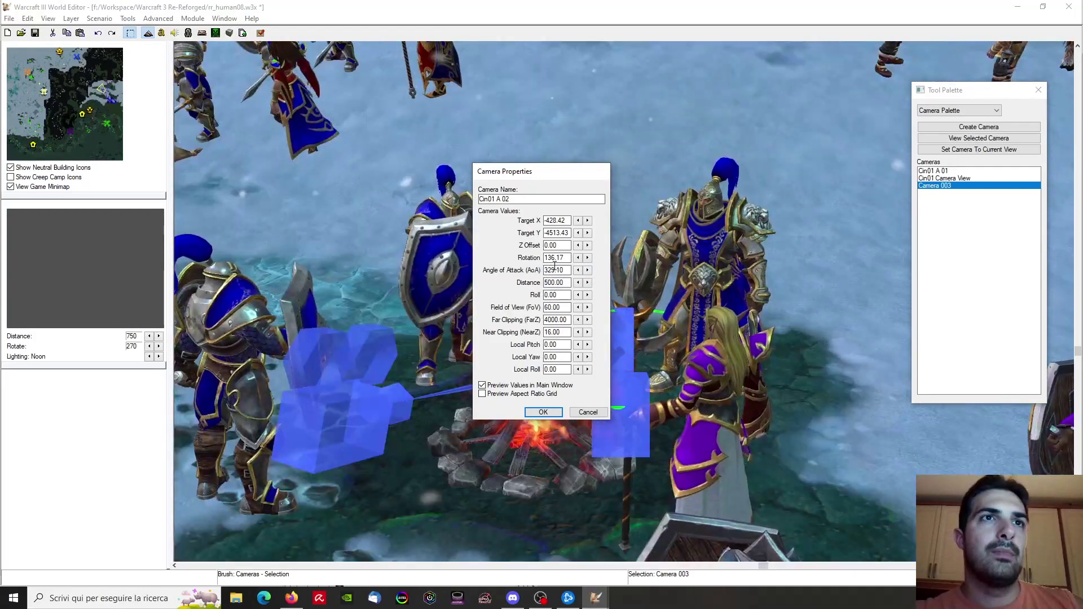
left_click(543, 412)
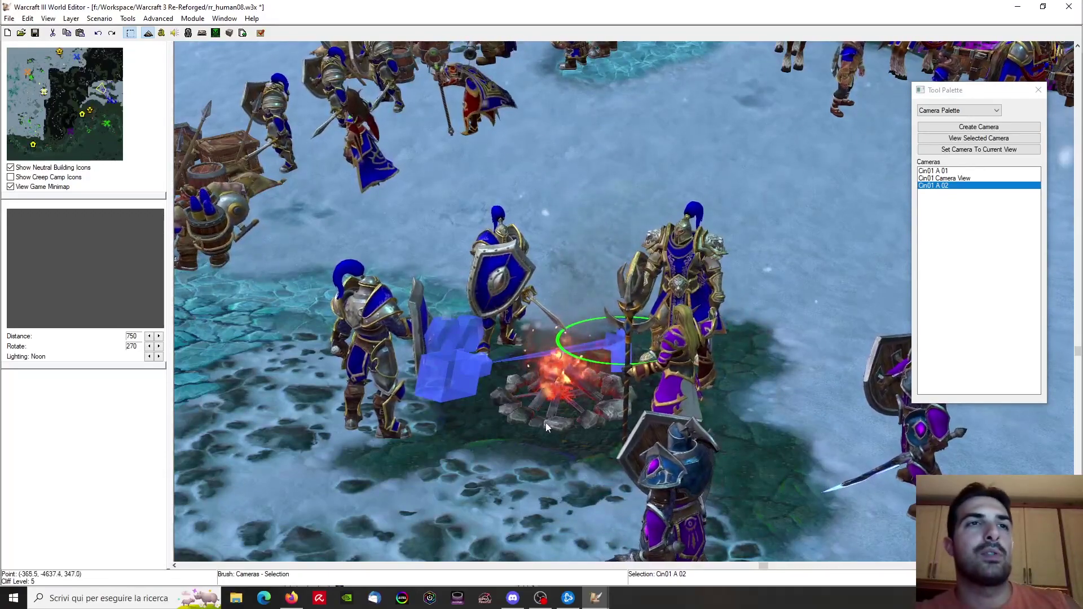
Set Cin01 A 02's field of view to 55 with values previewed, and sort the camera list by name
double_click(935, 186)
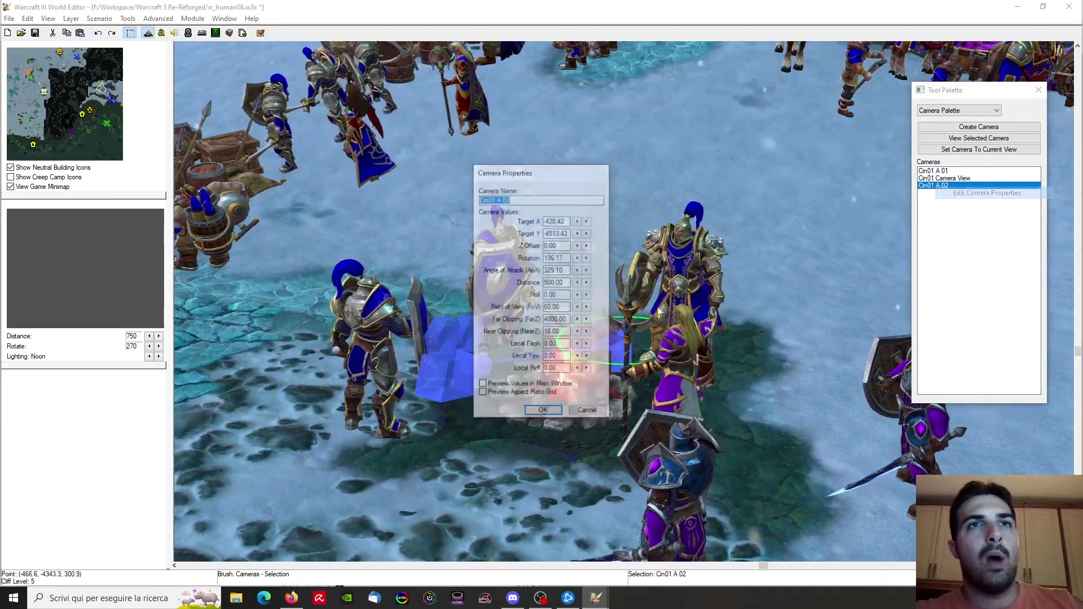
left_click(517, 386)
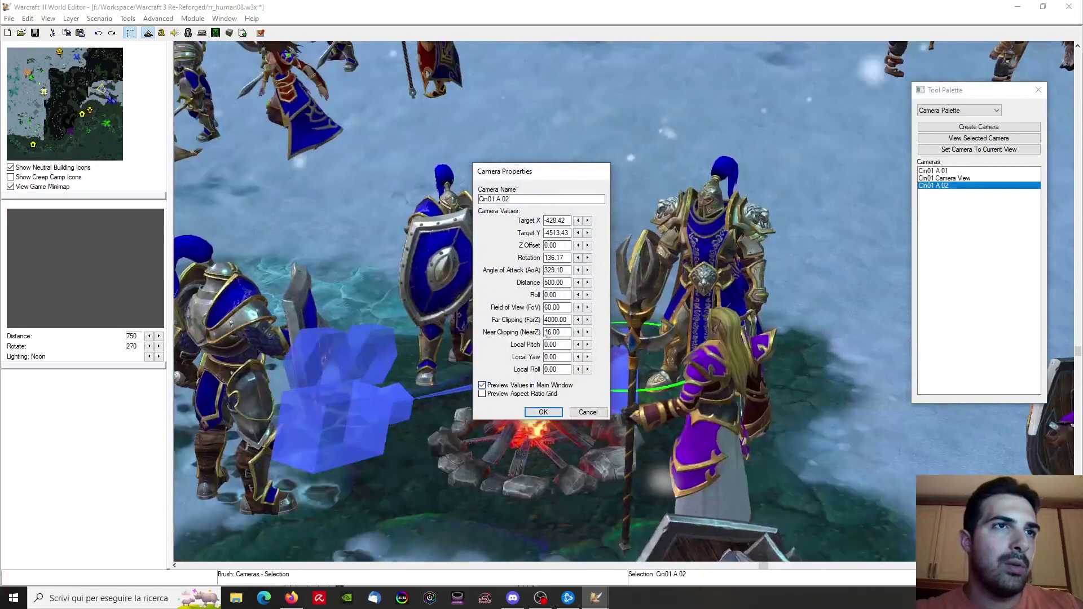
type("55")
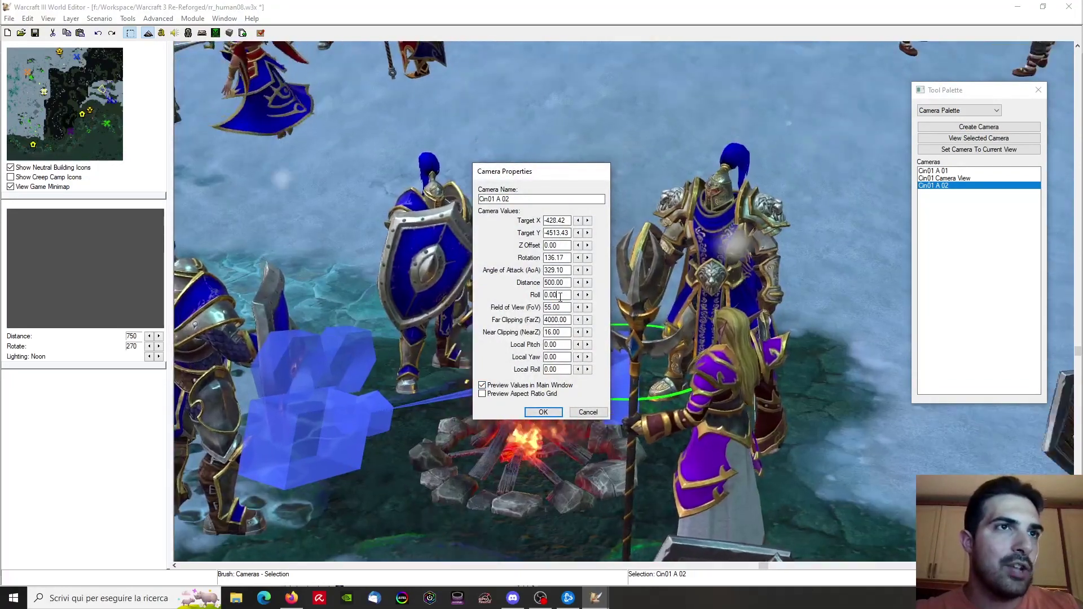
left_click(554, 414)
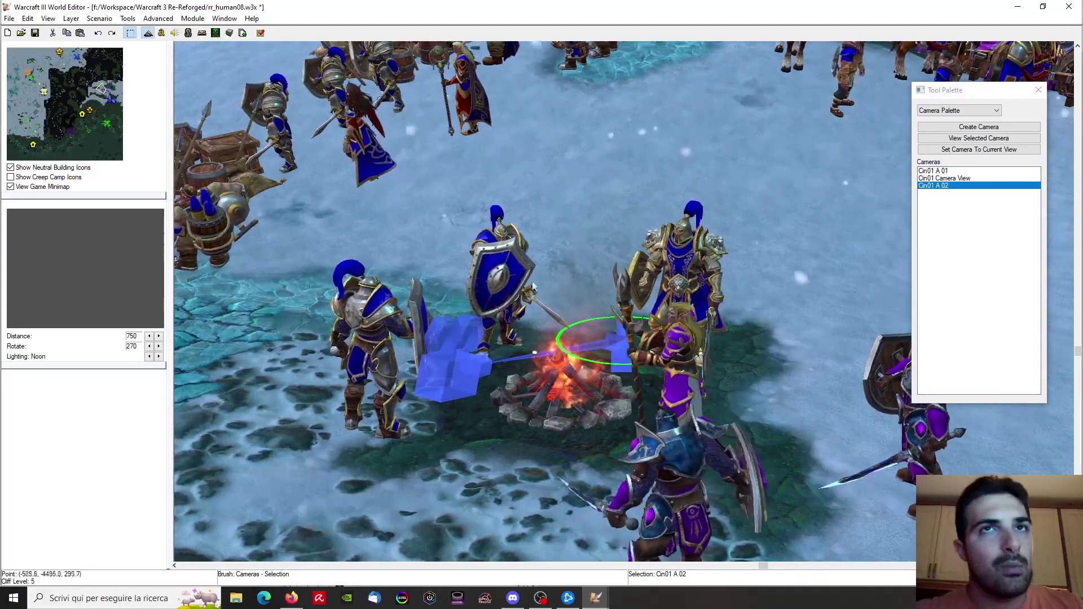
right_click(933, 190)
left_click(967, 276)
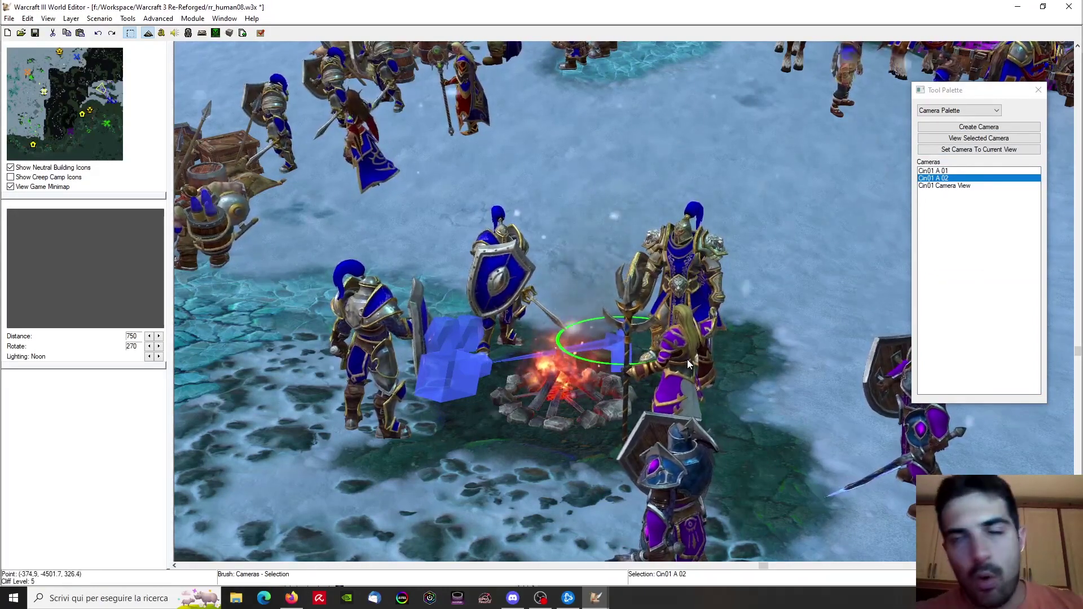
In the Unit Palette, turn Captain Luc Valonforth beside the campfire to face the purple-clad blond elf
scroll(632, 368, "down", 10)
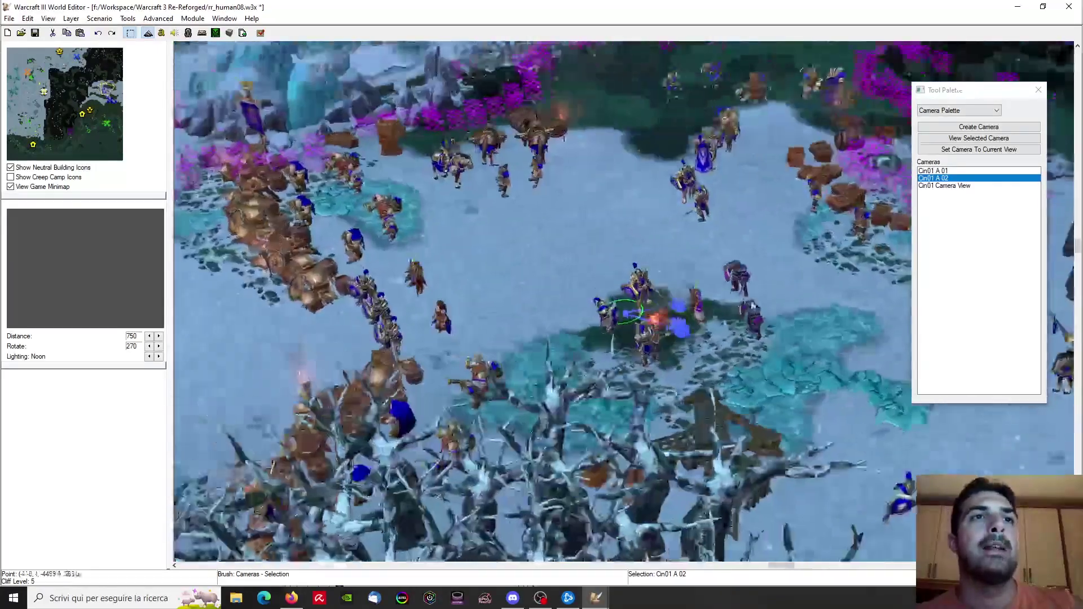
right_click_drag(753, 306, 516, 309, "ctrl")
scroll(699, 409, "up", 6)
scroll(731, 343, "up", 5)
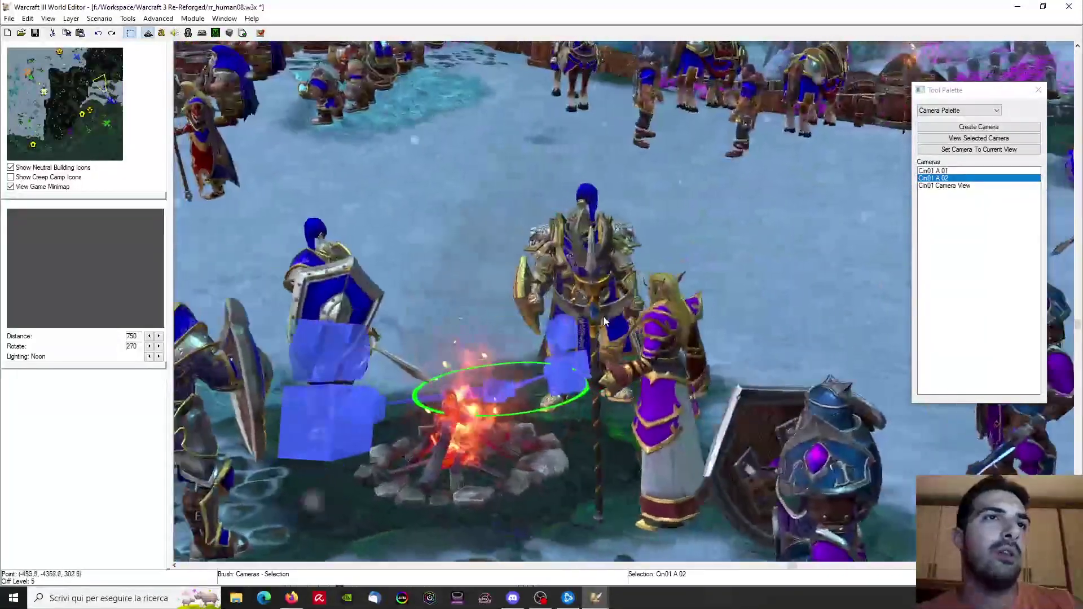
scroll(480, 326, "up", 6)
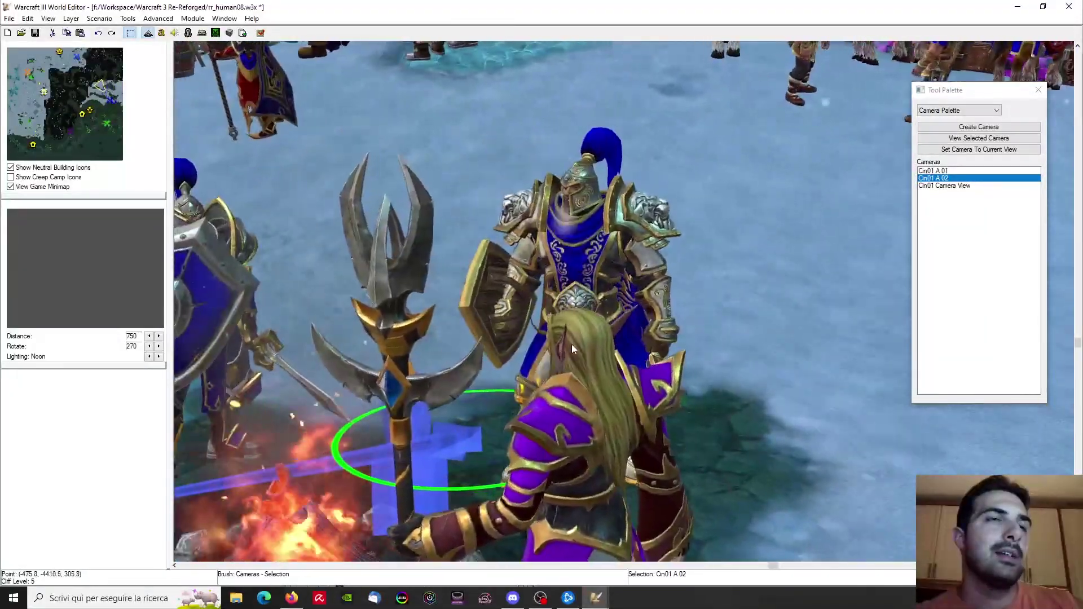
right_click_drag(573, 345, 687, 203, "ctrl")
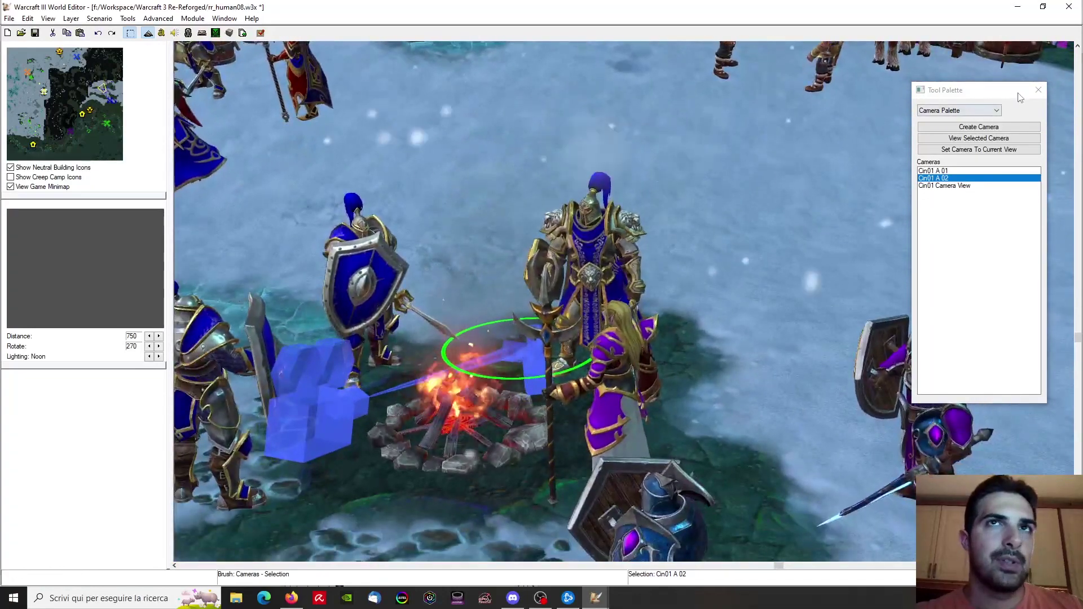
left_click(971, 111)
left_click(953, 136)
left_click(572, 243)
scroll(570, 344, "up", 5)
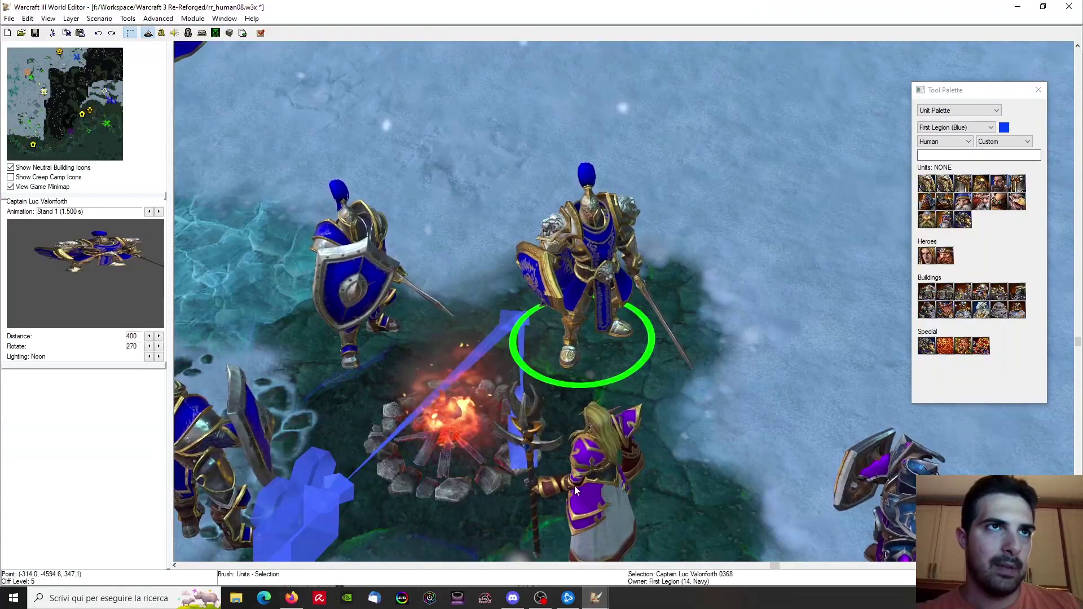
right_click_drag(372, 381, 516, 311)
left_click(436, 378)
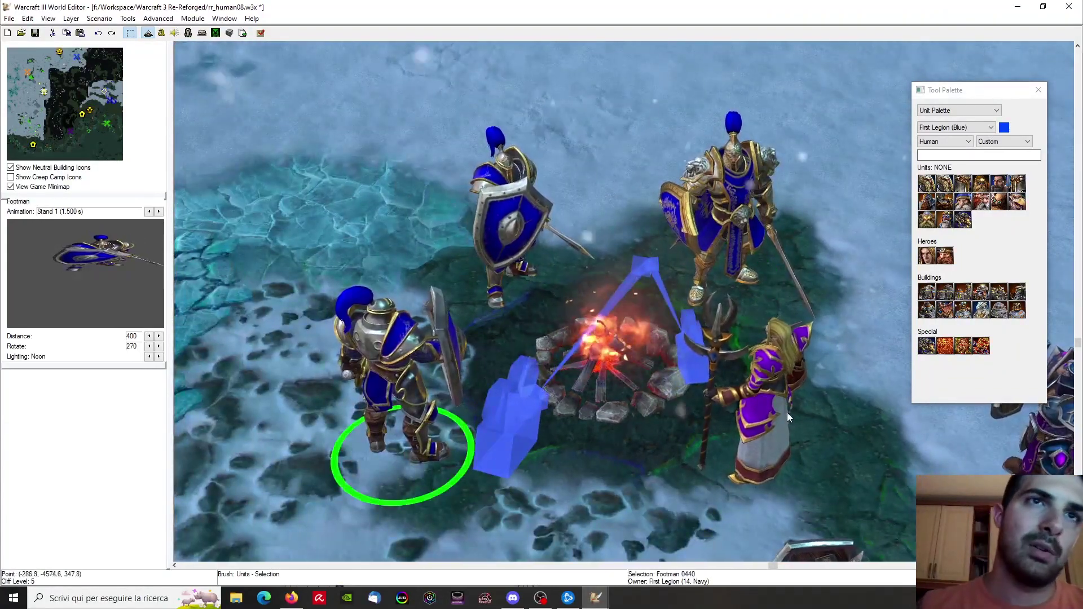
right_click_drag(869, 384, 739, 400)
left_click(739, 401)
Return to the Camera Palette and create a camera looking over the elf's shoulder at Captain Valonforth
left_click(976, 112)
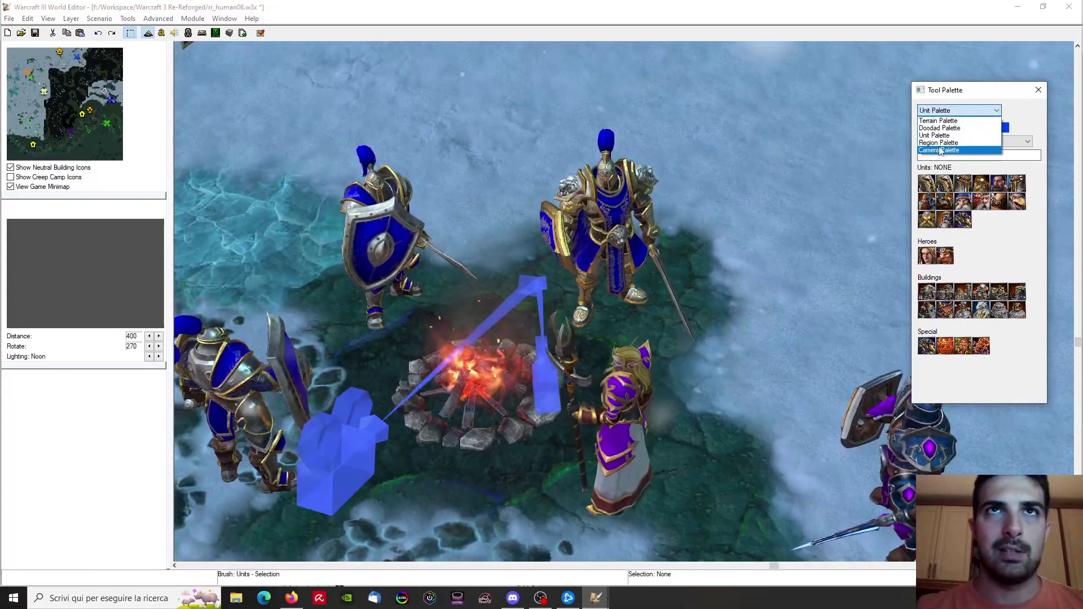
left_click(950, 135)
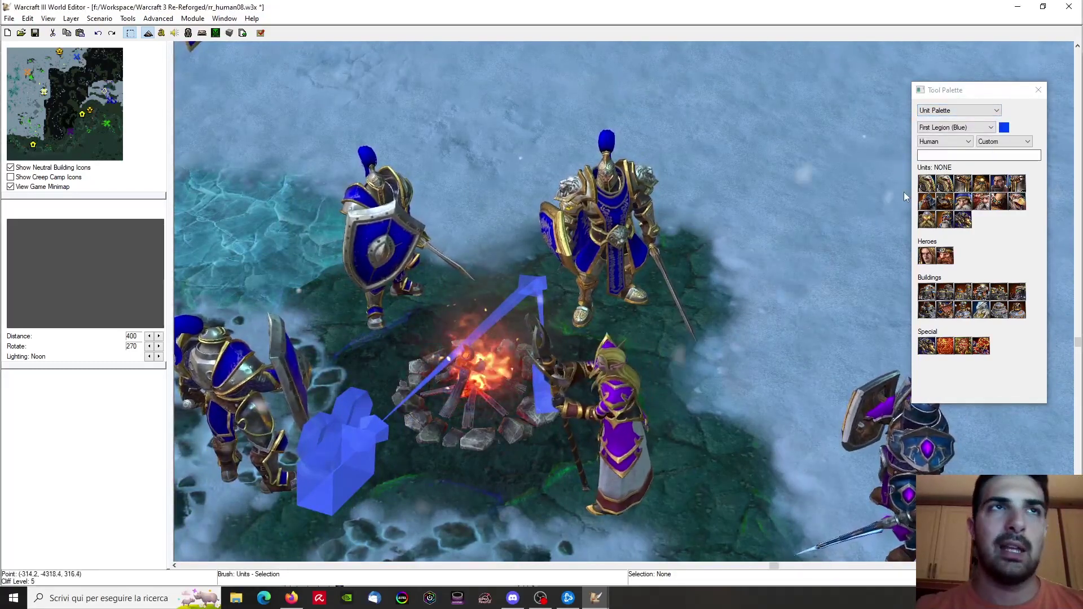
left_click(966, 111)
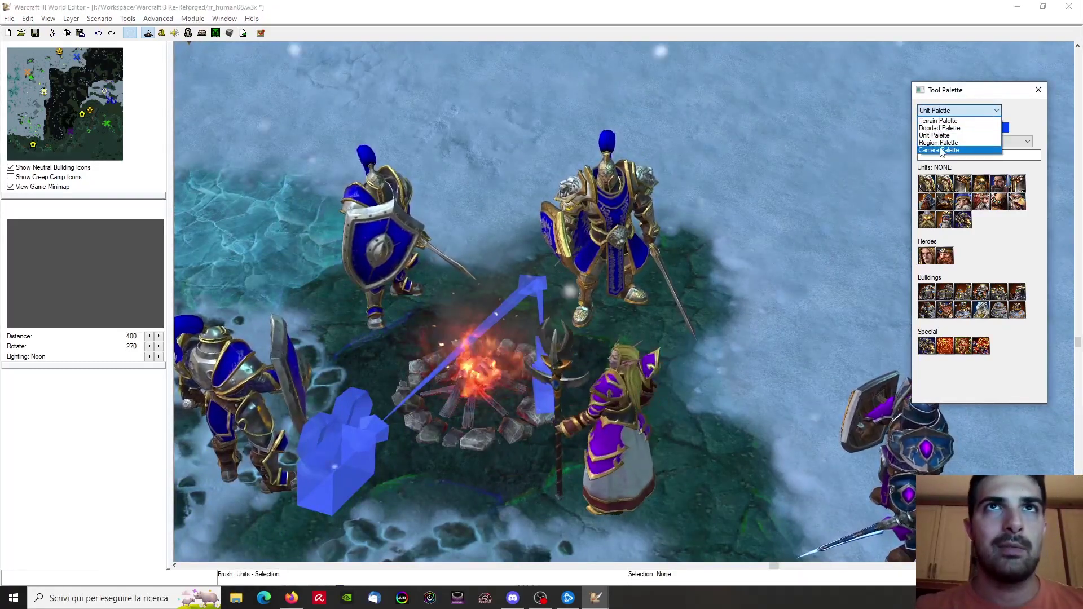
left_click(945, 151)
scroll(713, 290, "up", 2)
scroll(680, 233, "up", 3)
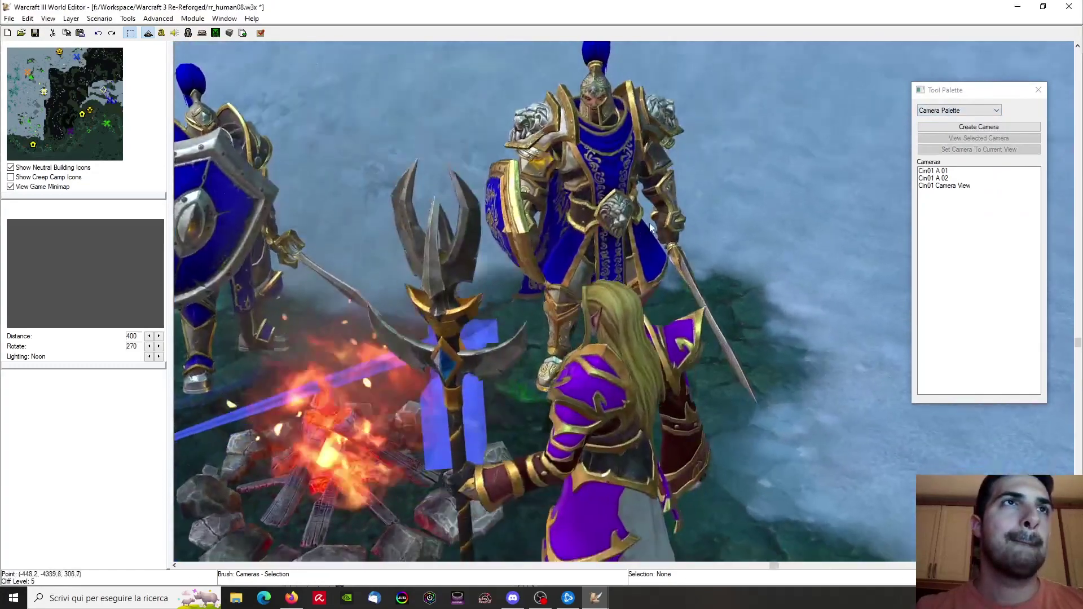
scroll(653, 219, "up", 3)
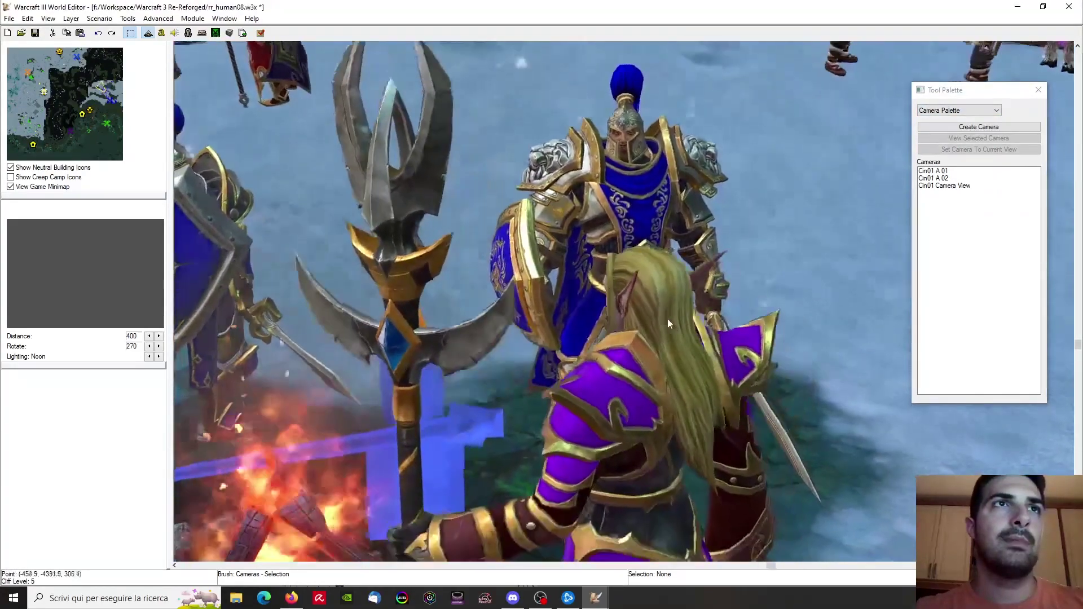
right_click_drag(668, 319, 597, 335, "ctrl")
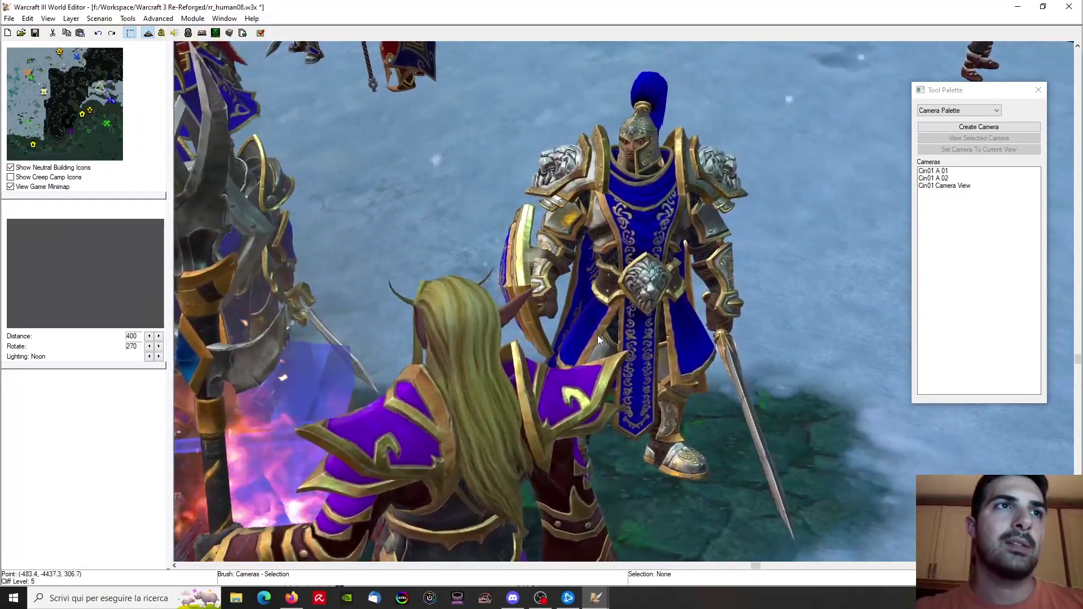
right_click_drag(597, 200, 695, 226)
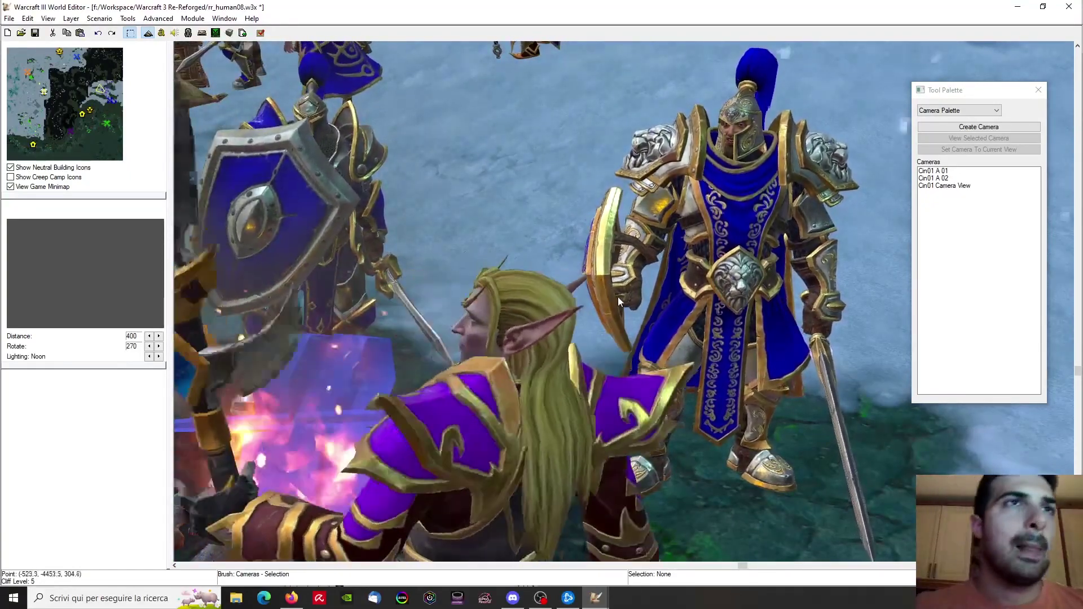
left_click(979, 126)
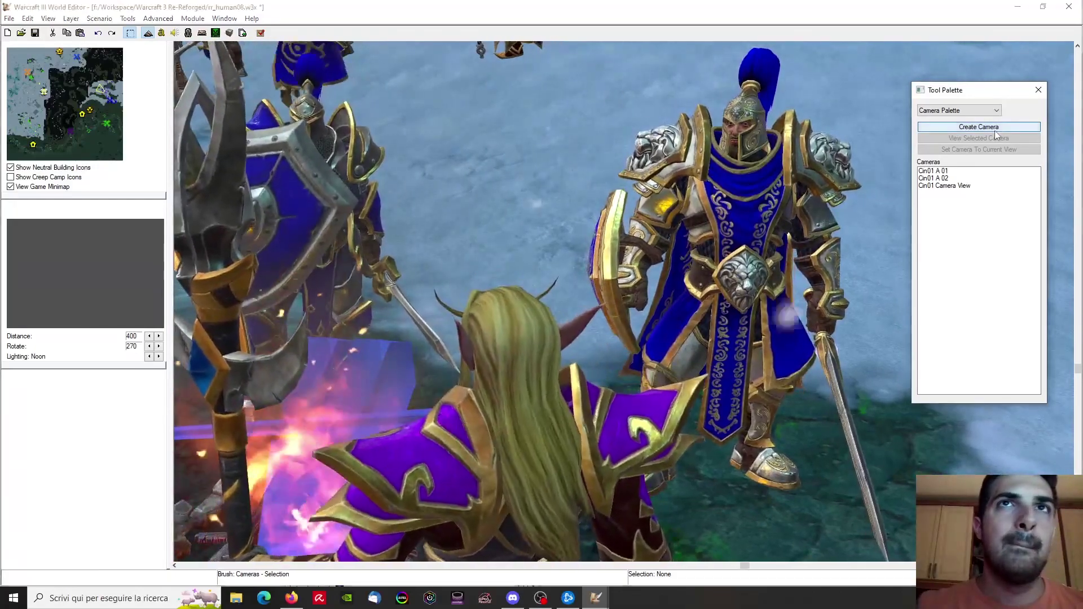
Name the new camera Cin01 B Valonforth, preview its values in the main window, and set its distance to 300
double_click(948, 193)
type("Cin")
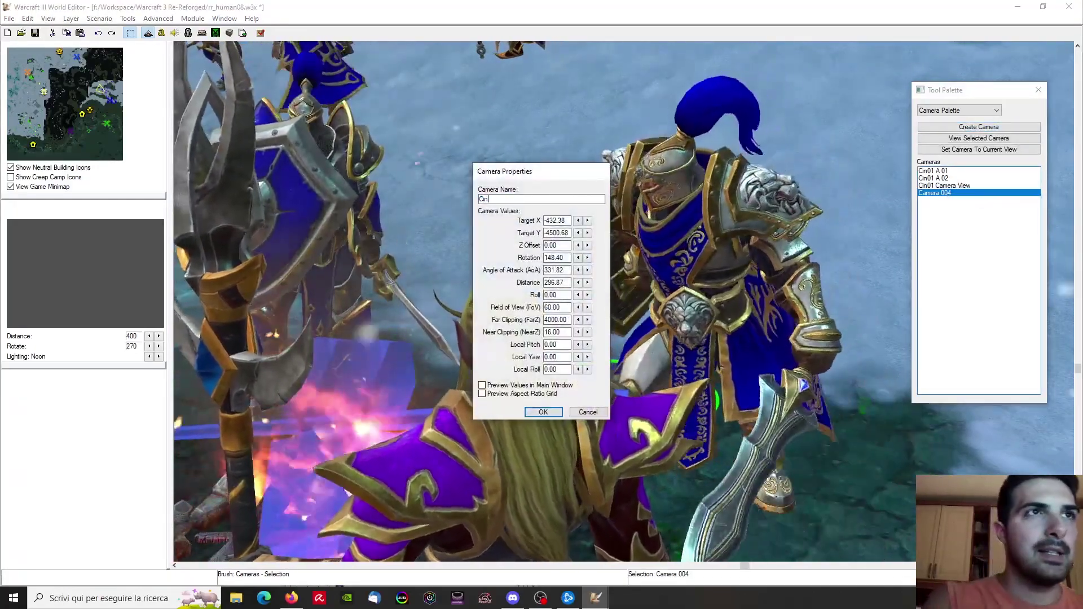
type("01 B")
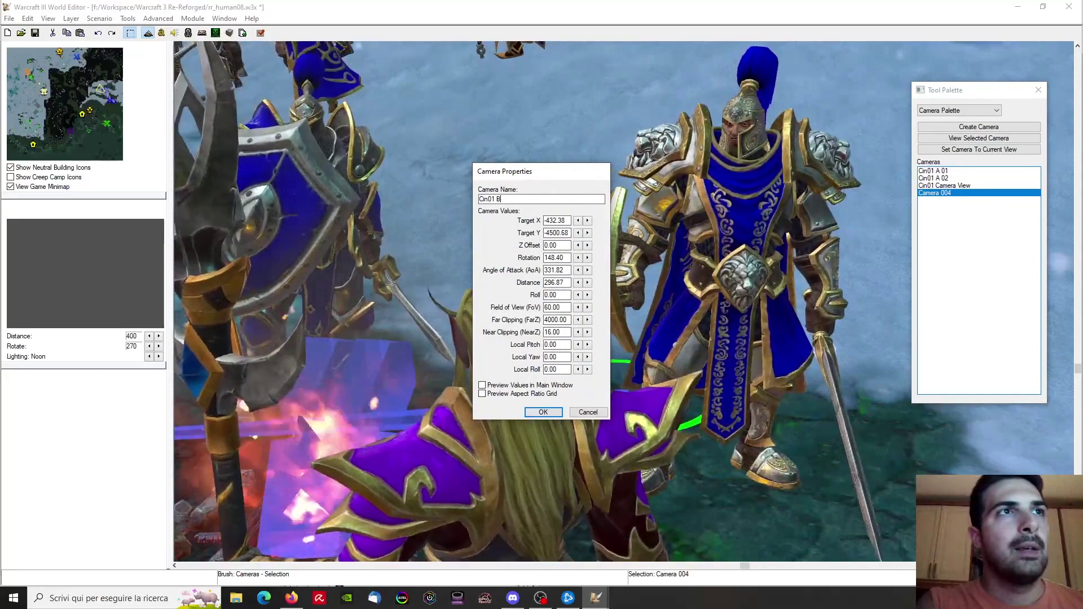
type(" Valonforth")
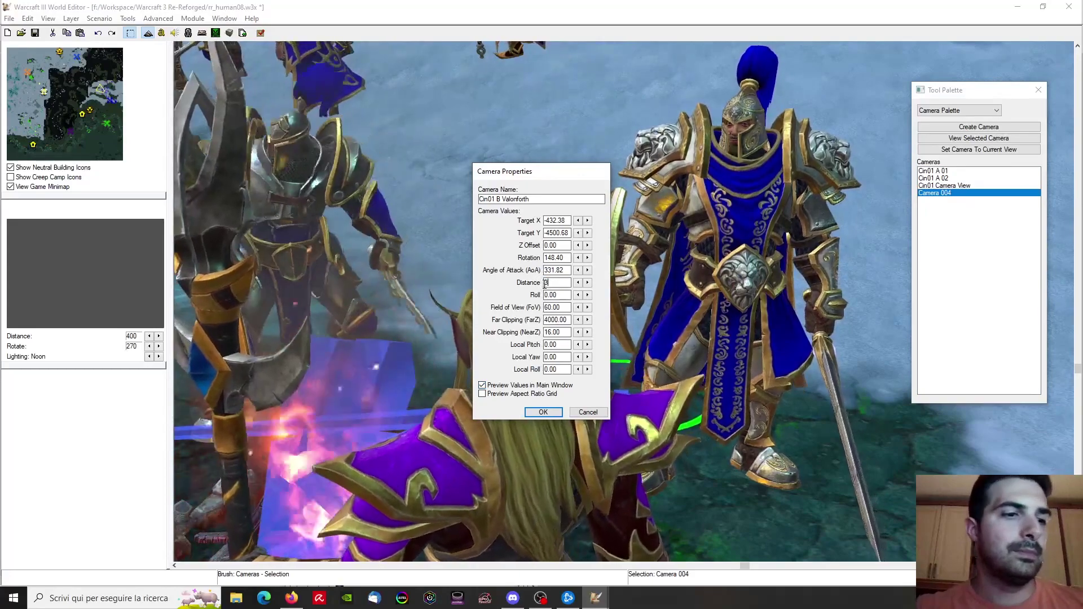
left_click(566, 270)
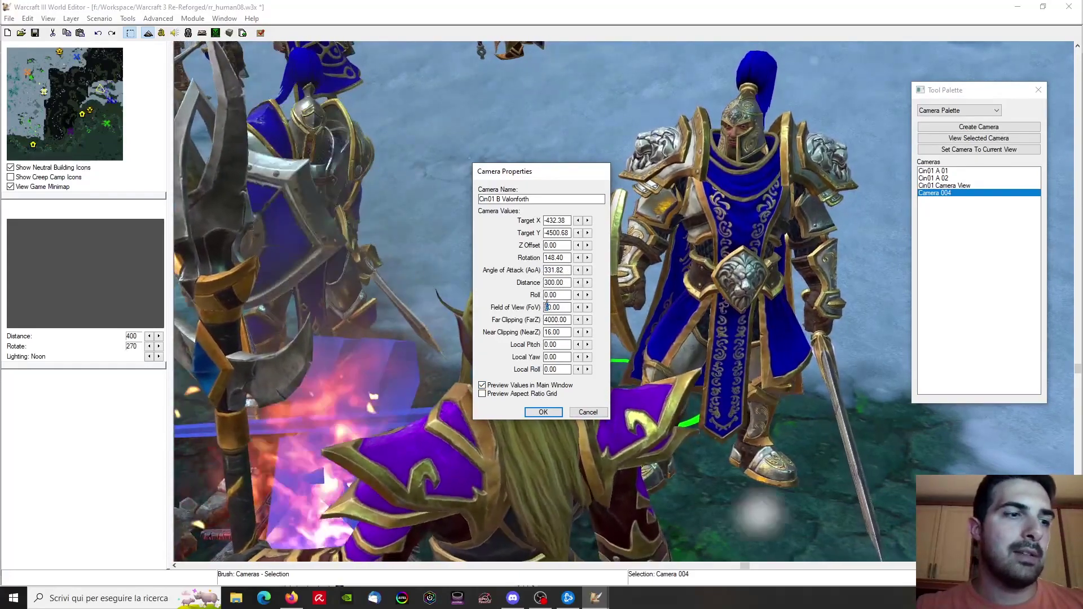
Set the Cin01 B Valonforth camera's Angle of Attack to 333.82 and its Z Offset to 8.00
left_click(567, 270)
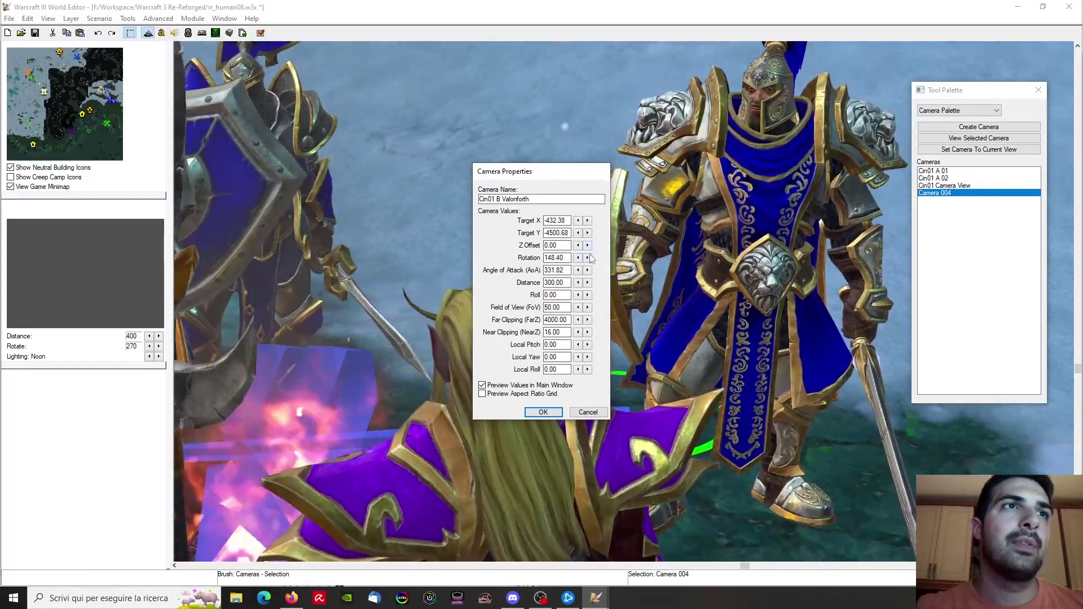
left_click(587, 270)
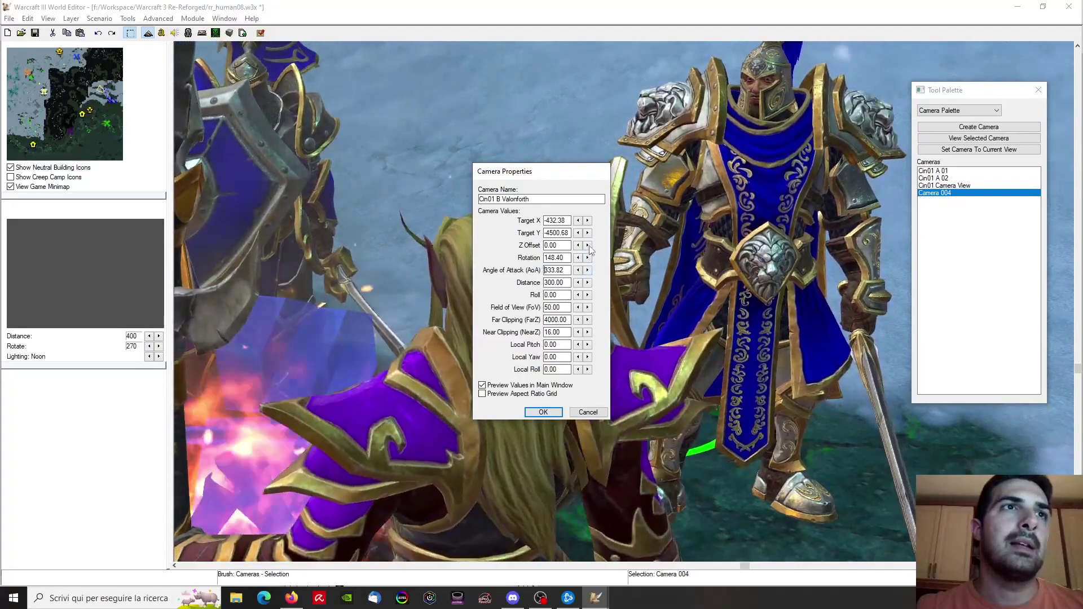
left_click(587, 246)
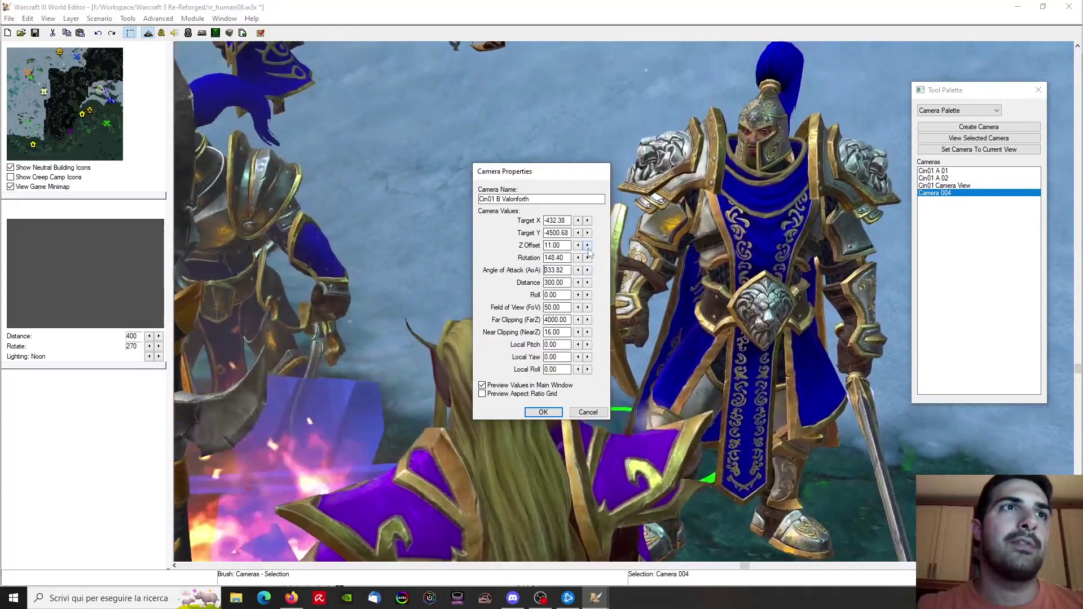
double_click(579, 246)
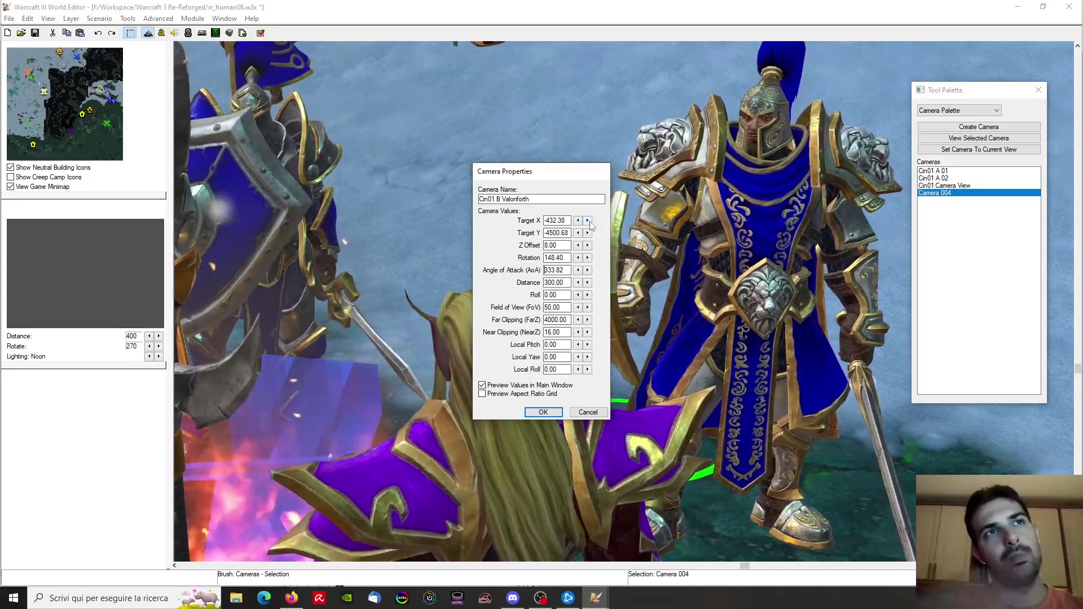
Set the Cin01 B Valonforth camera's Rotation to 150.40 and Target Y to -4505.68, and apply the properties
double_click(587, 258)
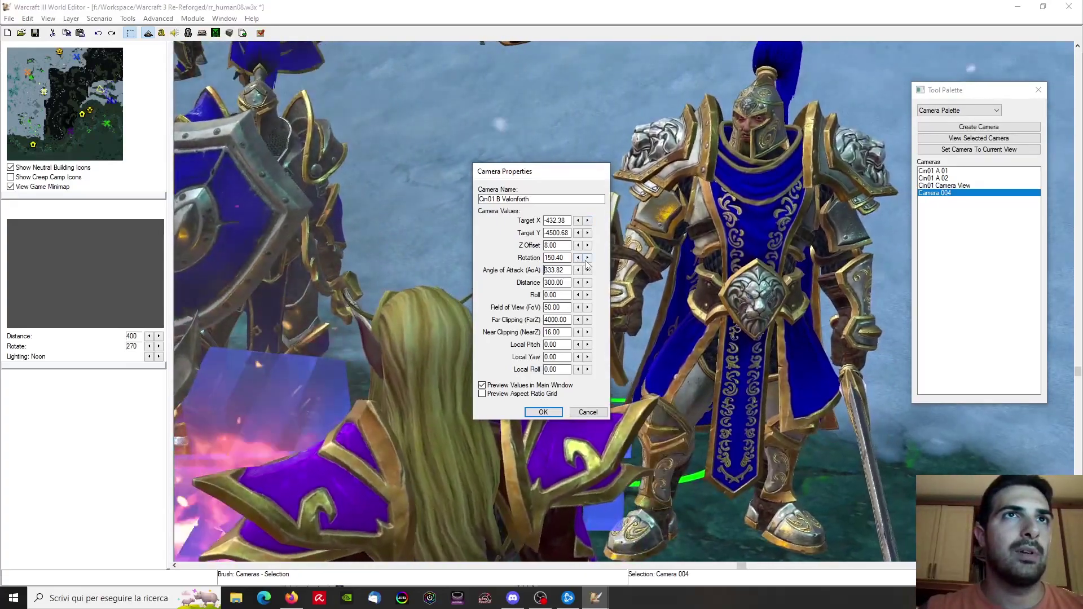
left_click(579, 234)
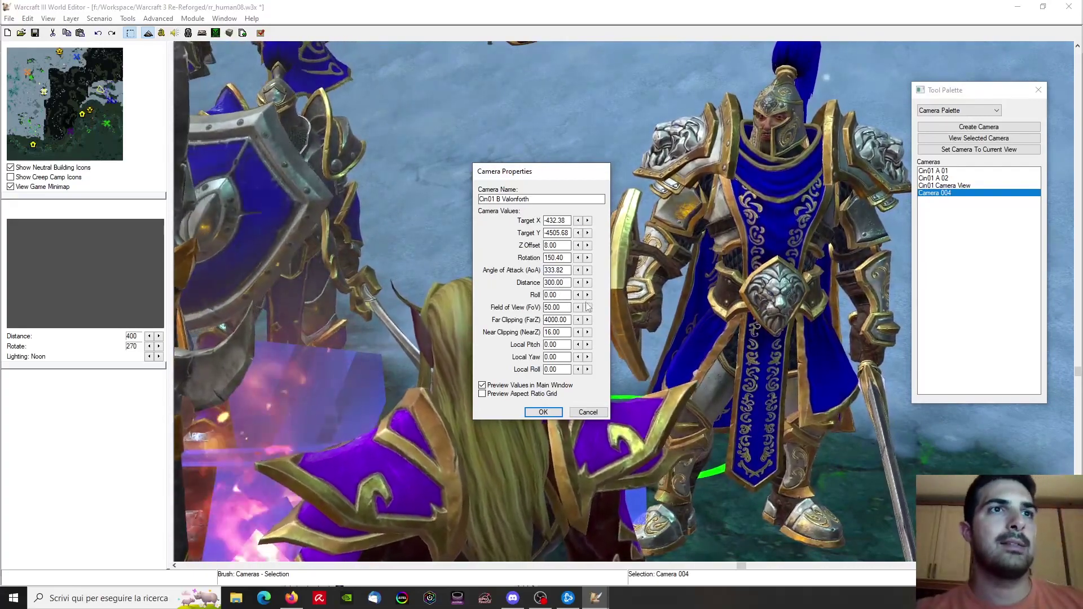
left_click(542, 412)
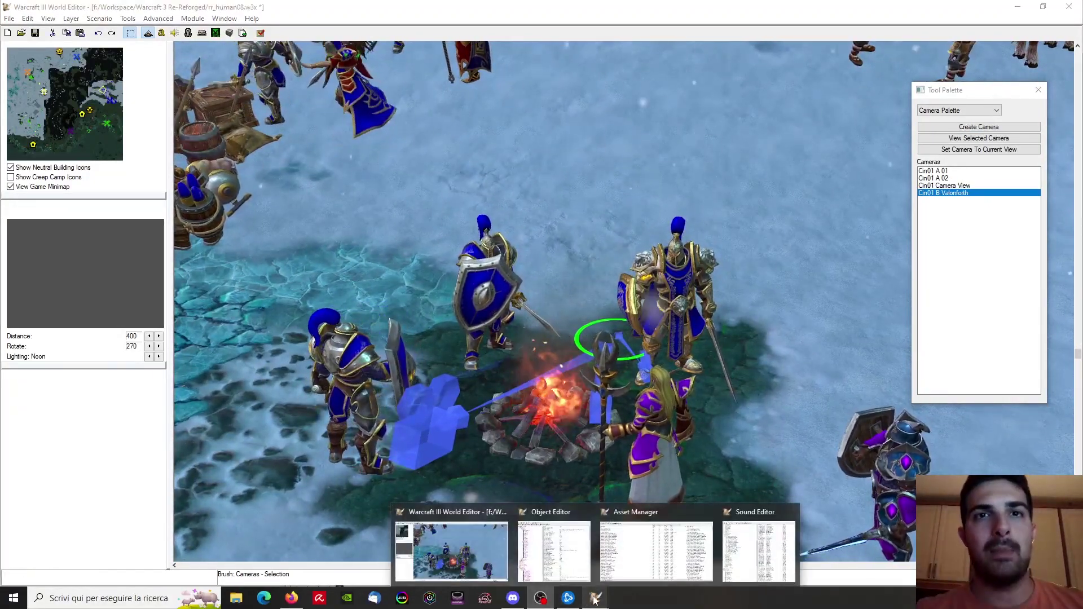
Check the campfire scene through the Cin01 B Valonforth camera
mouse_move(608, 565)
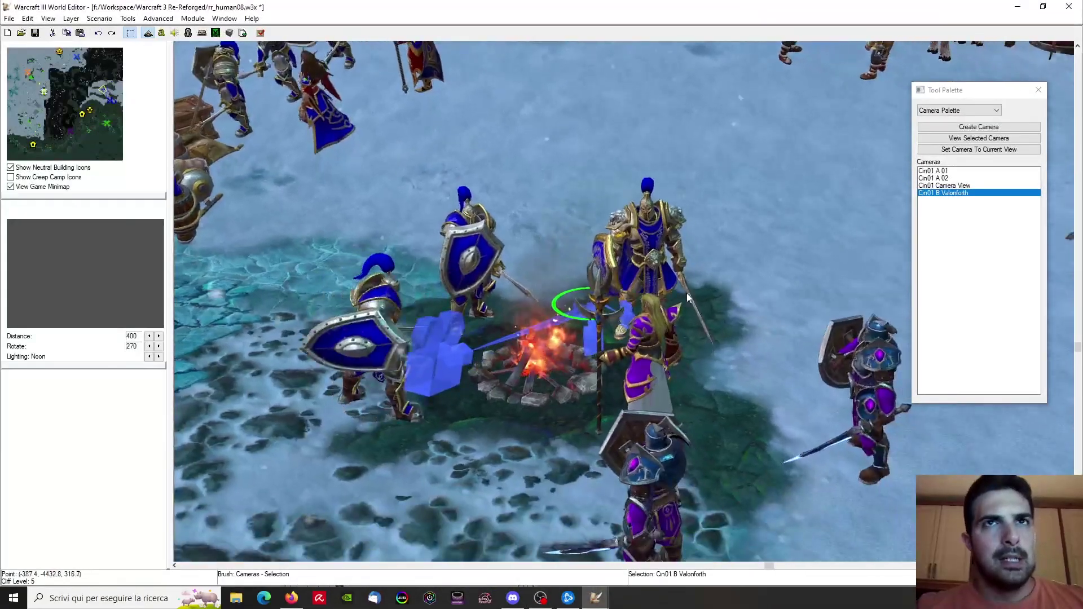
mouse_move(688, 298)
right_mouse_down("ctrl")
mouse_move(705, 272)
mouse_move(675, 424)
mouse_move(708, 243)
mouse_move(801, 273)
mouse_move(670, 294)
right_mouse_up("ctrl")
scroll(671, 295, "up", 2)
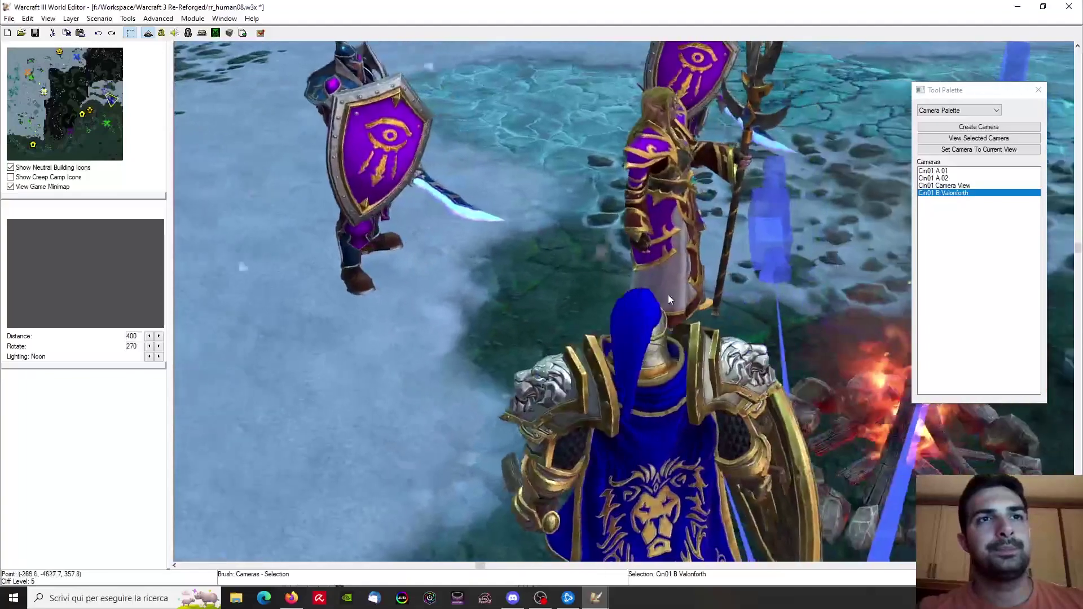
double_click(953, 193)
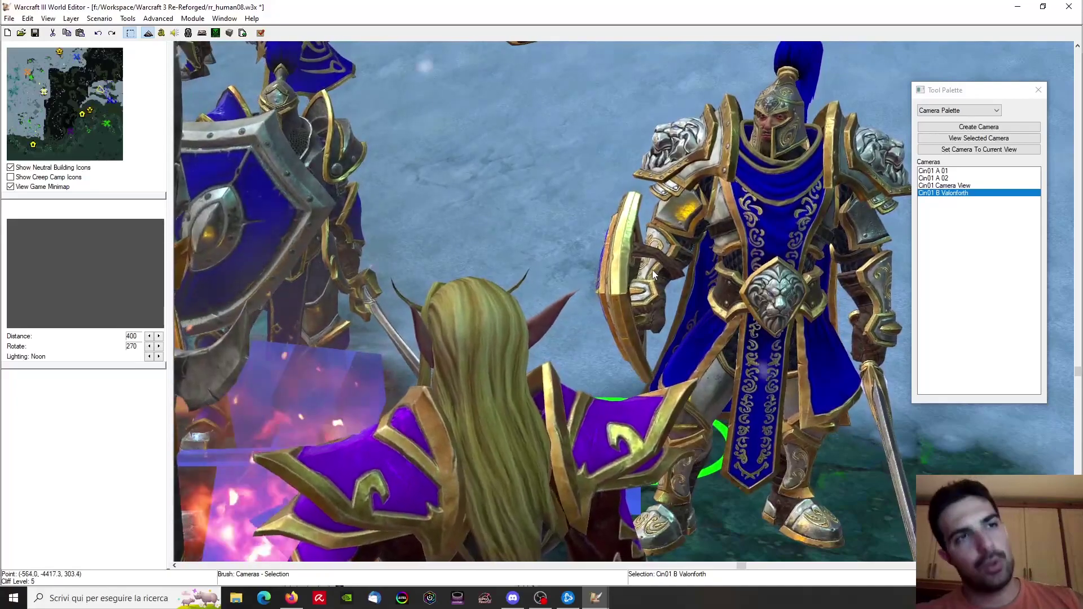
Frame the elf emissary over the blue-armoured commander's shoulder and create a camera from that view named Cin01 B Emissary
right_click_drag(577, 284, 609, 311, "ctrl")
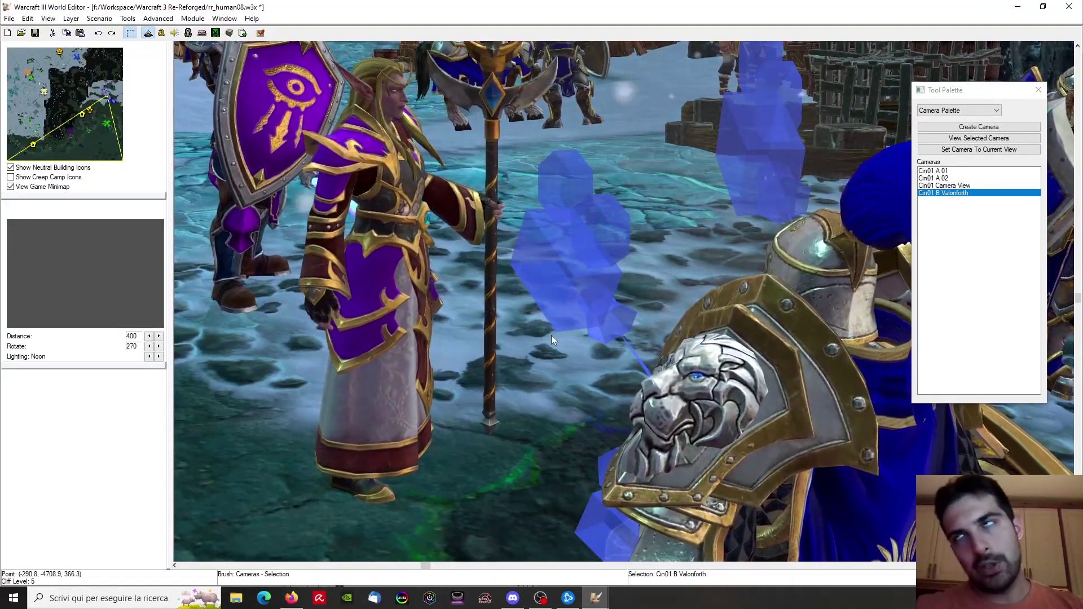
mouse_move(545, 320)
right_mouse_down()
mouse_move(696, 391)
mouse_move(646, 354)
mouse_move(524, 313)
mouse_move(549, 355)
mouse_move(534, 313)
right_mouse_up()
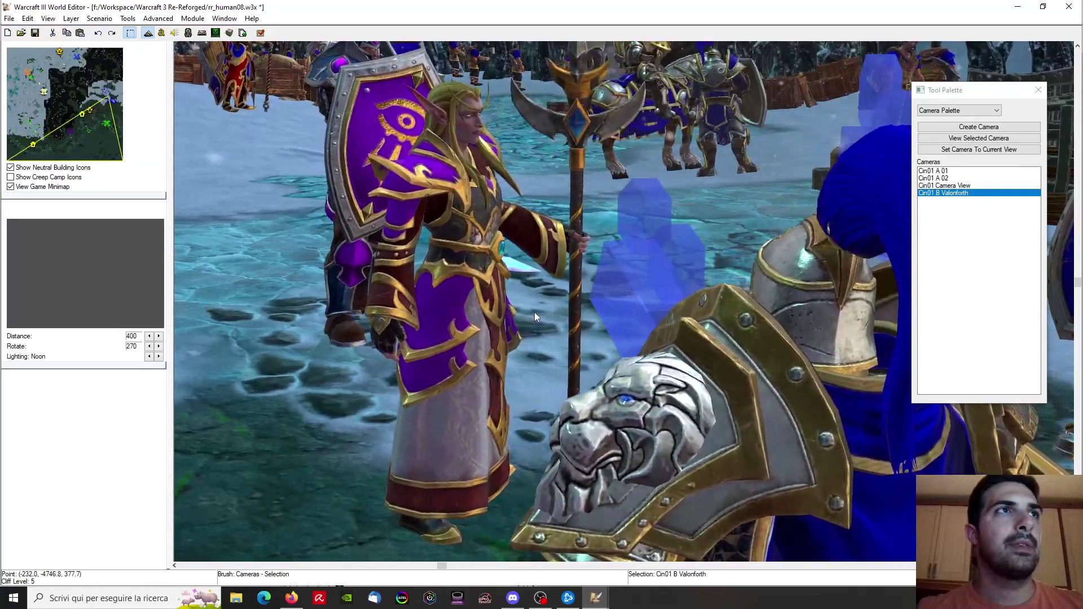
left_click(979, 127)
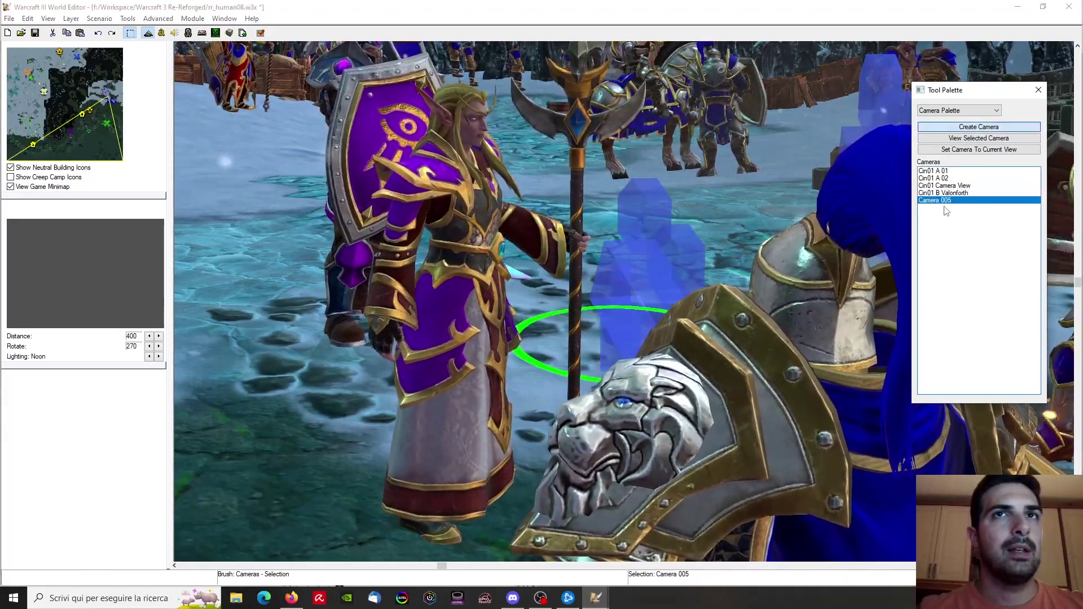
right_click(937, 201)
left_click(971, 207)
type("Cin01")
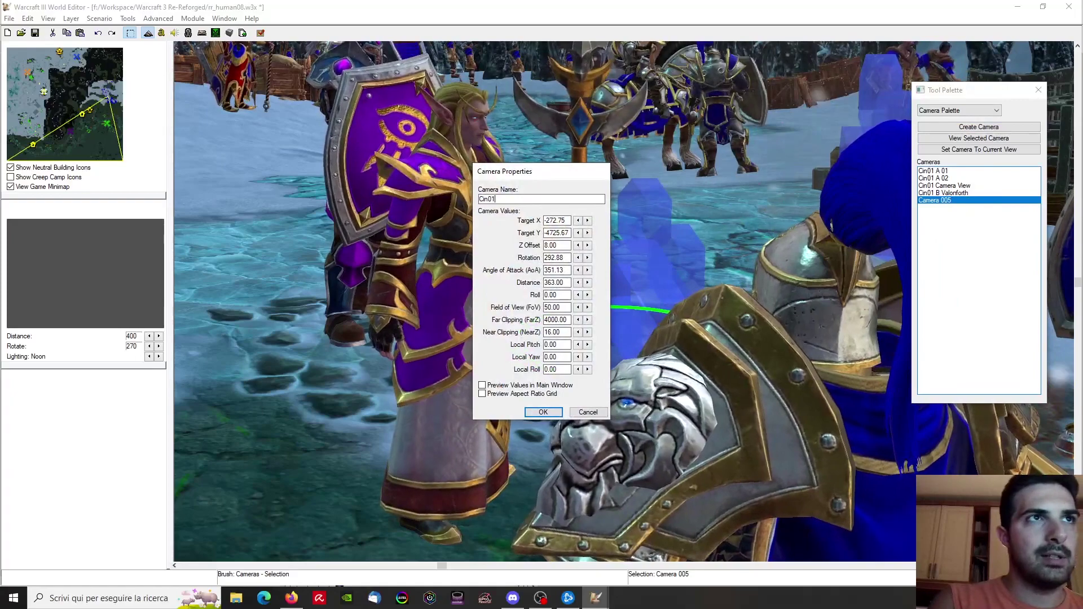
type(" B Emissary")
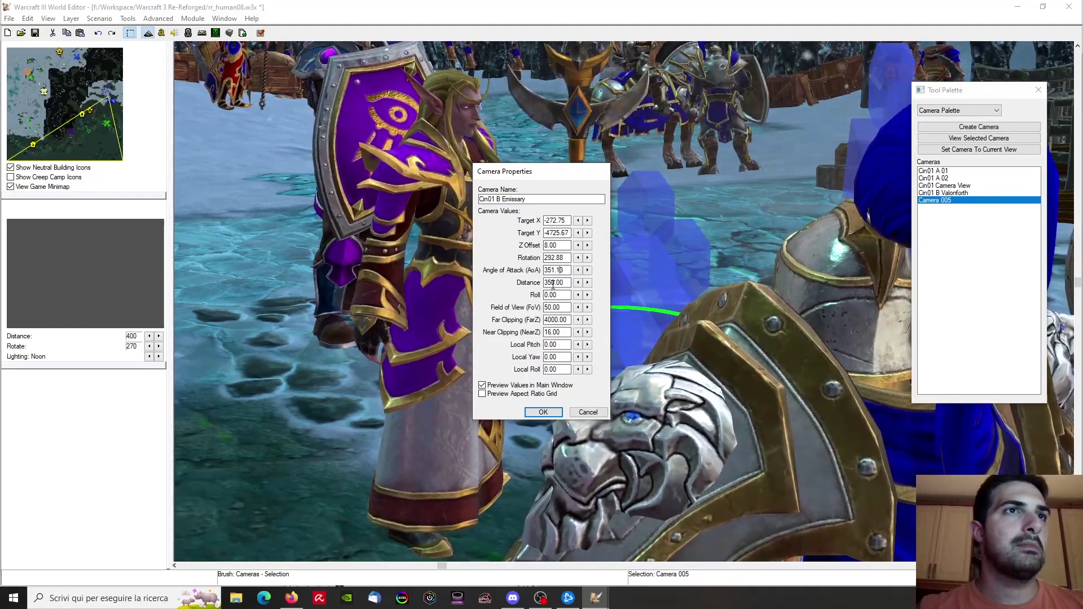
Set the Cin01 B Emissary camera's Distance to 375
left_click_drag(551, 283, 554, 282)
type("7")
key("Delete")
type("5")
left_click(554, 270)
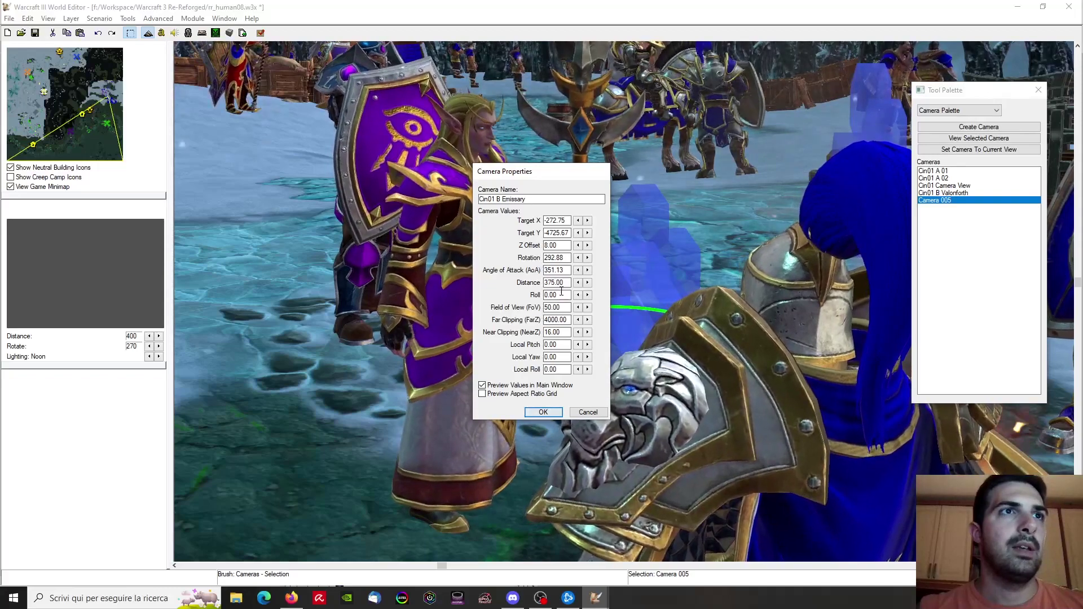
Set the Cin01 B Emissary camera's Field of View to 45 and apply the properties
left_click_drag(549, 308, 544, 309)
type("4")
key("Delete")
type("5")
left_click(559, 295)
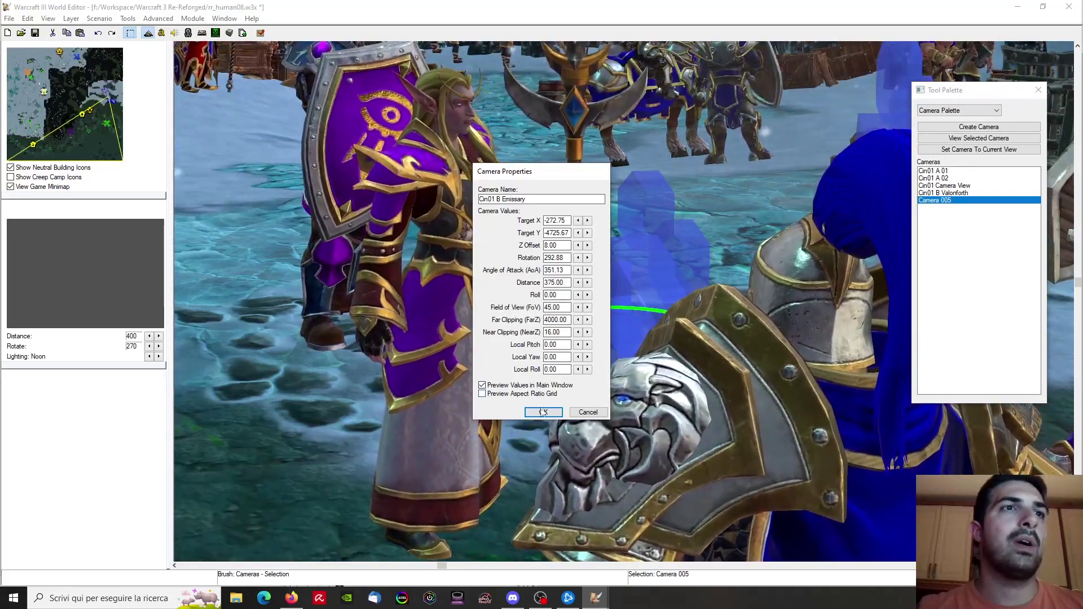
left_click(543, 412)
Examine the campfire group from several angles and check the Cin01 B Valonforth and Cin01 B Emissary camera views
scroll(543, 413, "down", 4)
right_click_drag(543, 412, 626, 347, "ctrl")
scroll(461, 361, "down", 3)
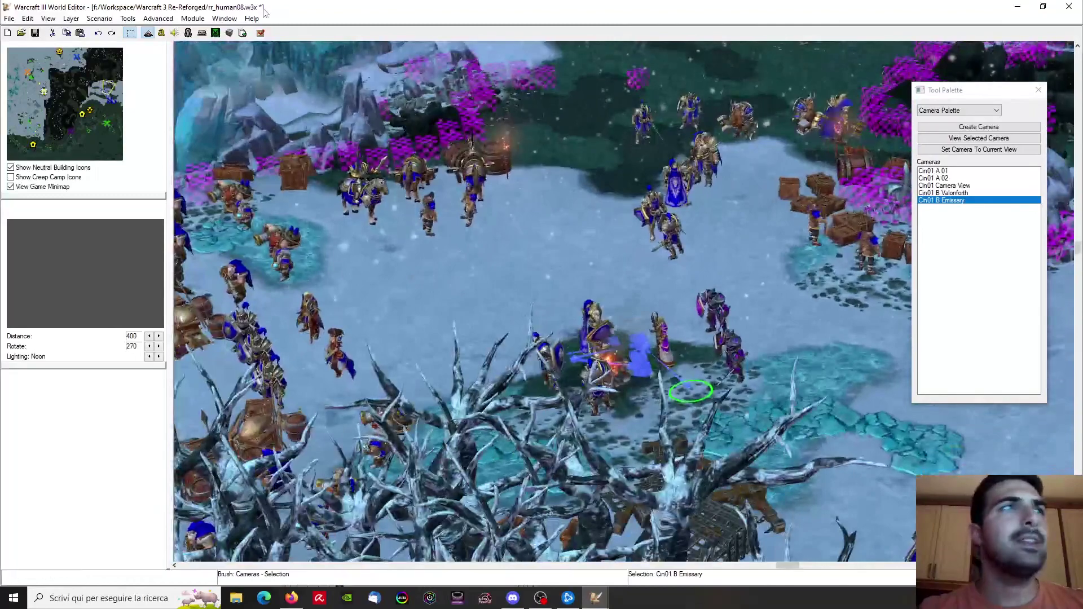
scroll(601, 215, "up", 3)
right_click_drag(600, 215, 361, 228, "ctrl")
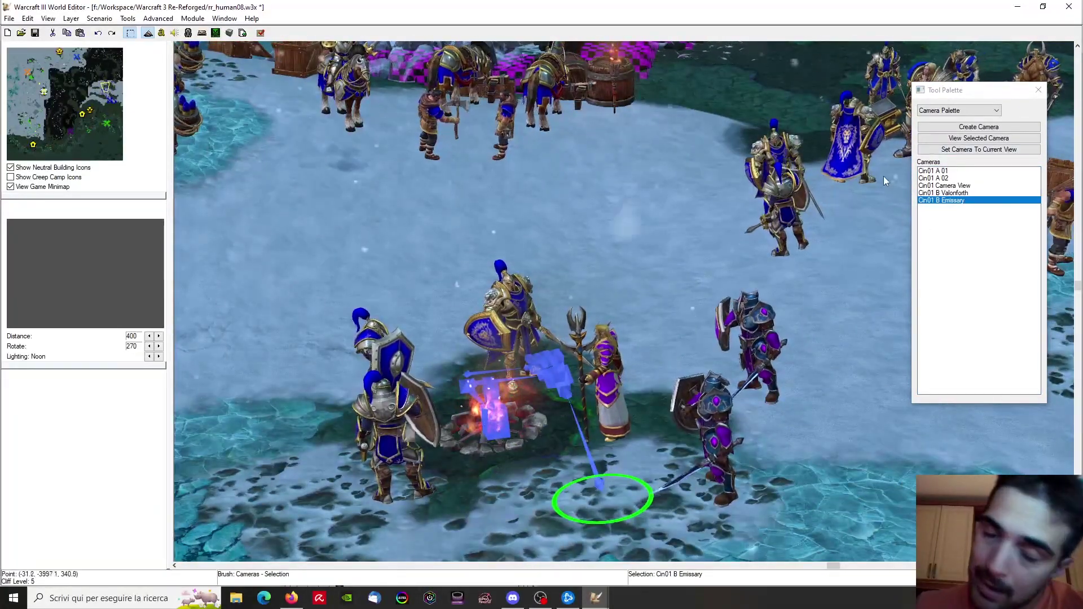
mouse_move(653, 204)
right_mouse_down()
mouse_move(672, 178)
mouse_move(635, 198)
right_mouse_up()
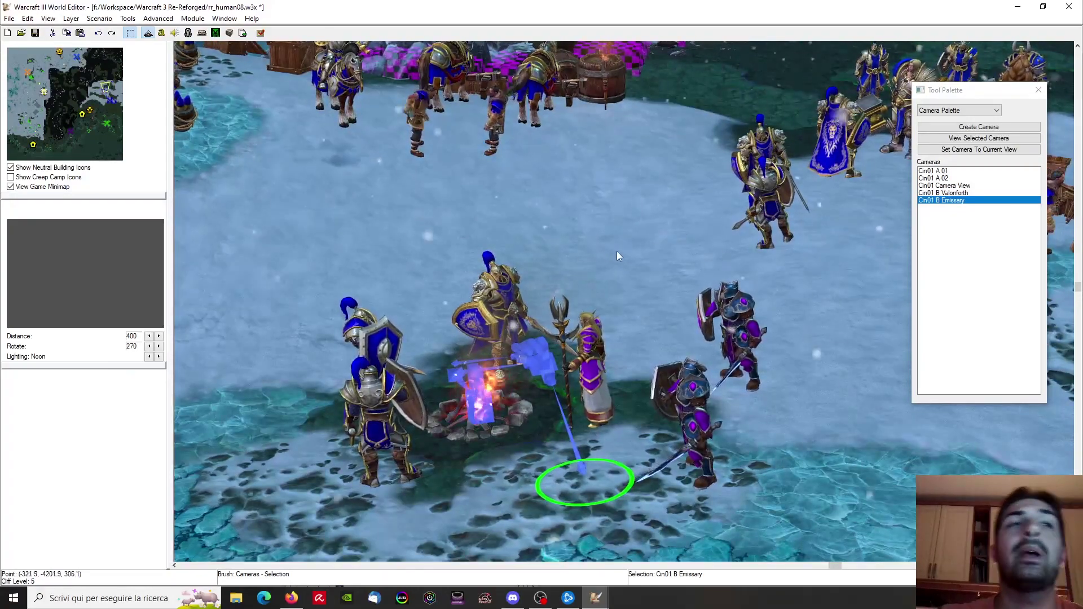
scroll(617, 252, "down", 1)
right_click_drag(637, 270, 855, 279)
scroll(750, 272, "up", 3)
right_click_drag(750, 272, 696, 253, "ctrl")
scroll(838, 235, "up", 2)
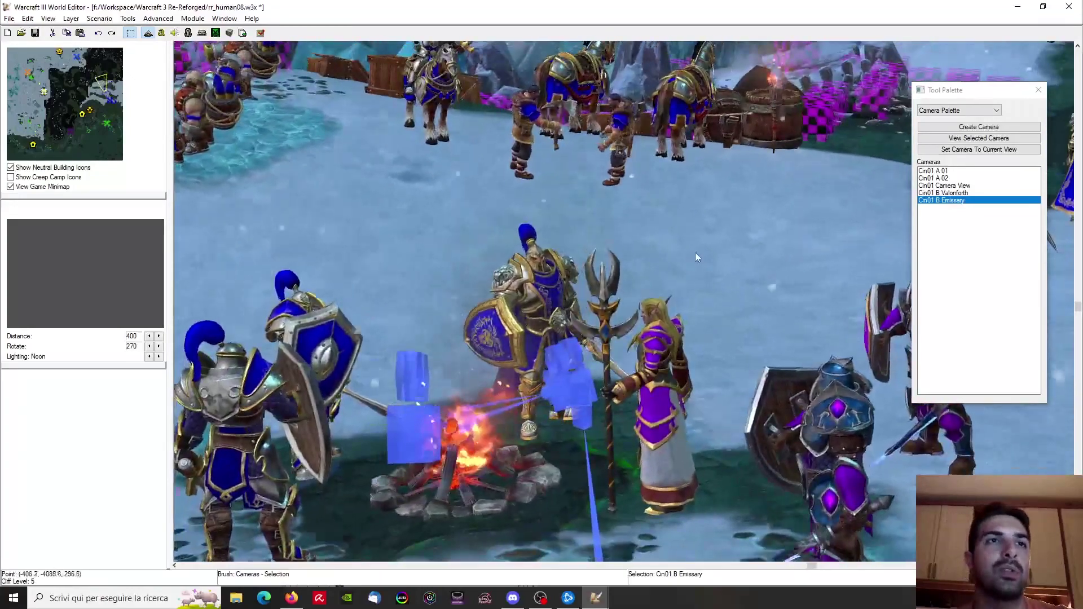
scroll(695, 252, "up", 2)
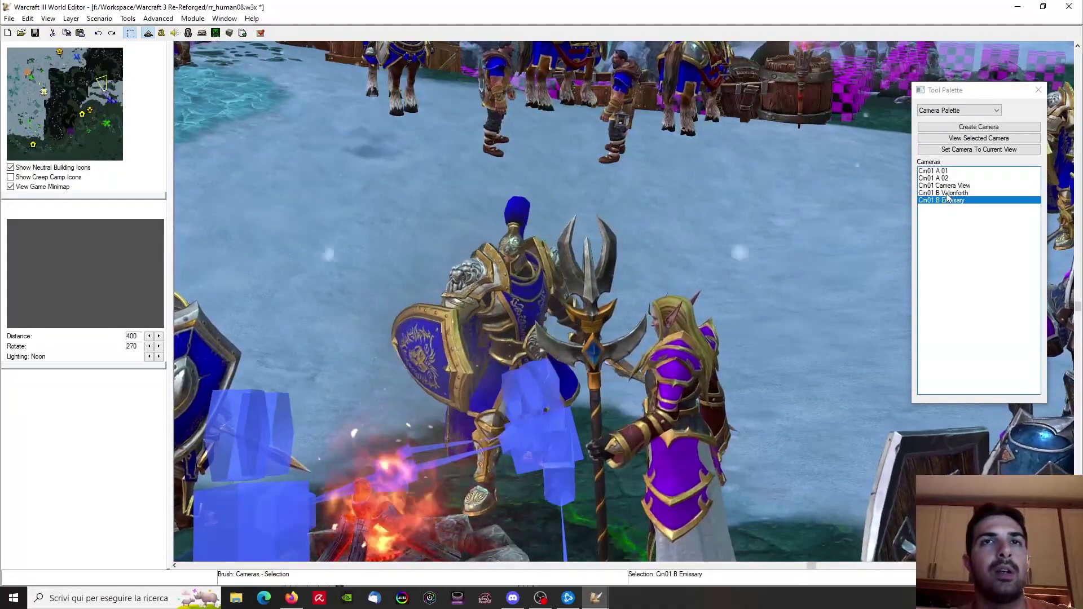
double_click(950, 193)
double_click(953, 202)
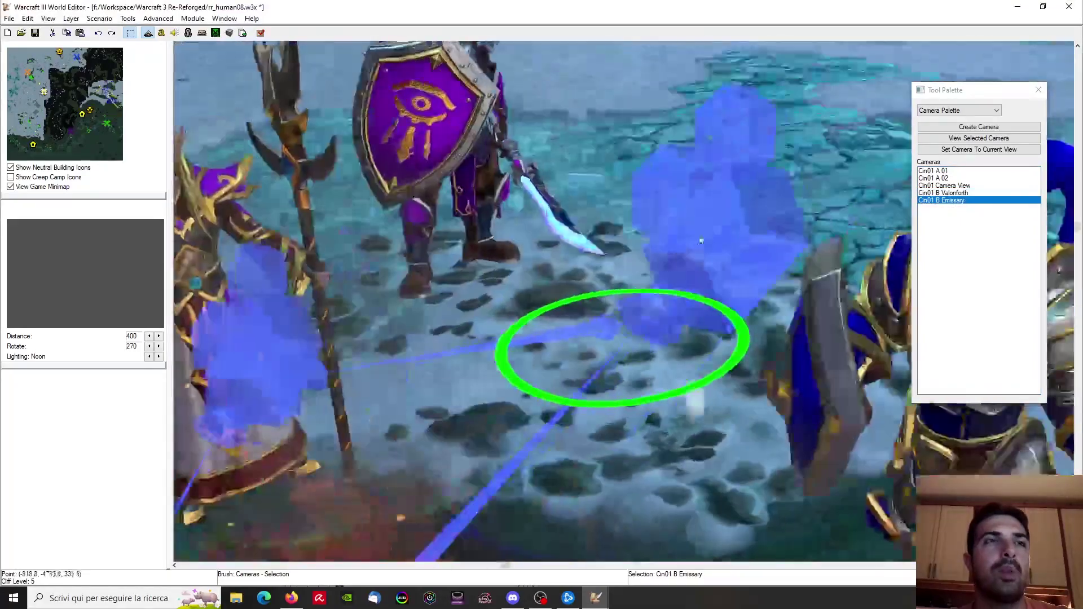
Frame the commander and the emissary together beside the campfire and create a camera from that view named Cin01 C 01
right_click_drag(702, 241, 603, 280, "ctrl")
scroll(721, 310, "down", 2)
scroll(626, 255, "down", 2)
scroll(611, 308, "up", 3)
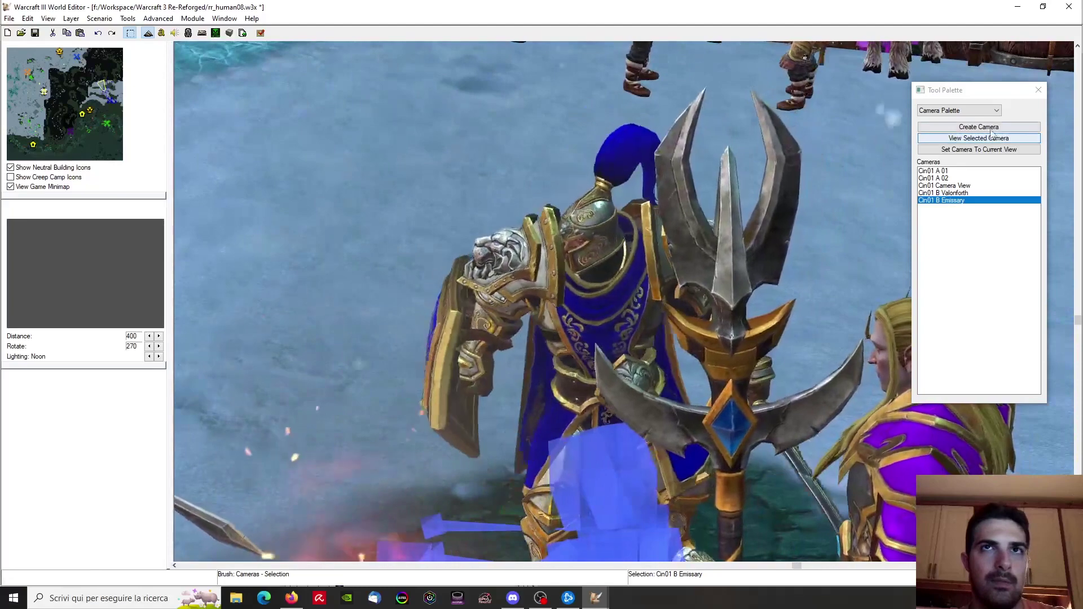
left_click(979, 126)
right_click(937, 208)
left_click(968, 213)
type("Cin01 B")
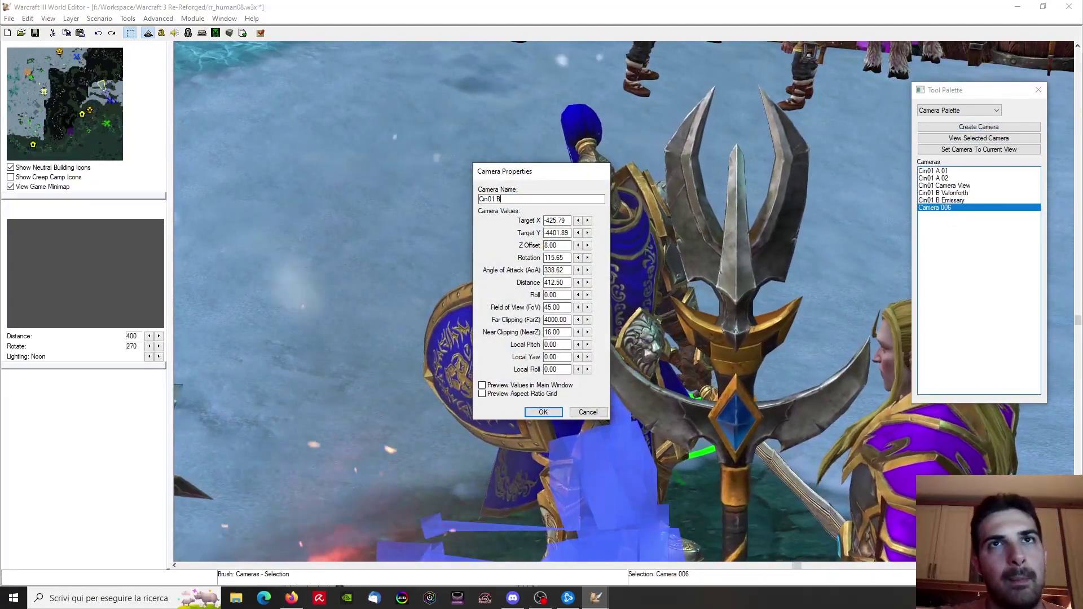
key("BackSpace")
type("C 01")
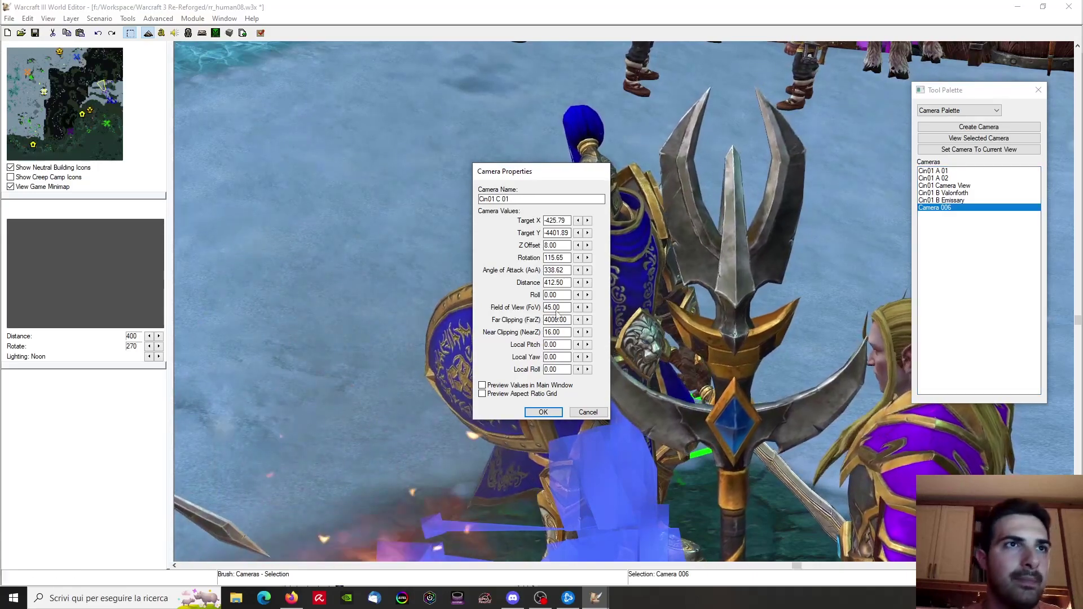
Preview the Cin01 C 01 camera's values in the main window and set its Distance to 400
left_click(482, 384)
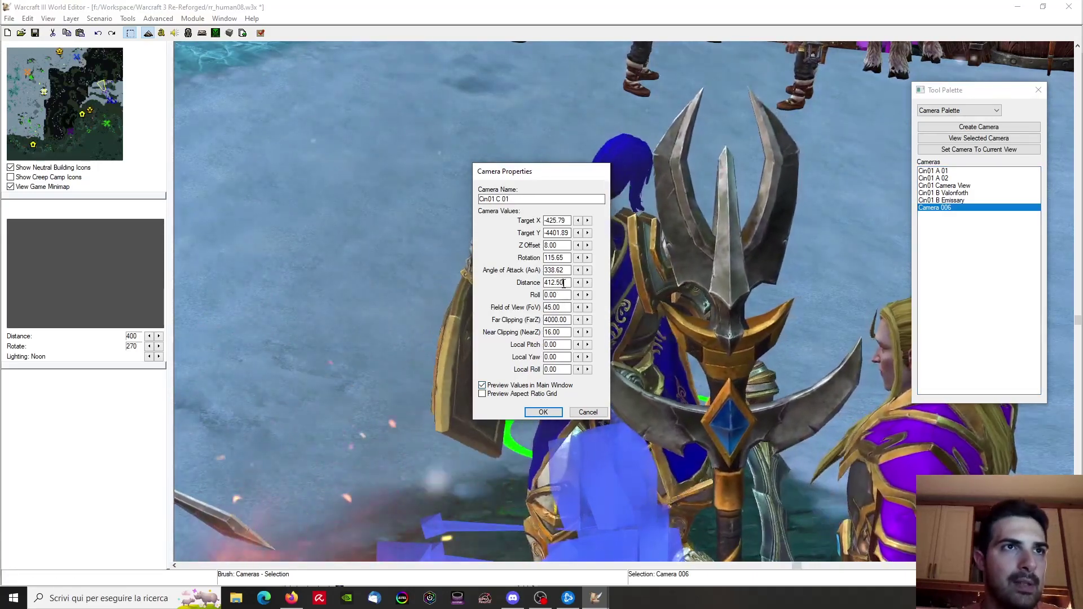
double_click(556, 282)
type("400")
left_click(566, 257)
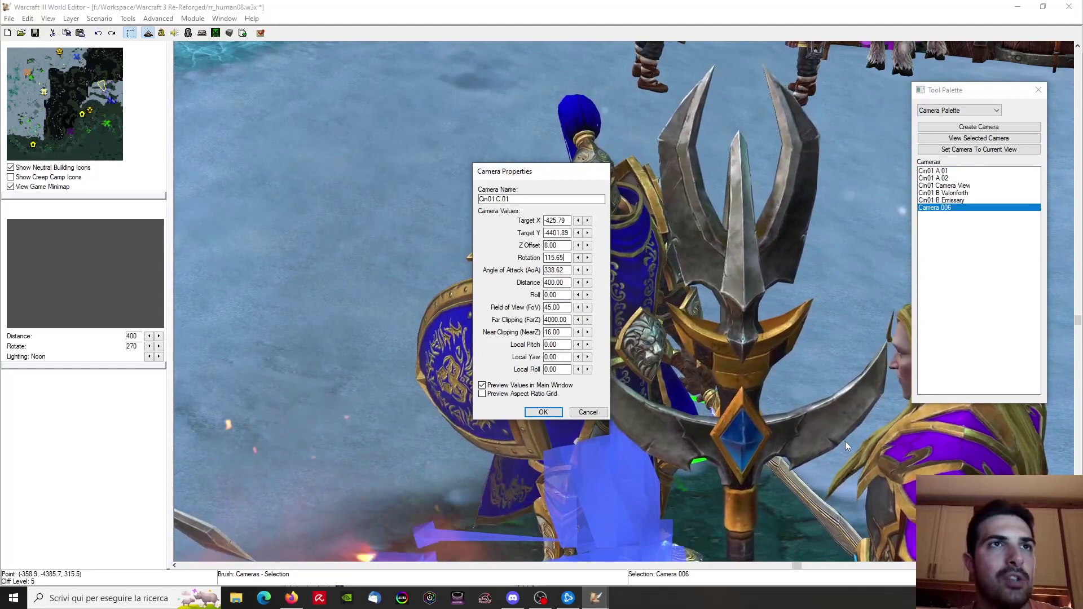
Shift the Cin01 C 01 camera's Target X to -408.79
left_click(587, 221)
left_click(588, 221)
left_click(587, 221)
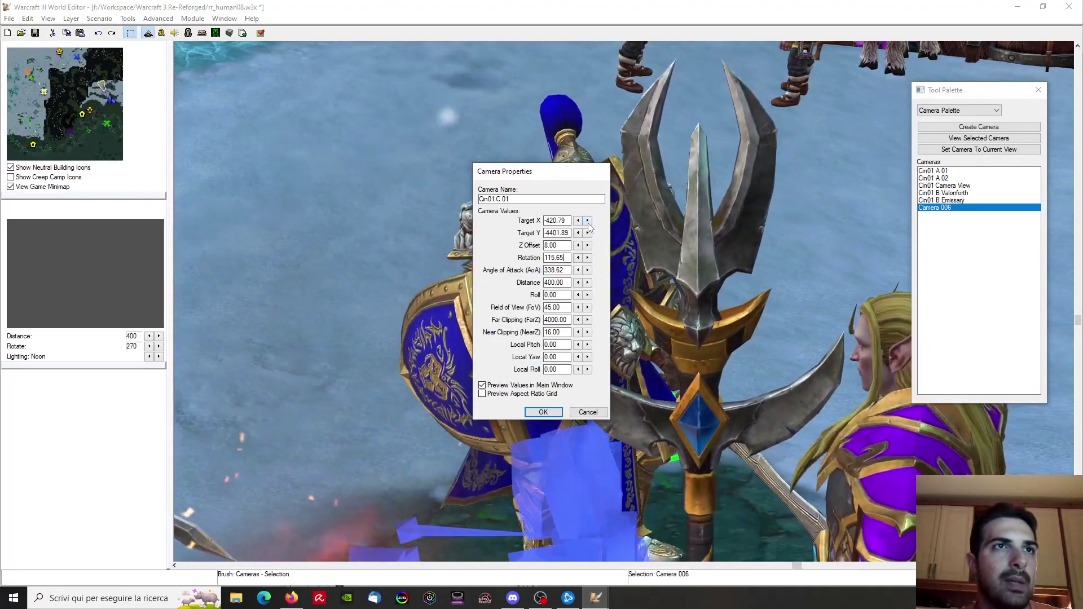
left_click(588, 221)
left_click(587, 222)
left_click(587, 221)
left_click(587, 221)
left_click(587, 220)
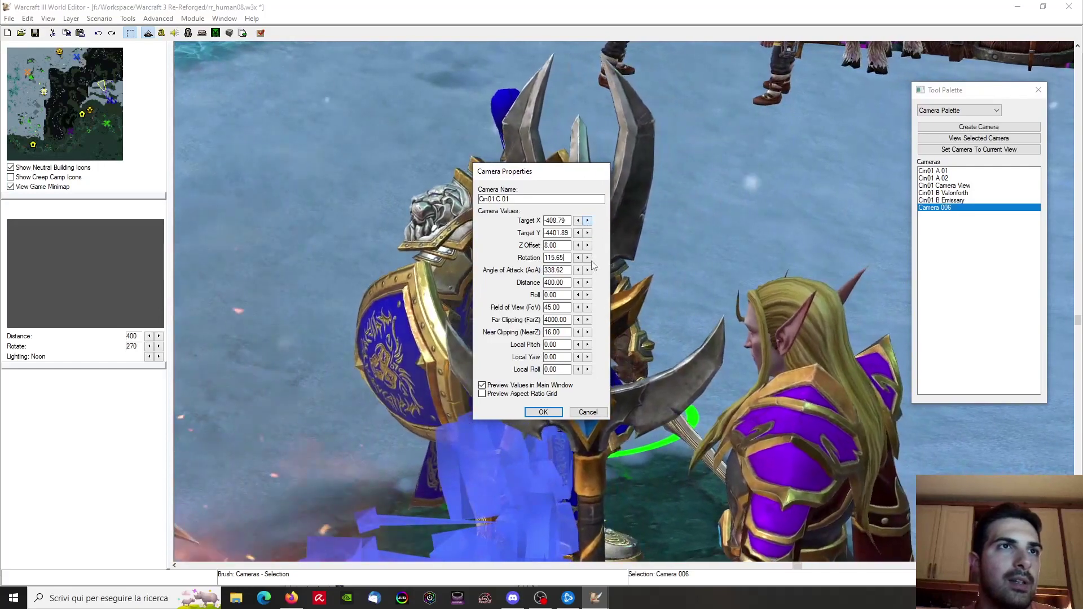
Lower the Cin01 C 01 camera's Rotation to 109.65
left_click(578, 257)
left_click(577, 257)
left_click(578, 257)
left_click(578, 258)
left_click(577, 258)
left_click(578, 258)
Raise the Cin01 C 01 camera's Target X to -388.79
left_click(588, 221)
left_click(588, 221)
left_click(587, 221)
left_click(588, 222)
left_click(588, 221)
left_click(588, 221)
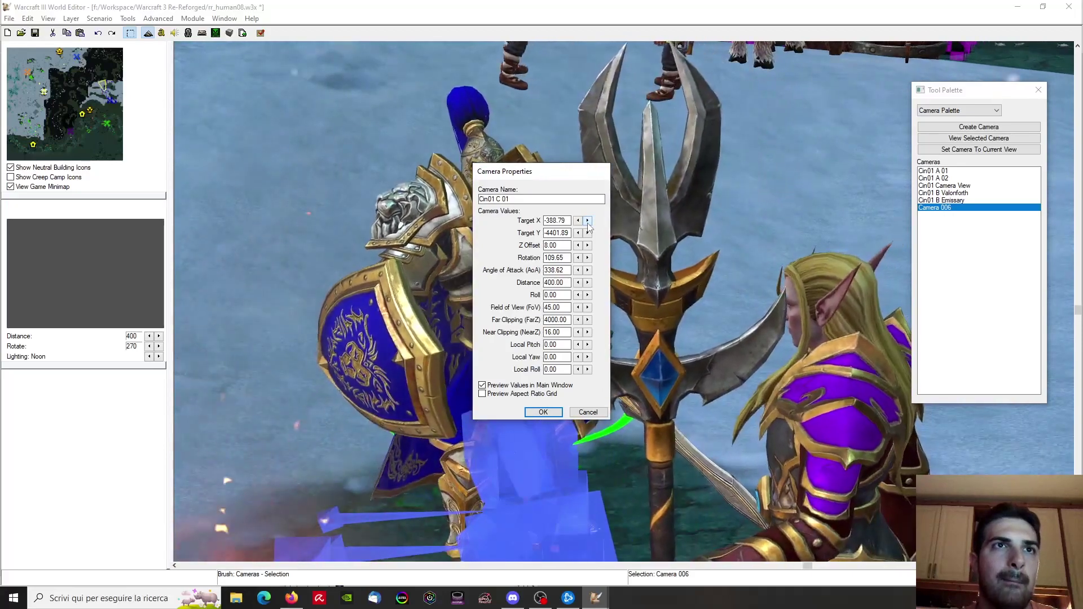
Lower the Cin01 C 01 camera's Rotation further to 103.65
left_click(588, 258)
left_click(577, 258)
left_click(578, 258)
left_click(577, 258)
left_click(577, 258)
Fine-tune the Cin01 C 01 camera's Target X to -384.79 and apply the properties
left_click(587, 221)
left_click(587, 221)
left_click(587, 220)
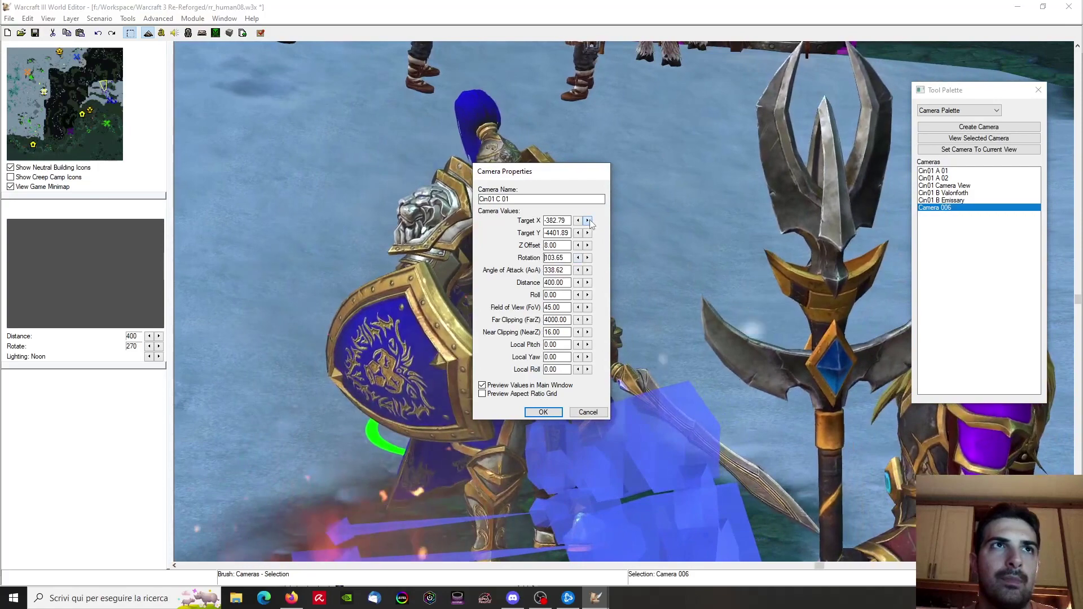
left_click(587, 221)
left_click(587, 220)
left_click(587, 220)
left_click(587, 221)
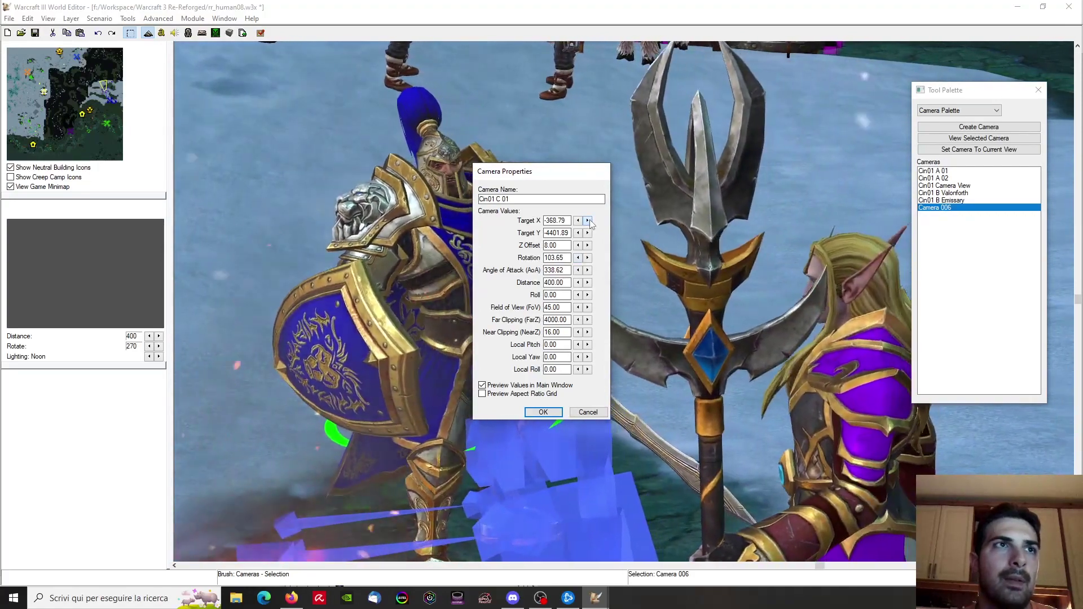
left_click(578, 222)
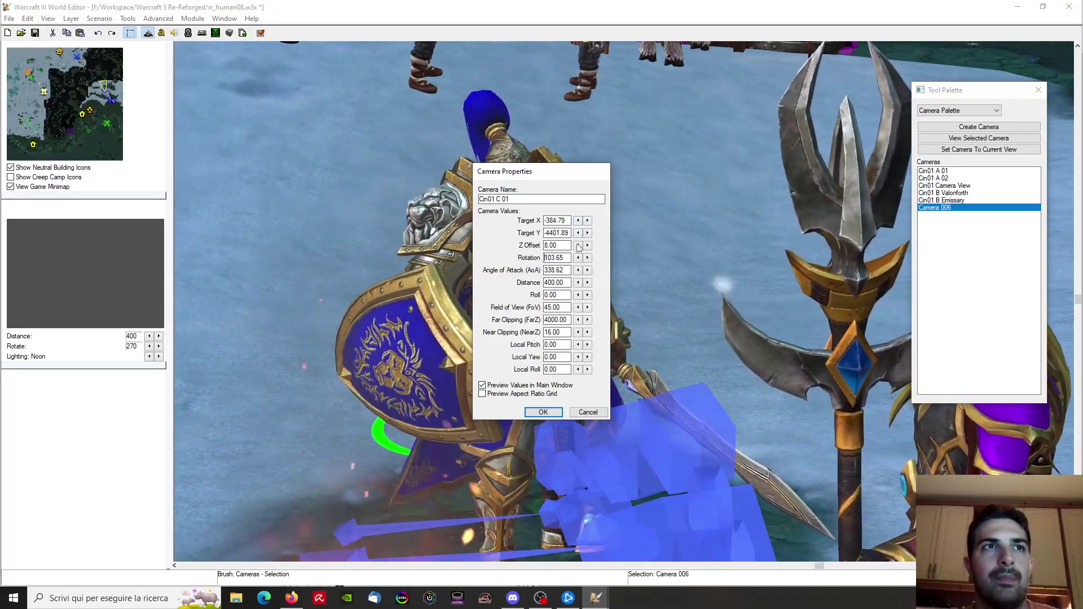
left_click(542, 411)
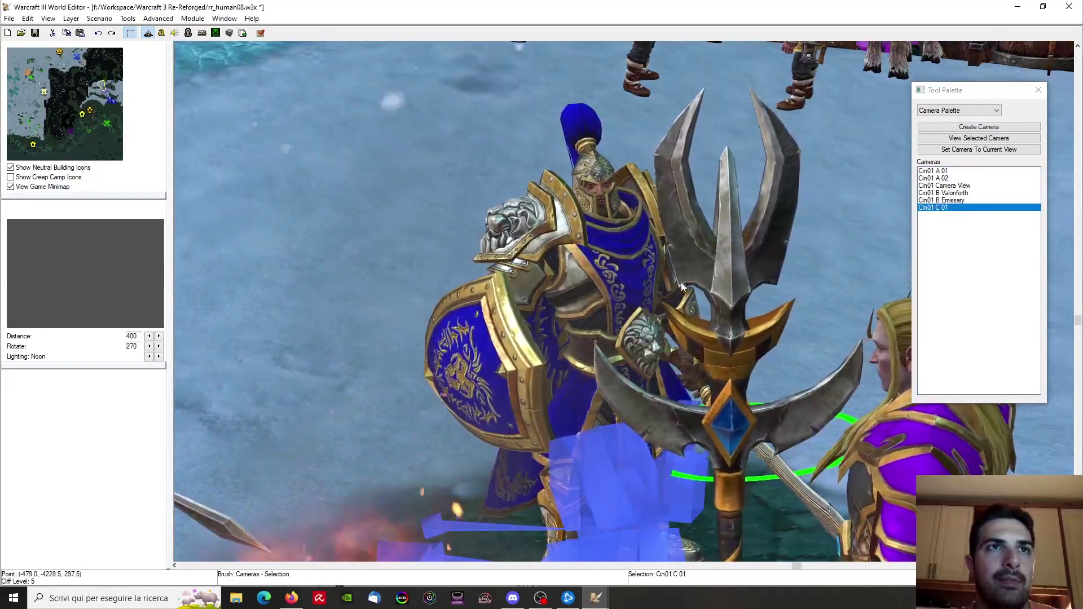
Create a new camera on the open snow southeast of the campfire, between the two mounted knights
scroll(682, 287, "down", 6)
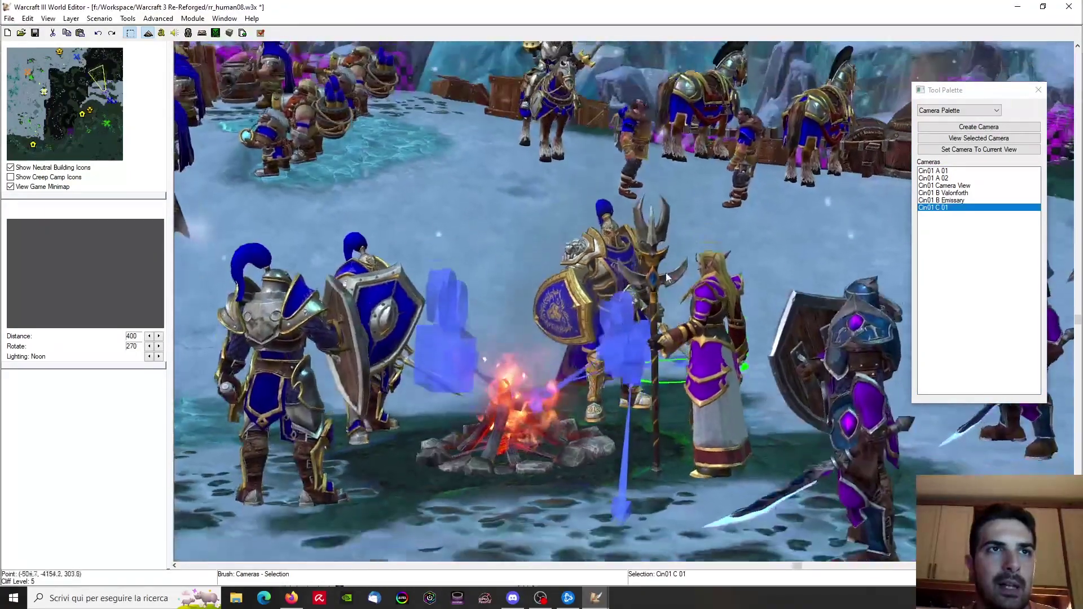
scroll(666, 276, "down", 2)
scroll(679, 332, "down", 6)
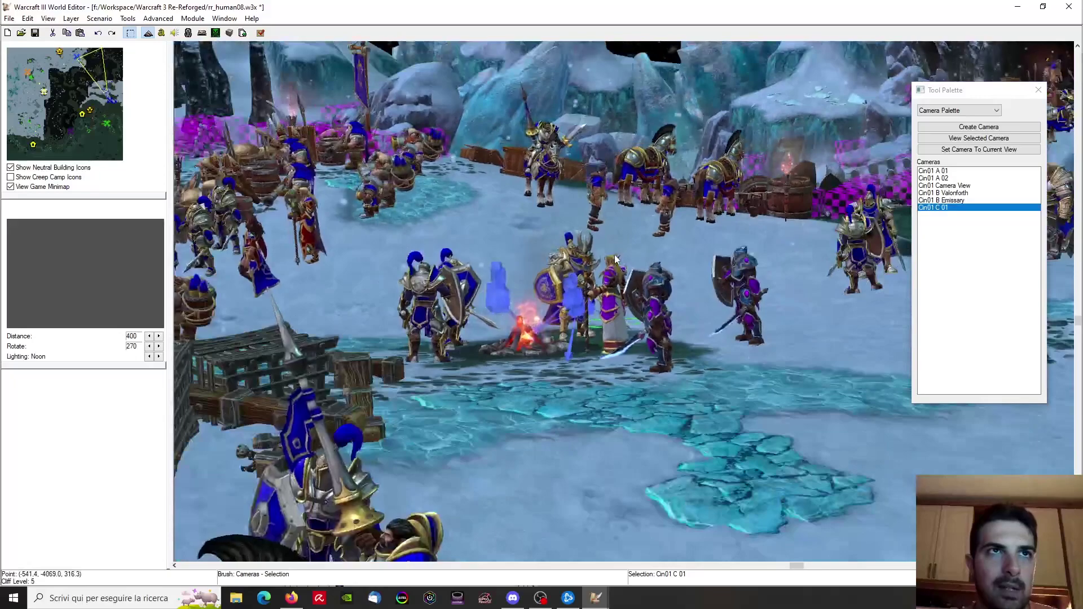
scroll(641, 338, "down", 5)
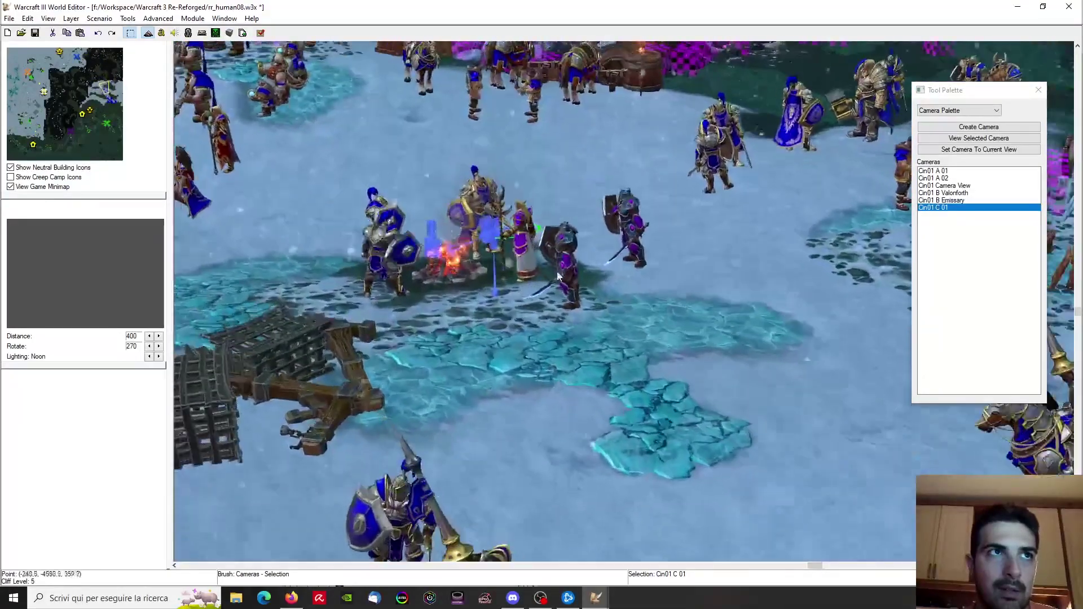
right_click_drag(558, 272, 575, 214)
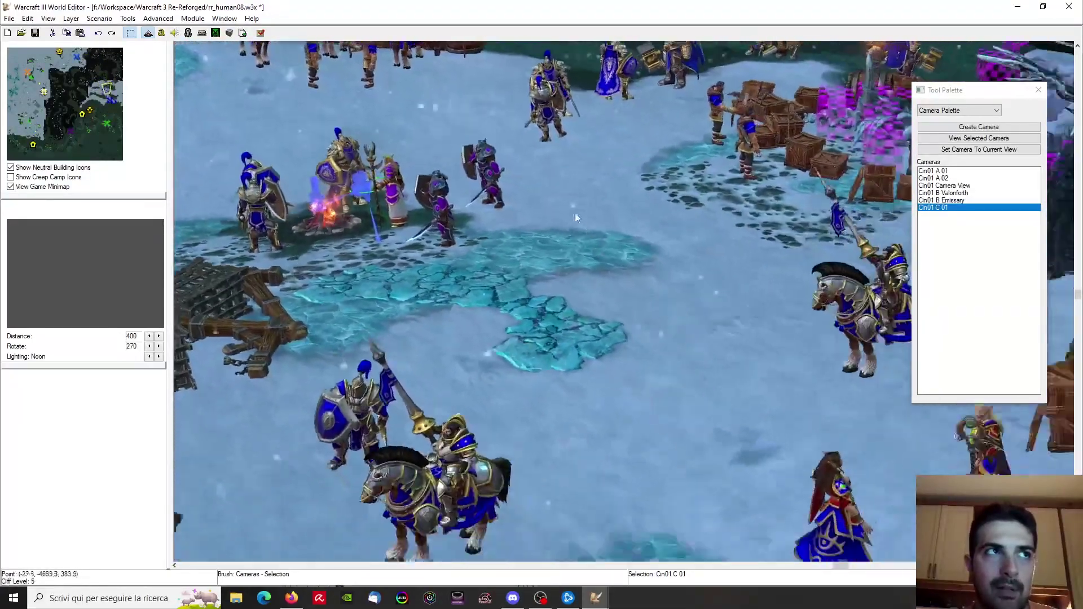
scroll(575, 217, "down", 4)
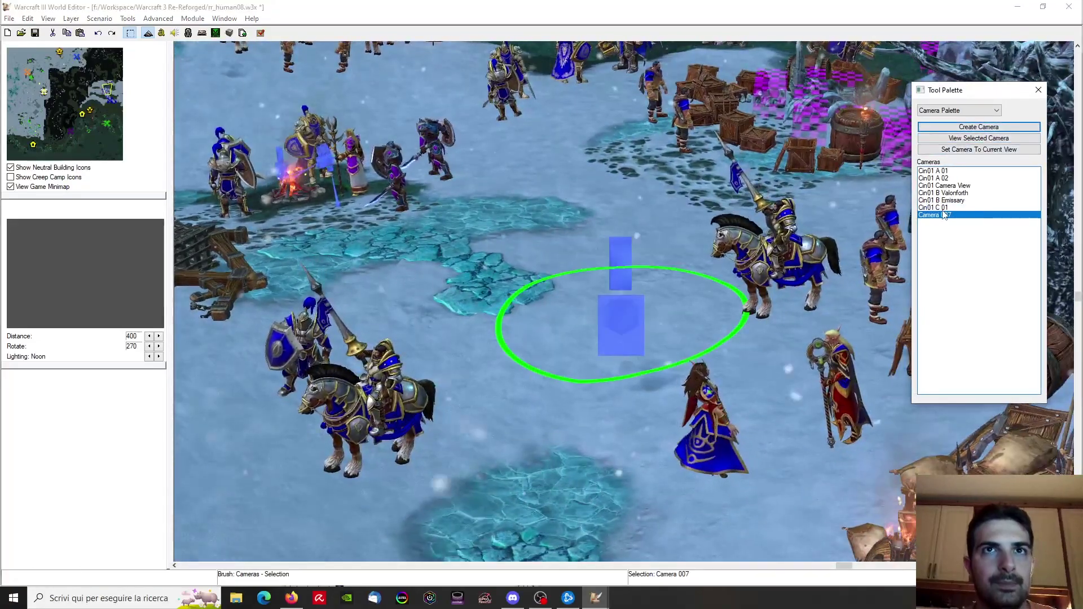
left_click(995, 218)
left_click(585, 414)
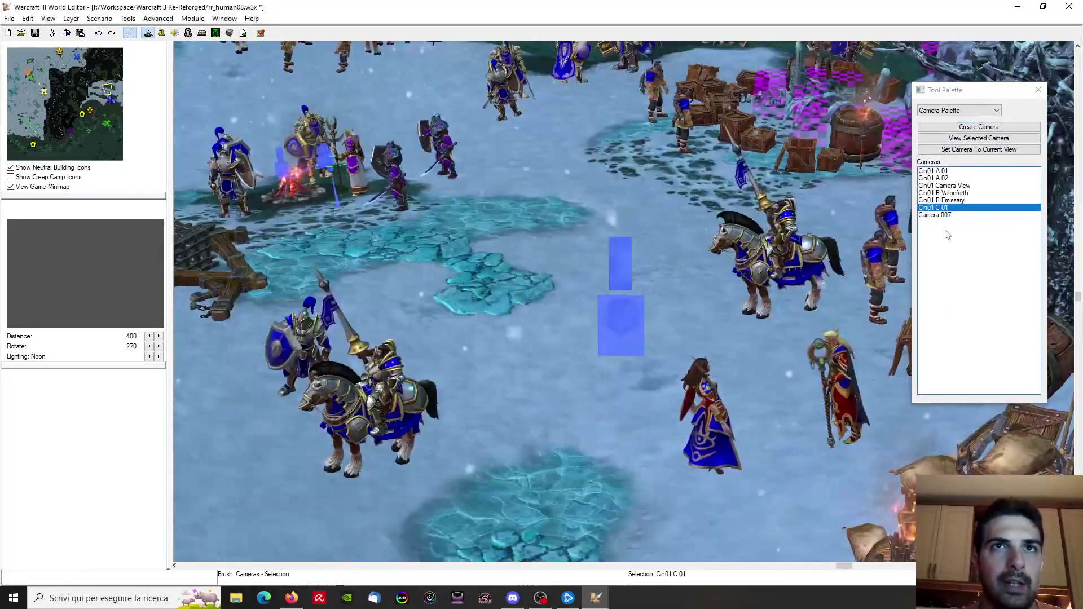
Name the new camera Cin01 C 02 and set its Distance to 1200 and Field of View to 60 with live preview
double_click(941, 219)
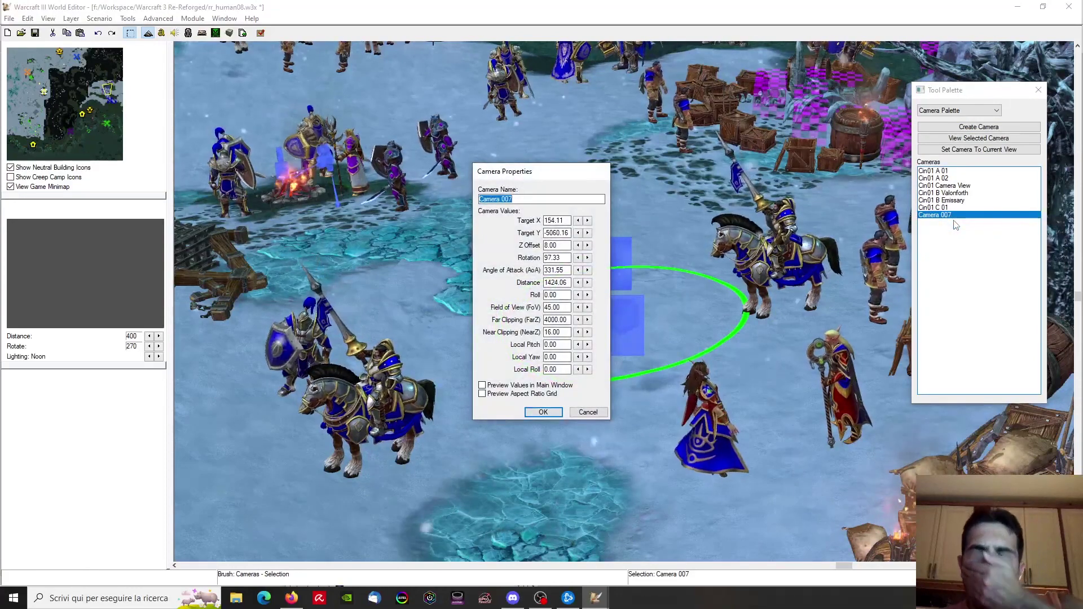
type("Cin01 C 02")
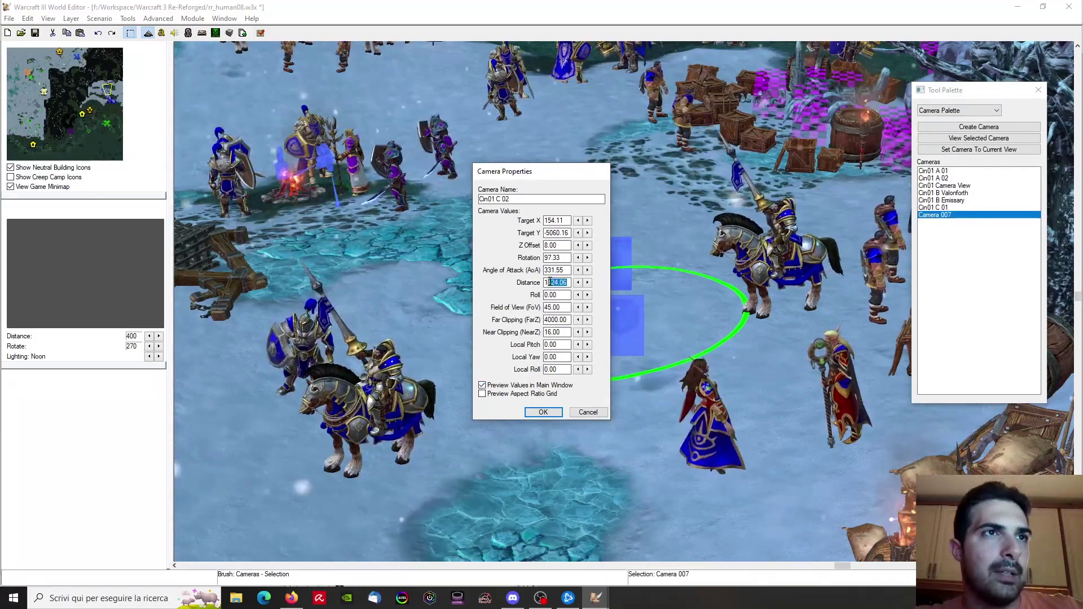
left_click(563, 268)
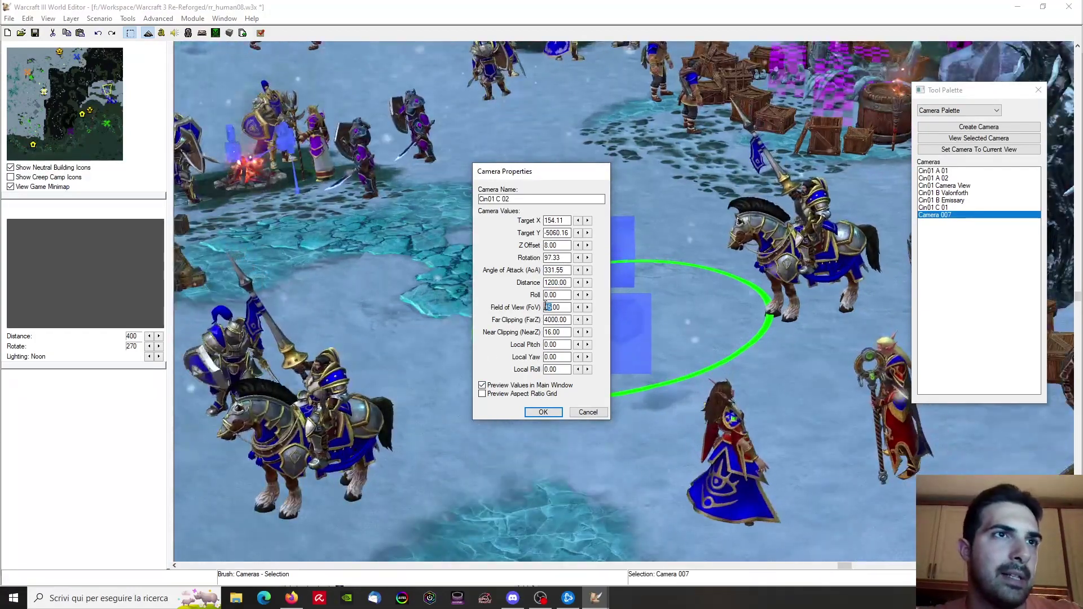
left_click(565, 294)
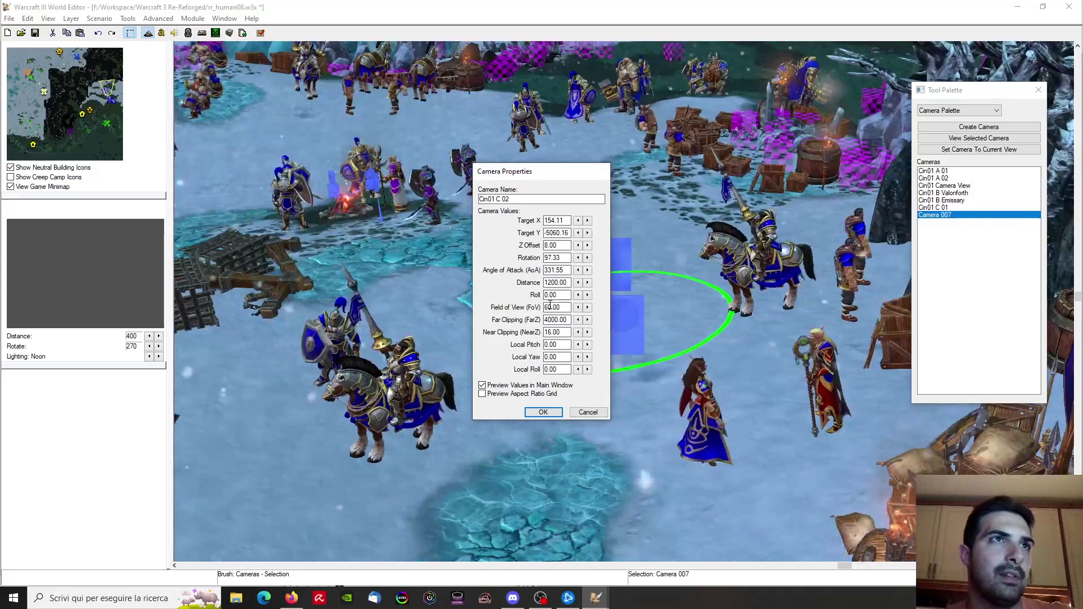
Lower the Cin01 C 02 camera's Rotation to 87.33 and Z Offset to 0, and apply the properties
left_click(577, 258)
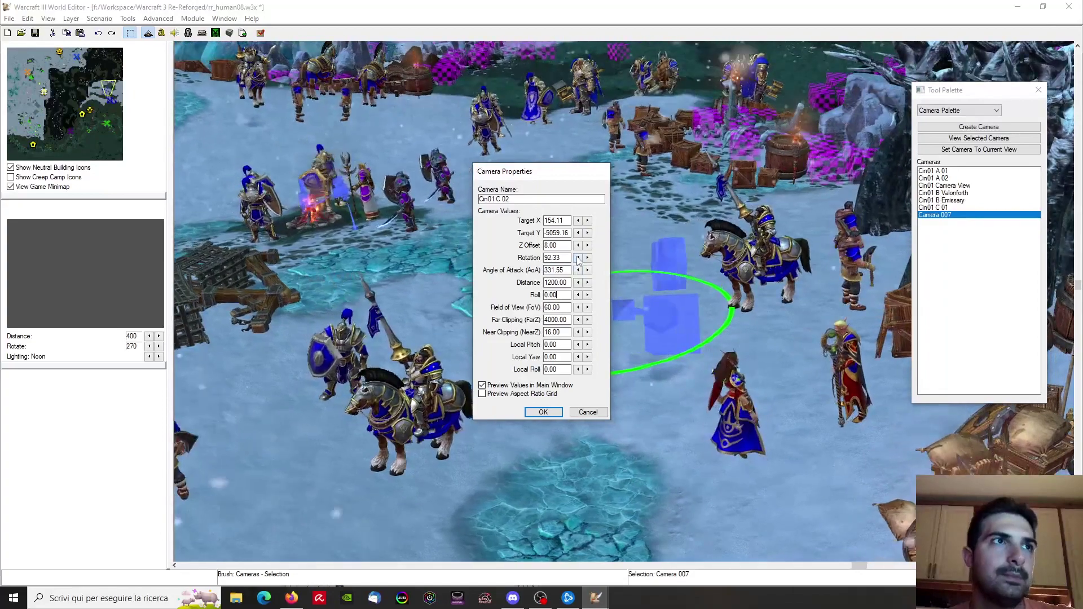
left_click(577, 257)
left_click(578, 258)
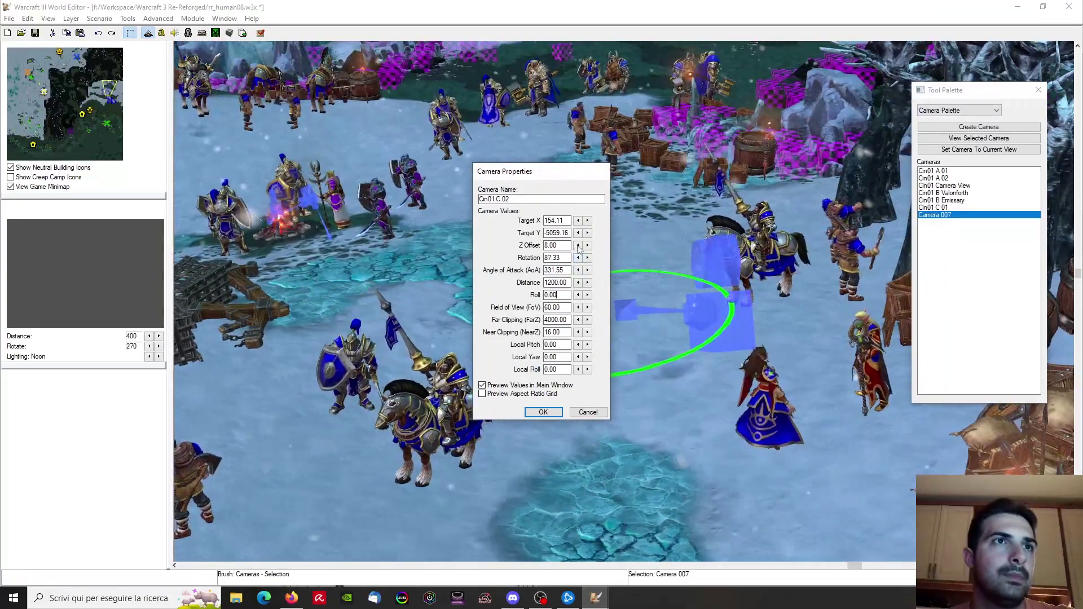
left_click(578, 245)
left_click(578, 246)
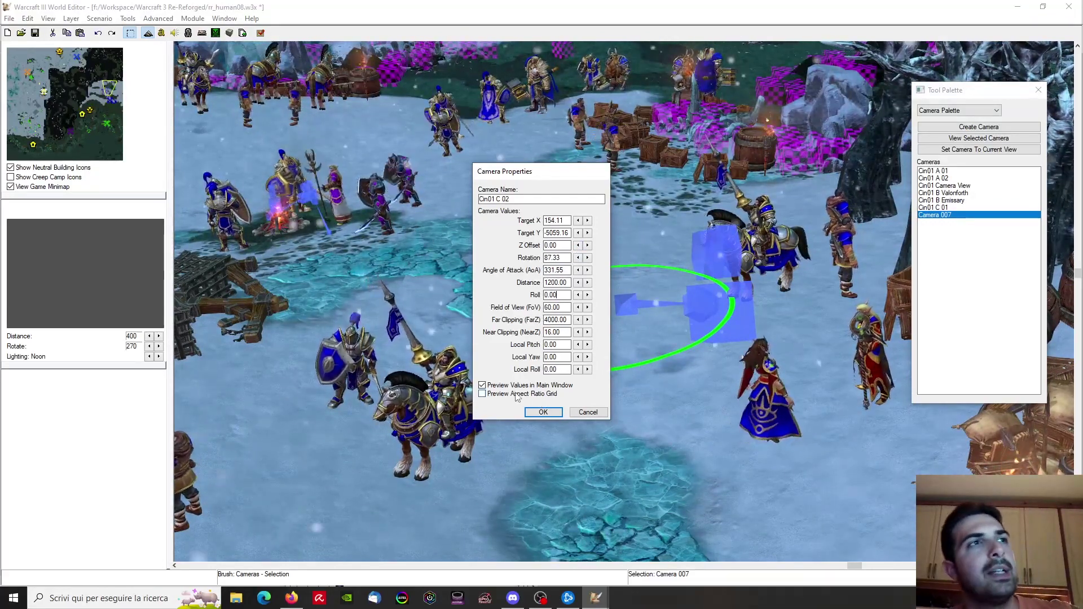
left_click(543, 412)
Move the Cin01 C 02 camera south to the ground beside the snow-covered house and view through it
scroll(609, 224, "down", 5)
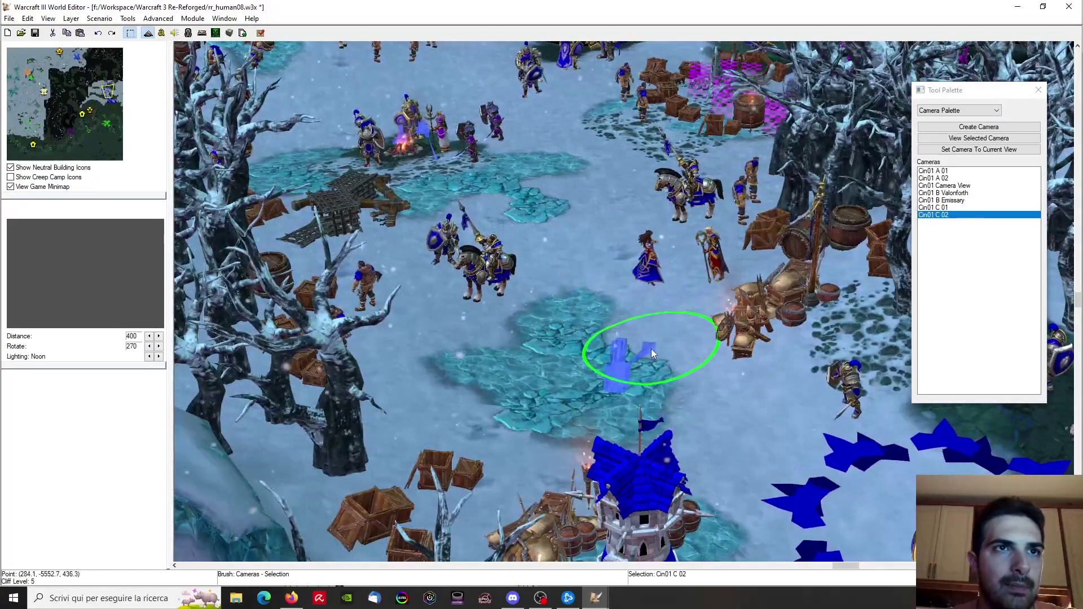
scroll(699, 408, "down", 3)
scroll(590, 263, "up", 2)
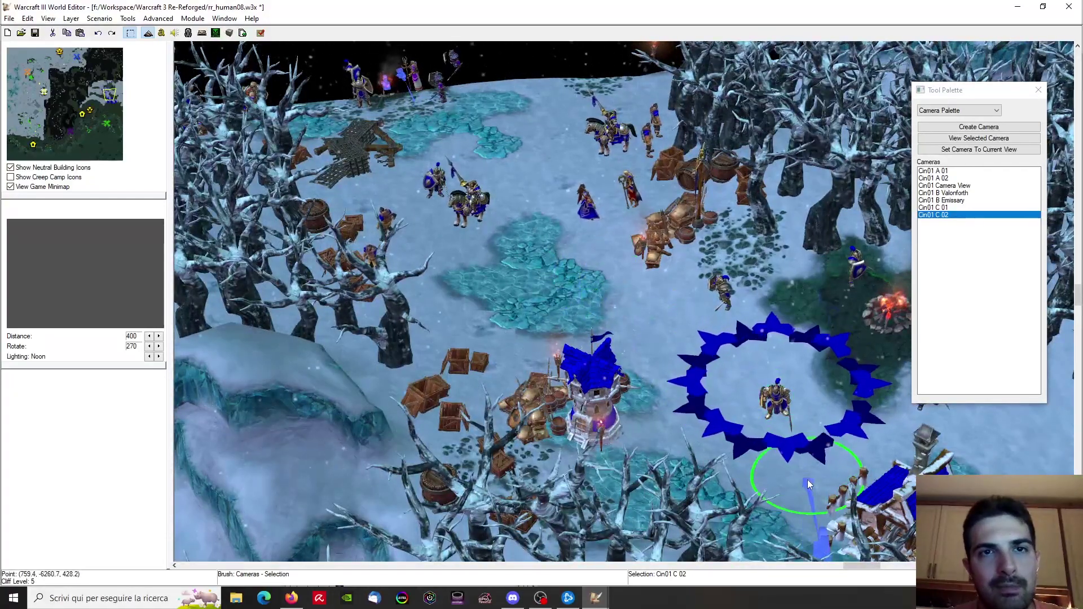
right_click_drag(808, 484, 730, 374)
left_click_drag(730, 375, 732, 399)
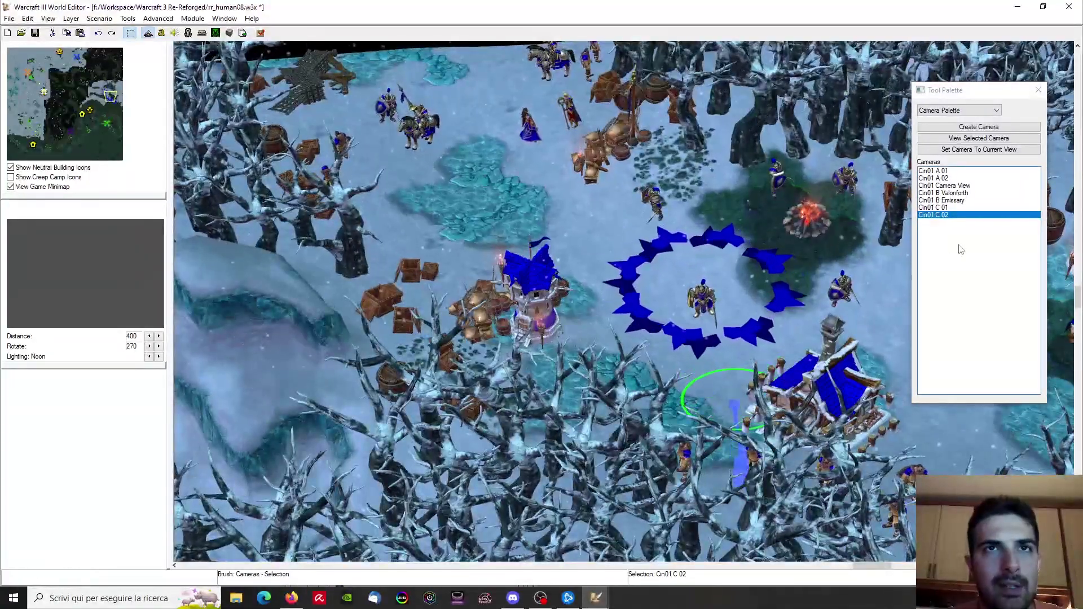
double_click(932, 215)
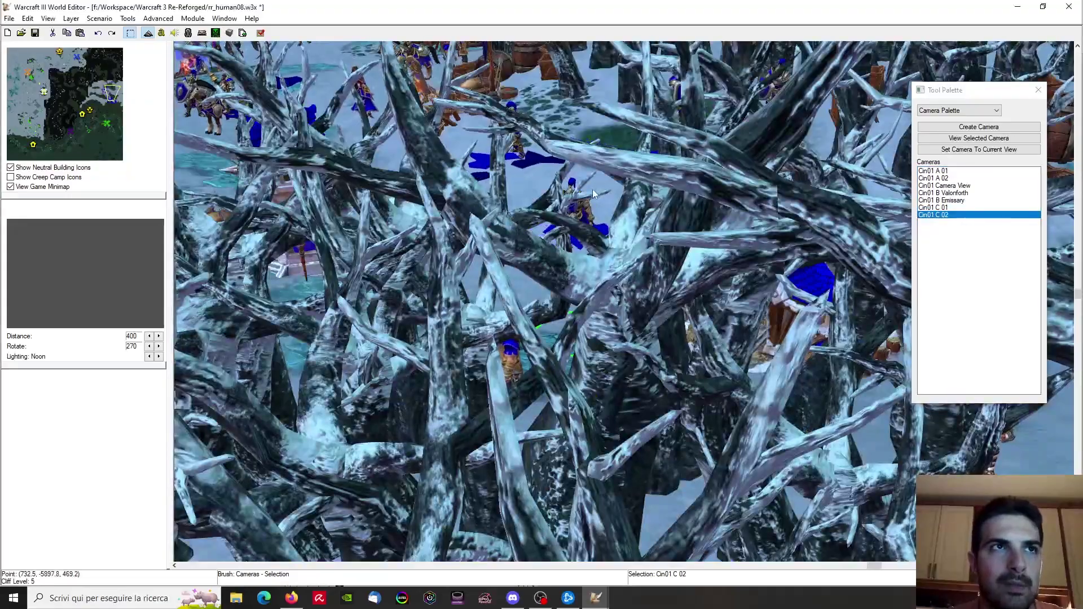
Move the Cin01 C 02 camera from the house to the guard tower and check its view
right_click_drag(593, 186, 637, 237, "ctrl")
scroll(688, 204, "down", 4)
right_click_drag(736, 165, 777, 279)
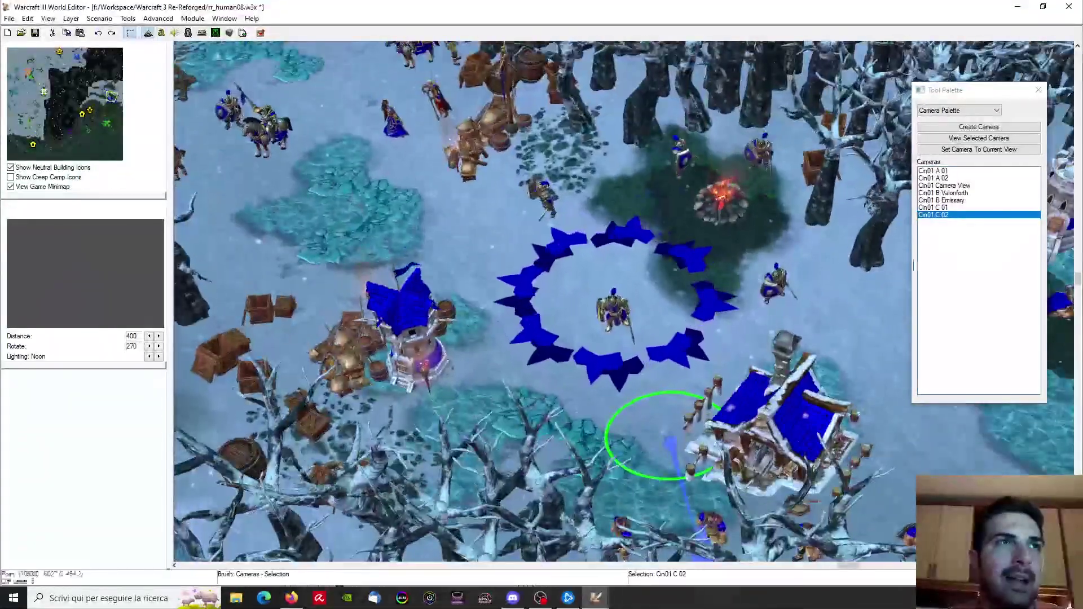
double_click(935, 216)
right_click_drag(660, 141, 718, 245)
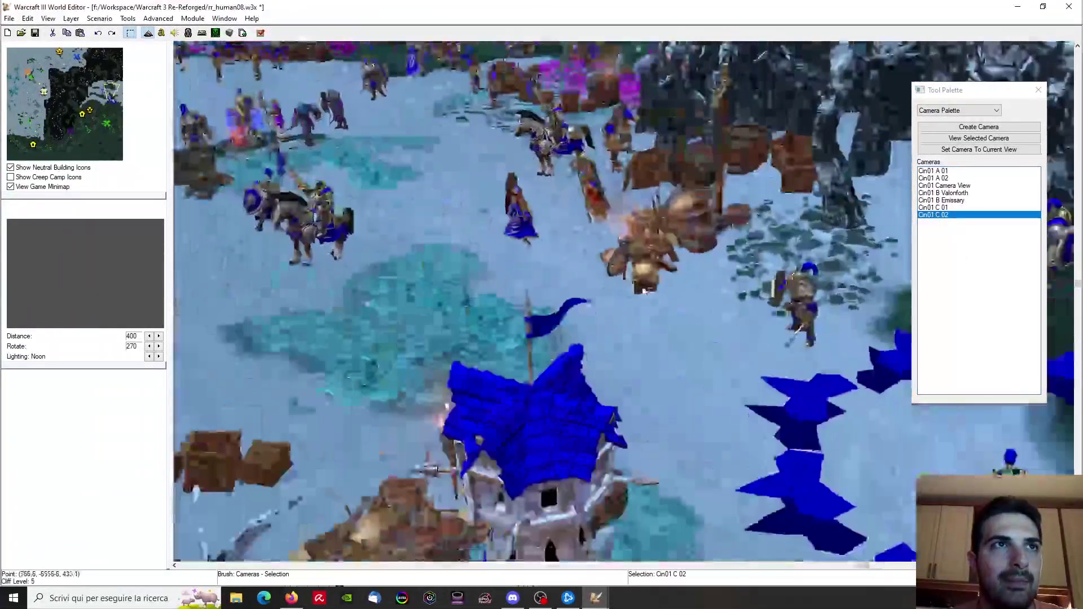
scroll(720, 247, "down", 6)
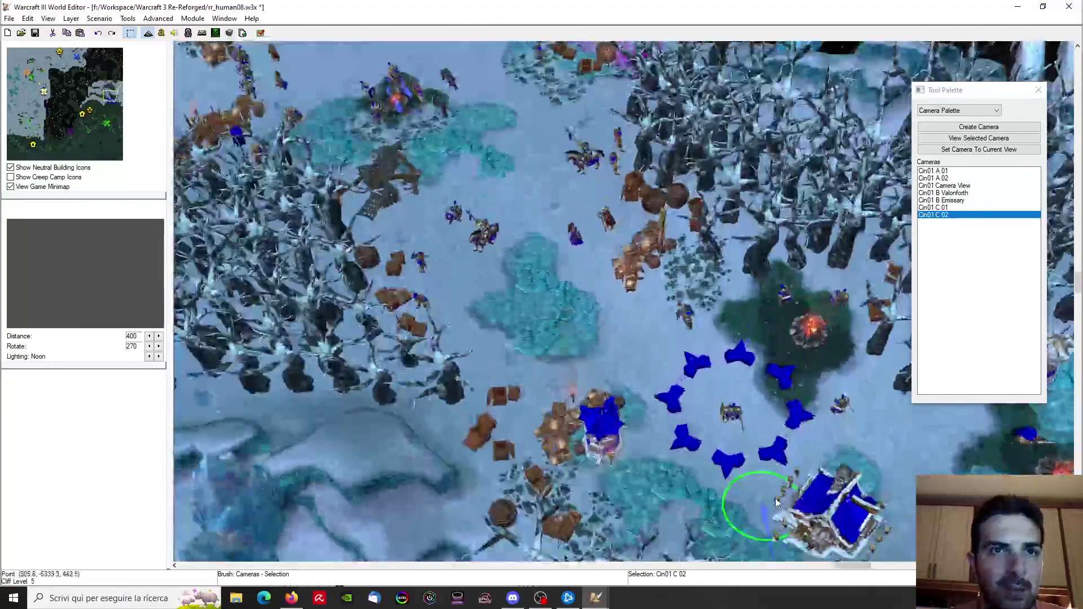
double_click(936, 217)
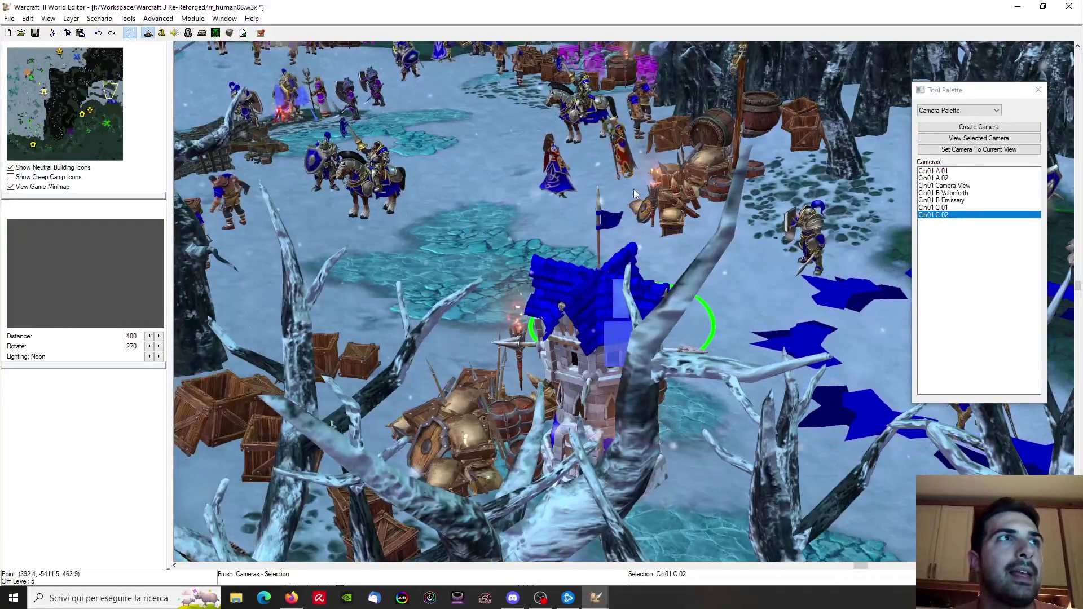
Move the Cin01 C 02 camera past the guard tower into the blue ring around the knight and view through it
right_click_drag(794, 228, 418, 215)
scroll(582, 209, "down", 2)
right_click_drag(558, 217, 564, 182, "ctrl")
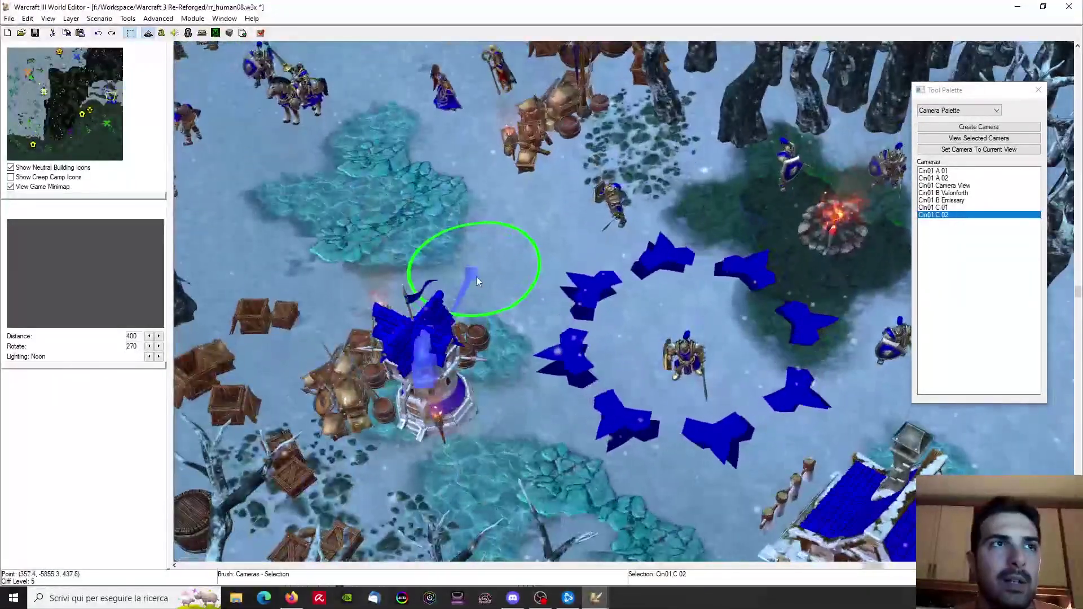
double_click(945, 216)
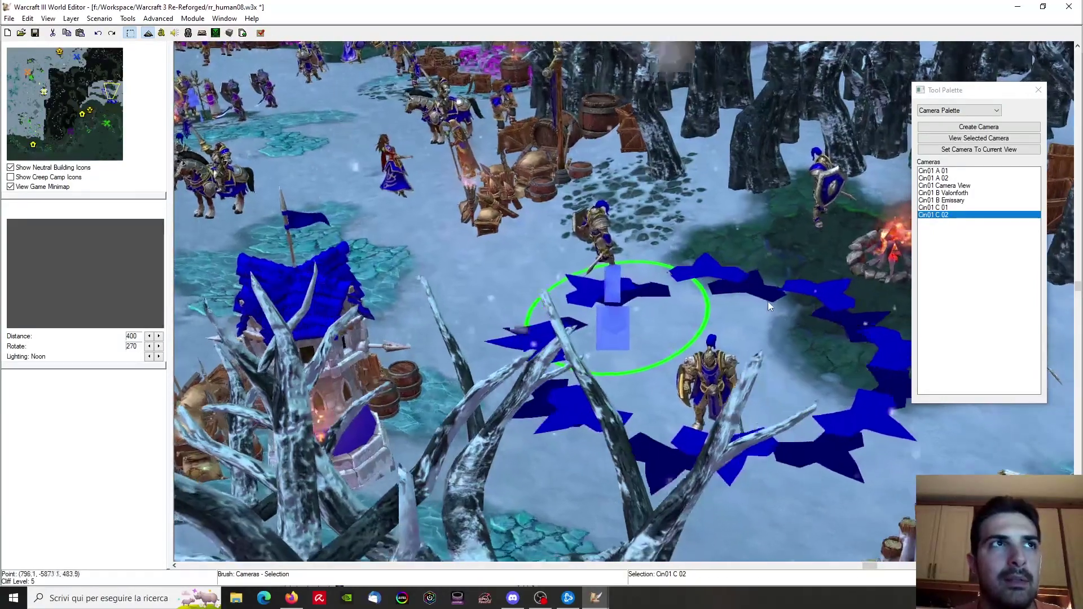
Examine the camp area between the campfire, the guard tower and the blue ring around the Cin01 C 02 camera
right_click_drag(767, 301, 461, 230)
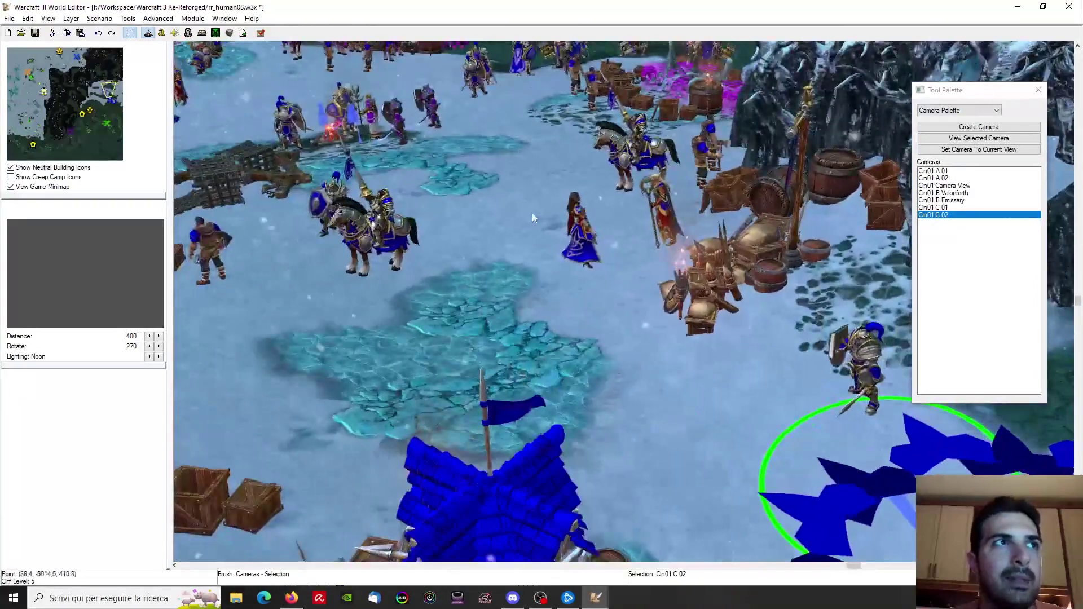
scroll(397, 209, "down", 2)
right_click_drag(719, 353, 583, 272)
scroll(522, 252, "up", 2)
right_click_drag(522, 252, 693, 421)
scroll(635, 284, "up", 3)
scroll(693, 421, "down", 3)
mouse_move(779, 508)
right_mouse_down()
mouse_move(680, 374)
mouse_move(665, 294)
right_mouse_up()
scroll(680, 374, "down", 1)
Compare the Cin01 C 02 camera's view with the Cin01 C 01 camera's close-up
double_click(940, 217)
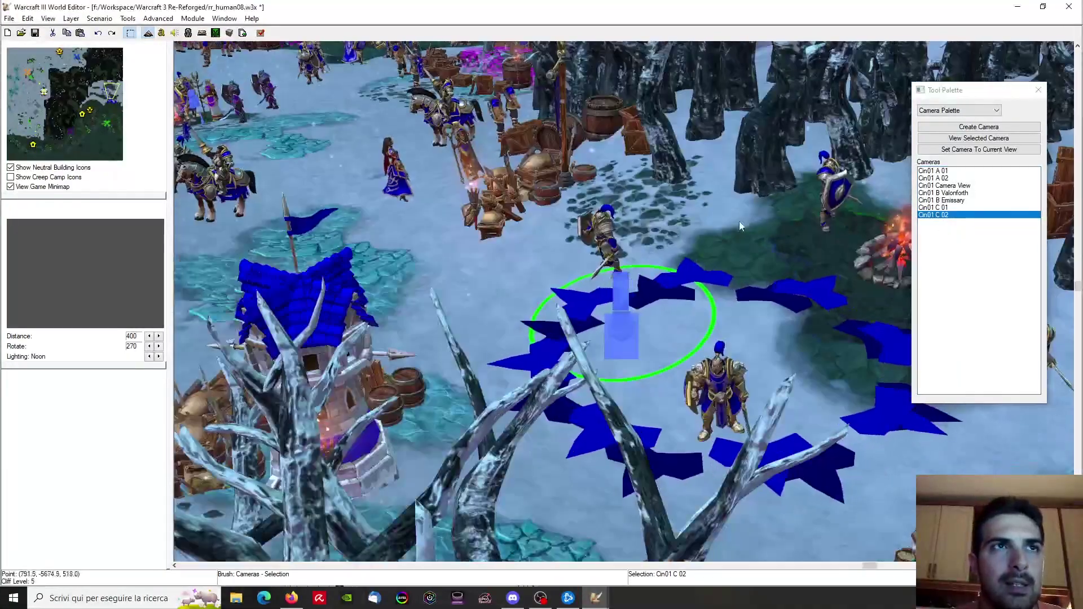
double_click(942, 207)
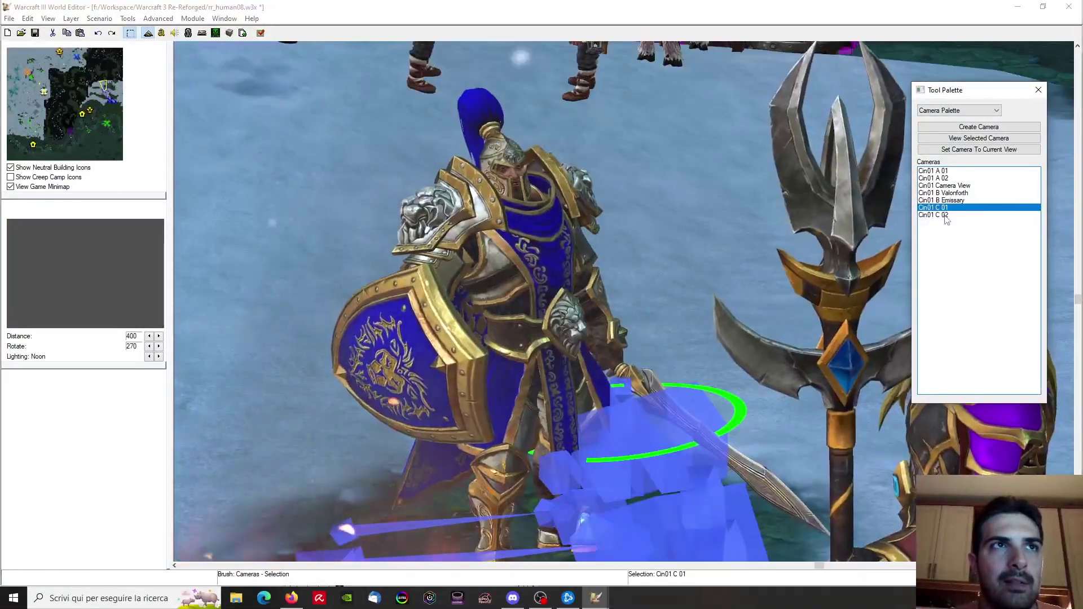
double_click(945, 215)
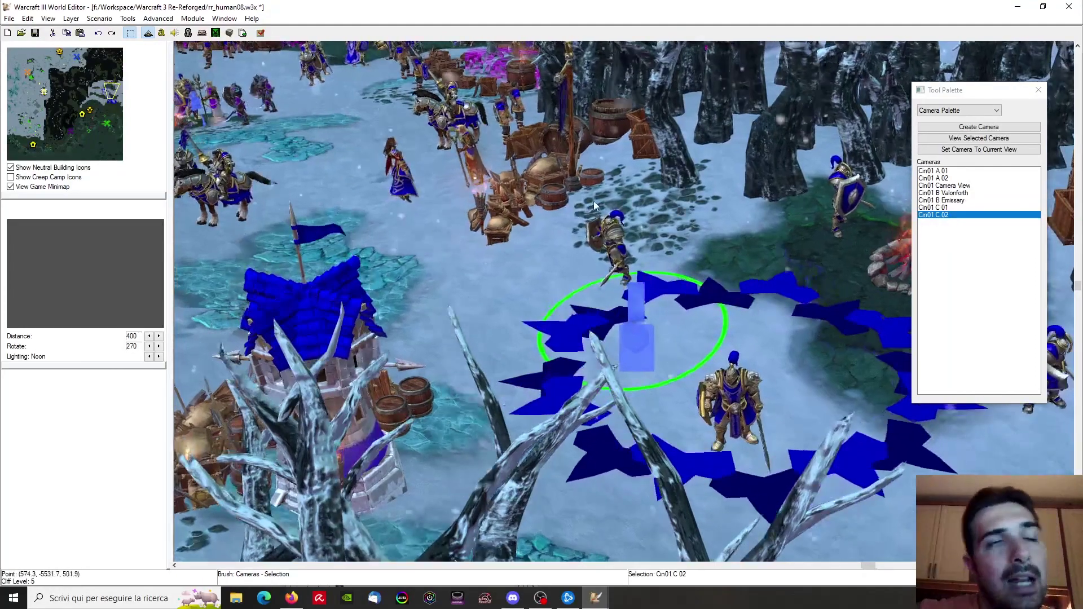
Finish working with the cameras and switch the tool palette to the Unit Palette
scroll(594, 201, "down", 1)
right_click_drag(608, 220, 664, 357)
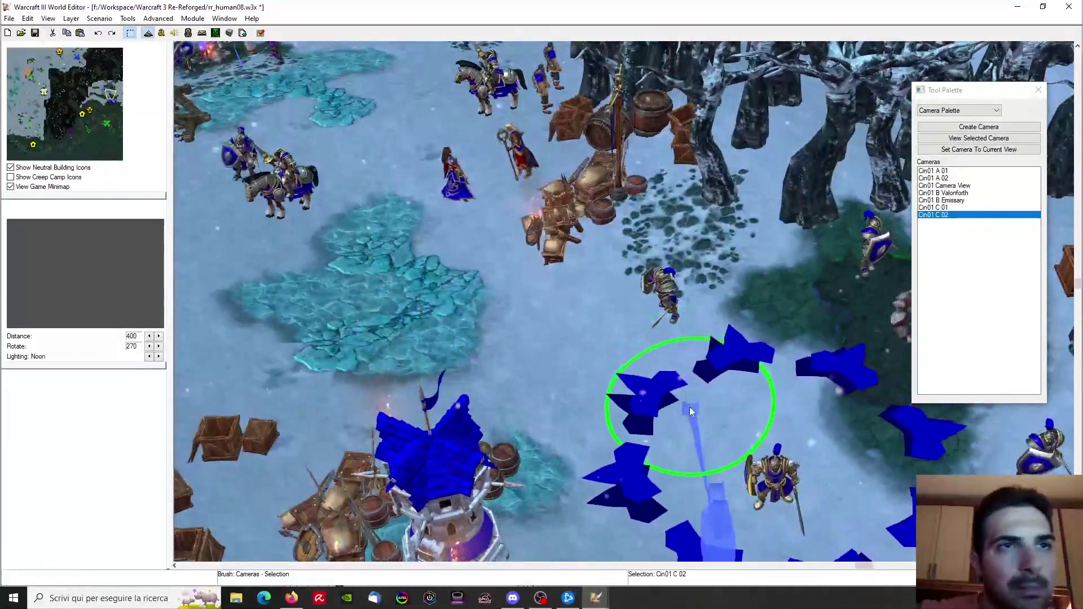
scroll(691, 412, "down", 2)
right_click_drag(691, 412, 790, 531)
right_click_drag(451, 154, 620, 449)
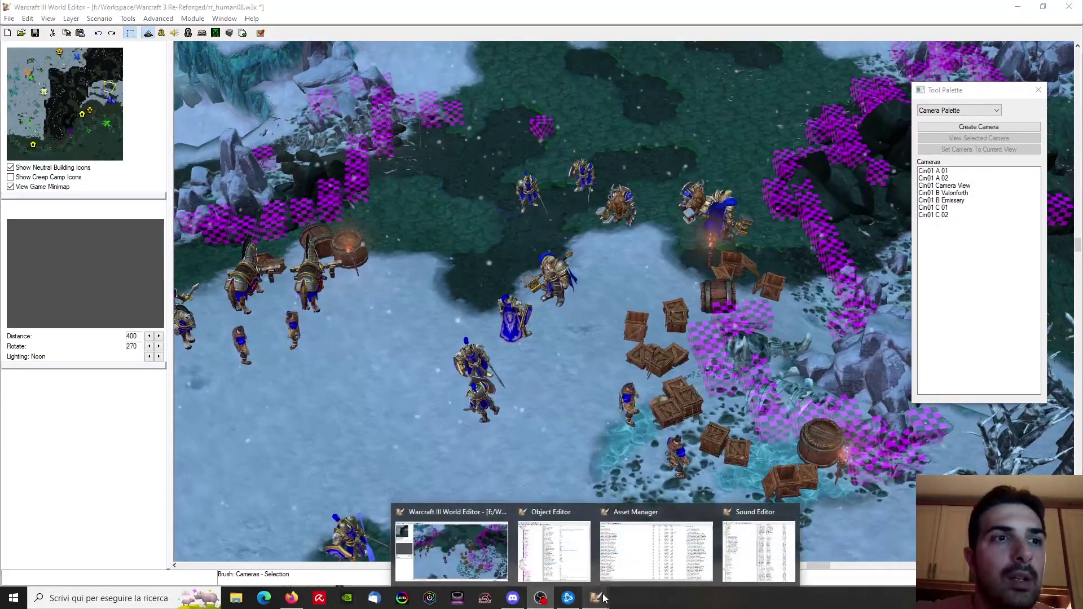
left_click(485, 570)
right_click_drag(555, 344, 951, 109, "ctrl")
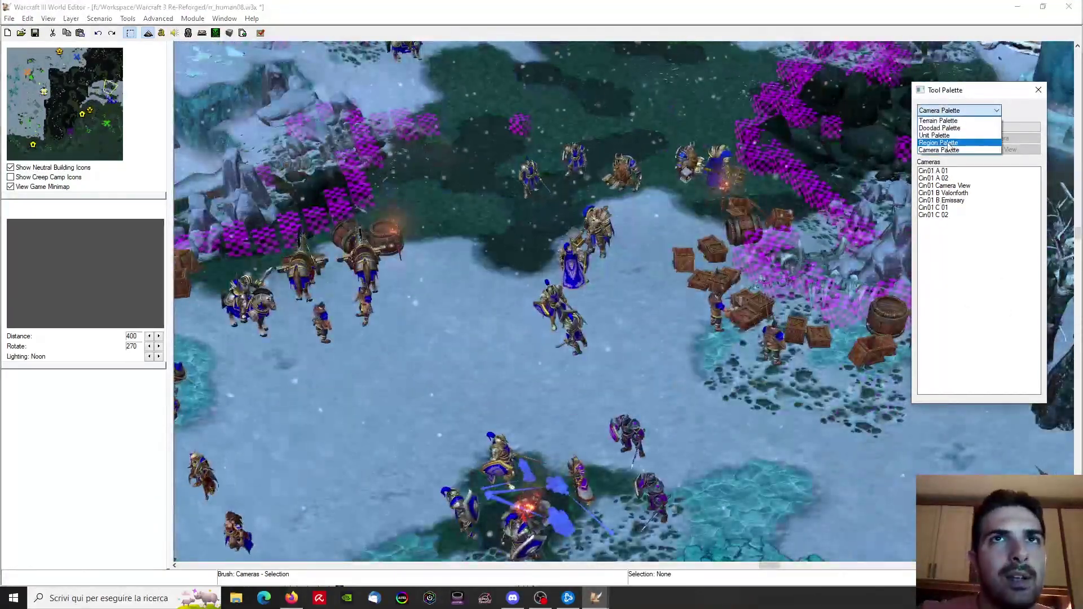
Copy the blue peasant near the mounted knight and place two copies on the snow beside the wooden siege engine
right_click_drag(678, 395, 555, 209)
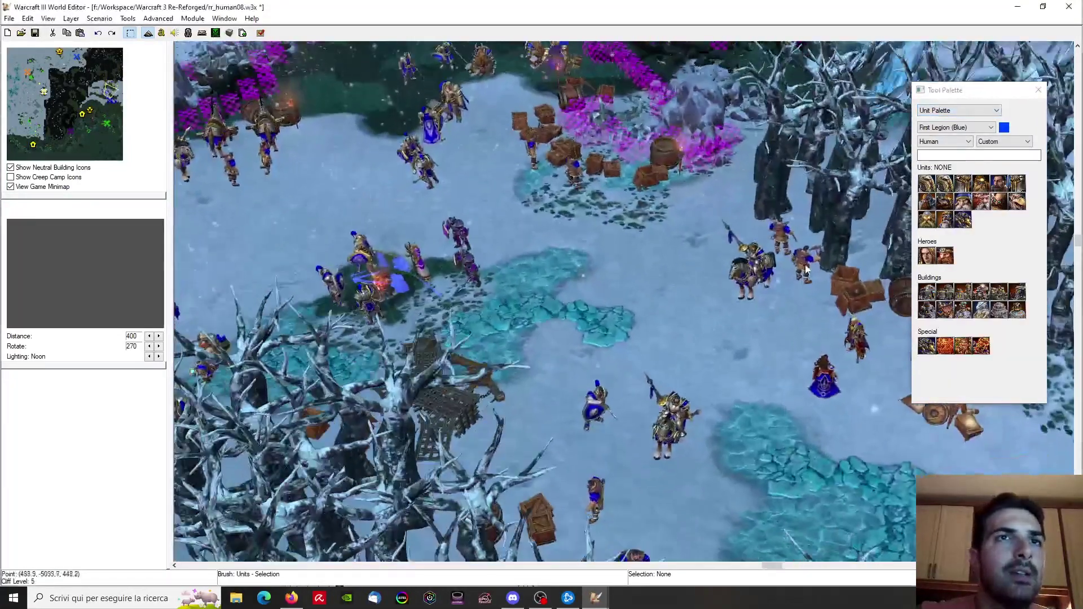
left_click(801, 271)
right_click_drag(570, 310, 537, 335)
left_click(563, 326)
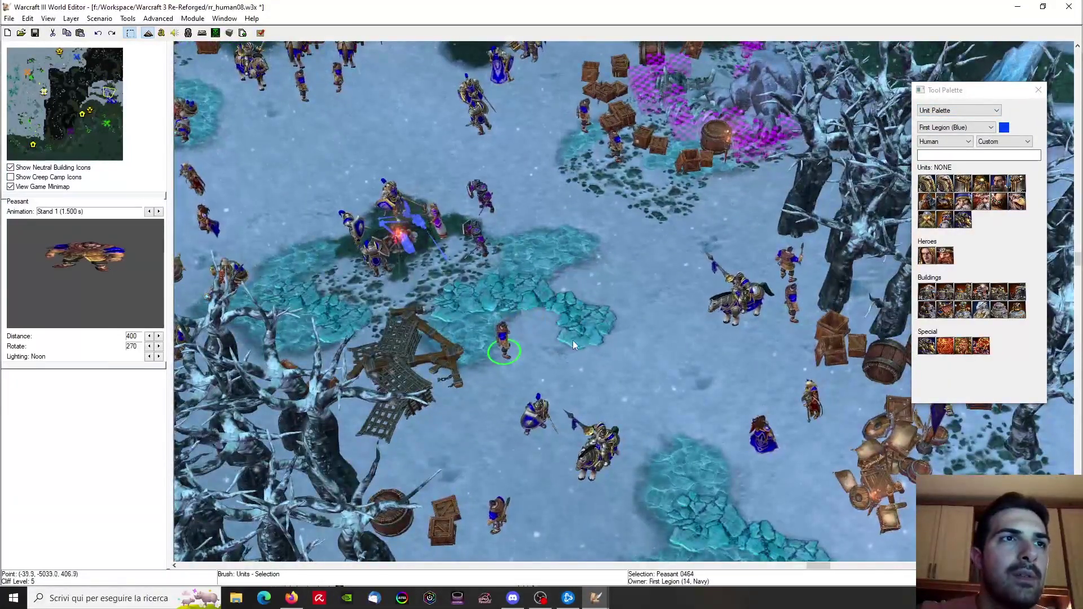
key("ctrl+v")
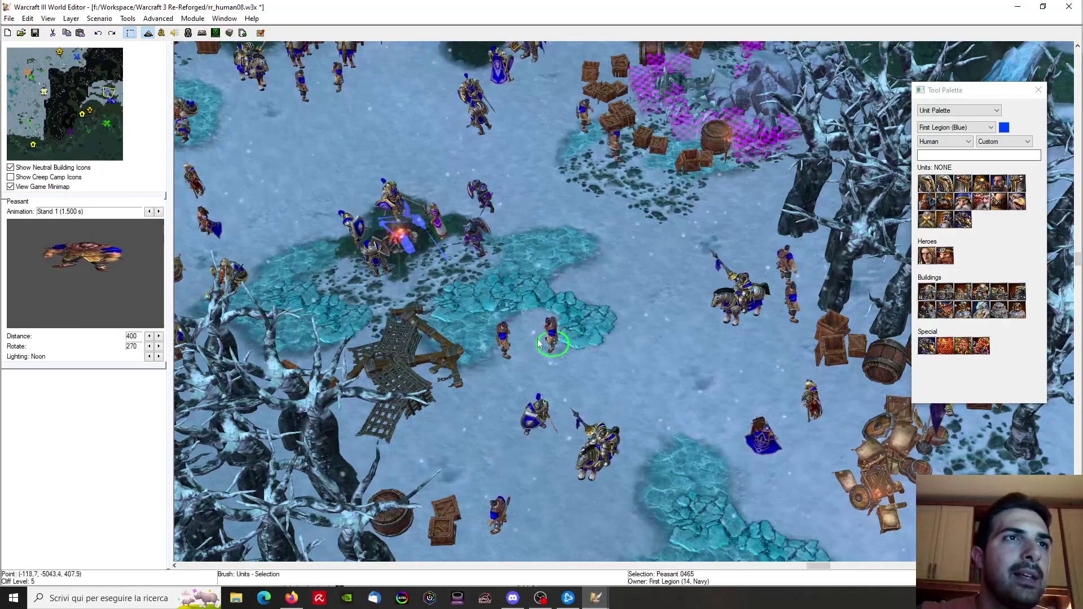
Add a small group of blue units on the snow between the campfire and the mounted knight
key("ctrl+v")
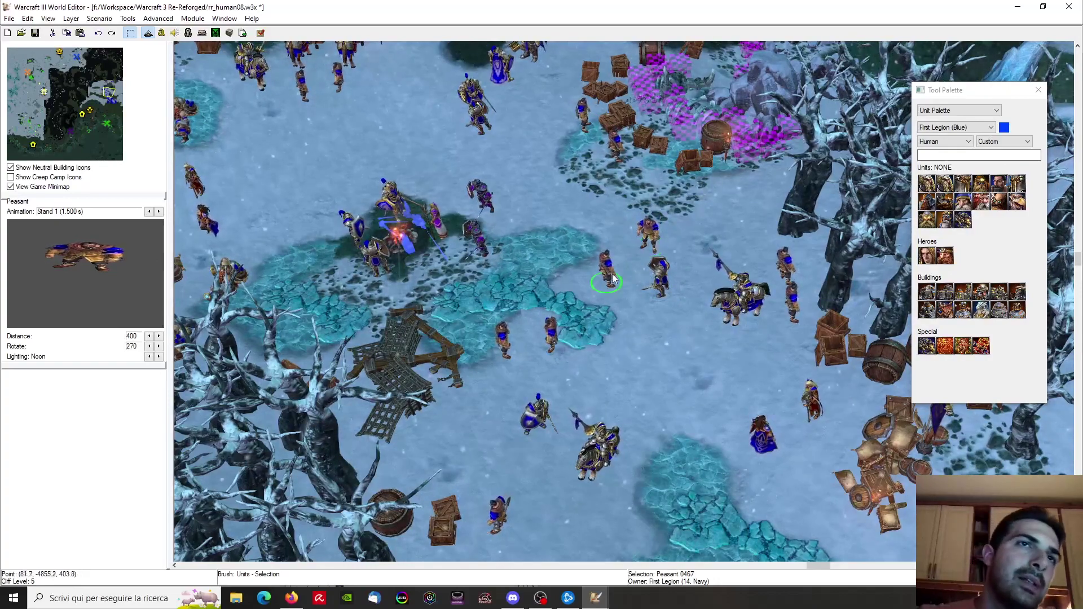
left_click(644, 329)
scroll(643, 330, "down", 2)
right_click_drag(643, 329, 420, 85)
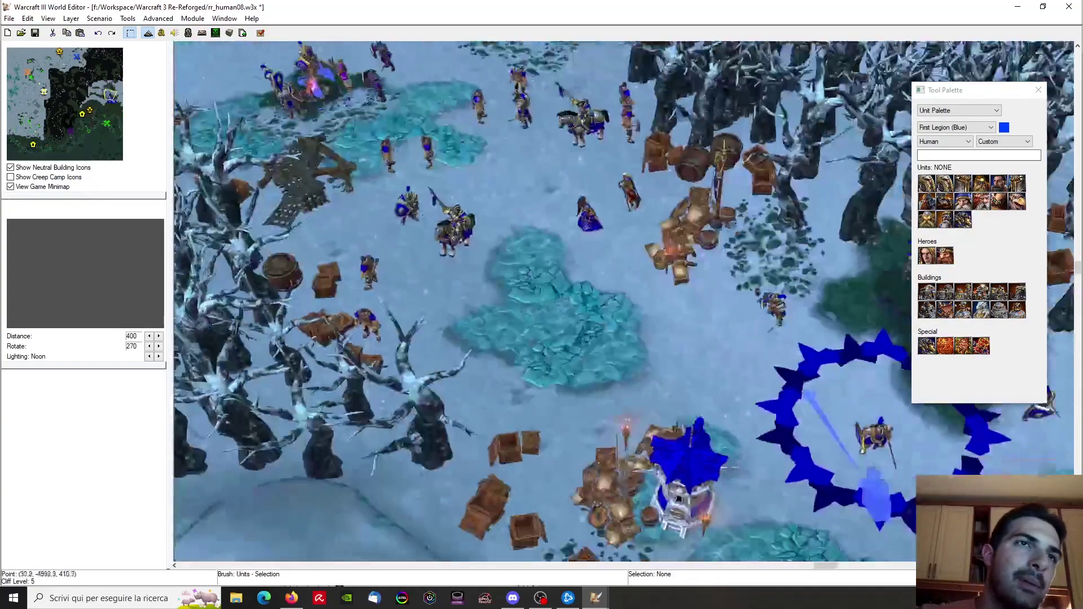
Switch to the Camera Palette and inspect the snowy camp for a shot from behind the dwarf and the hammer-bearing hero
scroll(583, 204, "down", 1)
right_click_drag(584, 205, 669, 237, "ctrl")
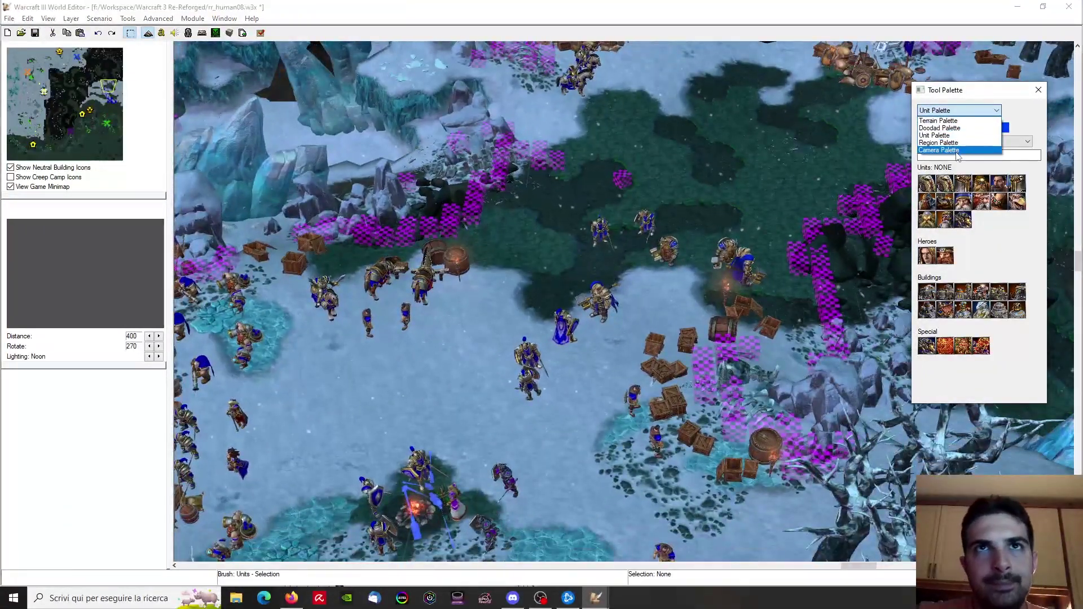
left_click(940, 151)
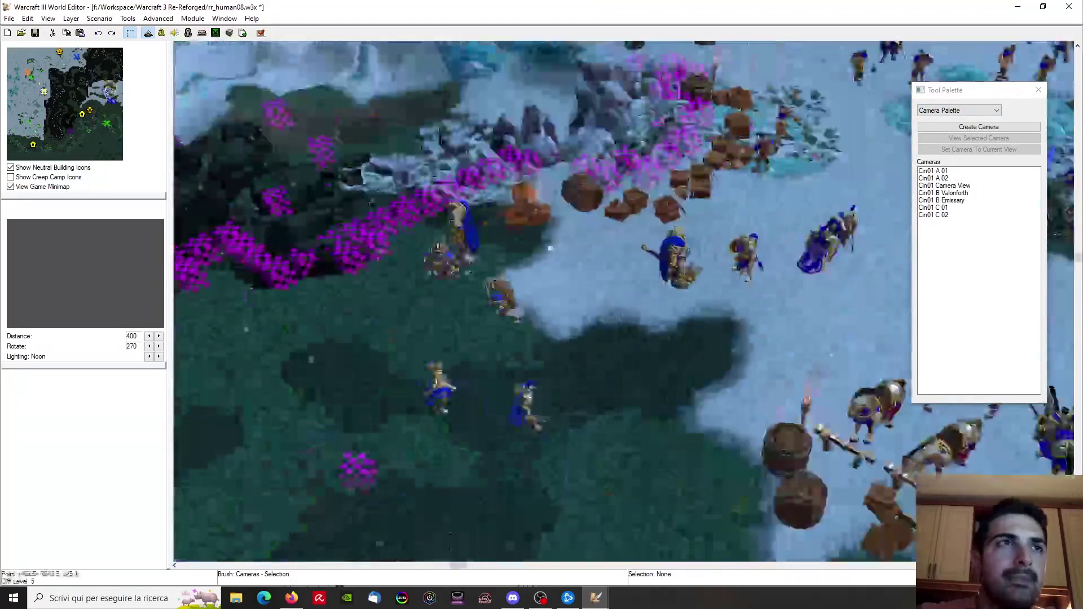
right_click_drag(550, 248, 493, 102, "ctrl")
scroll(679, 219, "up", 3)
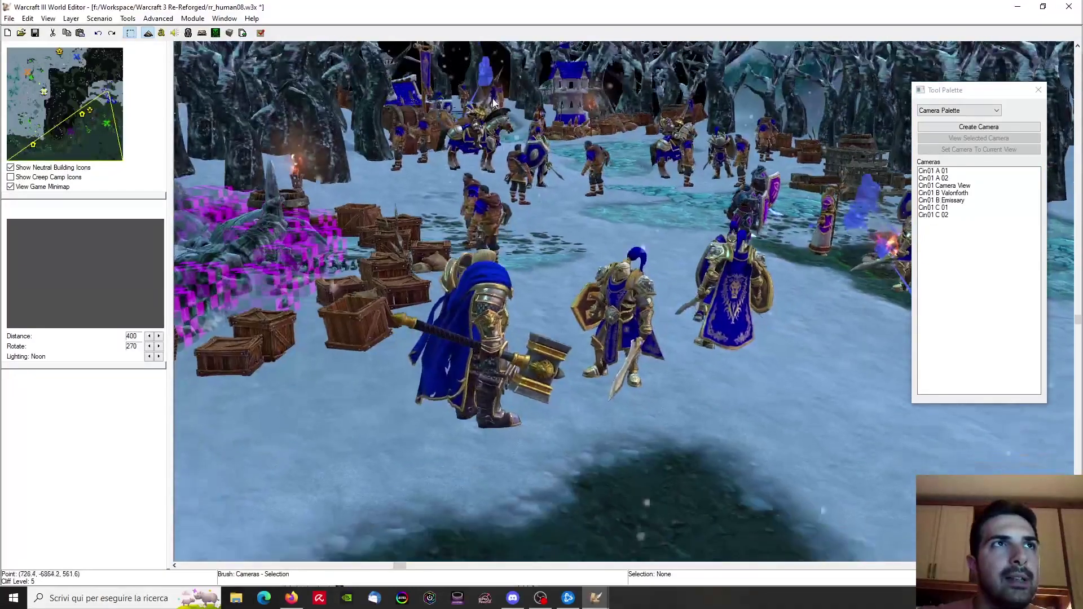
right_click_drag(667, 148, 743, 303, "ctrl")
scroll(591, 222, "up", 2)
Switch to the Unit Palette and place a copy of the Arthas (No Glow) hero on the snow beside the dwarf
key("p")
key("p")
key("u")
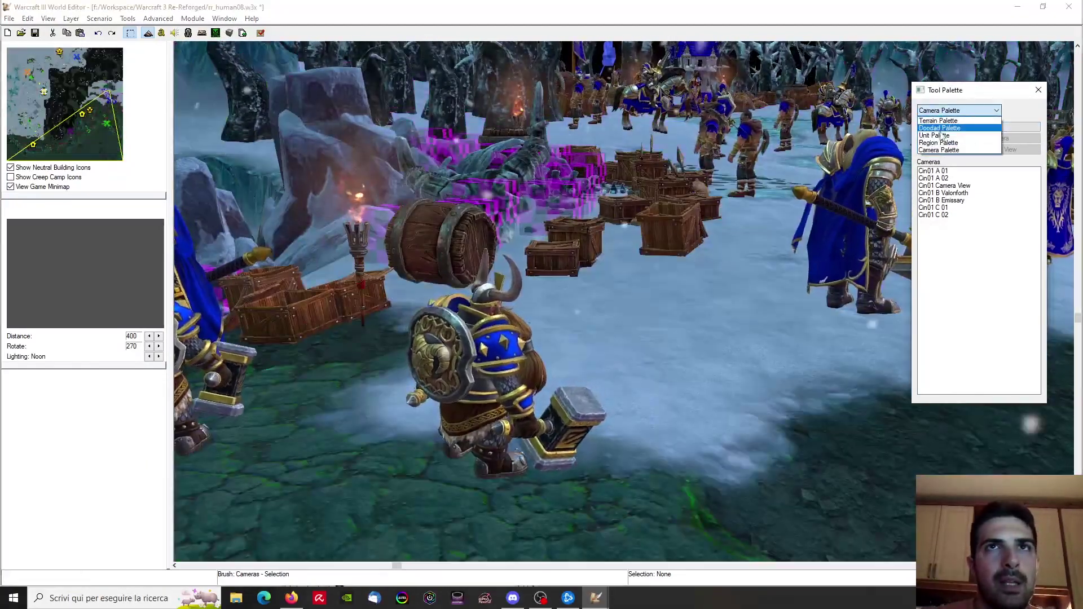
key("ctrl+c")
key("ctrl+v")
right_click_drag(825, 270, 618, 341, "ctrl")
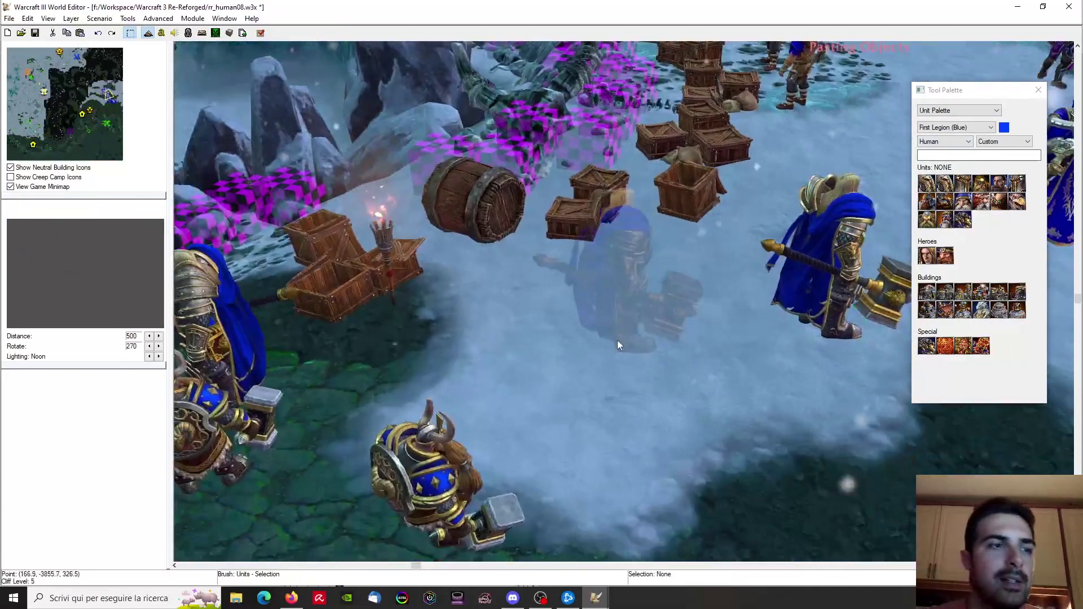
key("p")
left_click(542, 423)
key("p")
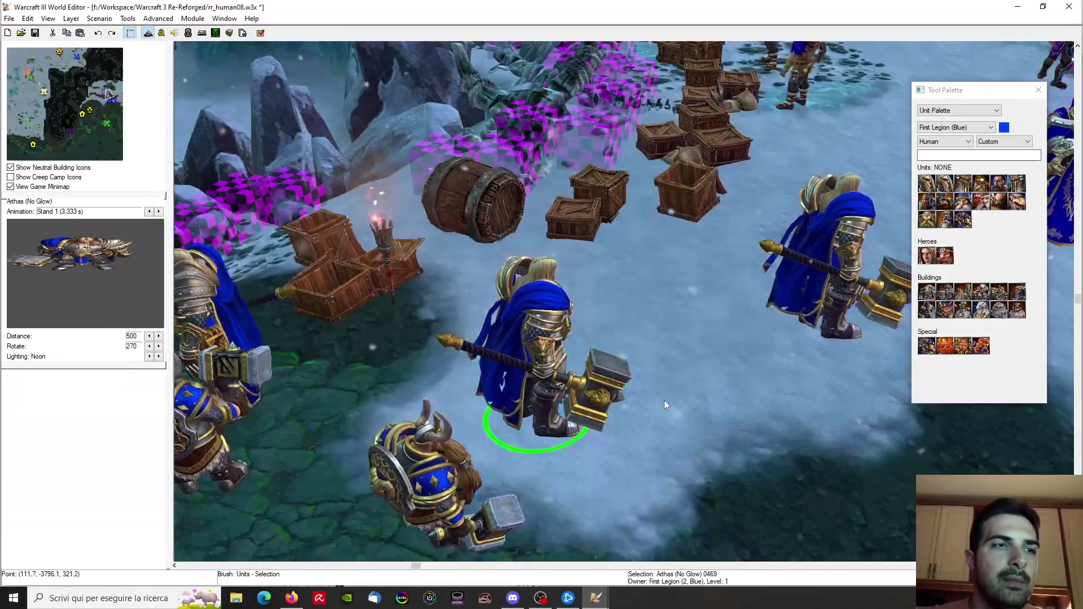
Using the Camera Palette, create a low camera behind the two hammer-bearing heroes and name it Cin01 D 01
left_click(938, 113)
left_click(939, 149)
right_click_drag(647, 255, 683, 385, "ctrl")
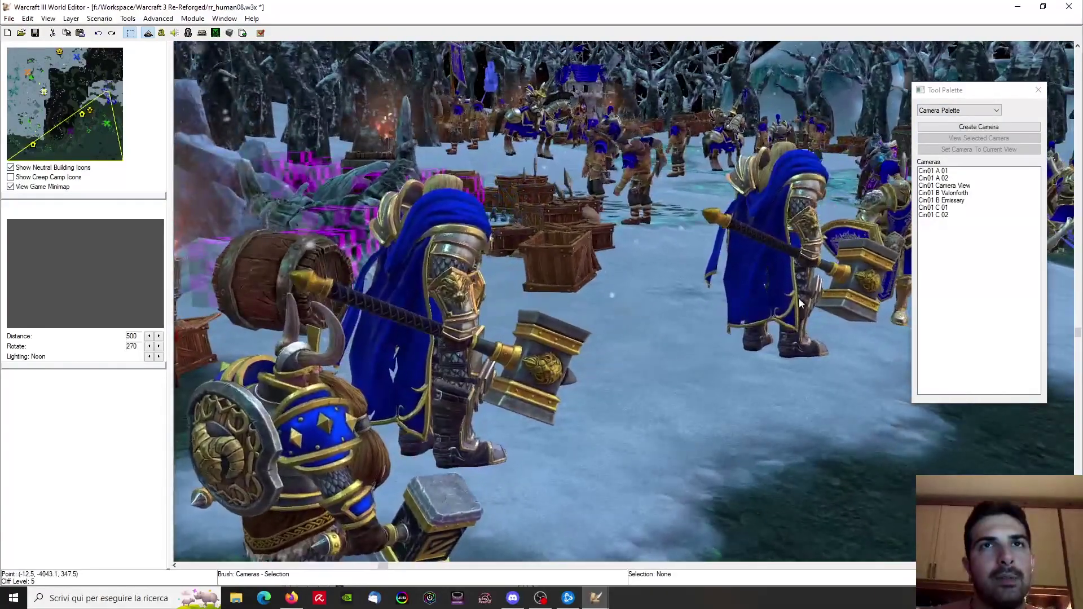
right_click_drag(799, 299, 903, 219, "ctrl")
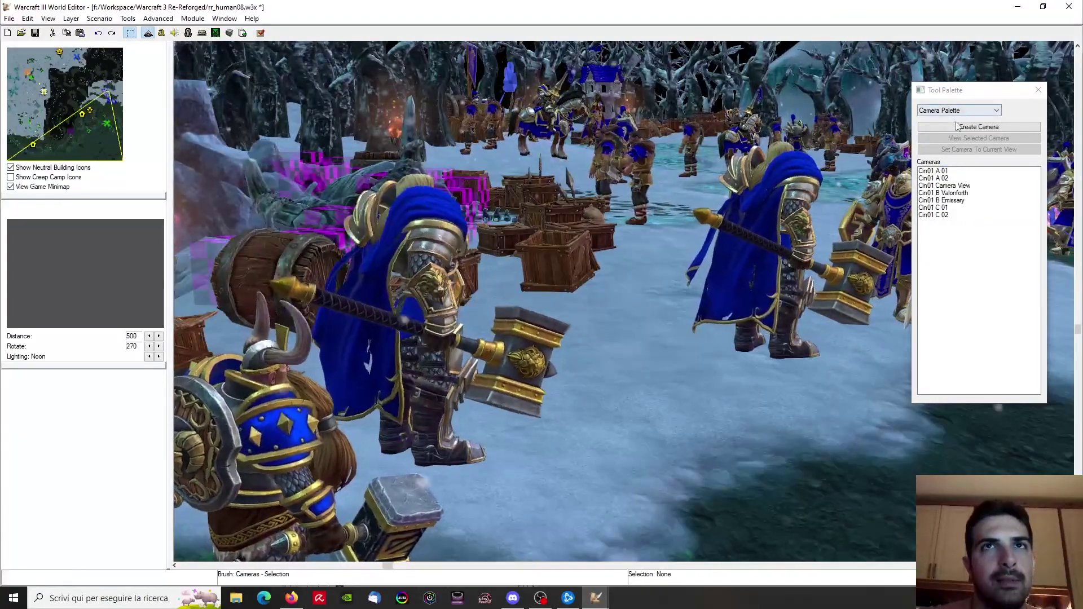
left_click(955, 126)
left_click(954, 231)
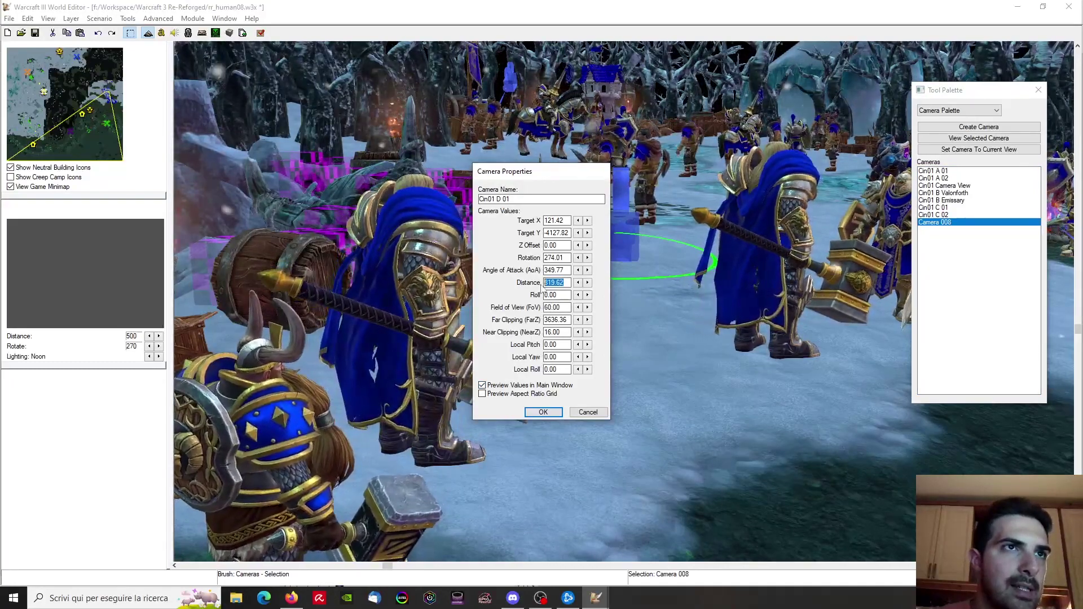
Set the Cin01 D 01 camera's distance to 700 and its Z offset to 15
type("00")
left_click(557, 258)
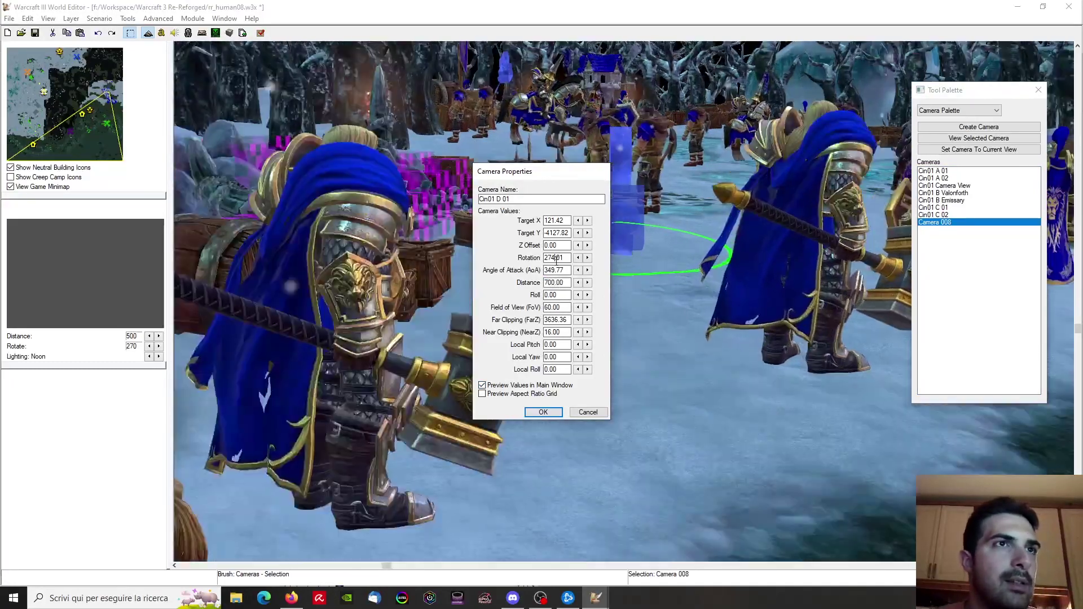
left_click(587, 246)
left_click(587, 245)
left_click(588, 245)
left_click(587, 245)
left_click(587, 246)
left_click(588, 246)
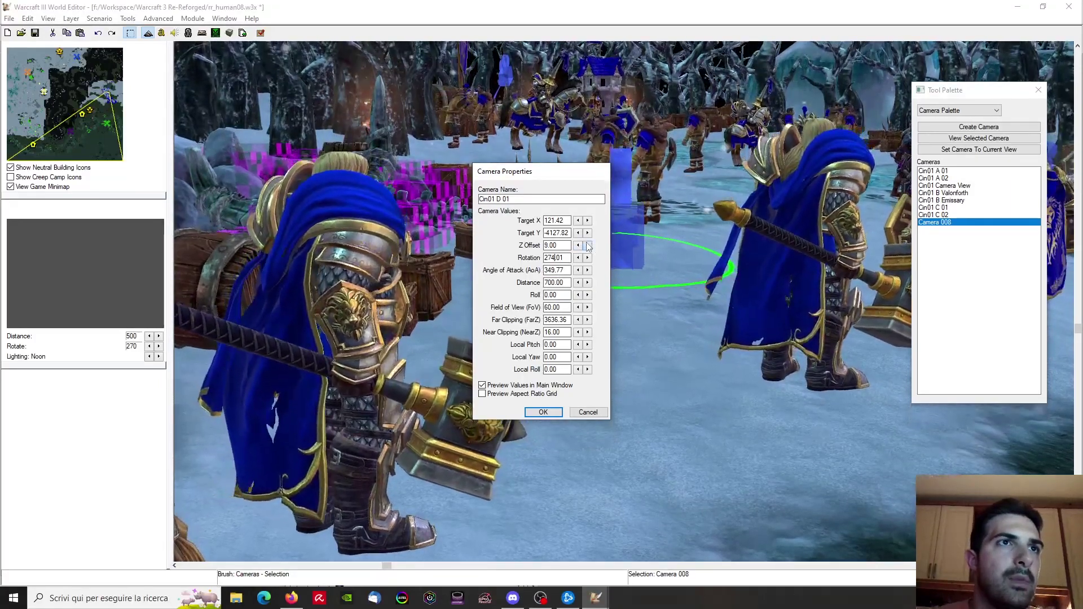
left_click(587, 245)
left_click(587, 245)
left_click(587, 245)
left_click(587, 246)
left_click(588, 246)
left_click(587, 245)
left_click(588, 246)
left_click(587, 245)
left_click(578, 245)
left_click(578, 246)
left_click(578, 245)
left_click(578, 245)
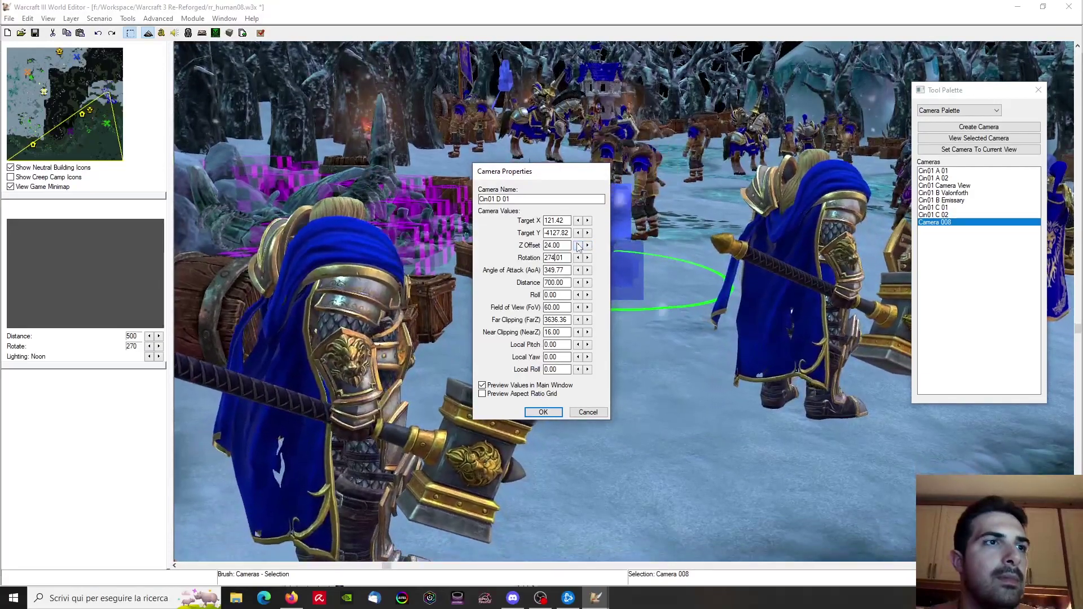
left_click(578, 245)
left_click(578, 246)
left_click(578, 245)
left_click(579, 246)
left_click(578, 246)
left_click(578, 246)
left_click(579, 245)
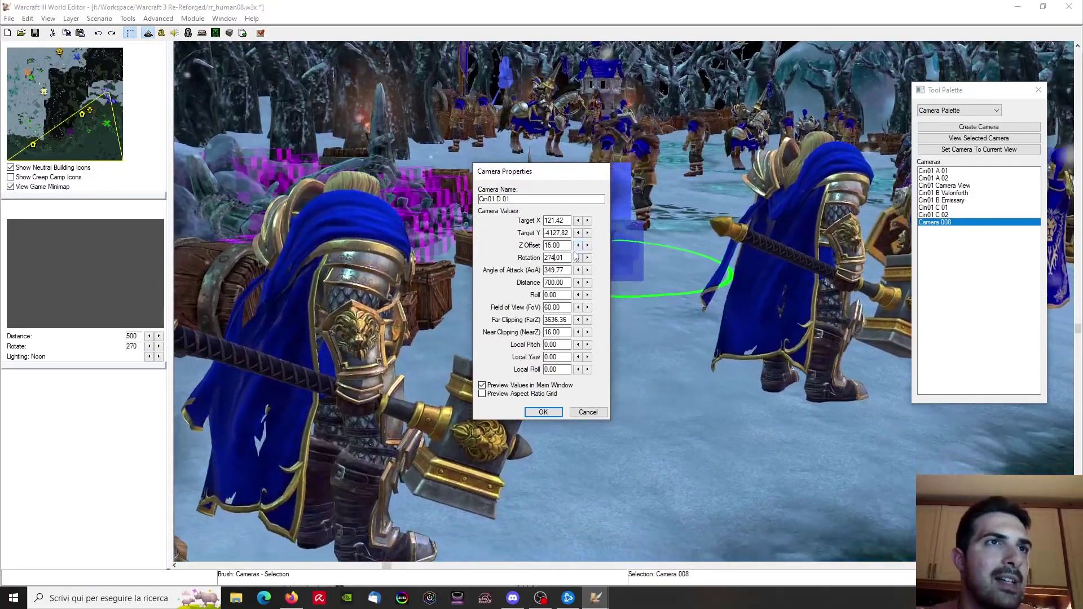
left_click(544, 413)
Create a camera facing the hammer-bearing hero and the blue-plumed soldiers, and name it Cin01 D 02
right_click_drag(737, 315, 597, 426)
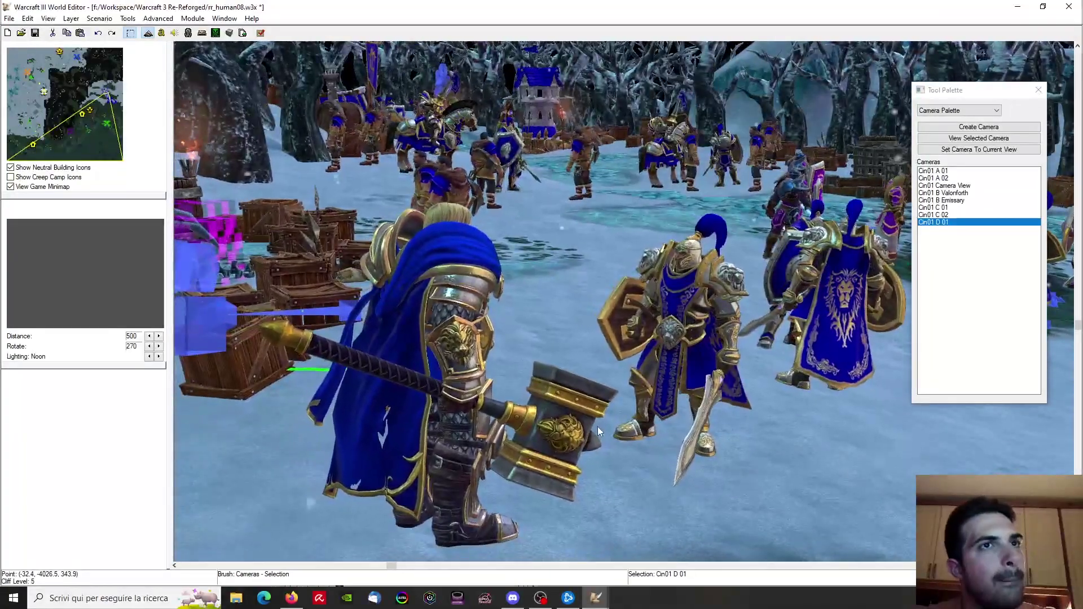
left_click(978, 127)
right_click(948, 229)
left_click(985, 236)
type("Cin01 D 02")
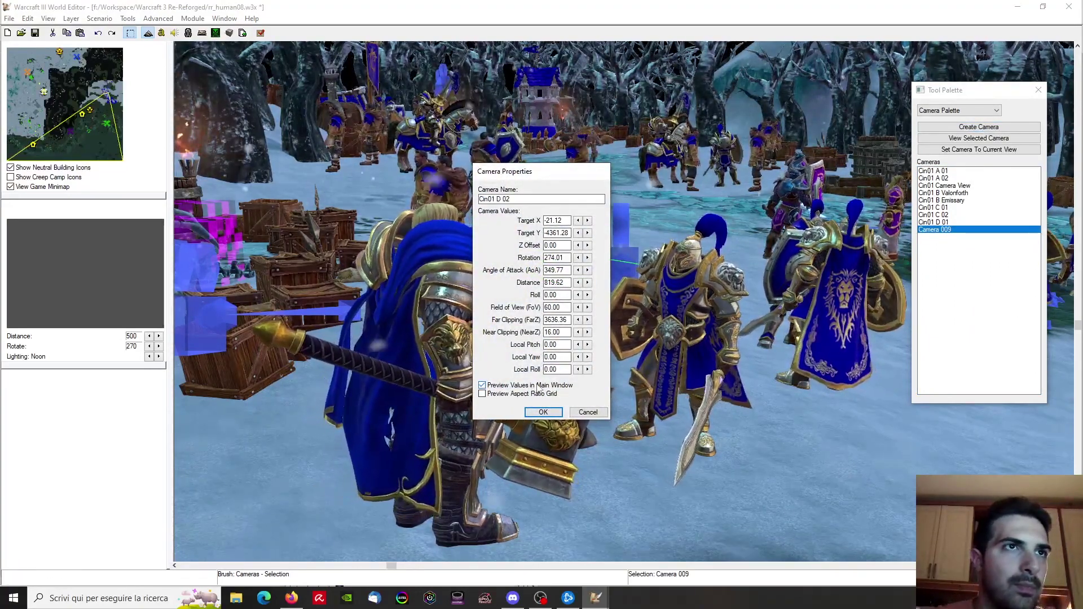
key("Return")
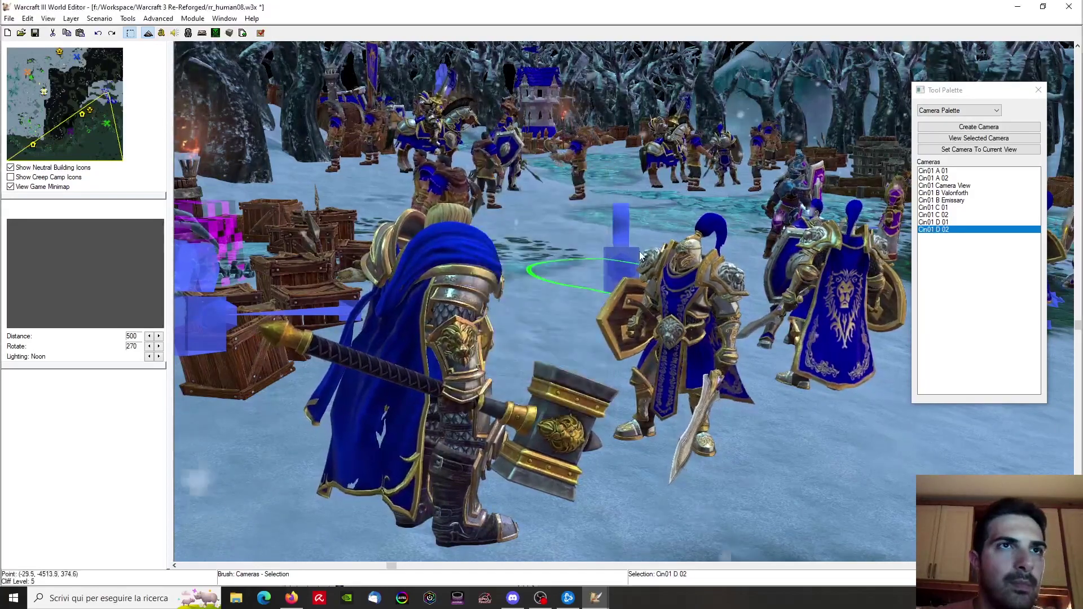
Reframe the Cin01 D 02 camera with a rotation of 267.01 and a target X of -67.37, and check its view
double_click(939, 230)
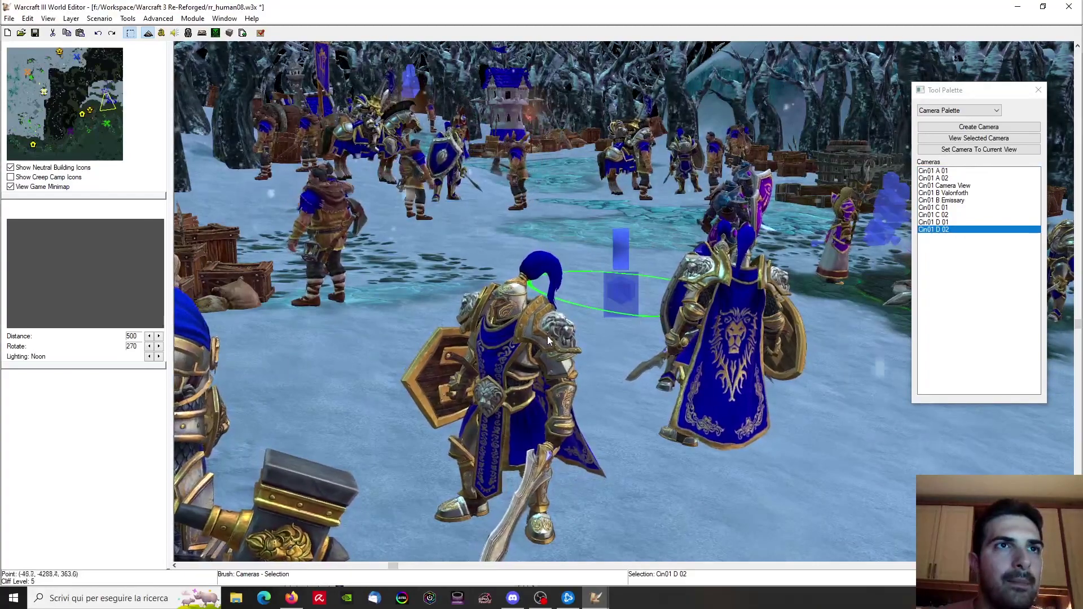
right_click_drag(715, 299, 727, 305, "ctrl")
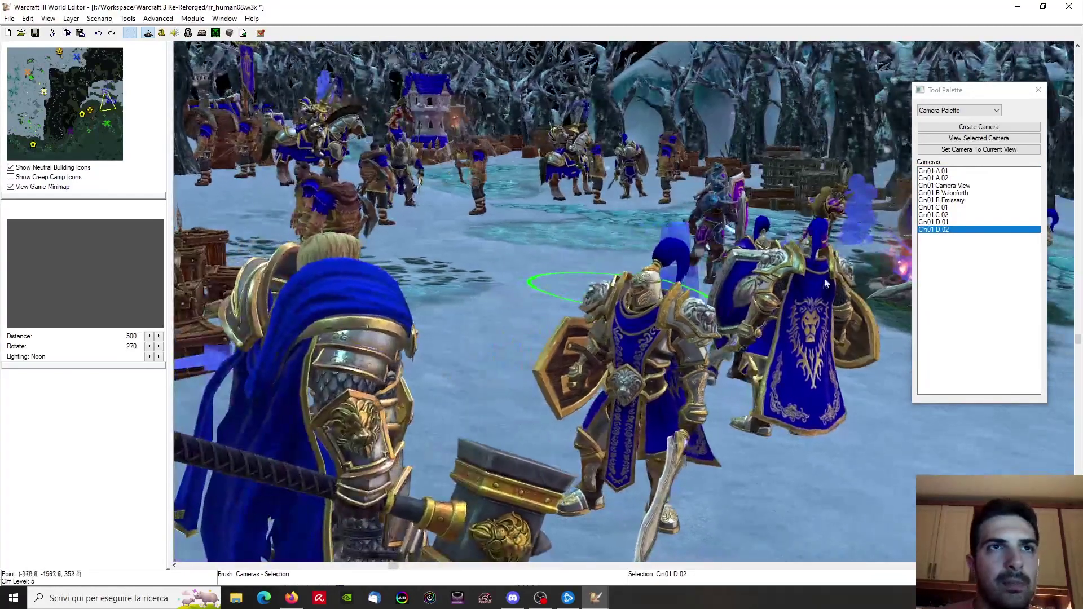
double_click(948, 232)
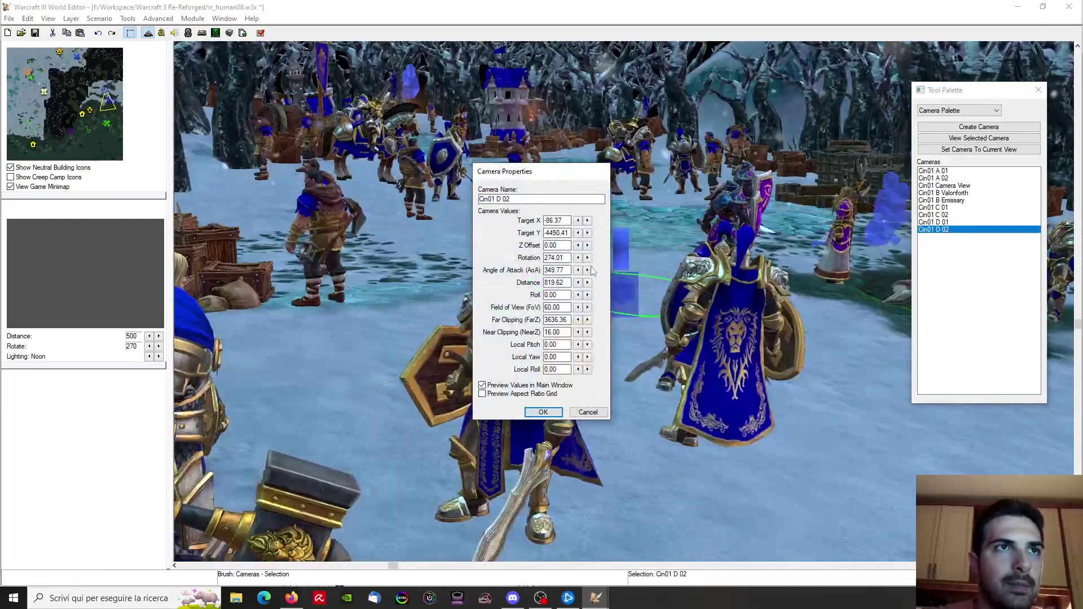
left_click(578, 258)
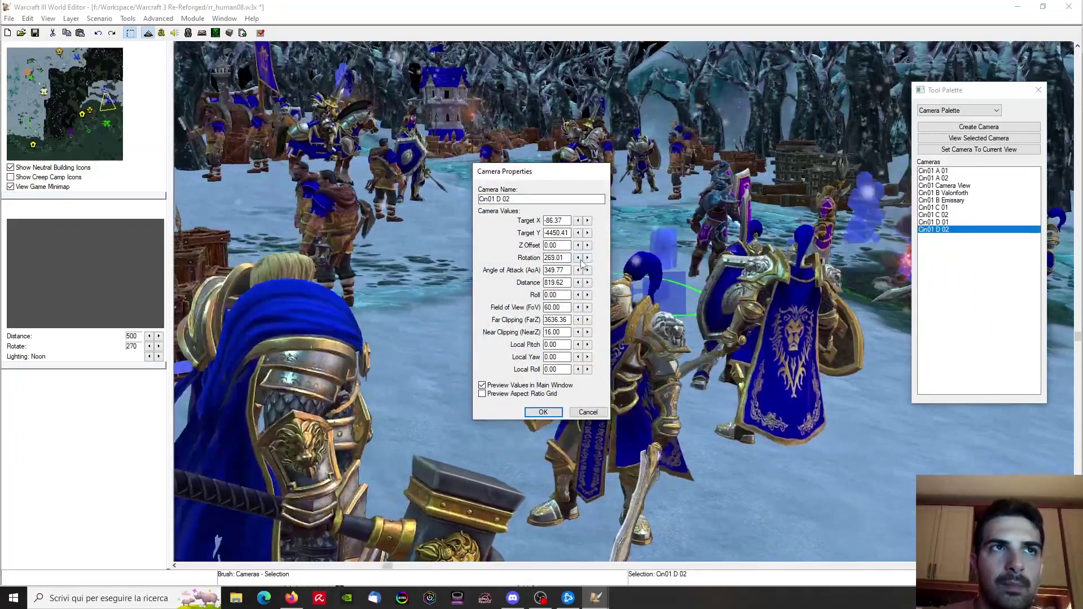
left_click(578, 258)
left_click(578, 257)
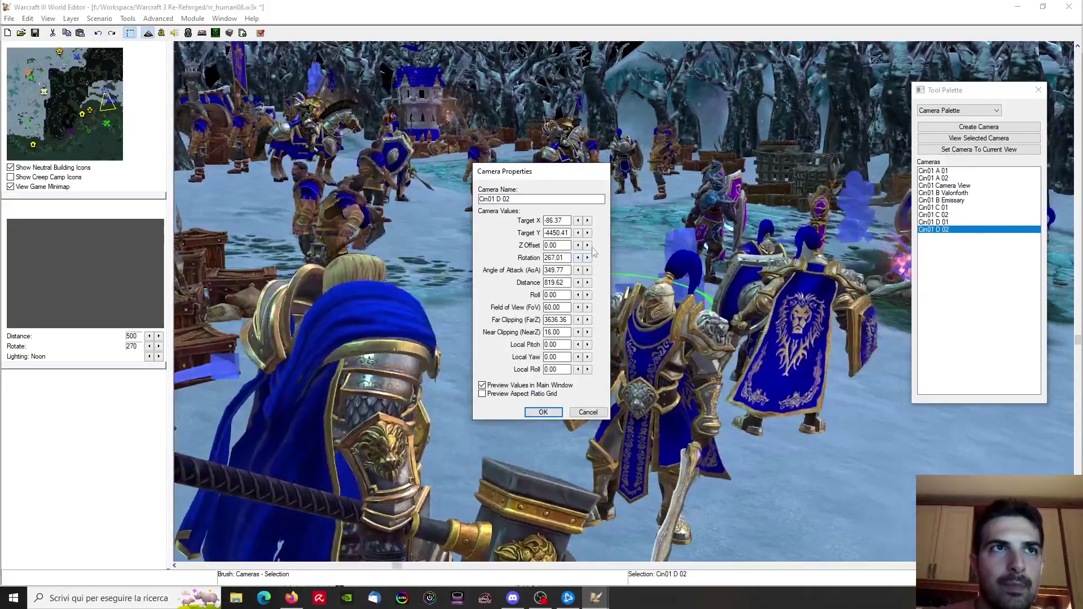
left_click(587, 220)
left_click_drag(587, 220, 587, 221)
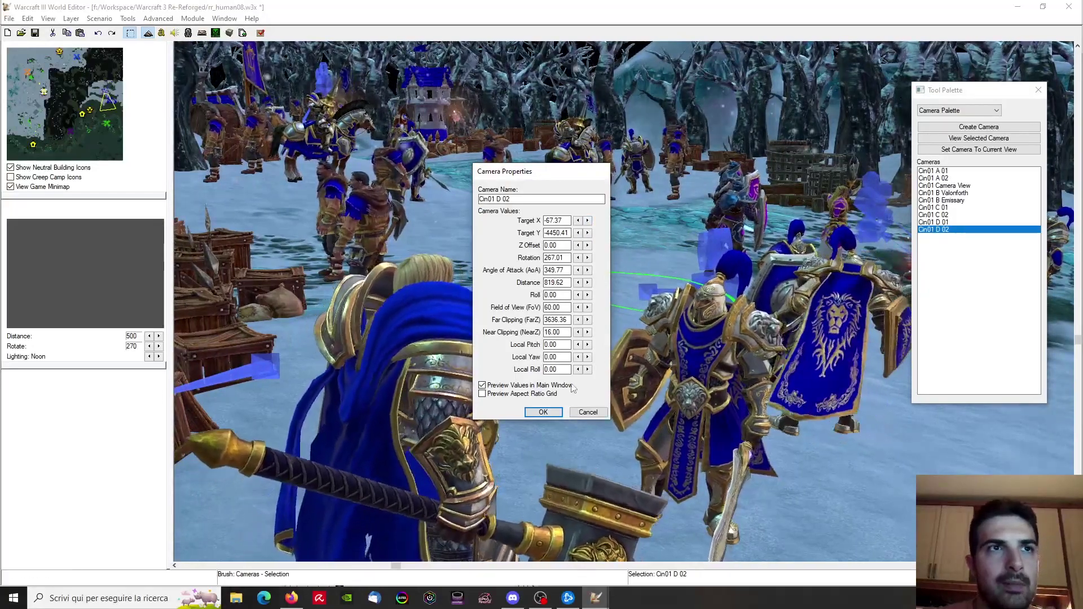
key("Return")
right_click_drag(695, 327, 784, 274)
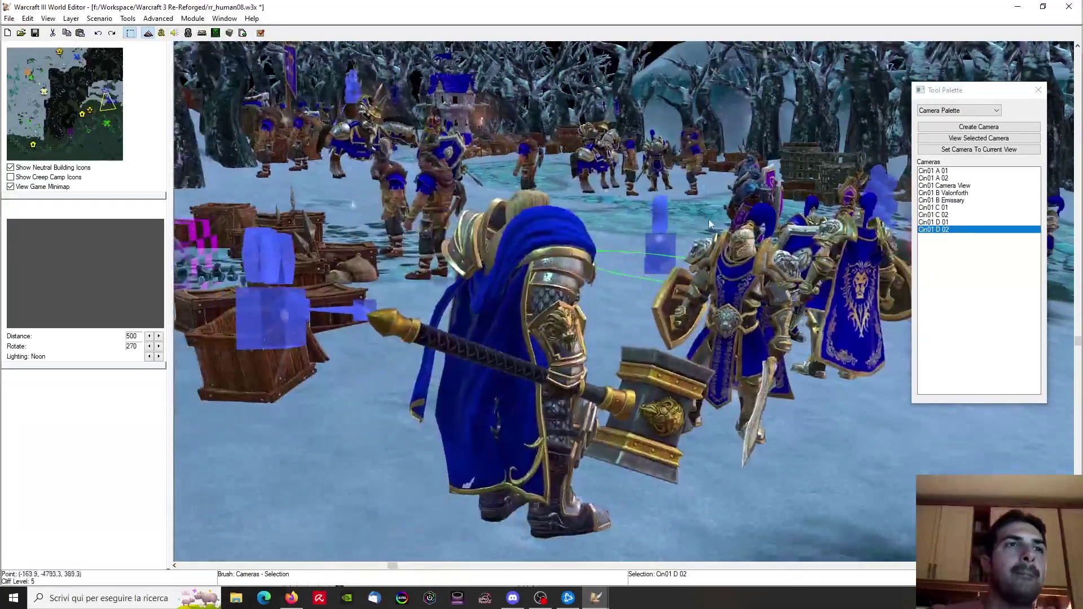
double_click(941, 230)
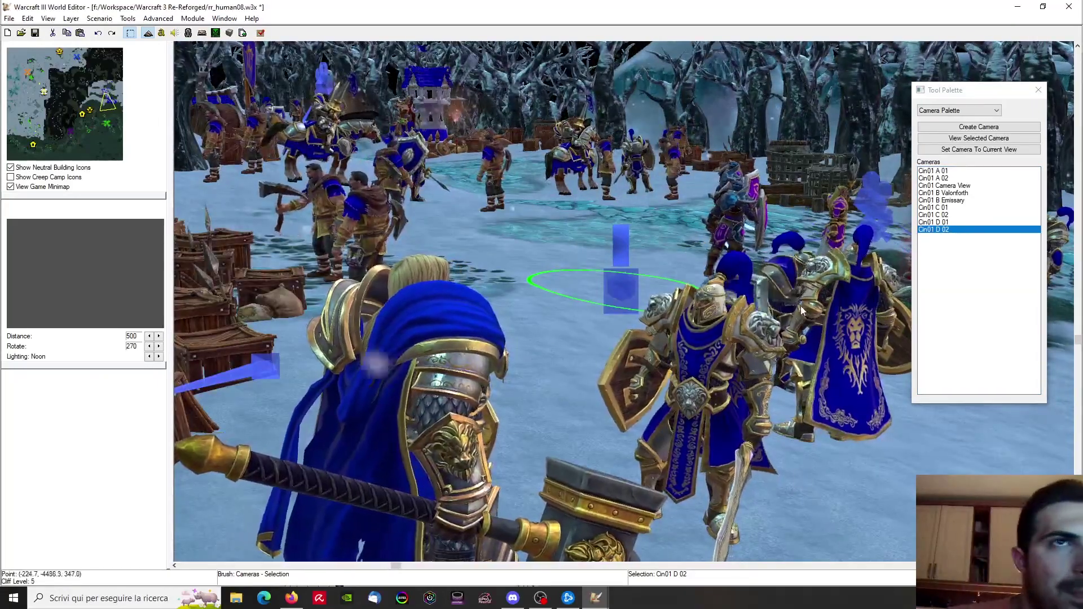
Create a close-up camera facing the shield-bearing soldier with the blond hero behind him, named Cin01 E 01
right_click_drag(820, 308, 556, 364, "ctrl")
scroll(648, 389, "up", 4)
right_click_drag(649, 390, 654, 361)
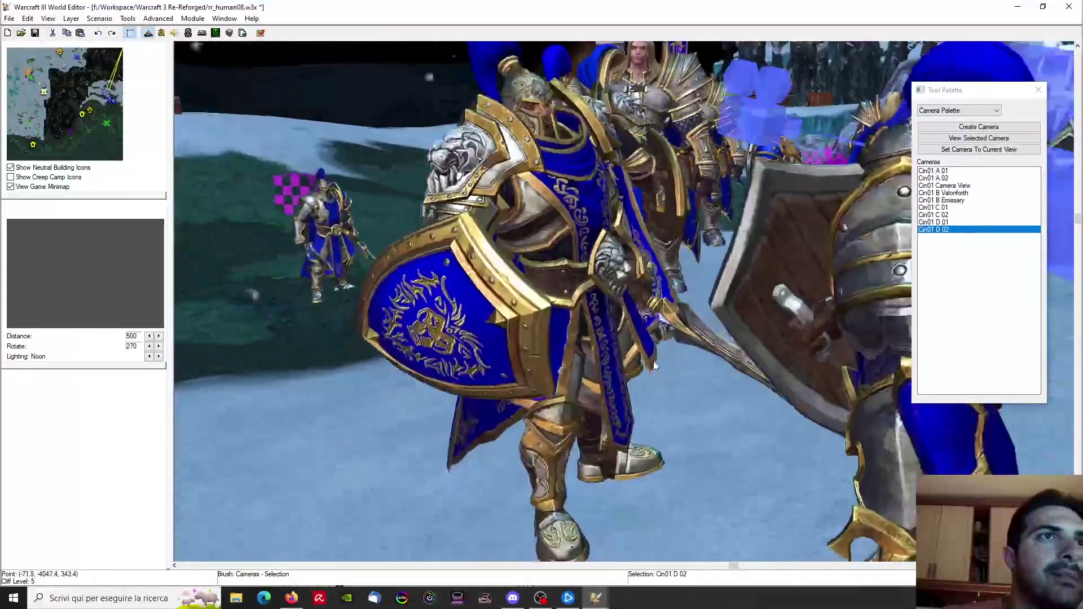
scroll(664, 318, "down", 4)
scroll(670, 293, "up", 3)
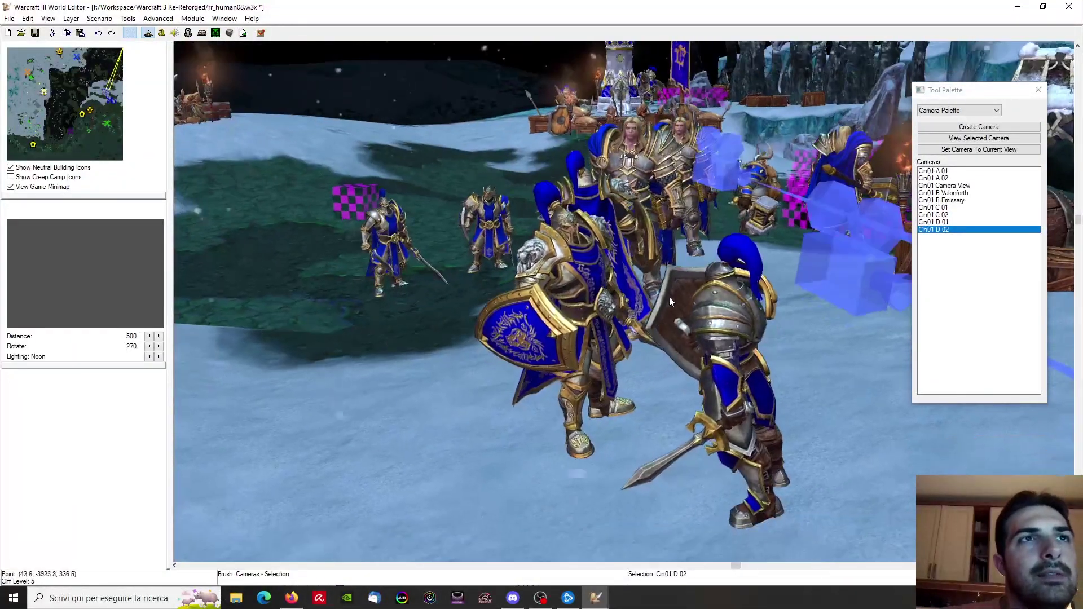
right_click_drag(633, 358, 554, 260)
right_click_drag(542, 229, 630, 340)
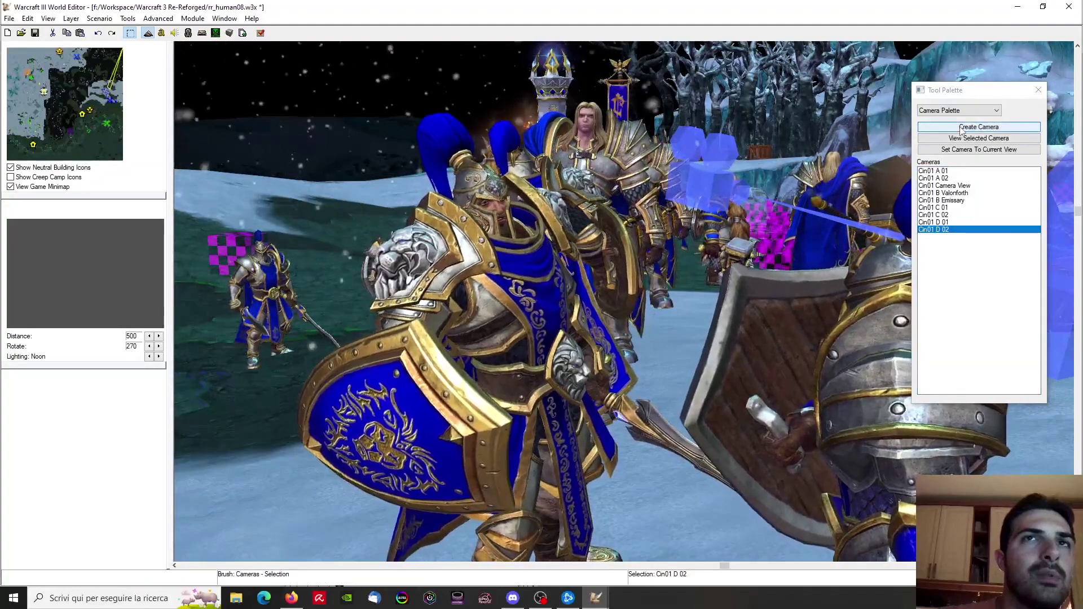
left_click(959, 246)
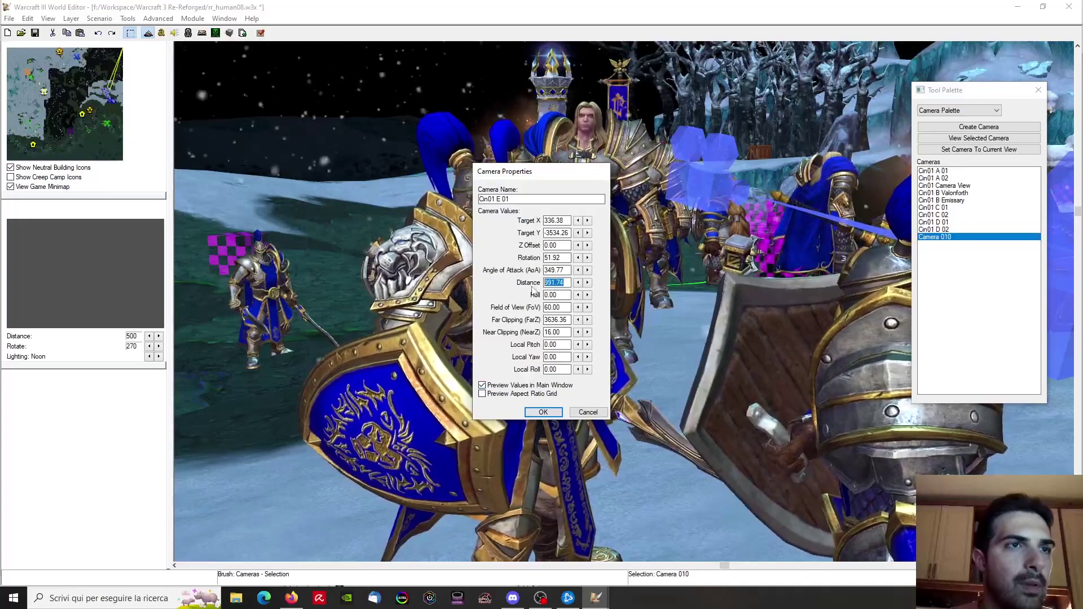
Try distances of 900 and 950 for the Cin01 E 01 camera, and settle on 975
type("00")
left_click(559, 308)
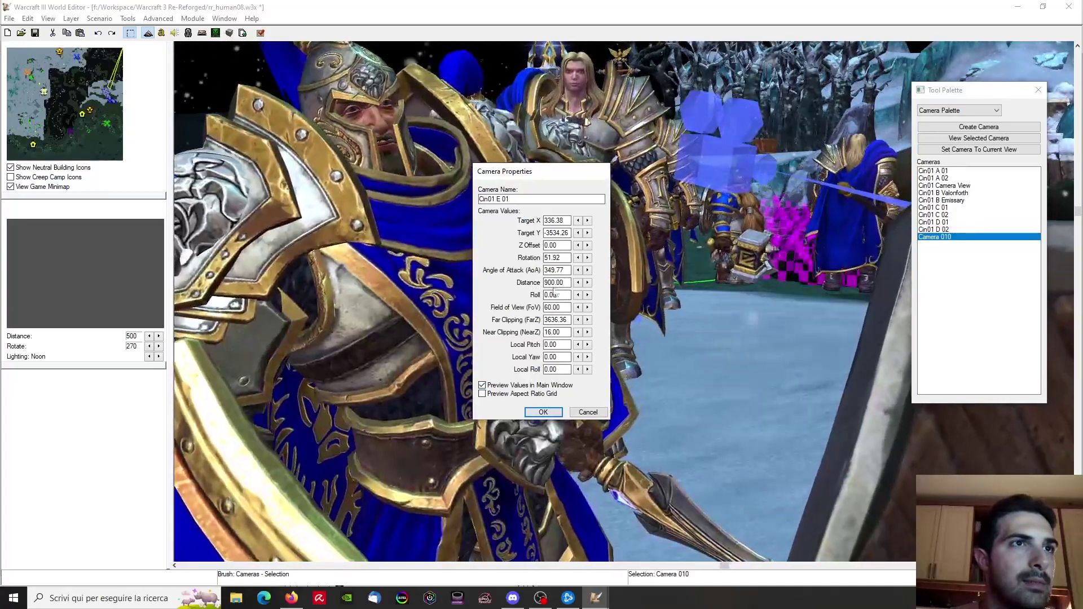
left_click_drag(548, 283, 552, 282)
type("5")
left_click(554, 270)
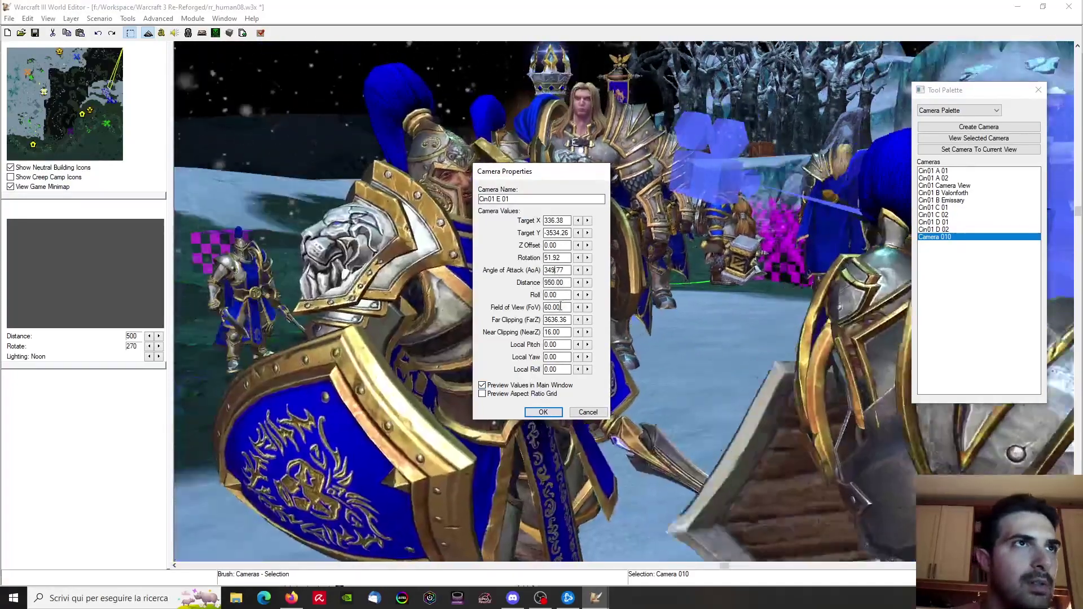
left_click_drag(555, 282, 548, 282)
type("75")
left_click(564, 270)
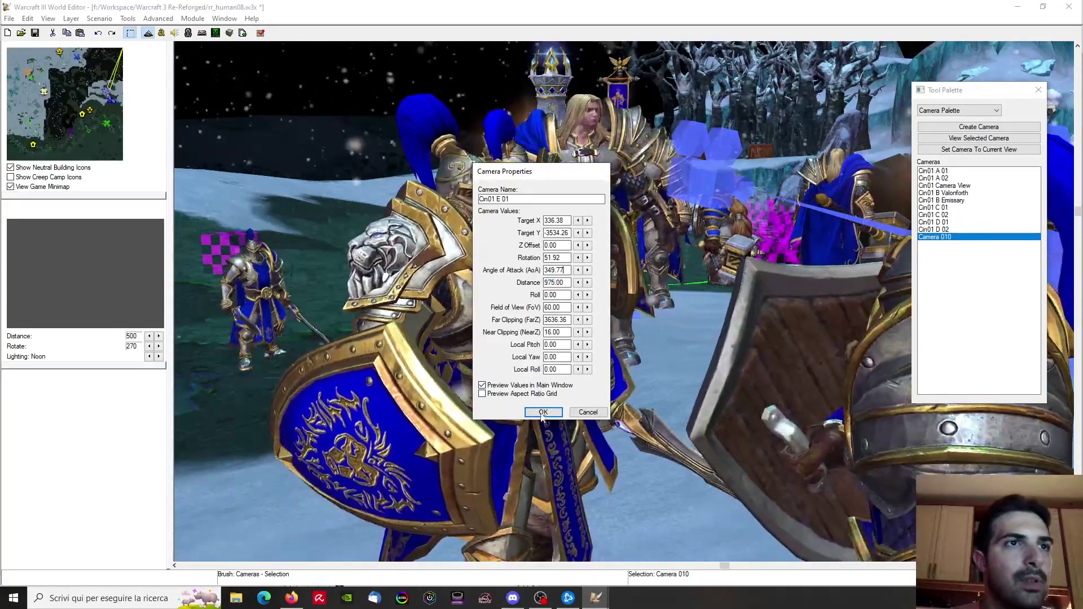
left_click(543, 413)
Try distances of 1000 and 1100 for the Cin01 E 01 camera, and settle on 1050
right_click_drag(576, 282, 626, 278, "ctrl")
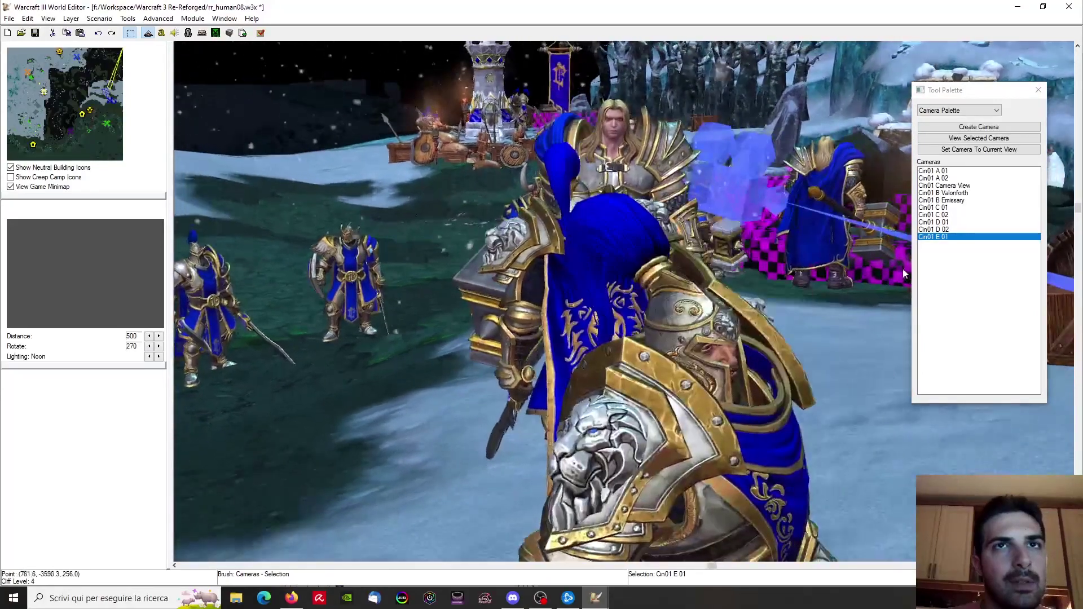
right_click(941, 237)
left_click(992, 243)
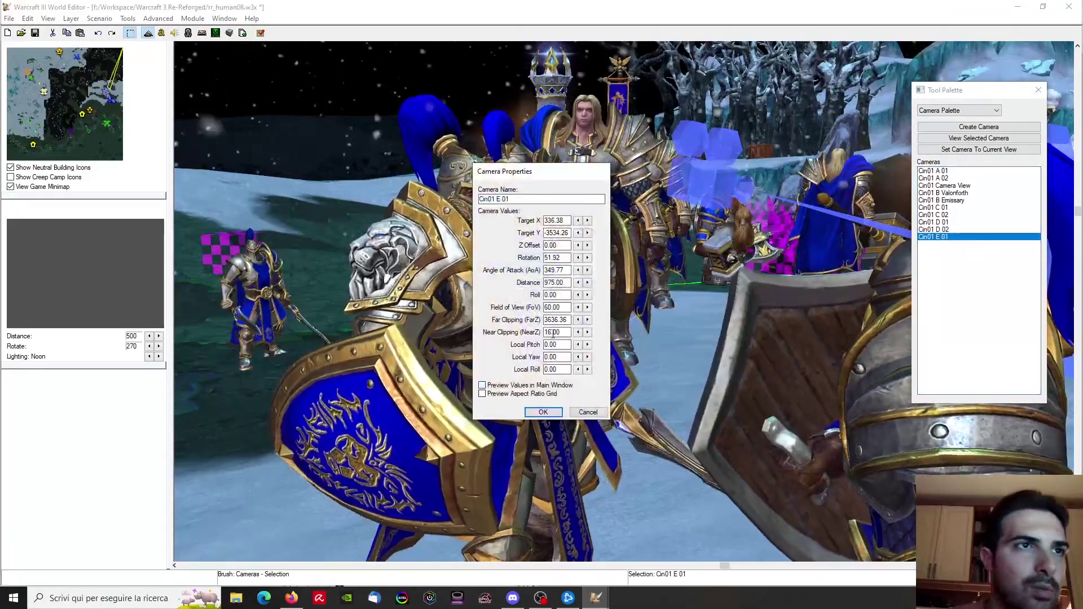
type("1000")
left_click(568, 270)
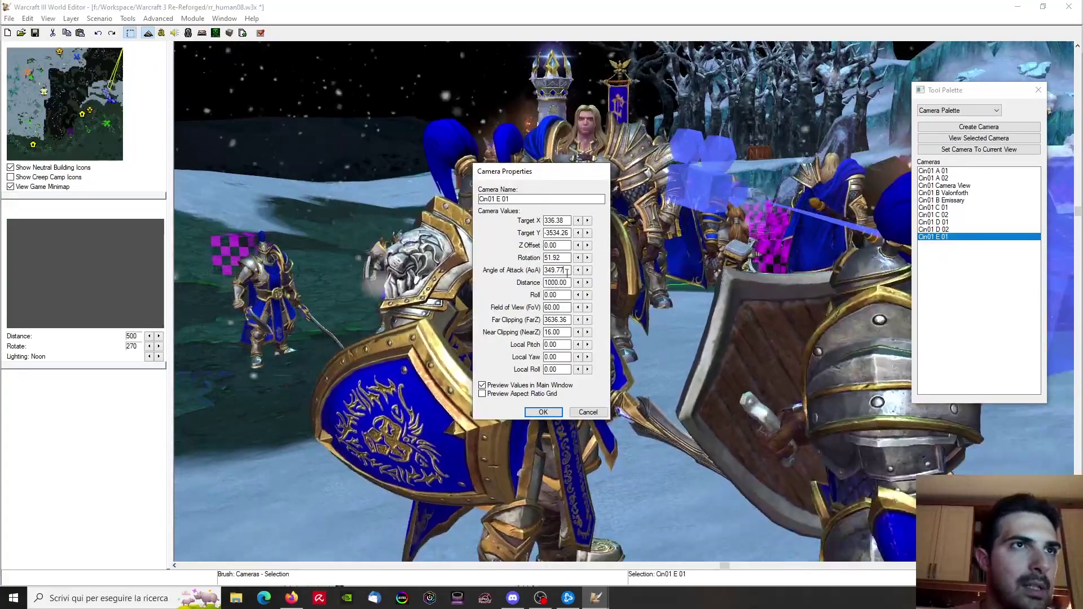
left_click(558, 271)
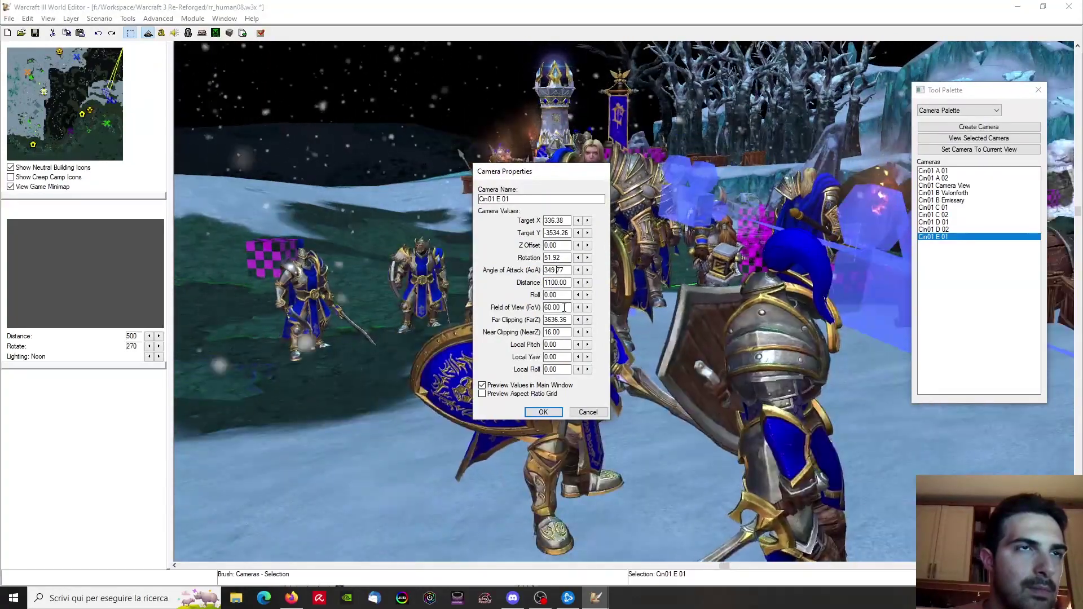
left_click(556, 271)
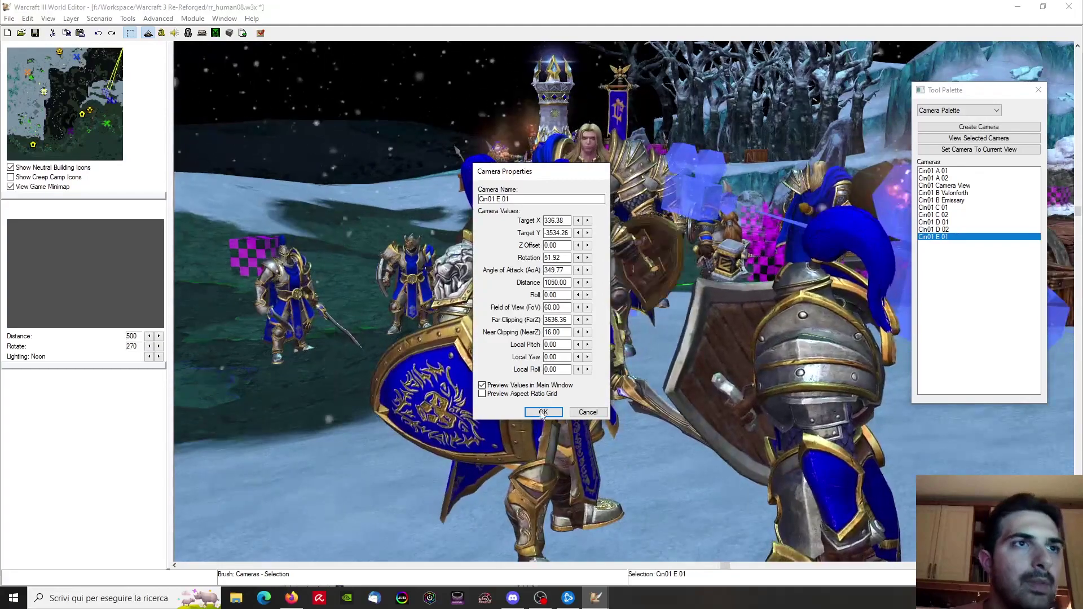
Set the Cin01 E 01 camera's rotation to 46.92, target Y to -3533.26 and target X to 427.38
left_click(577, 258)
left_click(578, 258)
left_click(578, 258)
left_click(578, 258)
left_click(578, 258)
left_click(587, 233)
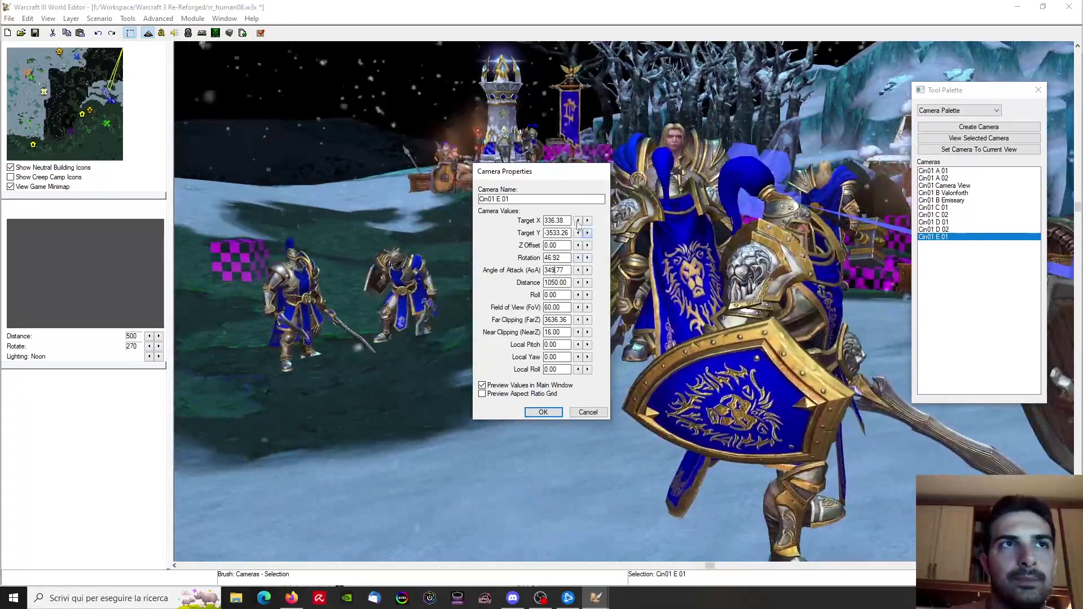
left_click(587, 221)
left_click(587, 220)
left_click(588, 220)
left_click(588, 221)
left_click(588, 220)
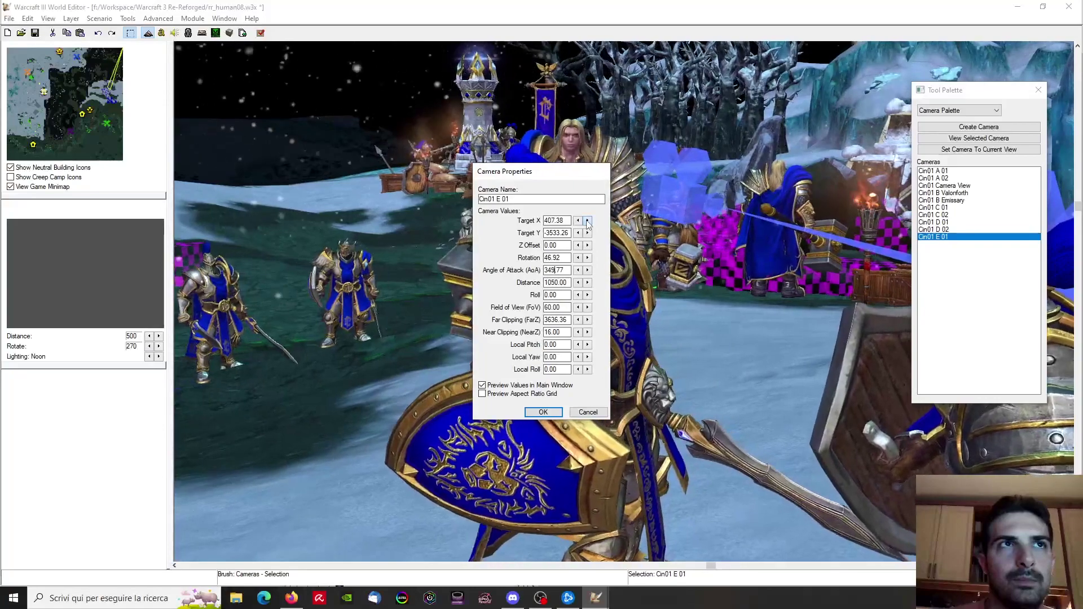
left_click(588, 220)
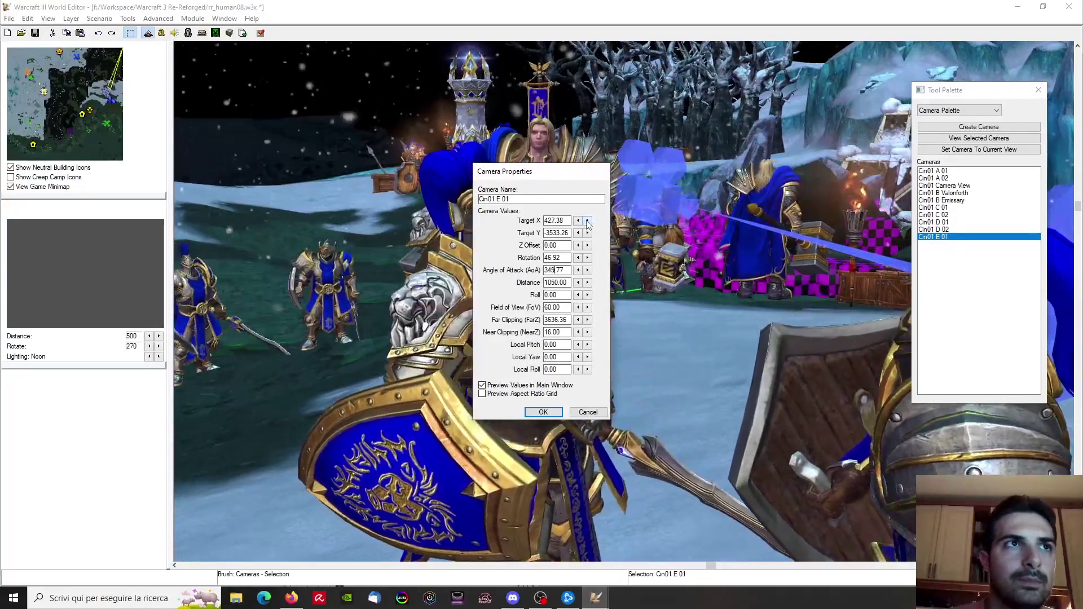
Refine the Cin01 E 01 camera with a rotation of 43.92 and a target X of 466.38
left_click(578, 259)
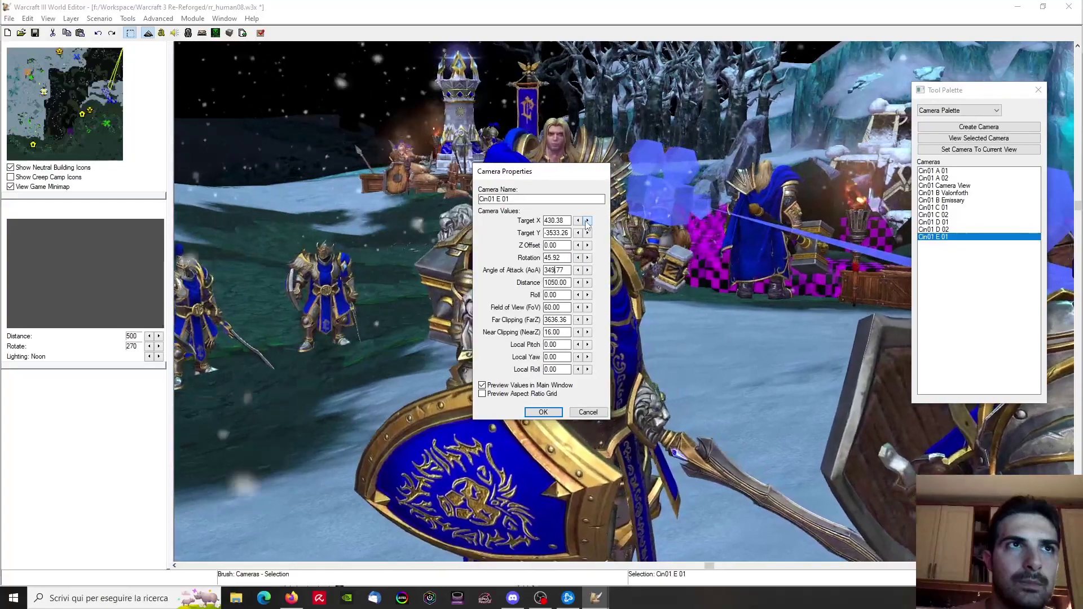
left_click(588, 258)
left_click(587, 258)
left_click(587, 220)
left_click(588, 221)
left_click(587, 220)
left_click(587, 220)
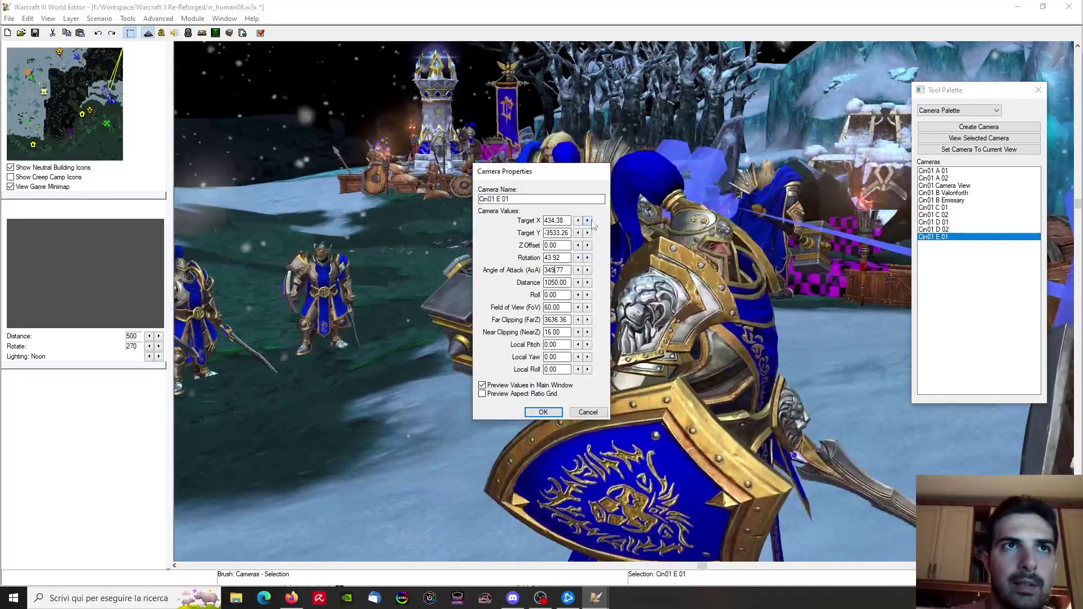
left_click(587, 221)
left_click(588, 220)
left_click(589, 221)
left_click(588, 222)
left_click(589, 221)
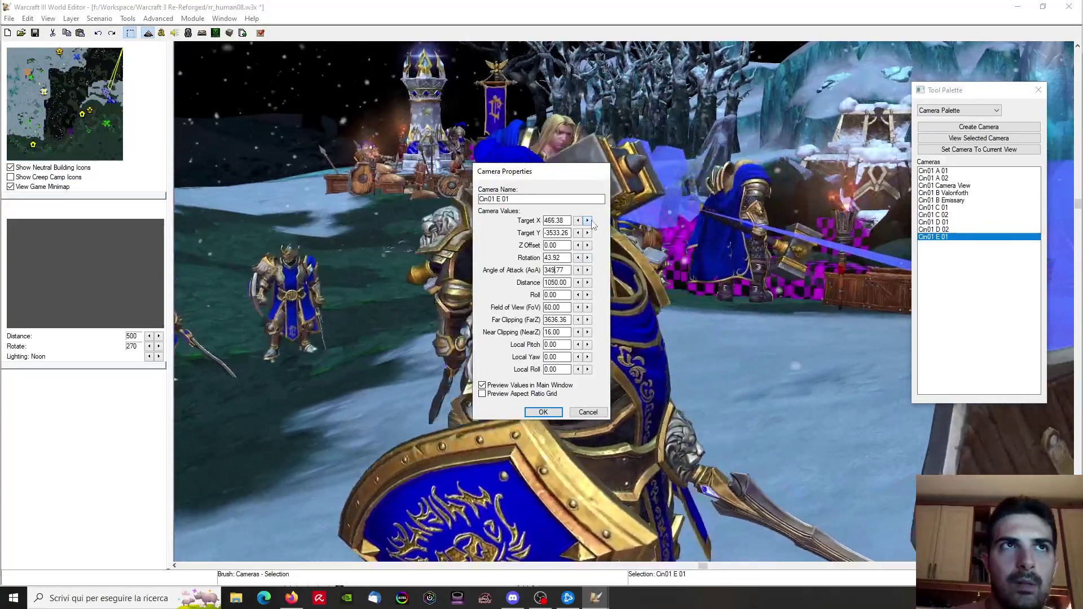
left_click(544, 413)
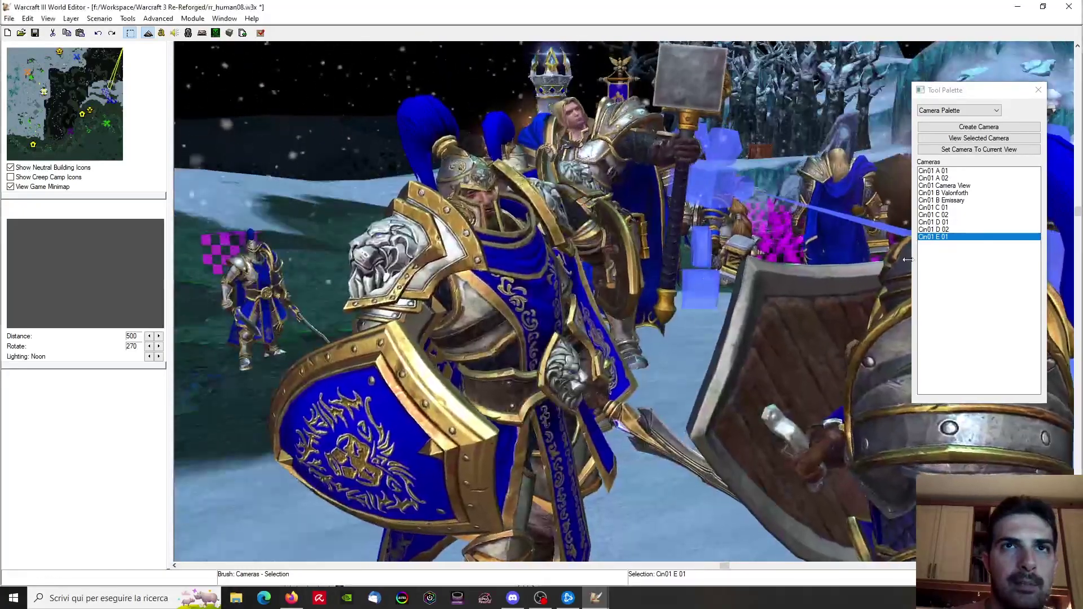
Starting from the Cin01 E 01 view, frame the blond hero closely from the front and create a camera there
double_click(934, 238)
right_click_drag(701, 233, 777, 373, "ctrl")
right_click_drag(747, 283, 820, 329)
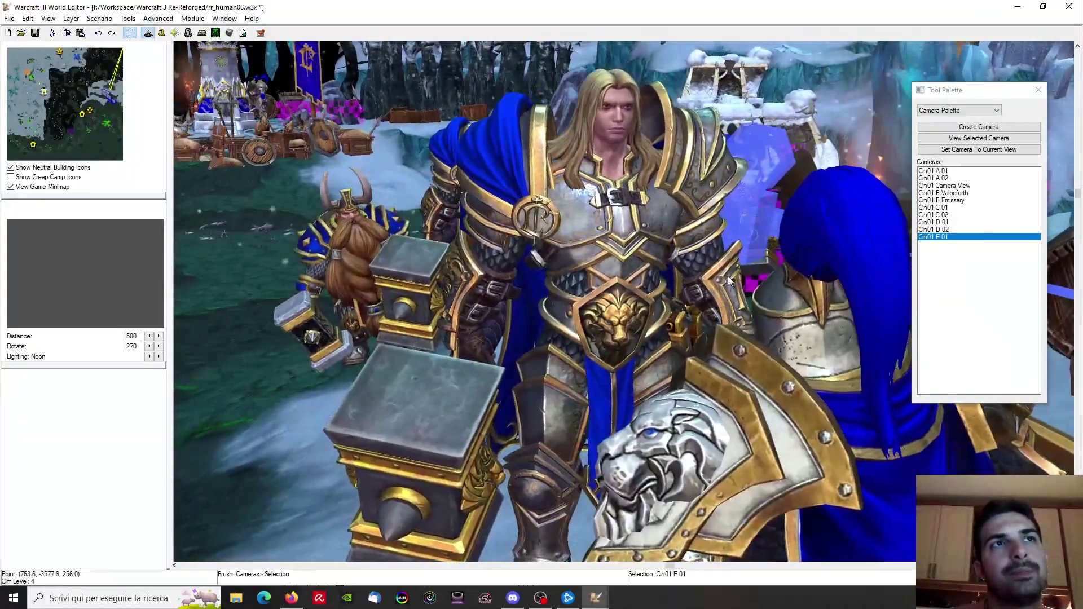
left_click(976, 129)
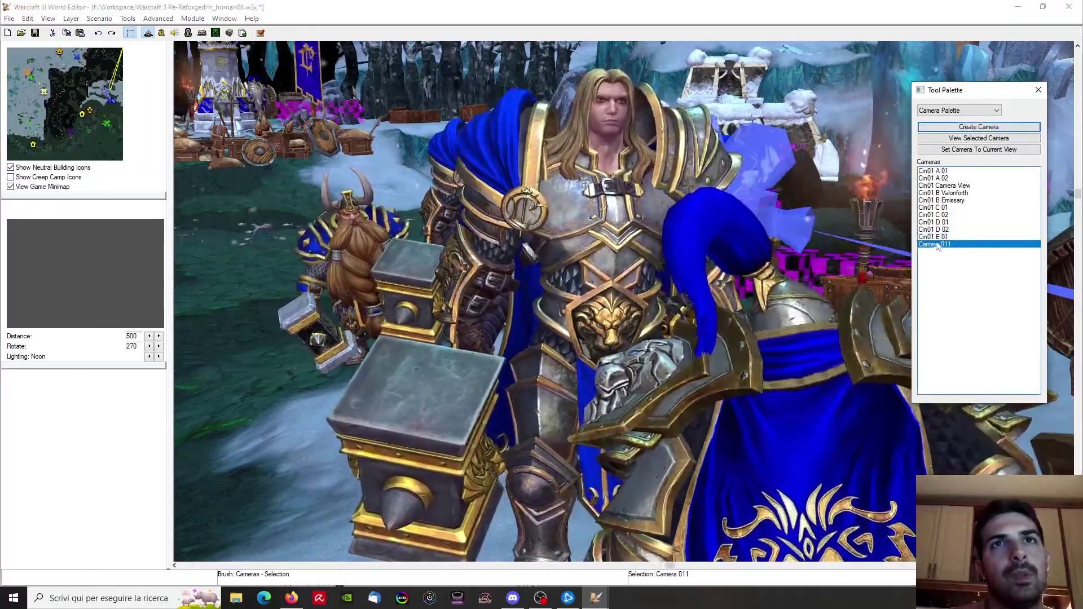
Name the new close-up camera of the blond hero Cin01 E 02
right_click(941, 245)
left_click(978, 250)
type("Cin0")
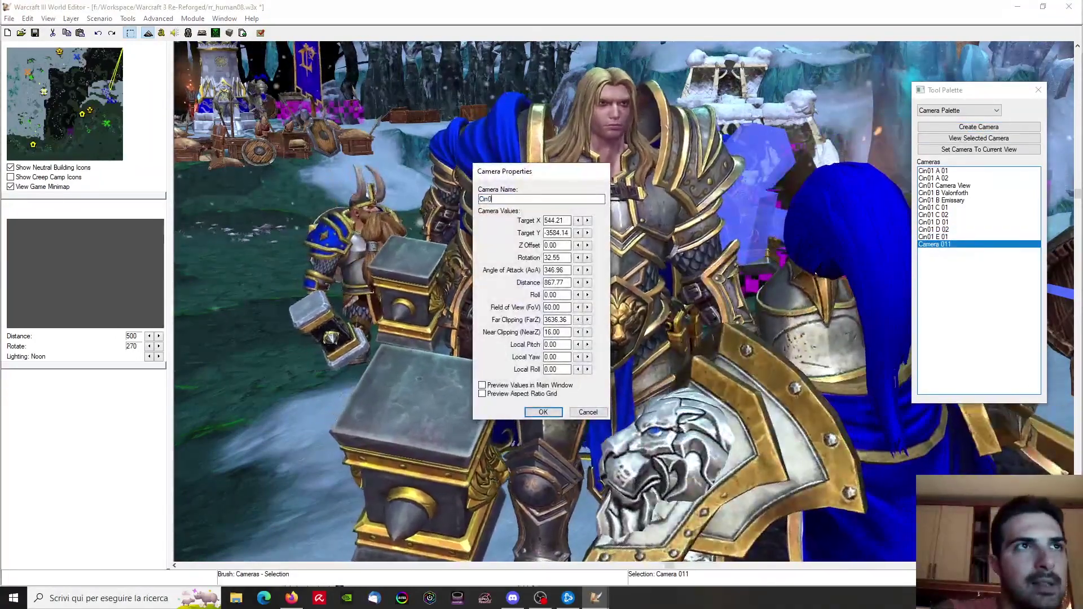
type("1")
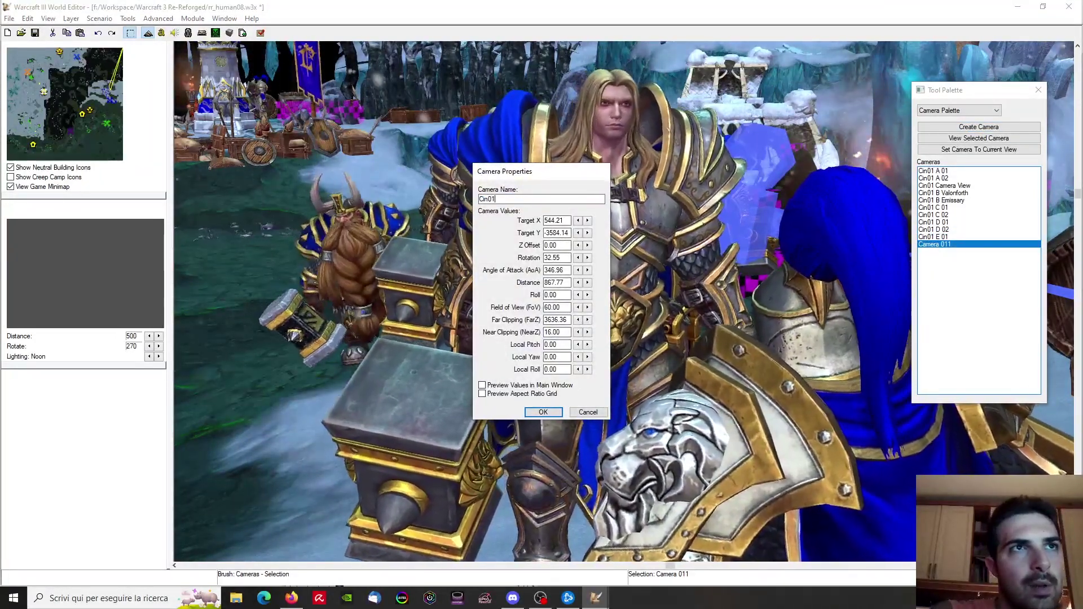
type(" E V")
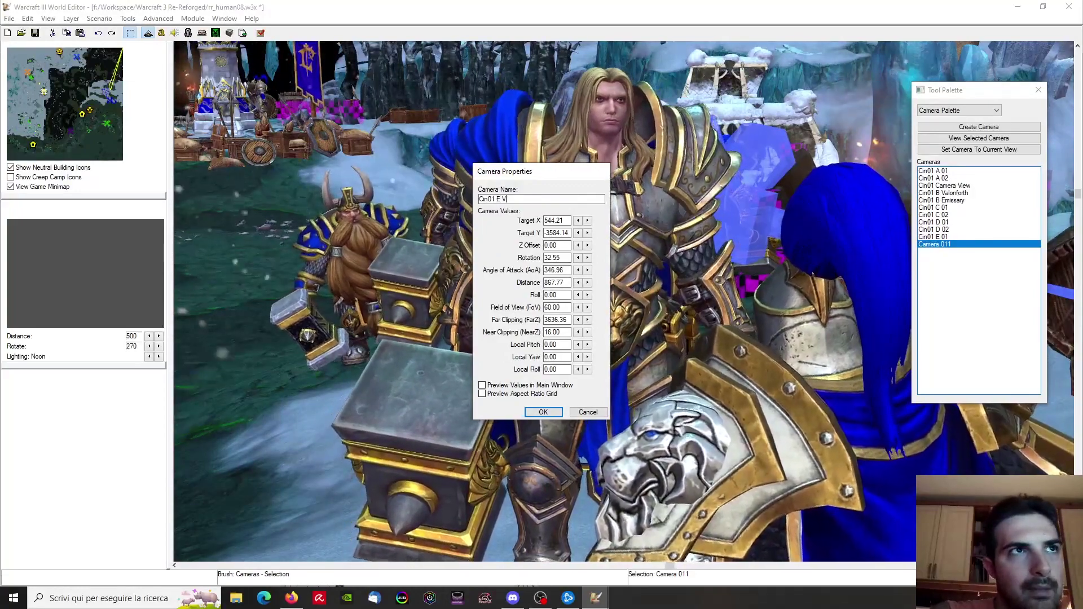
key("BackSpace")
type("02 Valo")
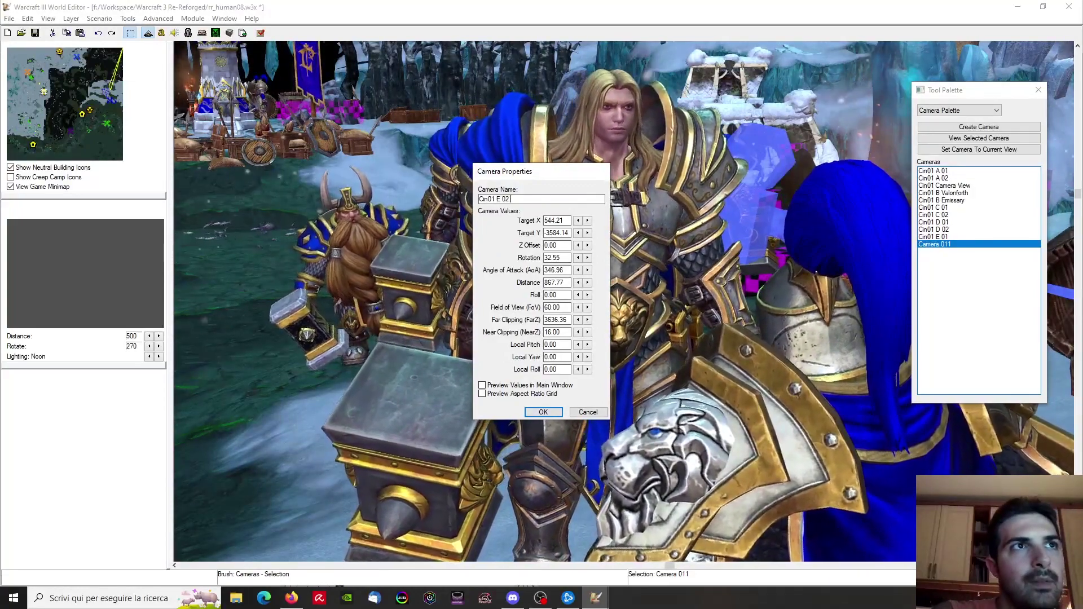
key("BackSpace")
key("BackSpace")
key("BackSpace")
key("BackSpace")
type("Arthas")
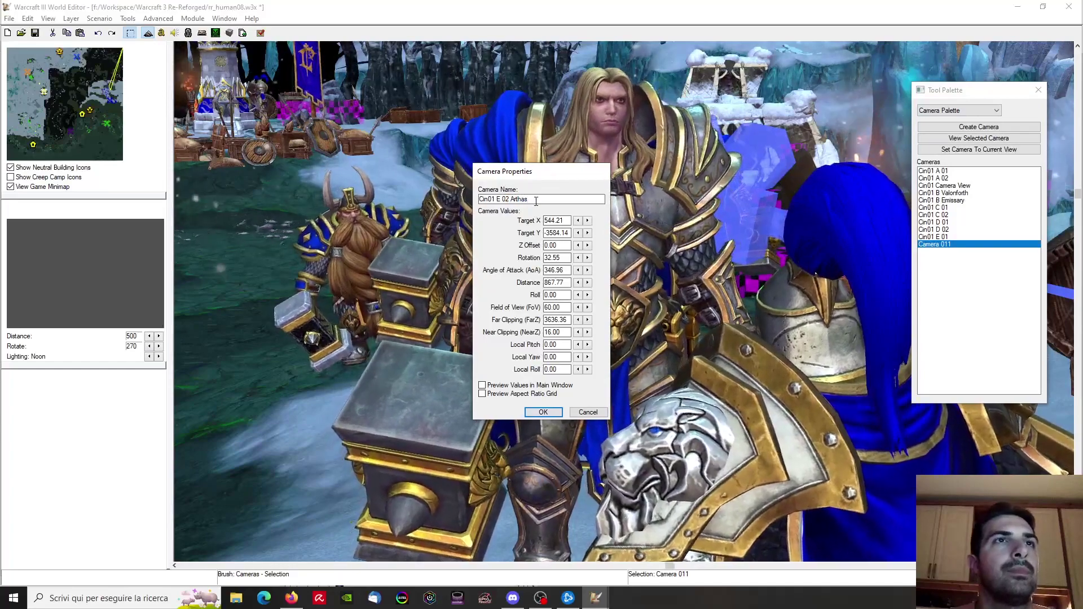
left_click_drag(536, 201, 507, 199)
key("BackSpace")
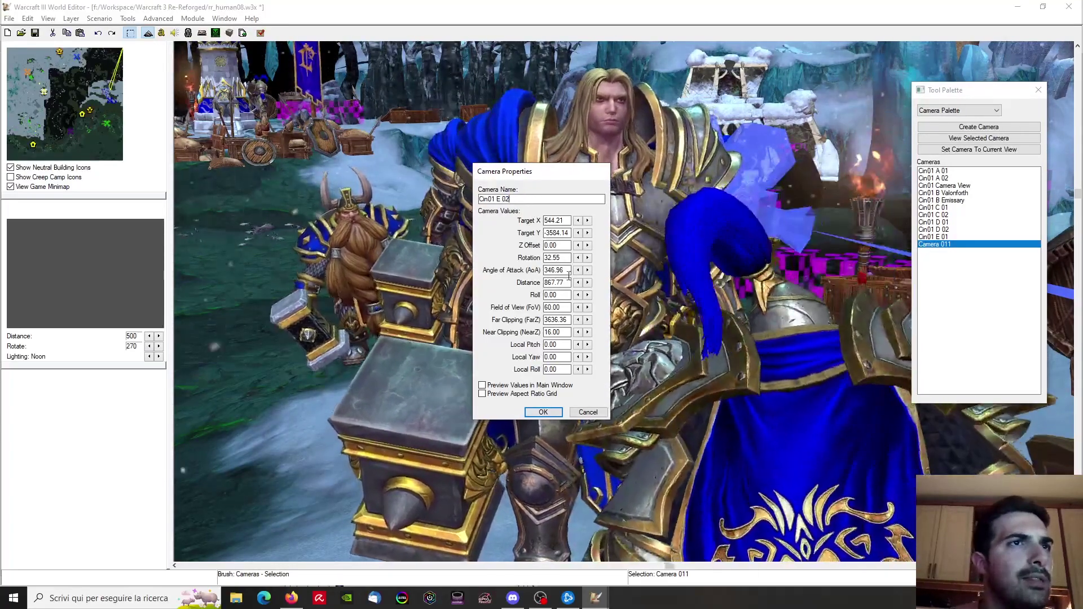
left_click(543, 412)
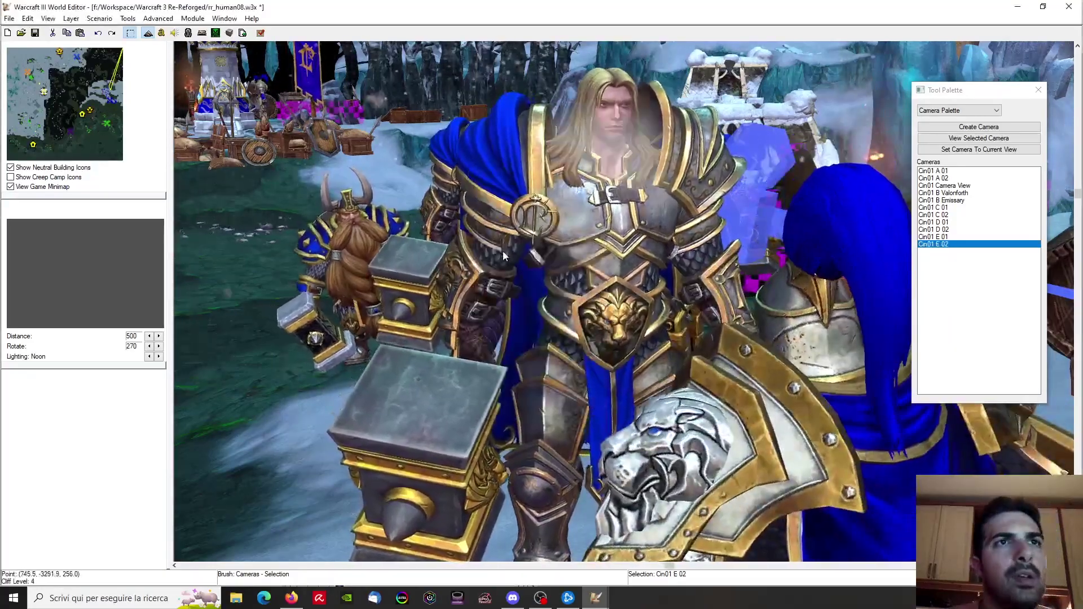
Create a camera over the blond hero's shoulder facing the helmeted soldier, named Cin01 F Valonforthj, with distance 440 and far clipping 4000
right_click_drag(587, 198, 570, 235, "ctrl")
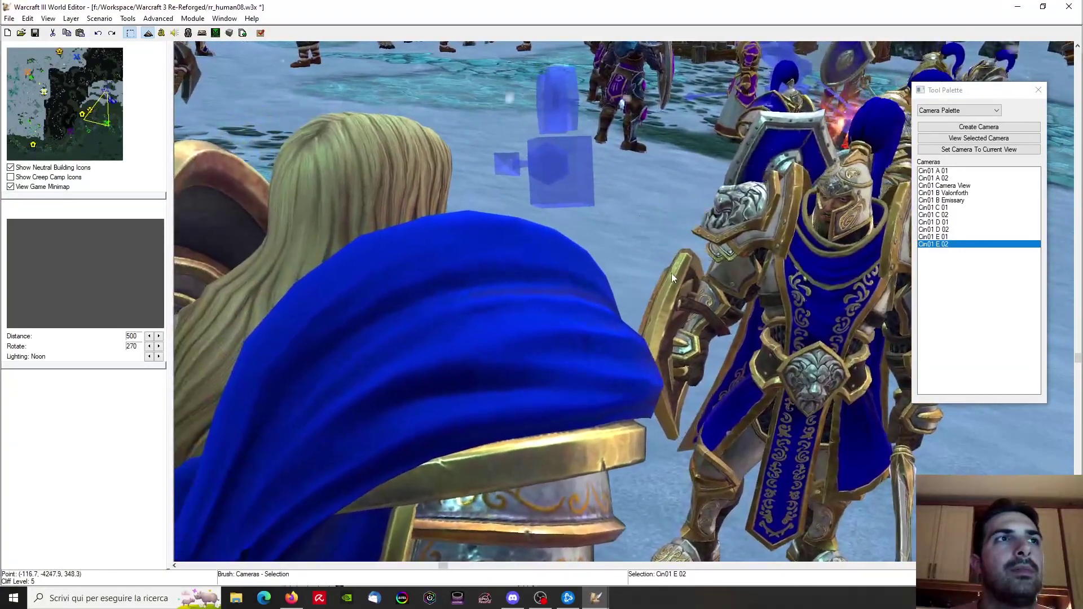
left_click(979, 127)
right_click(959, 252)
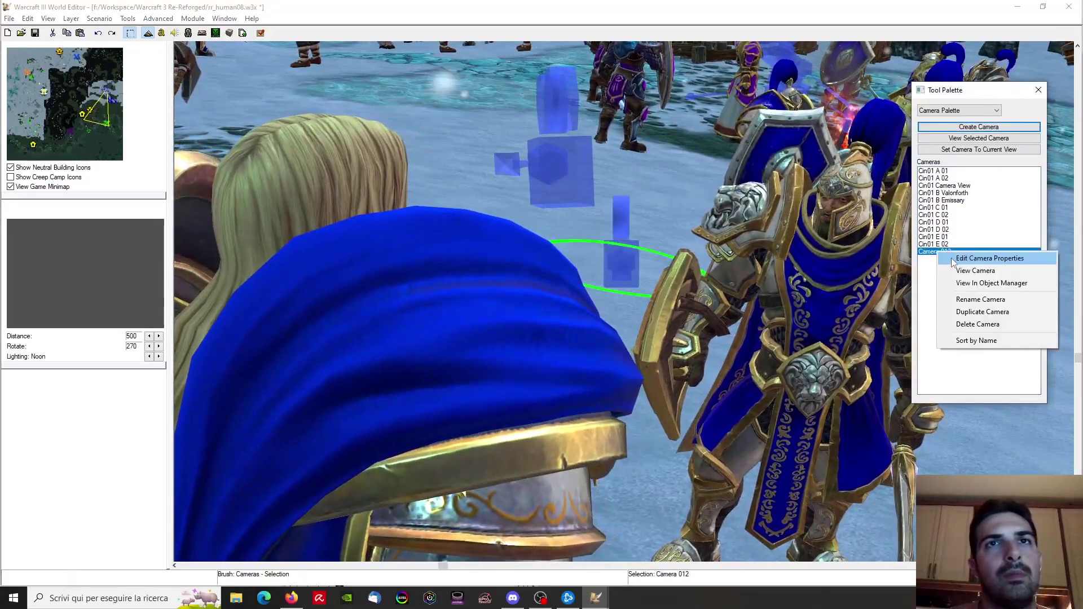
left_click(965, 258)
type("Cin01 E")
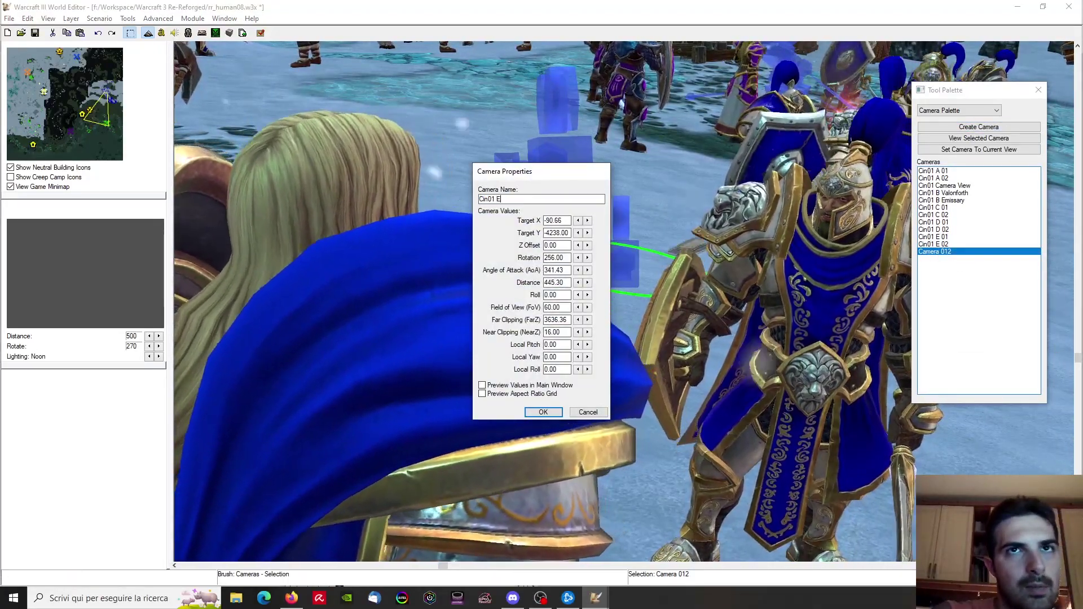
key("BackSpace")
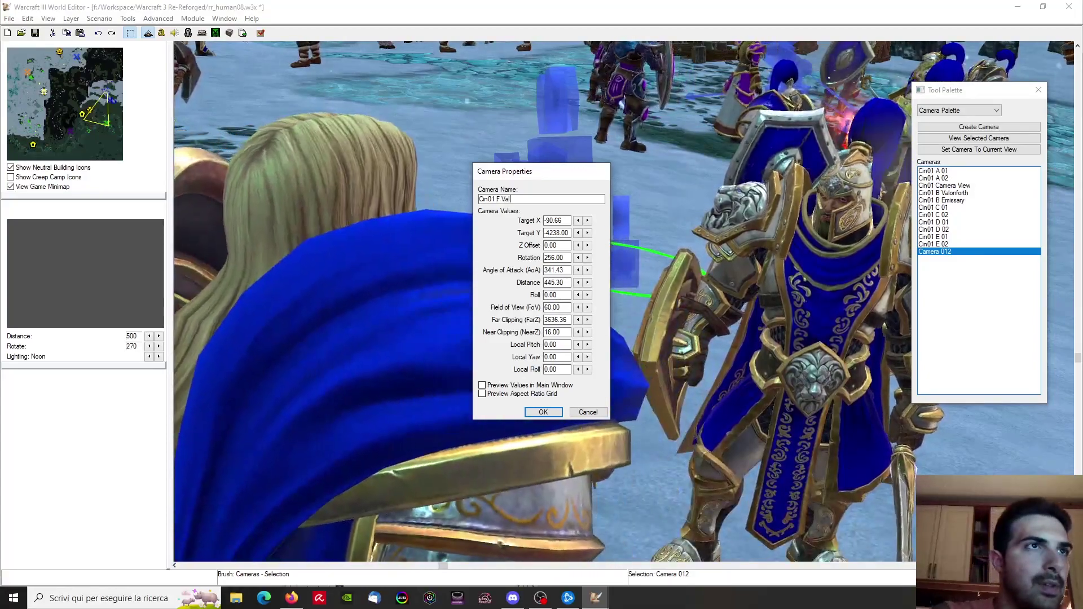
type("F Valonforthj")
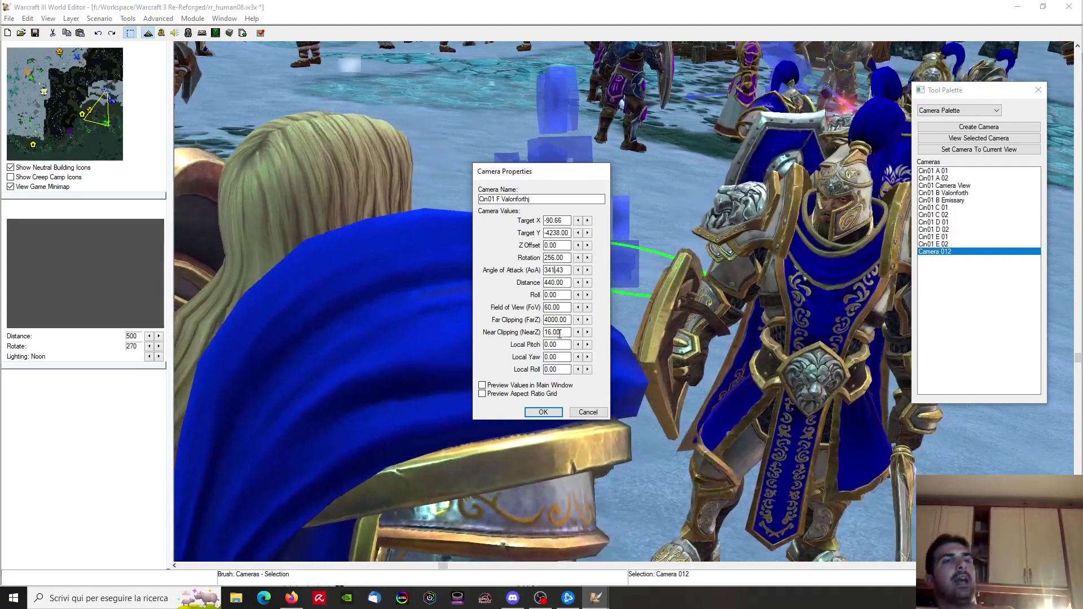
left_click(482, 385)
left_click(544, 412)
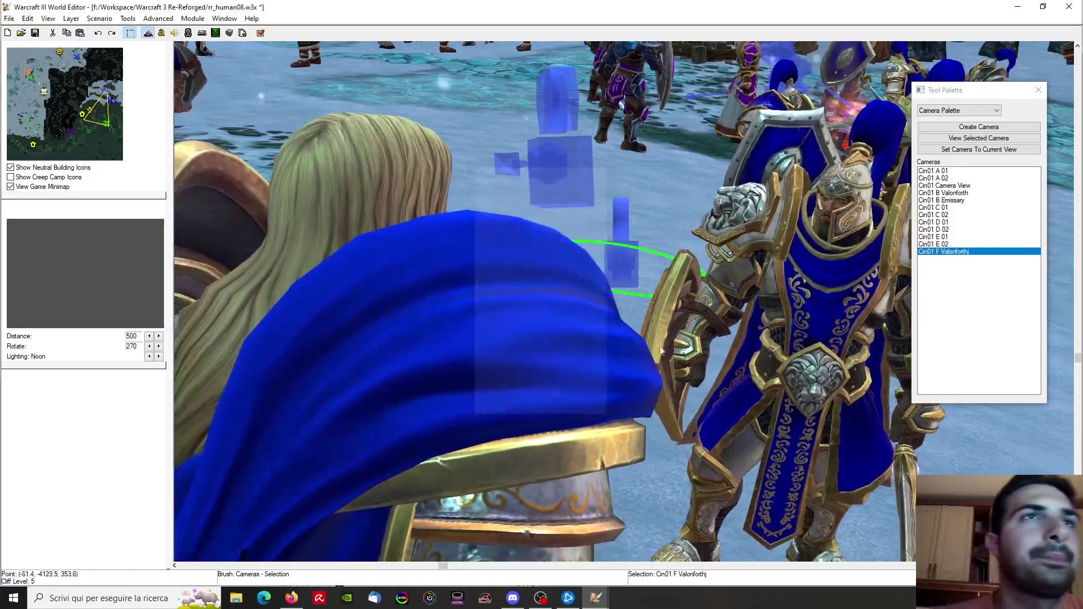
Set the Cin01 E 02 camera's distance to 900 and its field of view to 50
double_click(943, 244)
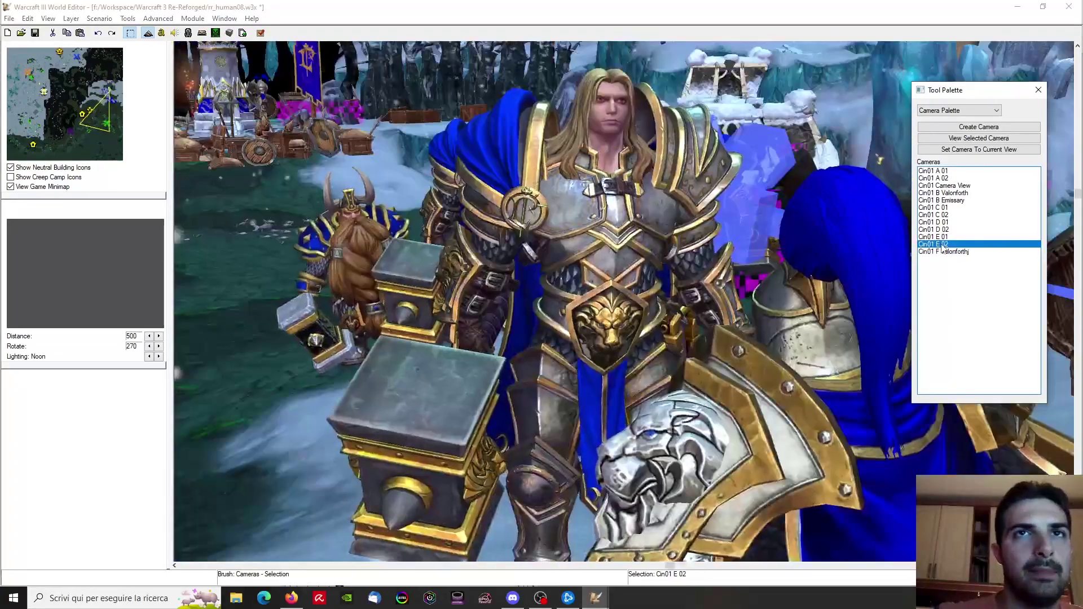
double_click(556, 282)
type("900.00")
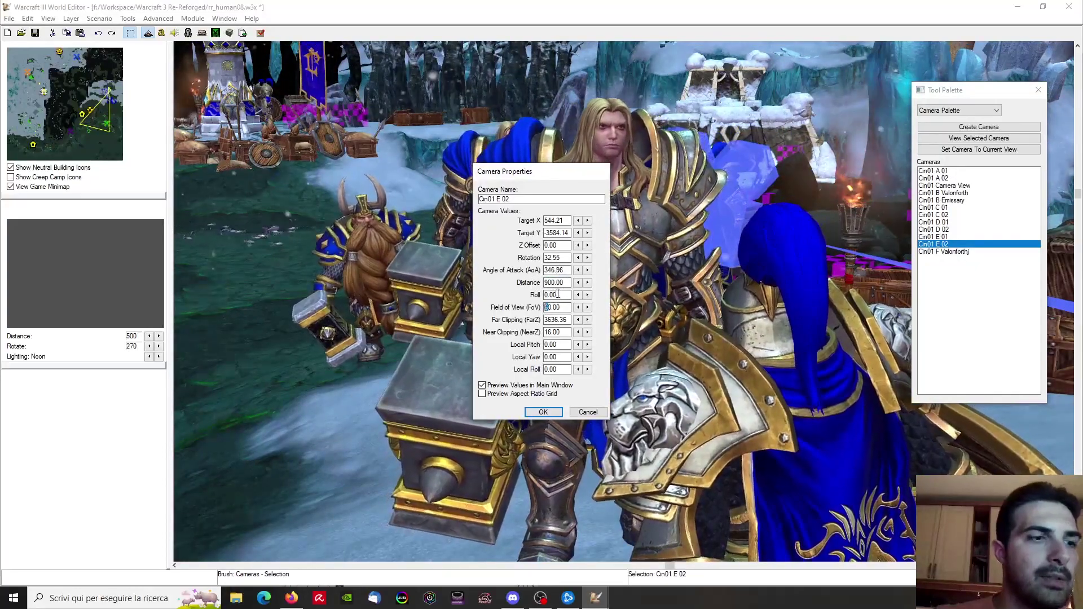
type("5")
left_click(542, 412)
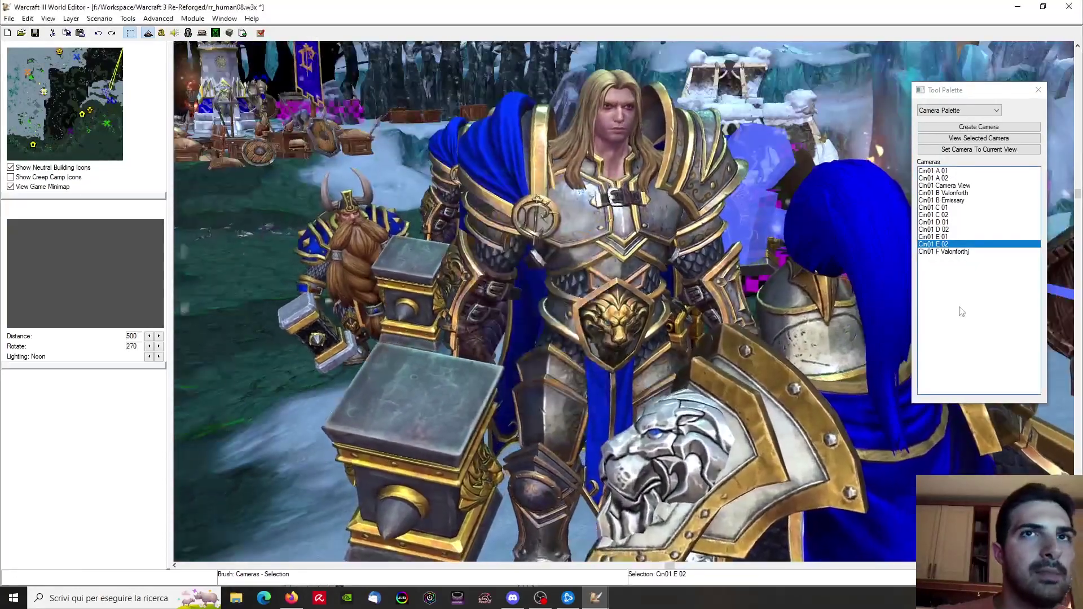
Correct the over-the-shoulder camera's name to Cin01 F Valonforth and give it a field of view of 50
double_click(952, 252)
right_click(952, 251)
left_click(976, 257)
left_click(556, 199)
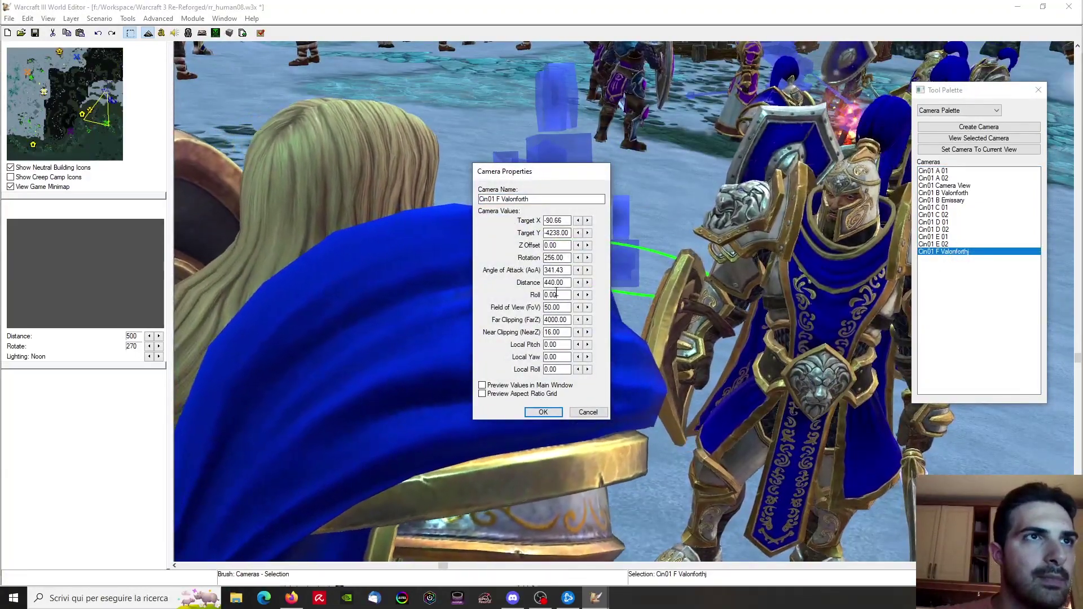
Reframe the Cin01 F Valonforth camera with a distance of 500 and a target X of -98.66, and nudge its angle of attack up
left_click(482, 385)
left_click_drag(545, 283, 548, 283)
type("5")
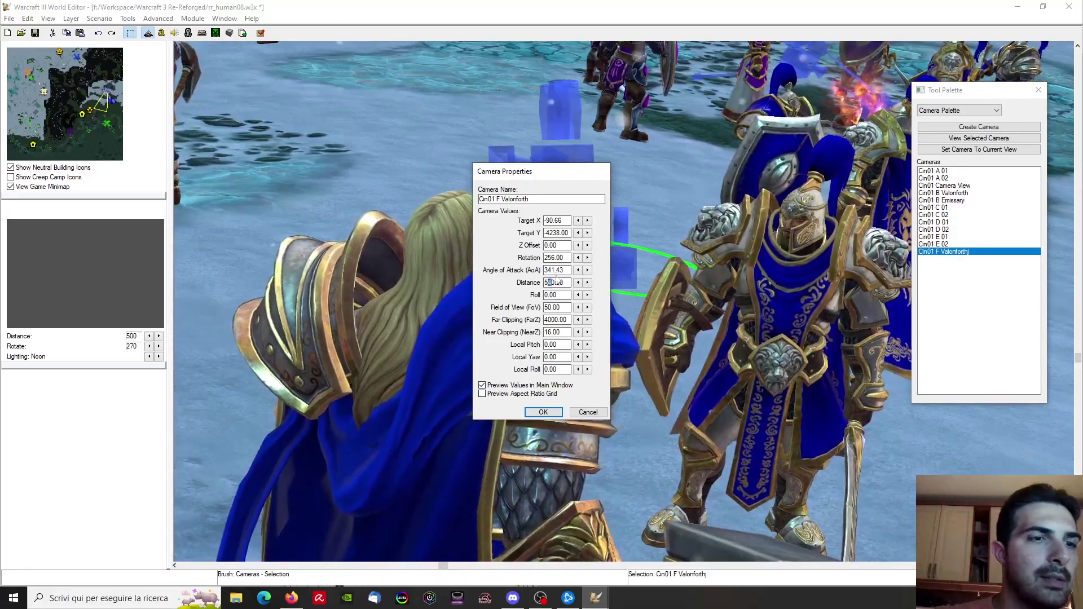
type("0")
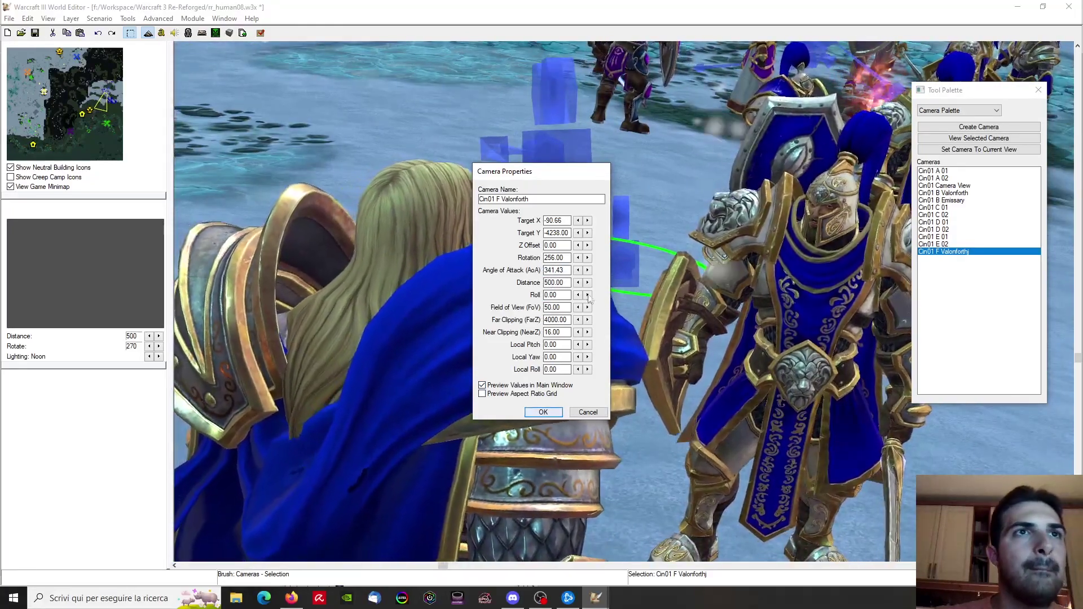
left_click(577, 220)
left_click(578, 220)
left_click(578, 220)
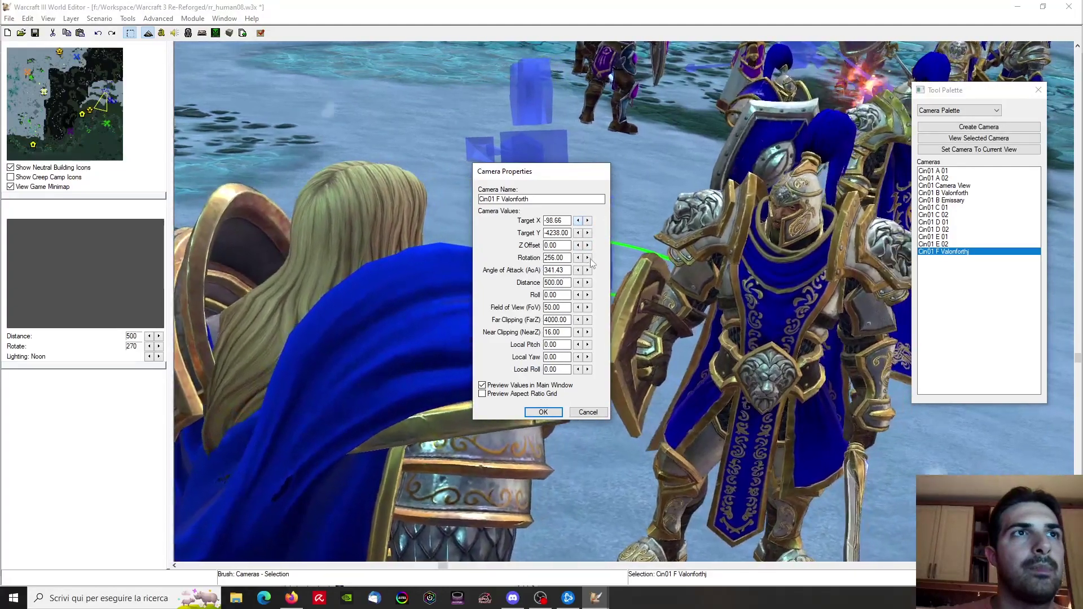
left_click(587, 270)
key("Return")
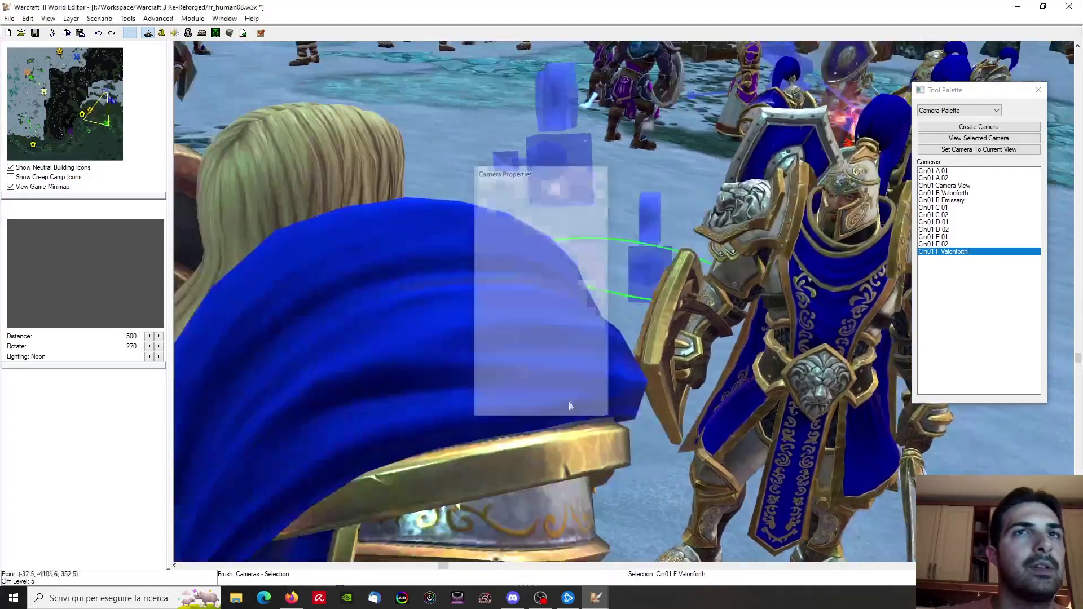
Duplicate the Cin01 Valonforth 02 region and place the copy in the camp beside the mounted knight's region
scroll(748, 254, "down", 4)
right_click_drag(748, 254, 734, 271, "ctrl")
double_click(935, 254)
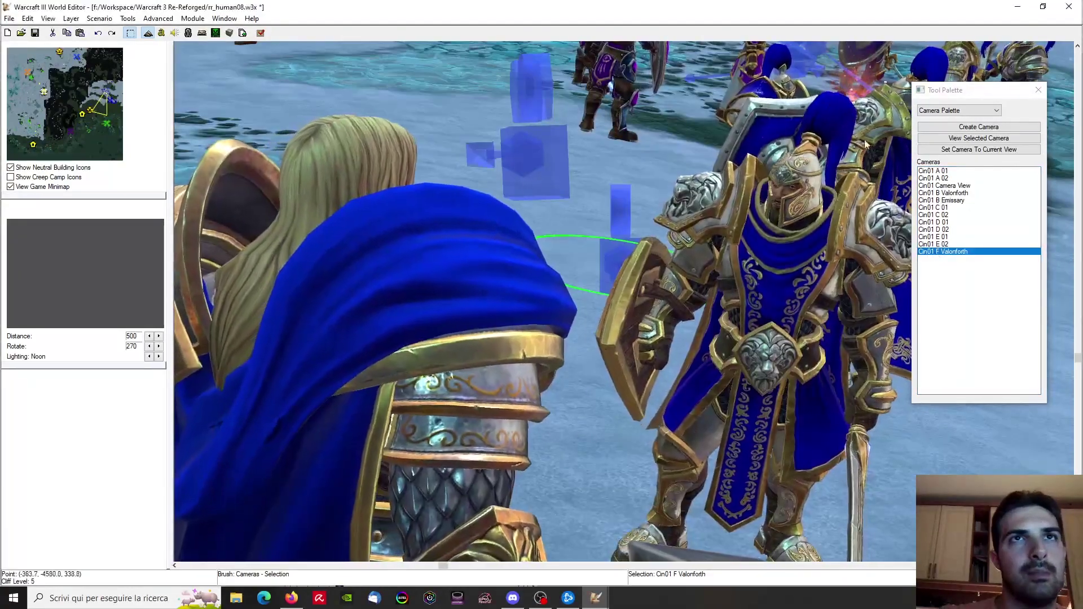
scroll(731, 178, "down", 2)
right_click_drag(731, 177, 702, 225, "ctrl")
scroll(680, 254, "down", 2)
key("p")
left_click(946, 143)
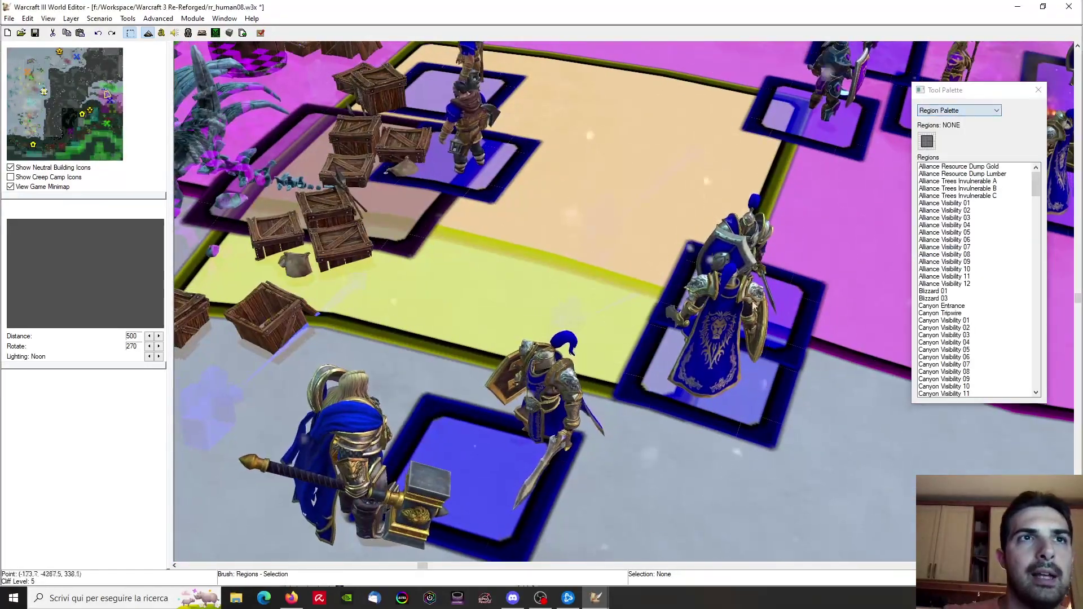
right_click_drag(731, 302, 602, 367)
key("ctrl+v")
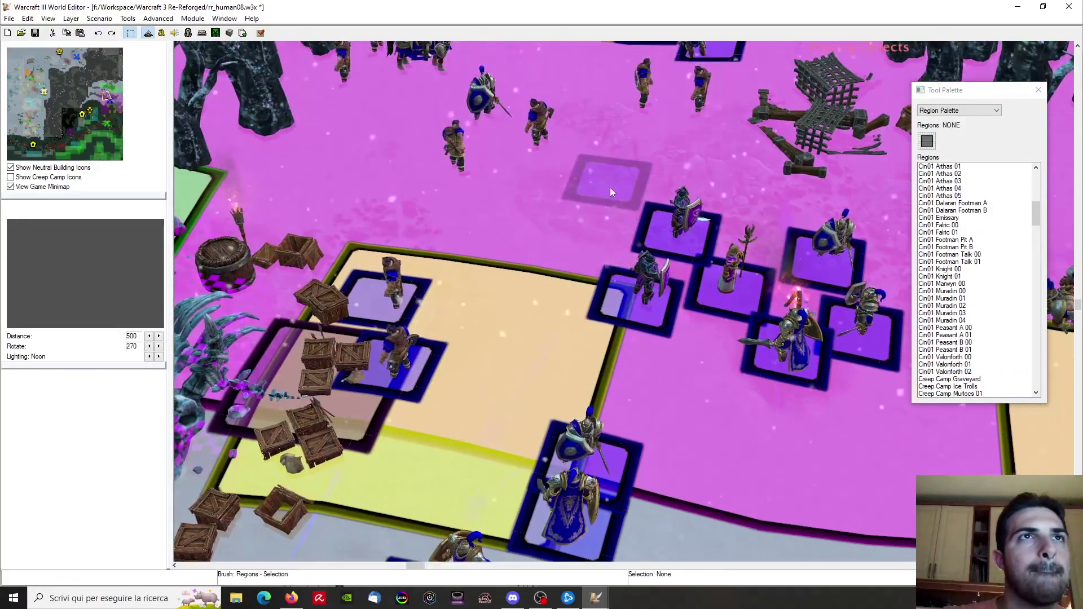
right_click_drag(610, 187, 570, 375)
left_click(624, 226)
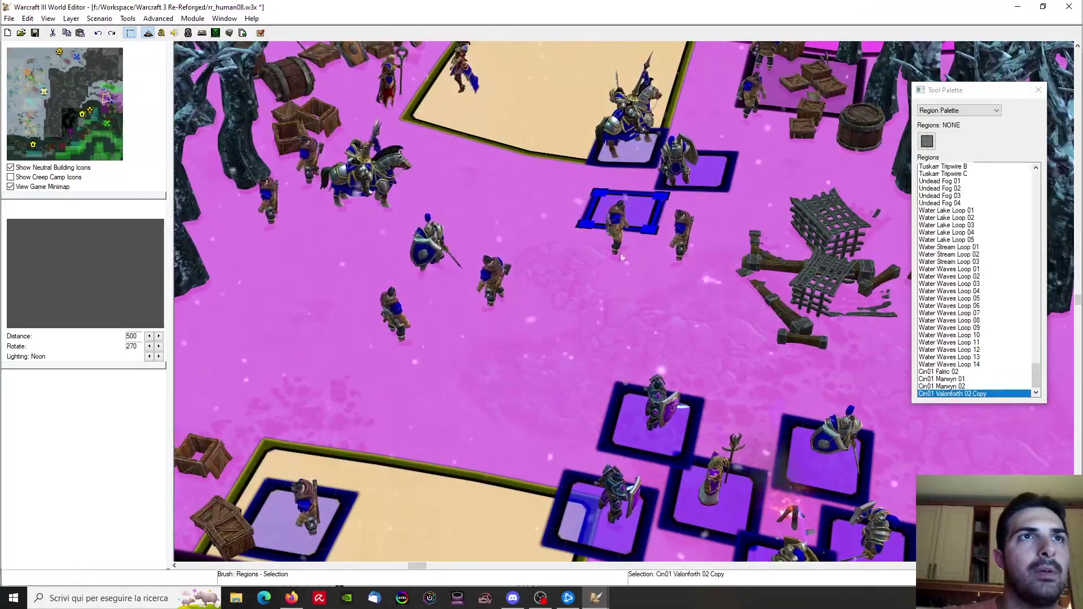
Paste a copy of the blue-caped Valonforth unit onto the duplicated region and select the footman beside it
left_click(935, 135)
right_click_drag(659, 431, 615, 320)
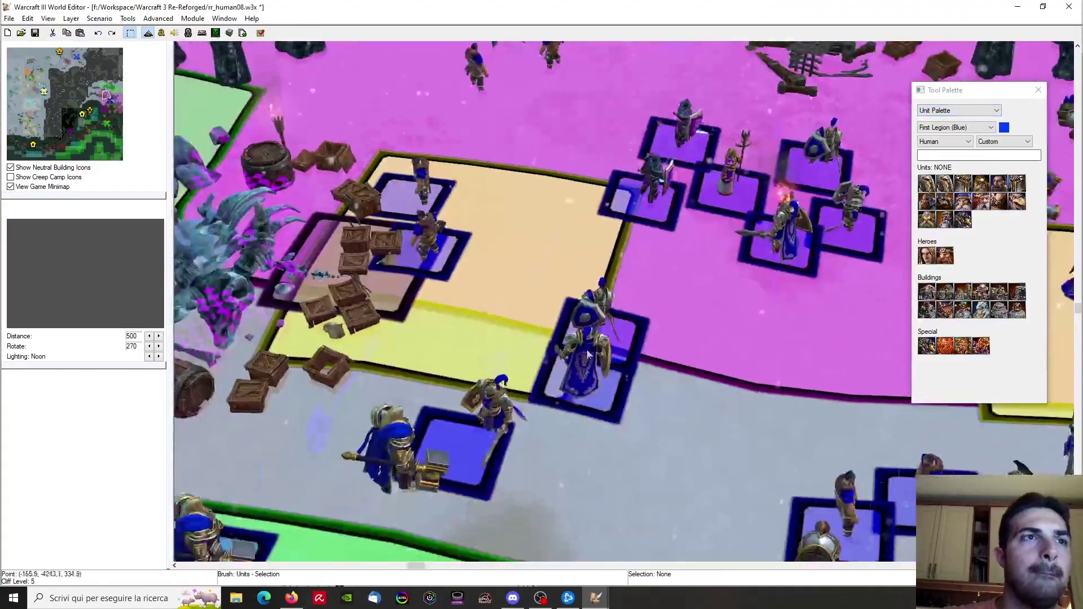
right_click_drag(657, 102, 625, 360)
key("ctrl+v")
left_click(623, 367)
left_click(652, 299, "ctrl")
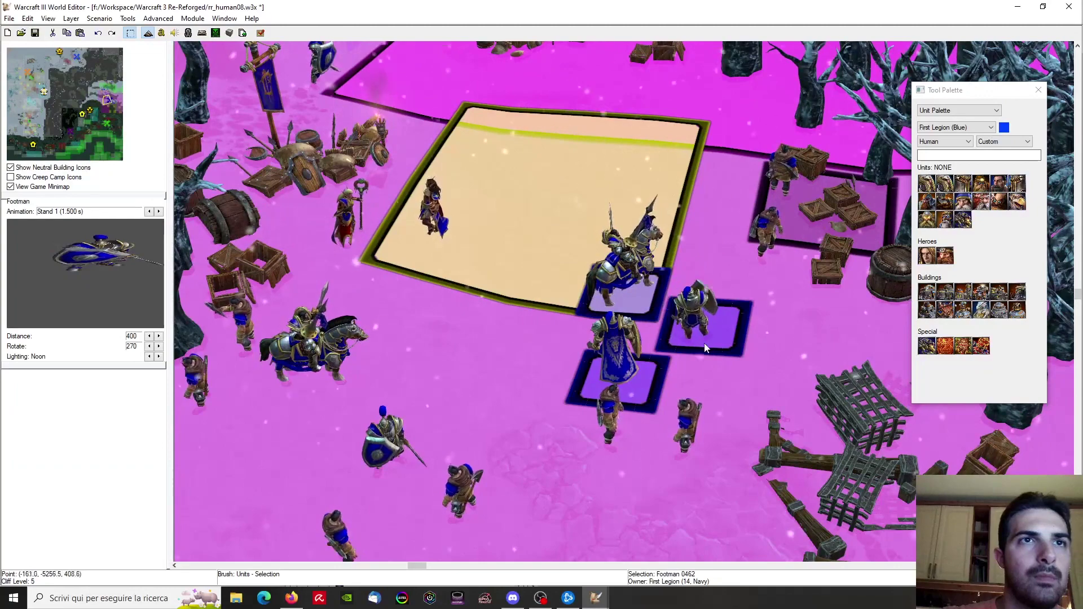
Rename the duplicated region to Cin01 Valonforth 03
key("r")
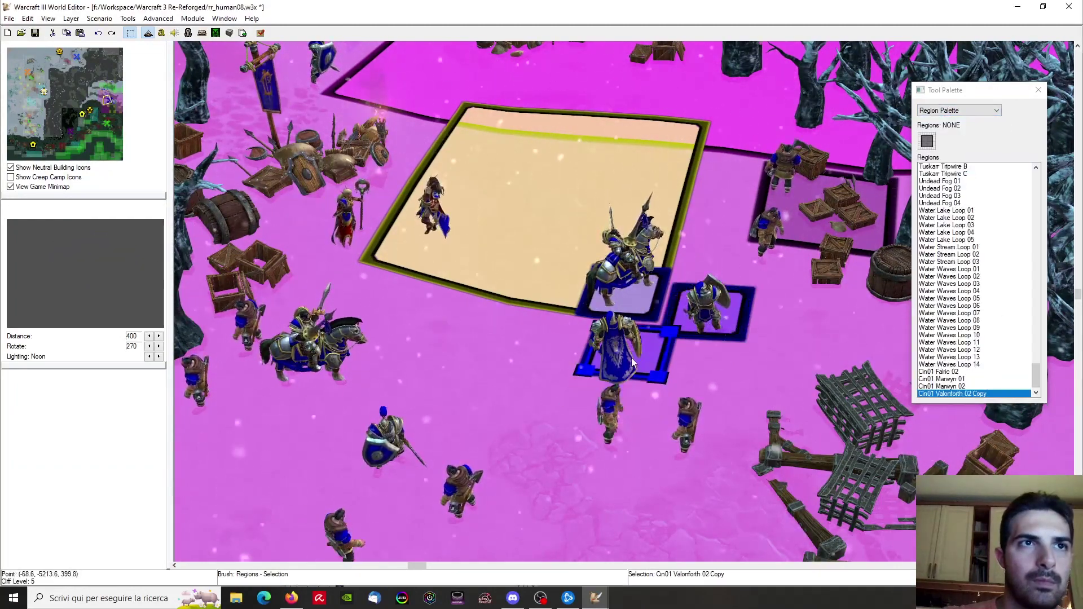
right_click_drag(595, 456, 662, 188)
right_click(923, 390)
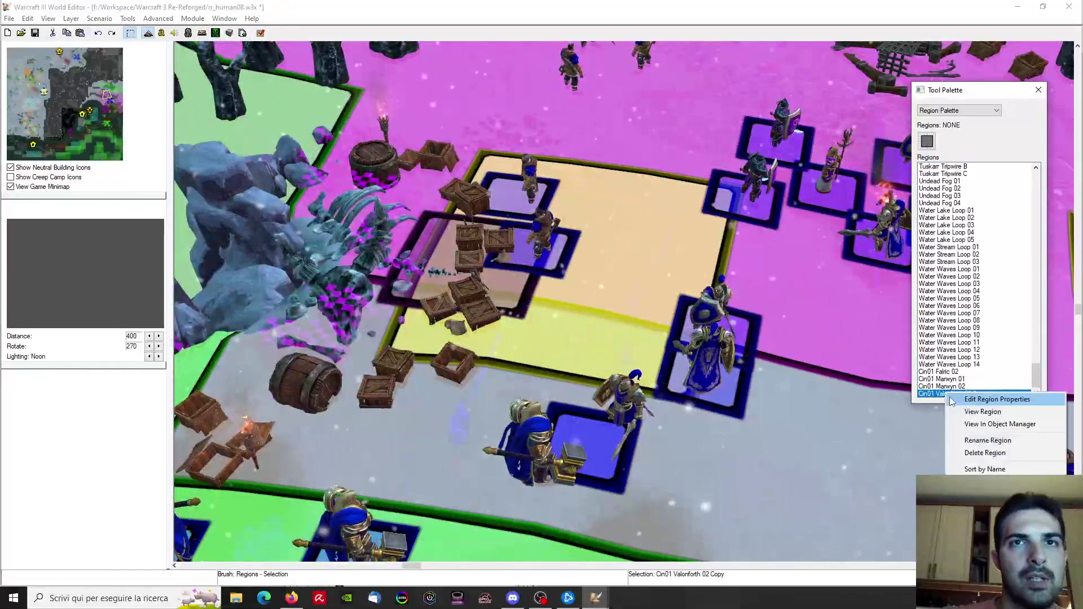
left_click(939, 395)
key("BackSpace")
key("BackSpace")
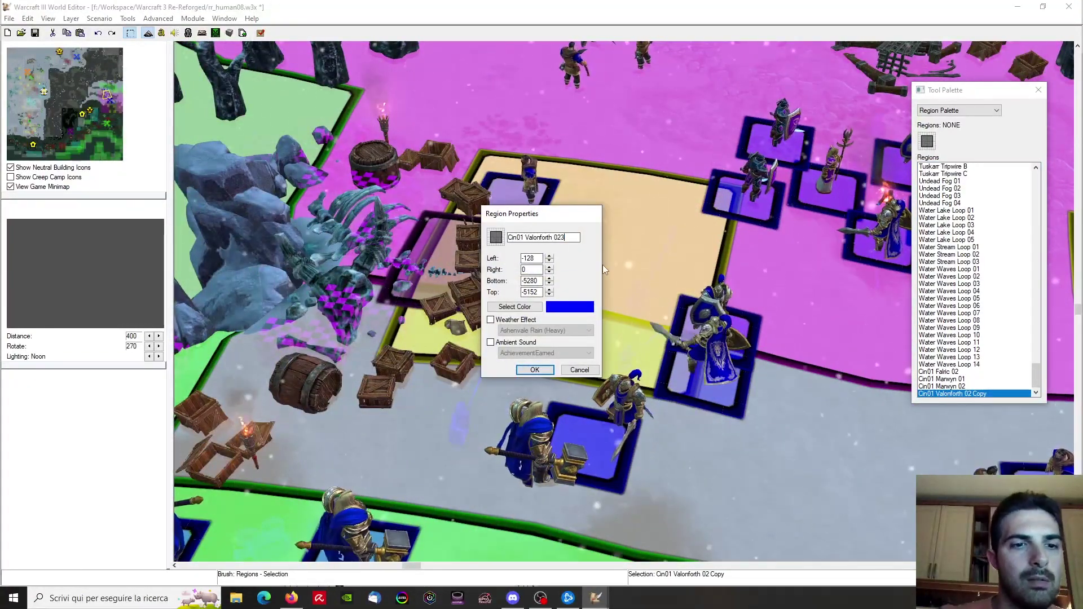
type("3")
key("Return")
Return to the cameras and inspect the Cin01 F Valonforth camera's view and property values without changing them
right_click_drag(584, 313, 618, 178)
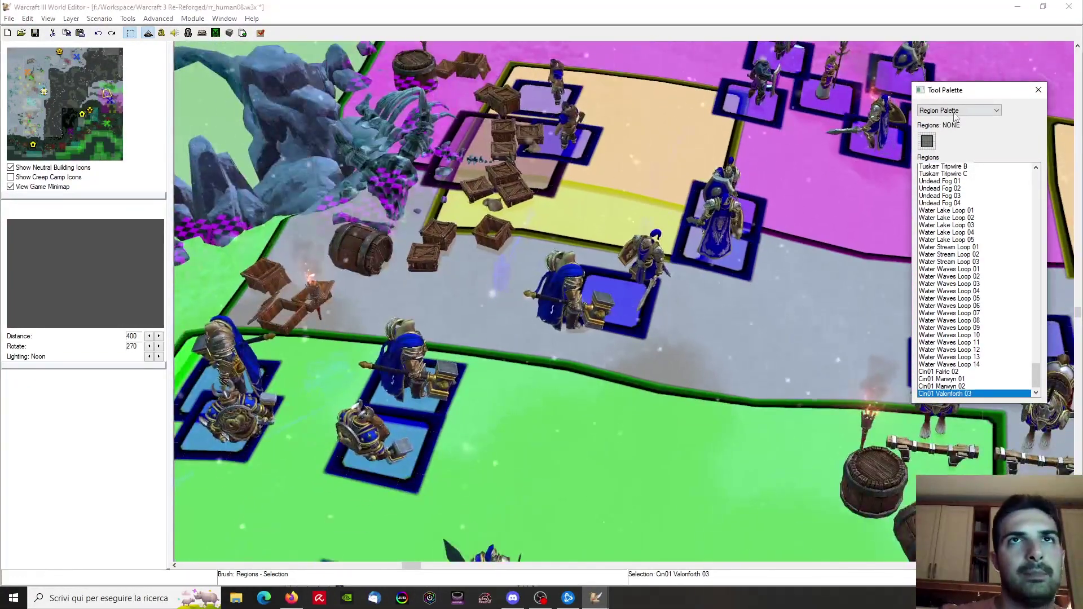
left_click(949, 135)
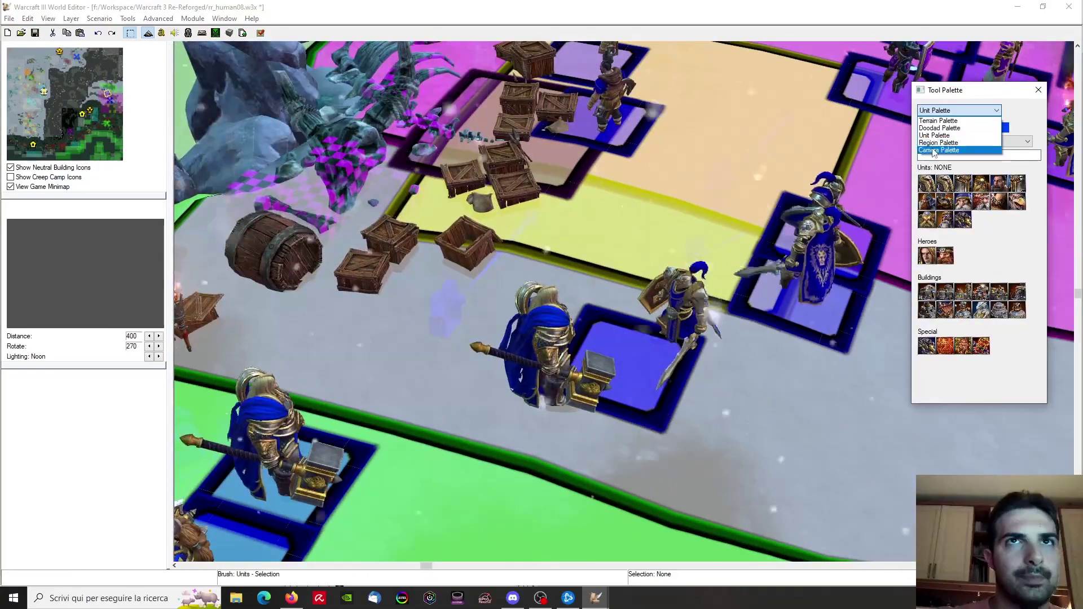
left_click(937, 150)
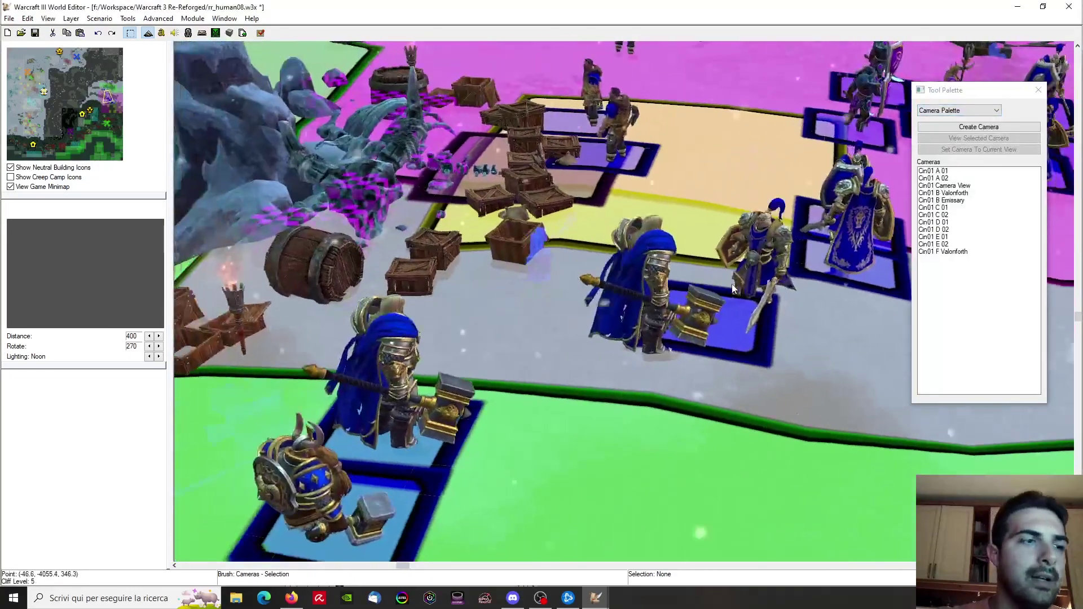
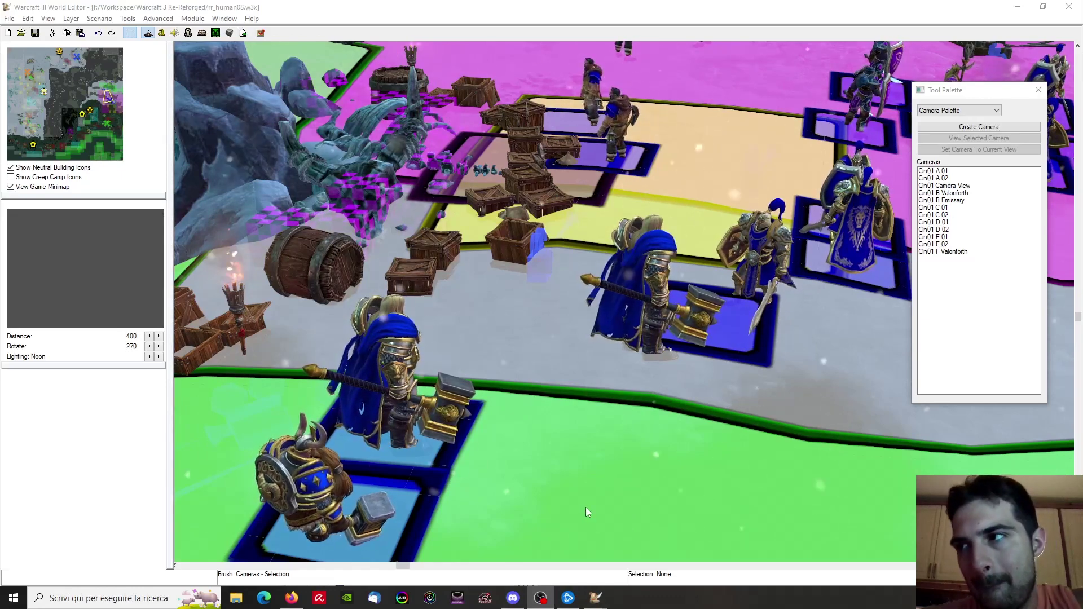
left_click(596, 598)
left_click(454, 546)
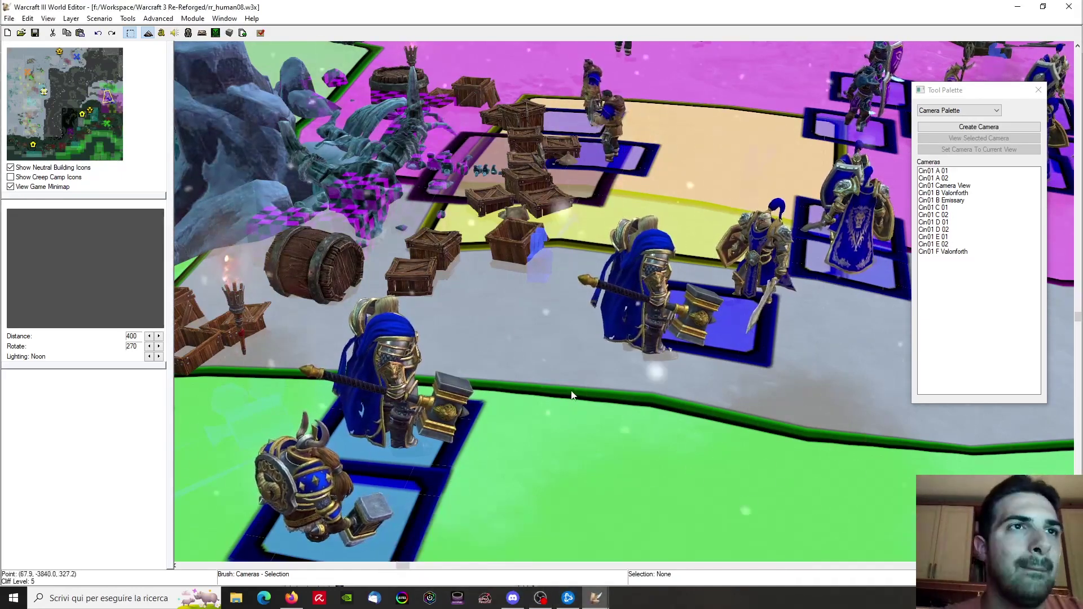
right_click_drag(573, 397, 711, 273)
scroll(711, 273, "down", 2)
right_click_drag(474, 293, 559, 285, "ctrl")
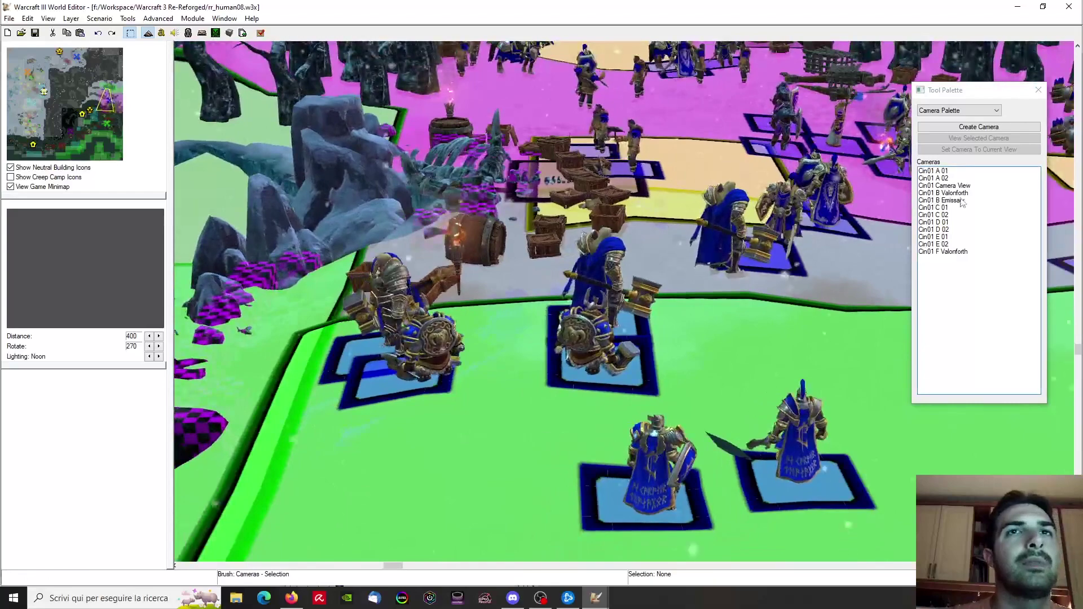
double_click(958, 252)
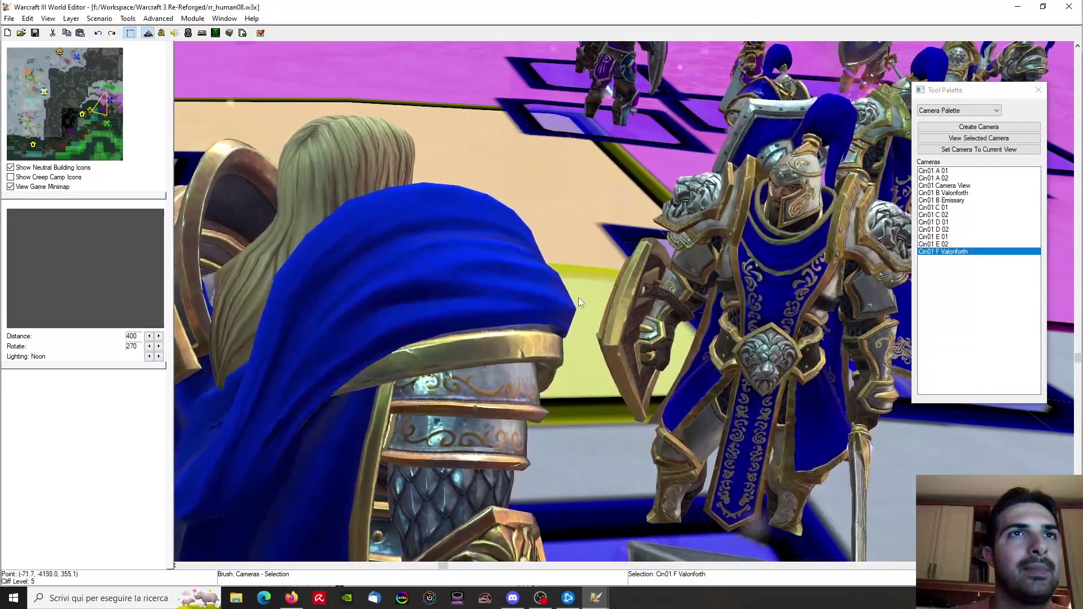
left_click(993, 262)
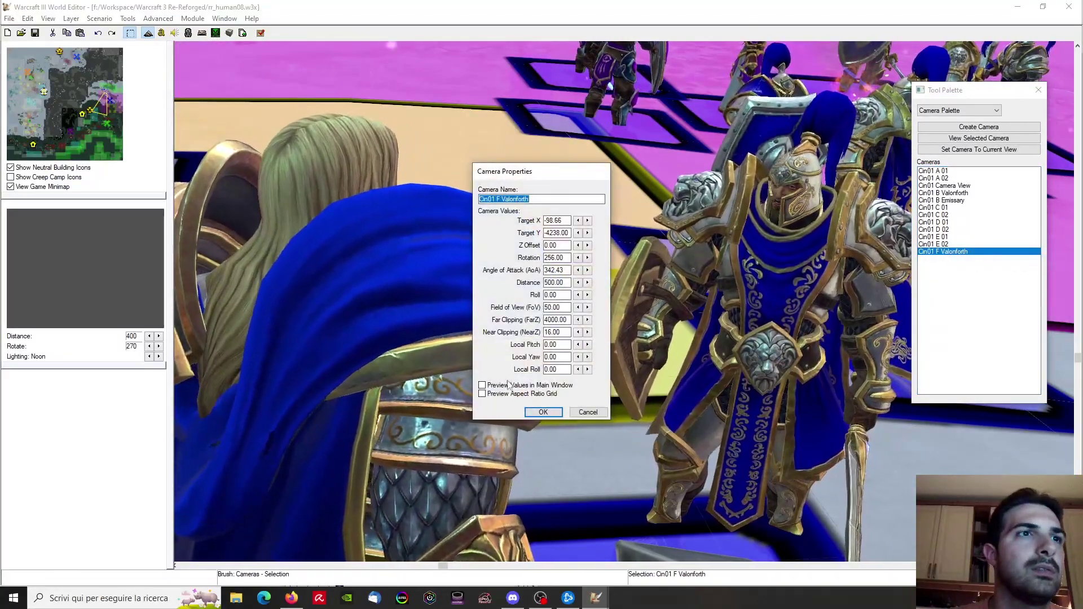
left_click(587, 412)
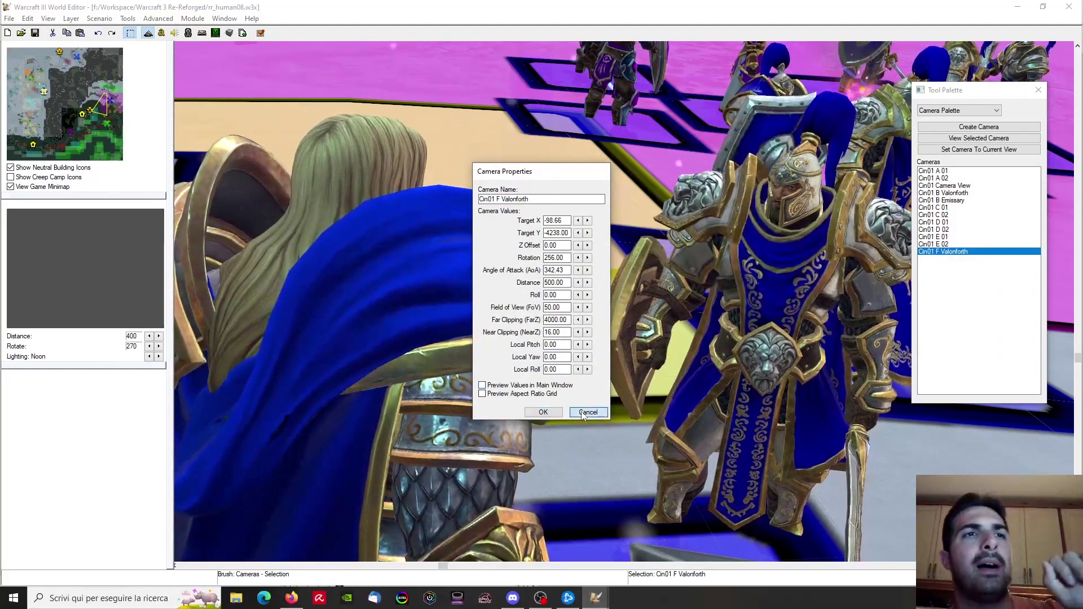
Compare the Cin01 F Valonforth framing with the surroundings of the hammer-wielding hero behind it
right_click_drag(326, 389, 579, 329)
scroll(579, 329, "down", 3)
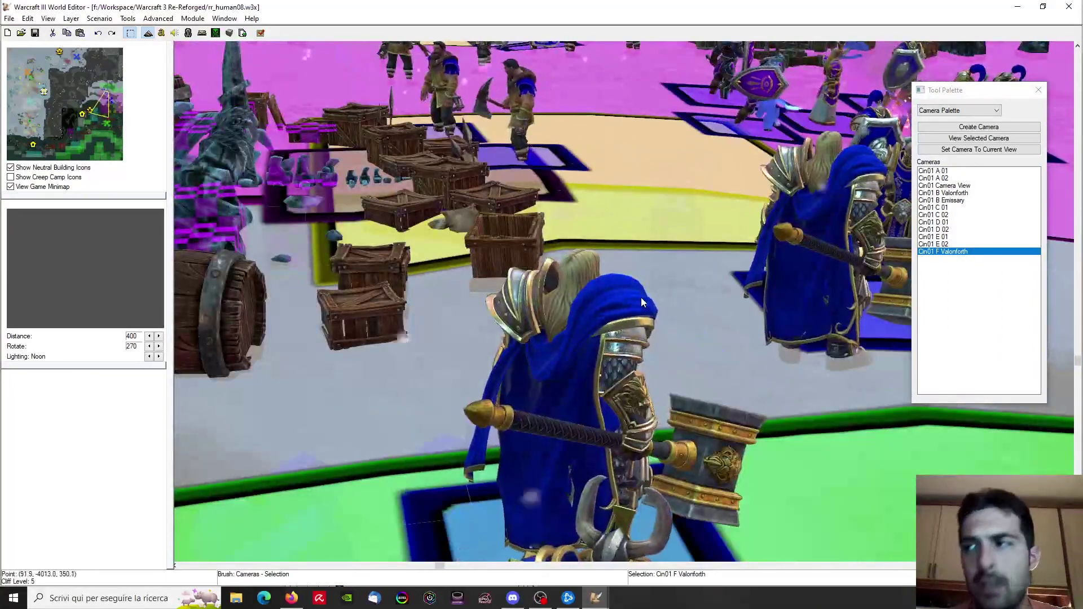
right_click_drag(665, 299, 567, 272, "ctrl")
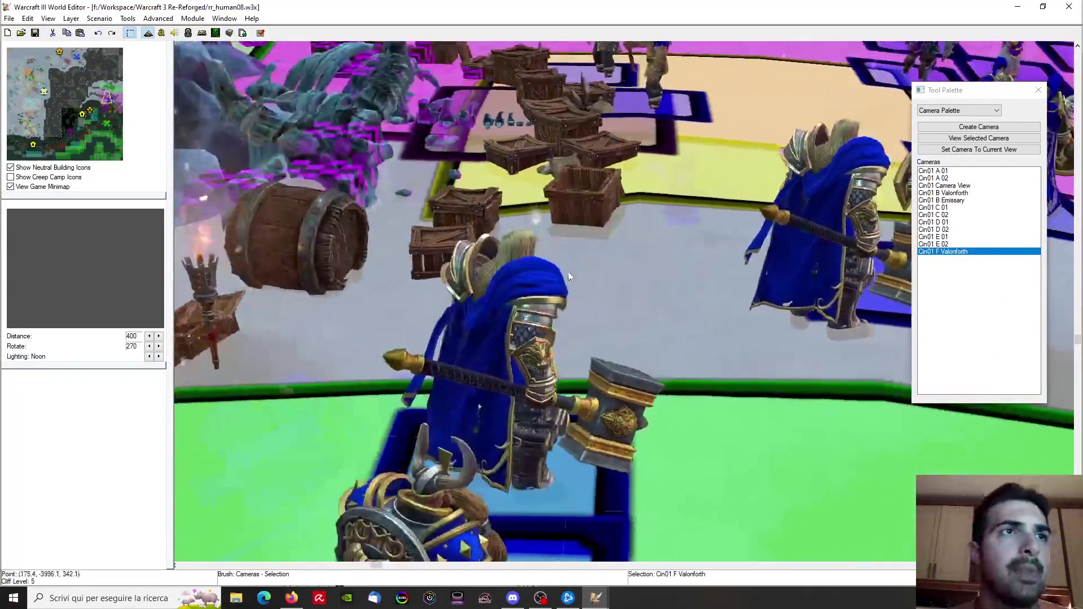
double_click(966, 255)
right_click_drag(570, 316, 419, 394, "ctrl")
scroll(502, 336, "down", 4)
double_click(935, 255)
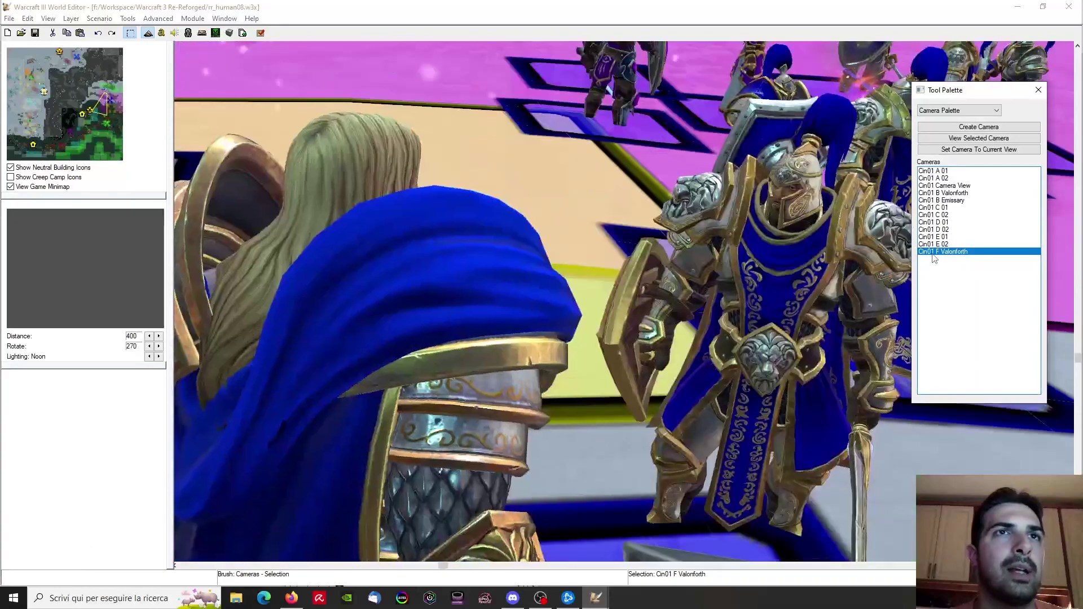
Create a camera framing the blond hero and the horned dwarf on the green ground, named Cin 01 F 02
right_click_drag(418, 332, 653, 215, "ctrl")
scroll(568, 290, "down", 2)
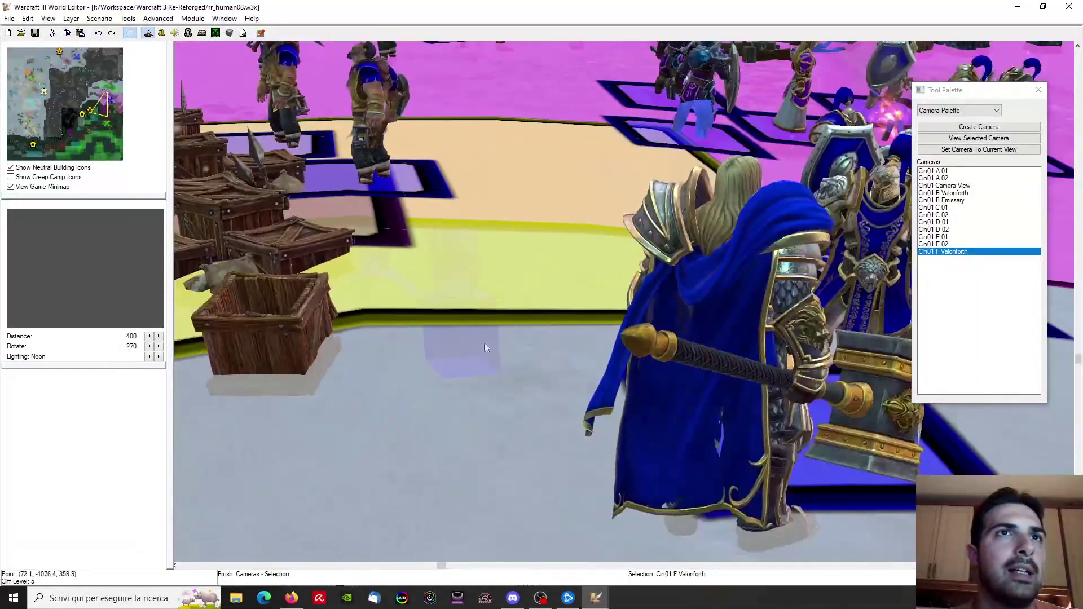
right_click_drag(484, 350, 587, 264)
scroll(507, 325, "down", 1)
right_click_drag(470, 361, 738, 265, "ctrl")
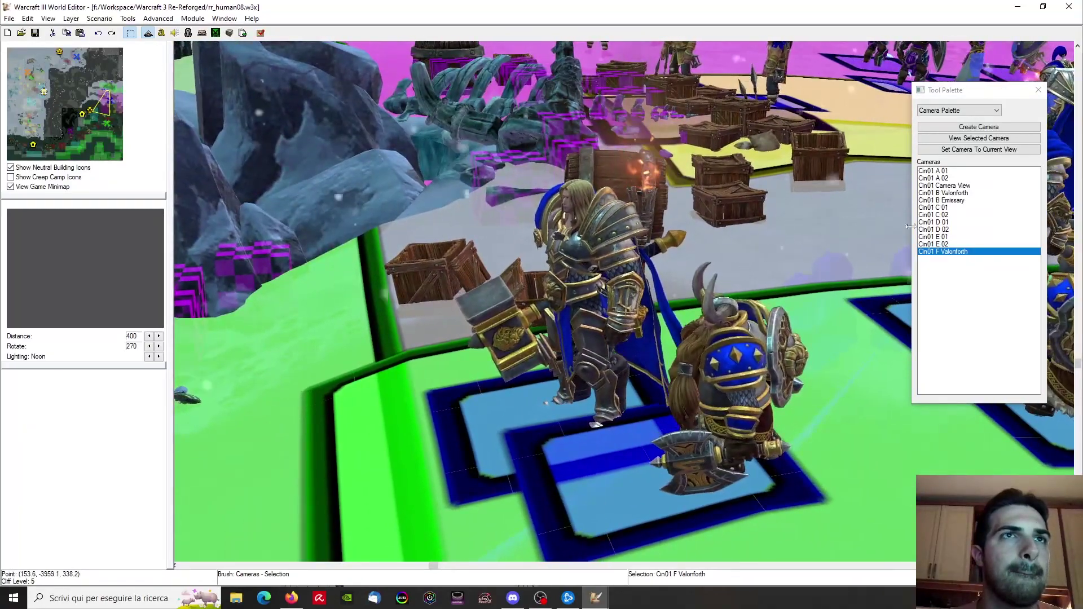
scroll(733, 276, "up", 1)
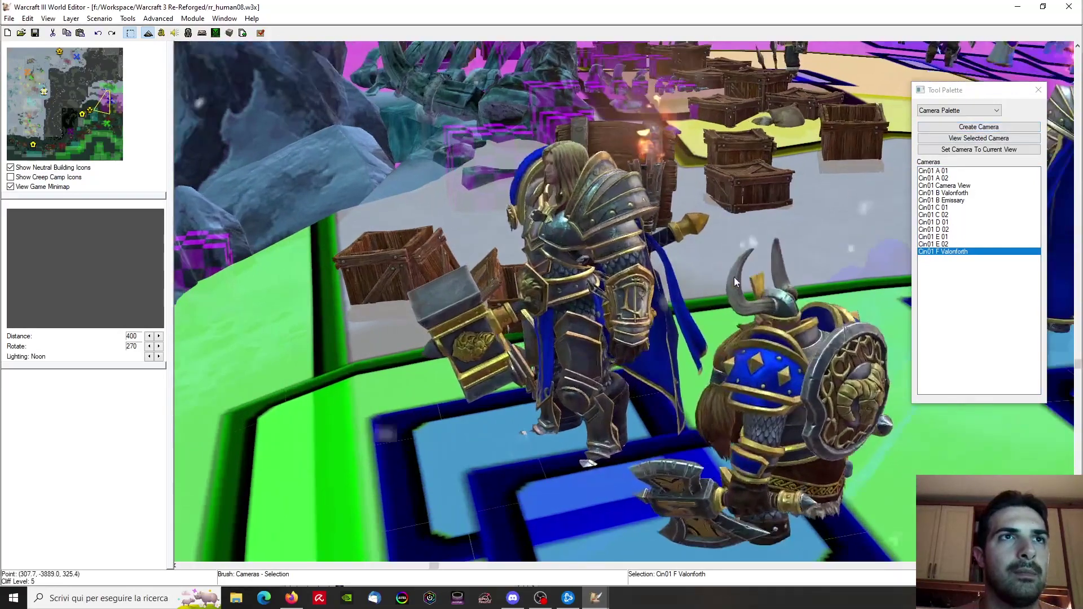
double_click(944, 258)
type("F 02")
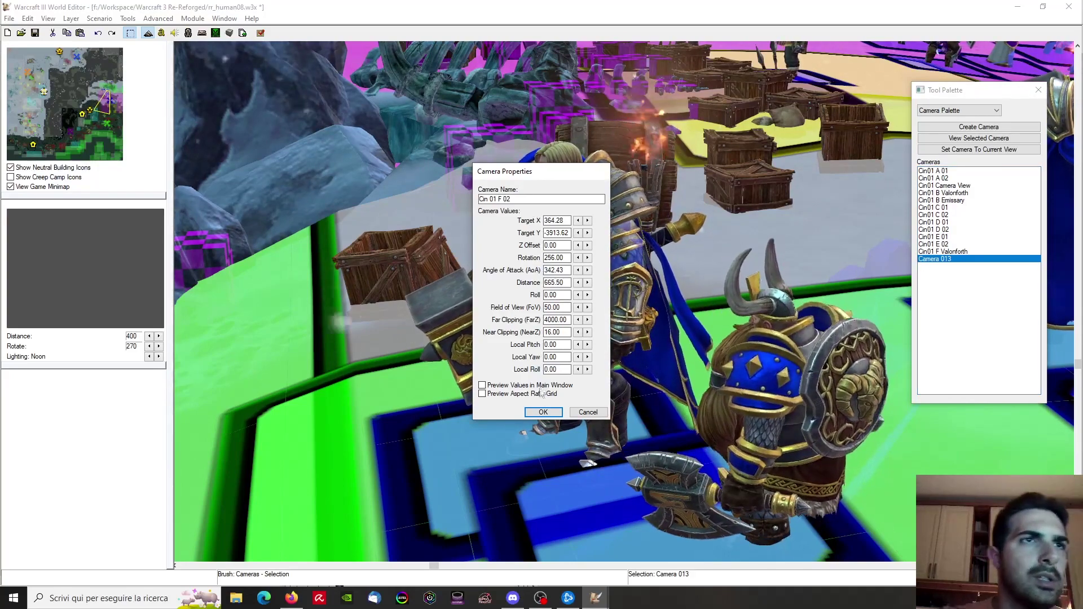
left_click(544, 412)
Rename the Cin01 F Valonforth camera to Cin01 F 01 and correct the newest camera's name to Cin01 F 02
left_click(970, 245)
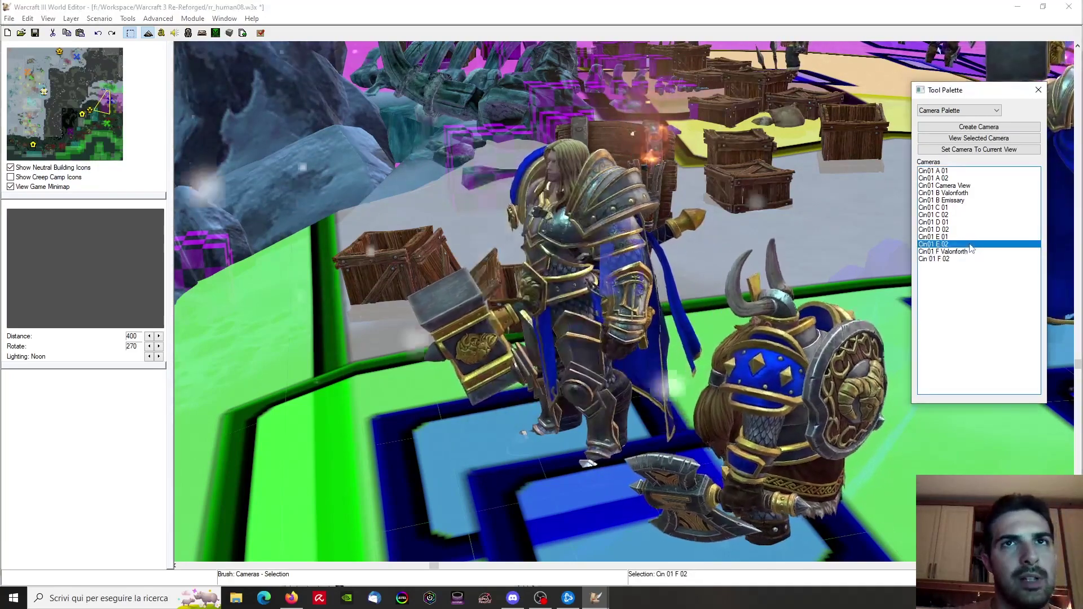
double_click(967, 252)
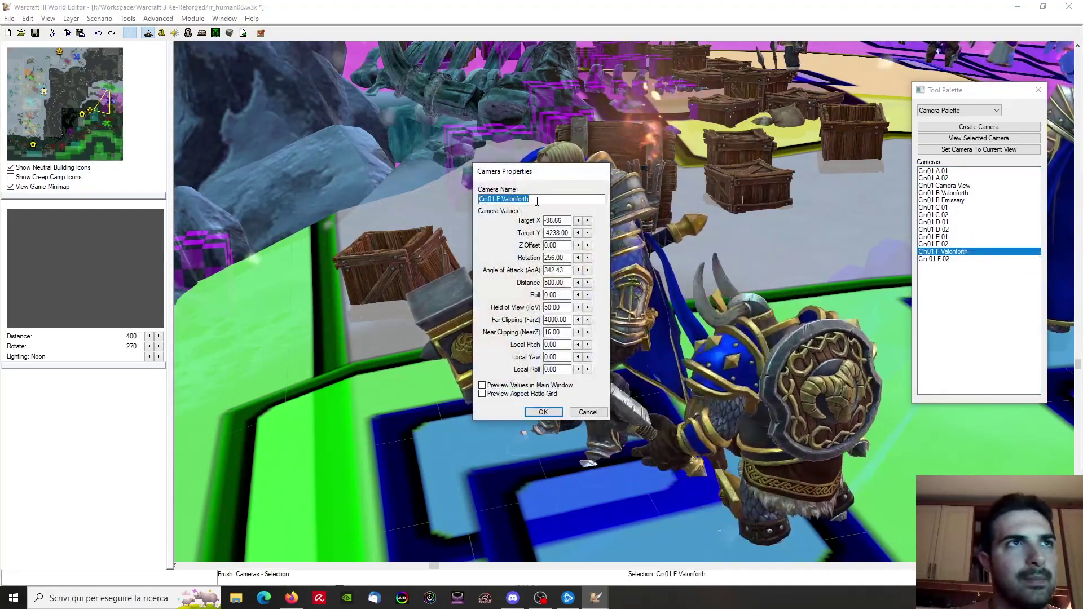
type("Cin01 F 01")
left_click(544, 412)
left_click(934, 259)
left_click(948, 272)
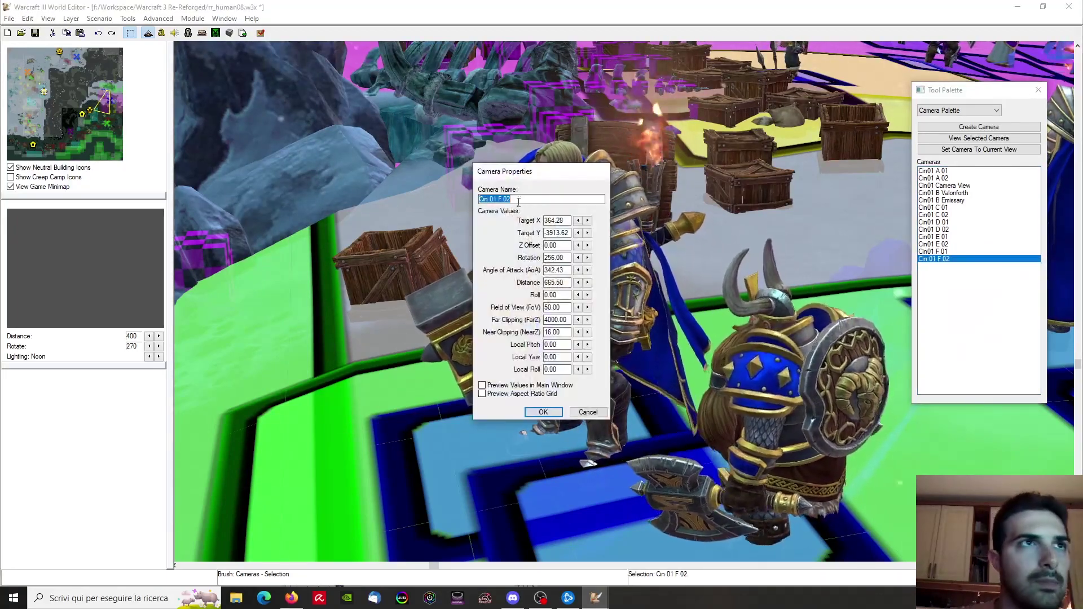
left_click(543, 412)
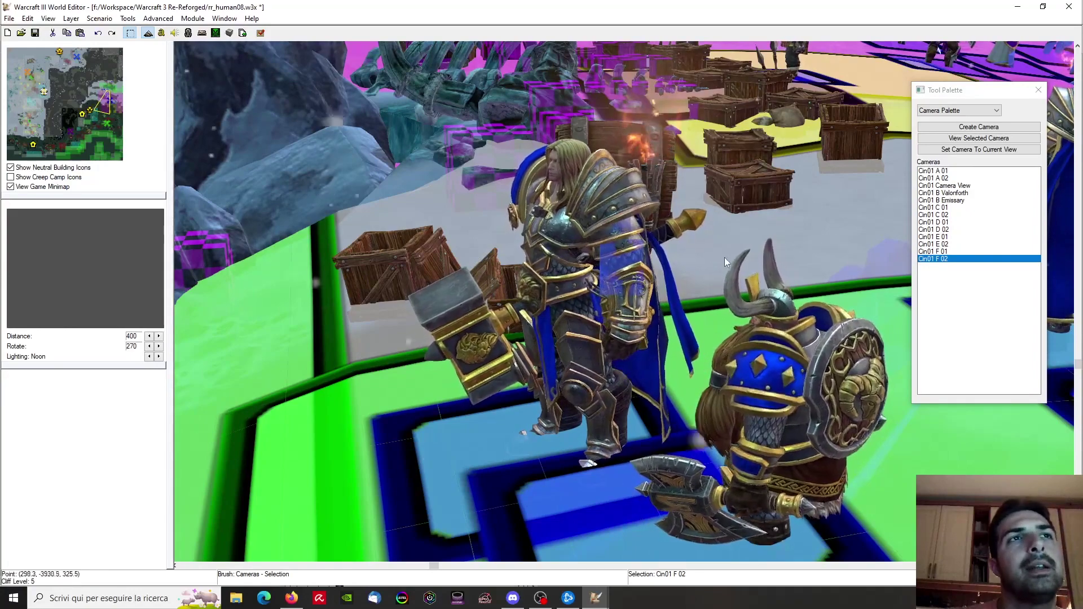
Examine the blond hero from the front near the crates and torch, and return to the Cin01 F 02 view
right_click_drag(507, 243, 655, 248, "ctrl")
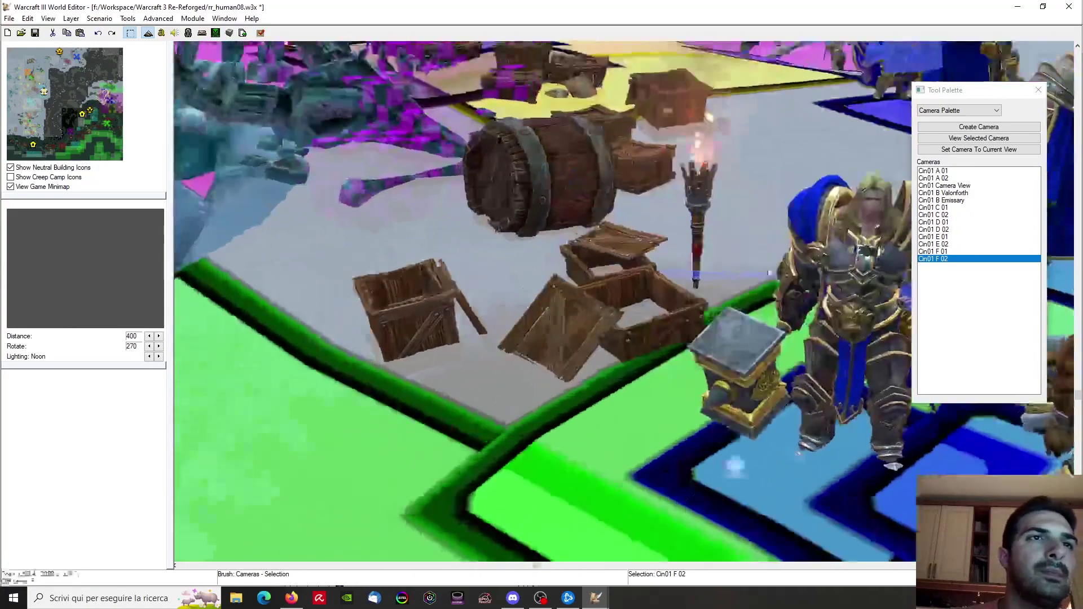
right_click_drag(734, 265, 530, 198)
scroll(655, 191, "up", 2)
right_click_drag(655, 191, 627, 254)
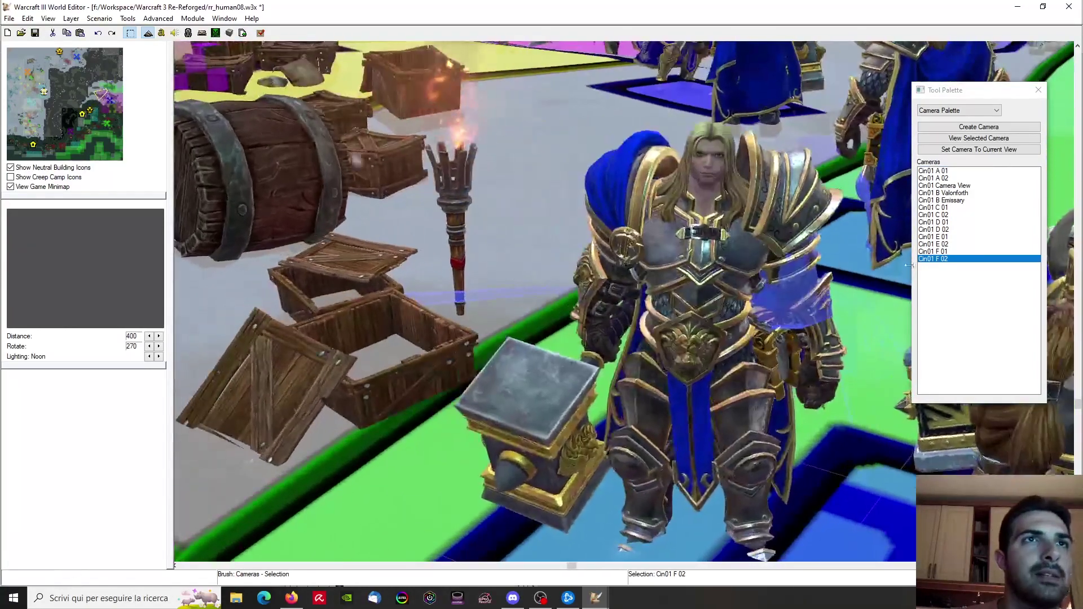
double_click(938, 259)
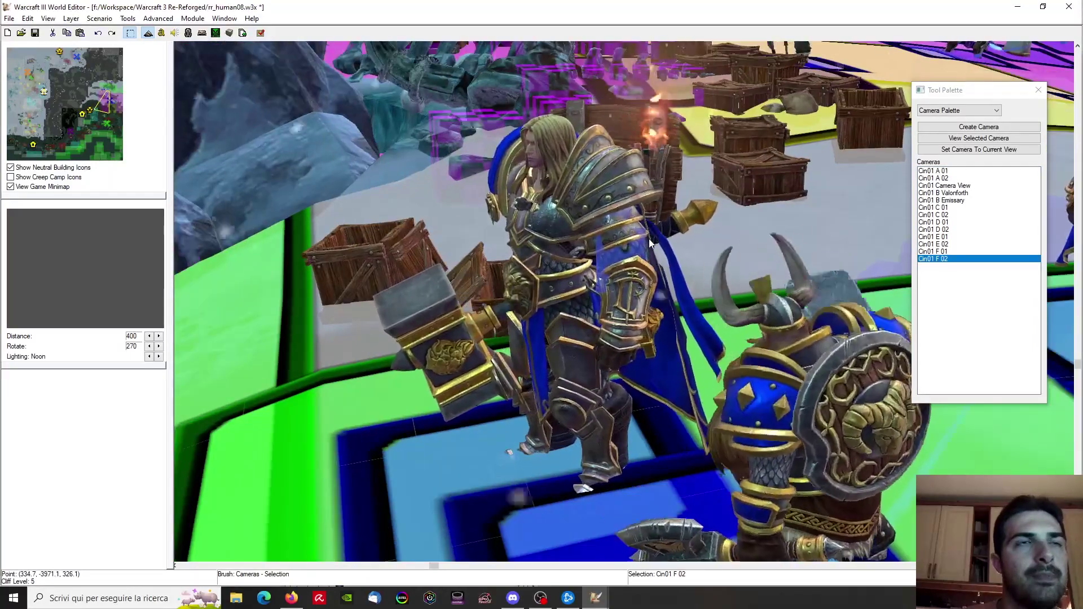
Create a camera framing the blond hero in profile beside the bearded dwarf's front, named Cin01 G Muradin
right_click_drag(530, 239, 767, 319, "ctrl")
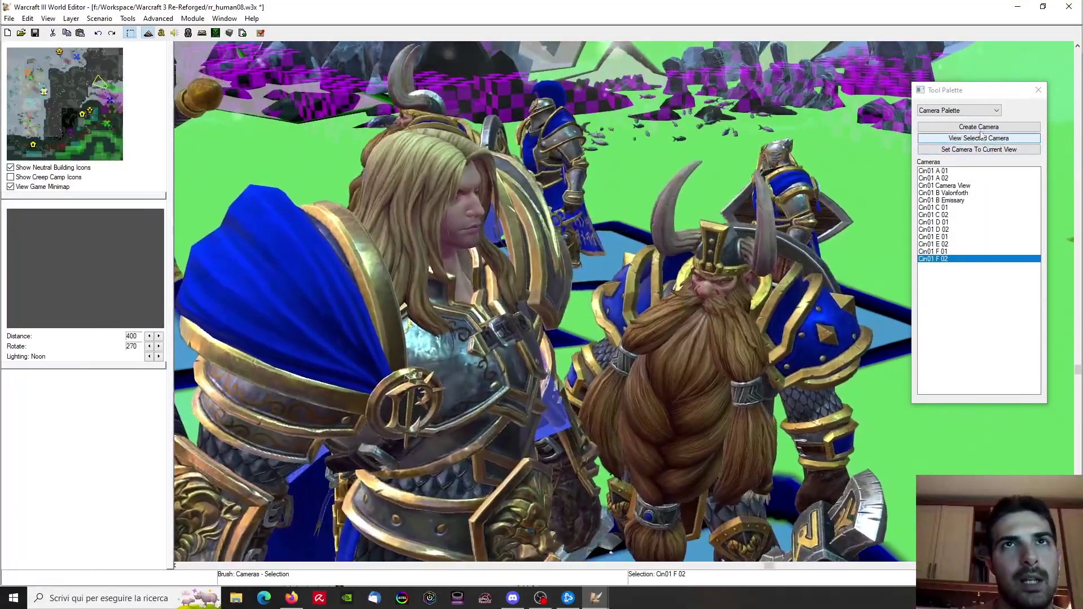
left_click(979, 127)
double_click(937, 266)
type("Cin01")
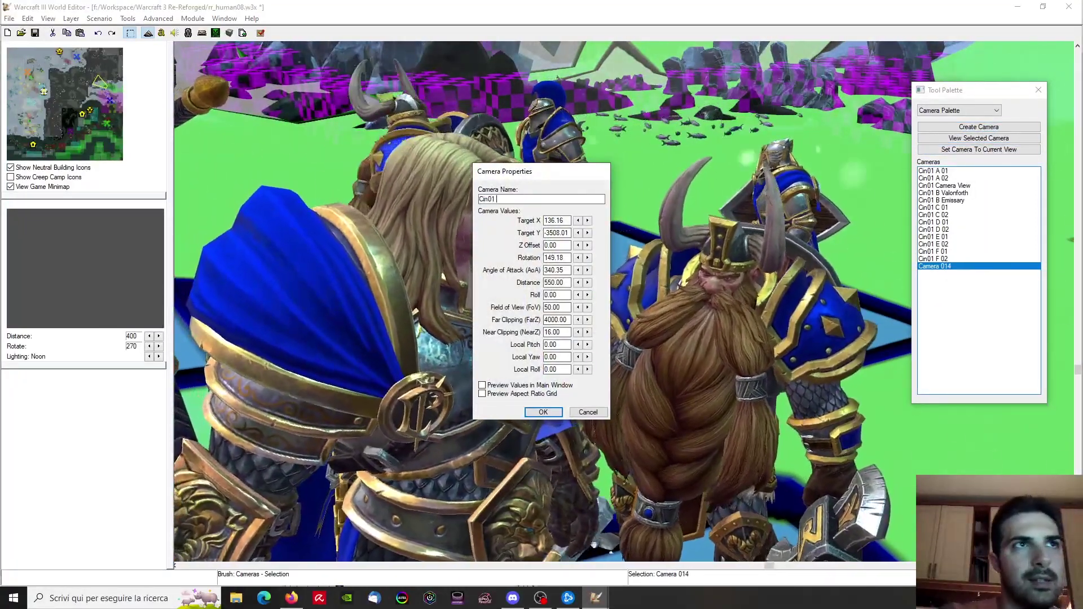
type(" G Muradin")
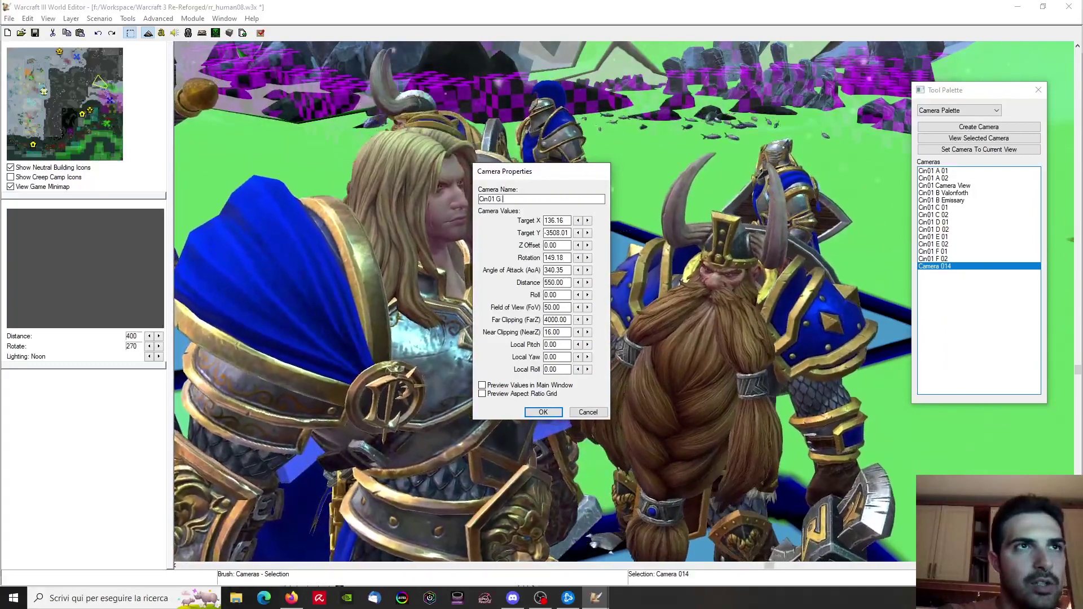
Set the new camera's distance to 525 with its values previewed in the main window
left_click(482, 385)
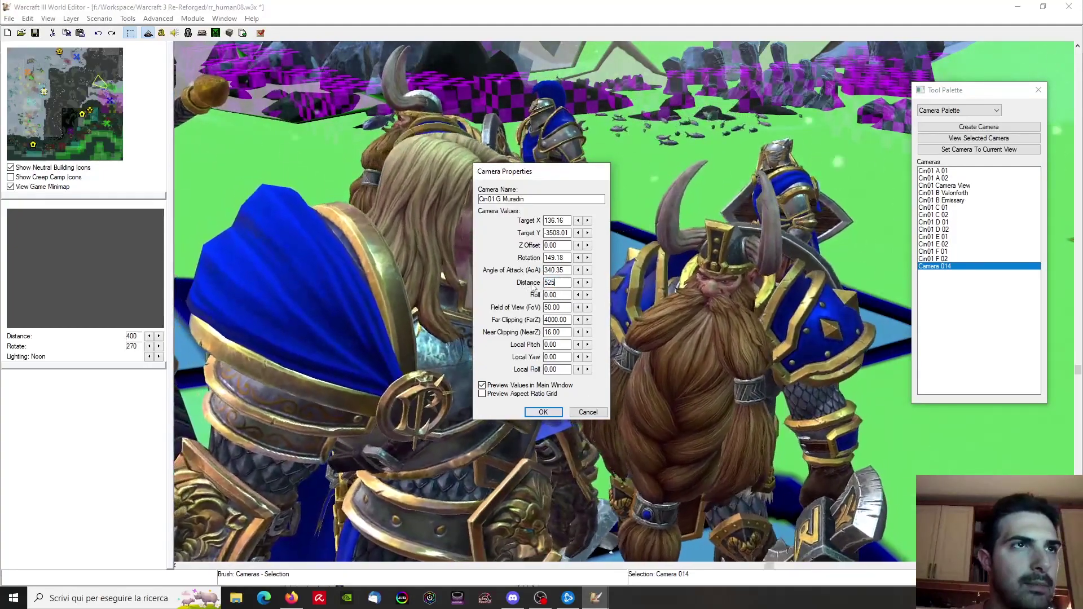
left_click(557, 270)
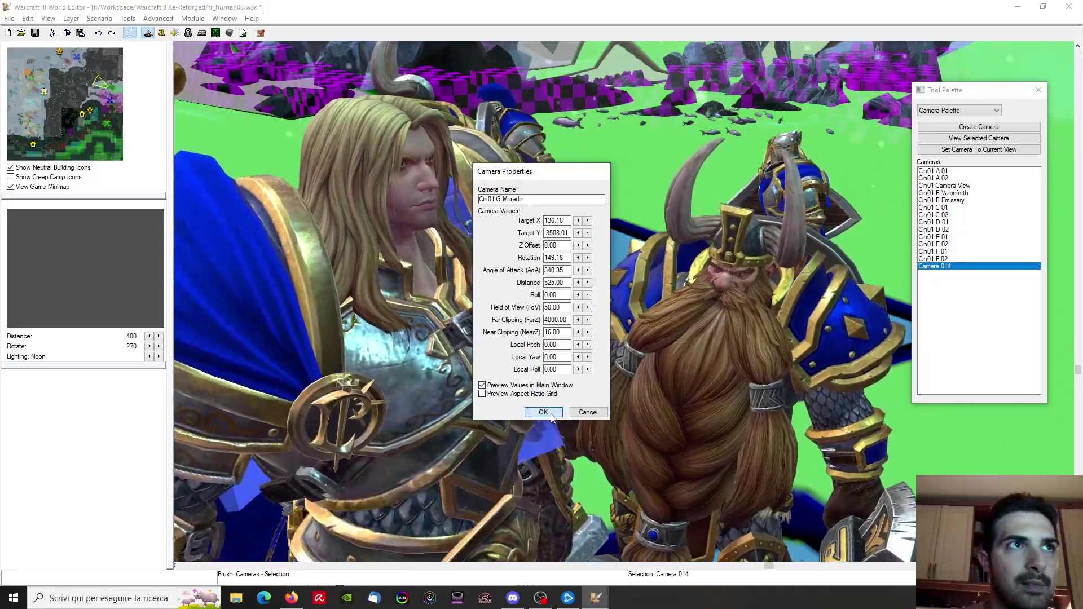
left_click(550, 414)
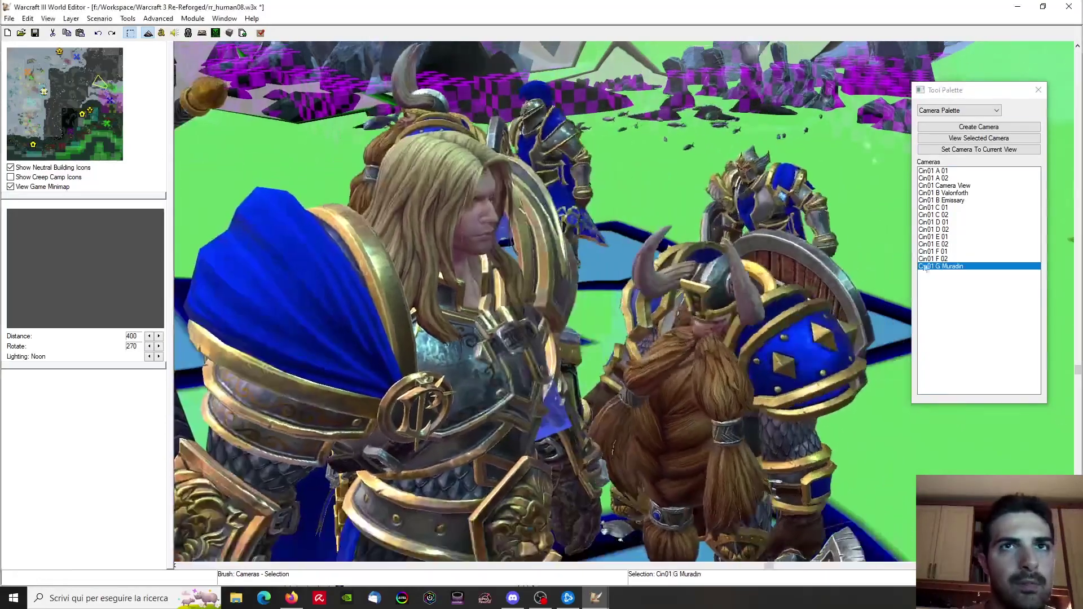
Check the Cin01 F 02 camera's property values against its previewed framing
left_click(939, 259)
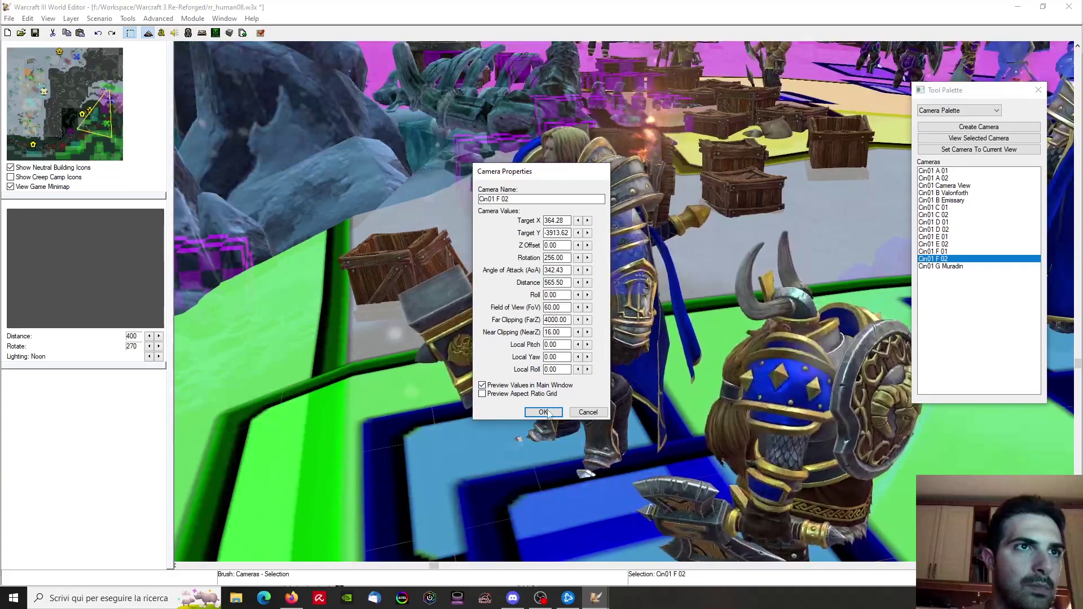
left_click(545, 413)
left_click(938, 258)
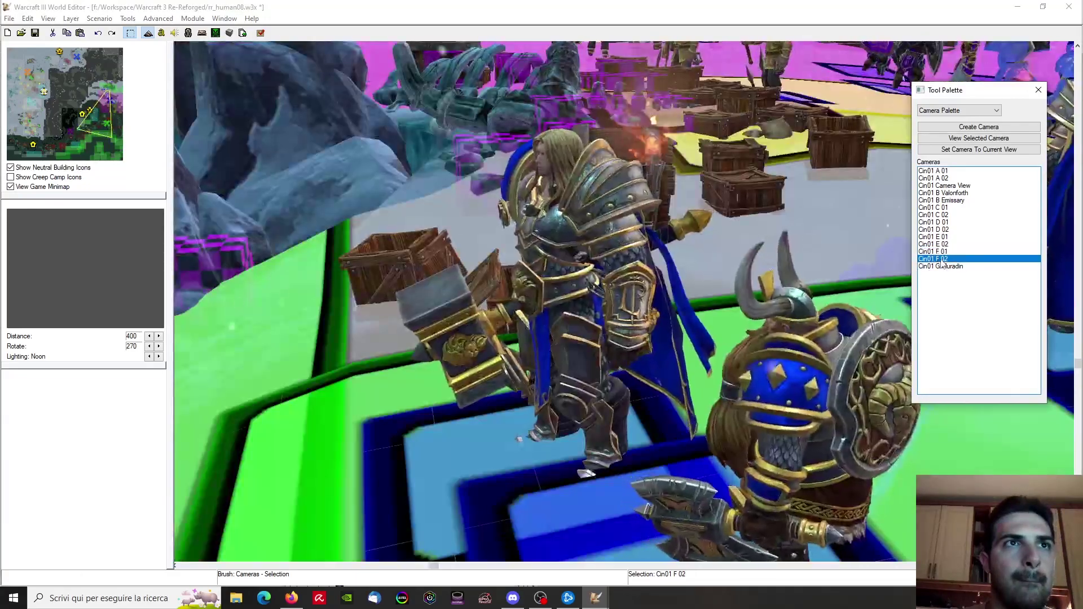
View the Cin01 G Muradin camera, look at the two heroes from behind, and try to rename the camera
double_click(940, 266)
right_click_drag(624, 301, 571, 237, "ctrl")
right_click_drag(571, 178, 733, 264, "ctrl")
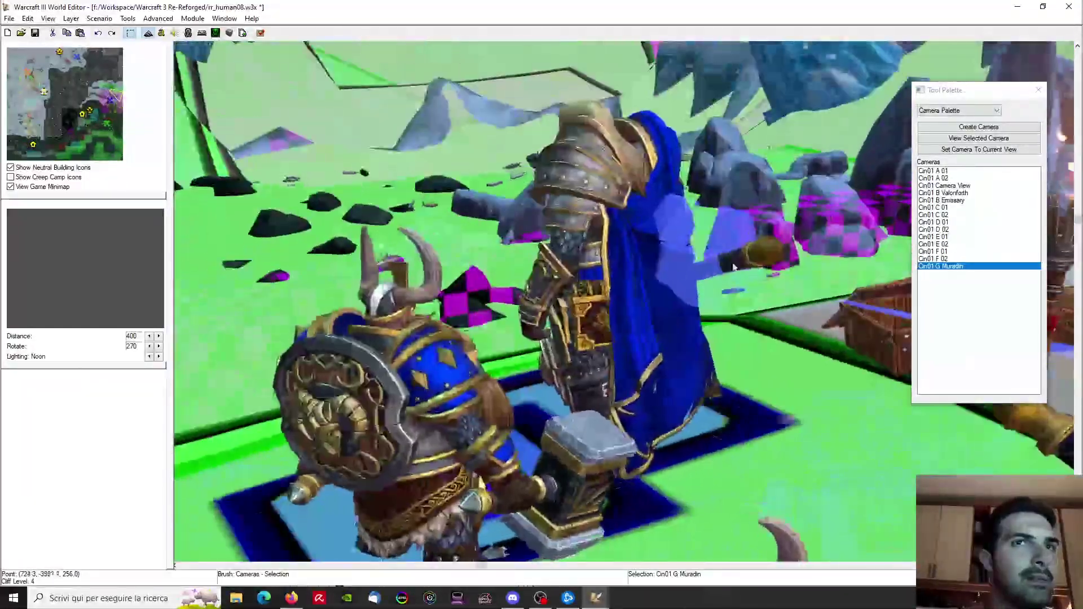
left_click(966, 274)
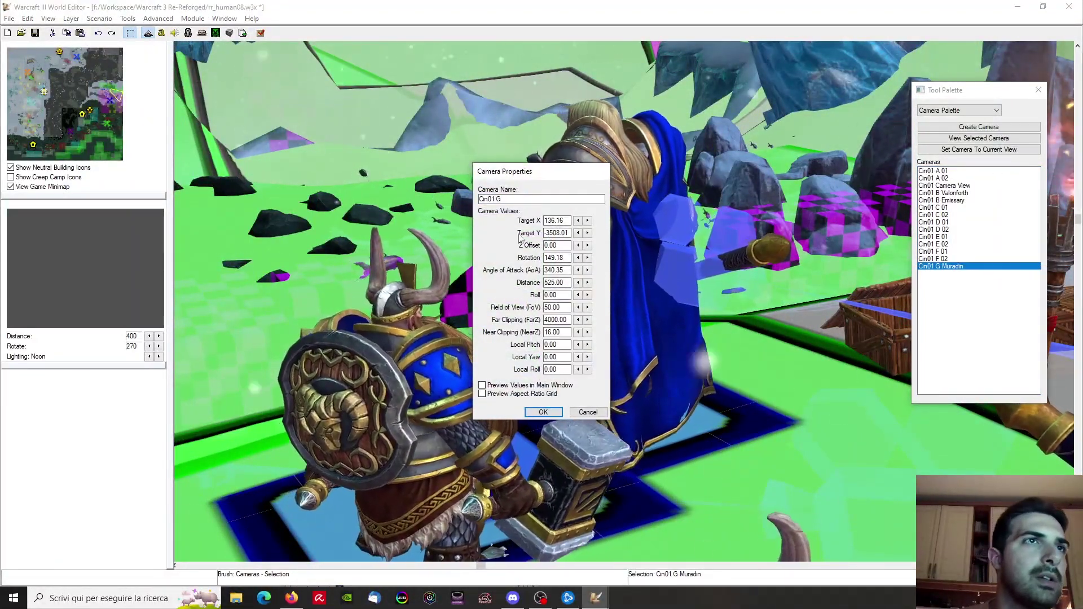
key("Return")
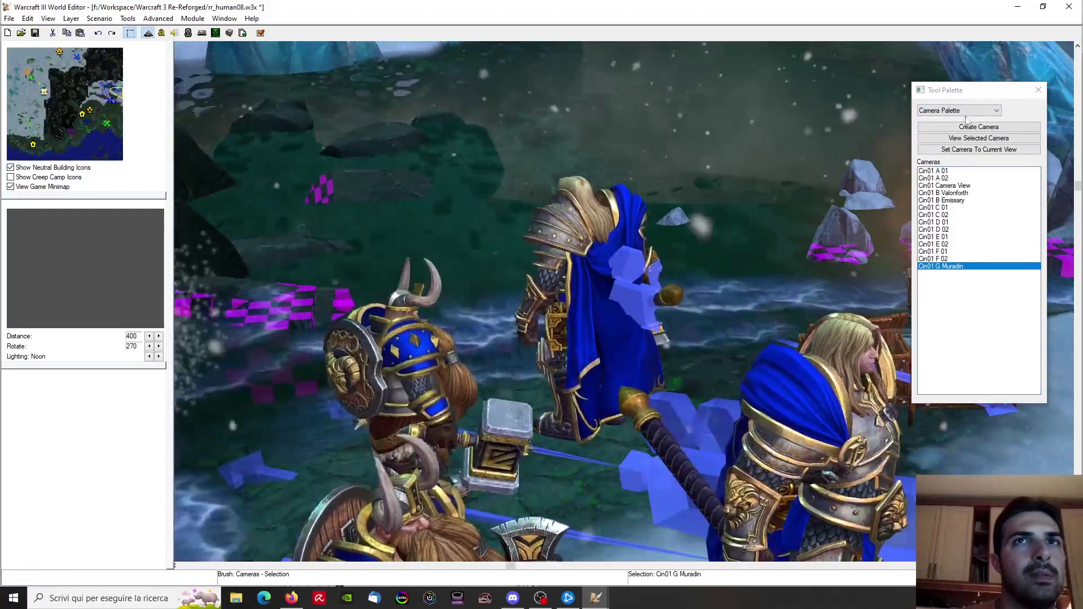
Turn the Arthas (No Glow) unit beside the shield-bearing dwarf around so that he faces the dwarf
left_click(950, 136)
left_click(581, 326)
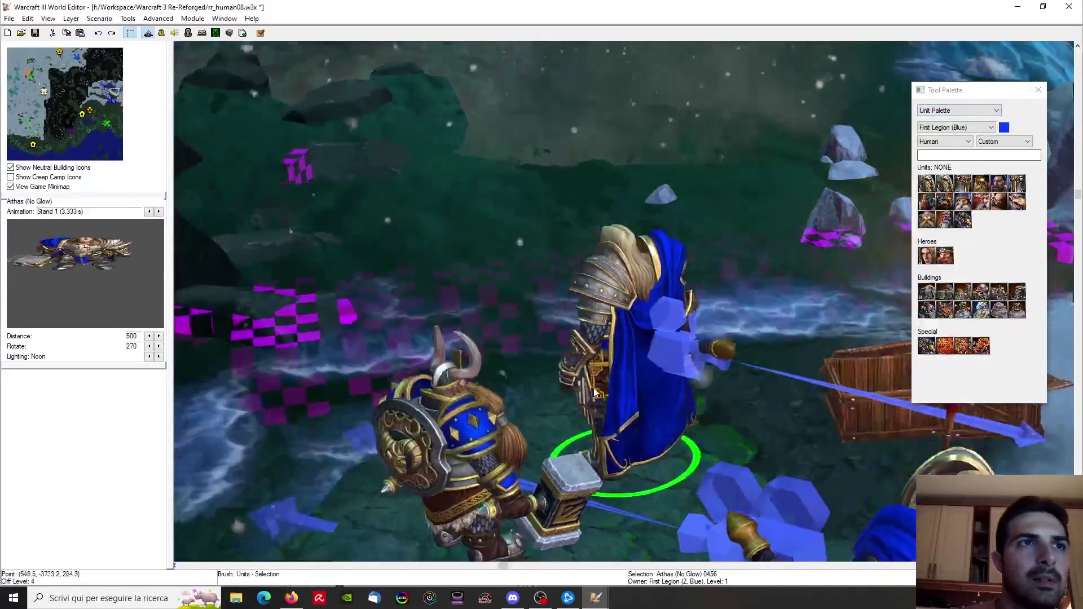
left_click_drag(580, 413, 601, 447, "ctrl")
right_click_drag(601, 446, 679, 236)
right_click_drag(666, 332, 612, 499, "ctrl")
left_click_drag(612, 499, 592, 526, "ctrl")
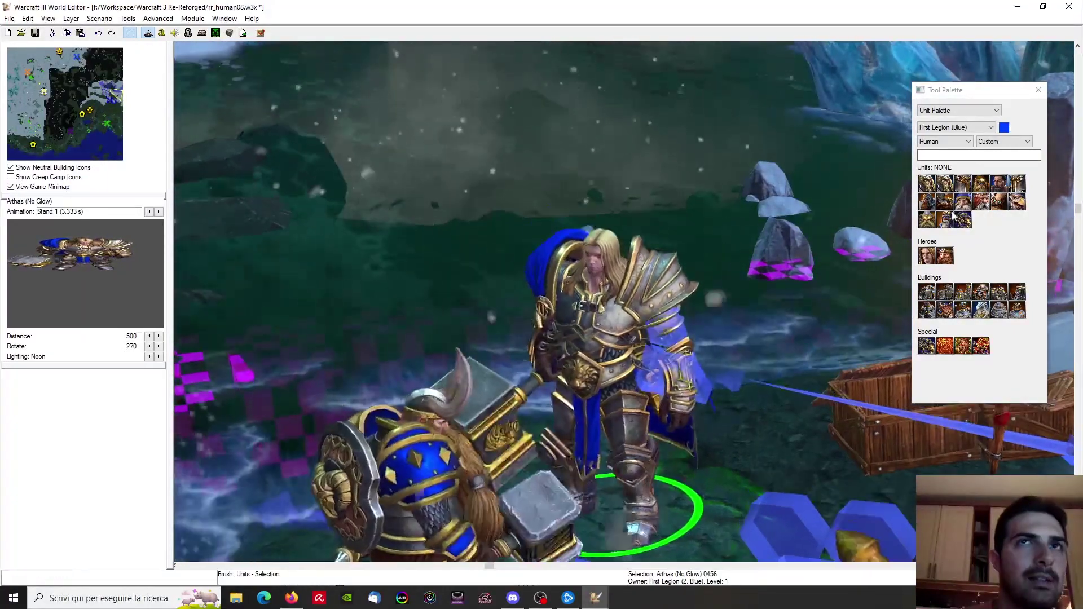
Create a camera looking over the horned dwarf's shoulder at the blond hero, named Cin01 G Arthas 01
left_click(959, 110)
left_click(939, 150)
scroll(608, 320, "up", 5)
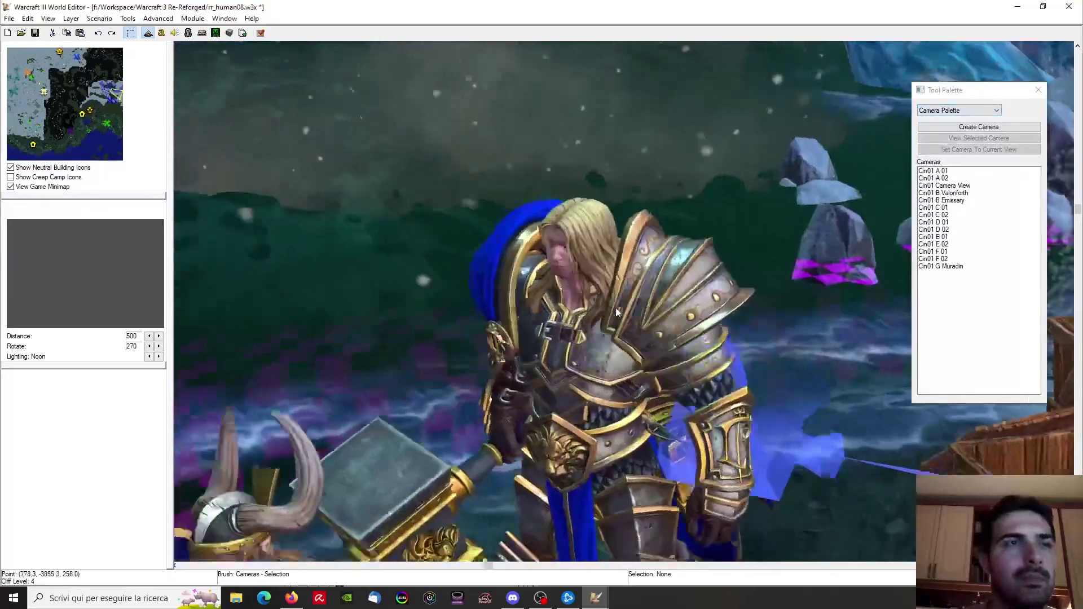
scroll(675, 259, "up", 5)
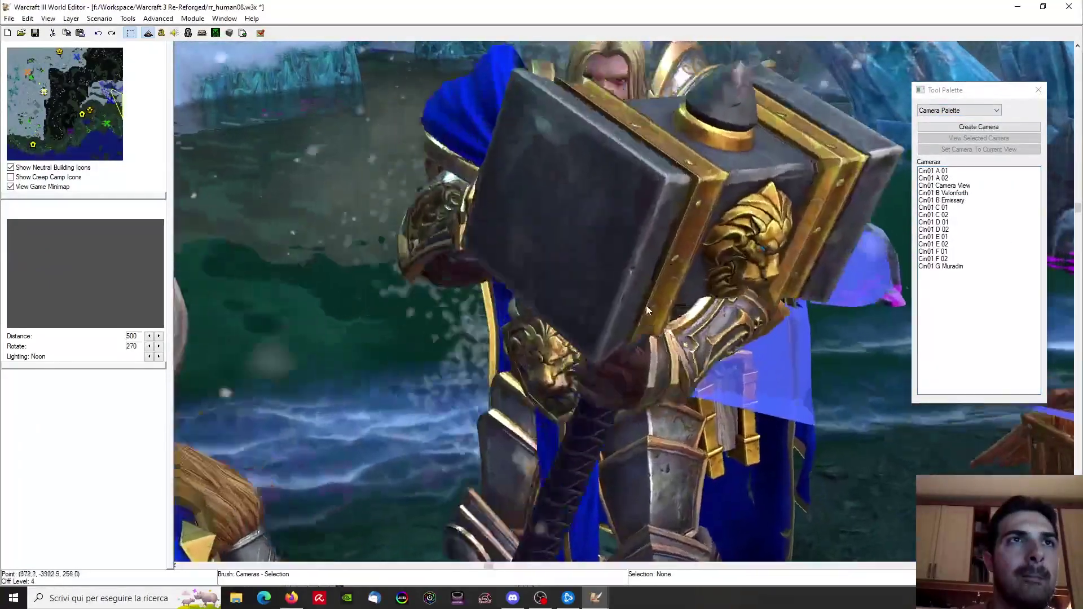
right_click_drag(647, 306, 663, 280, "ctrl")
scroll(663, 280, "down", 6)
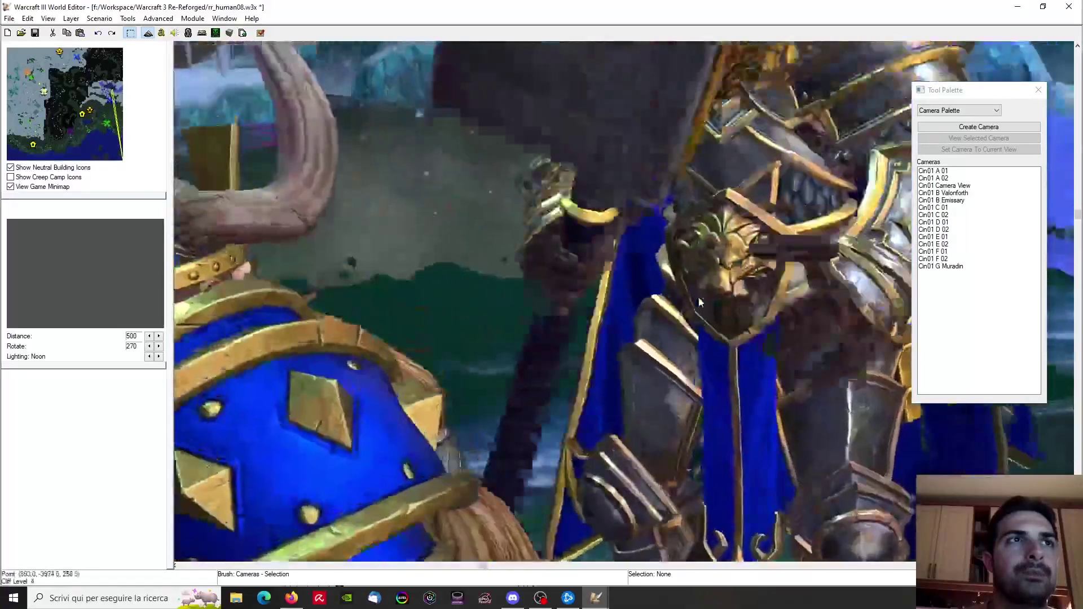
scroll(619, 305, "up", 4)
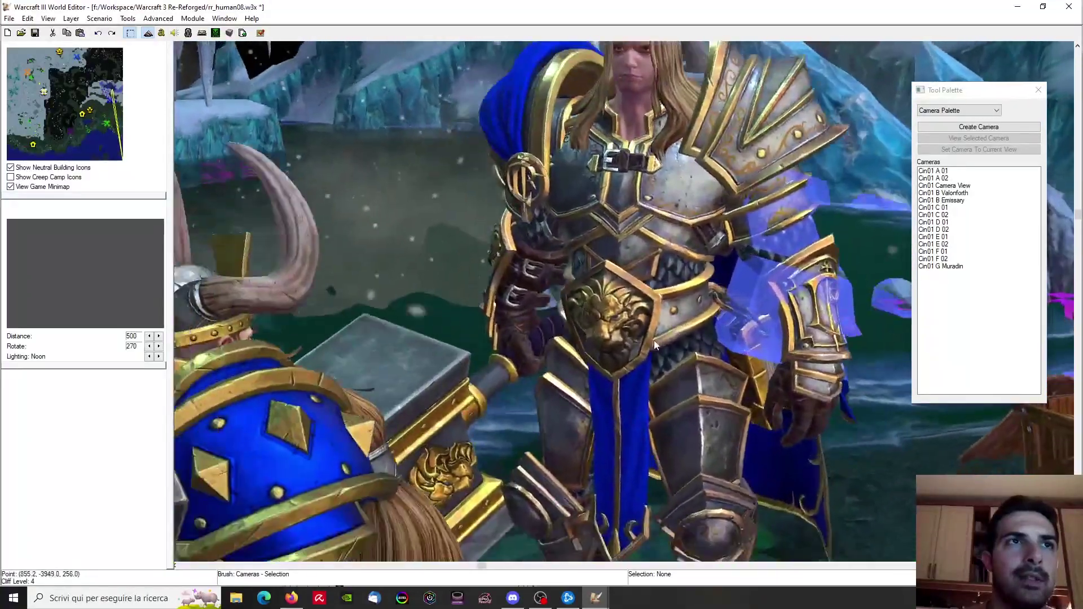
right_click_drag(655, 340, 672, 322, "ctrl")
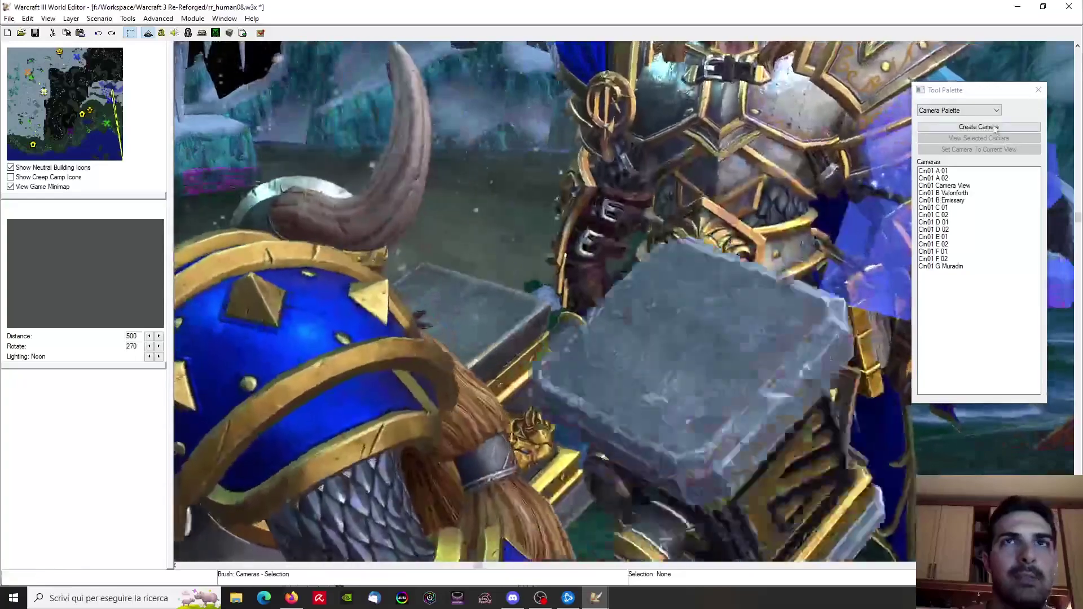
left_click(993, 127)
double_click(937, 273)
type("Cin01")
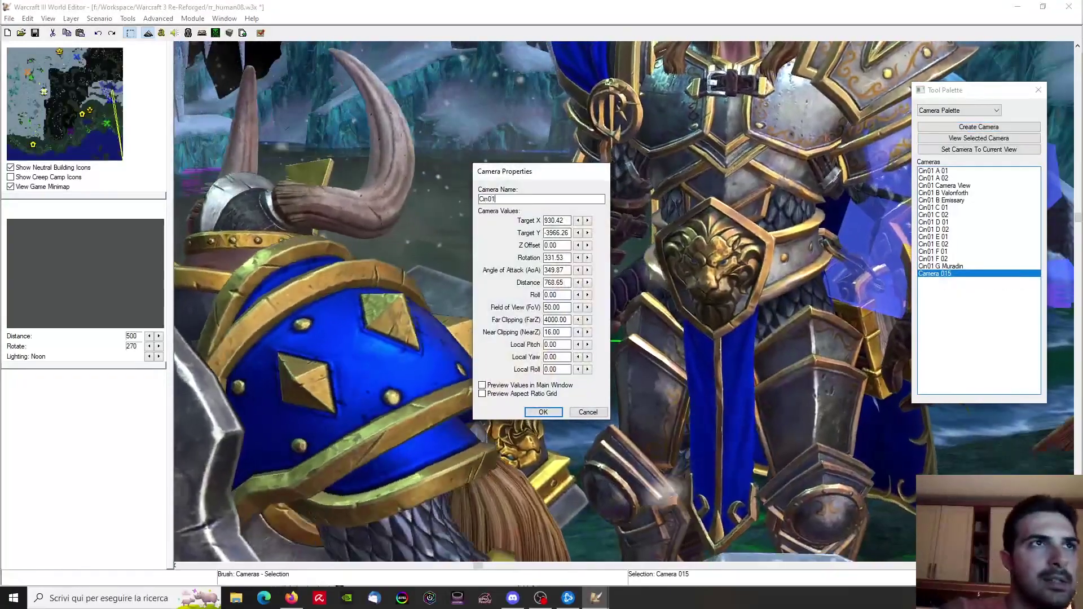
type(" G Arthas 01")
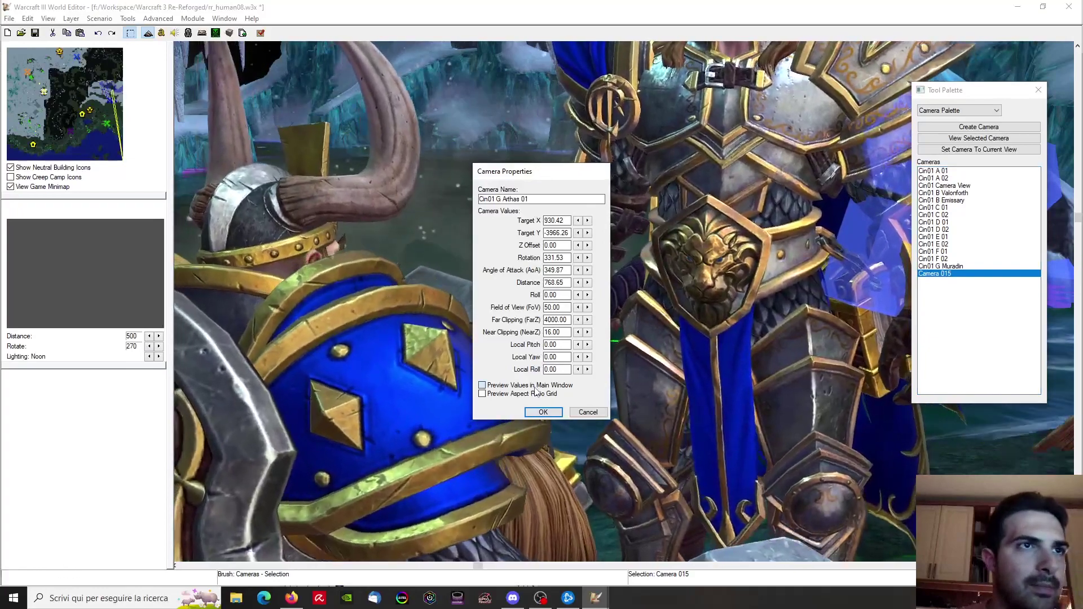
Set the Cin01 G Arthas 01 camera's angle of attack to 358.87 and Z offset to 120, previewing the values
left_click(587, 271)
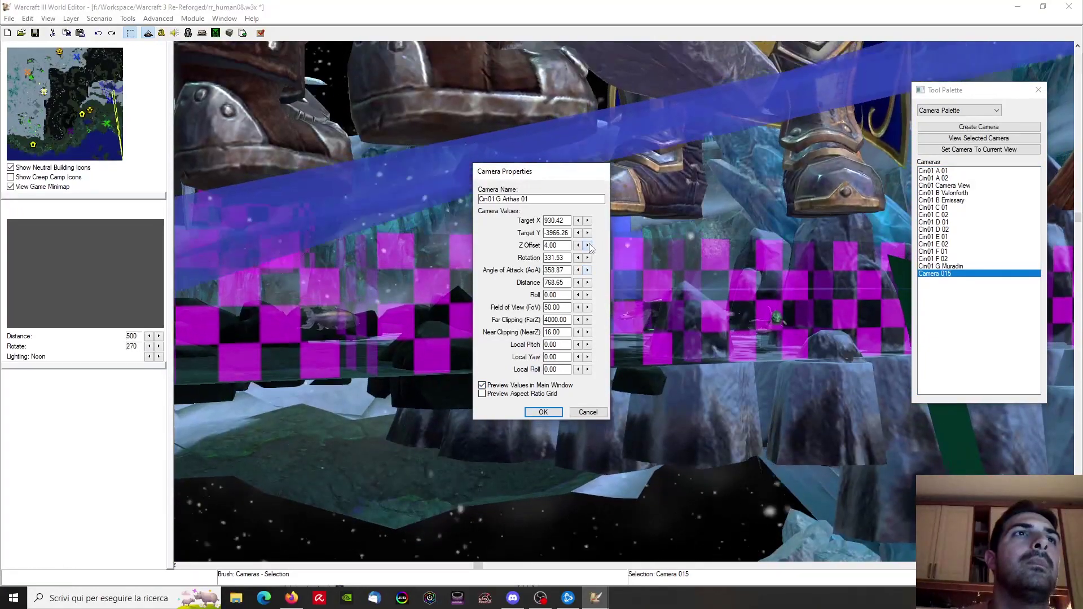
left_click(587, 245)
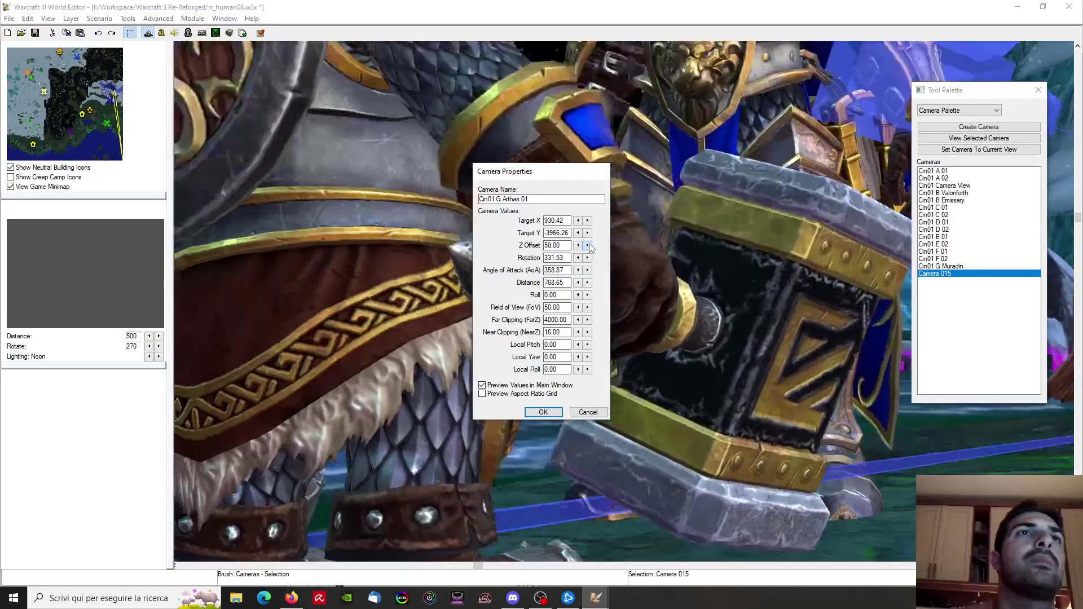
left_click(587, 246)
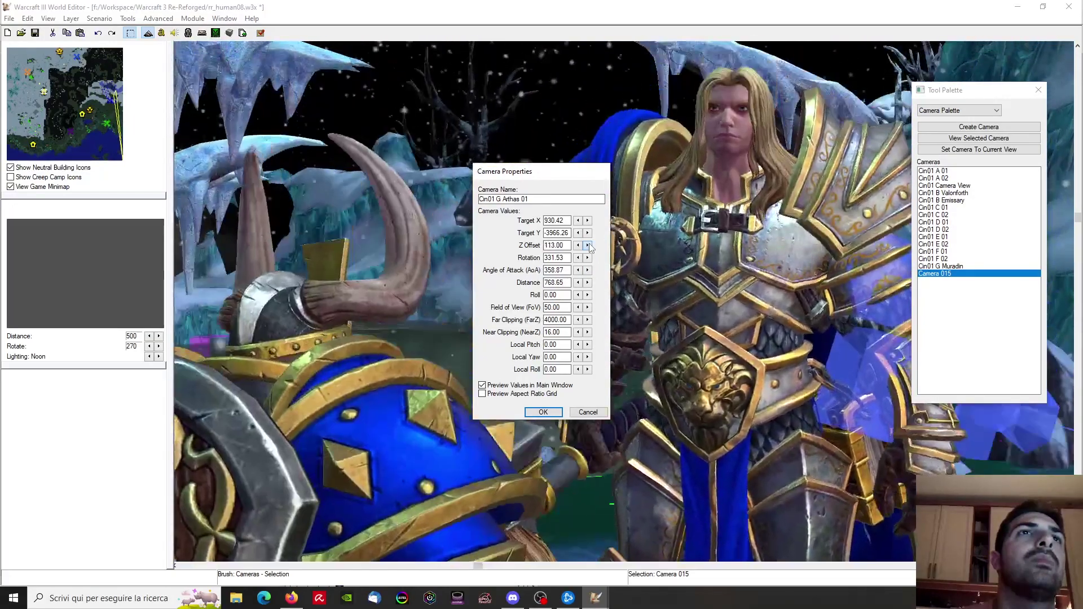
left_click(587, 245)
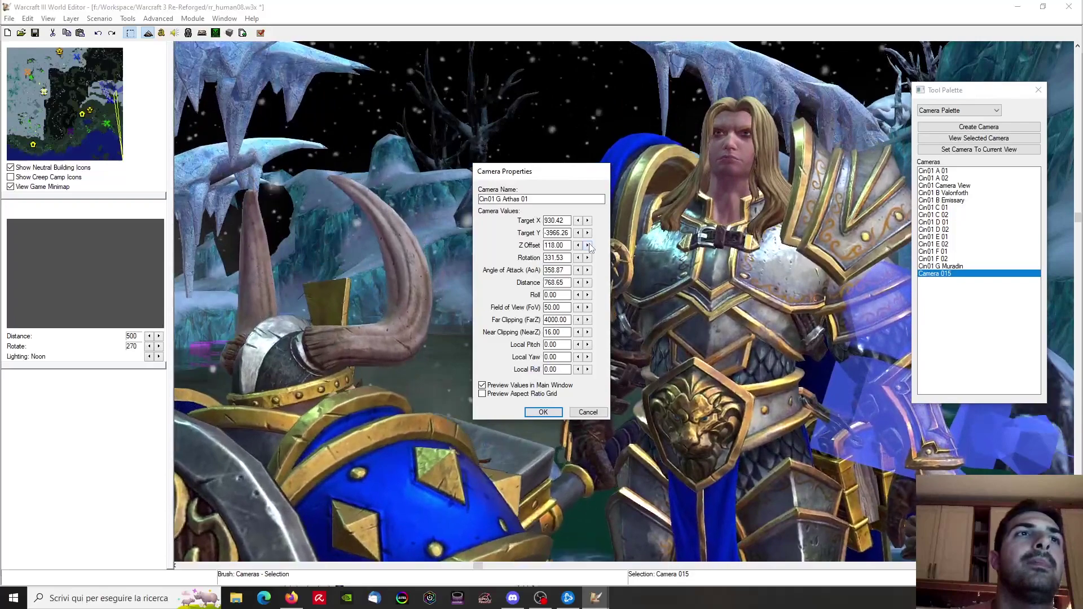
left_click(588, 246)
Set the Cin01 G Arthas 01 camera's distance to 750 and field of view to 60, and view the shot
double_click(561, 281)
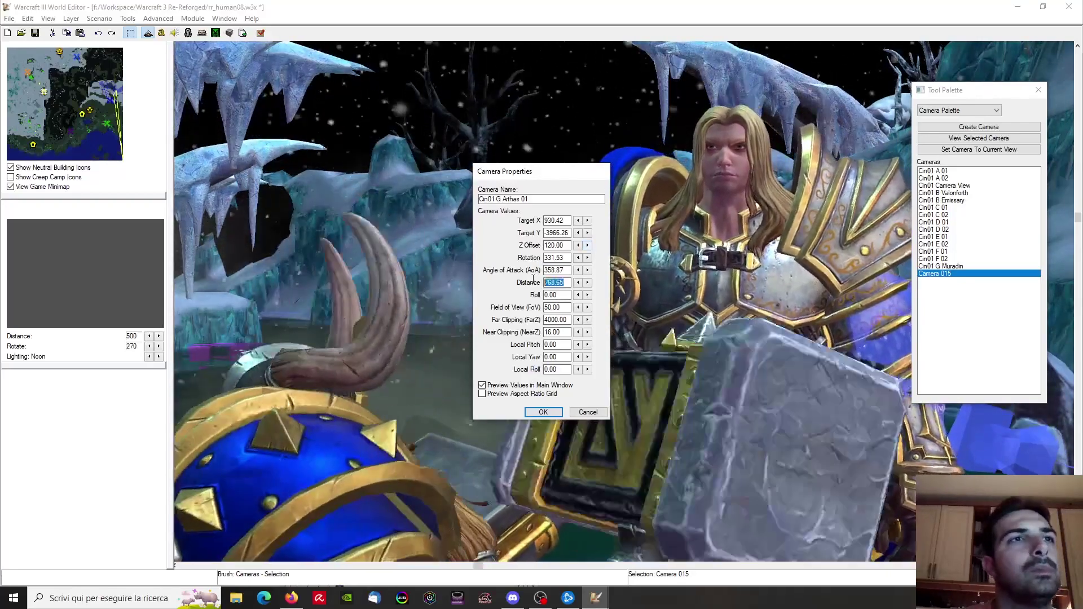
type("6")
left_click_drag(563, 280, 541, 288)
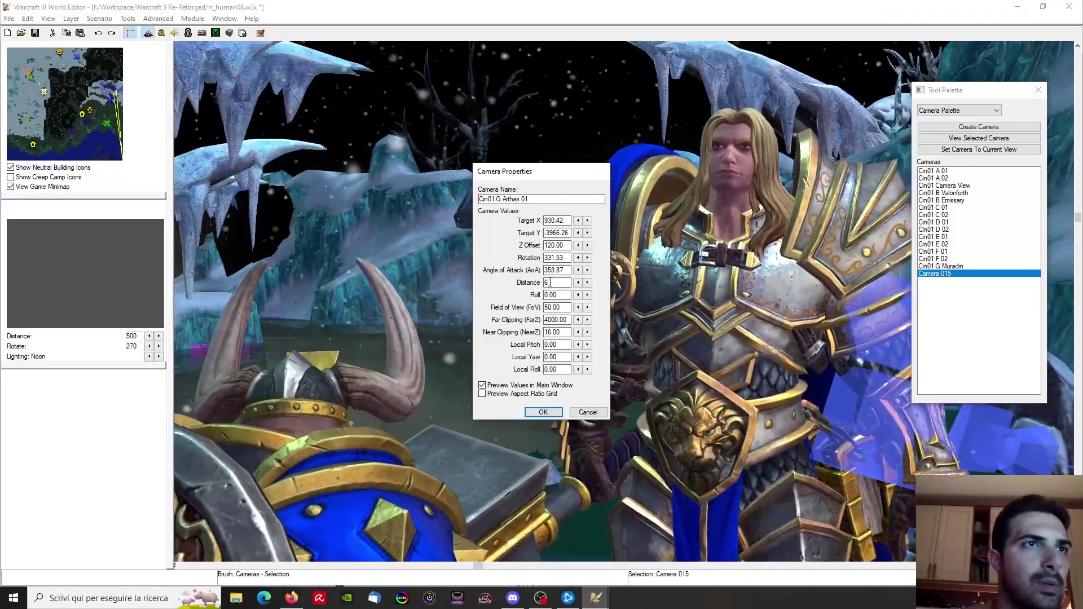
type("700")
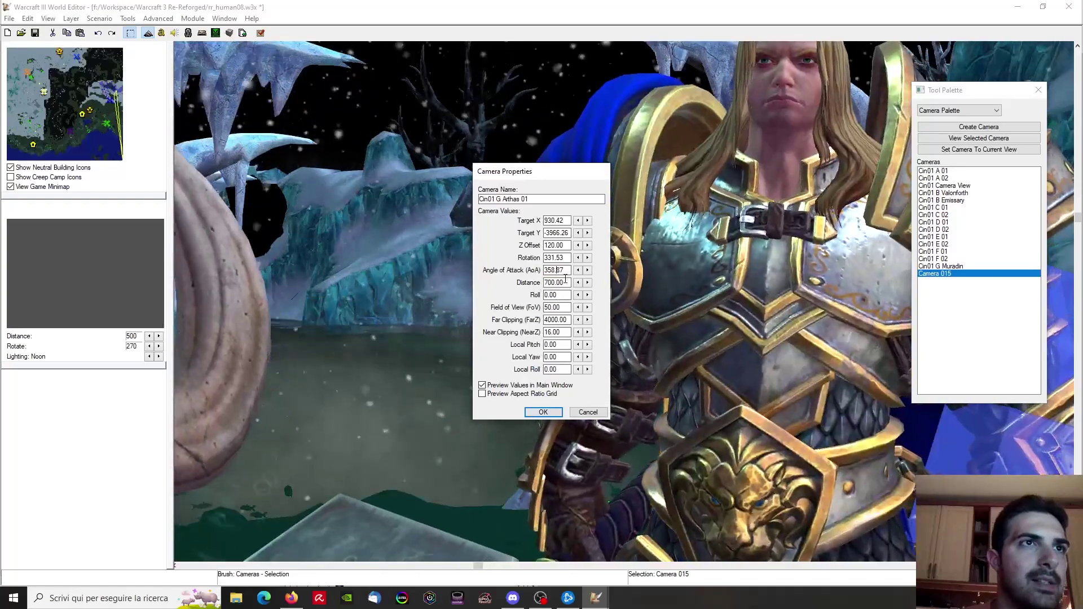
type("8")
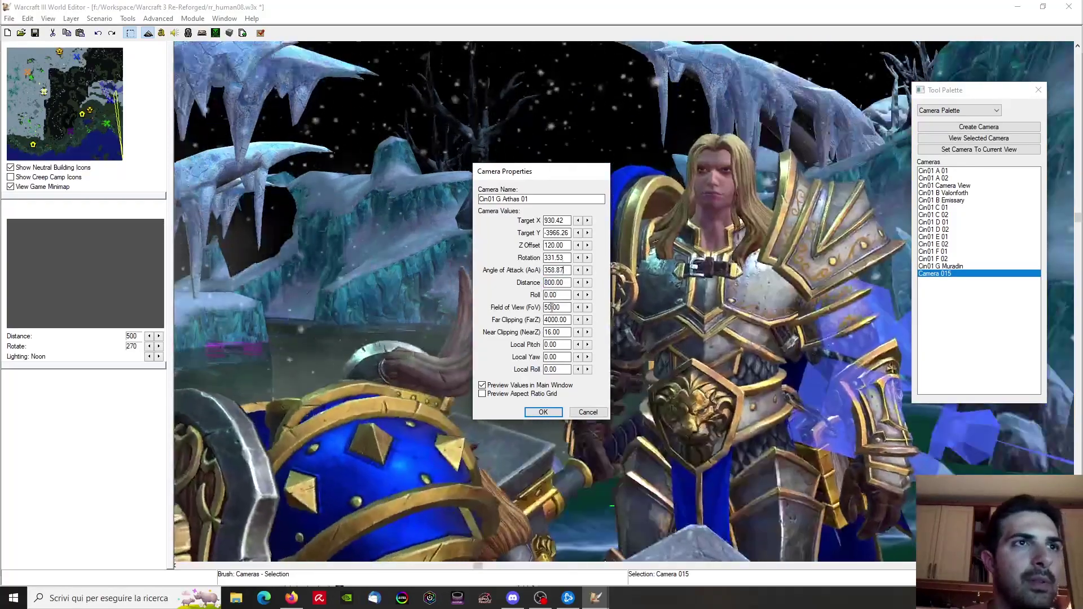
left_click_drag(551, 308, 543, 307)
type("6")
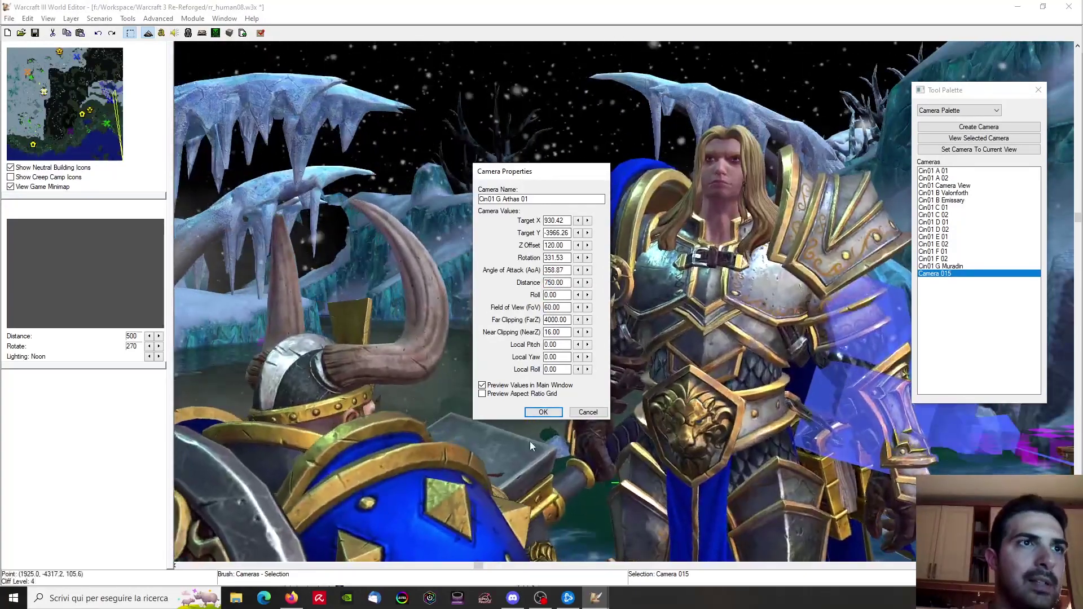
left_click(543, 412)
double_click(960, 274)
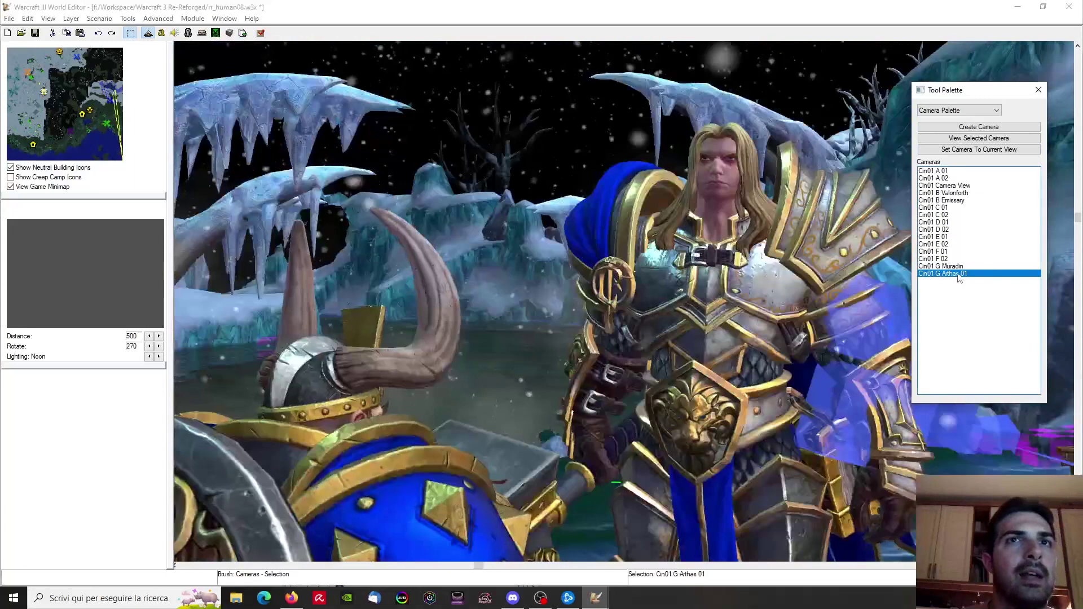
Create a close-up camera on the blond hero's face and shoulders, named Cin01 G Arthas 02
right_click_drag(808, 229, 739, 245)
scroll(706, 256, "up", 3)
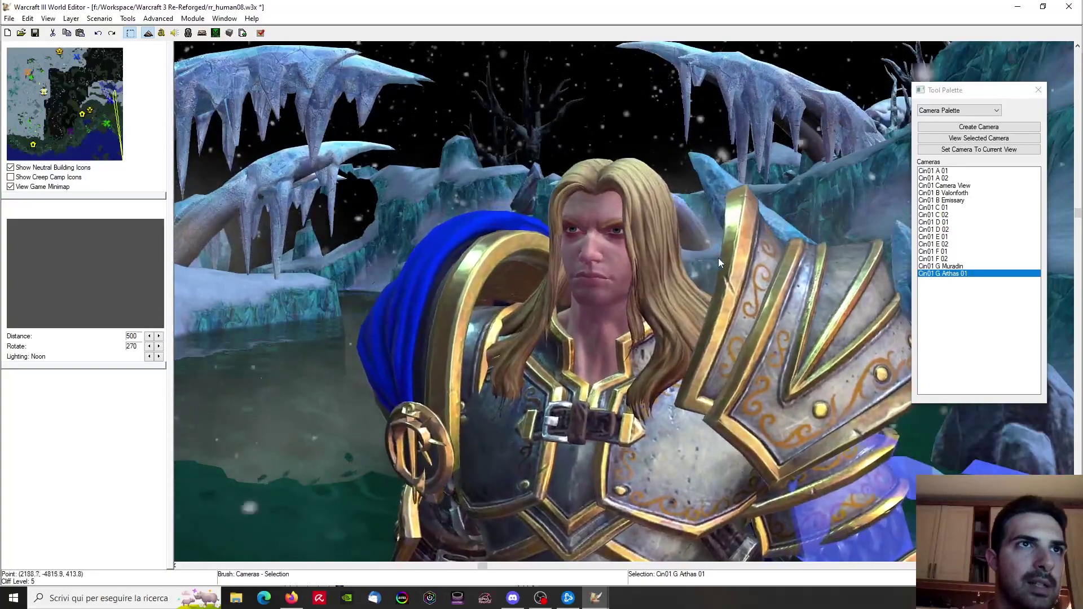
left_click(982, 129)
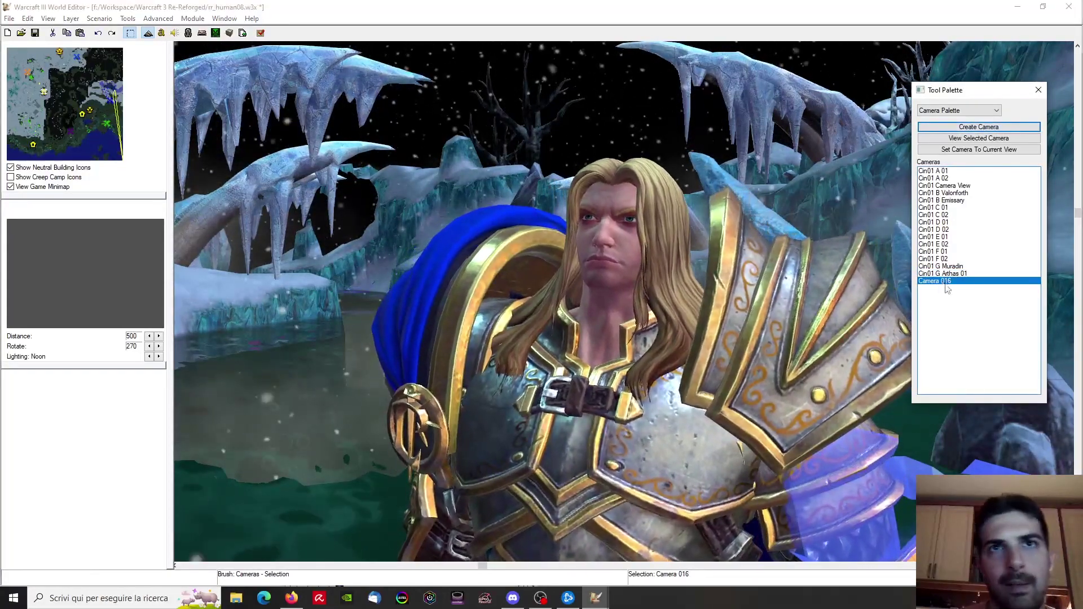
double_click(947, 281)
type("Cin01 G Arthas 02")
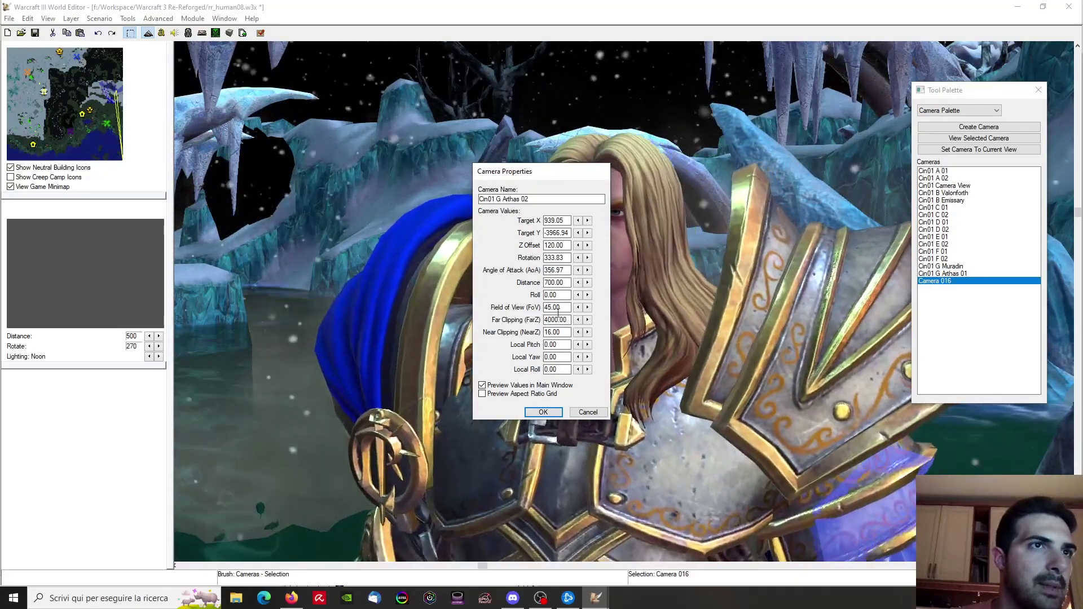
Set the Cin01 G Arthas 02 camera's far clipping to 5000 and distance to 675, and accept the properties
type("5")
left_click(552, 308)
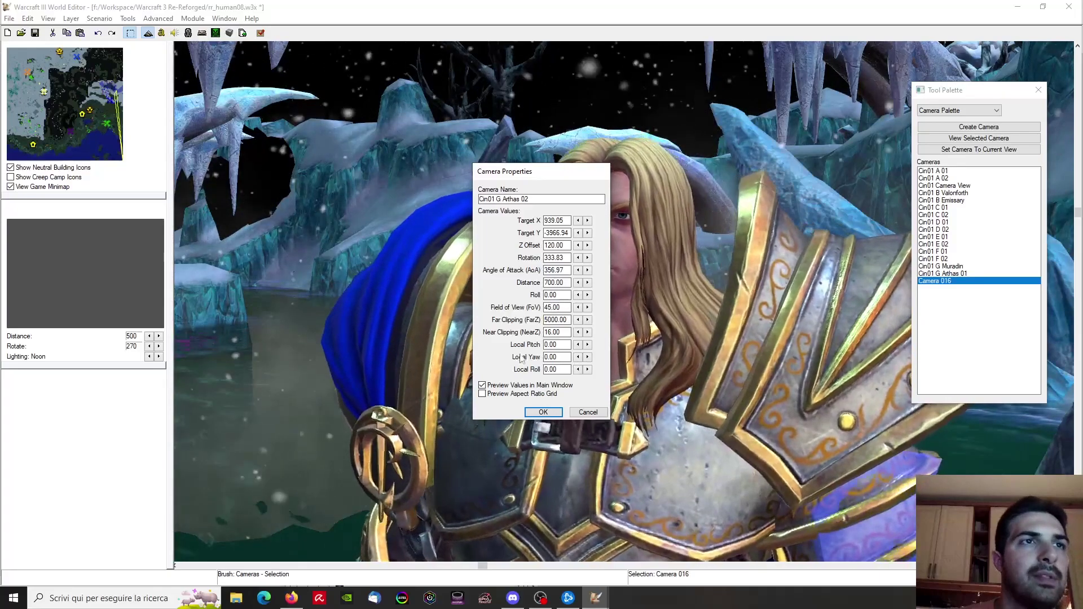
left_click(547, 282)
type("675")
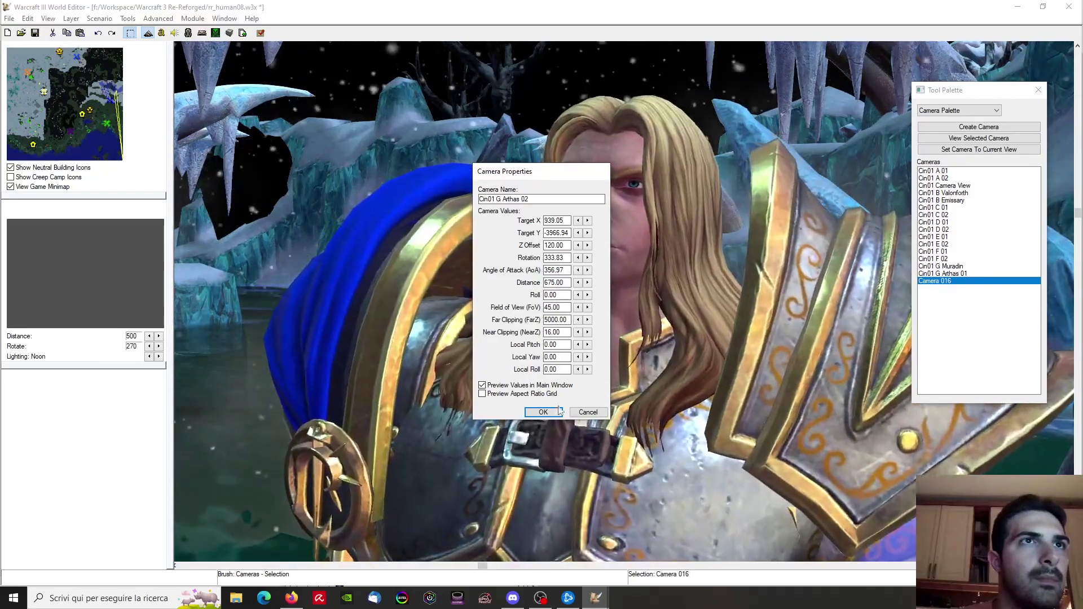
left_click(545, 414)
View the Cin01 G Arthas 01, Cin01 G Arthas 02 and Cin01 G Muradin shots to compare the framing
double_click(948, 273)
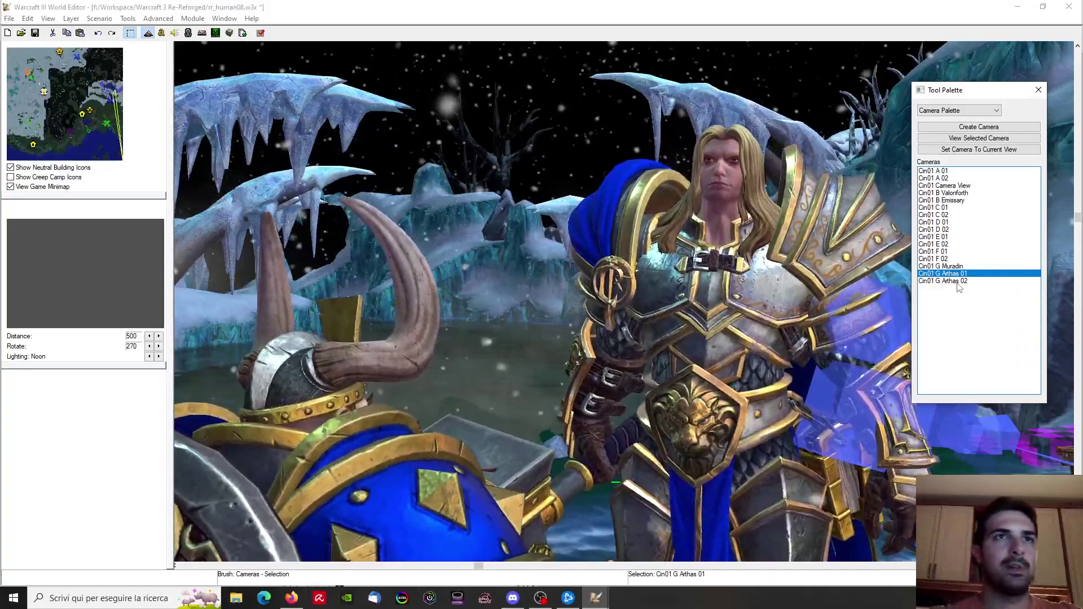
double_click(959, 282)
left_click(951, 266)
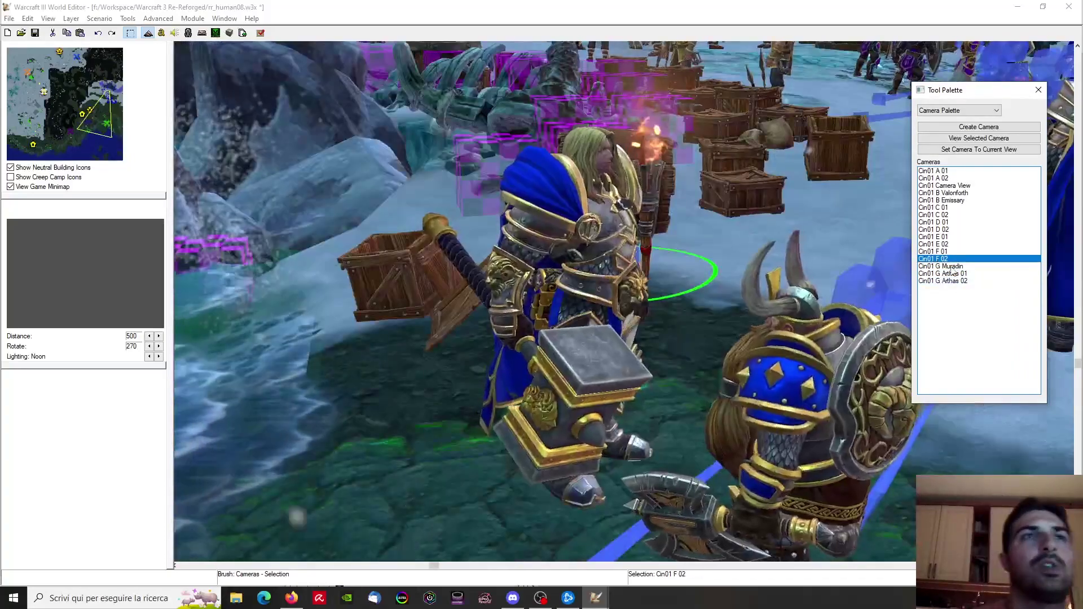
double_click(951, 267)
Turn the Arthas (No Glow) unit beside the dwarf away from him, and check the Cin01 G Arthas 01 and 02 shots
right_click_drag(609, 275, 631, 267, "ctrl")
scroll(674, 383, "down", 4)
left_click(959, 111)
left_click(962, 135)
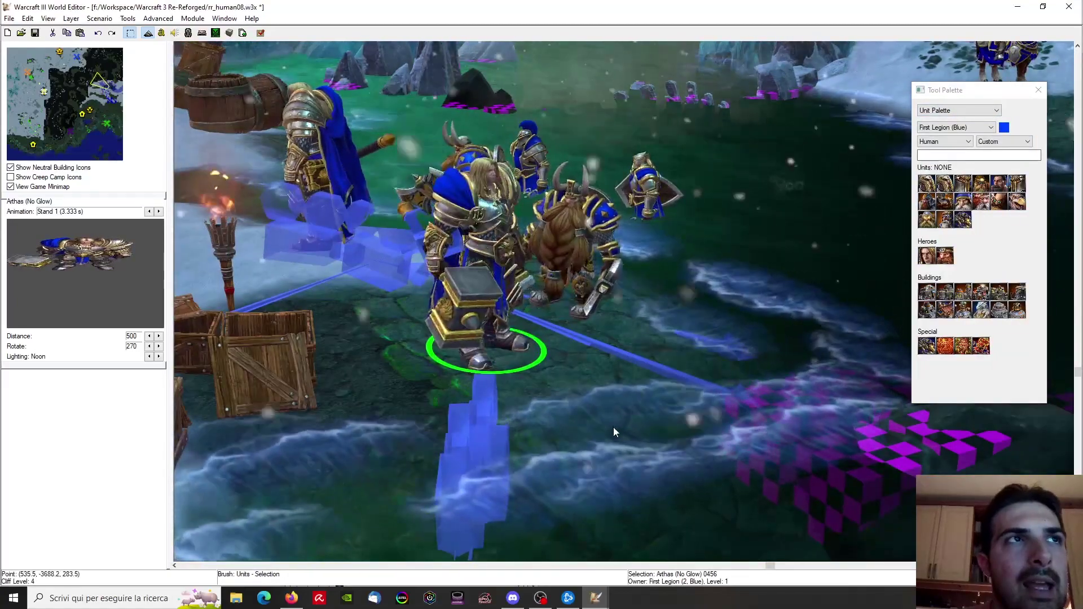
left_click(959, 110)
left_click(954, 147)
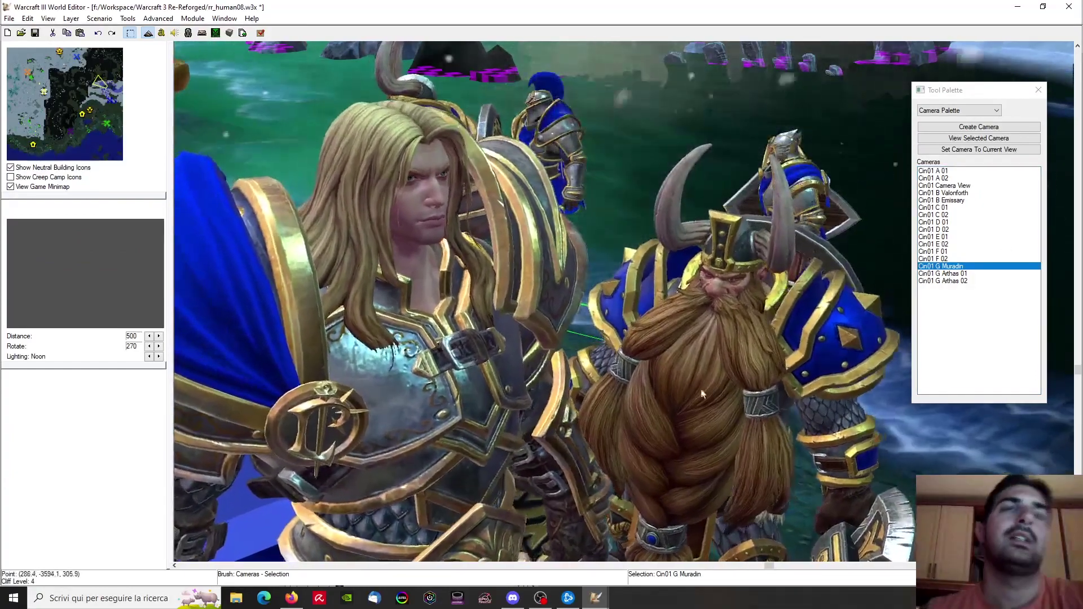
double_click(953, 273)
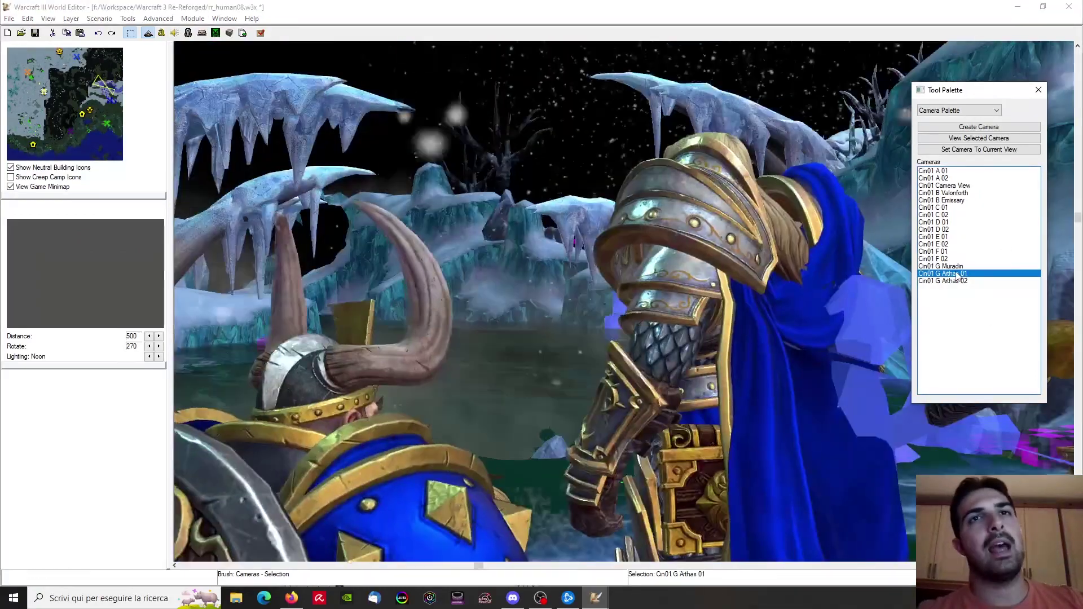
double_click(954, 280)
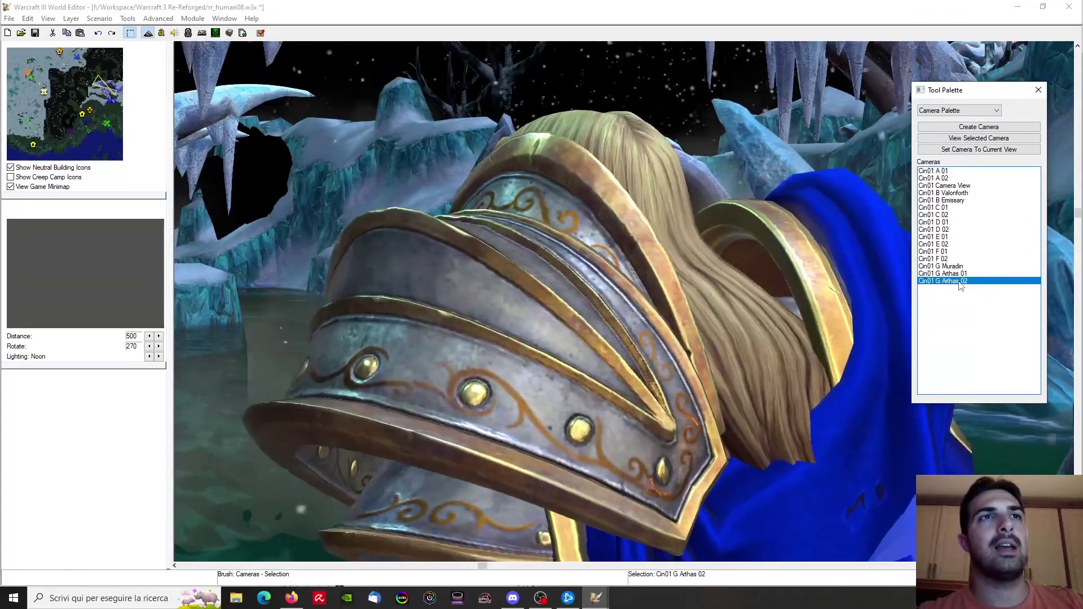
Move Captain Marwyn and the shield-bearing captain together closer to the dwarf with the hammer
scroll(653, 243, "down", 5)
right_click_drag(653, 243, 781, 332, "ctrl")
scroll(757, 242, "up", 3)
left_click(959, 110)
left_click(939, 135)
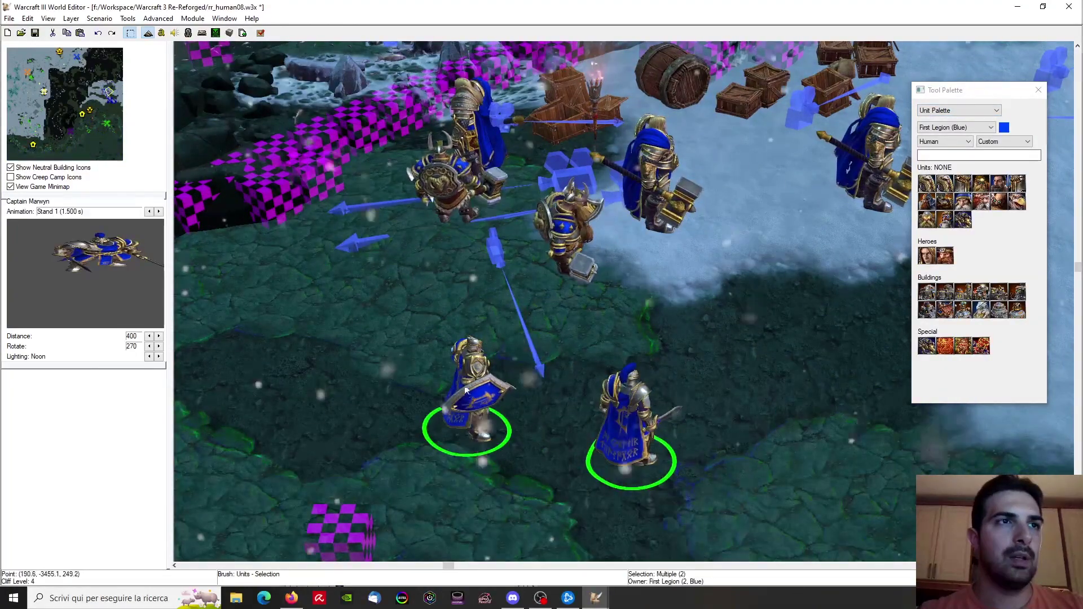
mouse_move(449, 341)
left_mouse_down()
mouse_move(448, 327)
mouse_move(446, 343)
mouse_move(465, 347)
left_mouse_up()
right_click_drag(533, 411, 705, 282, "ctrl")
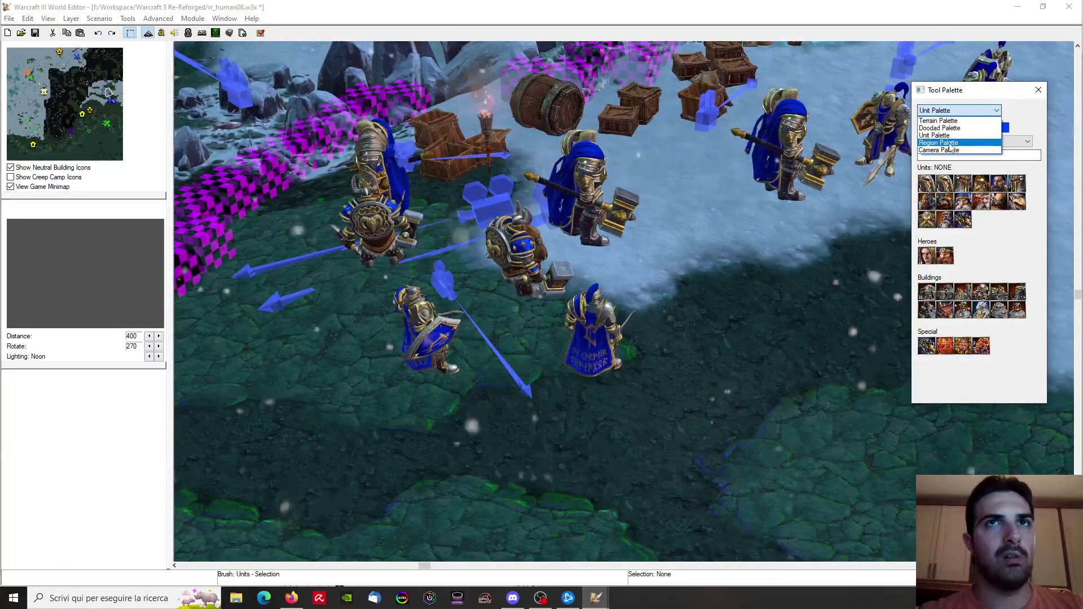
Move the Cin01 Marwyn 00 and Cin01 Falric 00 regions under their repositioned captains
left_click(950, 143)
left_click(587, 343)
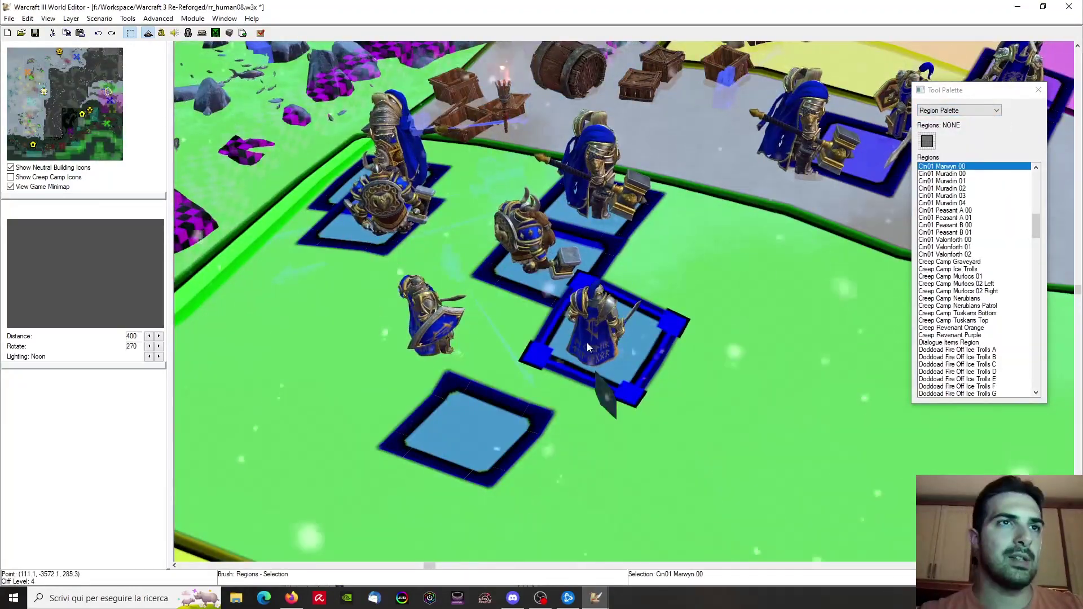
left_click_drag(465, 408, 405, 337)
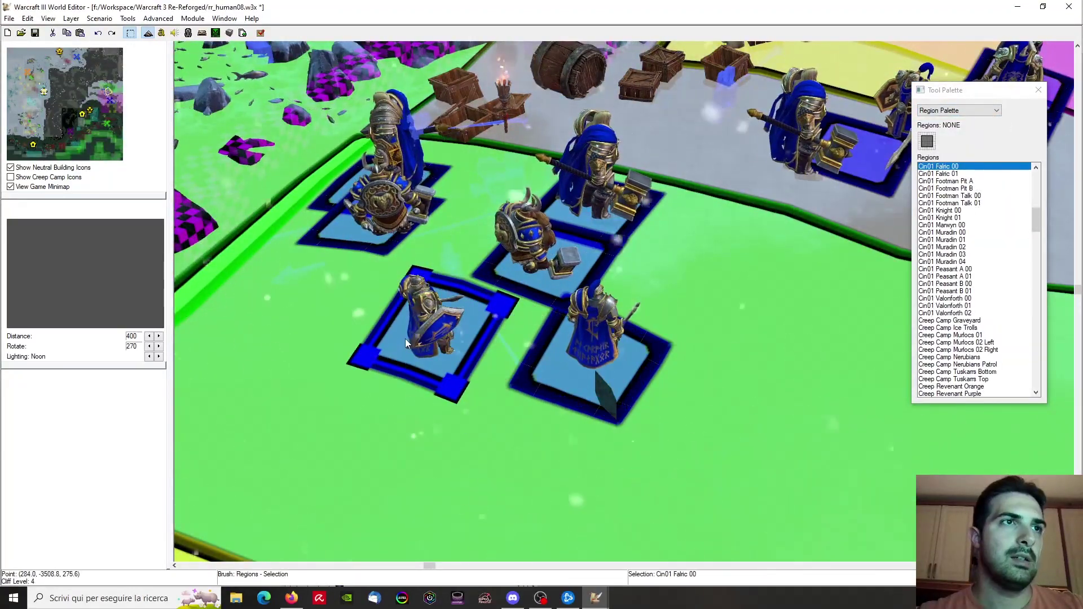
Switch to the camera tools and bring the snowy forest area with the blue-caped units and the barricade into view
scroll(405, 338, "down", 1)
right_click_drag(611, 301, 417, 485)
scroll(508, 282, "down", 4)
right_click_drag(496, 124, 790, 452)
left_click(938, 150)
left_click_drag(55, 72, 78, 63)
right_click_drag(508, 237, 531, 344)
left_click(542, 598)
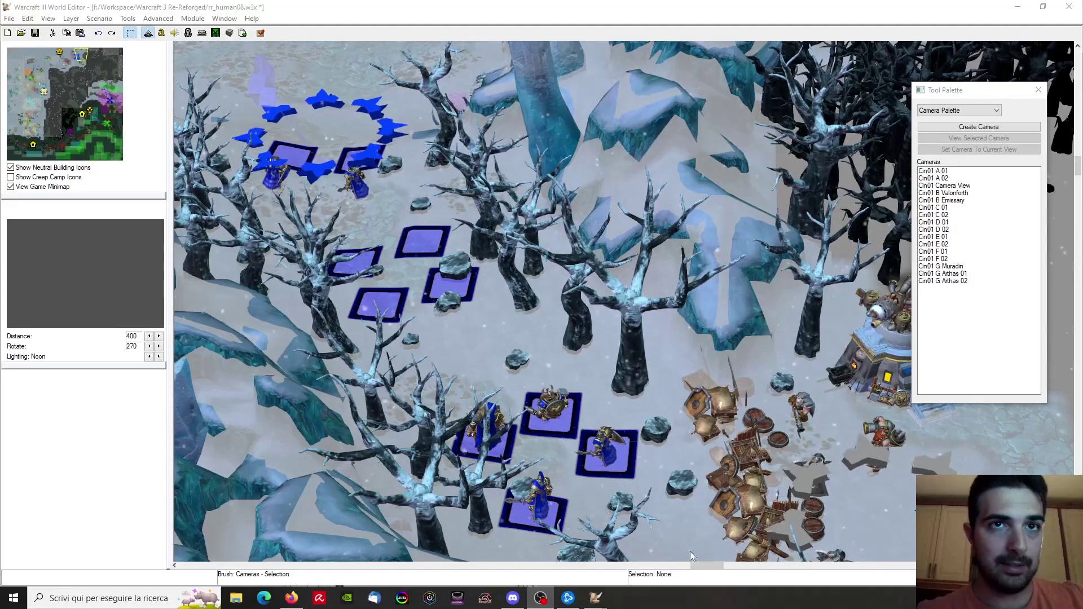
left_click(471, 552)
Turn on the game view settings and examine the dwarf barricade and the units beyond it from several distances
right_click_drag(525, 361, 681, 294, "ctrl")
scroll(681, 293, "up", 3)
right_click_drag(807, 442, 644, 290)
key("v")
scroll(606, 351, "up", 3)
right_click_drag(524, 287, 587, 225, "ctrl")
scroll(620, 254, "down", 3)
right_click_drag(648, 265, 667, 331, "ctrl")
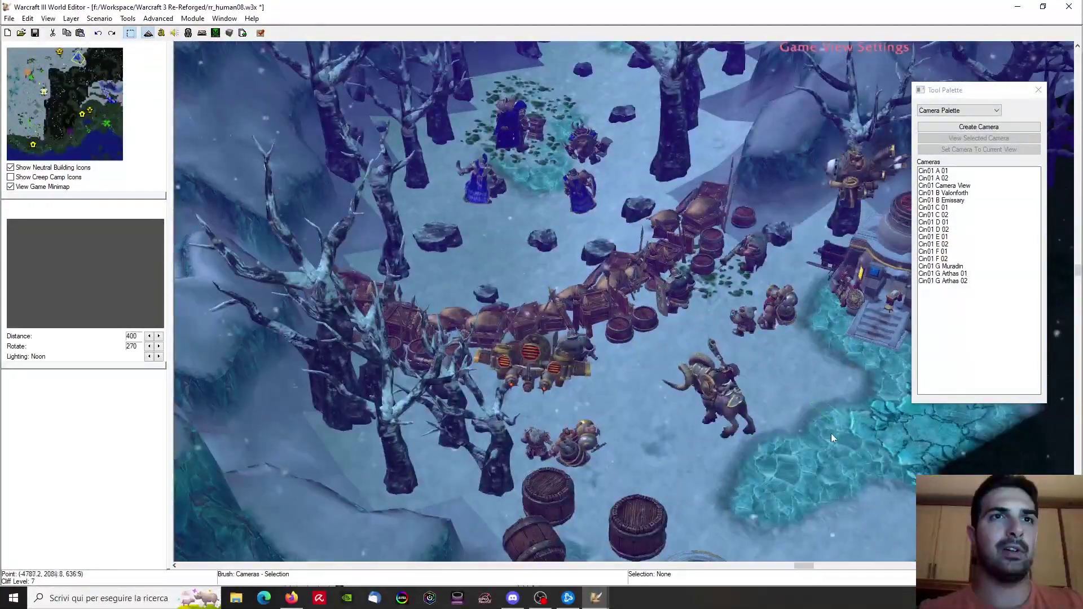
scroll(529, 244, "up", 8)
scroll(528, 242, "down", 8)
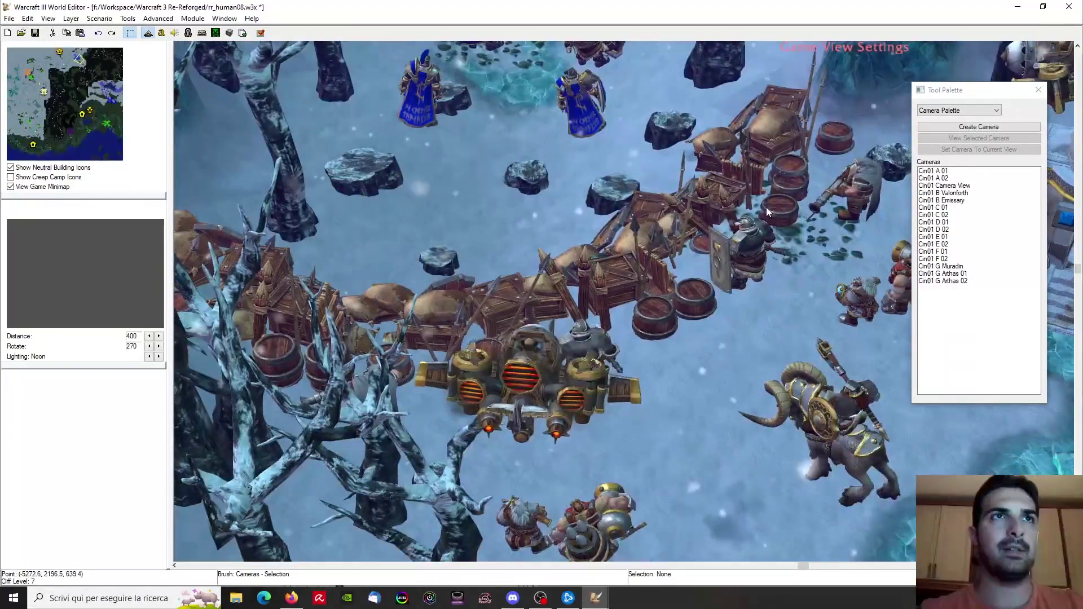
key("c")
key("c")
key("c")
scroll(651, 226, "down", 5)
scroll(649, 231, "up", 5)
key("c")
scroll(651, 262, "down", 2)
scroll(594, 235, "down", 1)
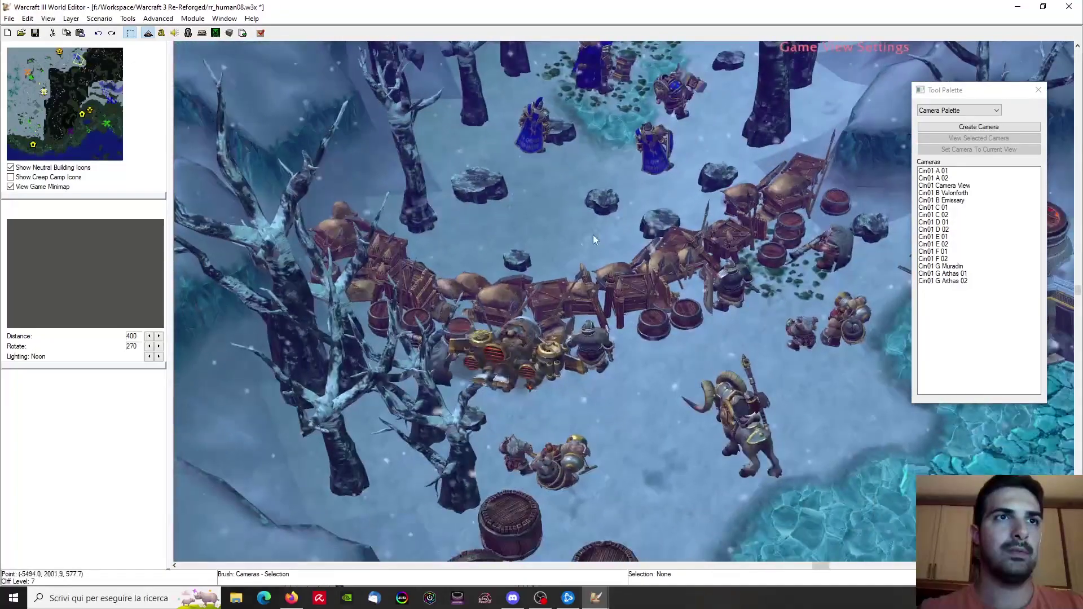
Create a camera looking over the armoured guard at the barricade towards the heroes, and open its properties
scroll(645, 297, "up", 8)
right_click_drag(585, 240, 646, 141)
scroll(645, 142, "down", 7)
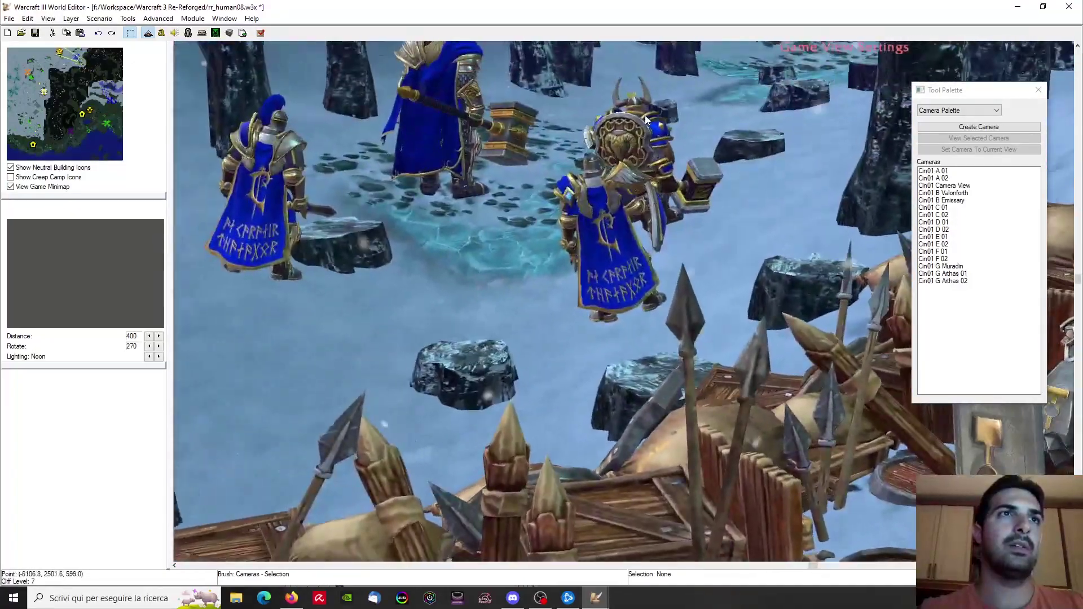
scroll(644, 141, "up", 2)
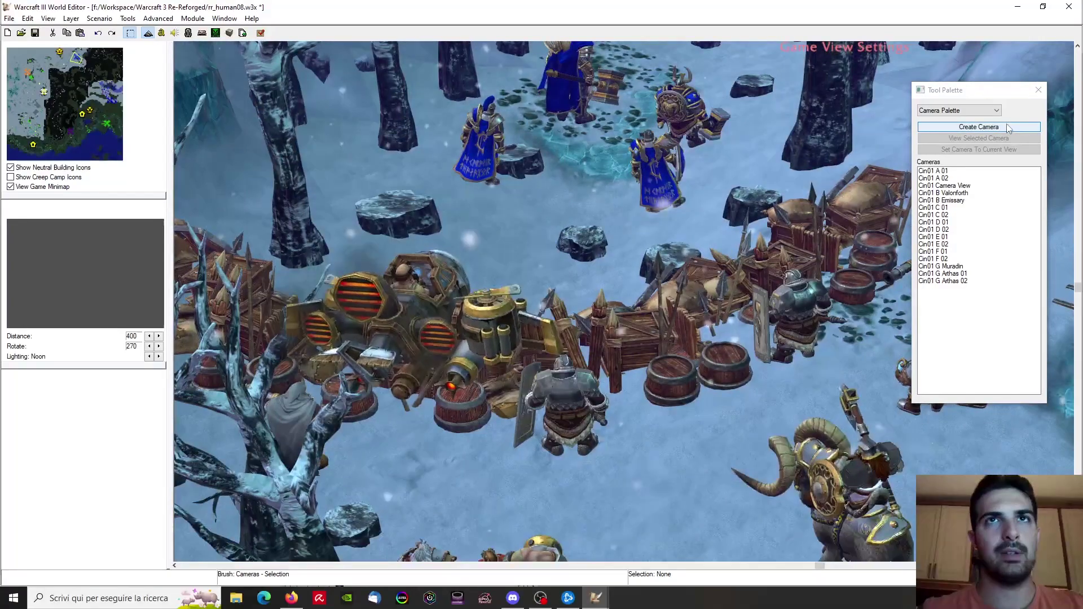
scroll(679, 259, "up", 5)
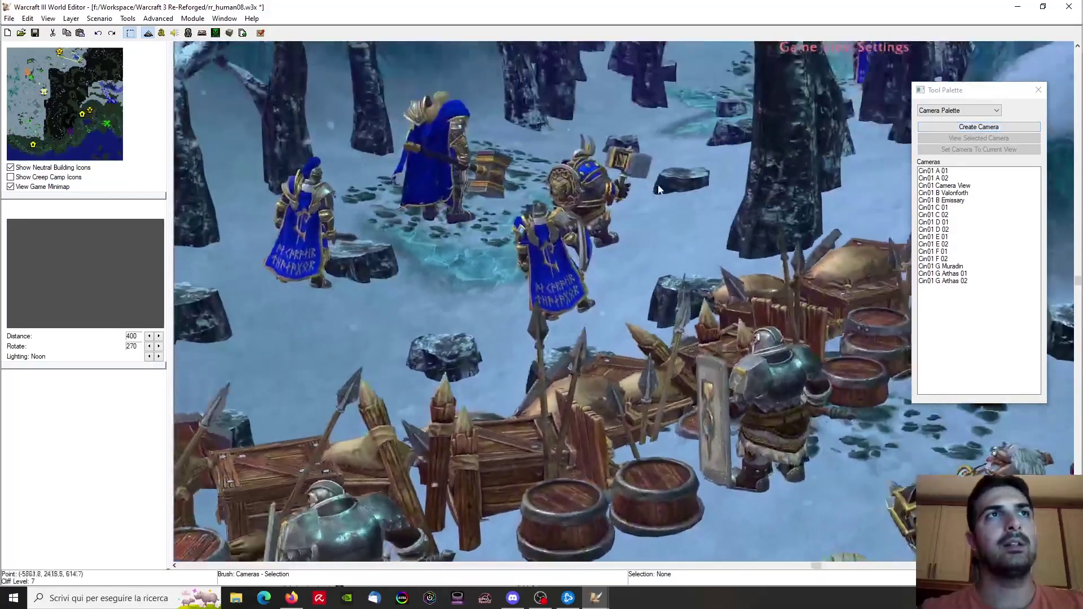
right_click_drag(657, 190, 618, 361)
right_click_drag(511, 236, 496, 299)
scroll(496, 299, "up", 4)
right_click_drag(756, 248, 530, 379)
scroll(577, 326, "up", 2)
right_click_drag(579, 331, 555, 322, "ctrl")
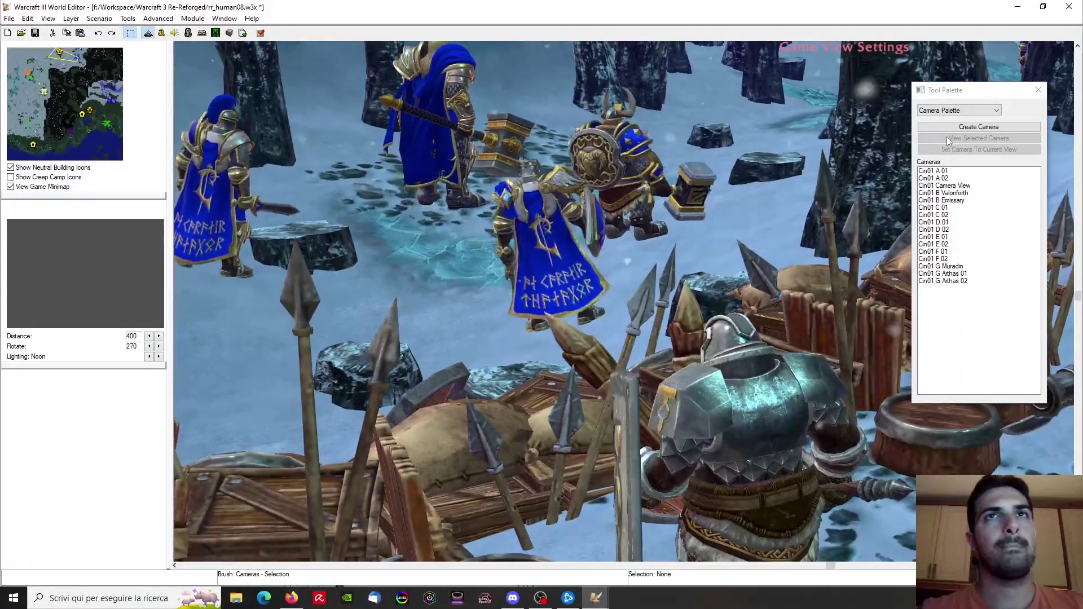
left_click(978, 127)
right_click(939, 288)
left_click(970, 293)
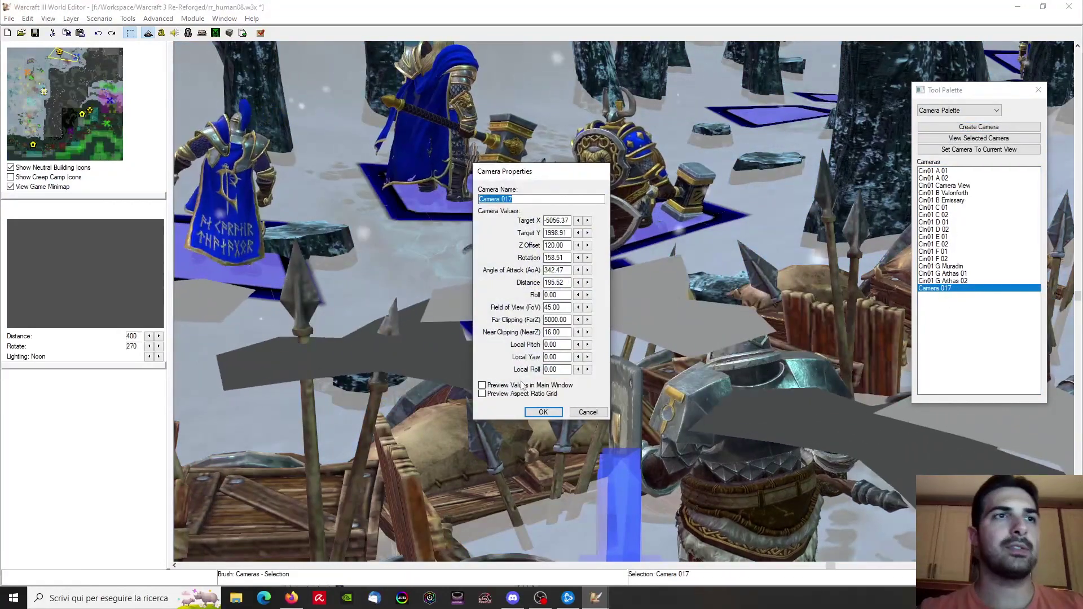
Preview the new camera's values, try a field of view of 60, and settle on distance 150 and field of view 45
left_click(483, 384)
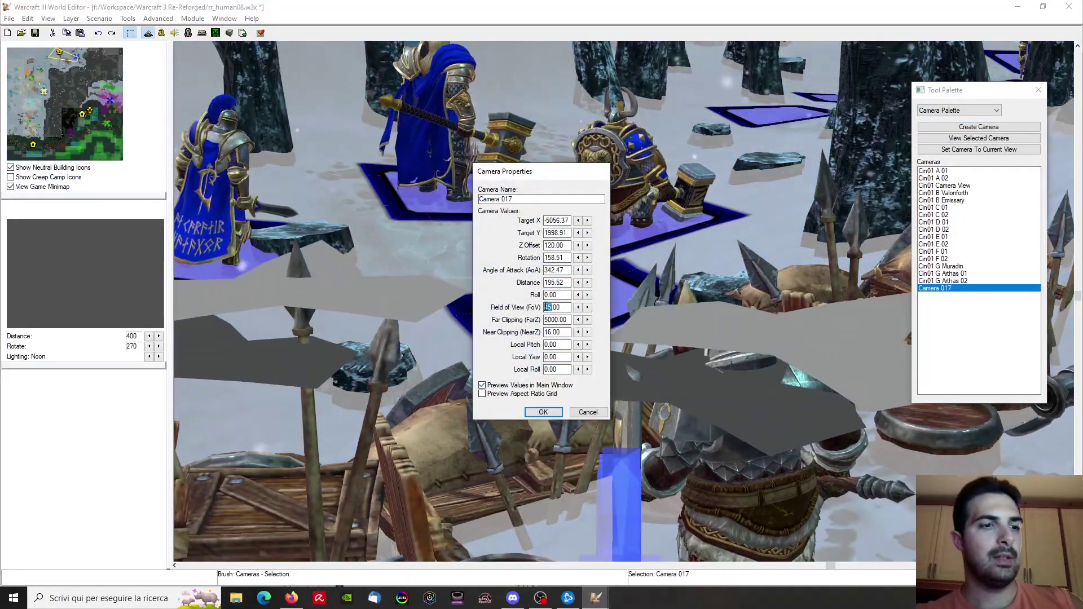
type("60")
left_click(561, 295)
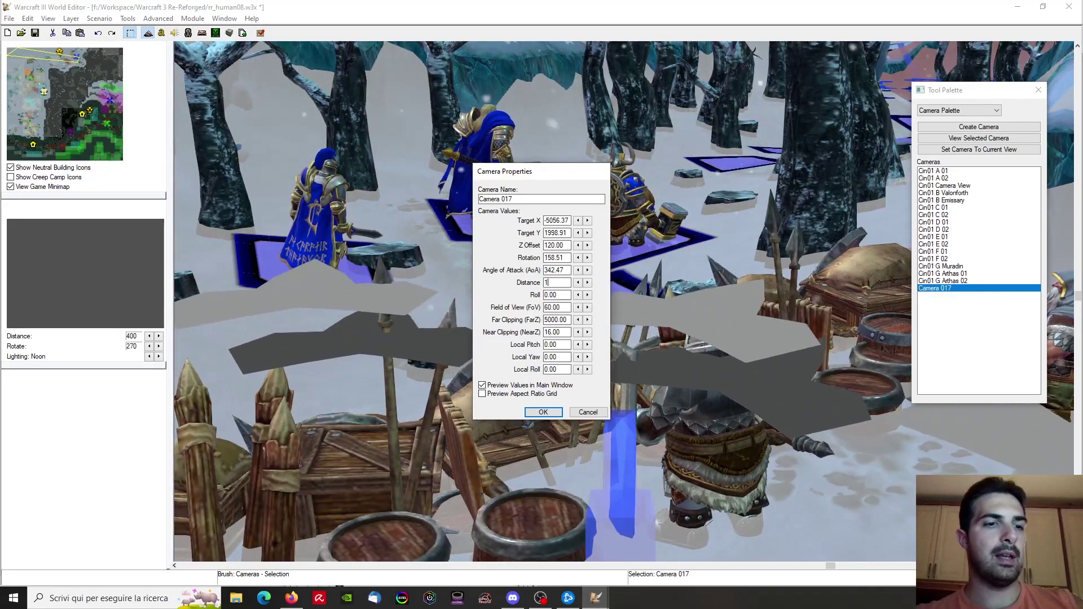
left_click(563, 272)
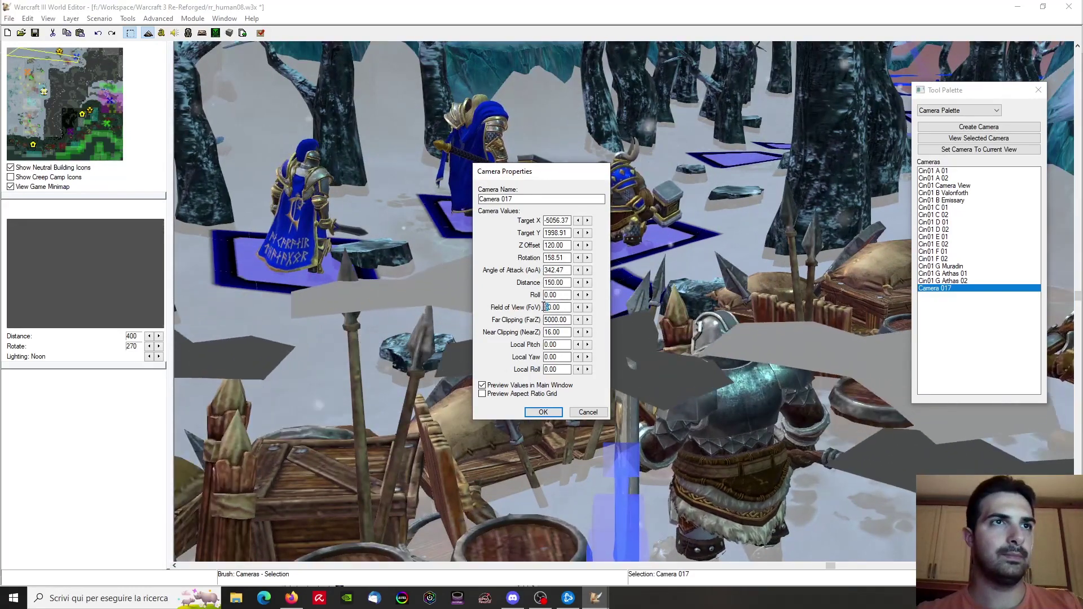
left_click(569, 283)
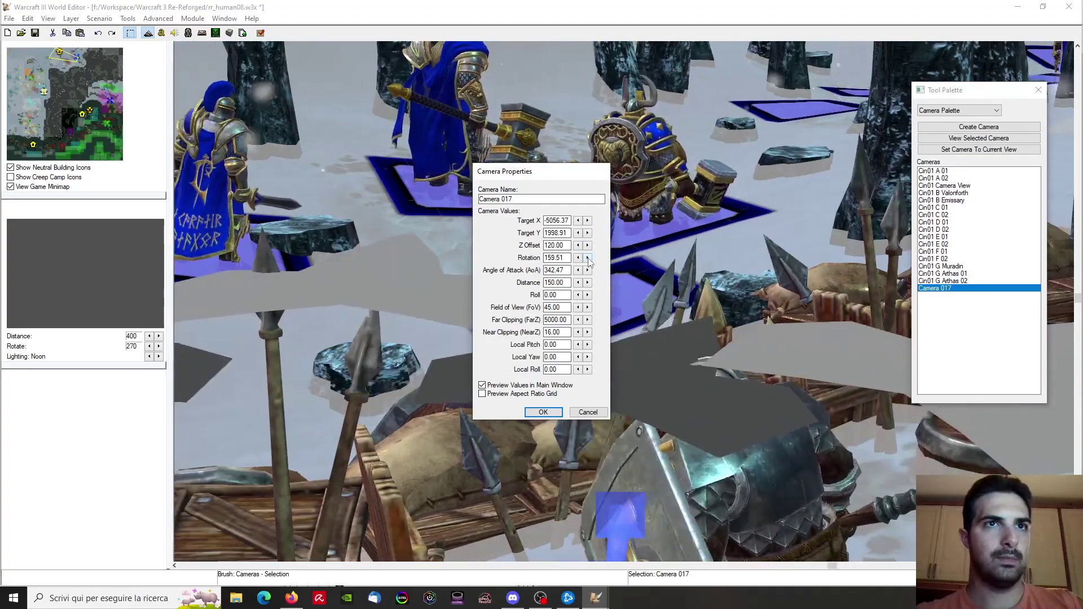
Set the barricade camera's angle of attack to 344.47, target X to -5150.37 and target Y to 2045.91
left_click(588, 270)
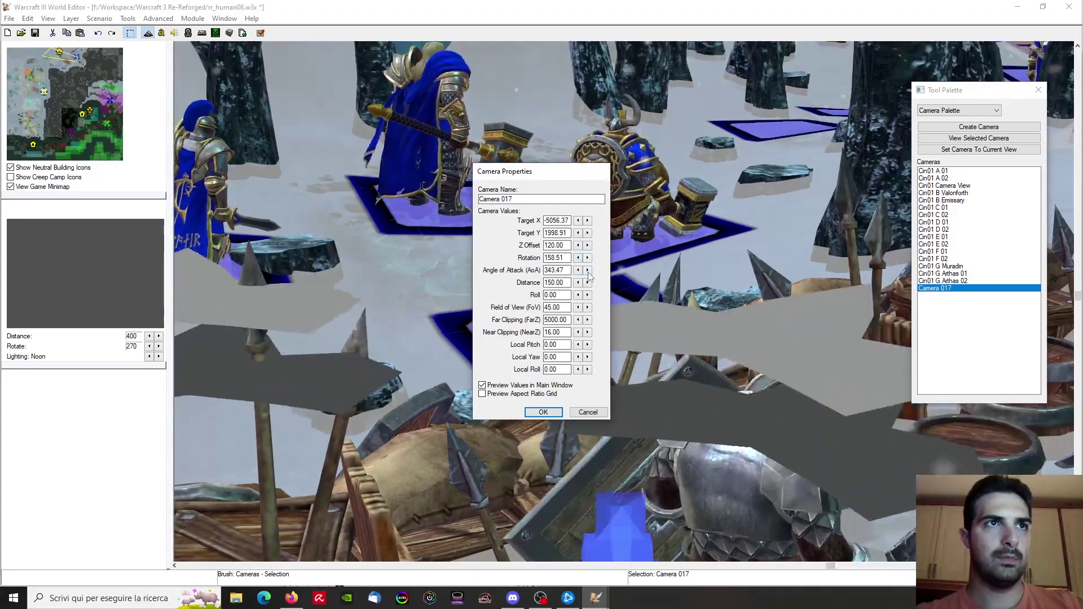
left_click(588, 270)
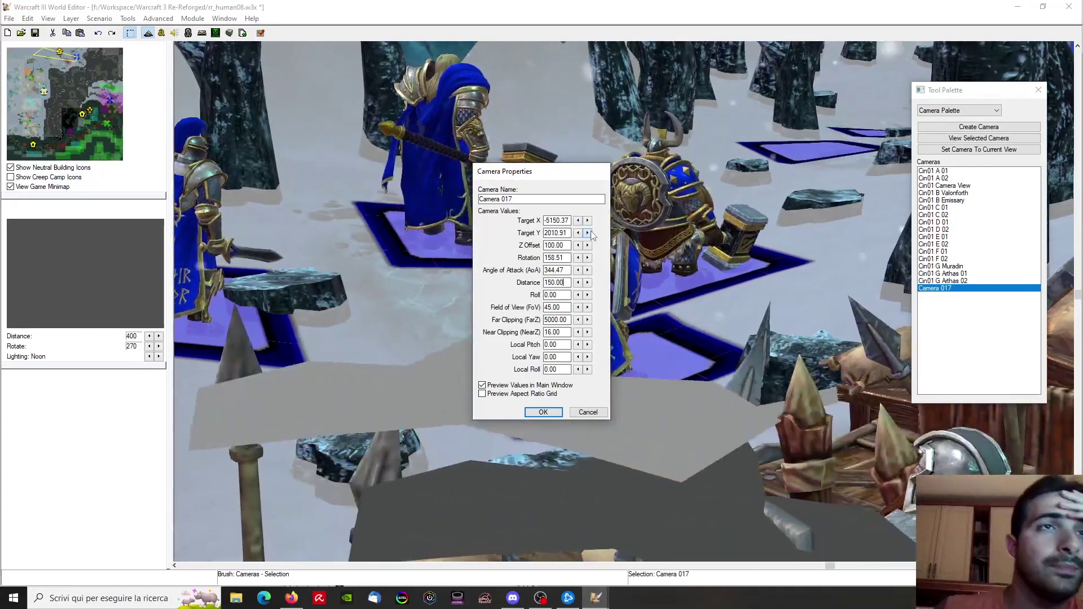
left_click(588, 232)
Lower the barricade camera's Z offset to 55 while previewing the shot behind the armoured guard
left_click(578, 246)
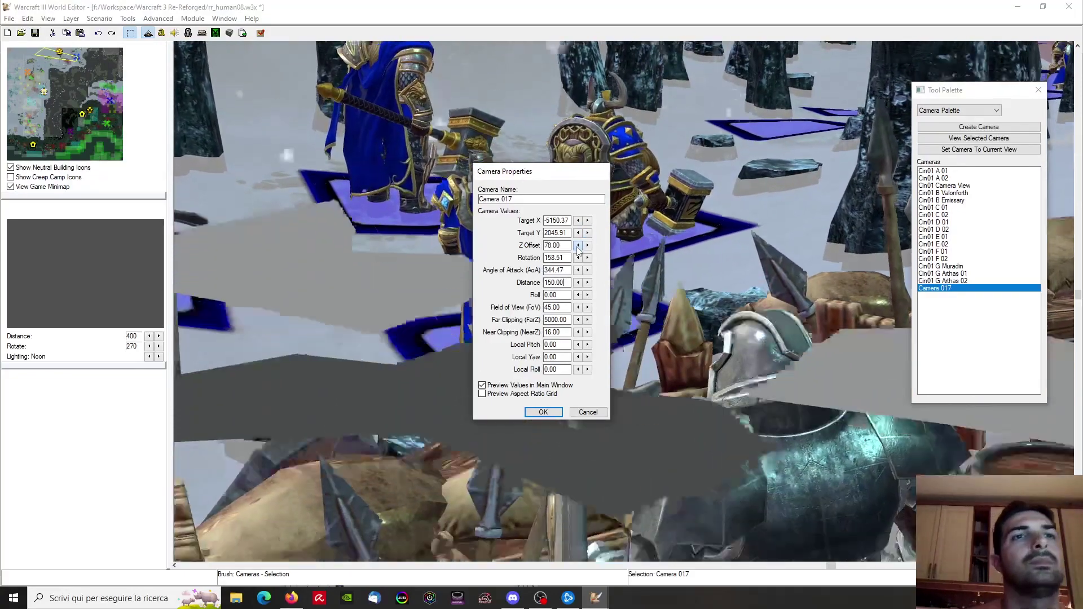
left_click(578, 245)
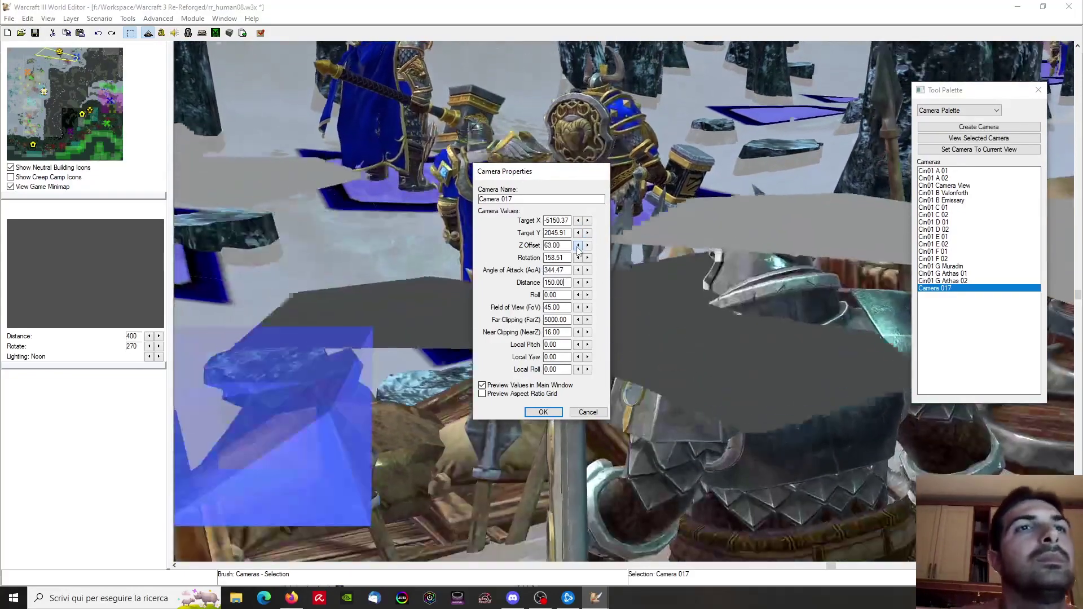
left_click(578, 245)
left_click(578, 246)
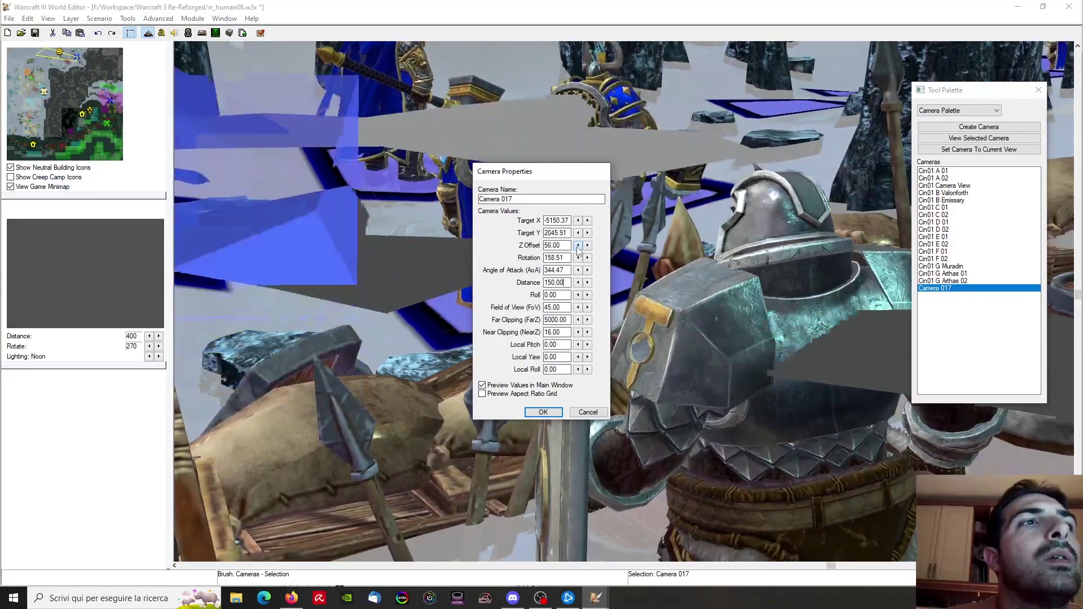
left_click(577, 245)
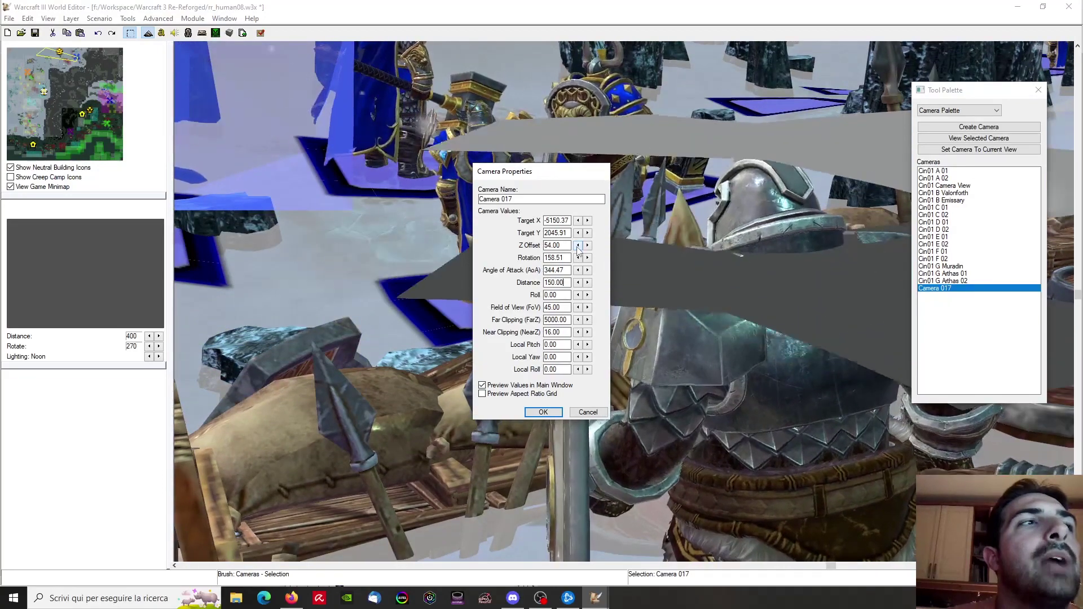
left_click(588, 247)
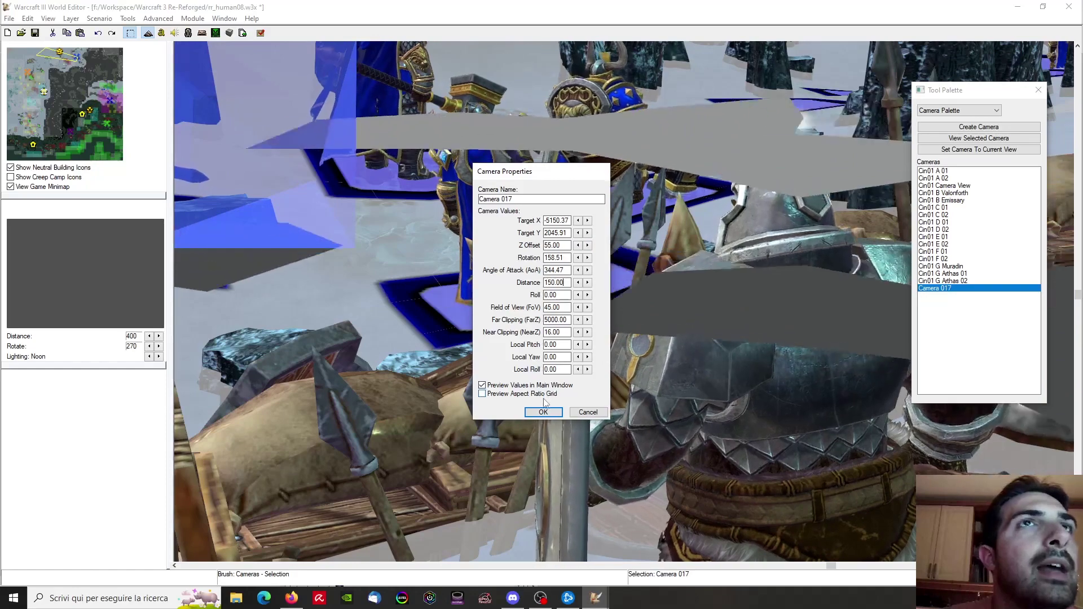
Set the barricade camera's far clipping to 4000 and apply its properties
left_click_drag(548, 320, 543, 320)
type("4")
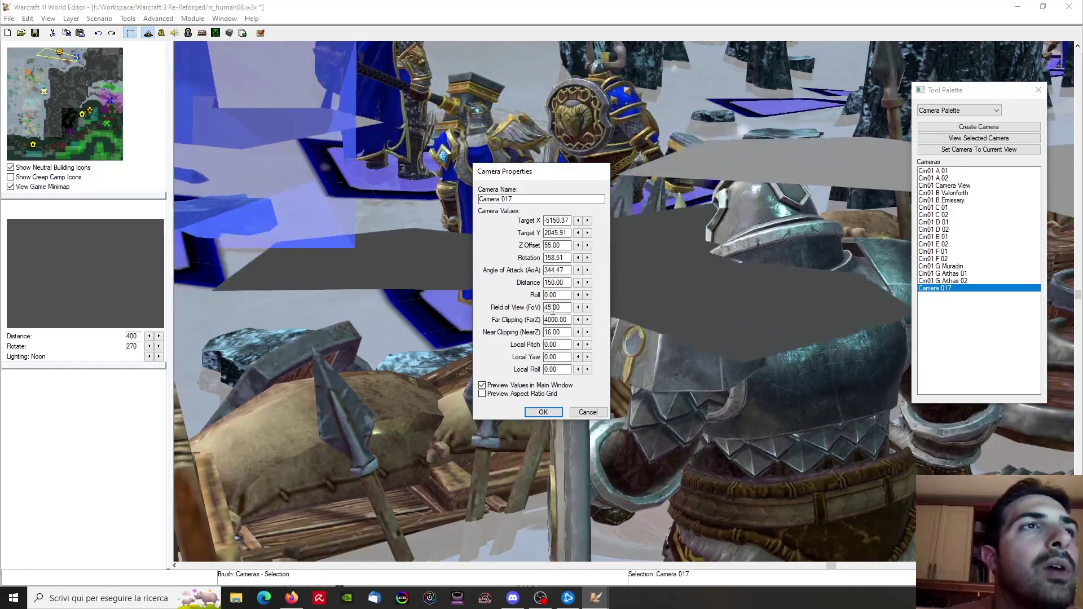
left_click(542, 412)
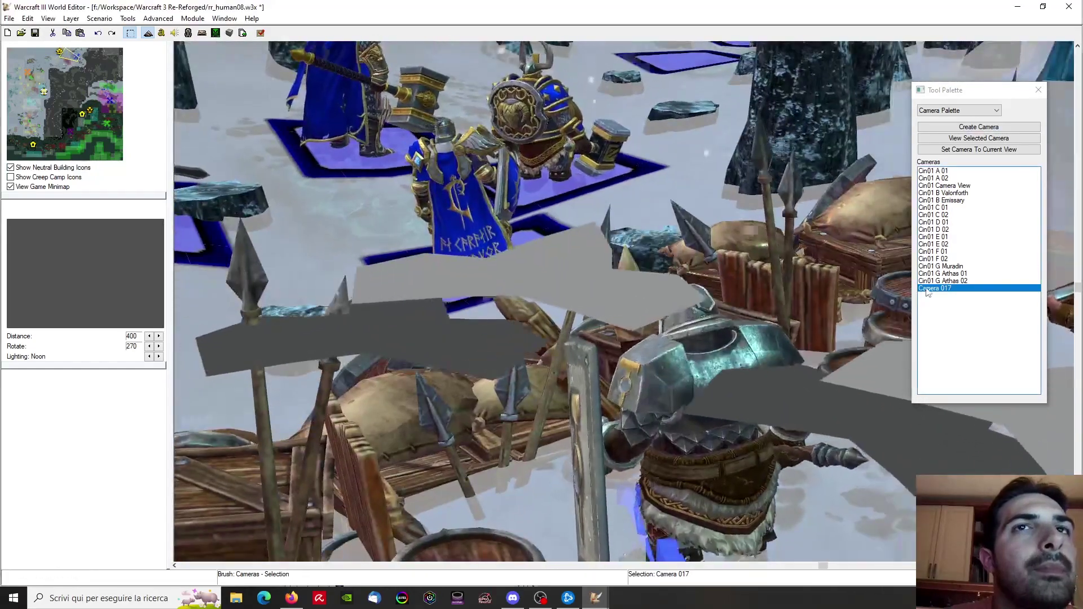
Rename the barricade camera as Cin01 H 01
right_click(946, 289)
left_click(946, 295)
type("Cin01")
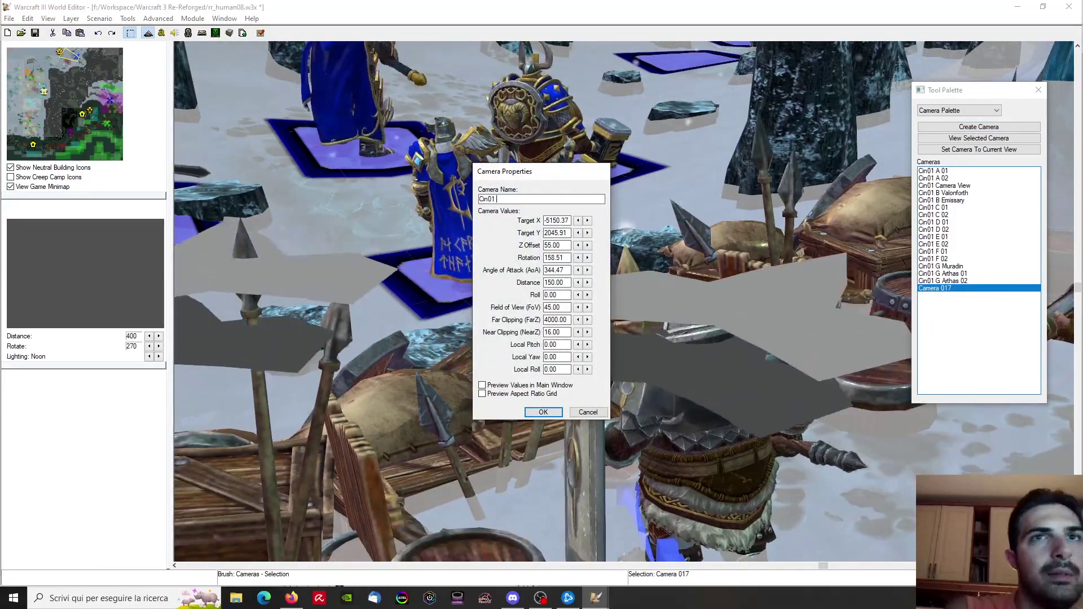
type(" G Arthas ")
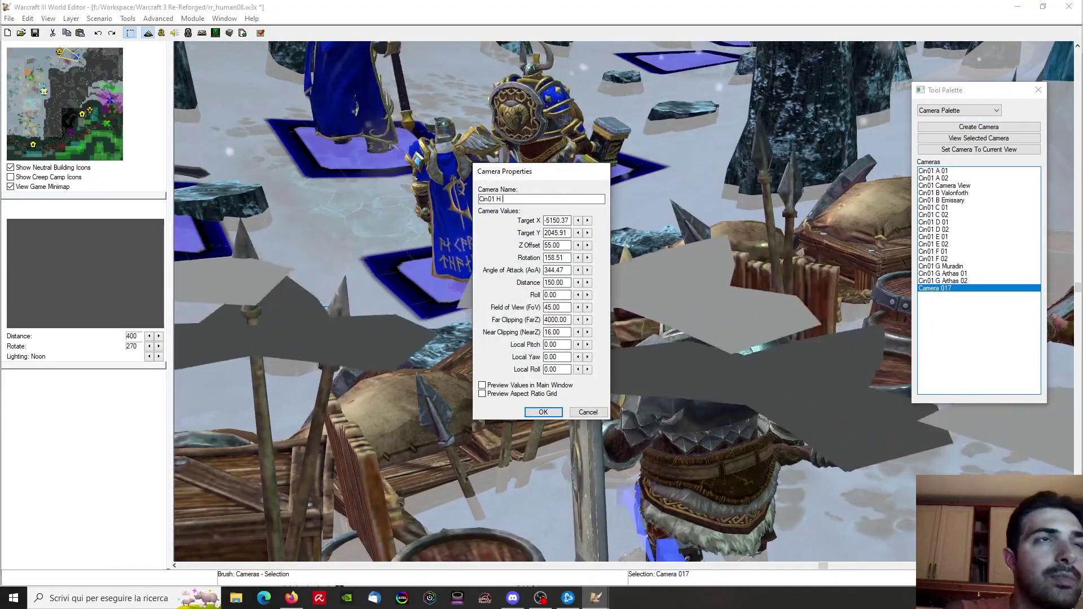
type("01")
key("Return")
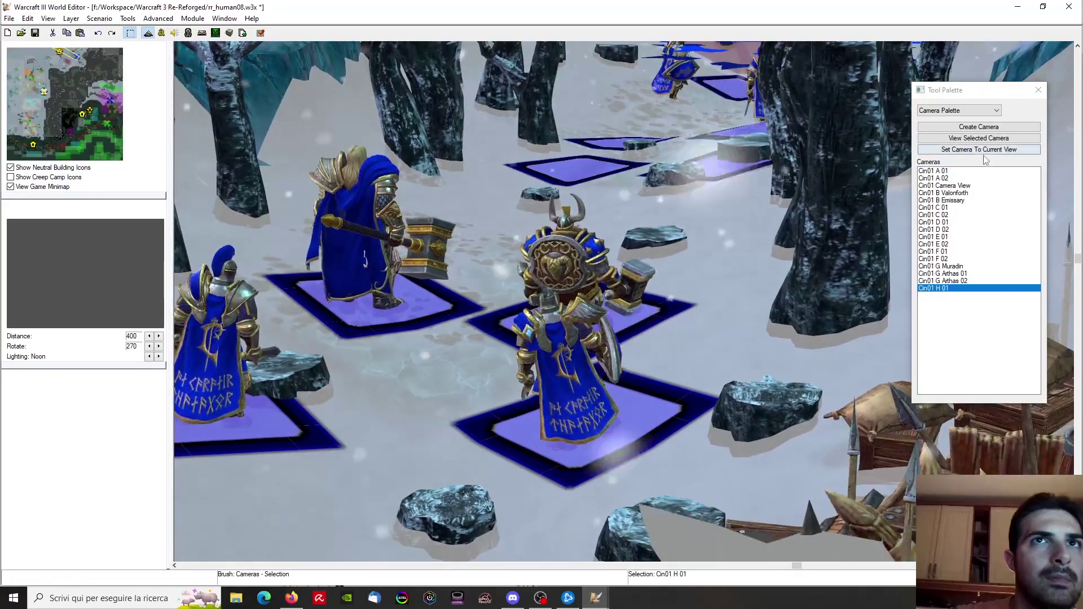
Create a camera looking from behind the heroes and their footmen up the snowy path, and name it Cin01 H 02
scroll(818, 267, "up", 2)
scroll(824, 255, "up", 2)
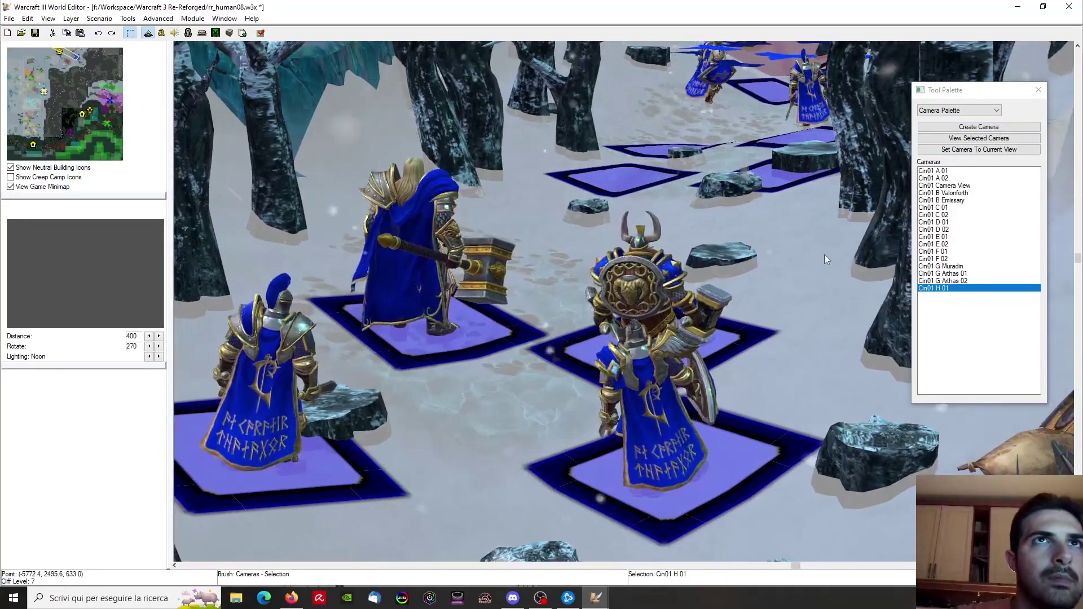
key("v")
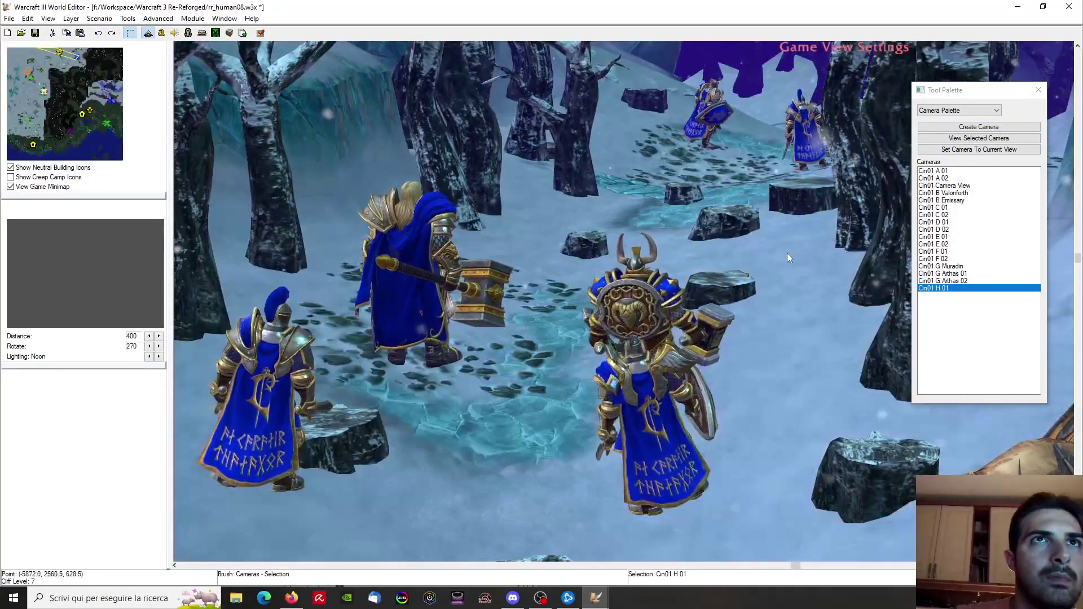
left_click(959, 127)
right_click(948, 295)
left_click(964, 299)
type("Cin01 H 02")
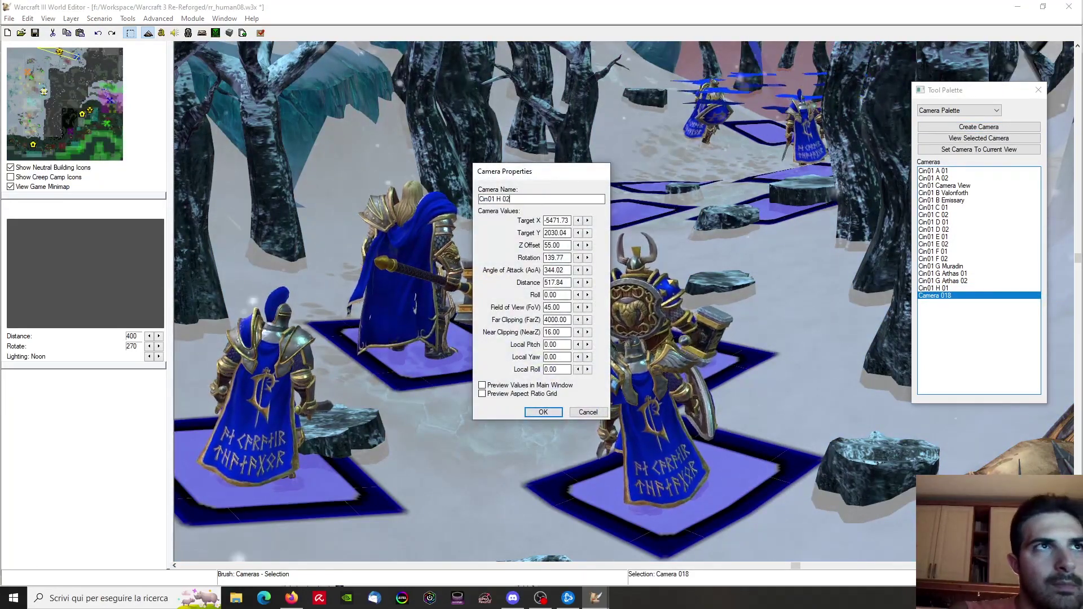
Preview the Cin01 H 02 camera's values, try a field of view of 60, and settle on distance 400 and field of view 50
left_click(520, 388)
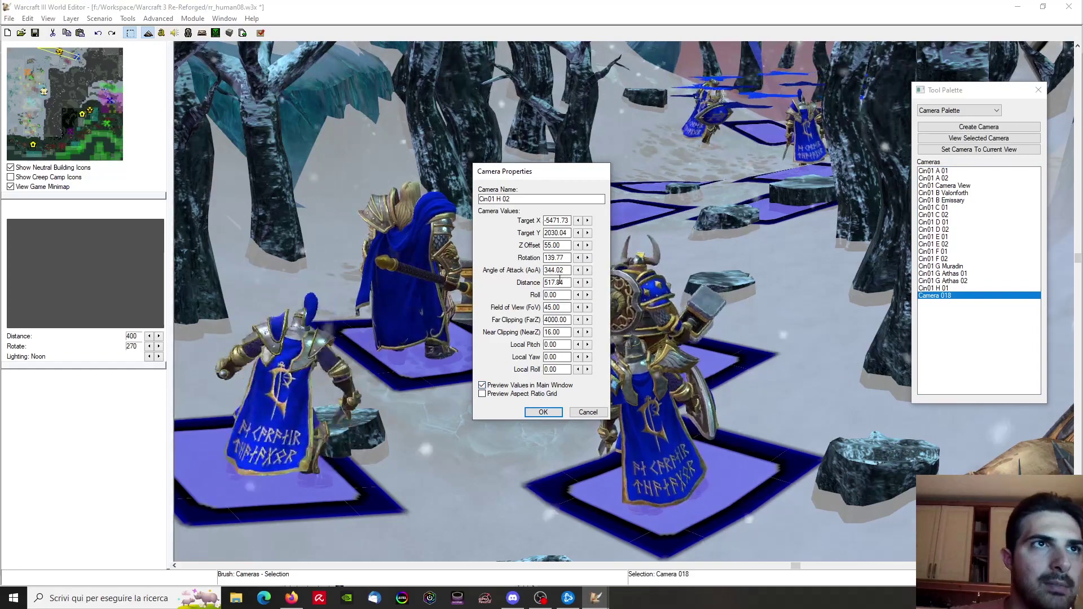
double_click(557, 282)
type("5.00")
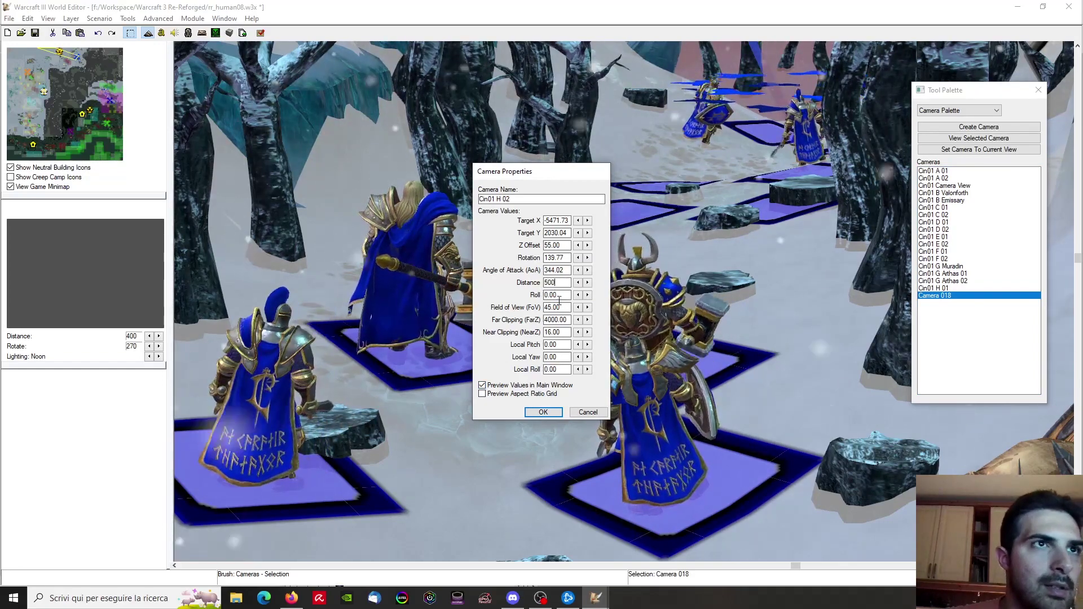
left_click(556, 307)
type("60")
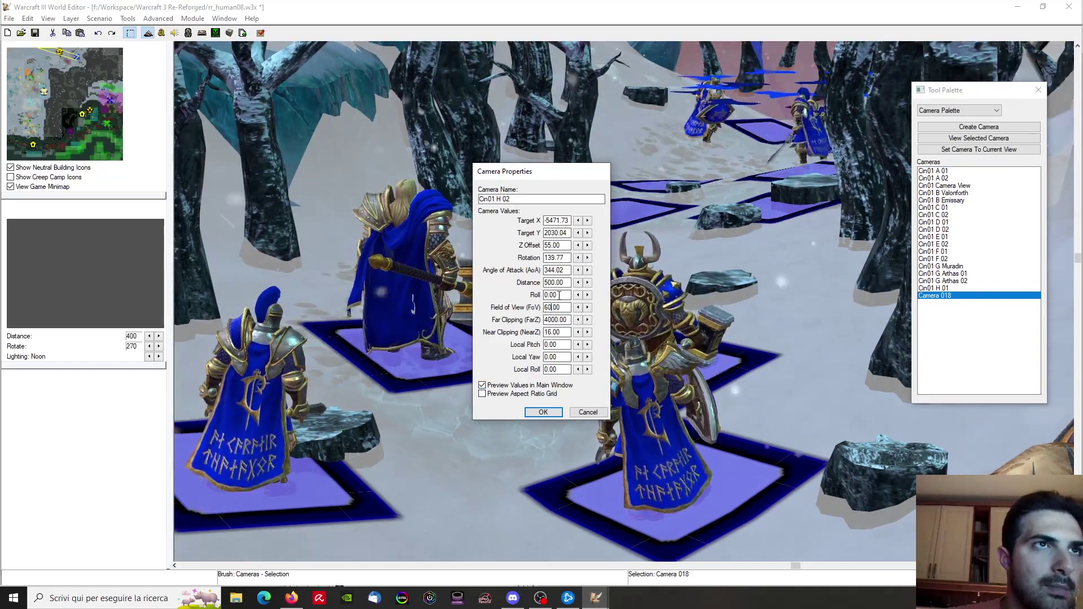
left_click(546, 282)
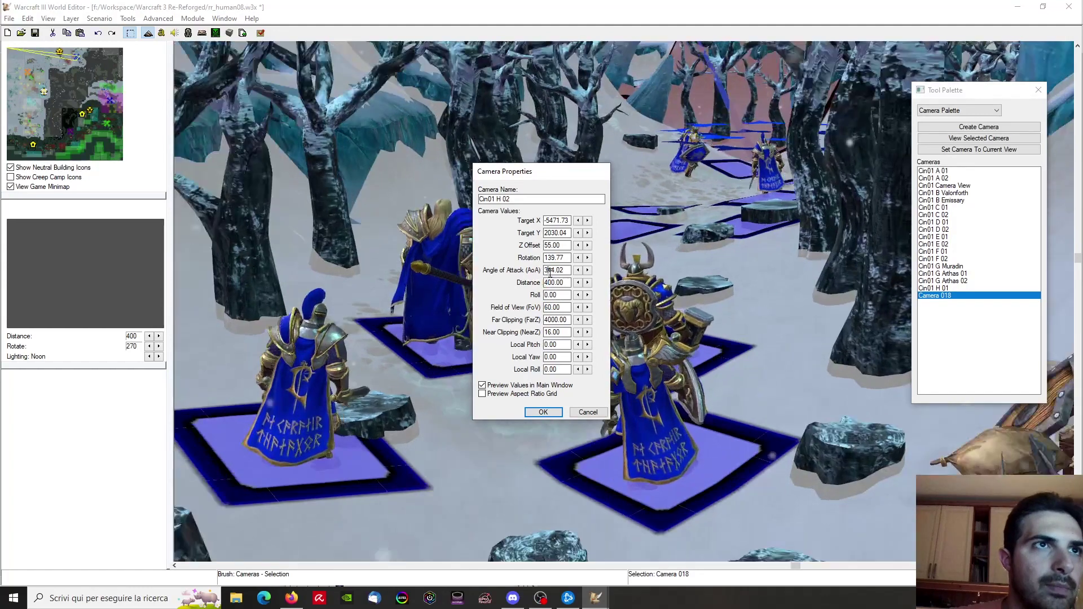
type("4")
left_click_drag(566, 270, 548, 270)
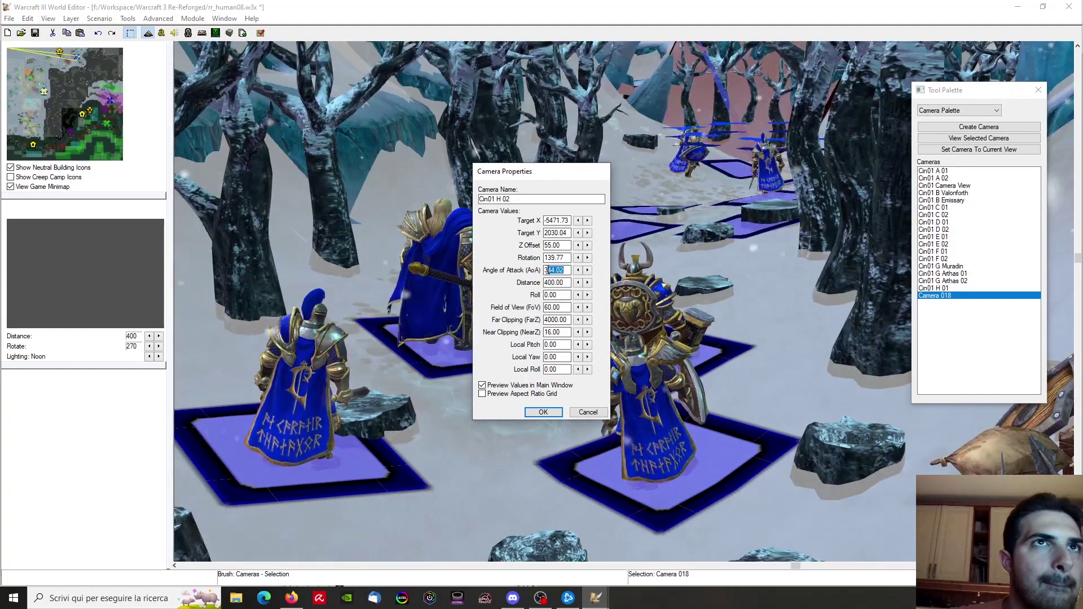
left_click(549, 295)
left_click_drag(547, 307, 543, 307)
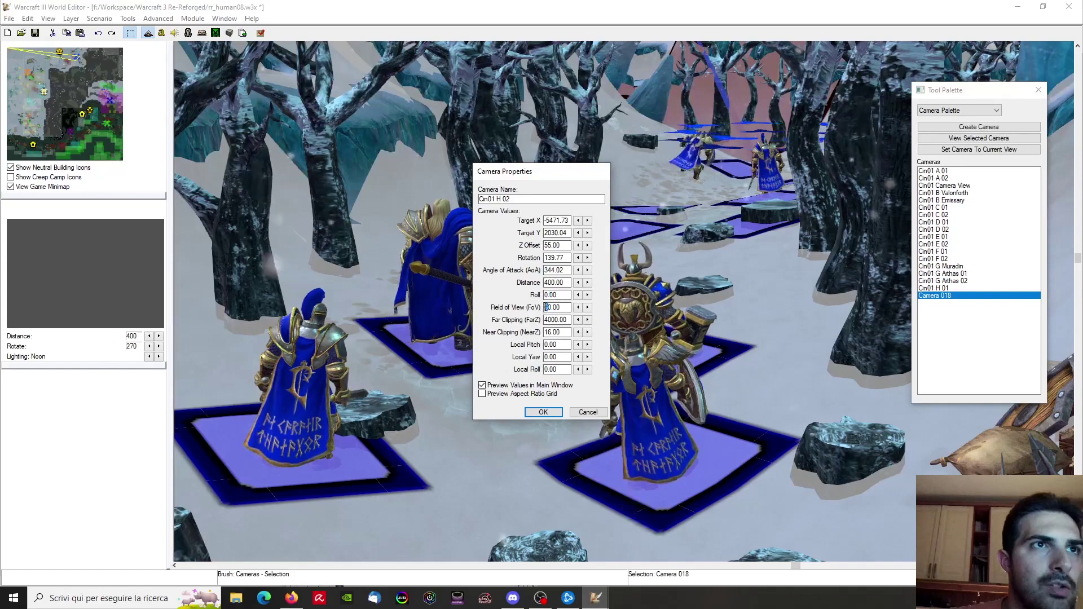
type("5")
left_click(547, 294)
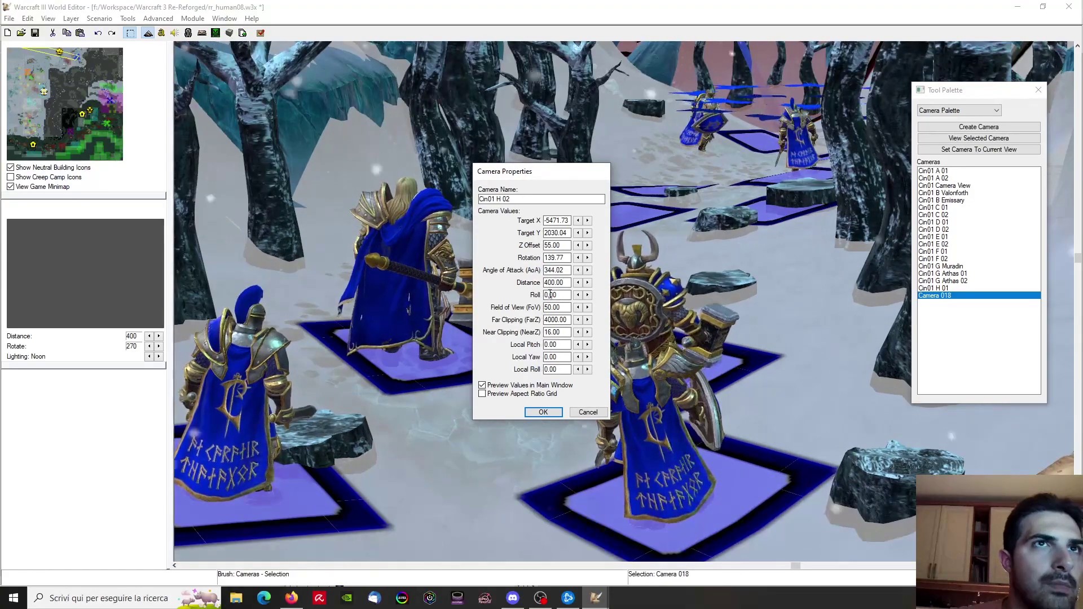
Raise the Cin01 H 02 camera's Z offset to 65, set its angle of attack to 345.02, and apply the properties
left_click(588, 245)
left_click(587, 245)
left_click(587, 246)
left_click(587, 245)
left_click(587, 245)
left_click(588, 245)
left_click(587, 245)
left_click(587, 244)
left_click(588, 245)
left_click(587, 245)
left_click(588, 269)
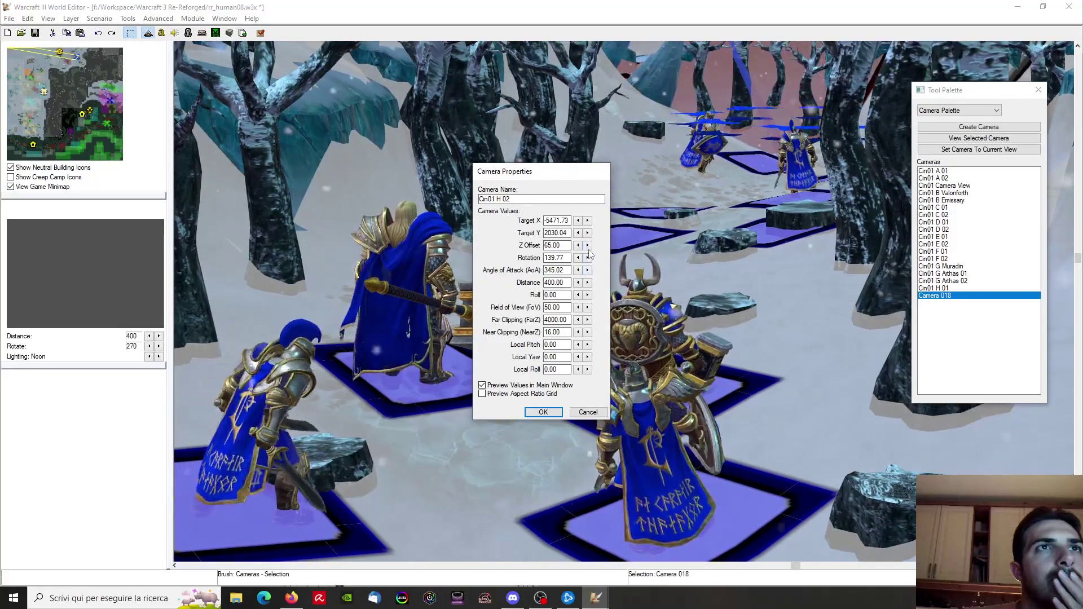
left_click(543, 412)
Go to the human camp with the campfire group and switch from editing cameras to editing regions
scroll(746, 286, "down", 10)
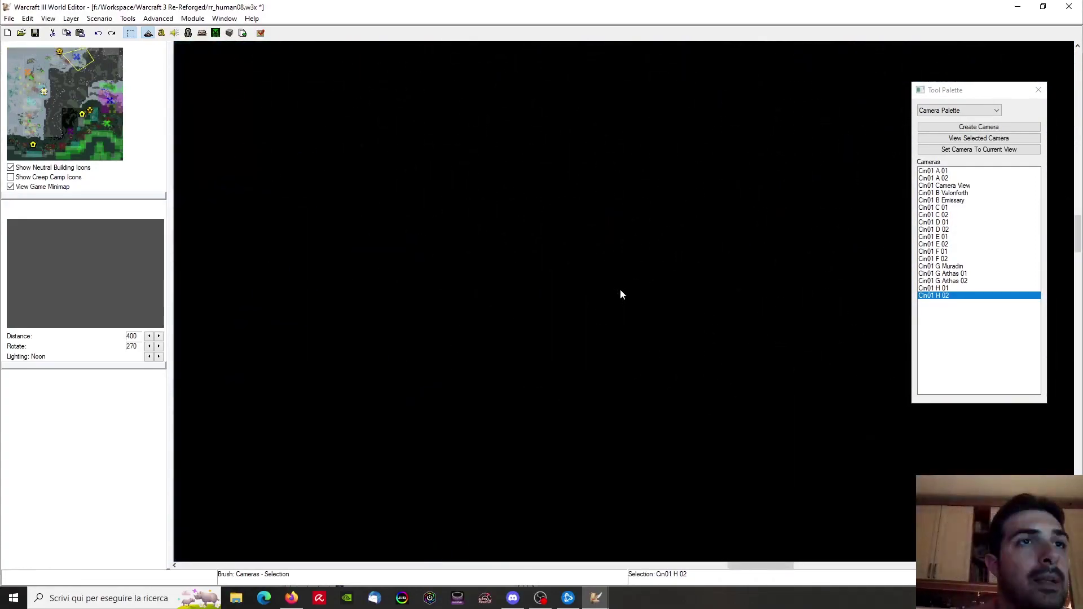
scroll(620, 289, "up", 2)
key("v")
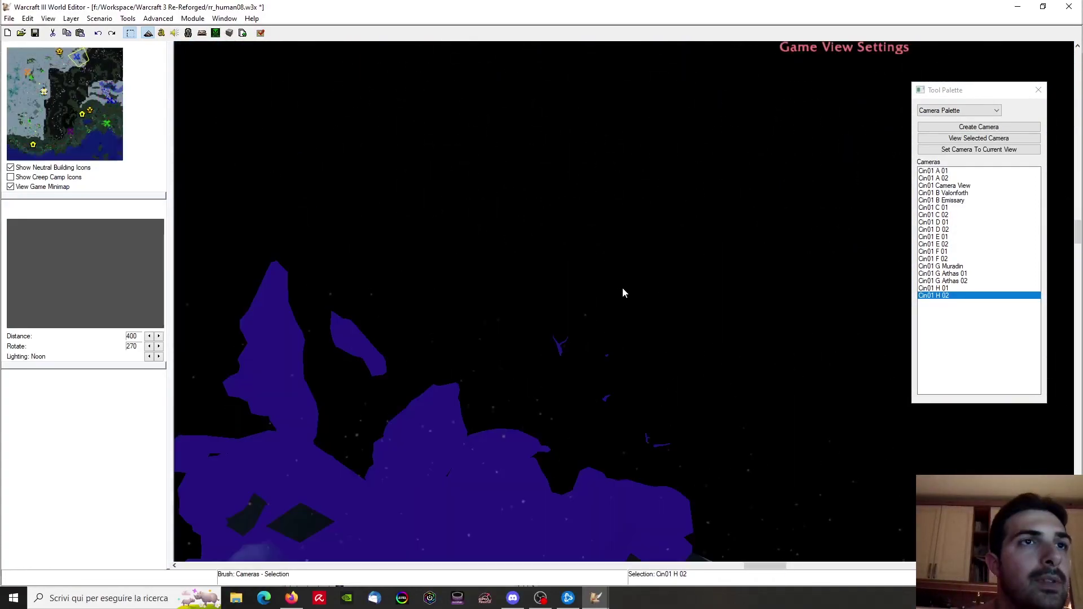
scroll(610, 282, "up", 8)
key("v")
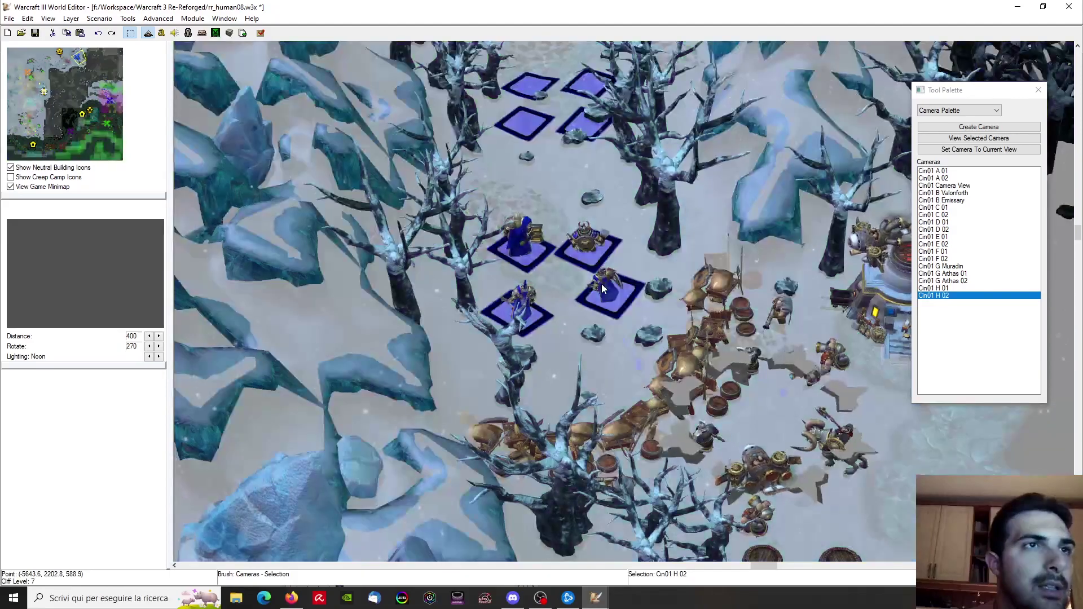
key("v")
left_click_drag(78, 107, 106, 97)
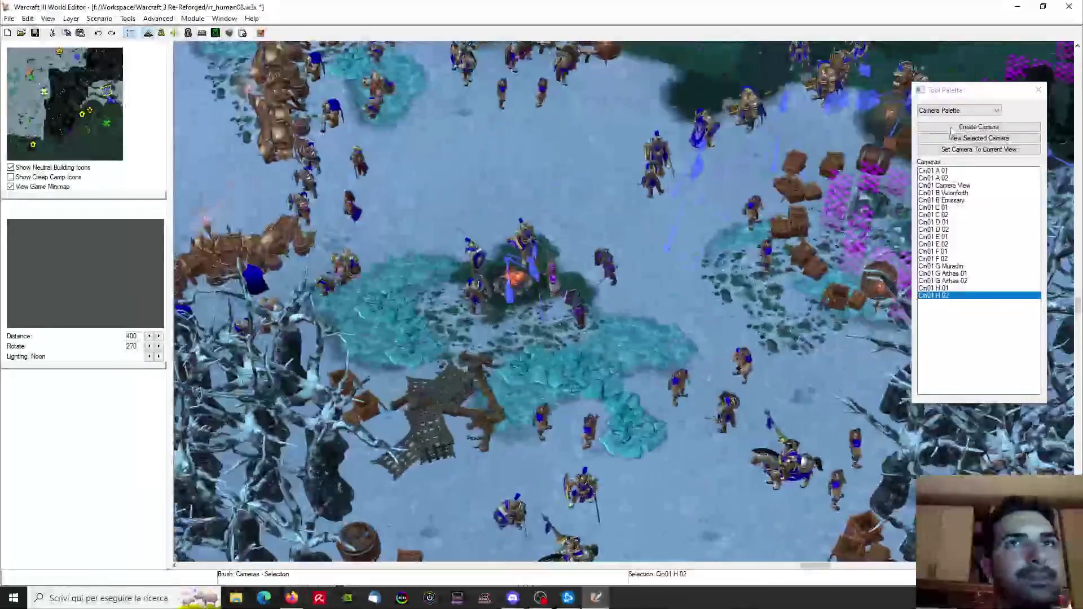
left_click(959, 110)
left_click(937, 145)
key("r")
right_click_drag(621, 282, 655, 428)
Paste a copy of the Cin01 Peasant A 00 region over the peasant beside the wrecked siege engine and name it Cin01 Peasant C 00
left_click(945, 269)
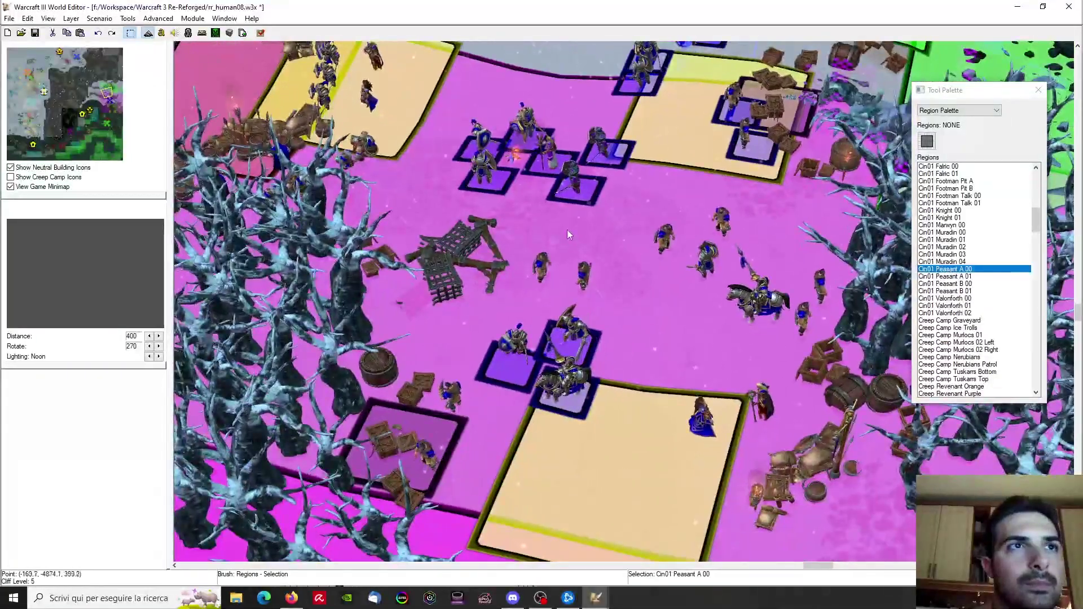
left_click(945, 276)
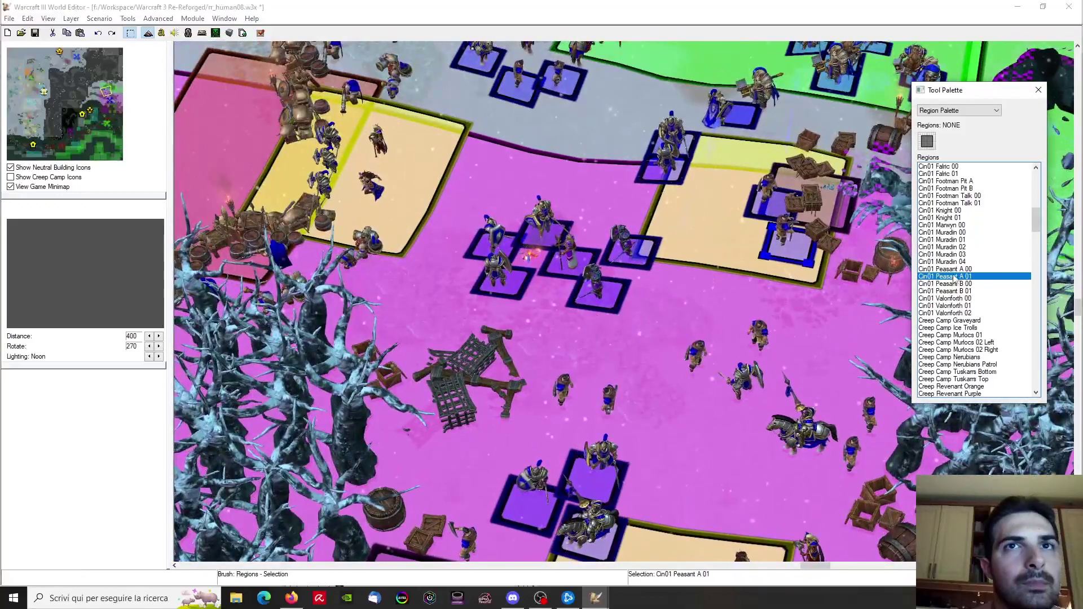
left_click(957, 284)
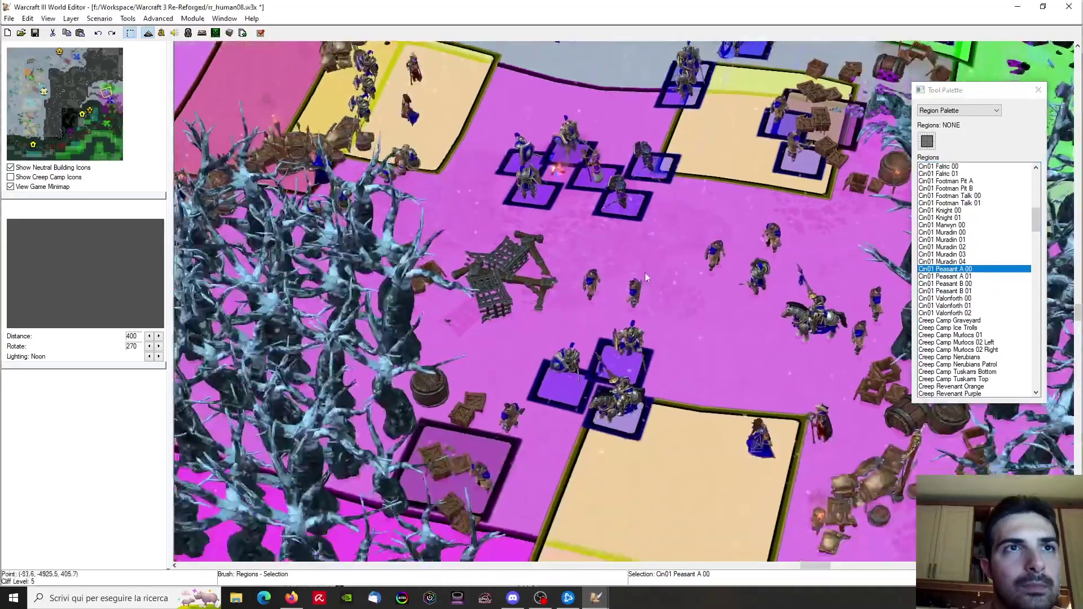
left_click(592, 299)
left_click(592, 299)
right_click(954, 394)
left_click(993, 400)
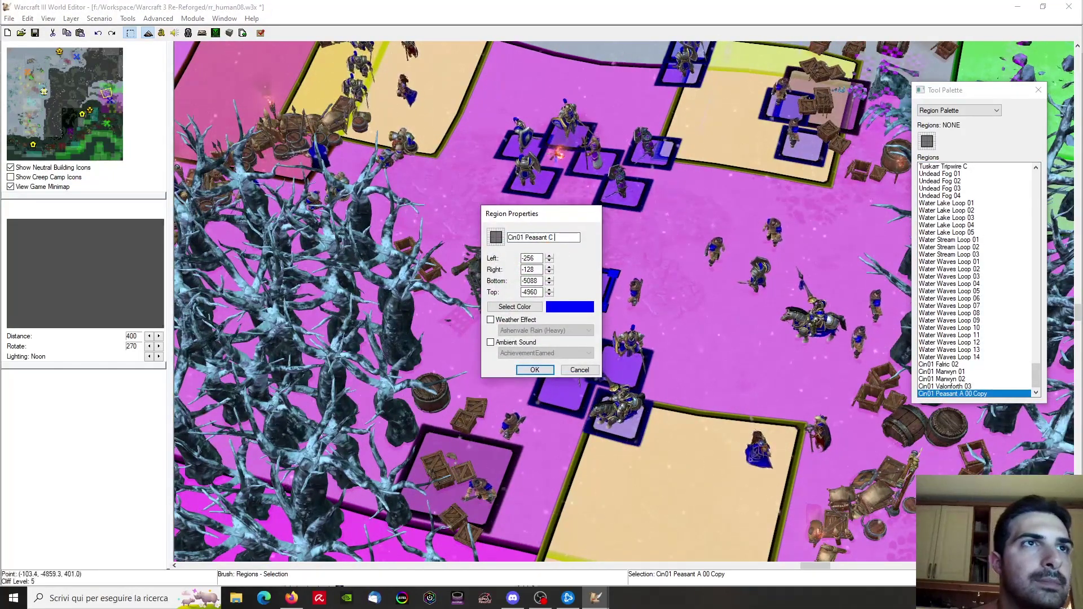
key("Return")
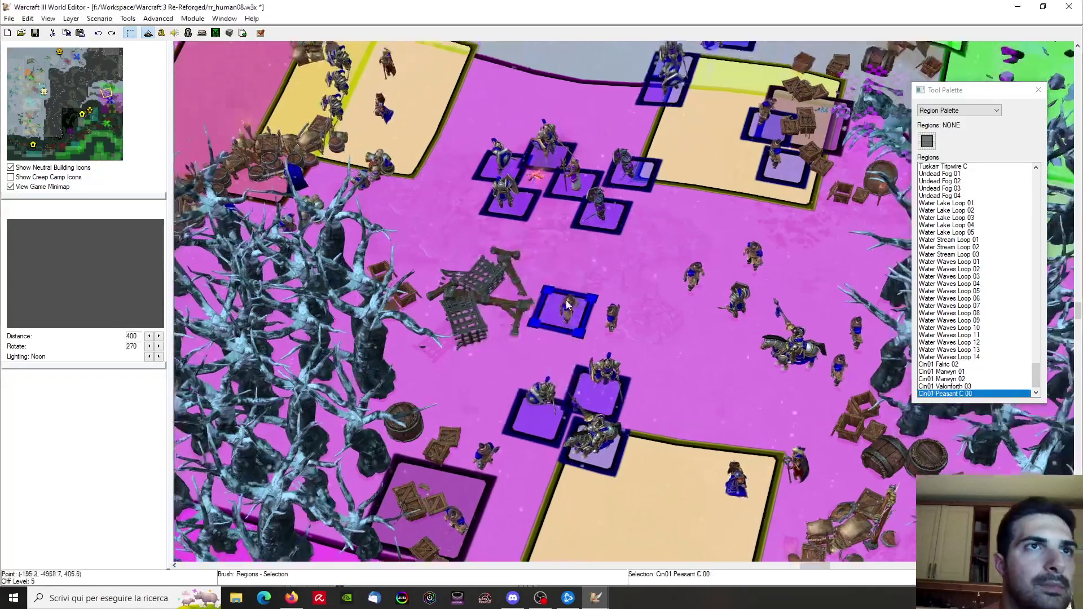
Place region copies under the next two peasants and name them Cin01 Peasant D 00 and Cin01 Peasant E 00
double_click(972, 395)
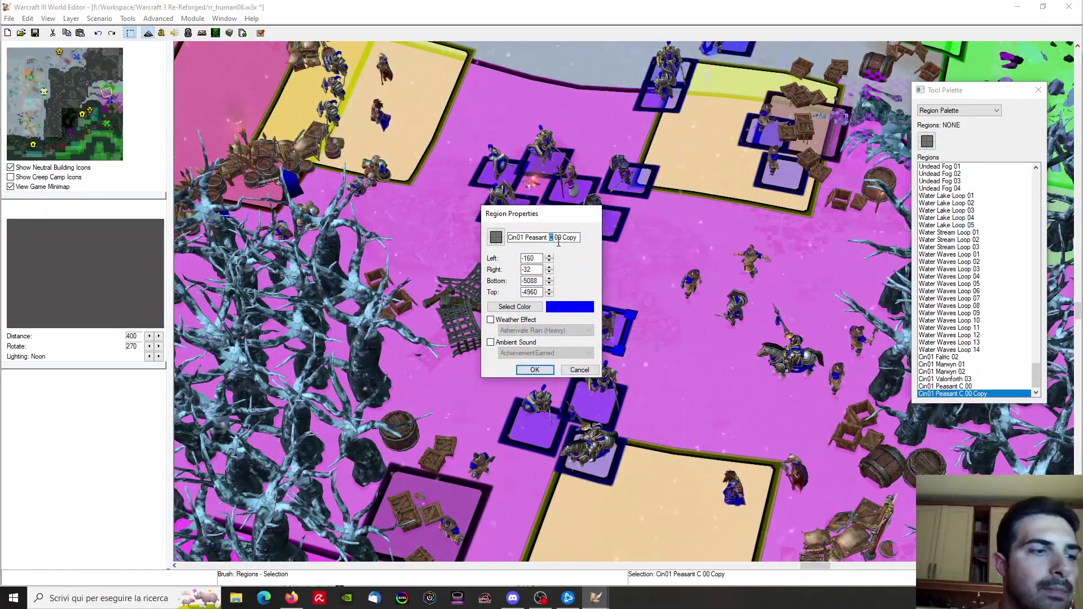
key("Return")
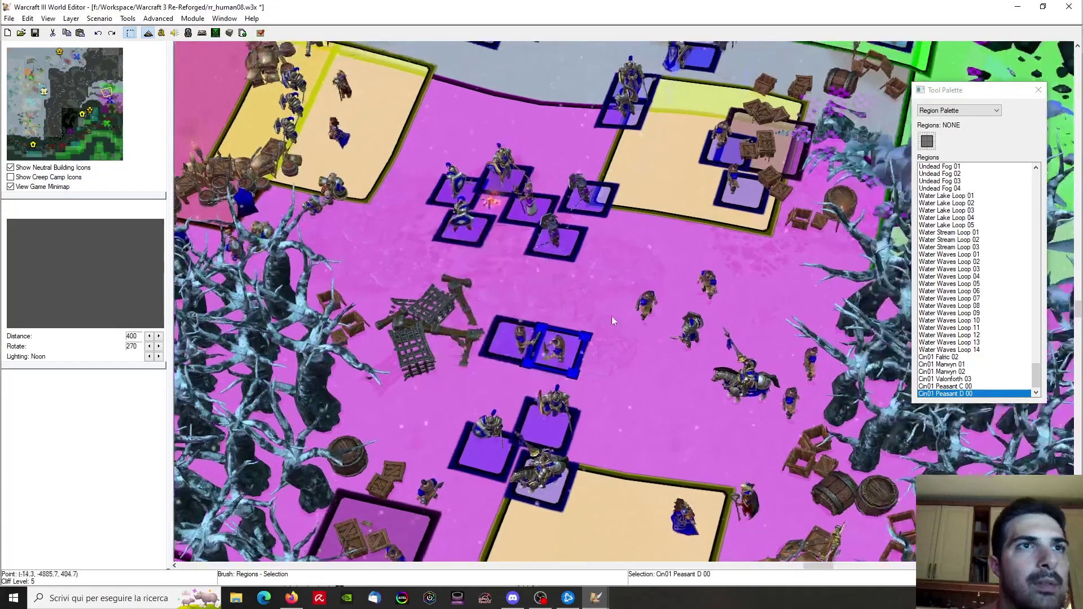
right_click(961, 393)
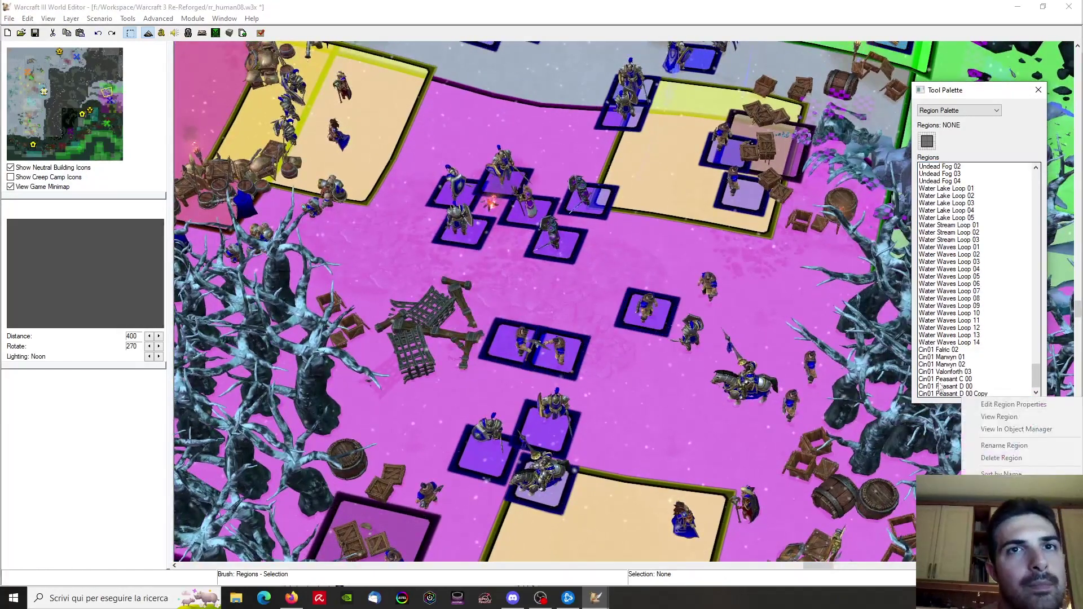
left_click(962, 393)
right_click(959, 394)
left_click(979, 398)
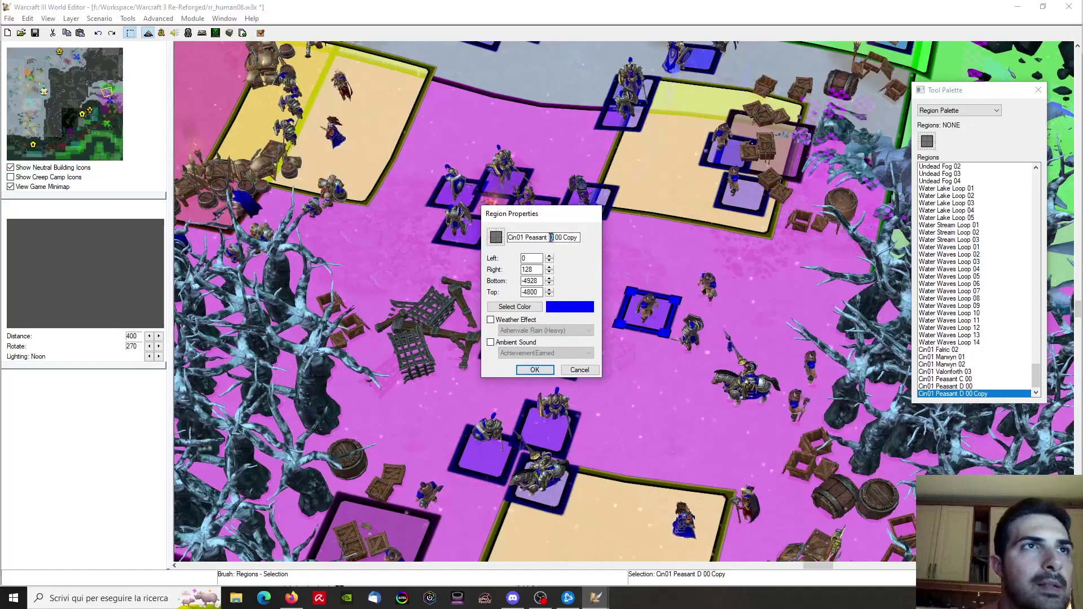
key("BackSpace")
key("Return")
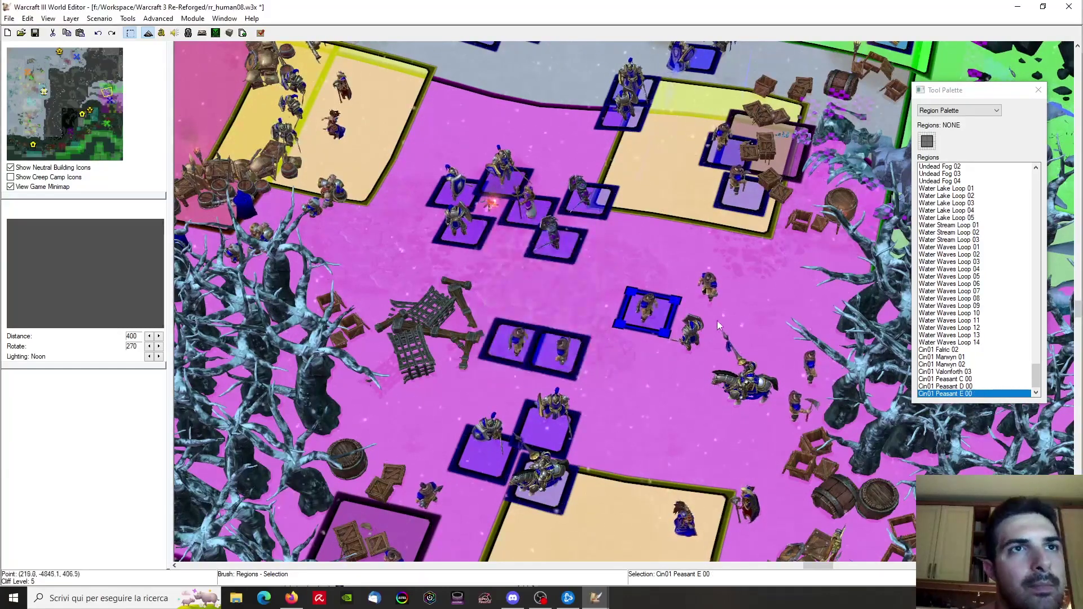
Paste a region copy under the peasant beyond Cin01 Peasant E 00 and name it Cin01 Peasant F 00
key("ctrl+v")
left_click(708, 301)
right_click(935, 392)
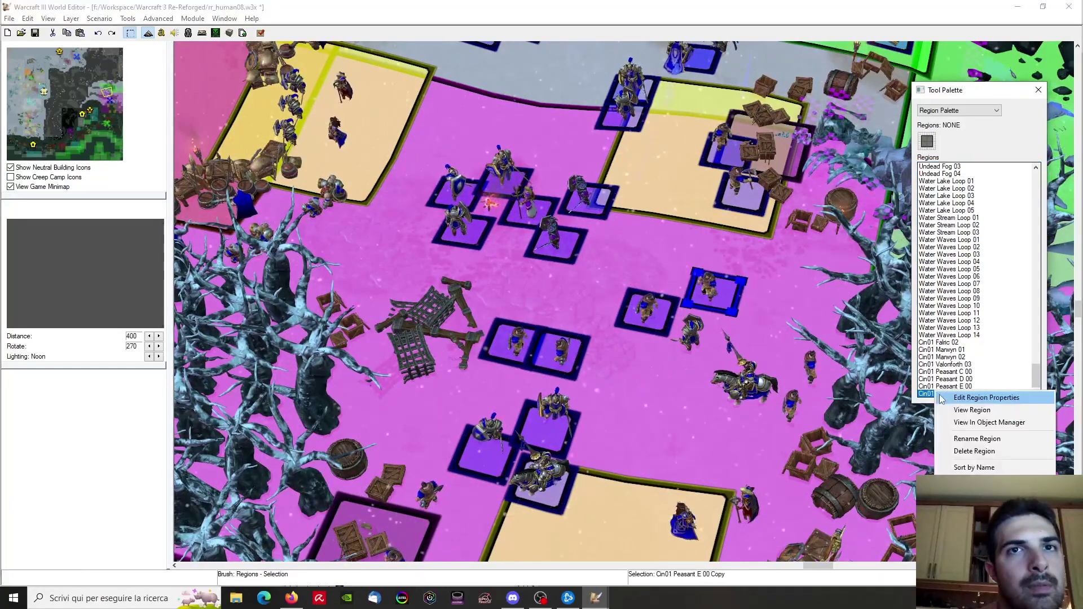
left_click(959, 398)
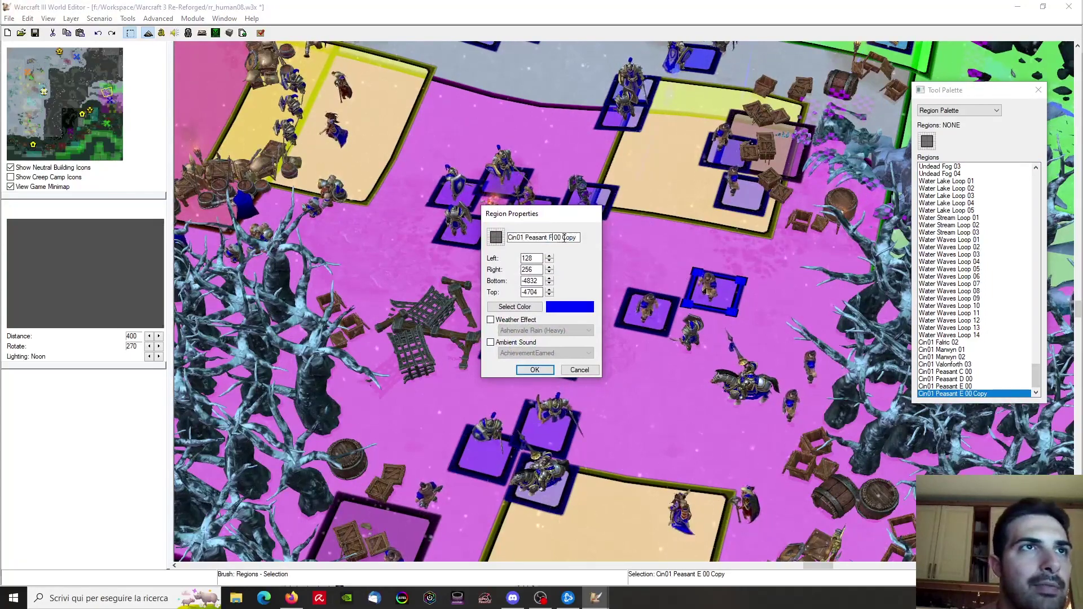
key("BackSpace")
key("BackSpace")
key("Return")
Paste a region copy under the footman beside Cin01 Peasant F 00 and name it Cin01 Footman Peasants 00
right_click_drag(668, 330, 681, 210)
key("ctrl+v")
left_click(691, 213)
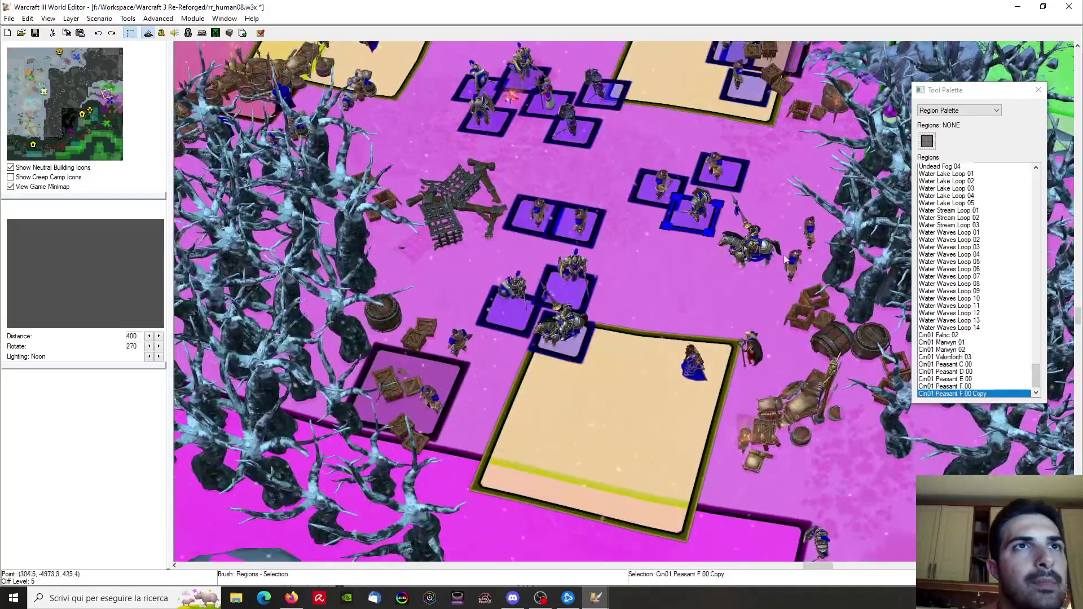
right_click(964, 399)
left_click(984, 406)
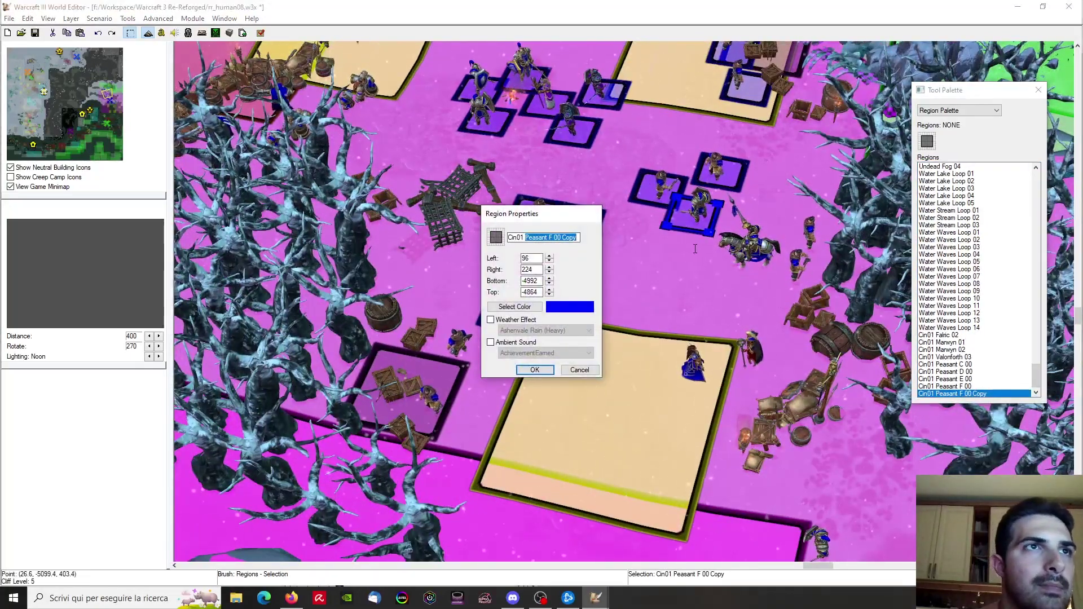
type("Footman P")
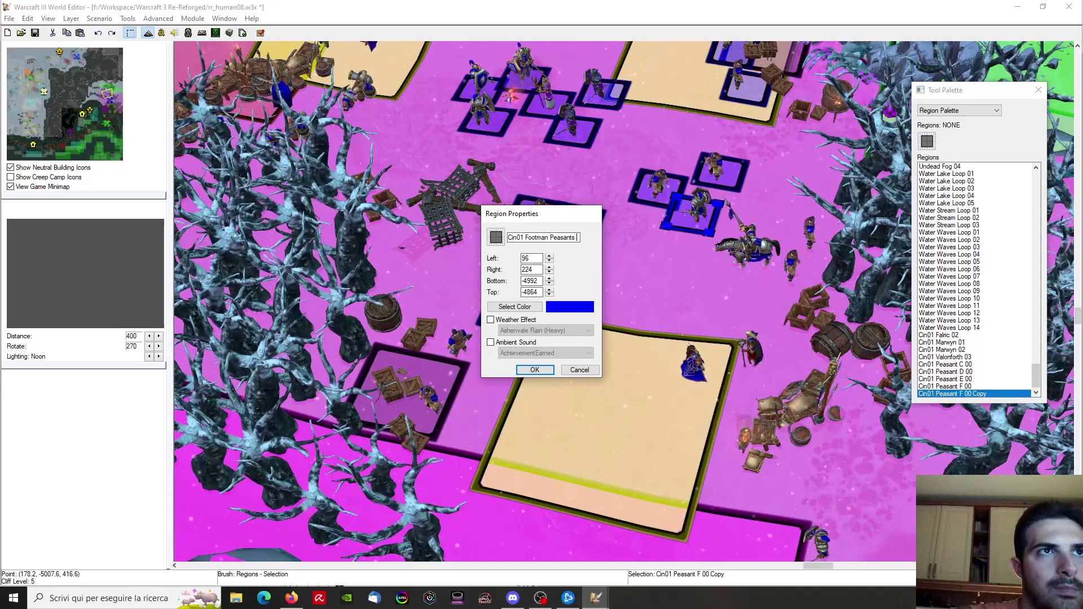
key("Return")
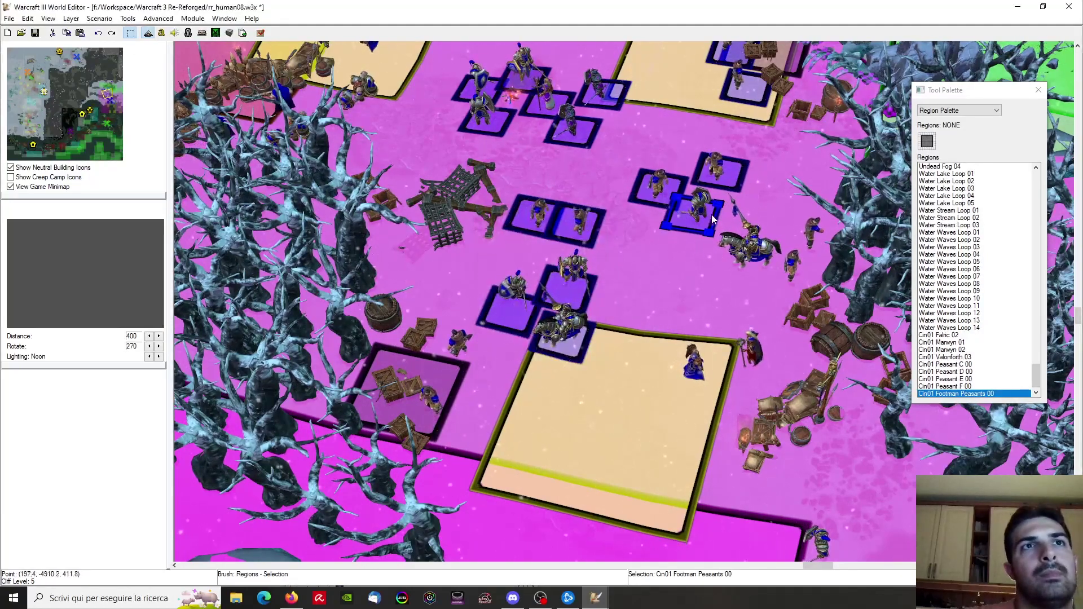
Paste a copy of the footman region beside the two heroes at the tan region's corner and name it Cin01 Footman Peasants 01
right_click_drag(708, 214, 621, 61)
key("ctrl+v")
right_click_drag(568, 229, 621, 333)
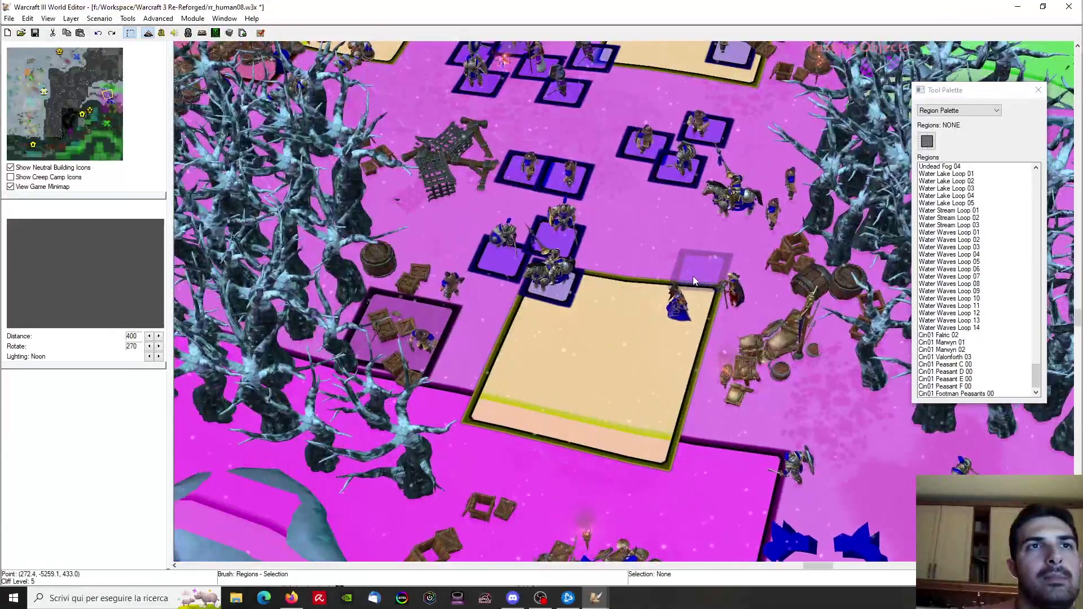
left_click(692, 276)
double_click(954, 394)
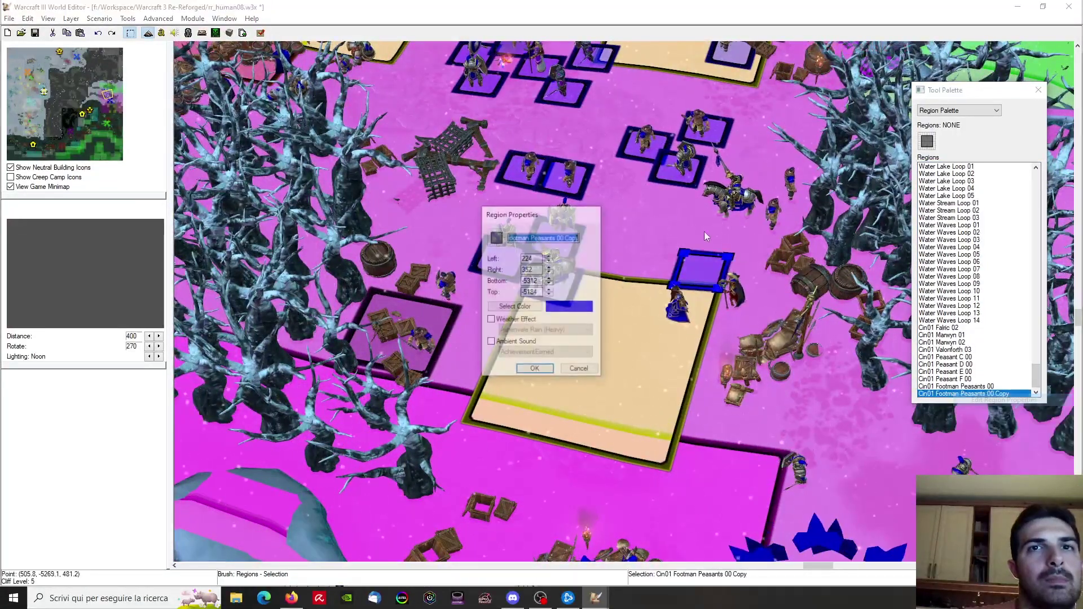
left_click(535, 371)
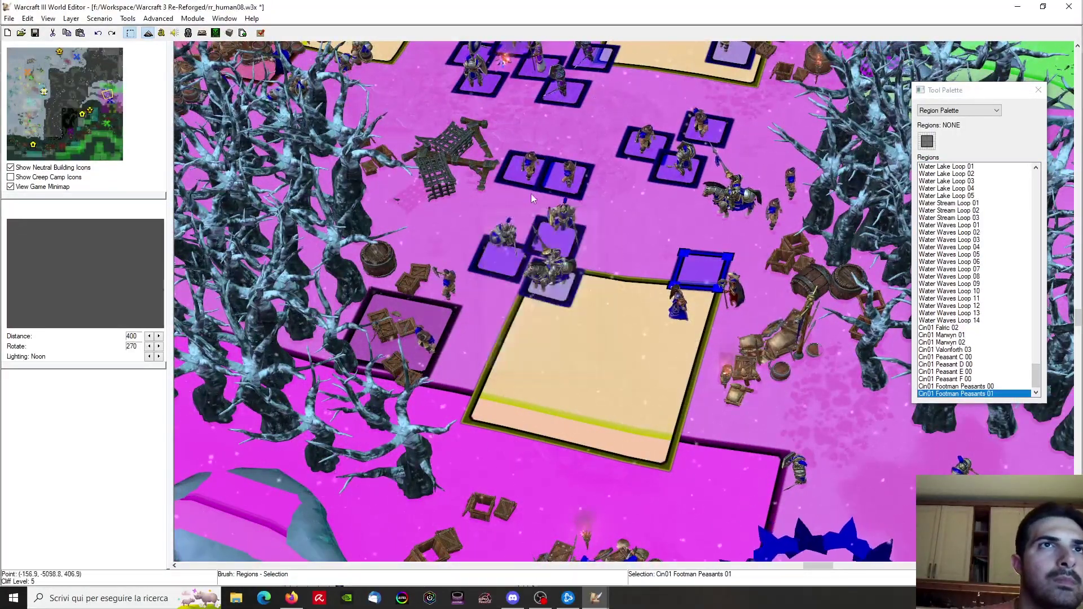
Place a copy of Cin01 Peasant C 00 under the peasant near the barrel and crates and name it Cin01 Peasant G
left_click(600, 228)
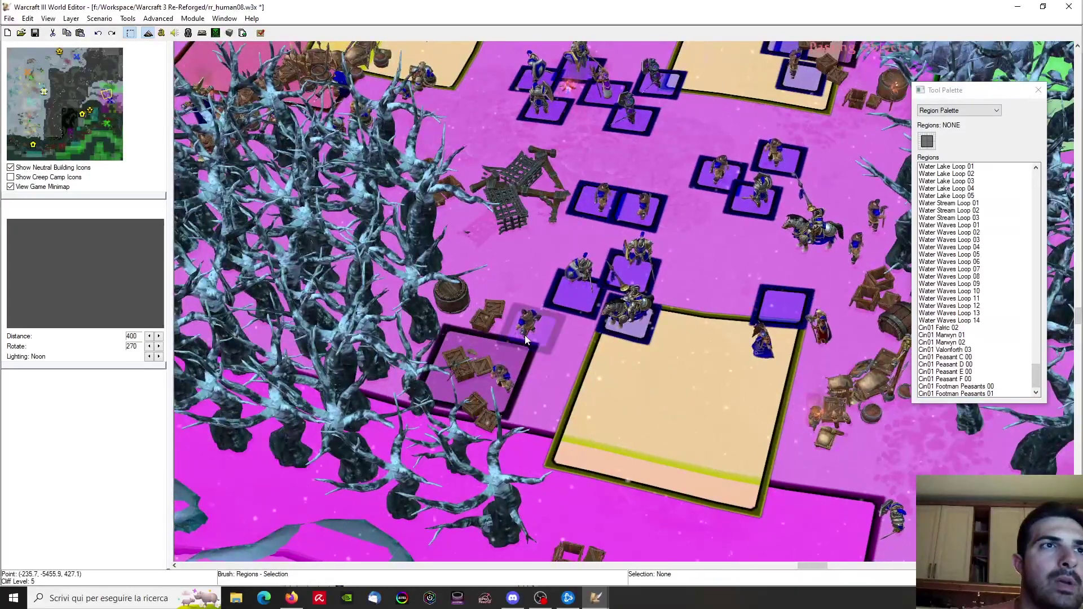
left_click(525, 335)
double_click(966, 394)
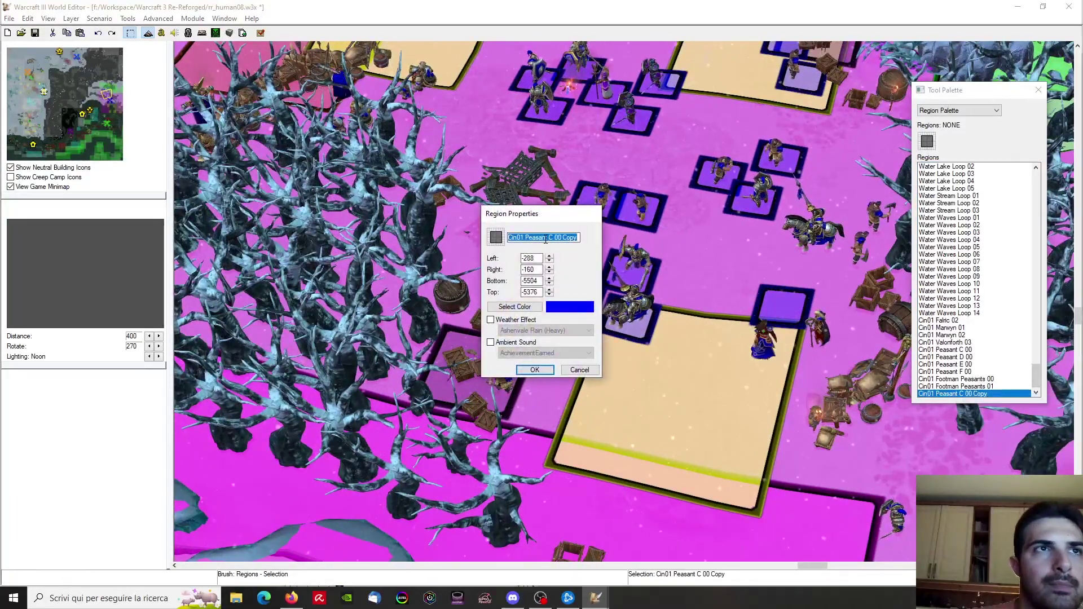
left_click_drag(549, 238, 581, 241)
type("G")
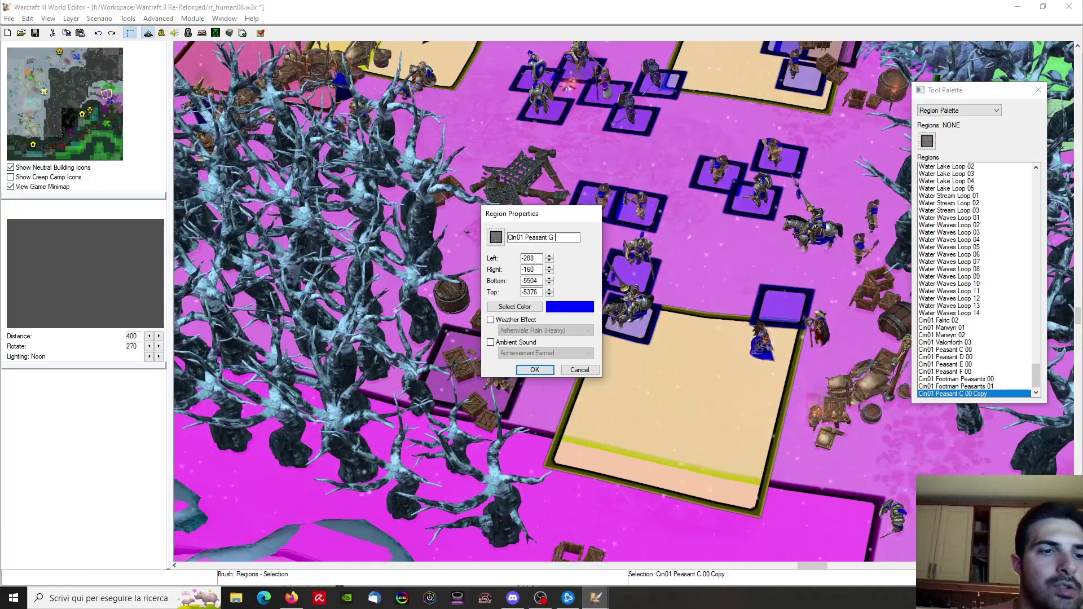
left_click(543, 370)
Paste a copy of Cin01 Peasant G under the peasant beside the crate pile and name it Cin01 Peasant H
right_click_drag(557, 373, 568, 325)
key("ctrl+c")
key("ctrl+v")
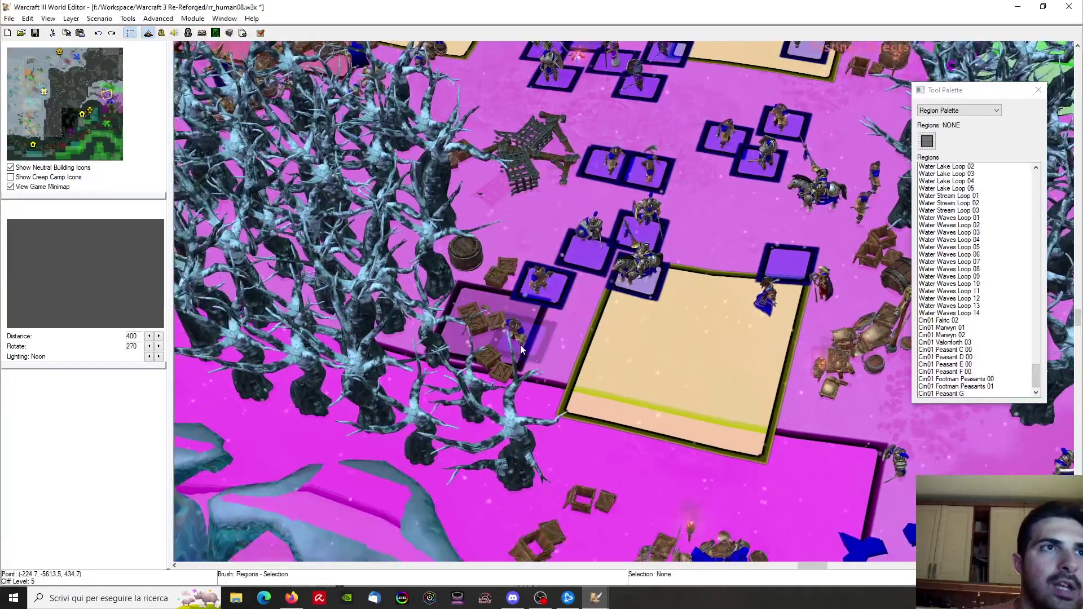
left_click(521, 344)
right_click(939, 391)
left_click(959, 396)
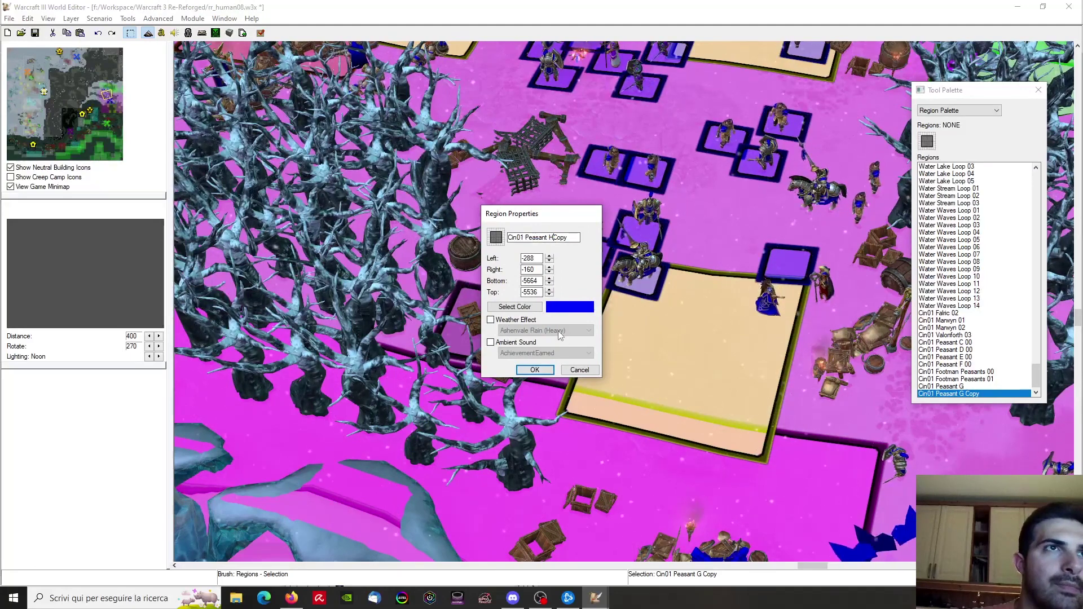
left_click(541, 371)
Go through the placed peasant regions from Cin01 Peasant F 00 back to C 00 and sort the region list by name
right_click_drag(543, 368, 448, 443)
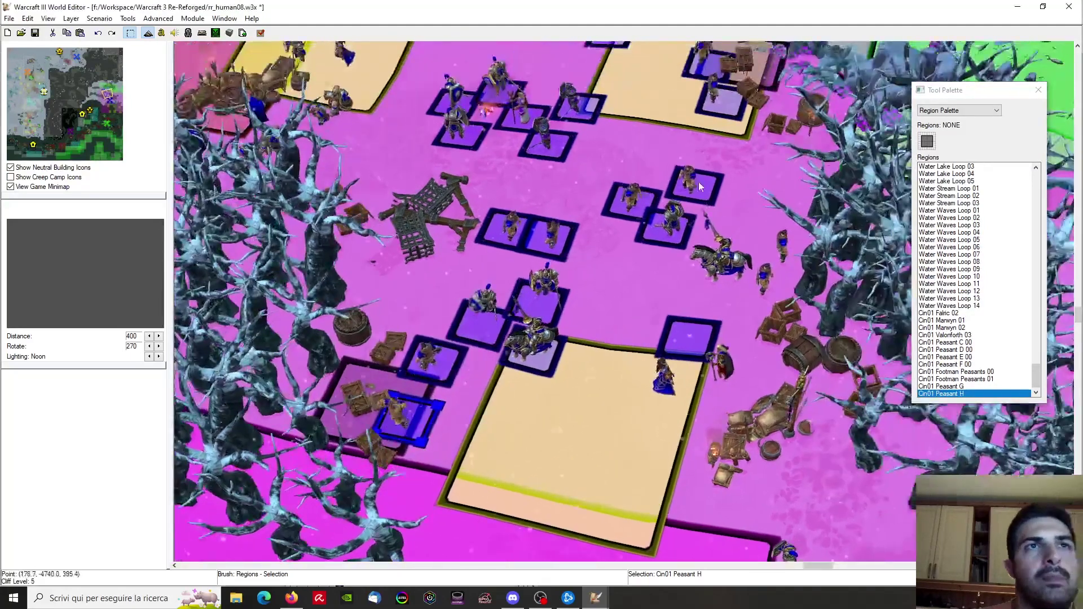
left_click(693, 187)
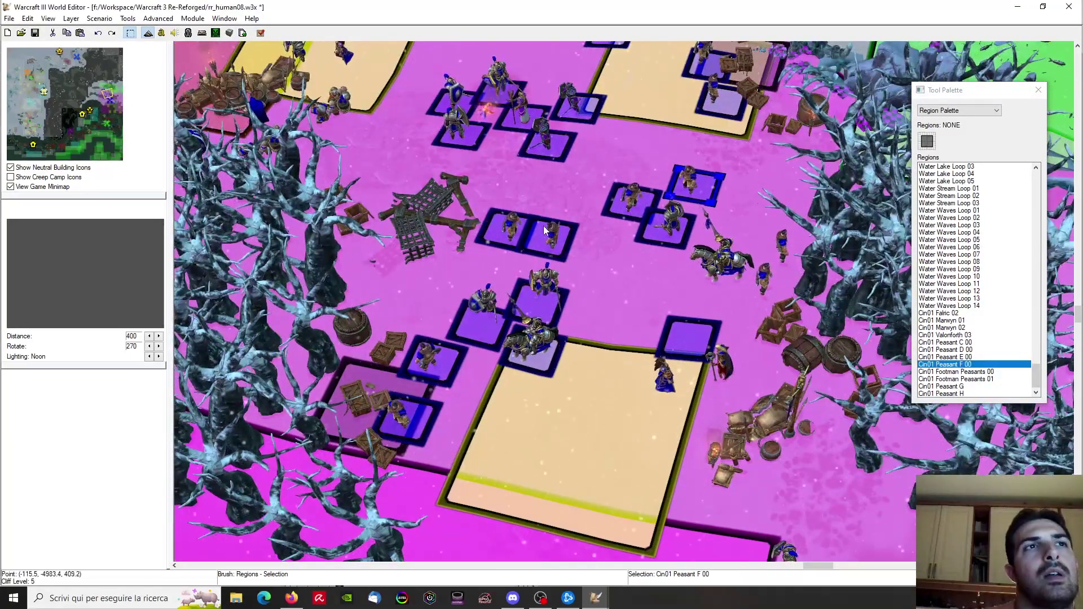
key("Up")
key("Up")
key("Up")
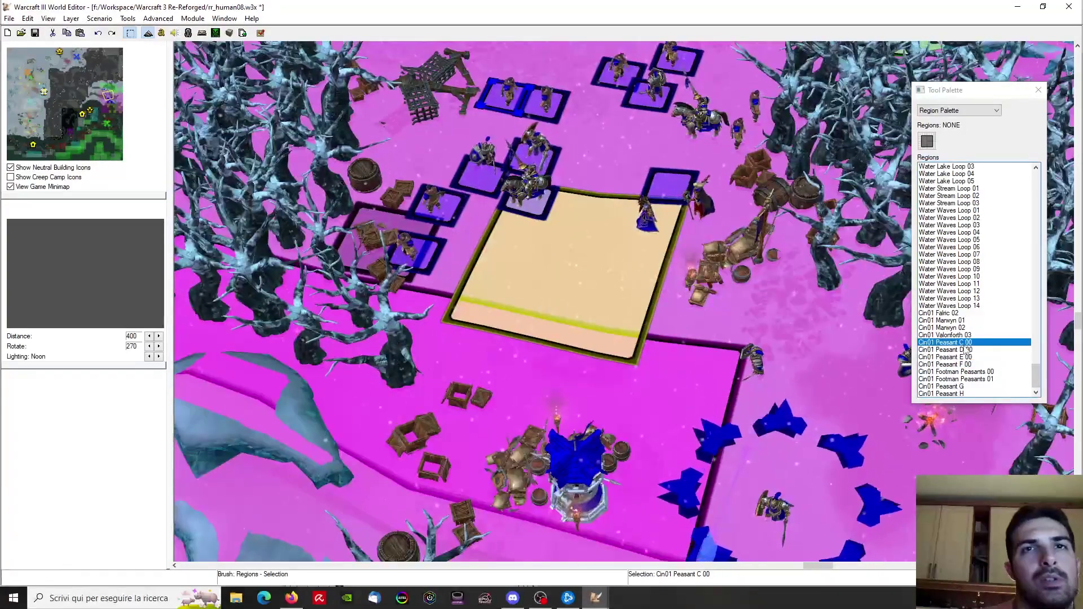
right_click(966, 352)
left_click(996, 424)
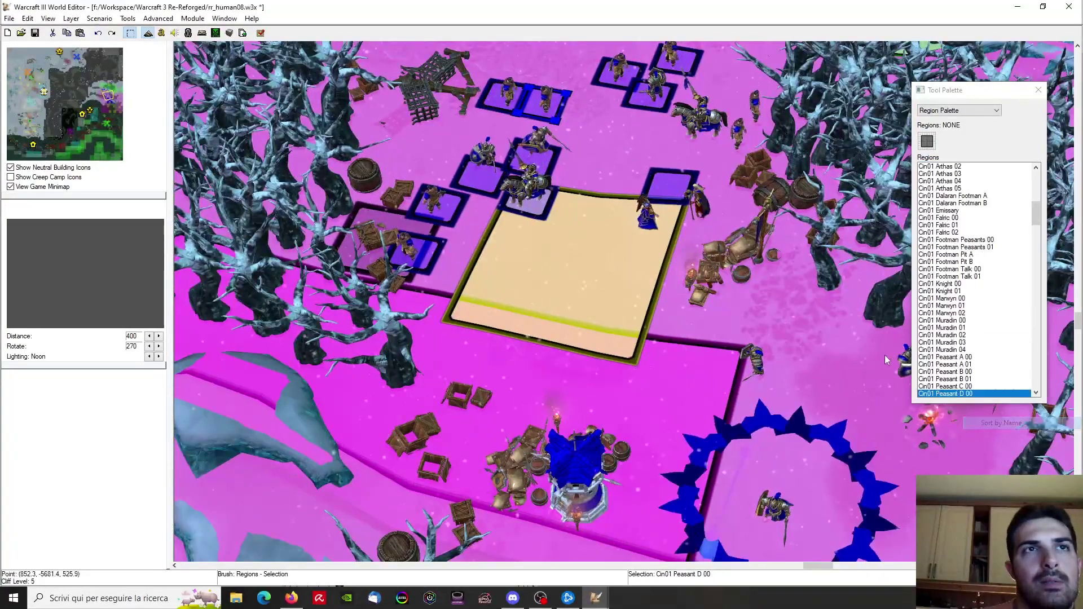
Check the Cin01 Peasant entries in the sorted region list
left_click(963, 378)
left_click(961, 385)
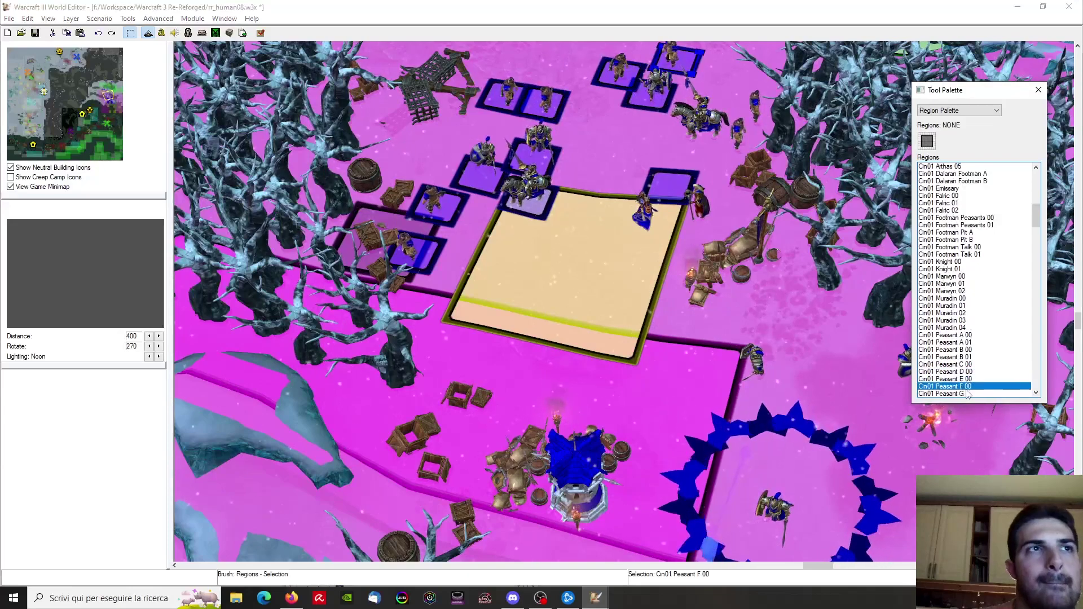
scroll(961, 383, "down", 1)
left_click(957, 372)
left_click(958, 387)
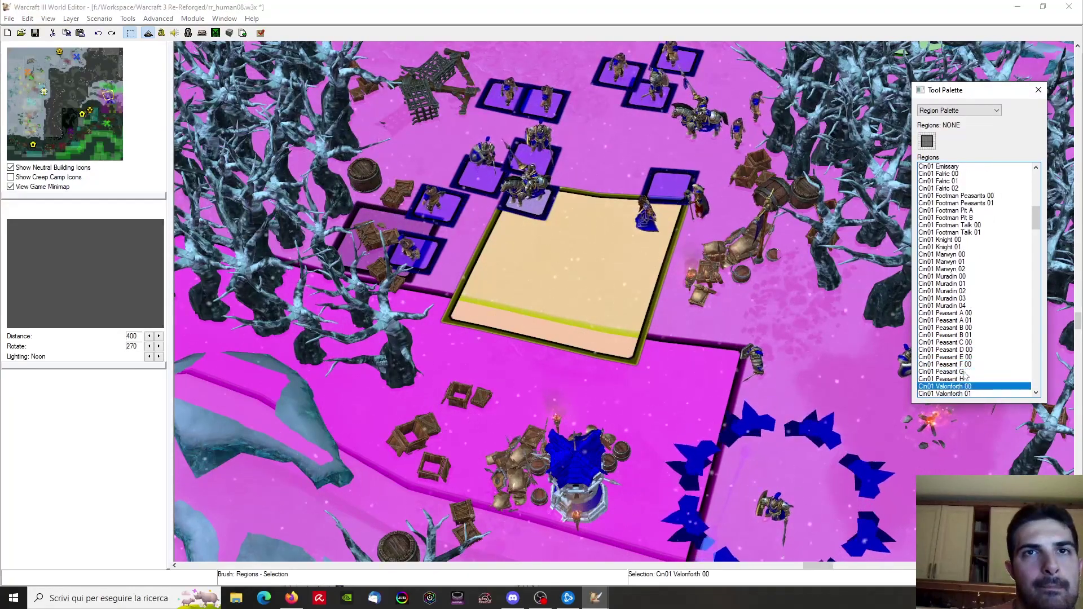
Paste a copy of Cin01 Peasant C 00 beside the yellow region around the blue-roofed building and name it Cin01 Peasant C 01
left_click(965, 357)
left_click(971, 343)
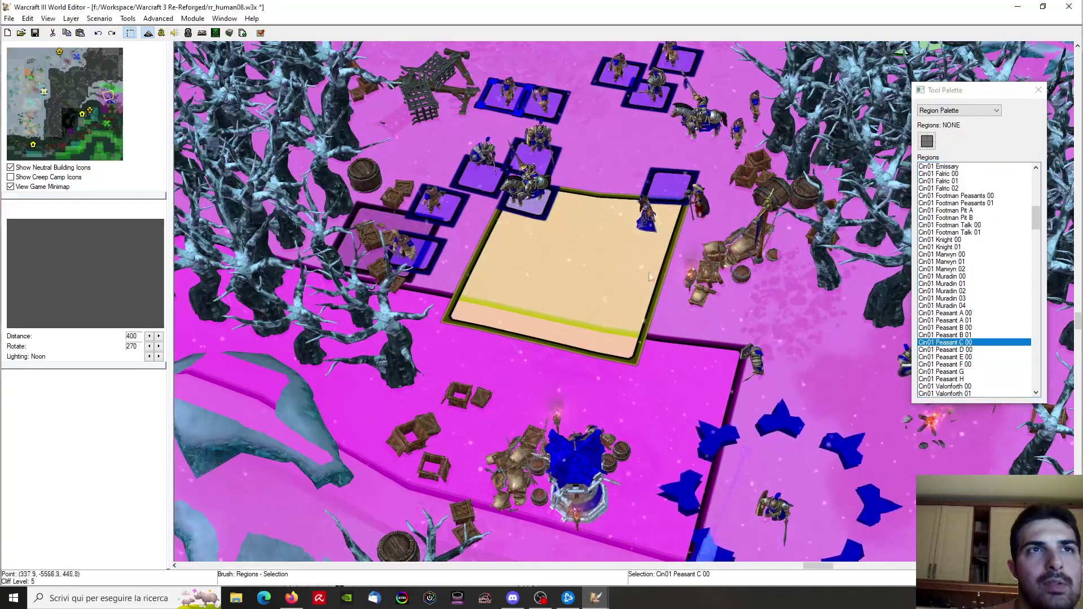
right_click_drag(626, 310, 599, 234)
left_click(540, 268)
scroll(638, 339, "down", 2)
right_click_drag(660, 389, 619, 421)
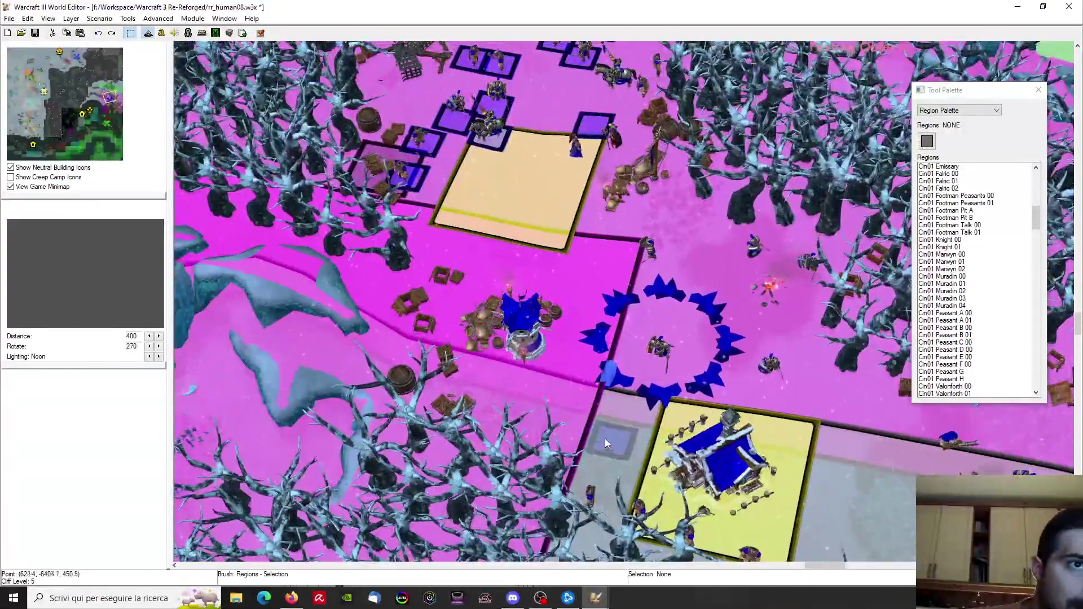
left_click(597, 421)
right_click(963, 396)
left_click(989, 403)
left_click_drag(559, 238, 587, 238)
type("1")
key("Return")
Paste a region copy next to Cin01 Peasant C 01, at the yellow region's upper corner, and name it Cin01 Peasant D 01
key("ctrl+c")
key("ctrl+v")
left_click(640, 392)
right_click(988, 405)
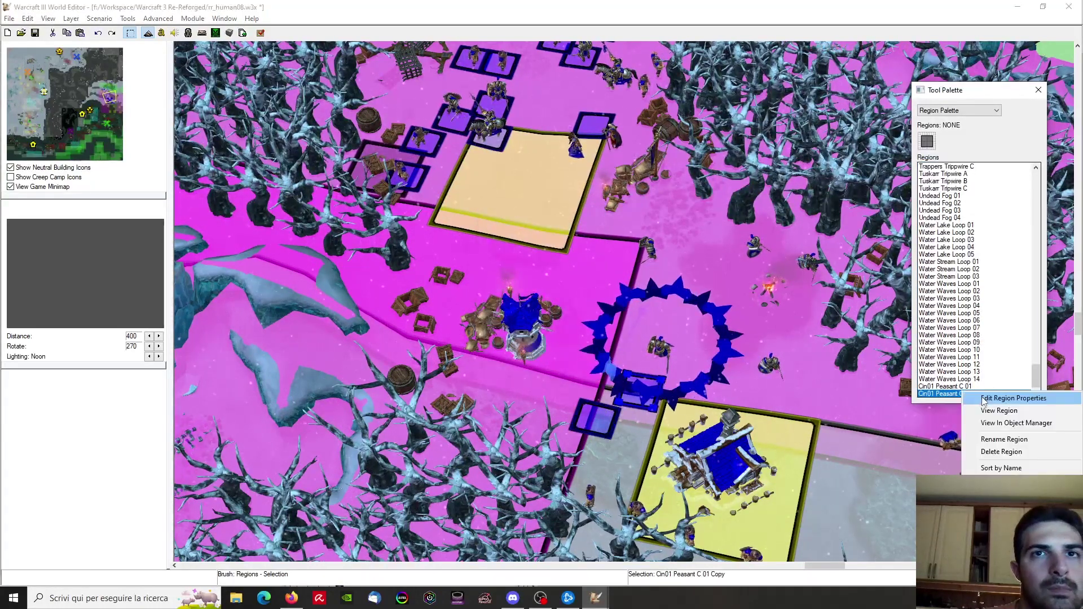
left_click(1010, 396)
left_click_drag(578, 238, 558, 238)
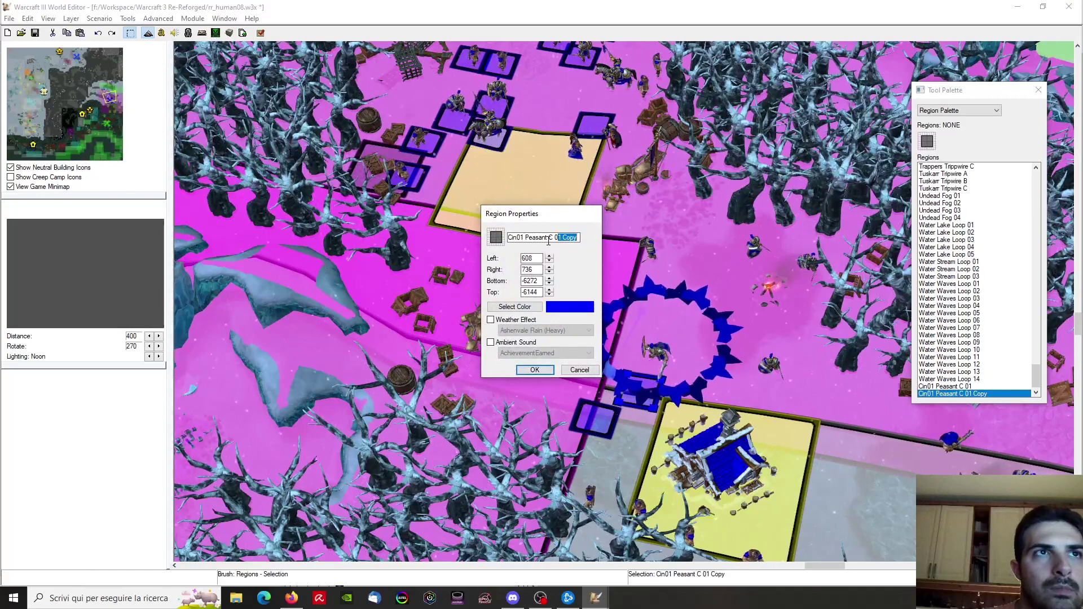
left_click(549, 237)
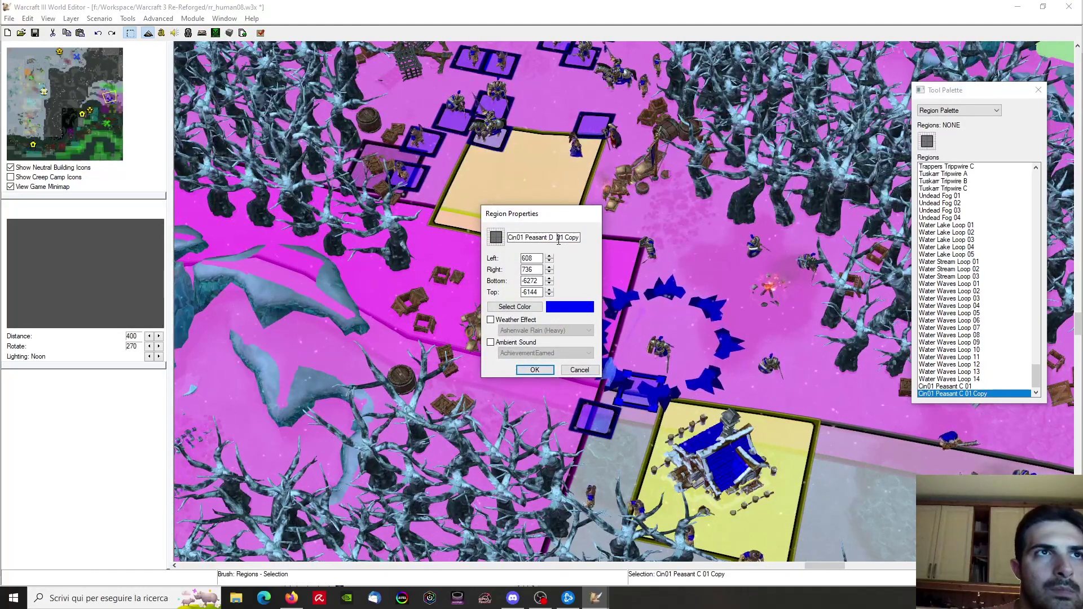
left_click_drag(562, 237, 598, 244)
key("BackSpace")
key("Return")
Paste a copy of Cin01 Peasant D 01 beside the footman inside the blue spiked circle and name it Cin01 Peasant E 01
right_click_drag(658, 337, 632, 346)
key("ctrl+c")
key("ctrl+v")
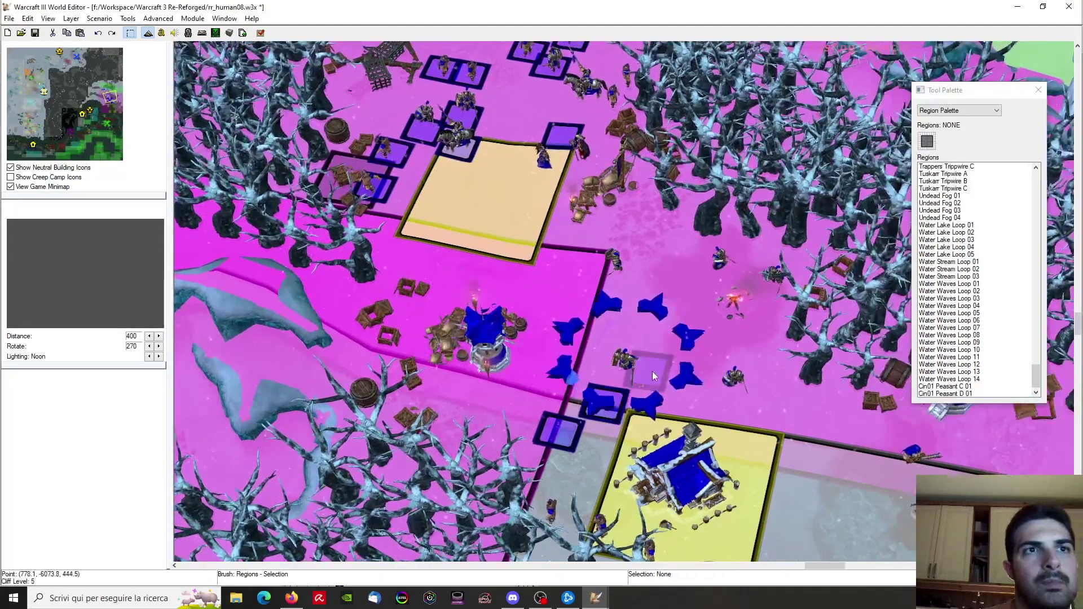
left_click(661, 367)
right_click(963, 394)
left_click(1014, 402)
left_click(551, 238)
type("E")
key("Delete")
key("End")
key("BackSpace")
key("BackSpace")
key("BackSpace")
key("BackSpace")
key("BackSpace")
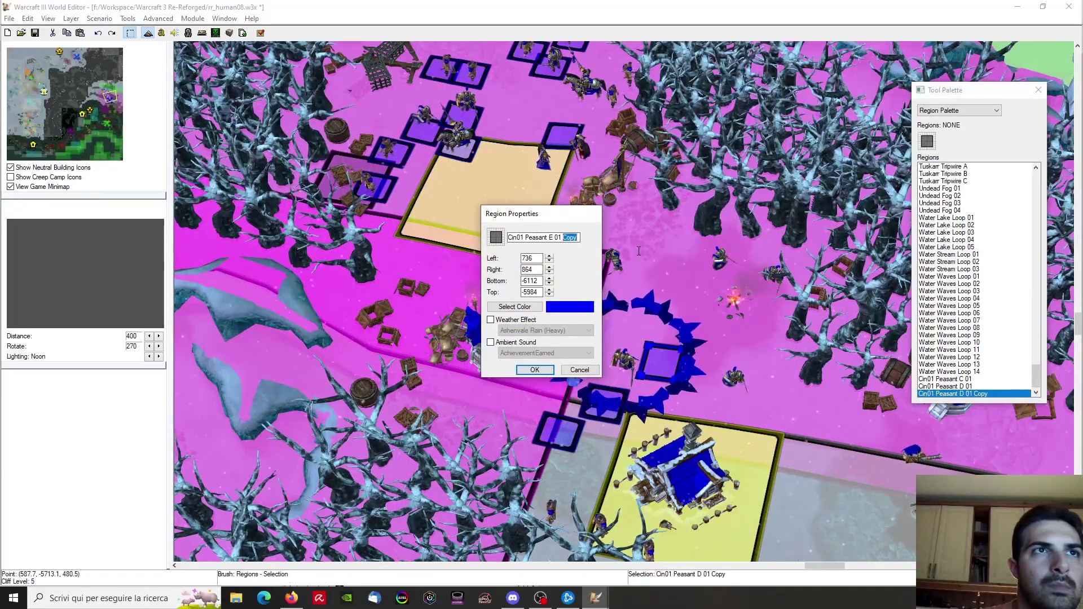
key("Return")
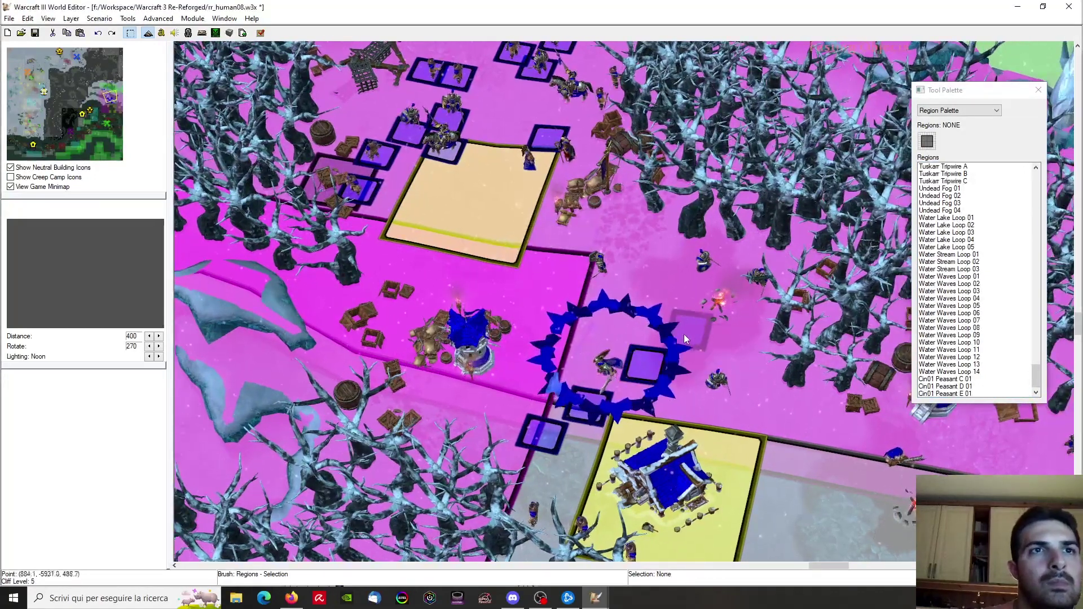
Place a region copy named Cin01 Peasant F 01 on the spiked circle's campfire side, and shift Cin01 Peasant E 01 slightly toward D 01
left_click(689, 335)
left_click_drag(645, 365, 634, 374)
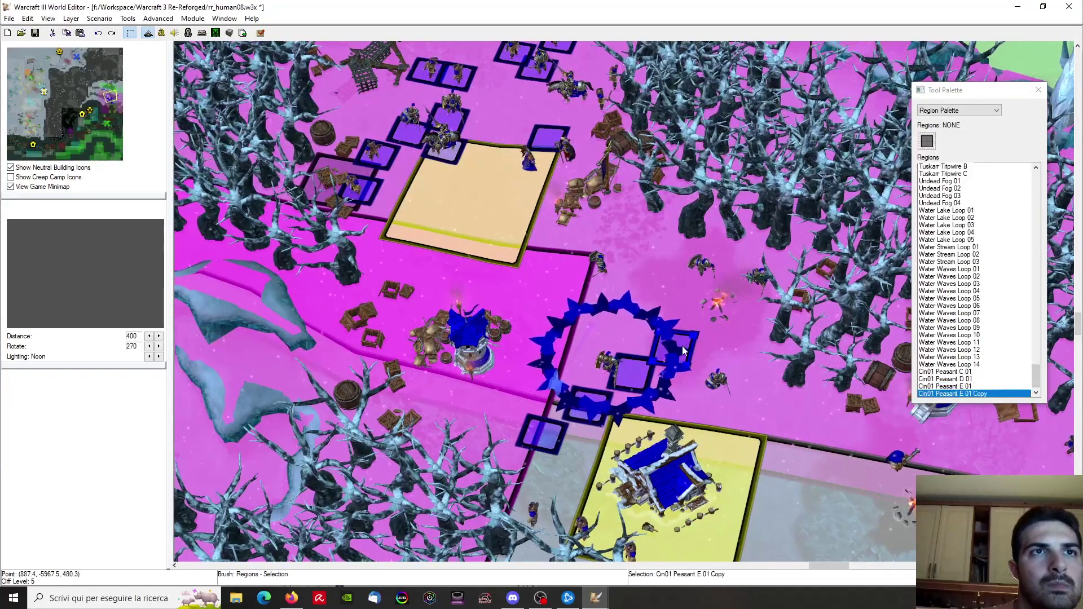
right_click(962, 394)
left_click(982, 401)
left_click(552, 237)
key("BackSpace")
type("F 01 Copy")
left_click_drag(561, 238, 638, 251)
key("BackSpace")
key("Return")
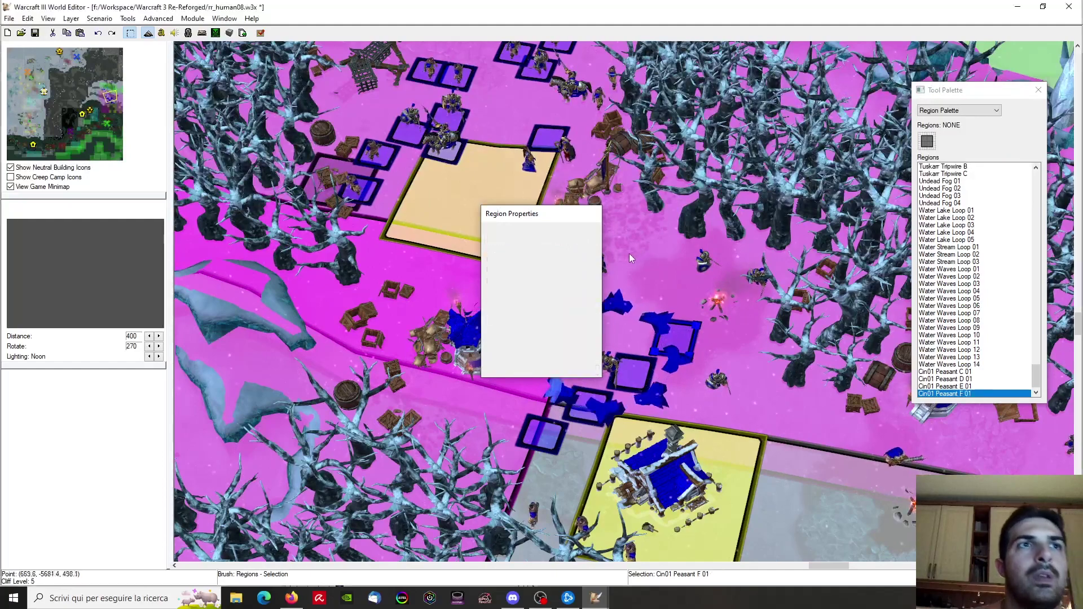
Return to the northern part of the human camp and save the map
right_click_drag(590, 247, 613, 271)
key("Up")
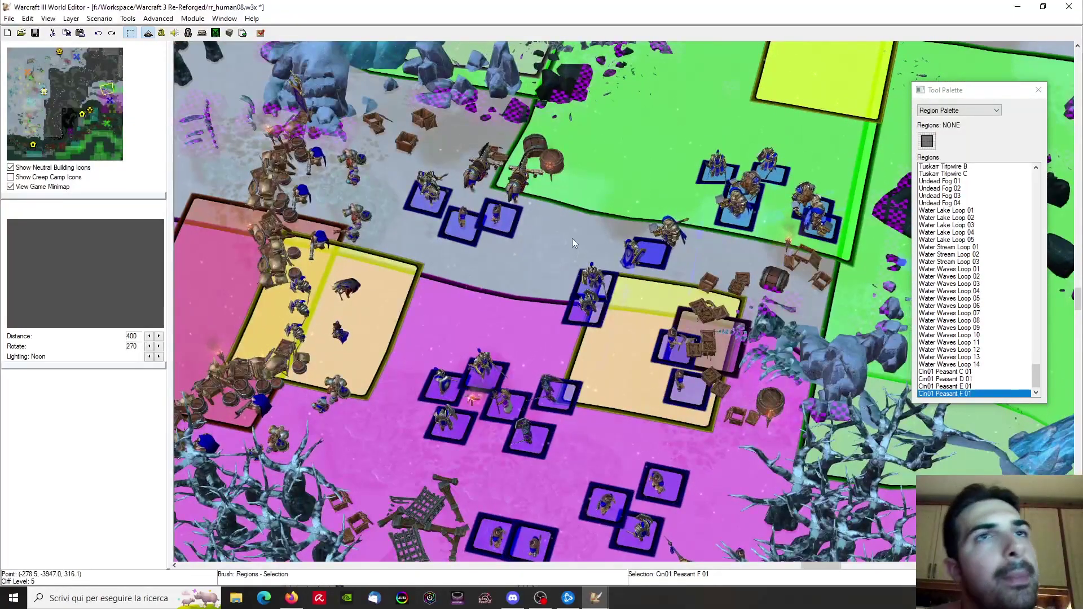
left_click(34, 32)
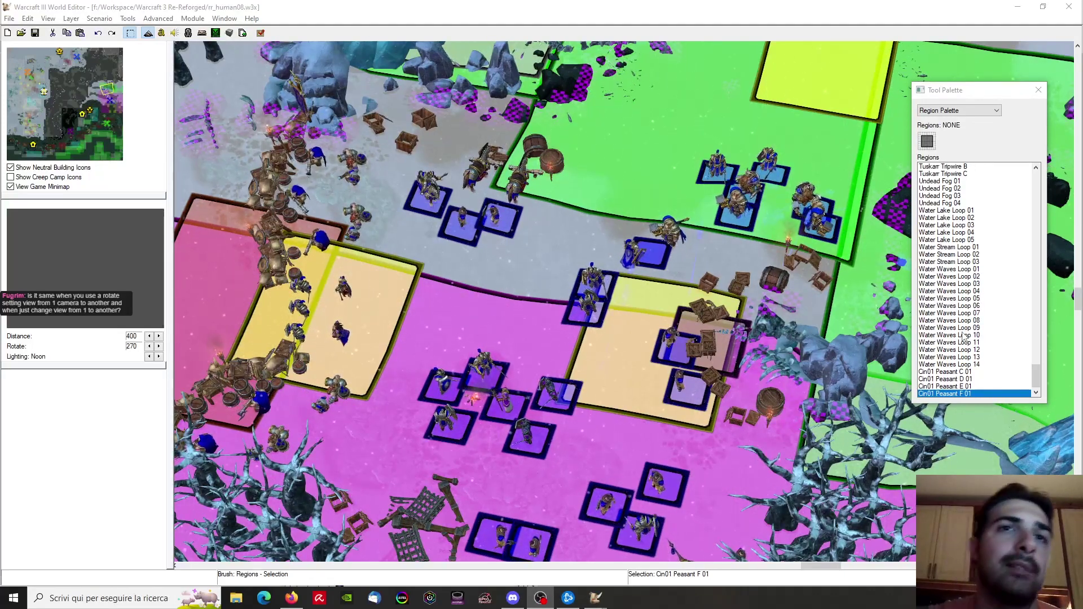
Open the Cinematic 01 Play Q trigger in the Trigger Editor and examine its camera actions
mouse_move(592, 599)
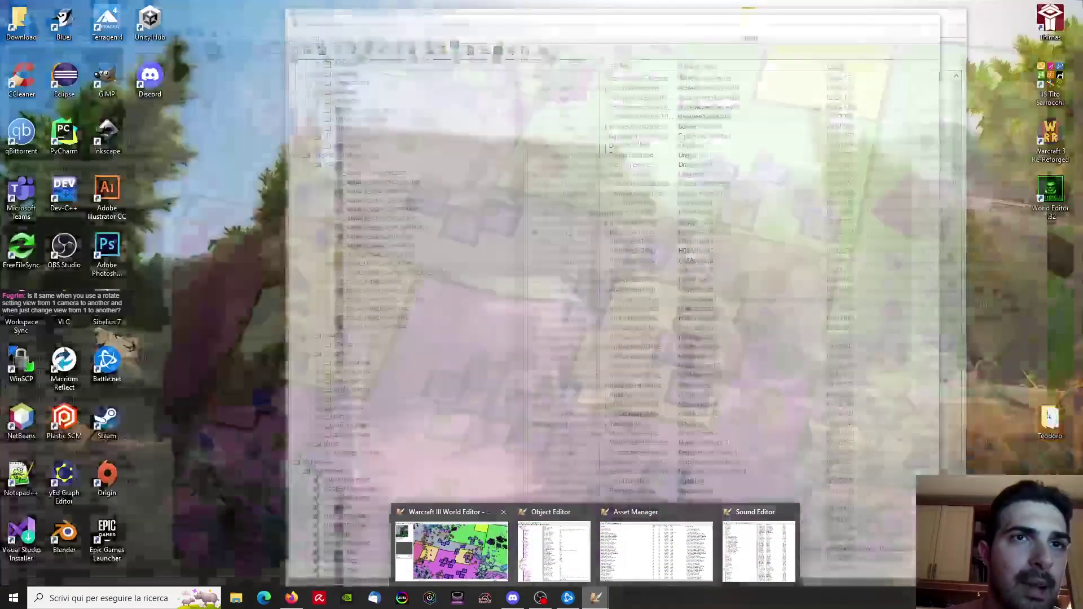
left_click(472, 555)
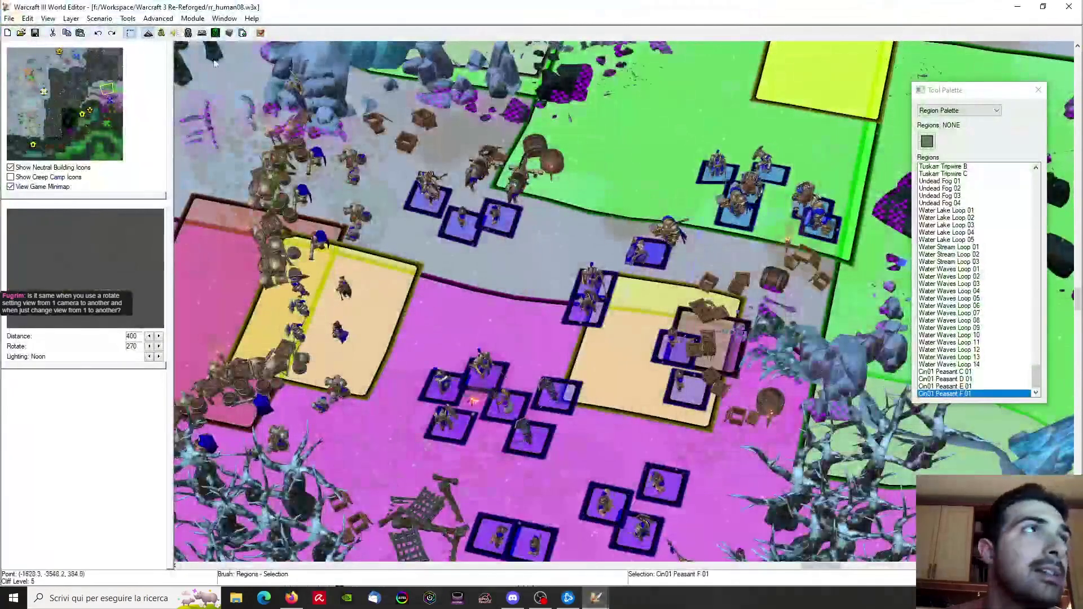
key("F4")
scroll(212, 299, "down", 13)
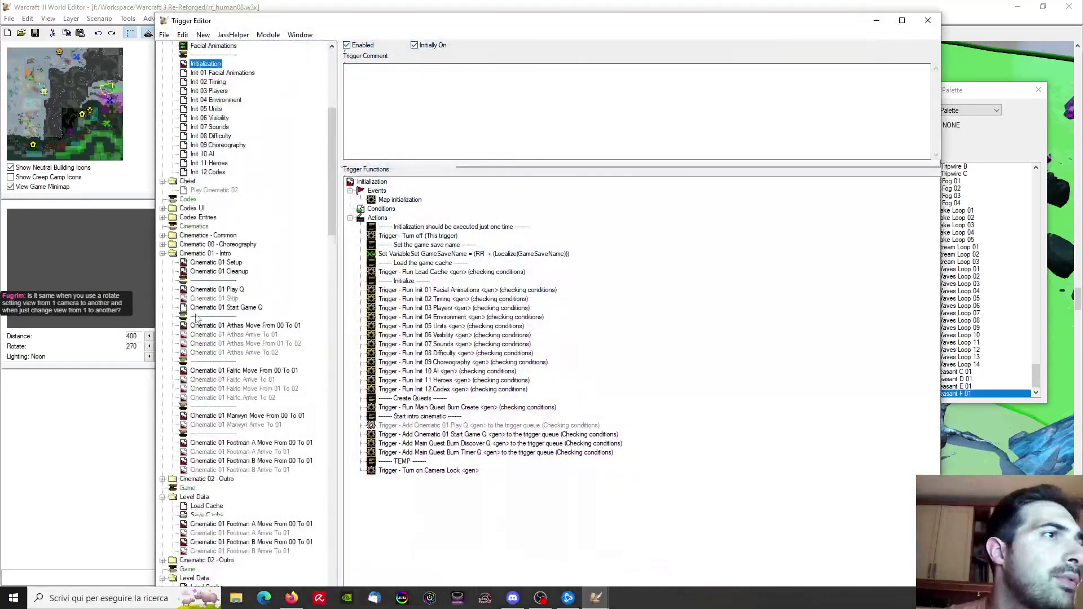
left_click(227, 263)
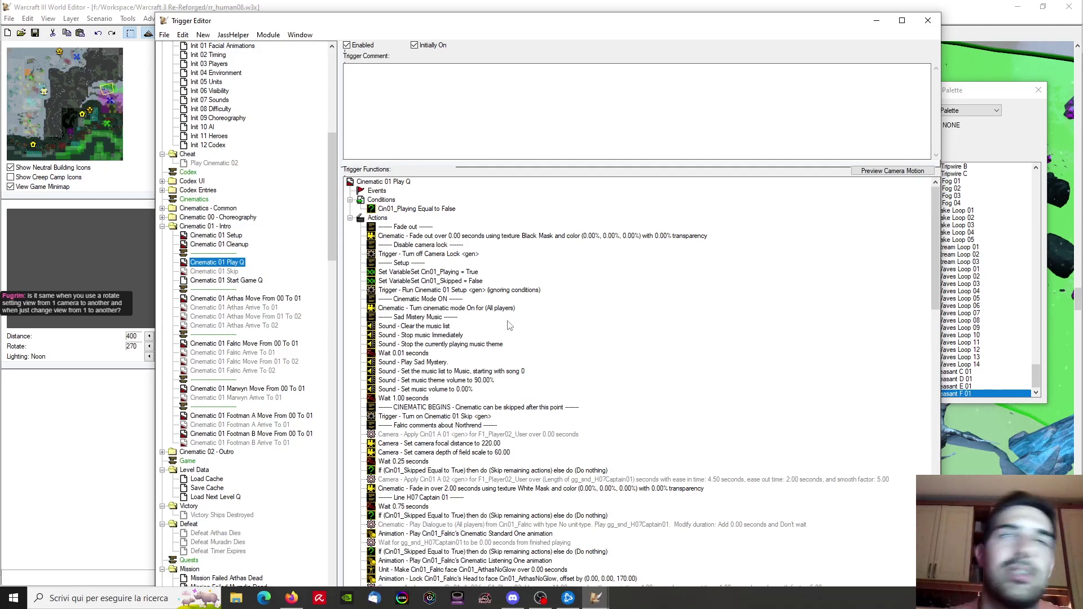
scroll(488, 331, "down", 6)
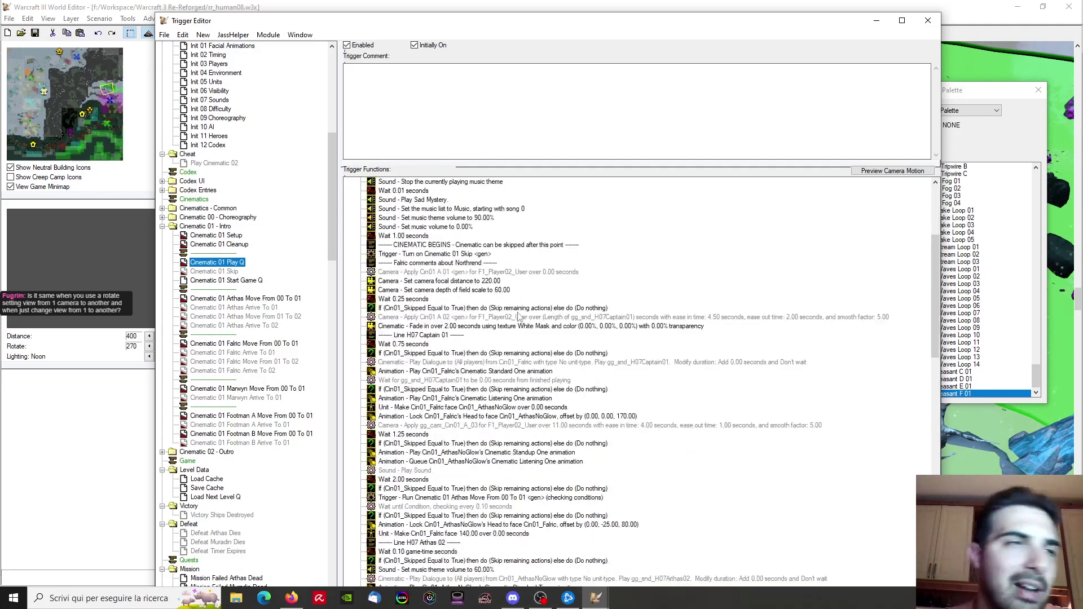
Open the Cin01 A 02 camera action in Cinematic 01 Play Q to examine its duration, ease and smoothing settings
double_click(461, 318)
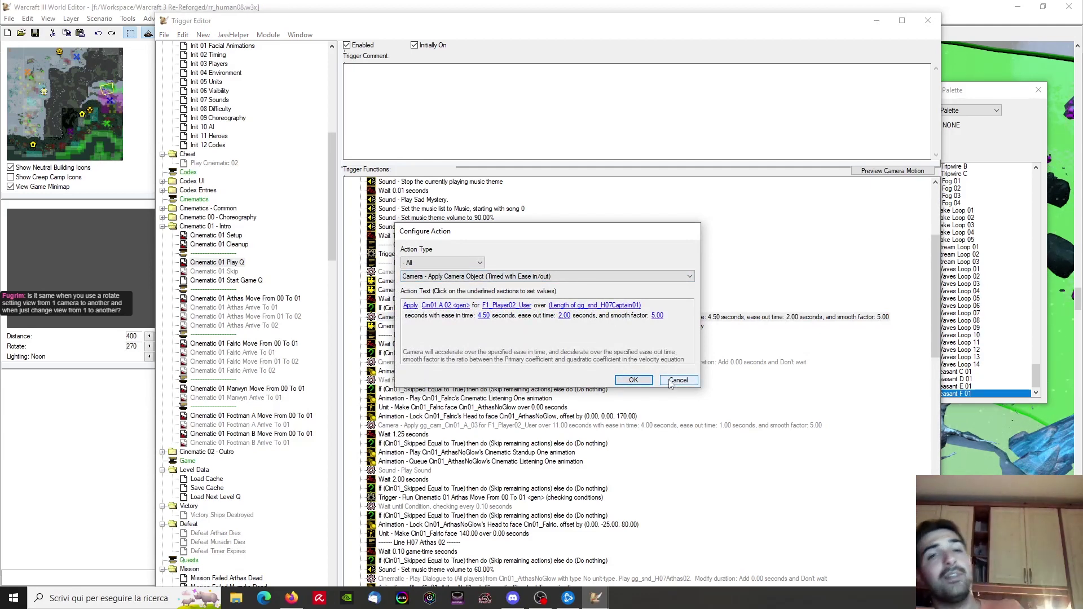
left_click(540, 598)
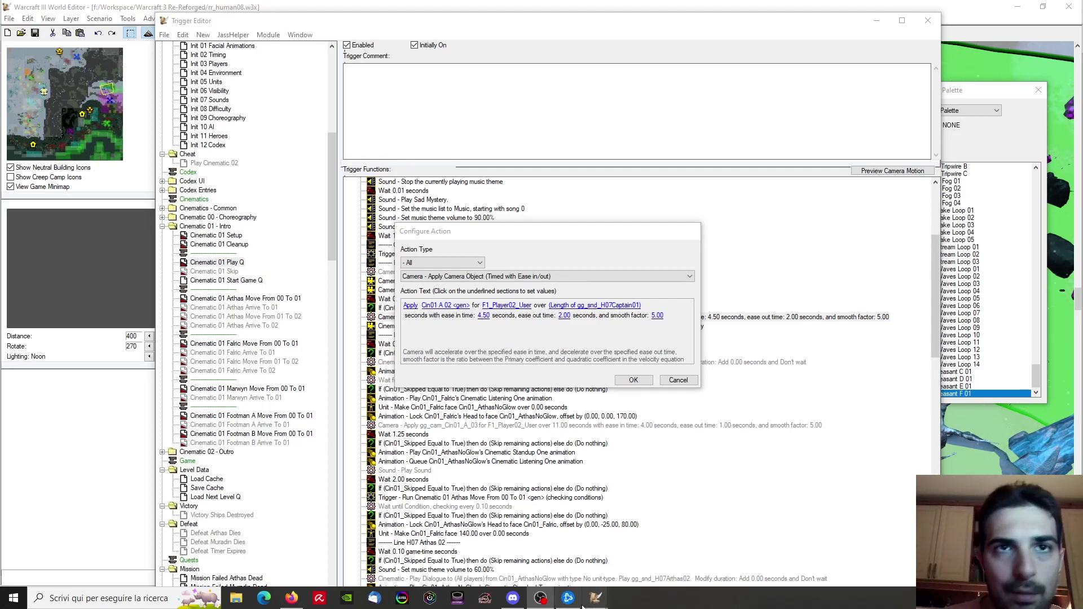
mouse_move(582, 605)
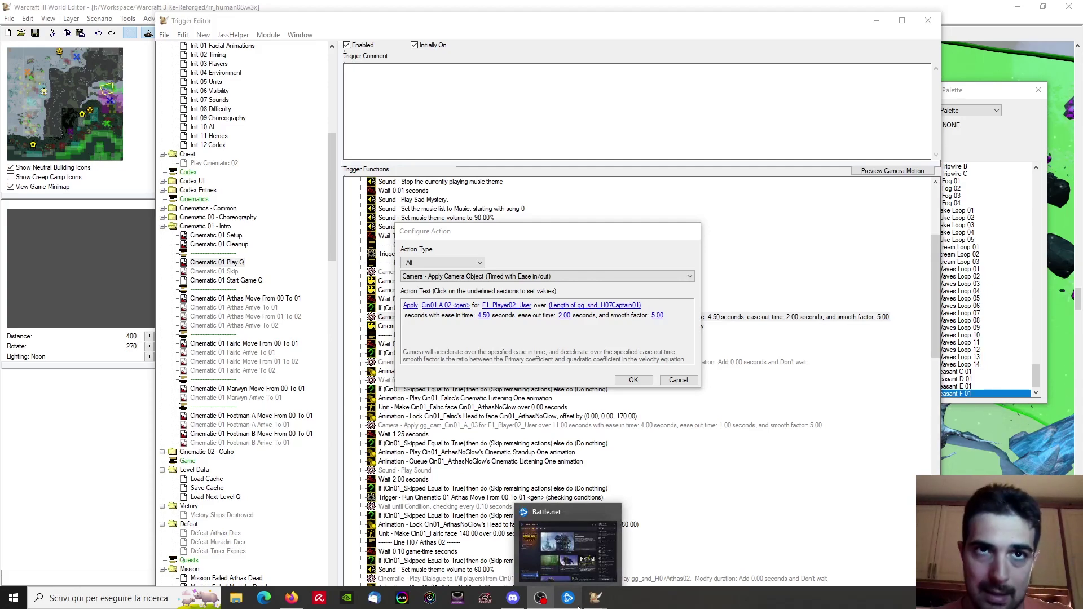
left_click(579, 605)
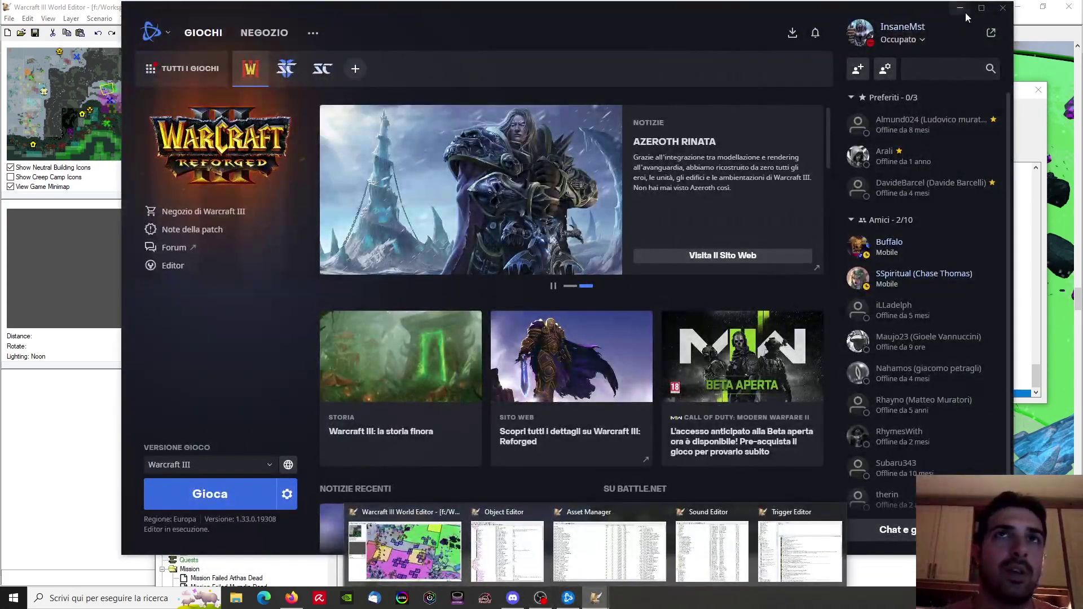
left_click(961, 8)
Return to the map window, show the Camera Palette, and select Cin01 A 01 followed by Cin01 B Valonforth in the camera list
mouse_move(693, 543)
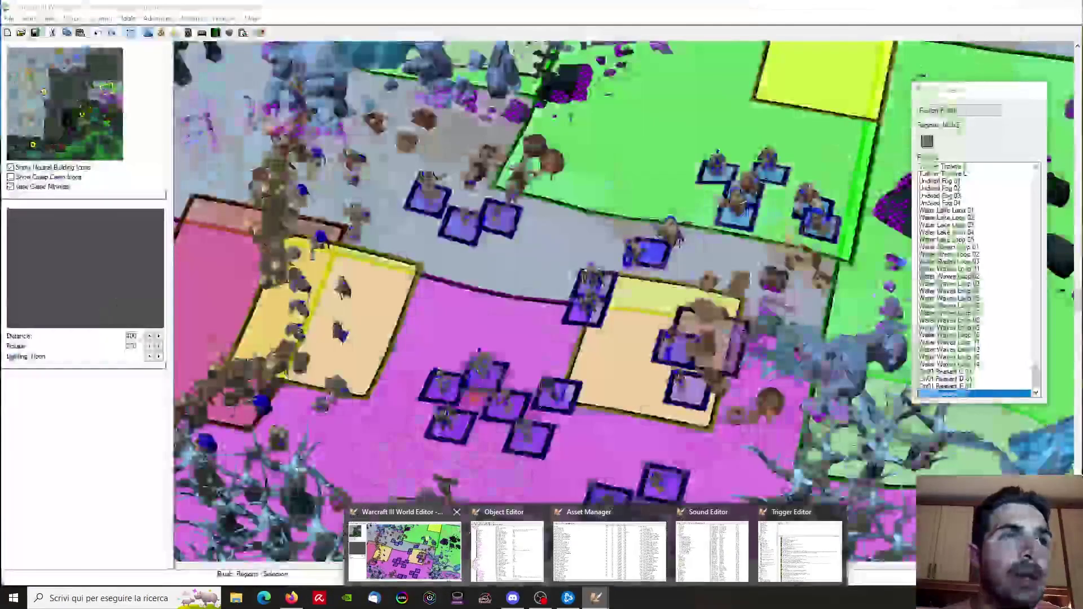
left_click(405, 550)
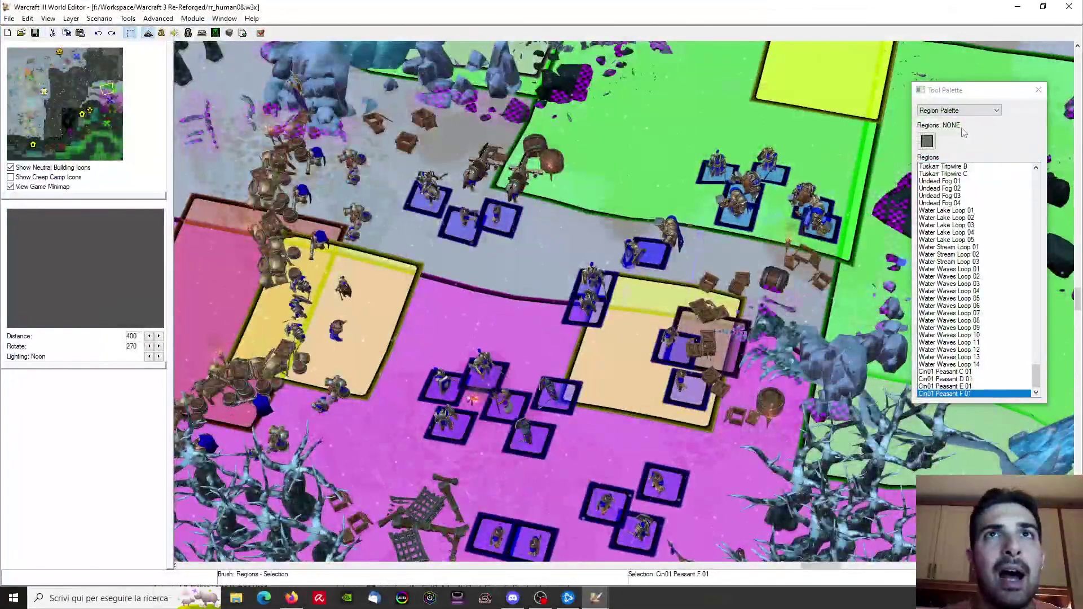
left_click(964, 110)
left_click(946, 154)
left_click(938, 171)
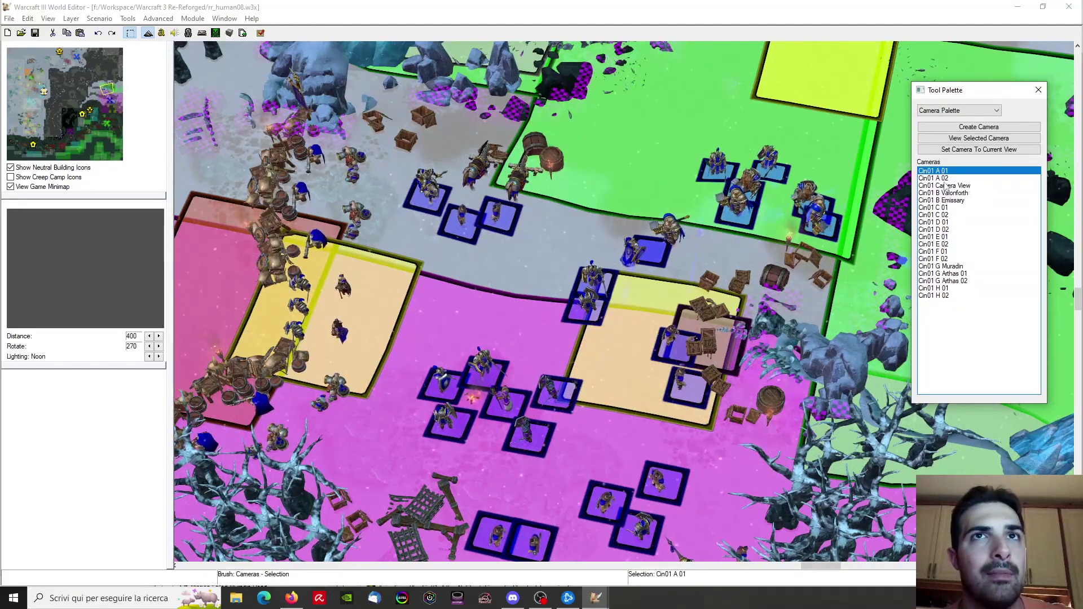
left_click(943, 193)
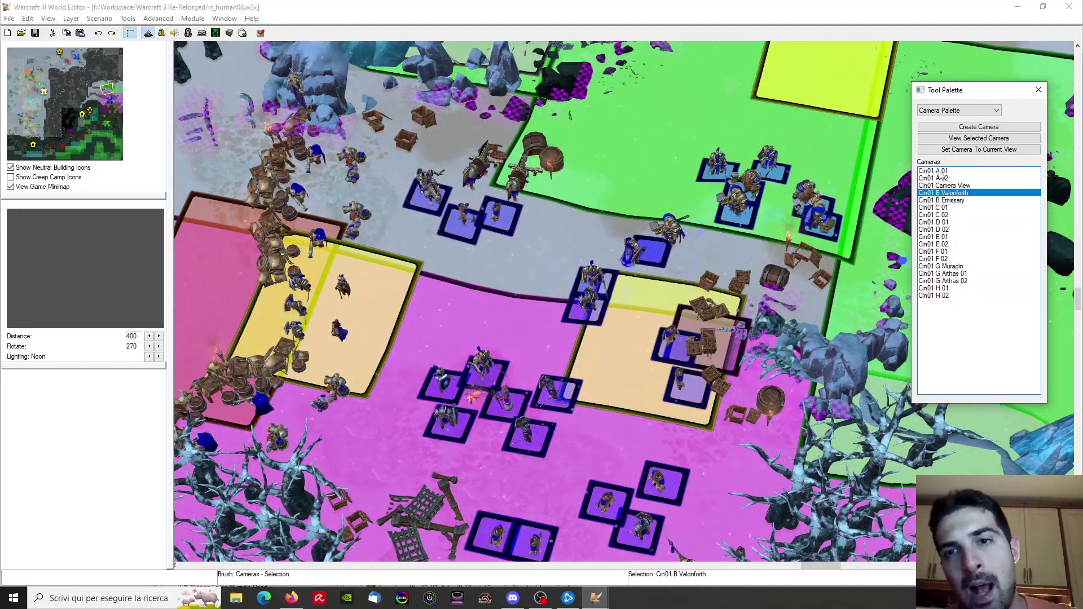
Return to the Trigger Editor, dismiss the Cin01 A 02 action unchanged, and inspect the timed Cin01 A 01 camera action without editing it
mouse_move(601, 603)
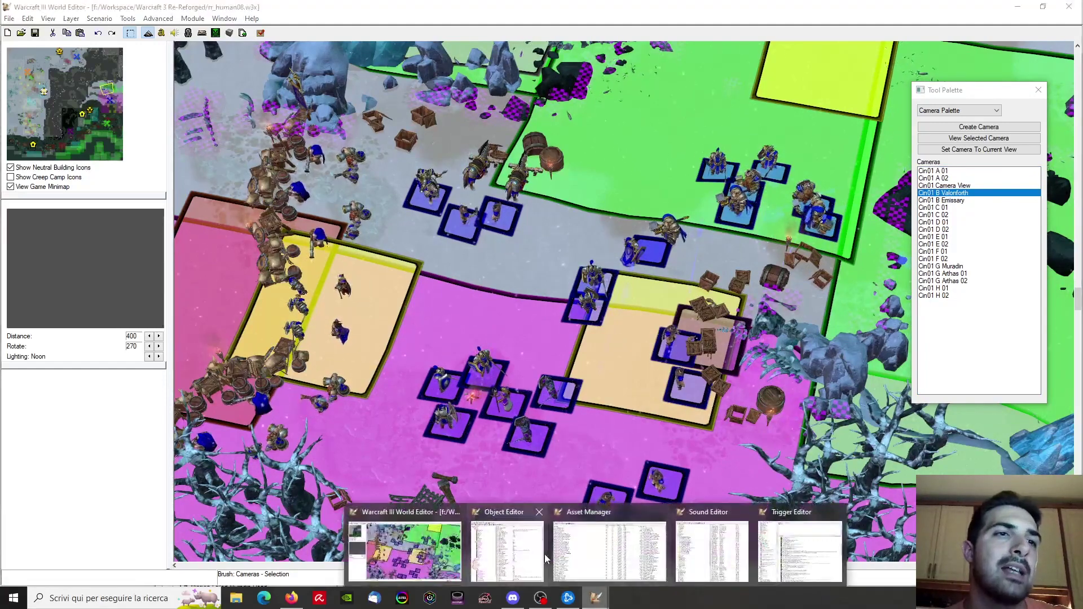
left_click(882, 552)
left_click(678, 384)
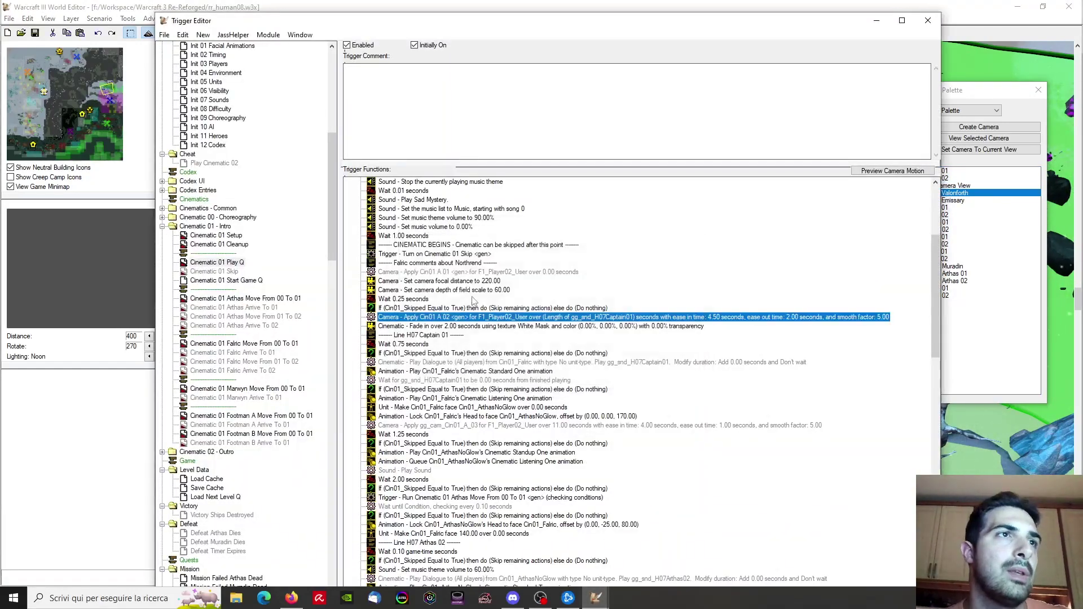
double_click(461, 273)
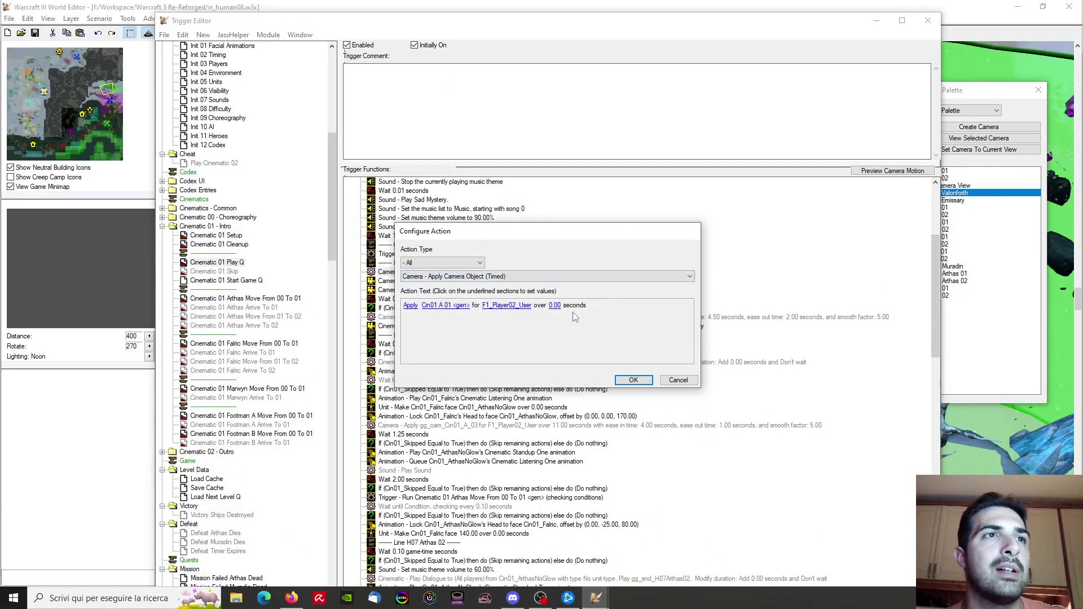
left_click(679, 381)
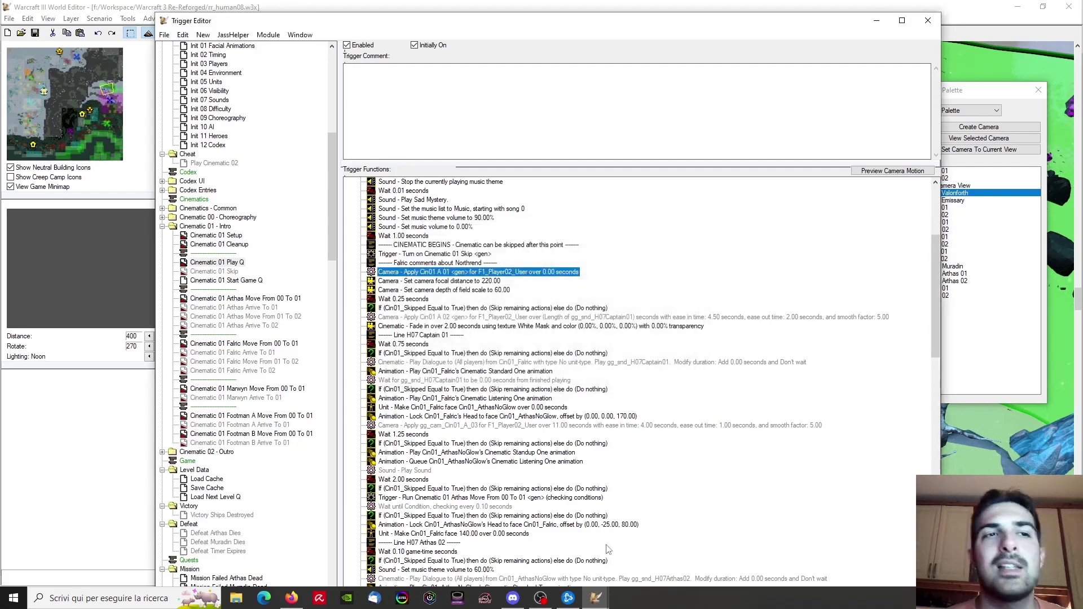
Return to the map window and review the paired cameras Cin01 C 01 and Cin01 C 02 in the camera list
left_click(547, 603)
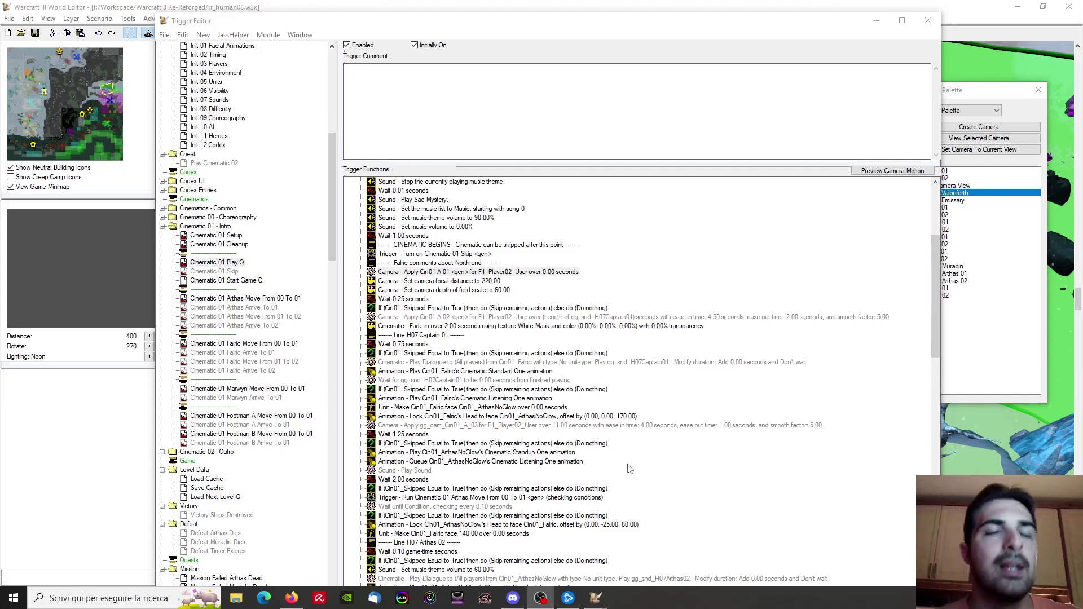
mouse_move(595, 598)
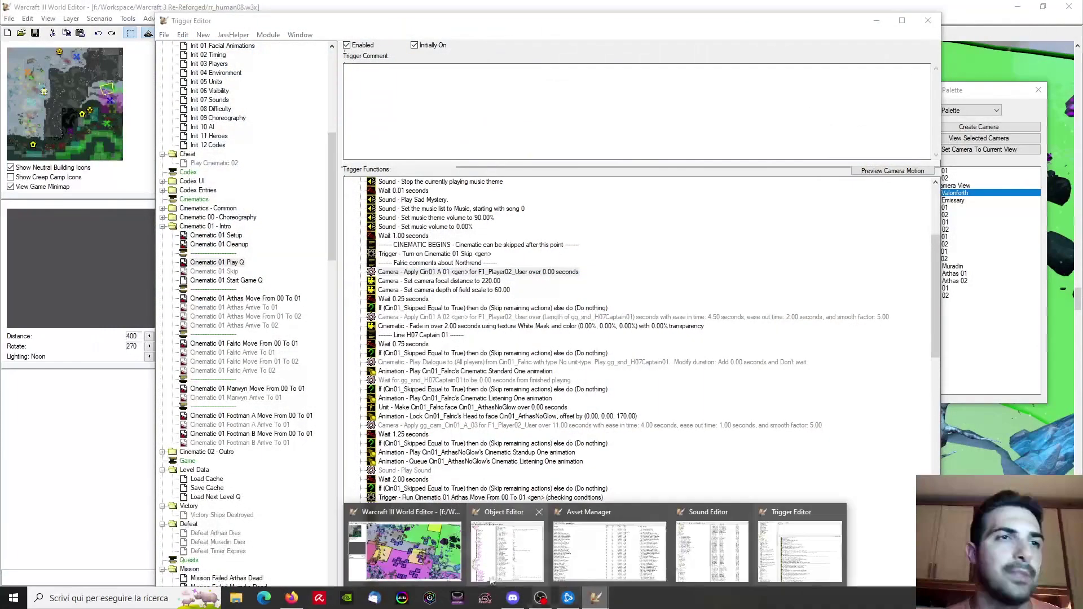
left_click(404, 550)
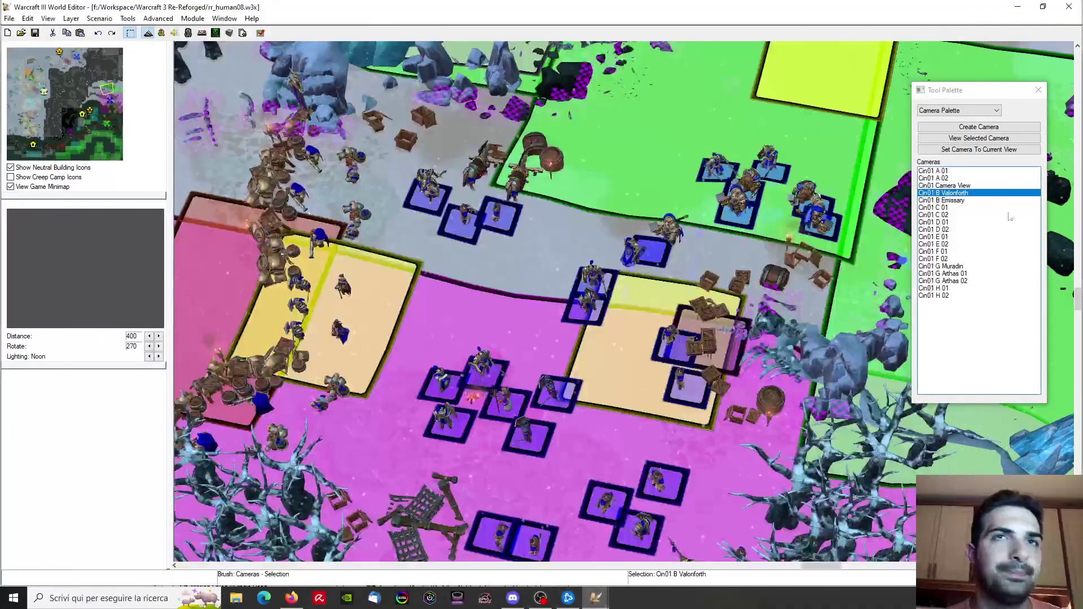
left_click(945, 207)
left_click(942, 215)
left_click(940, 223)
left_click(941, 208)
left_click(941, 215)
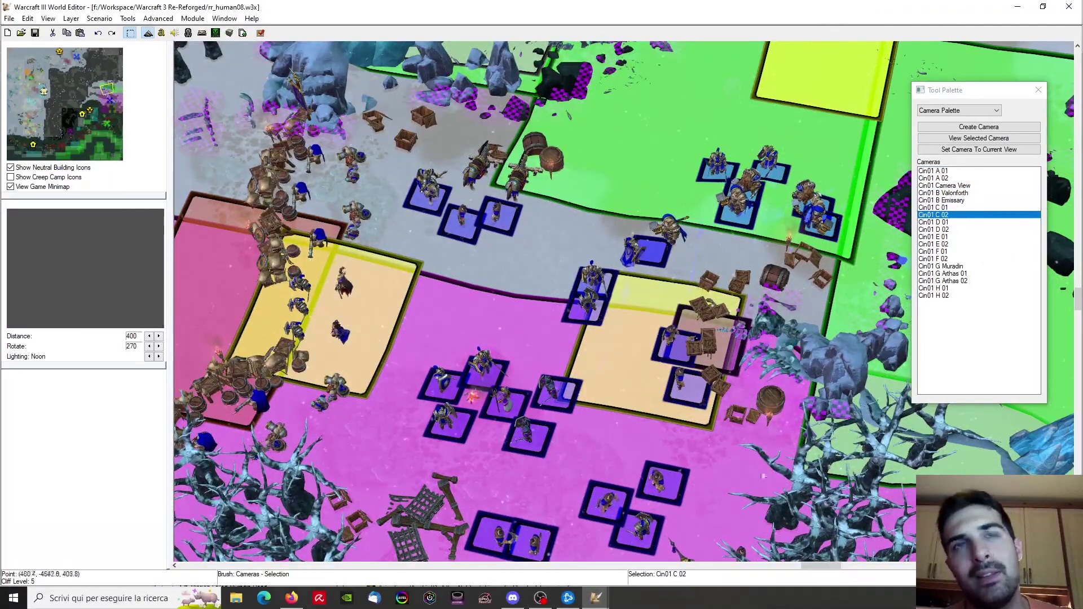
Review the order of the Cin01 G Muradin, Cin01 G Arthas 01 and Cin01 G Arthas 02 cameras in the camera list
left_click(596, 597)
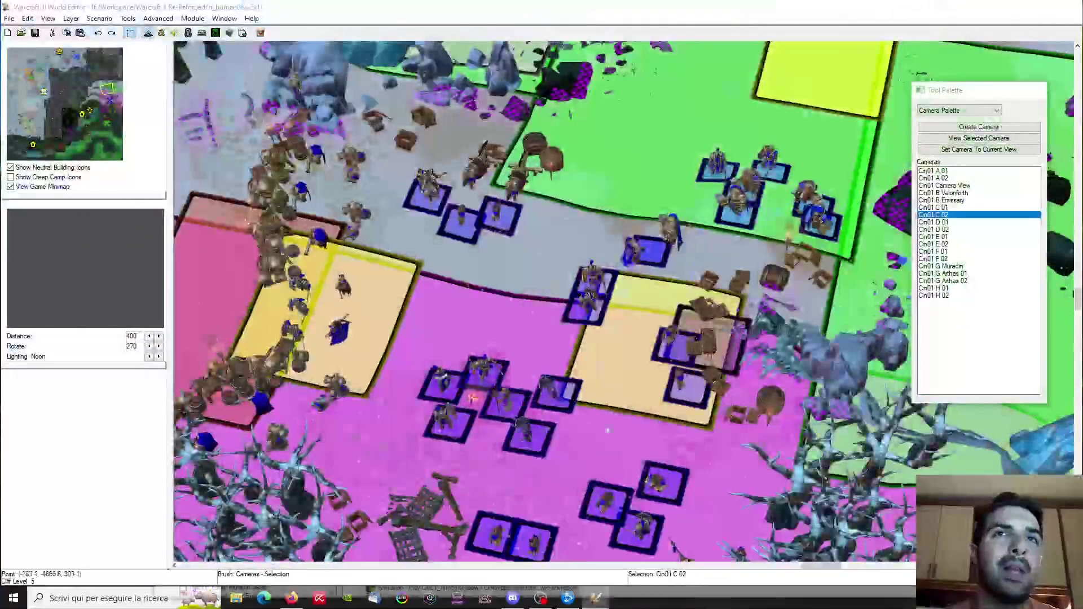
left_click(959, 267)
left_click(956, 274)
left_click(957, 281)
left_click(958, 266)
left_click(958, 274)
left_click(959, 281)
left_click(956, 267)
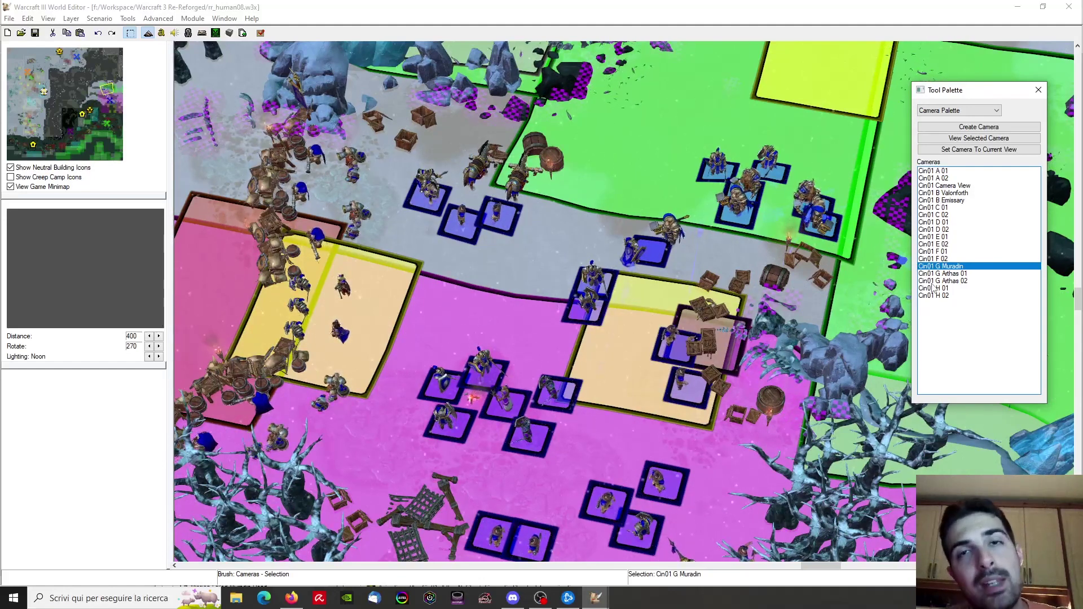
left_click(964, 275)
left_click_drag(960, 288, 963, 276)
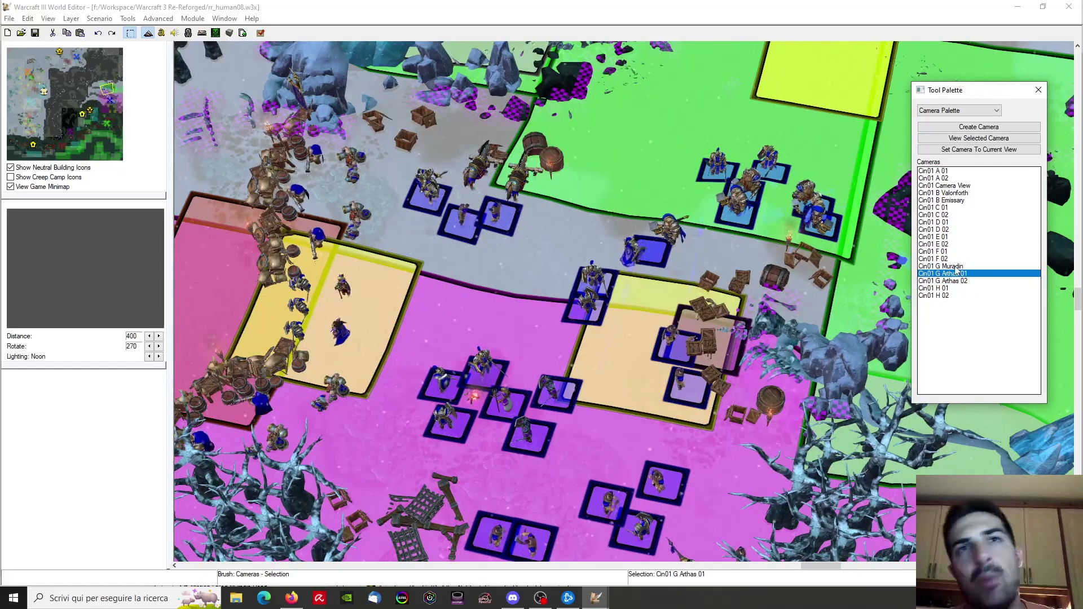
left_click(958, 267)
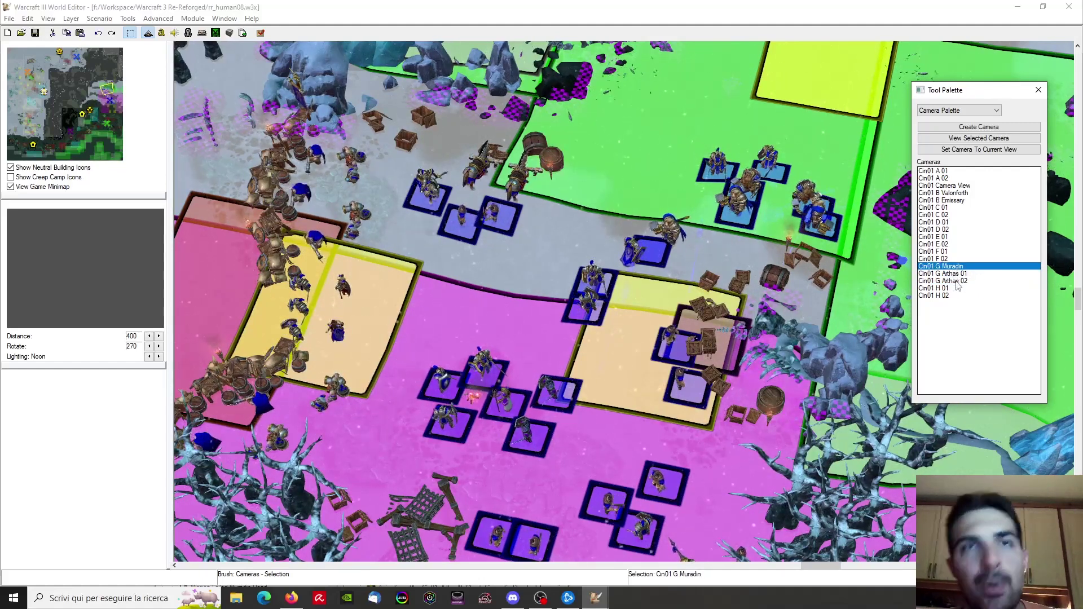
left_click(954, 275)
left_click(952, 281)
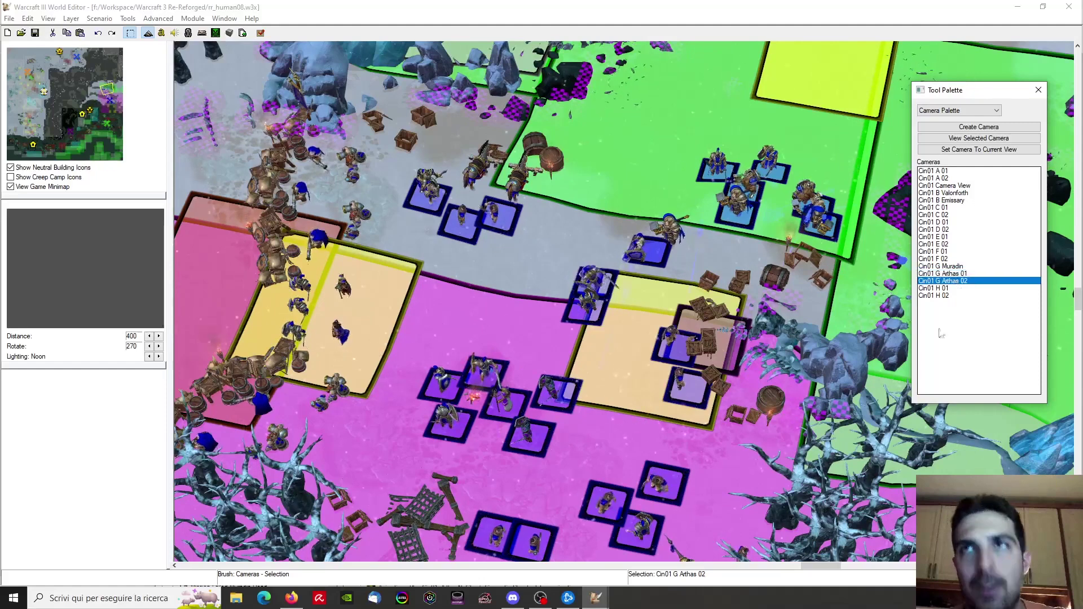